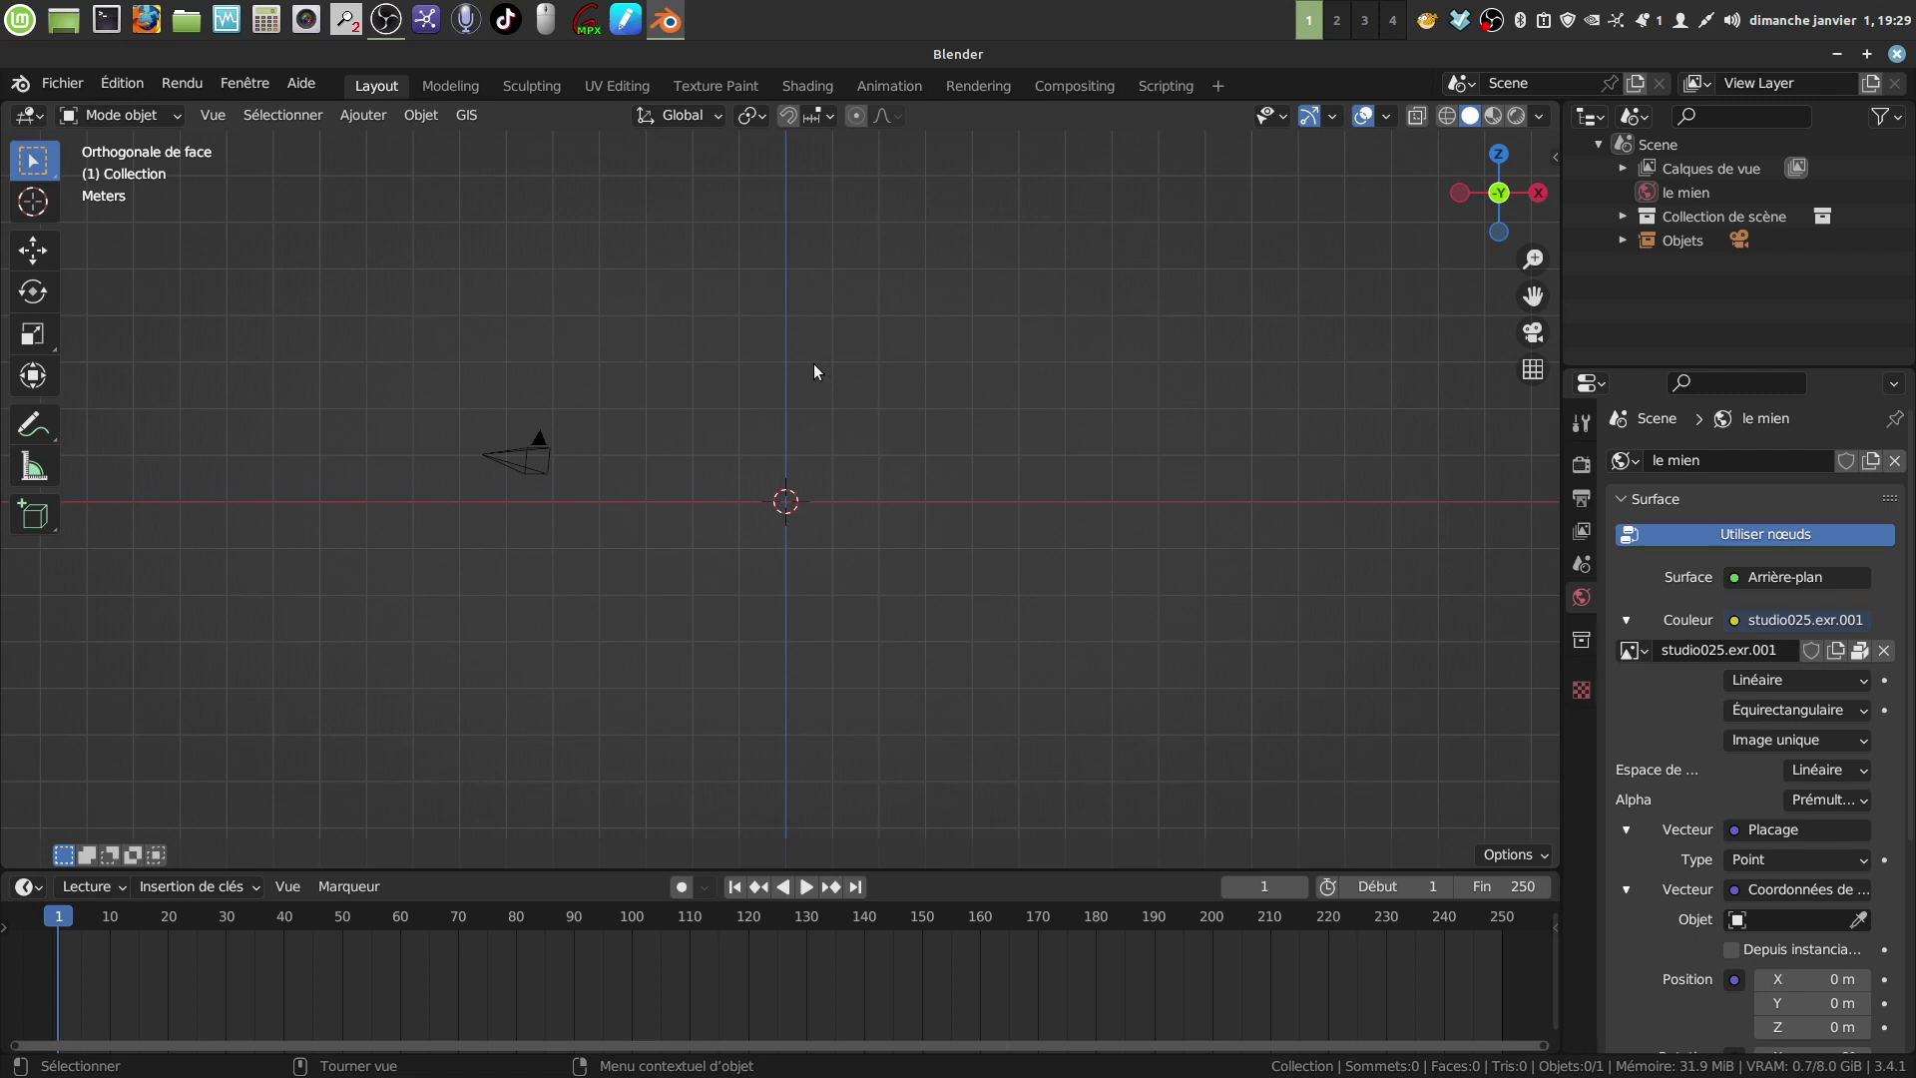
Step: Switch to Chrome with the Blender YouTube channel and search YouTube for "croisée d'ogive blender"
left_click(1836, 54)
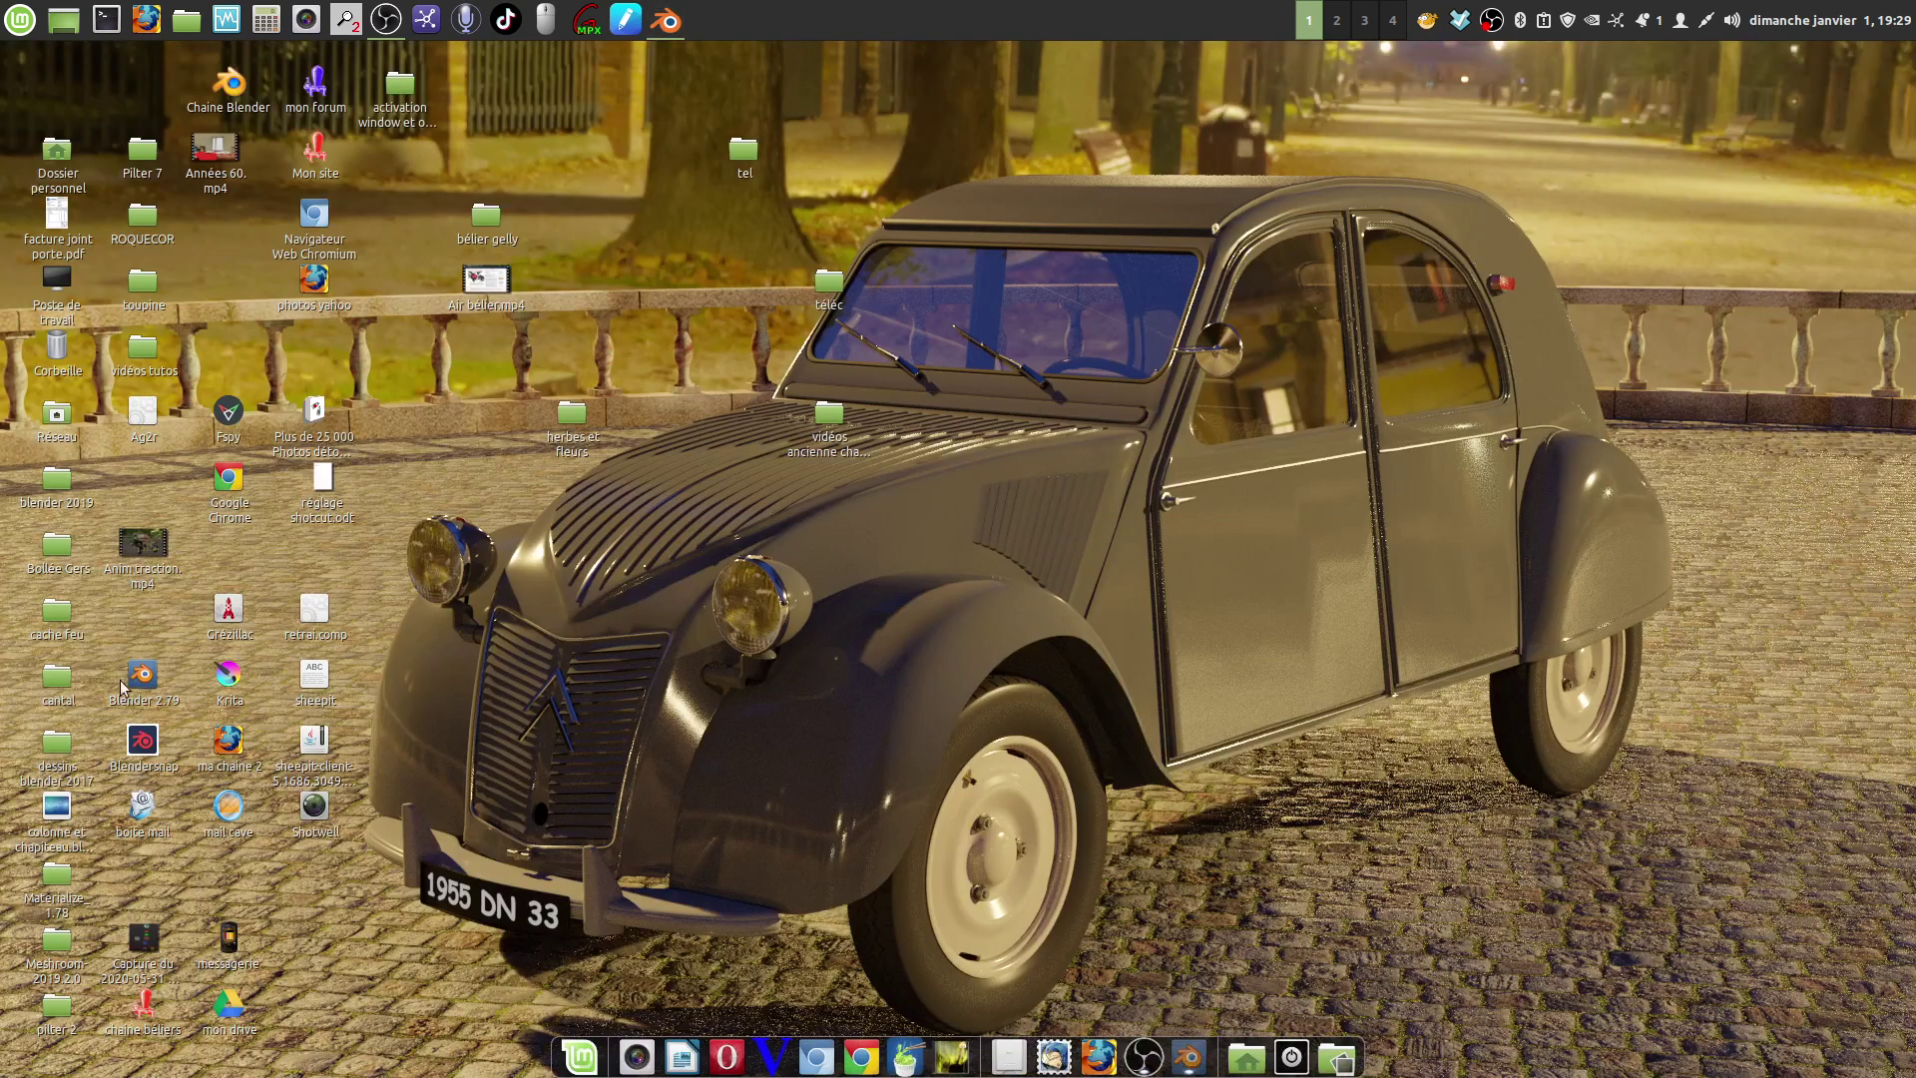
double_click(232, 85)
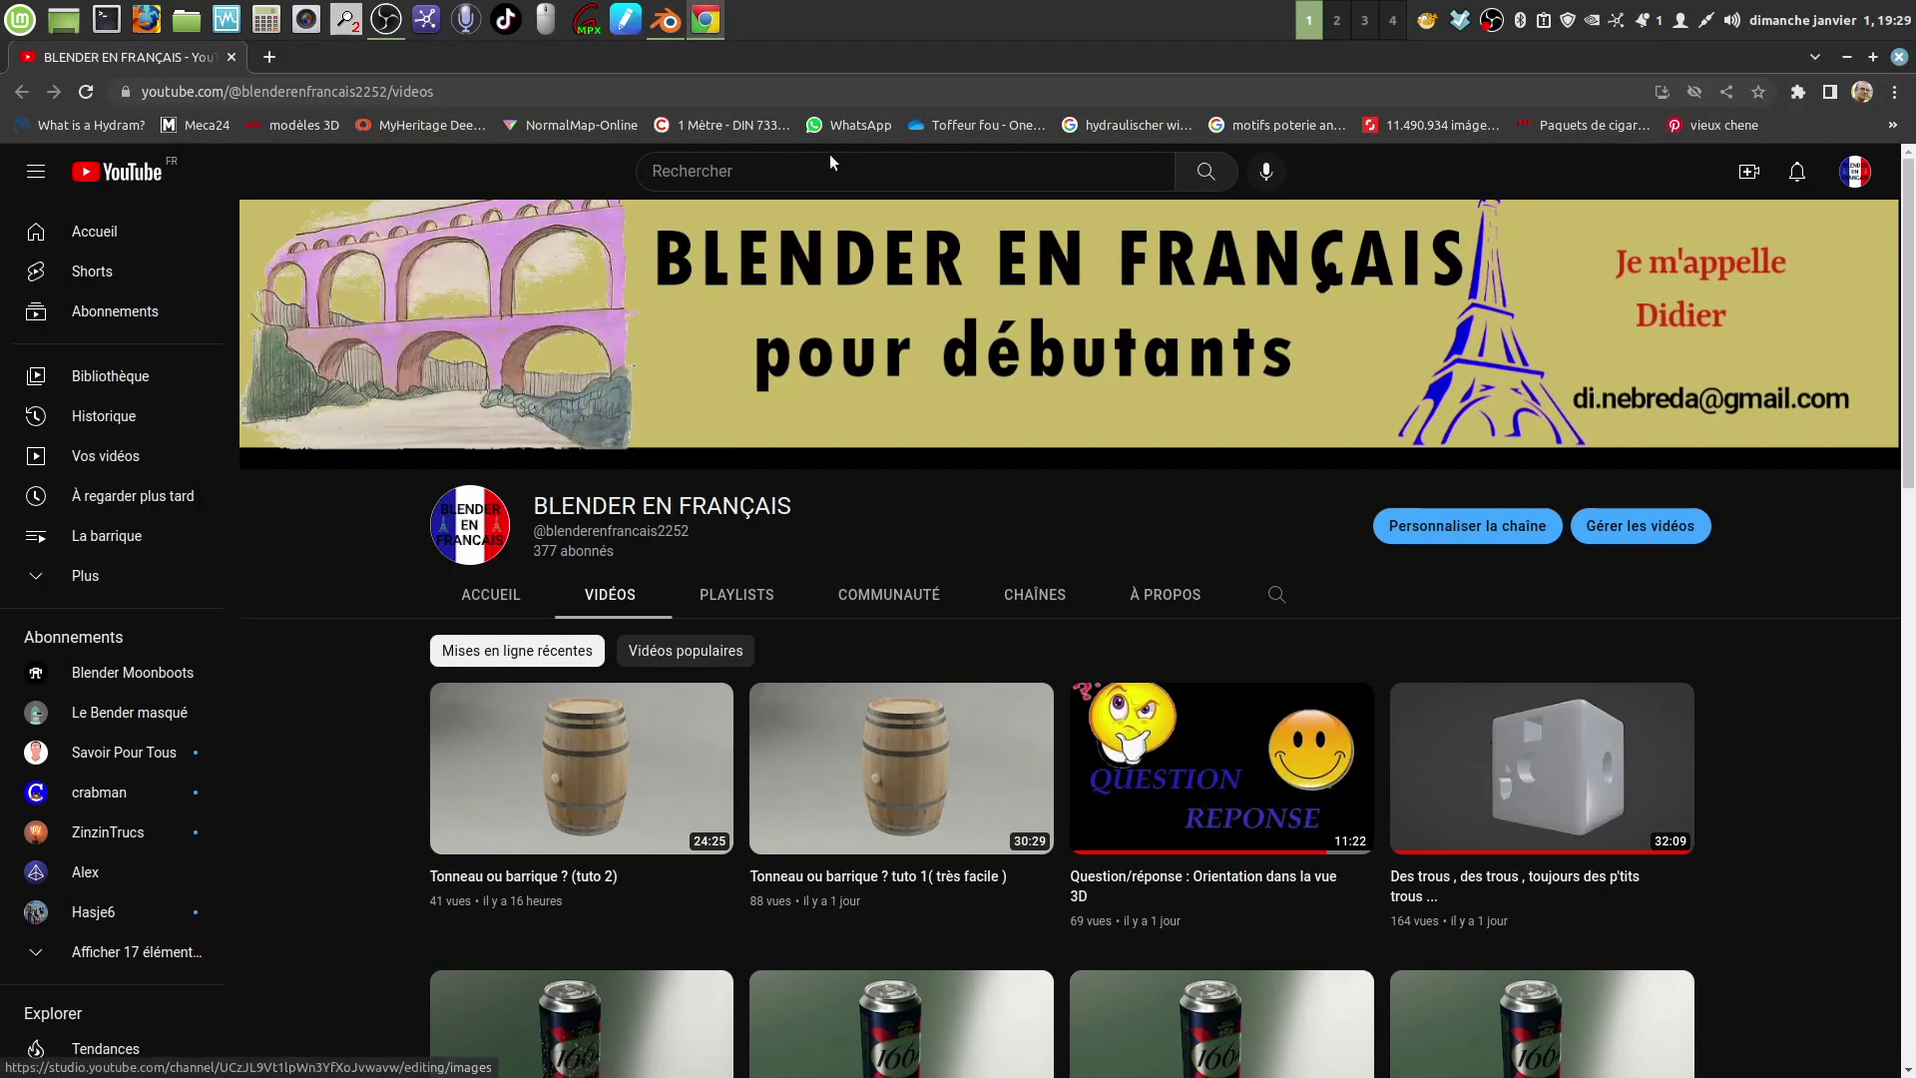
left_click(683, 166)
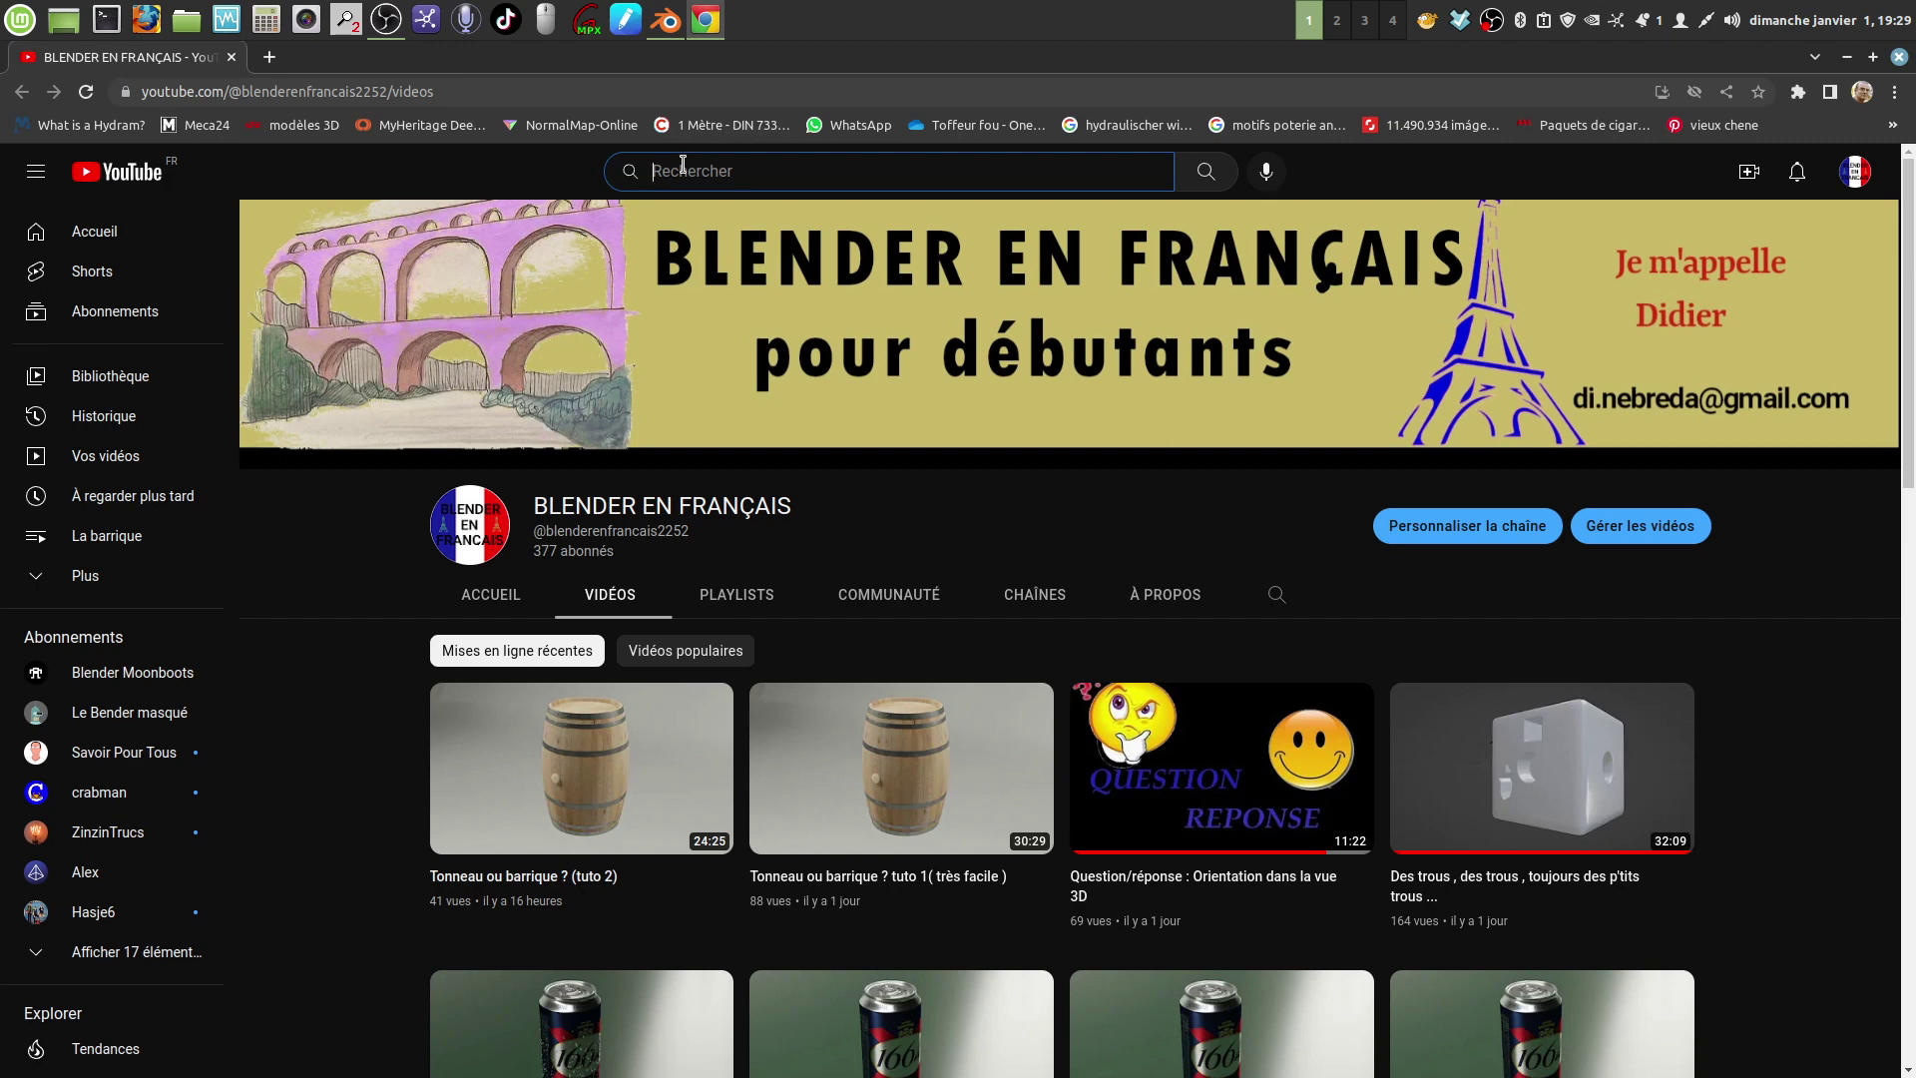
type("cr")
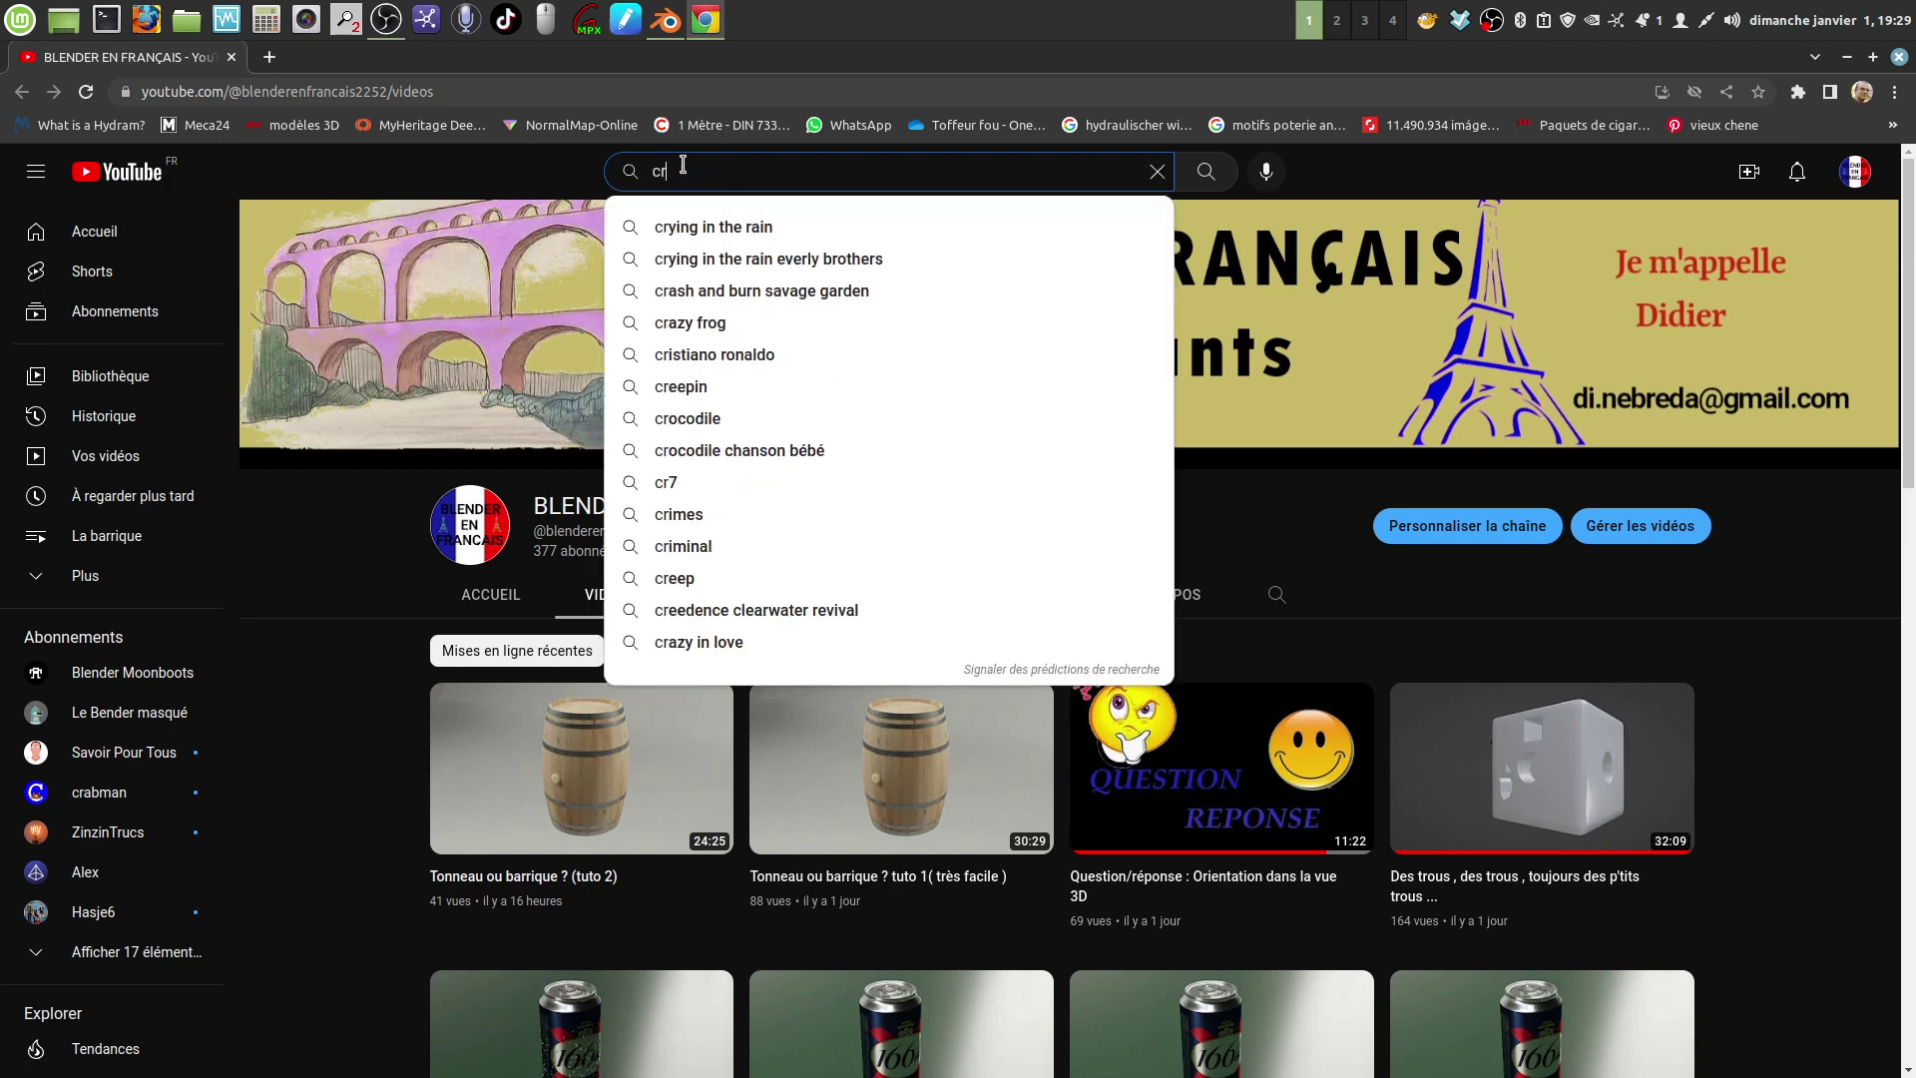
type("oisee d")
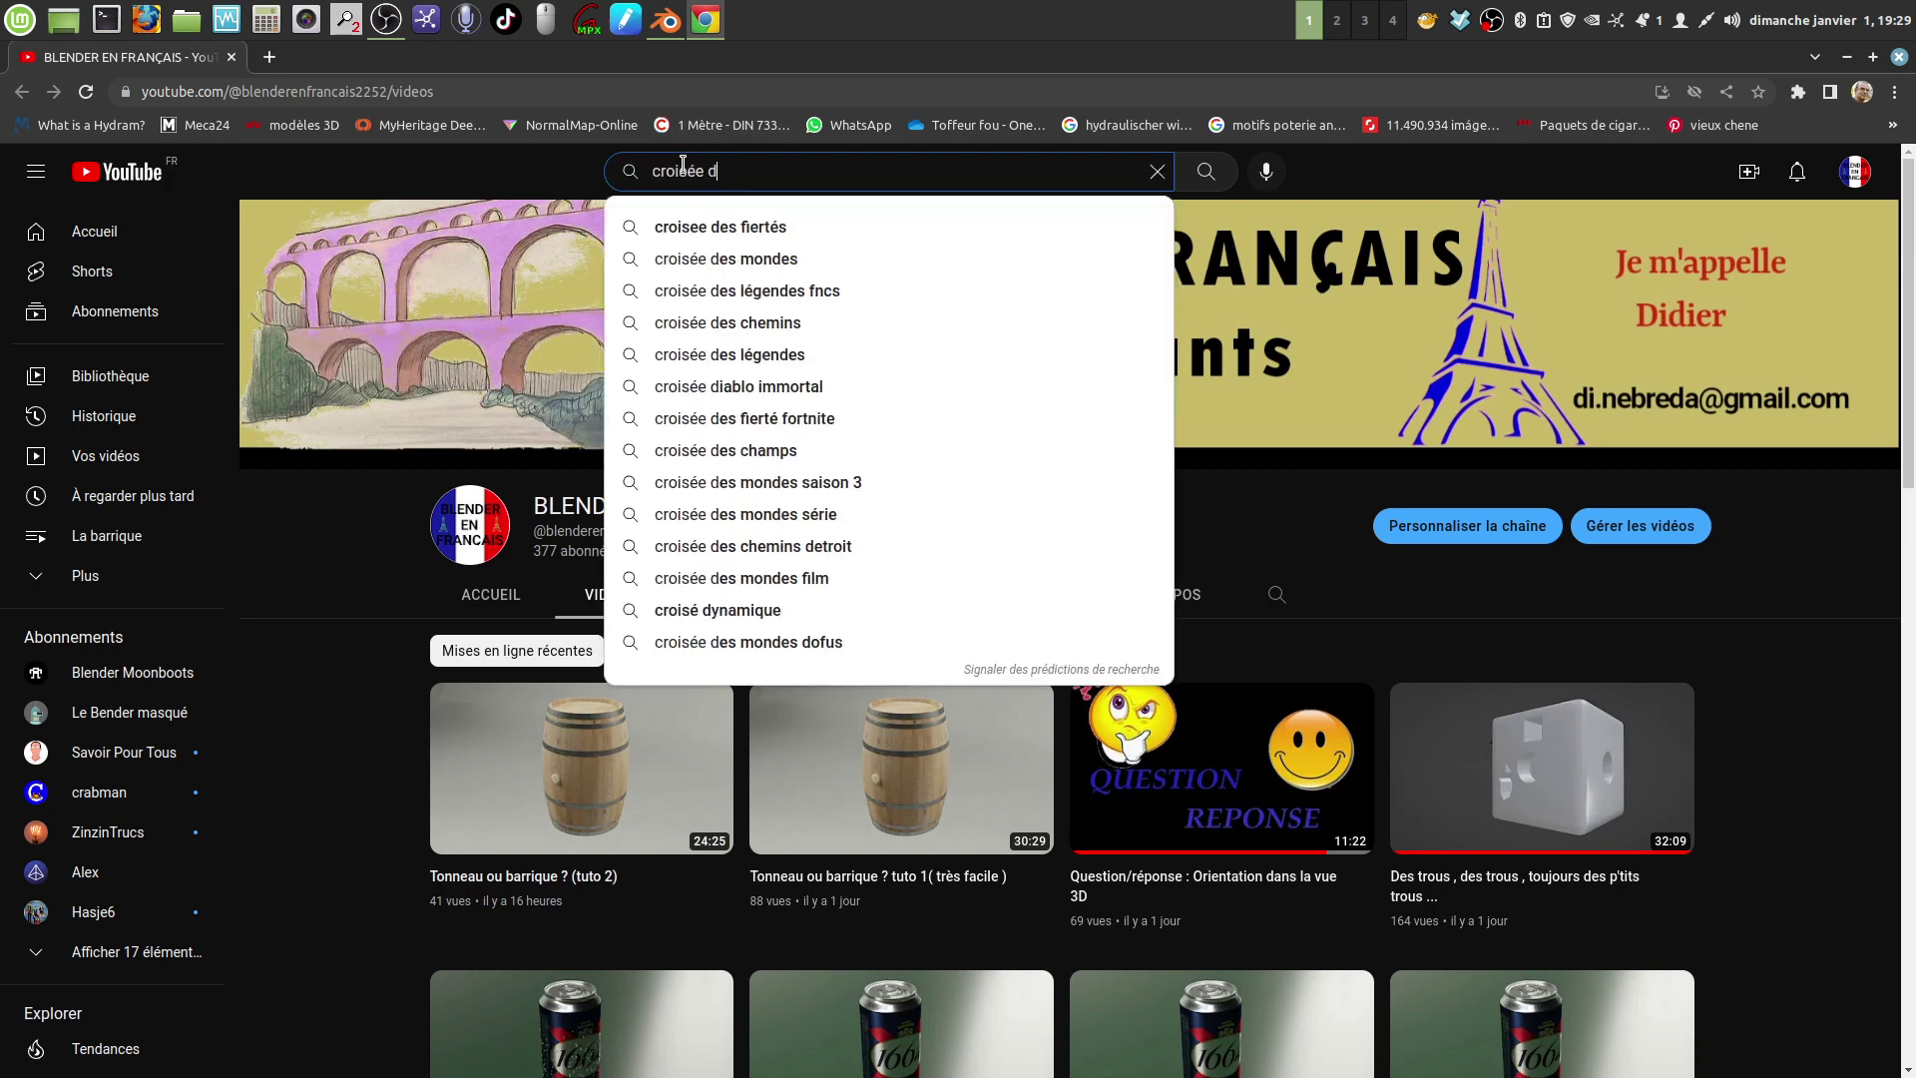
type("'ogi")
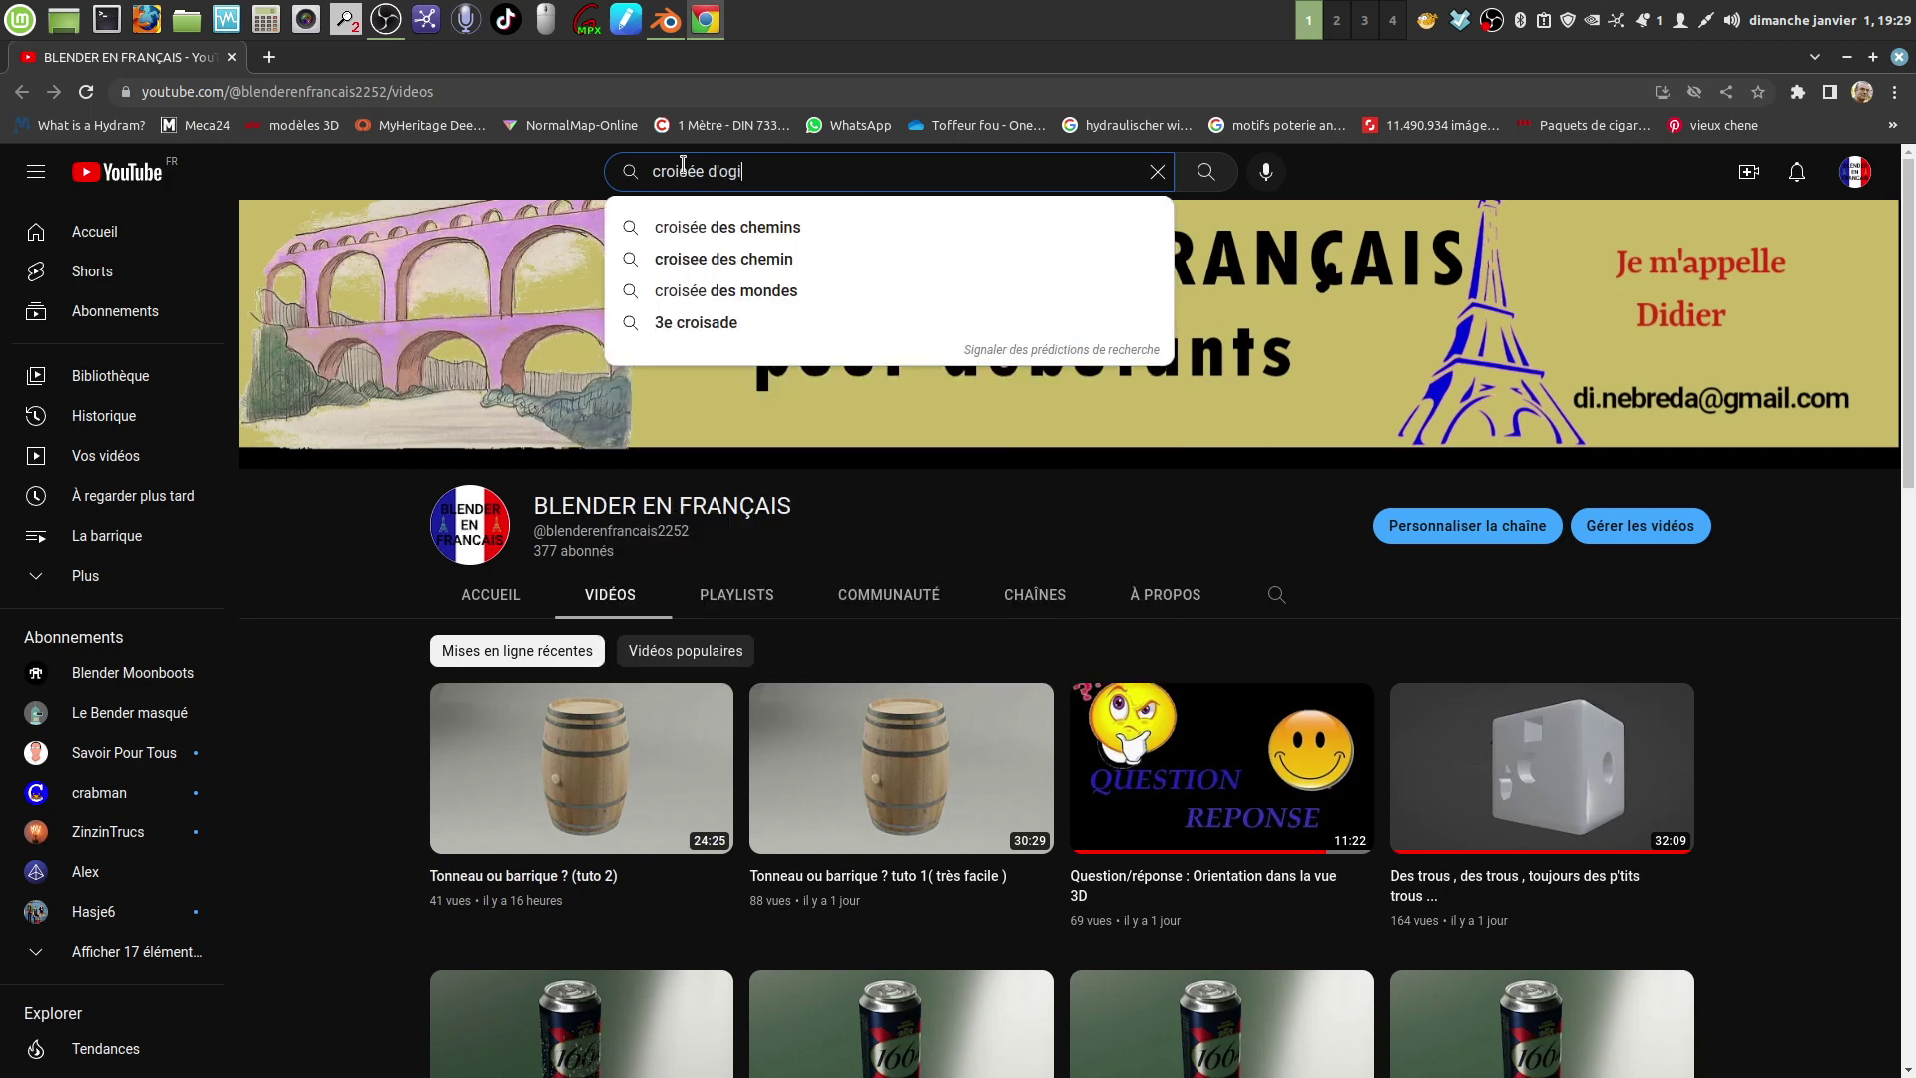
type("ve bl")
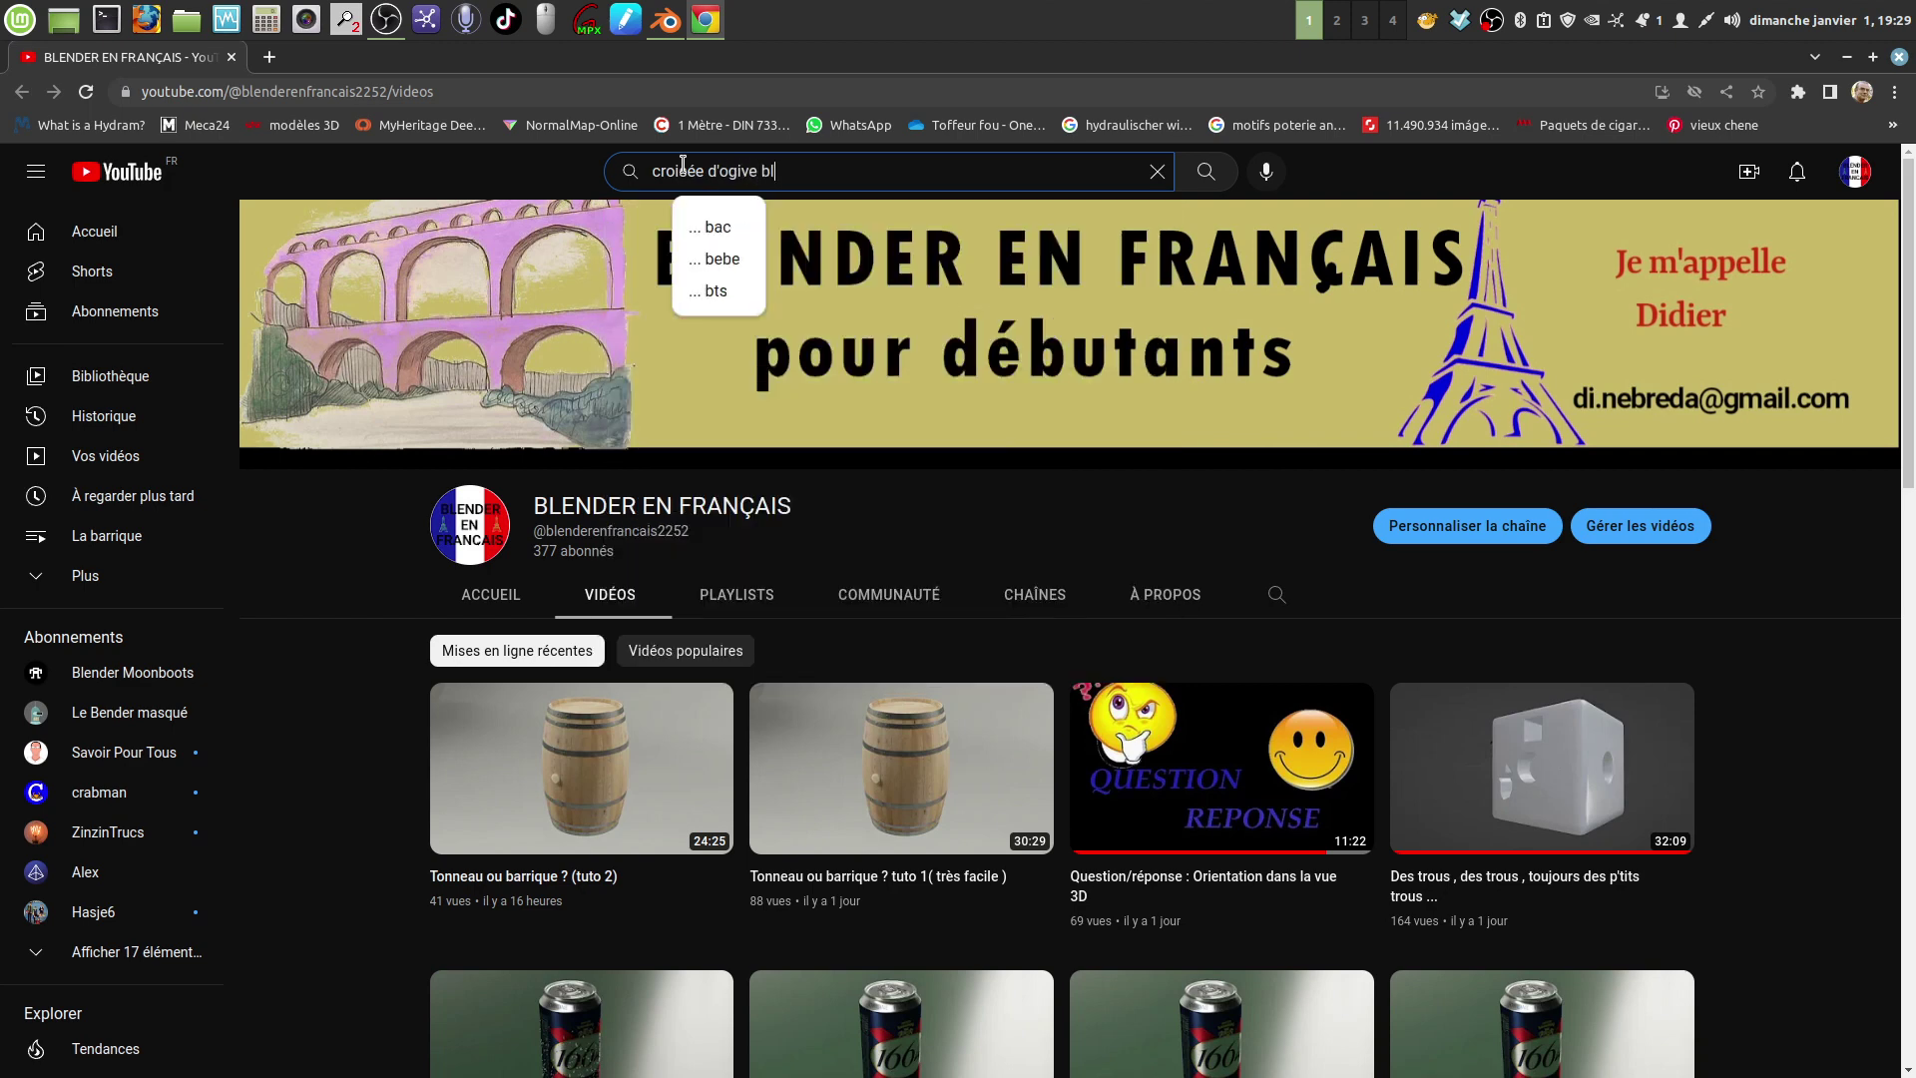
type("ender")
key("Return")
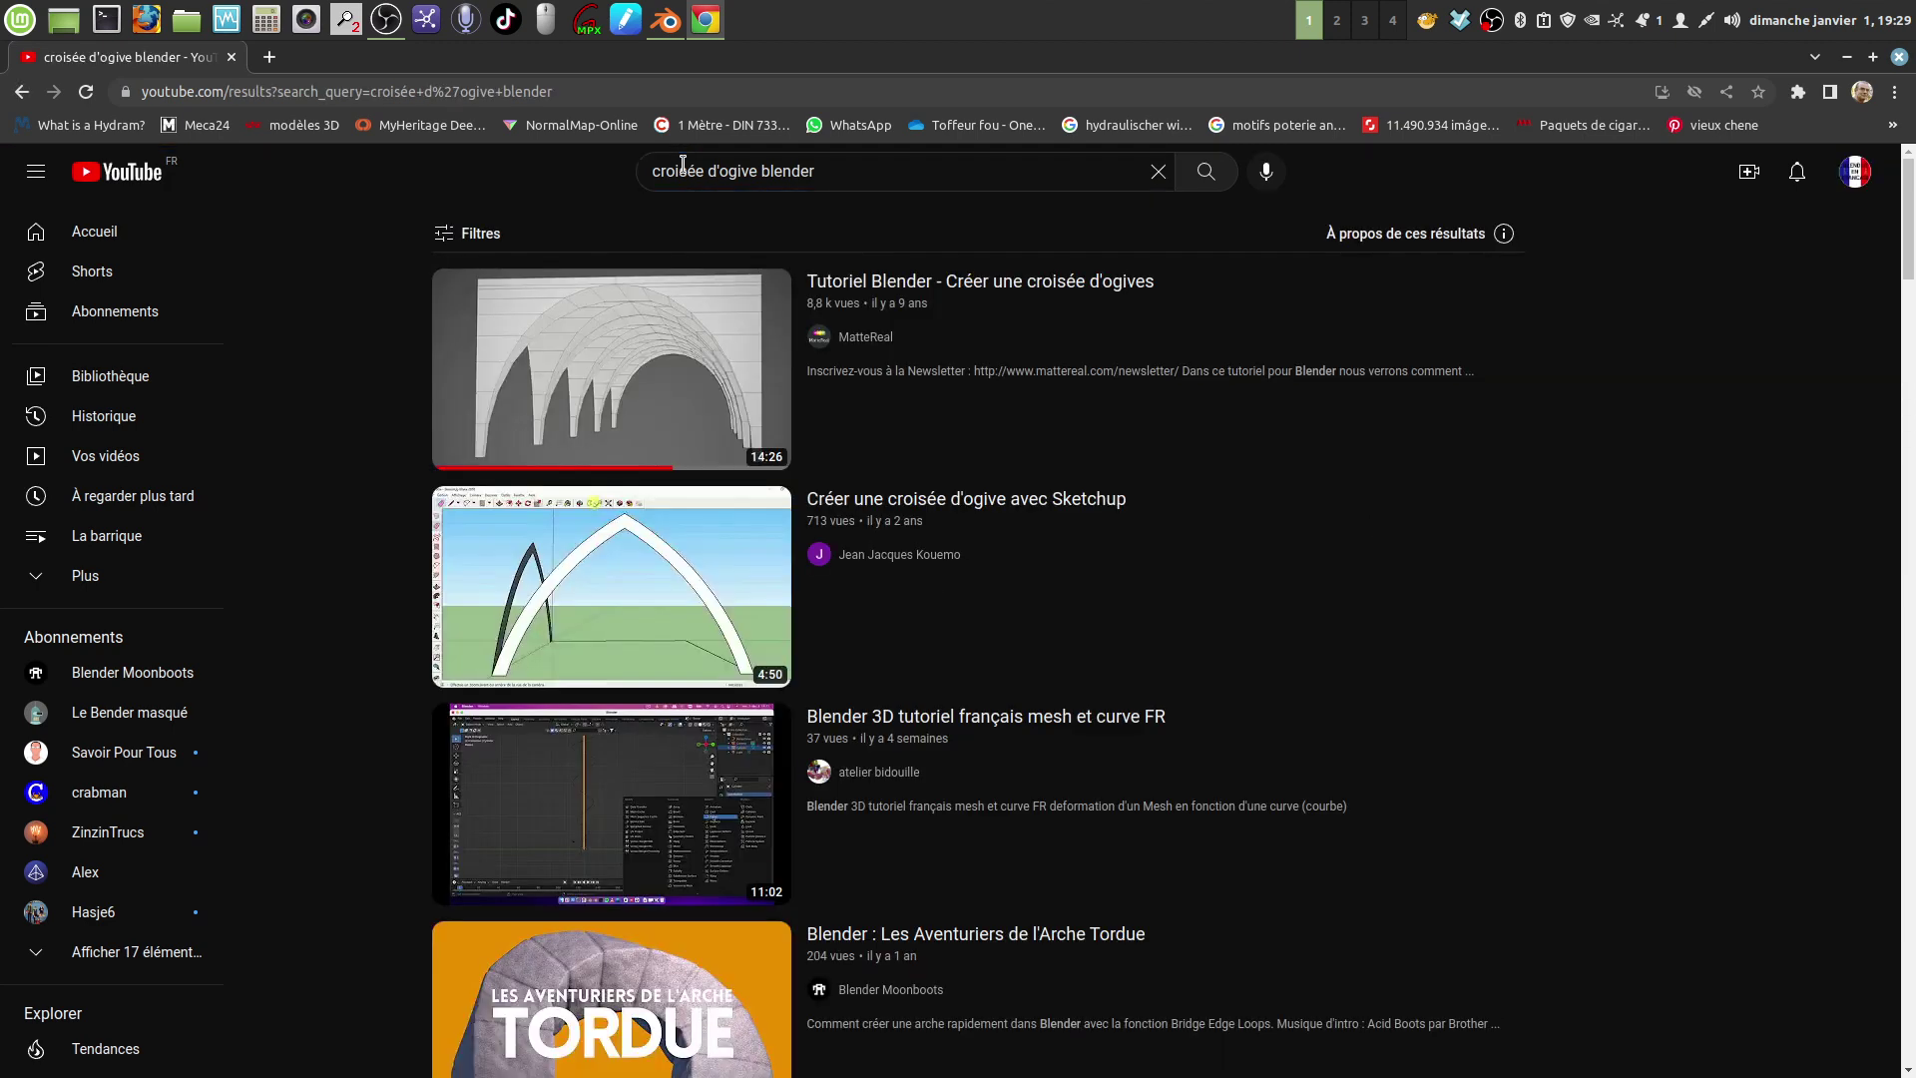
Step: Open the video "Tutoriel Blender - Créer une croisée d'ogives", pause it and examine the vault model and description
left_click(861, 281)
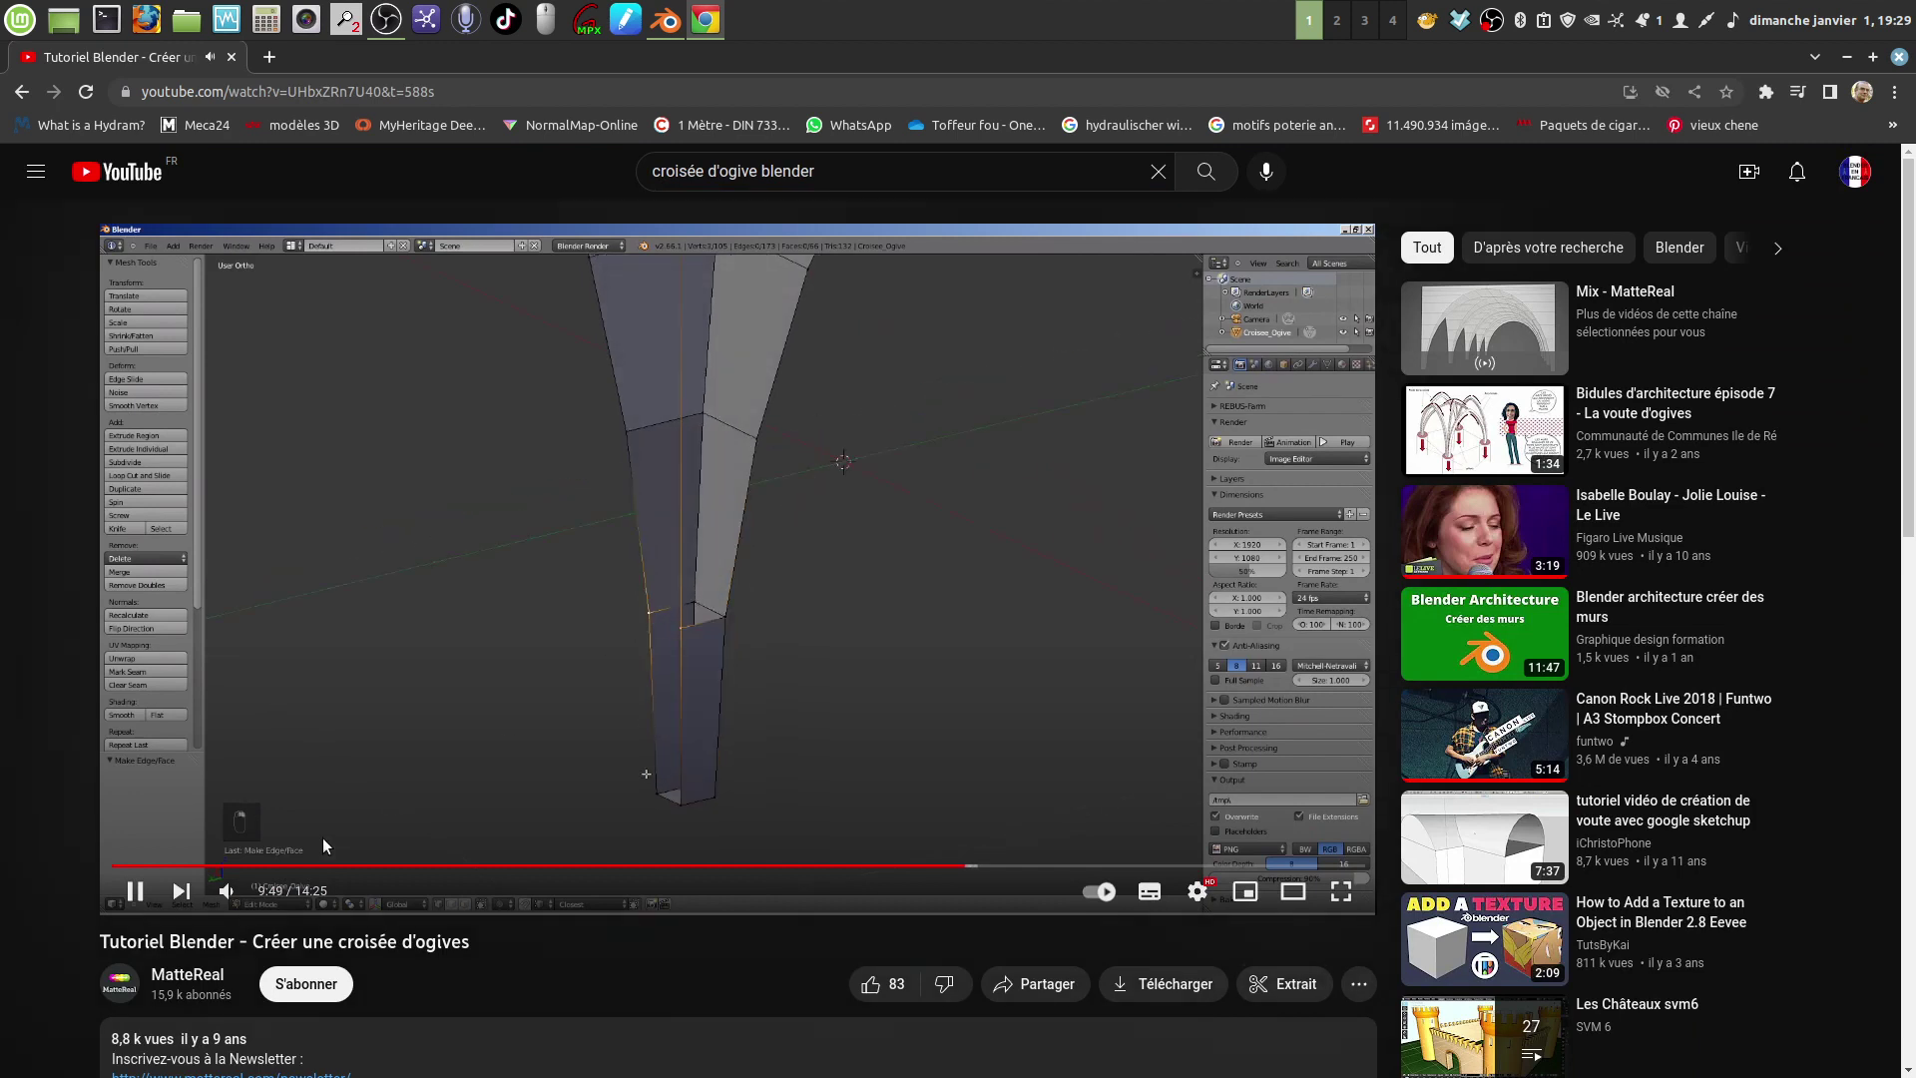
scroll(304, 1006, "down", 2)
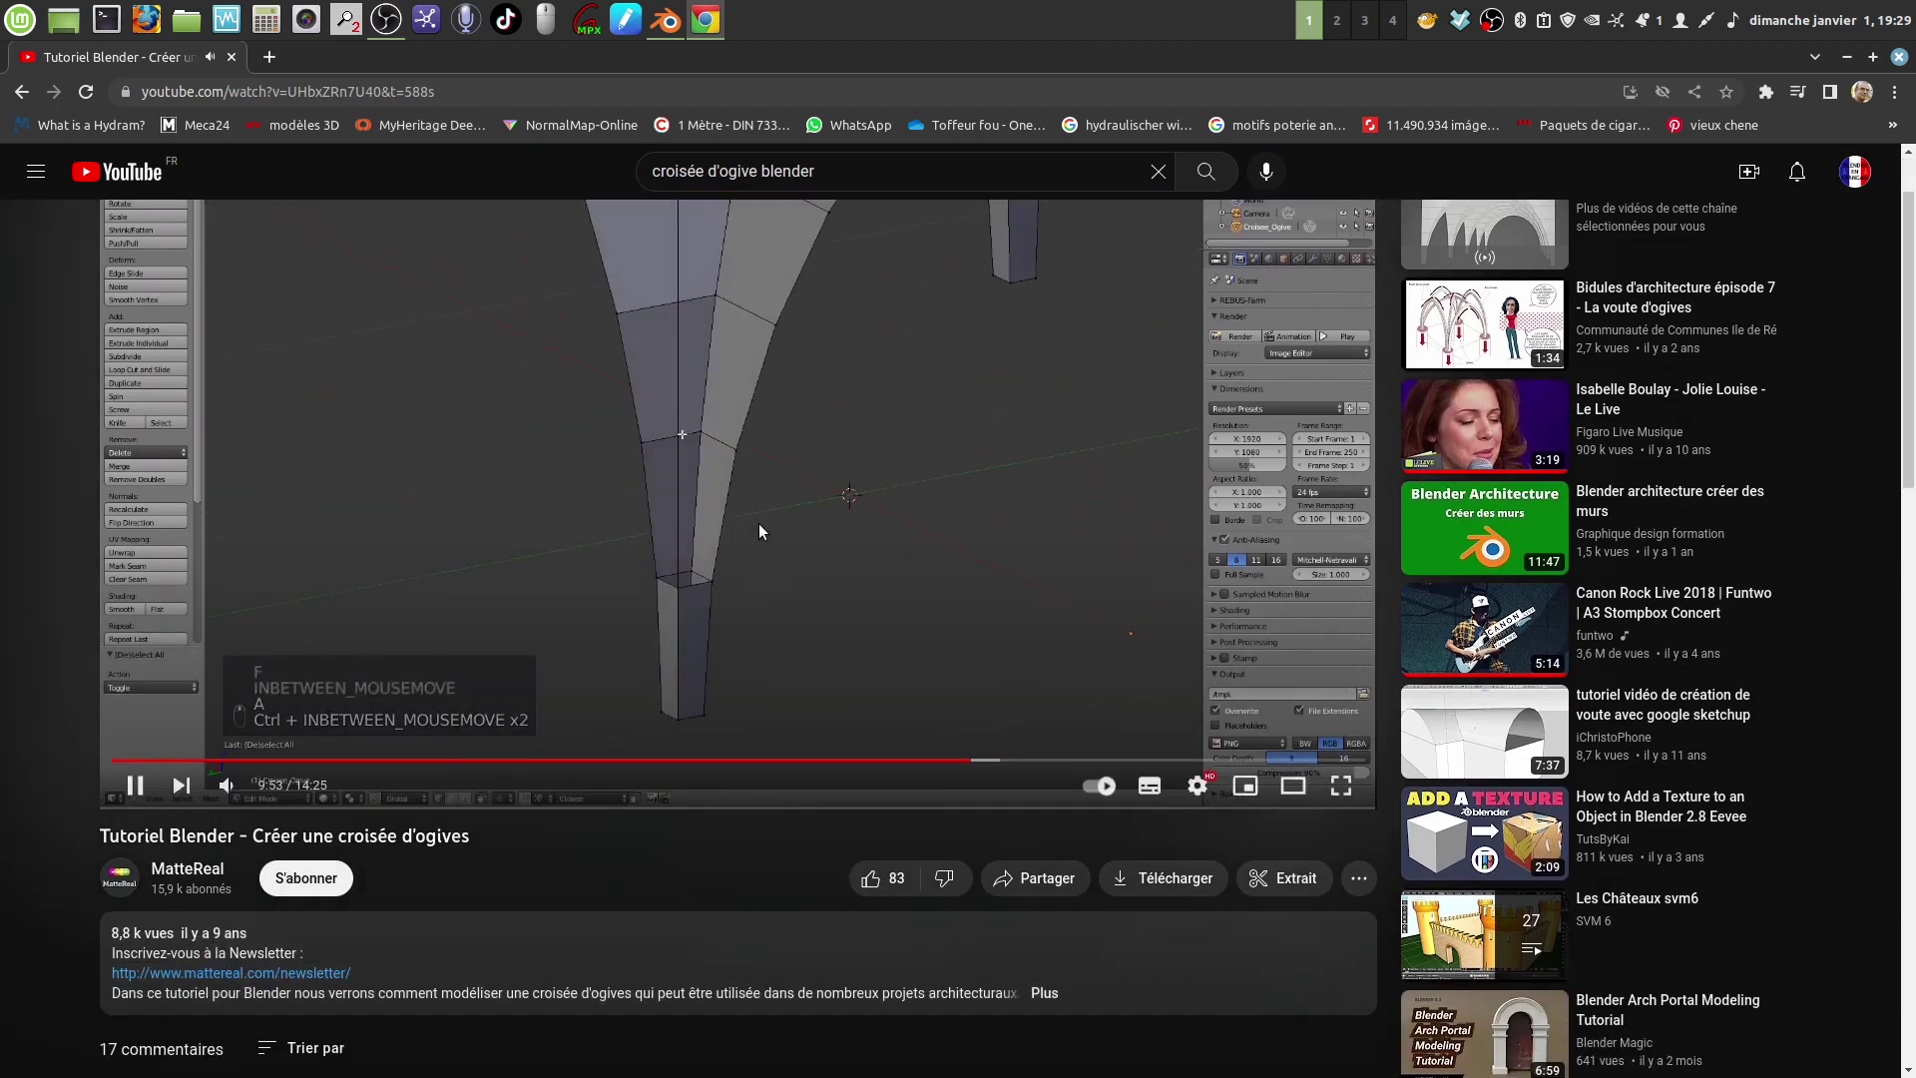
left_click(134, 783)
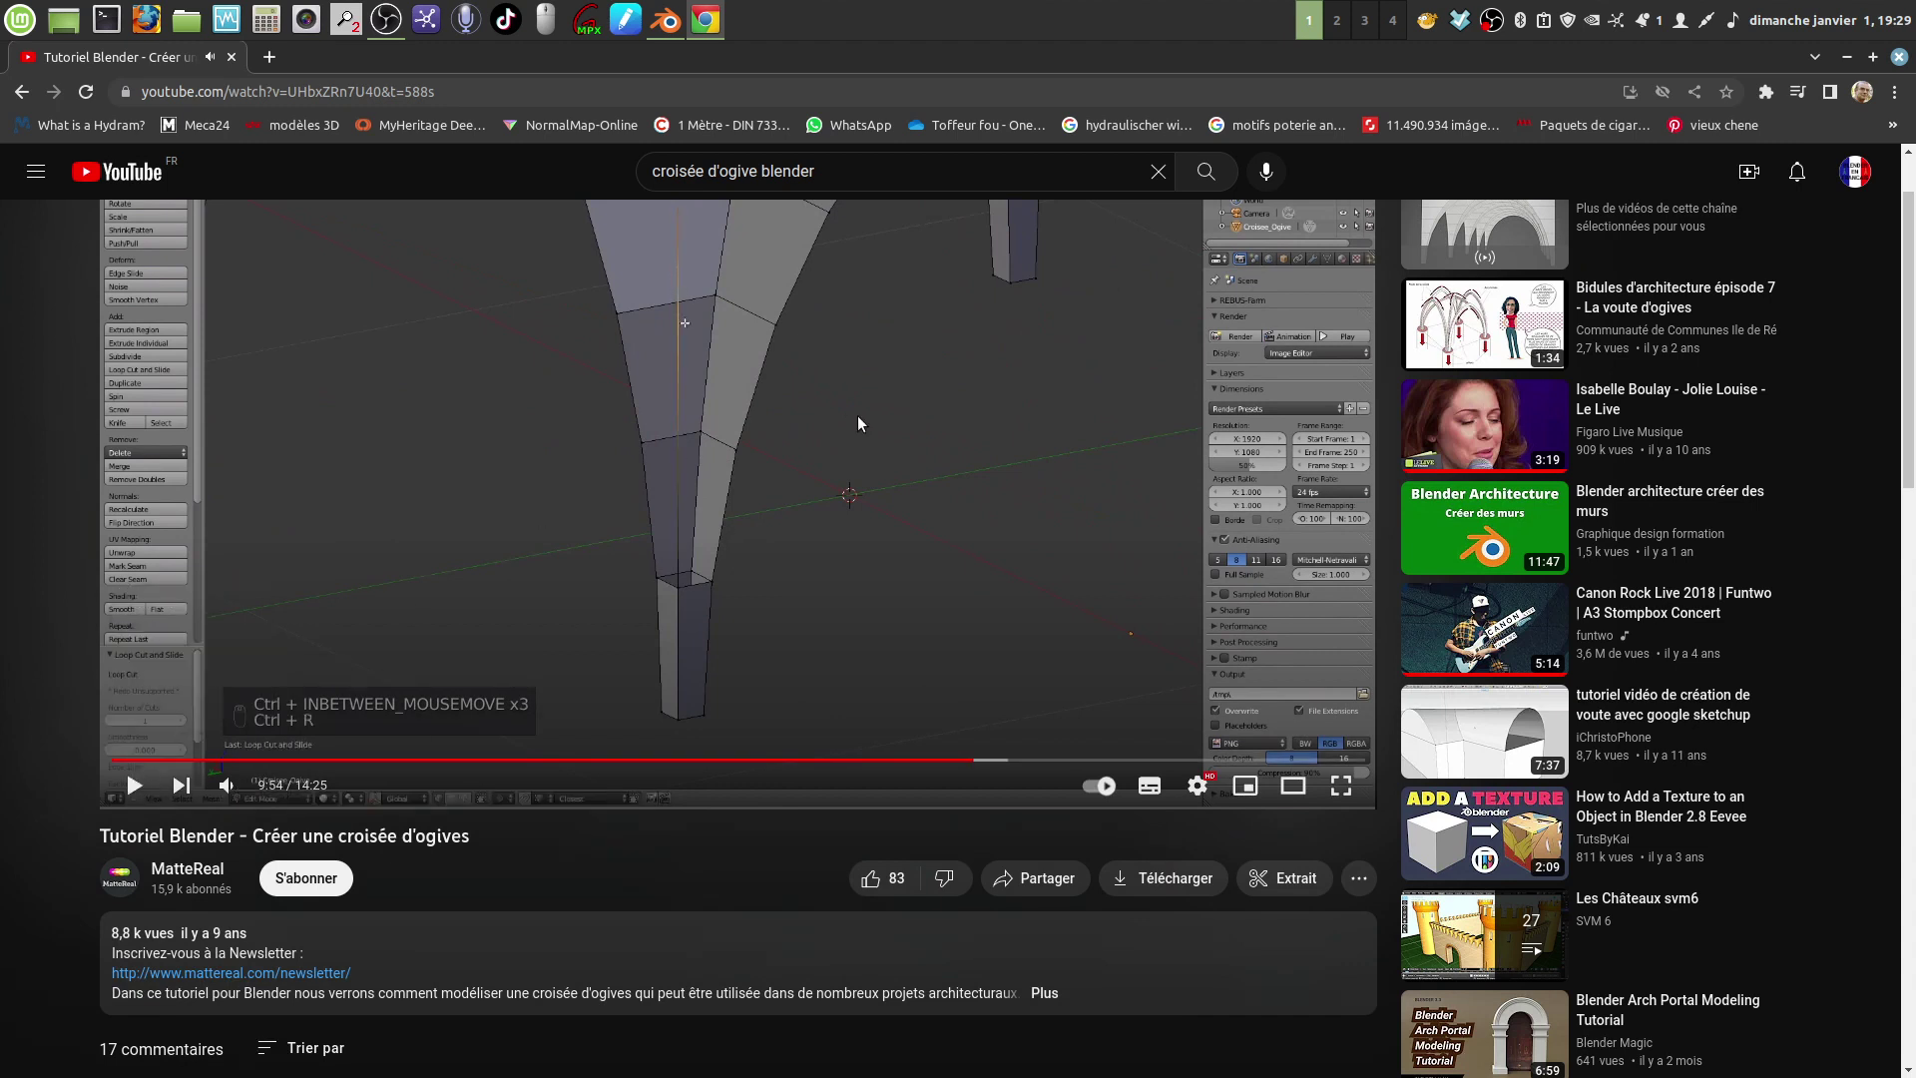
scroll(858, 429, "down", 2)
scroll(860, 441, "up", 2)
scroll(861, 440, "up", 1)
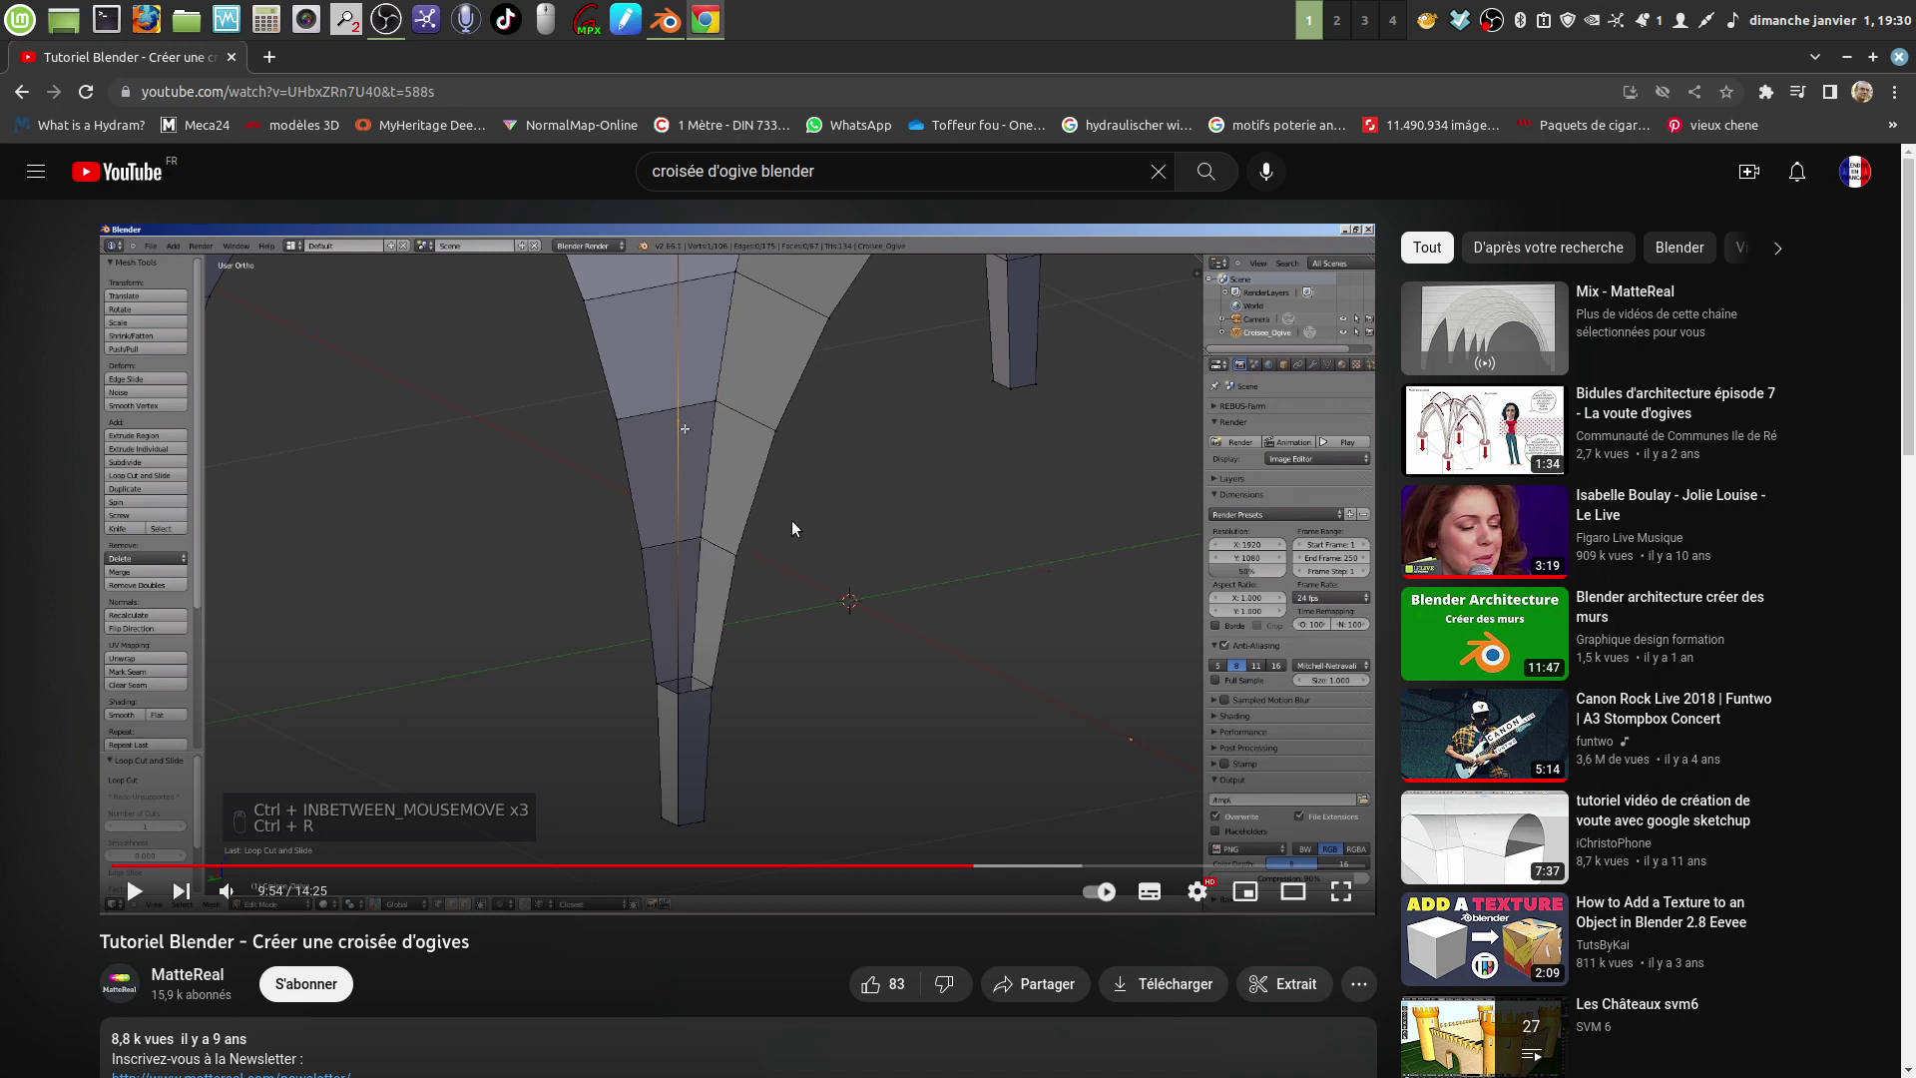
Step: Close the browser and switch back to the already open, empty Blender scene
left_click(1900, 57)
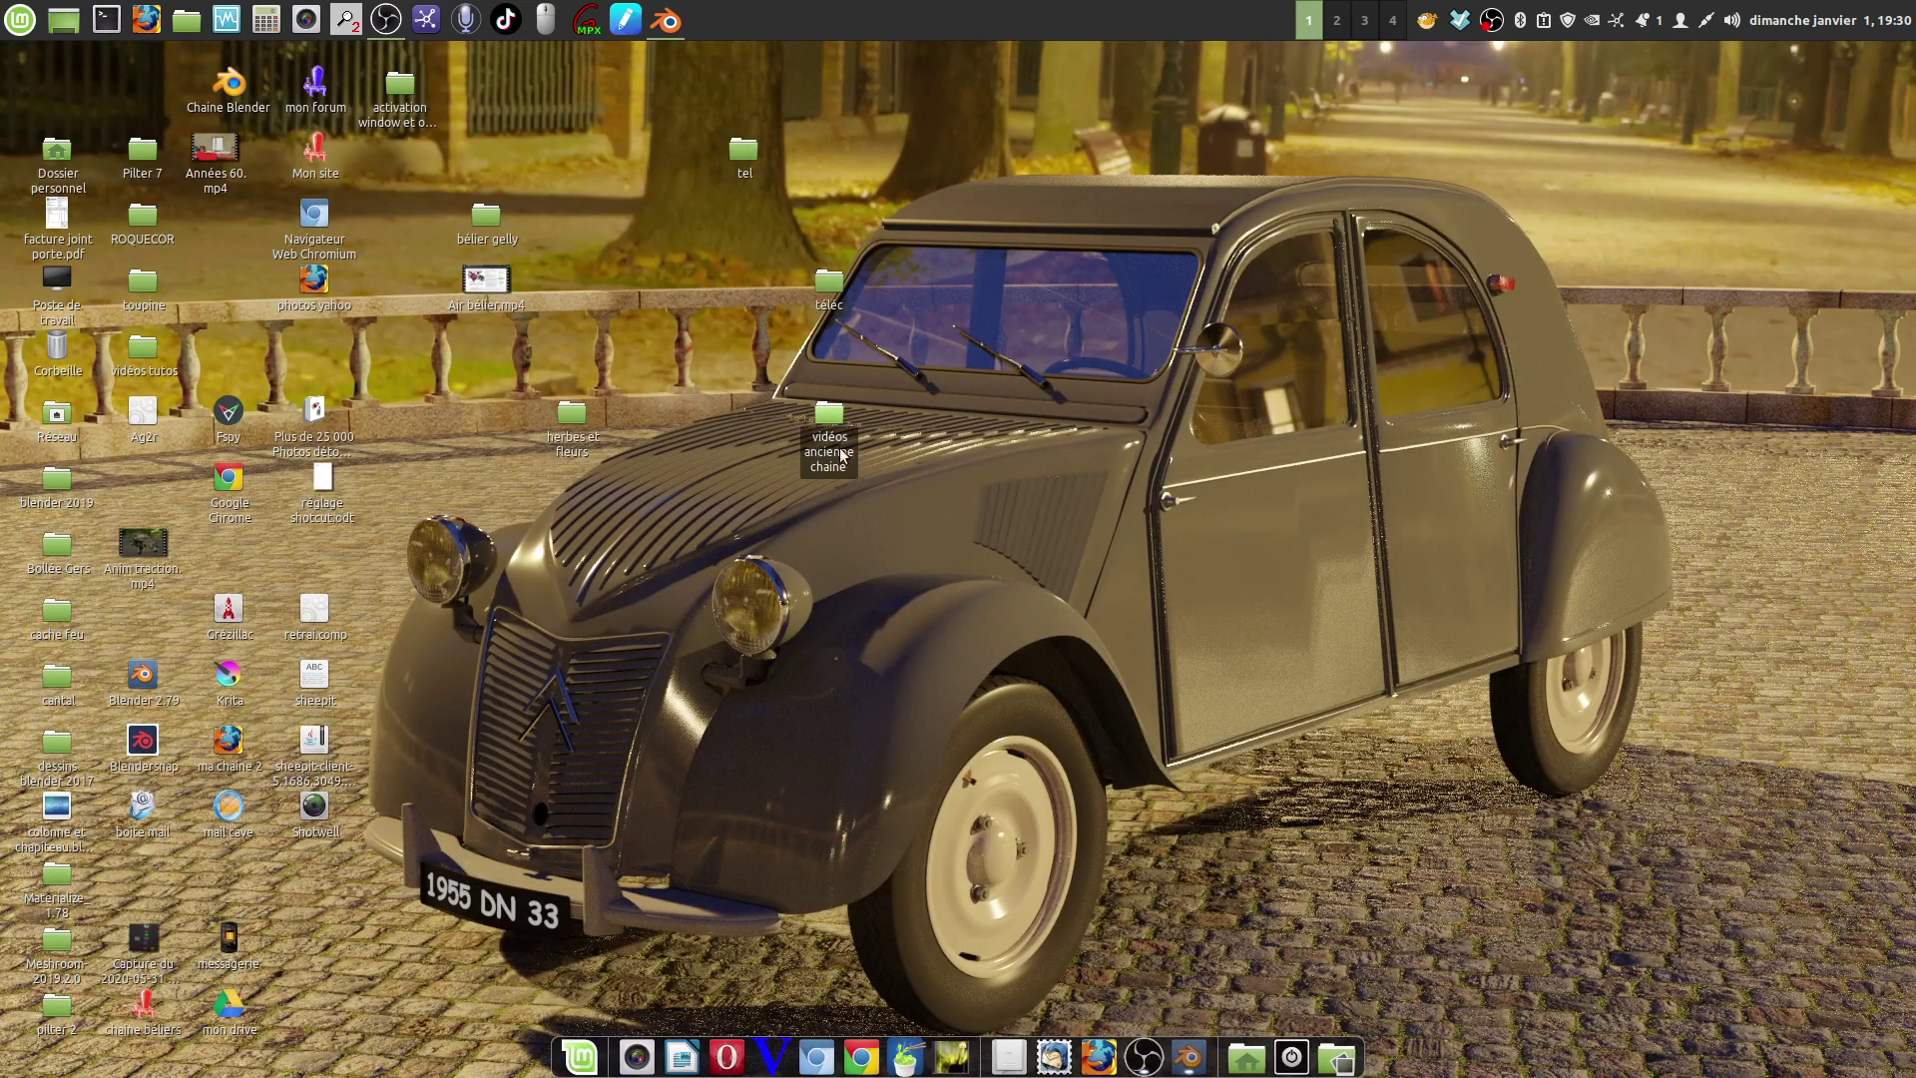
double_click(168, 754)
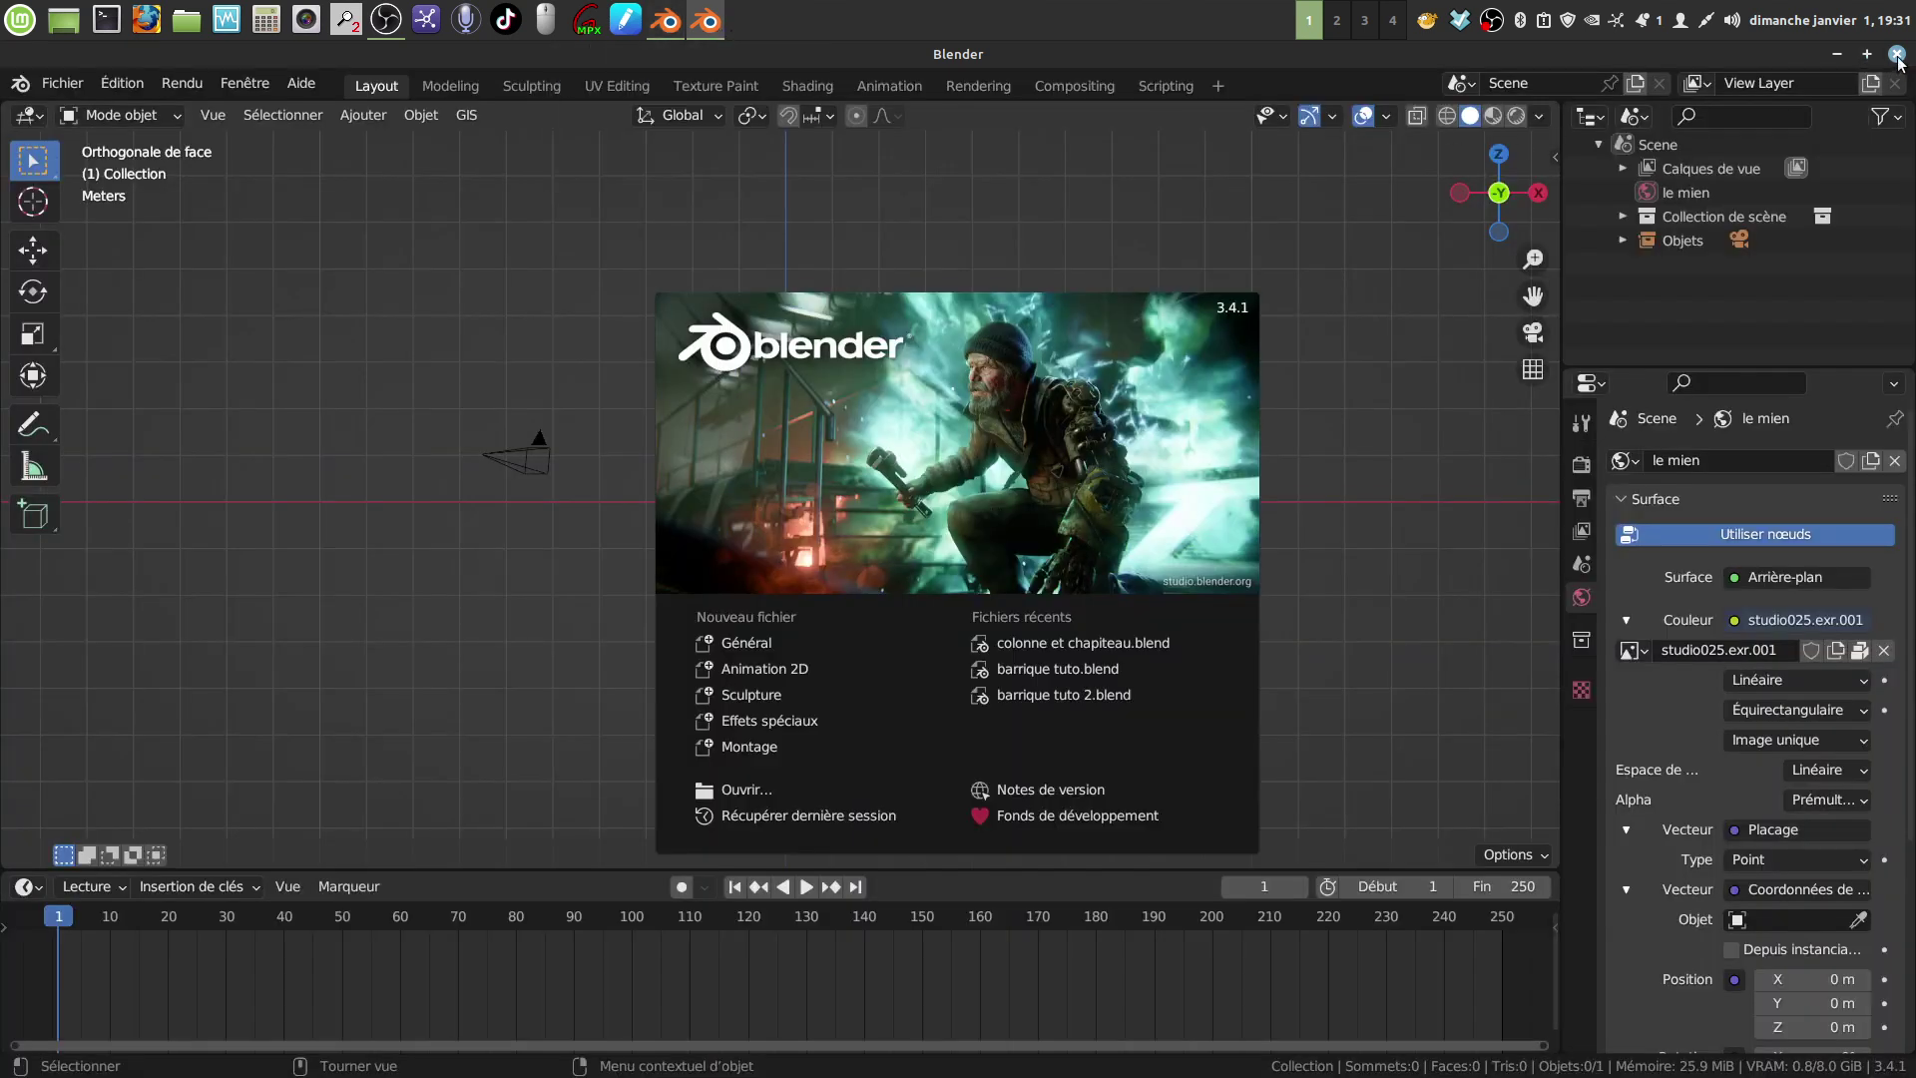
left_click(1896, 54)
left_click(667, 20)
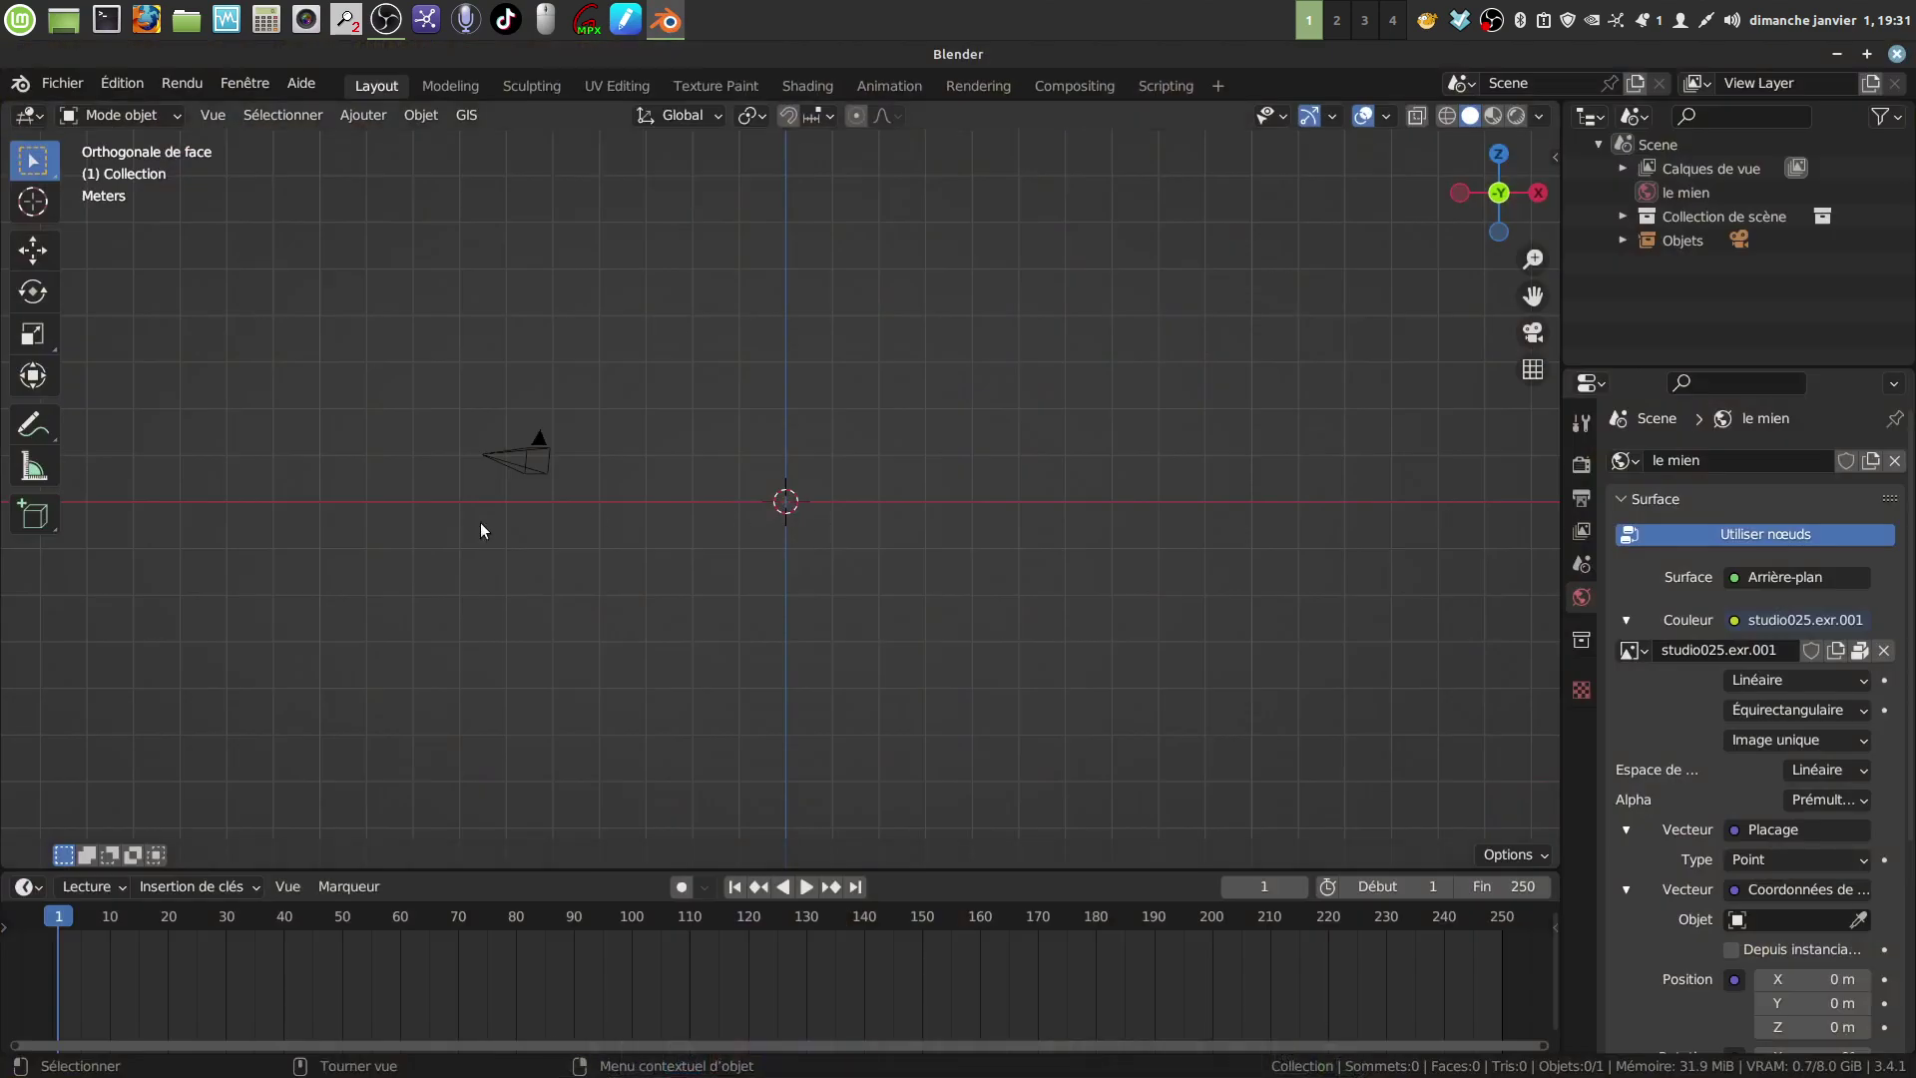
Step: Add a mesh cube at the scene origin and enter Edit Mode on it
left_click(357, 116)
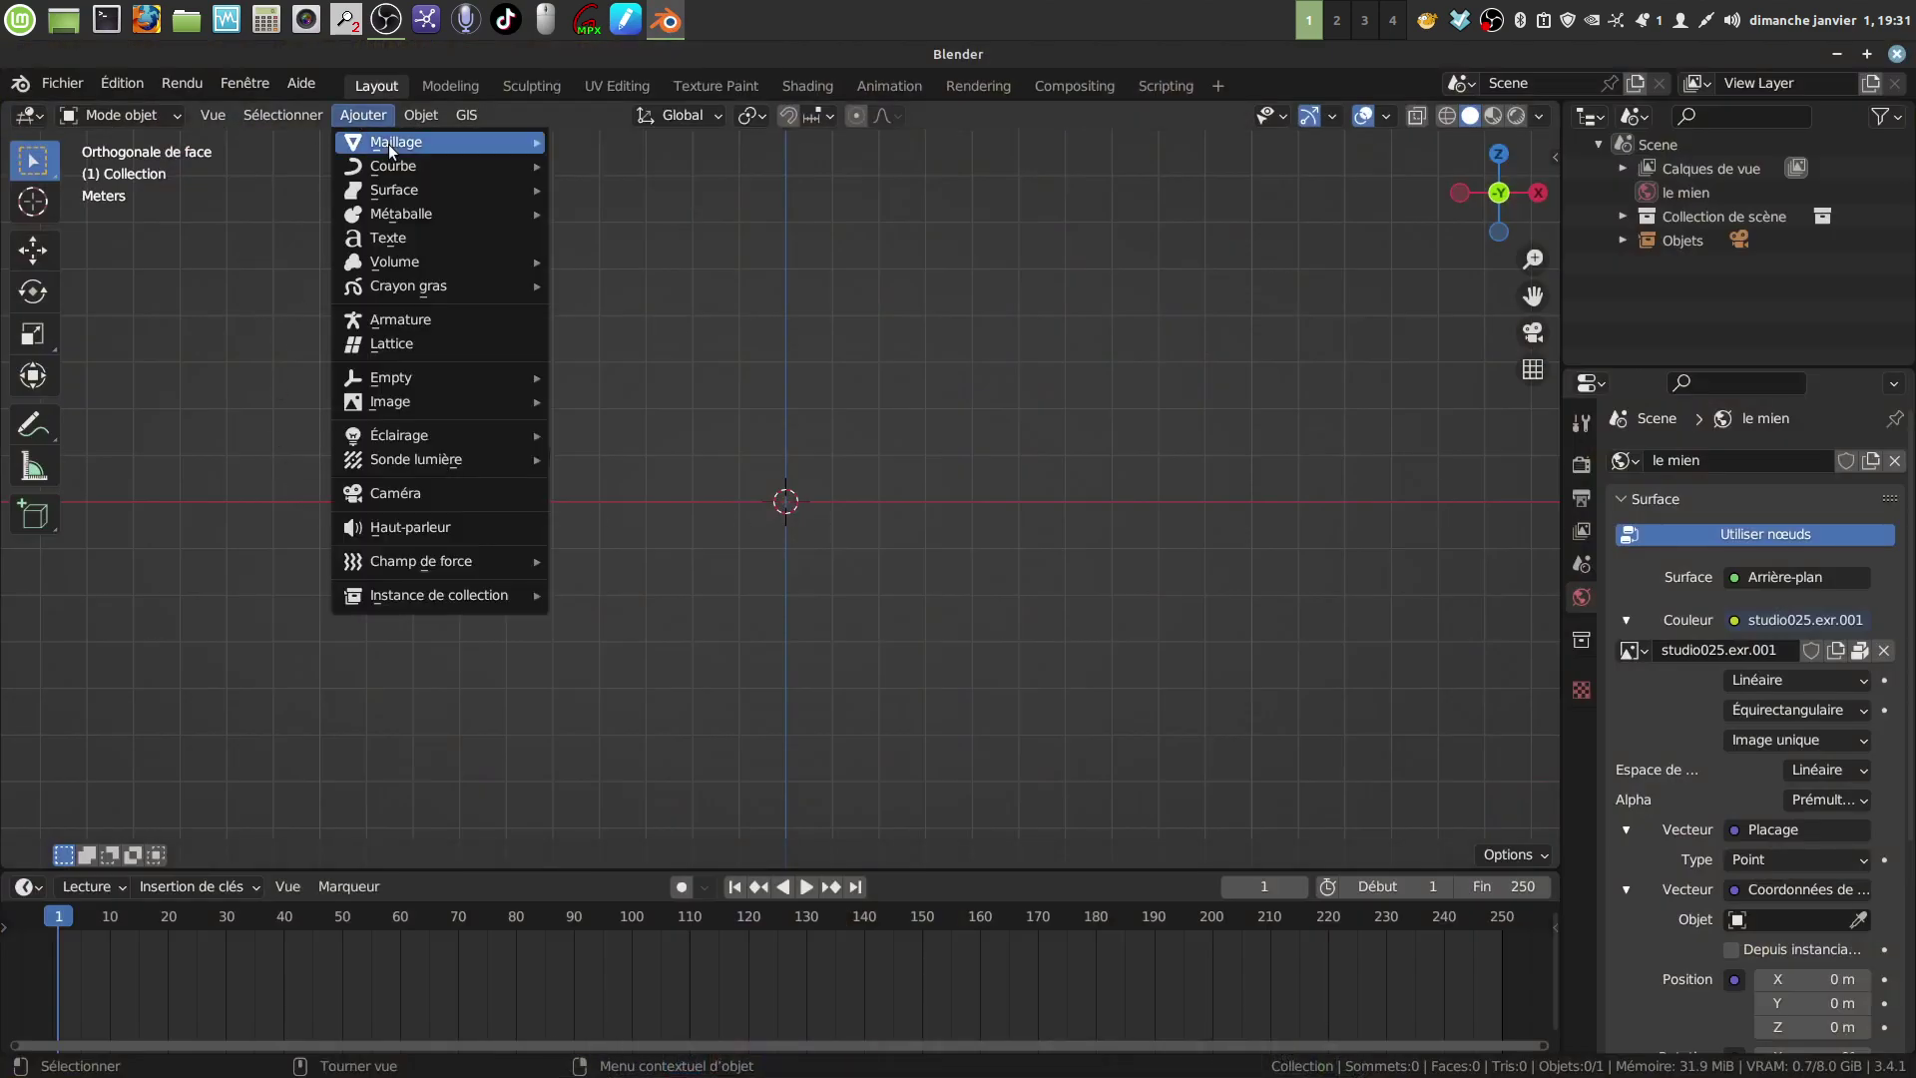
mouse_move(387, 144)
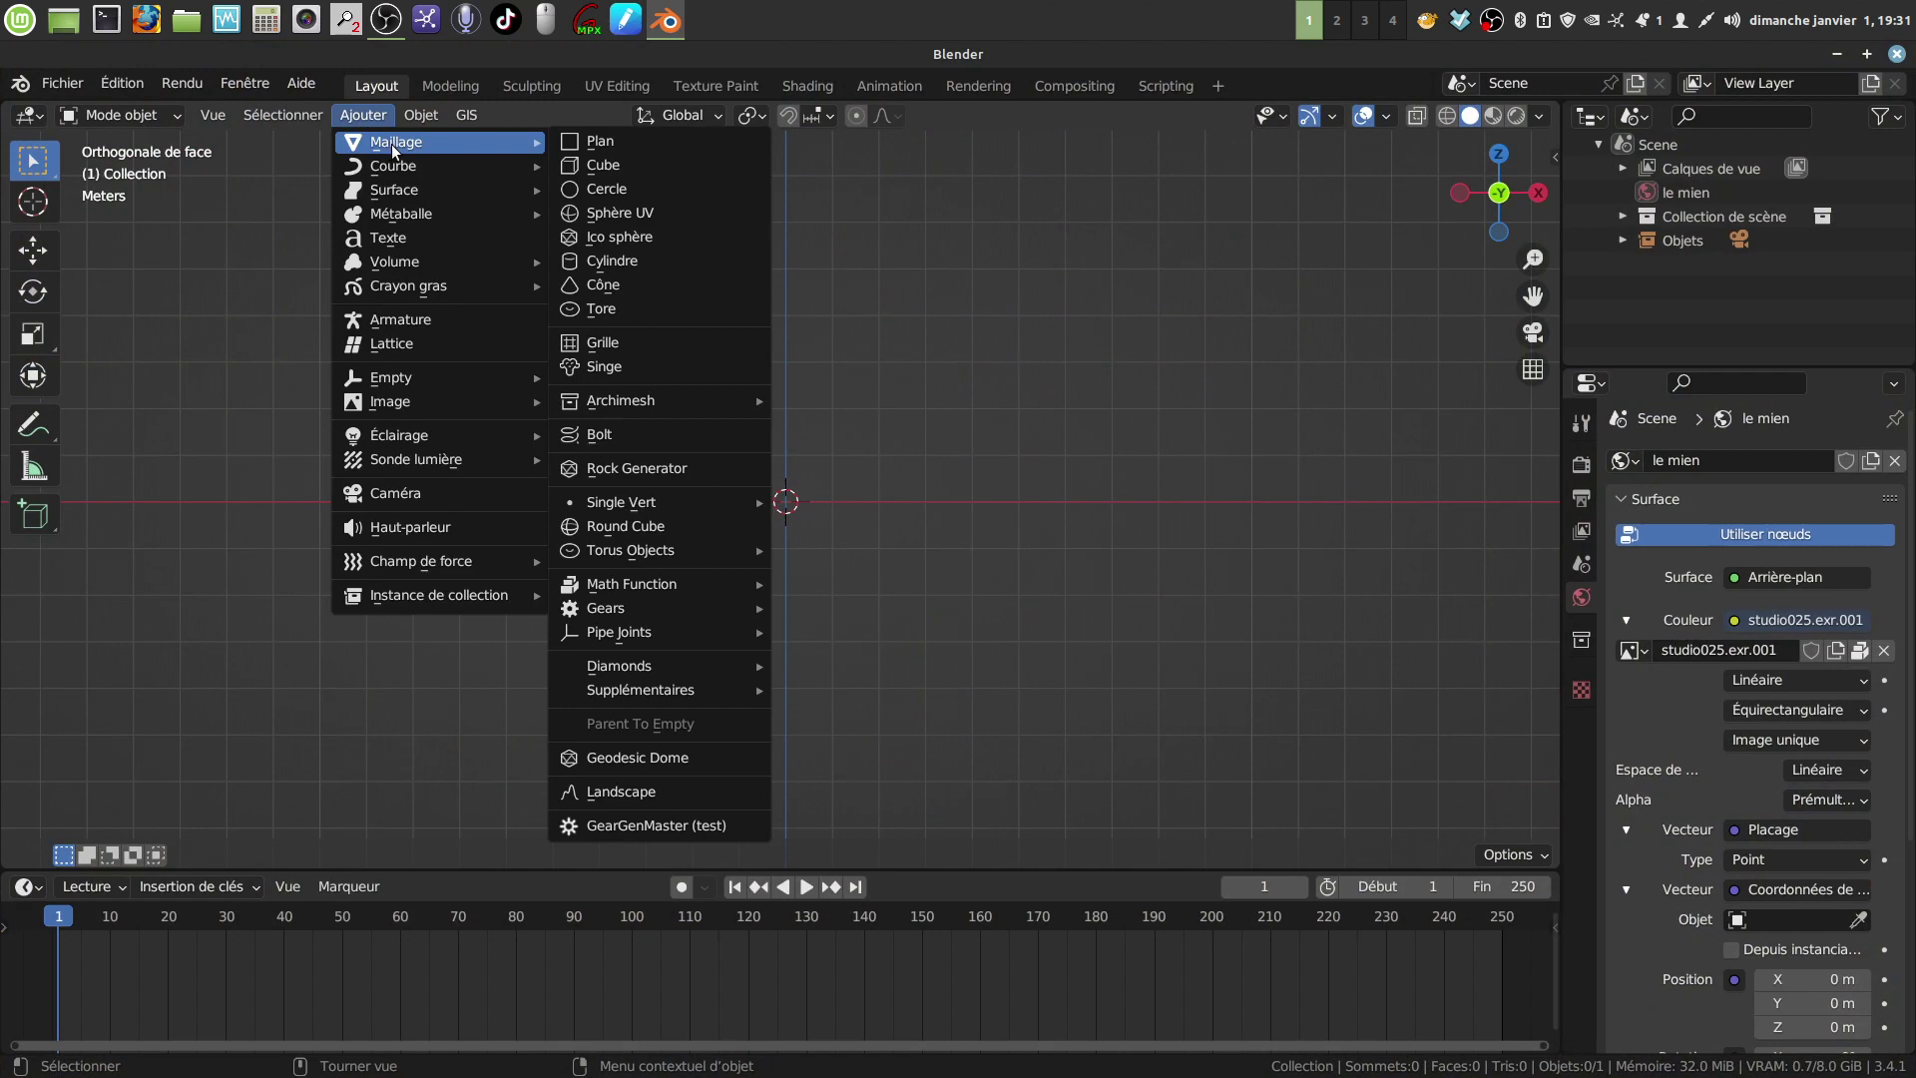
left_click(587, 165)
middle_click_drag(858, 558, 752, 643)
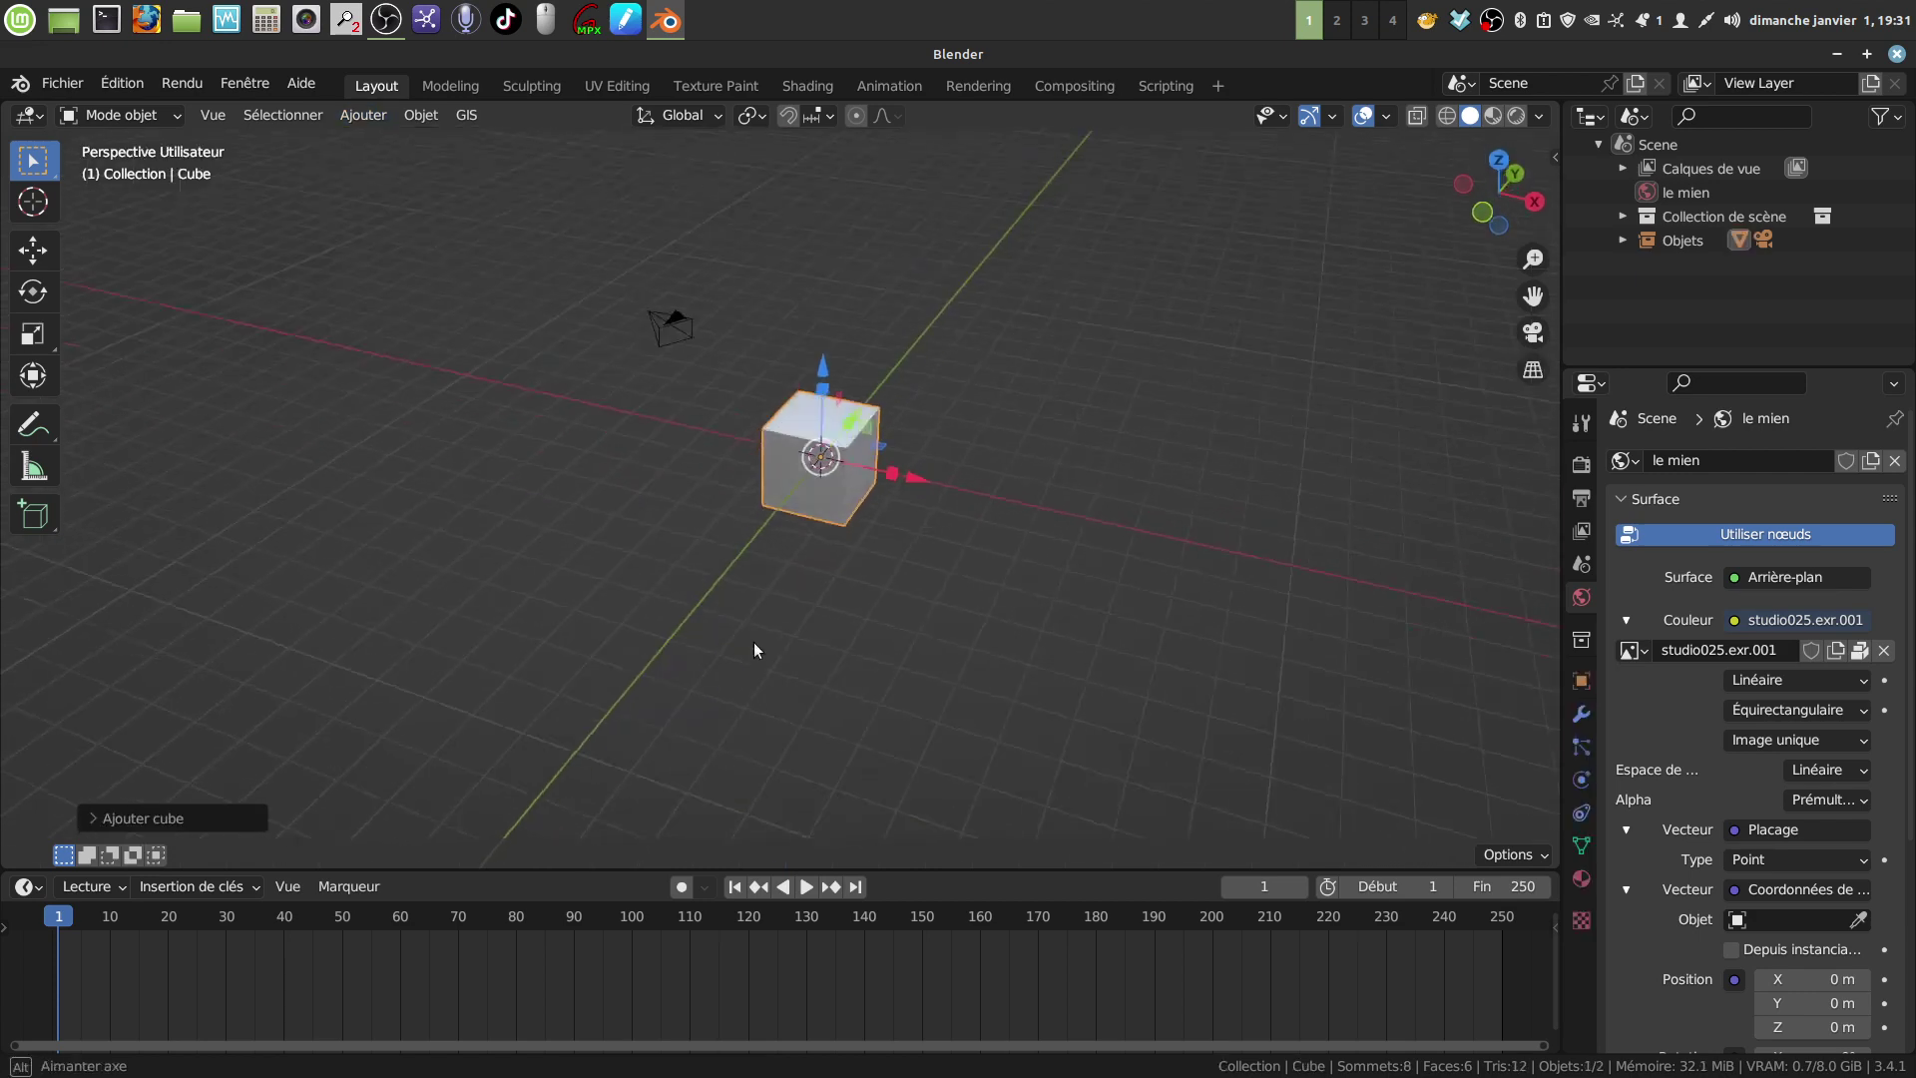
scroll(787, 595, "up", 4)
key("Tab")
scroll(843, 434, "down", 3)
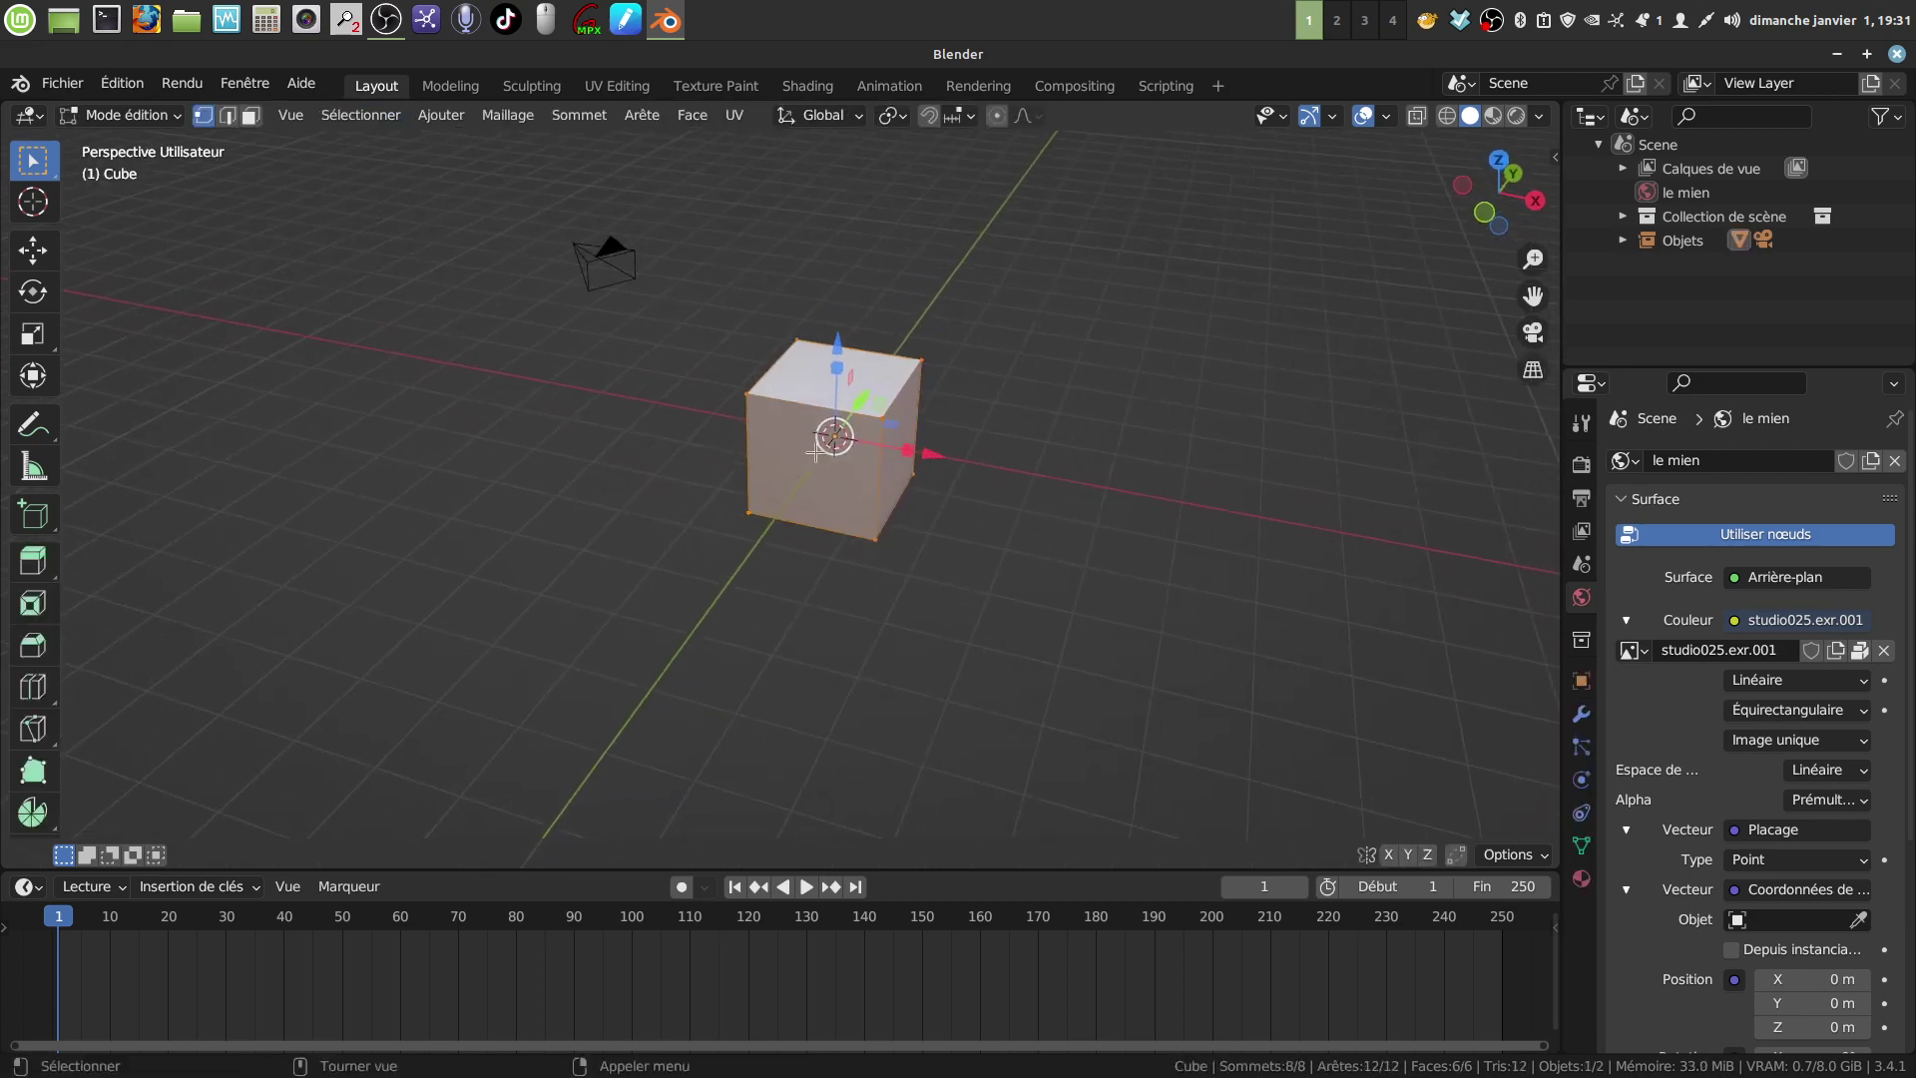
Step: Bevel the cube's two opposite top edges with 10 segments and a width of about 0.95 m to form a rounded vault
left_click(228, 115)
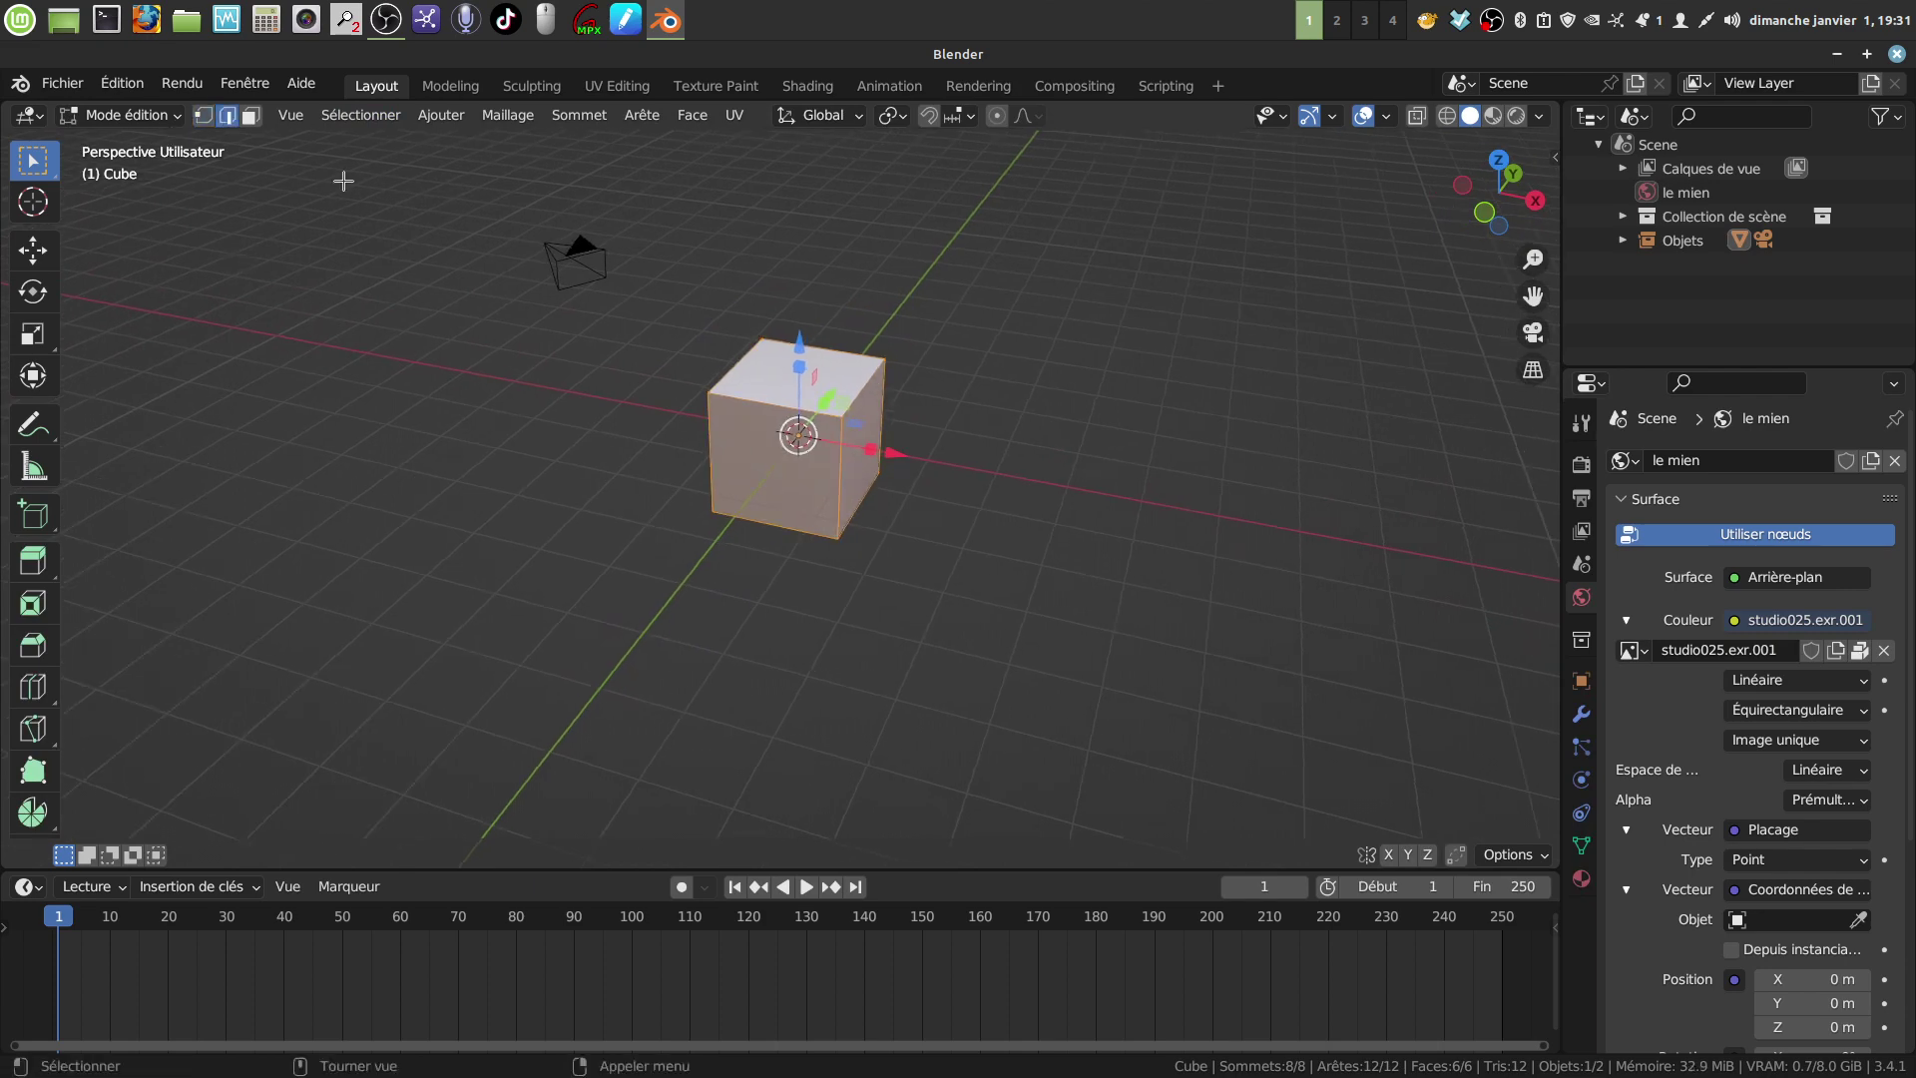
middle_click_drag(859, 577, 668, 612)
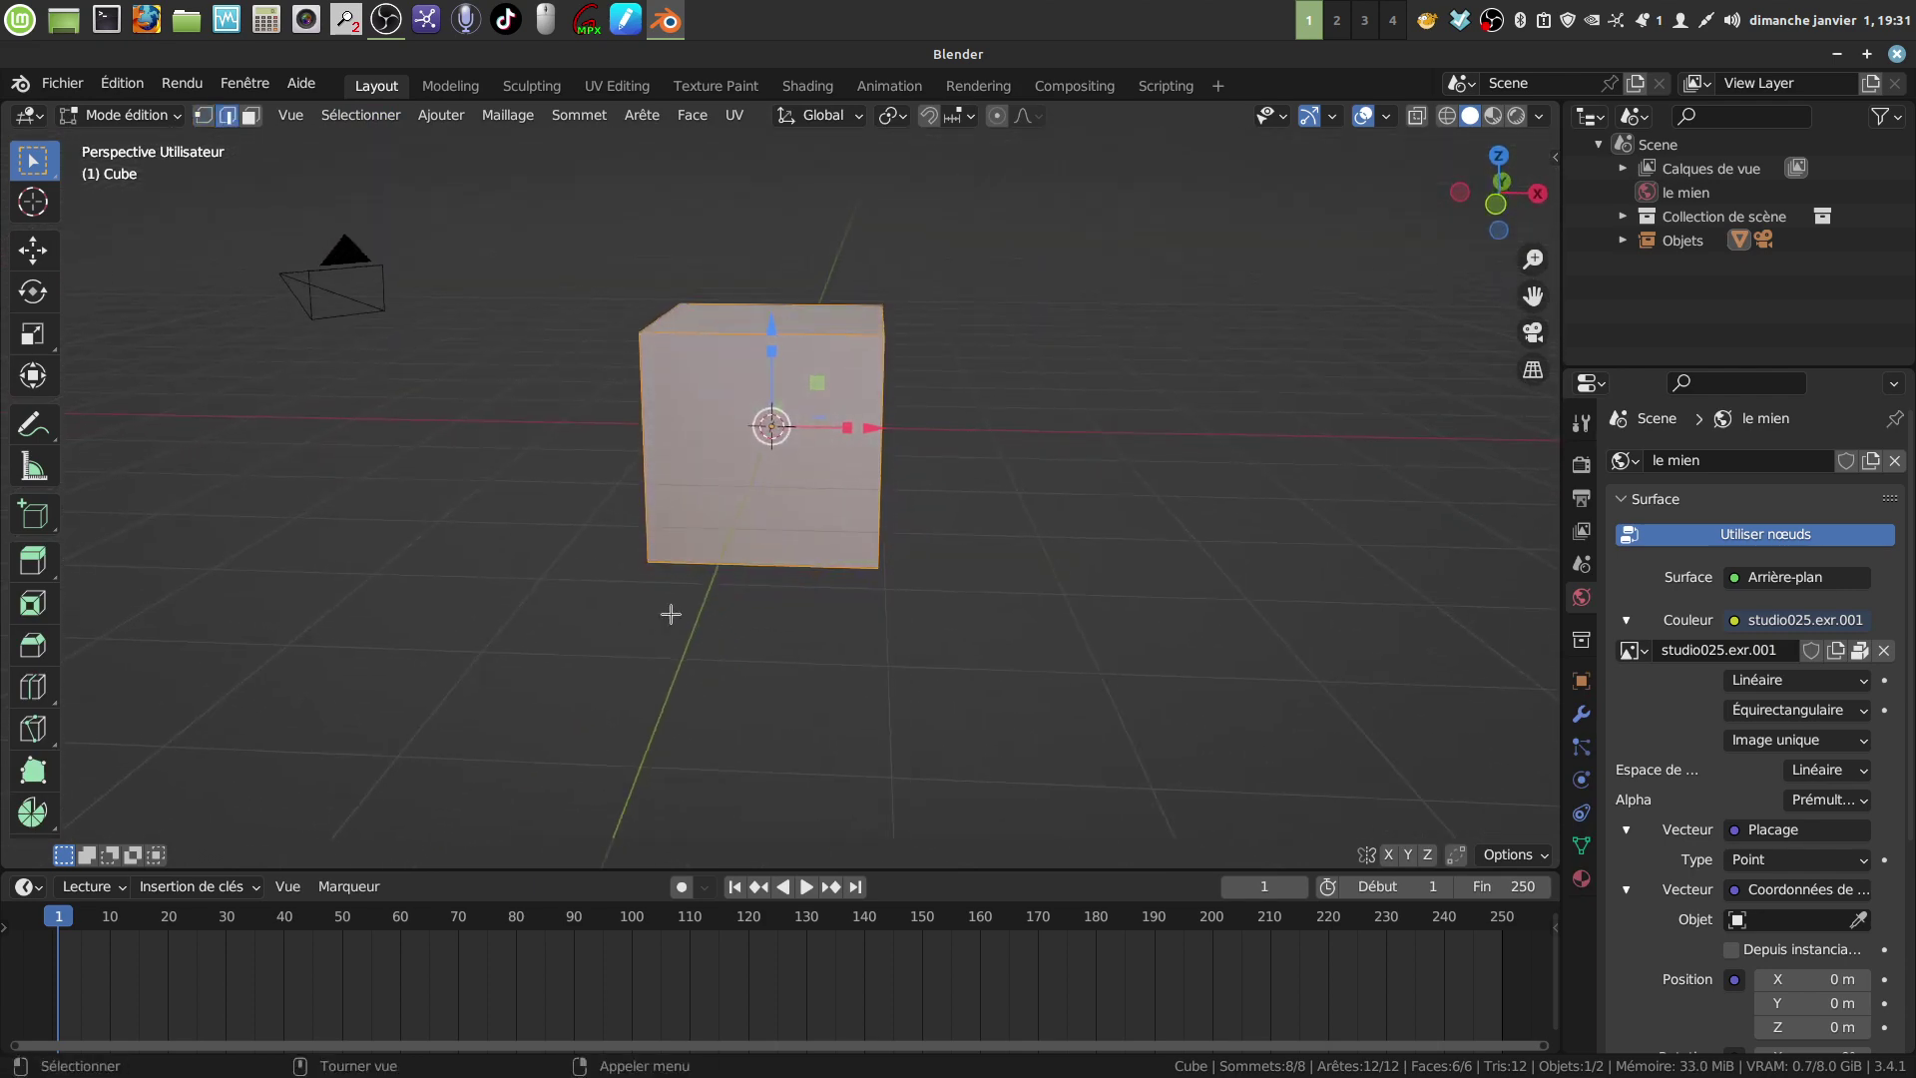
middle_click_drag(899, 578, 835, 592)
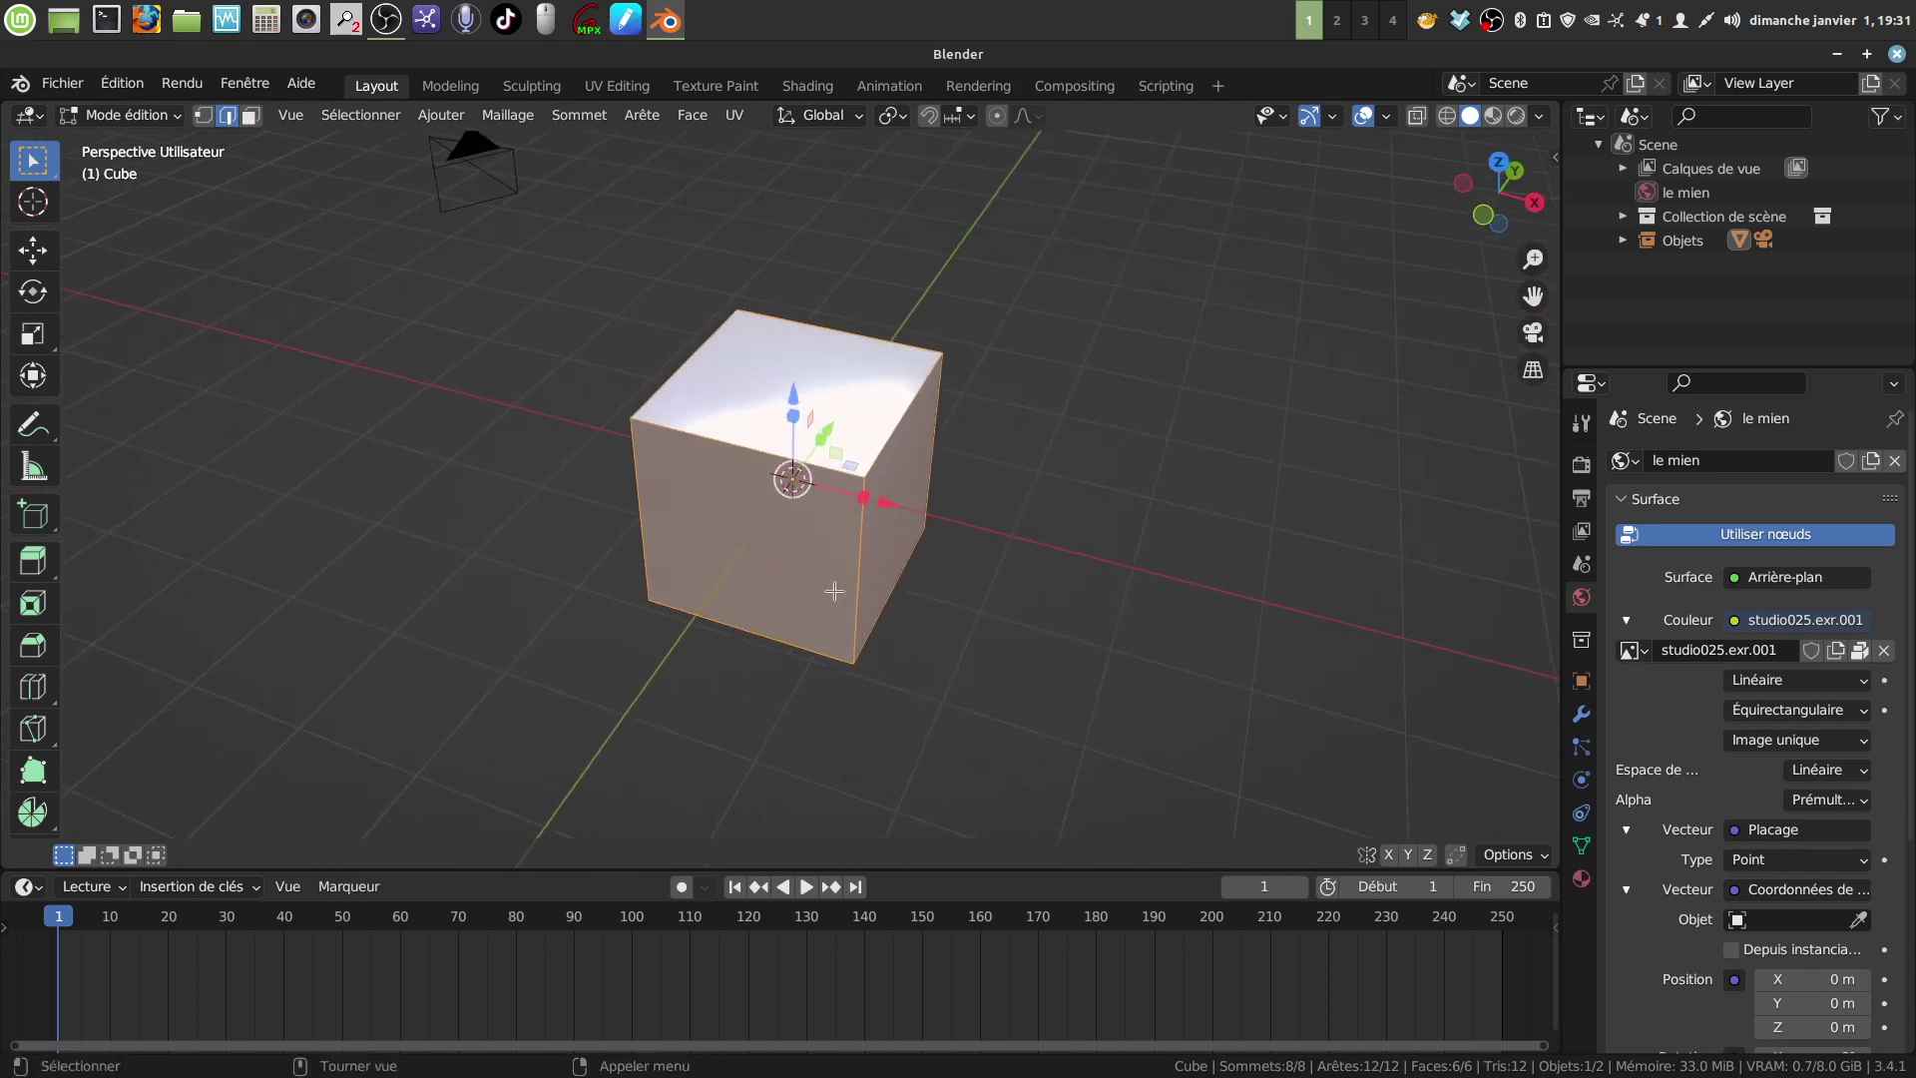
left_click(886, 454)
left_click(732, 437, "shift")
middle_click_drag(733, 437, 721, 425)
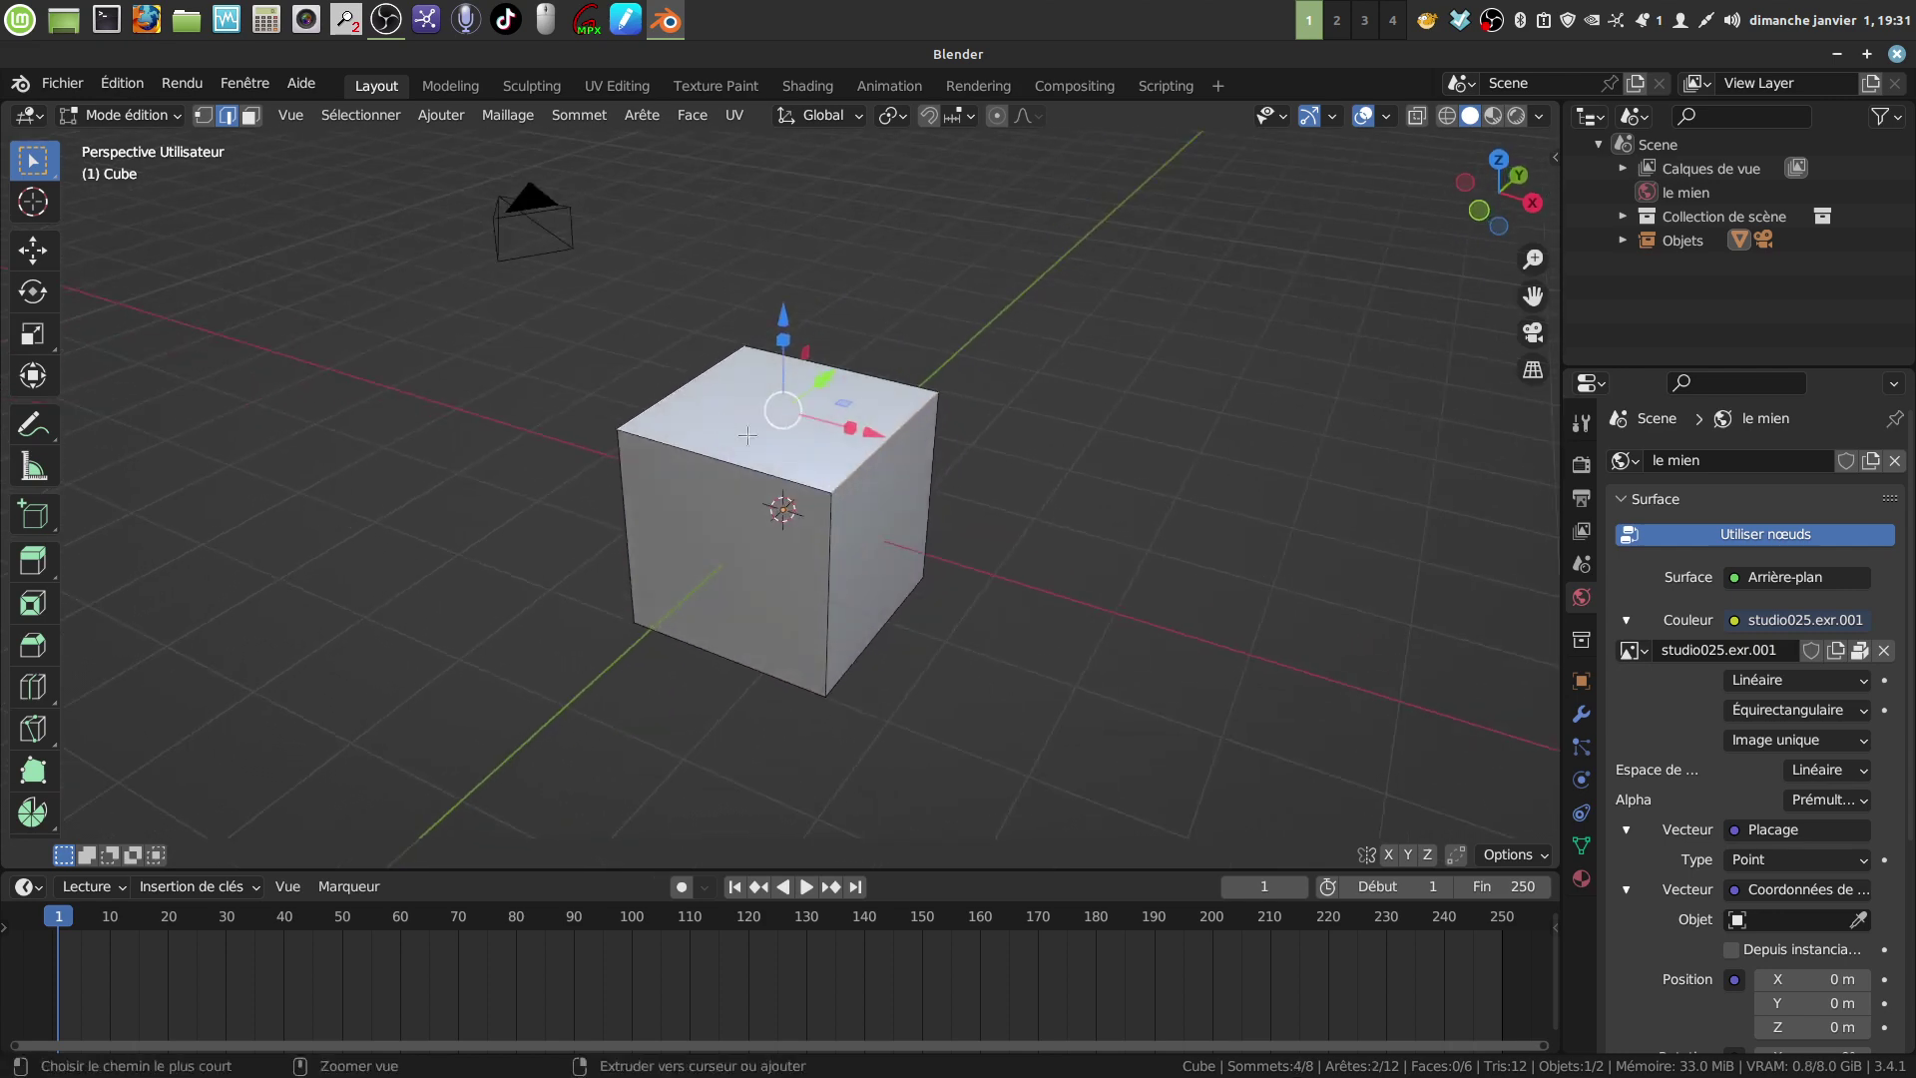
key("ctrl+b")
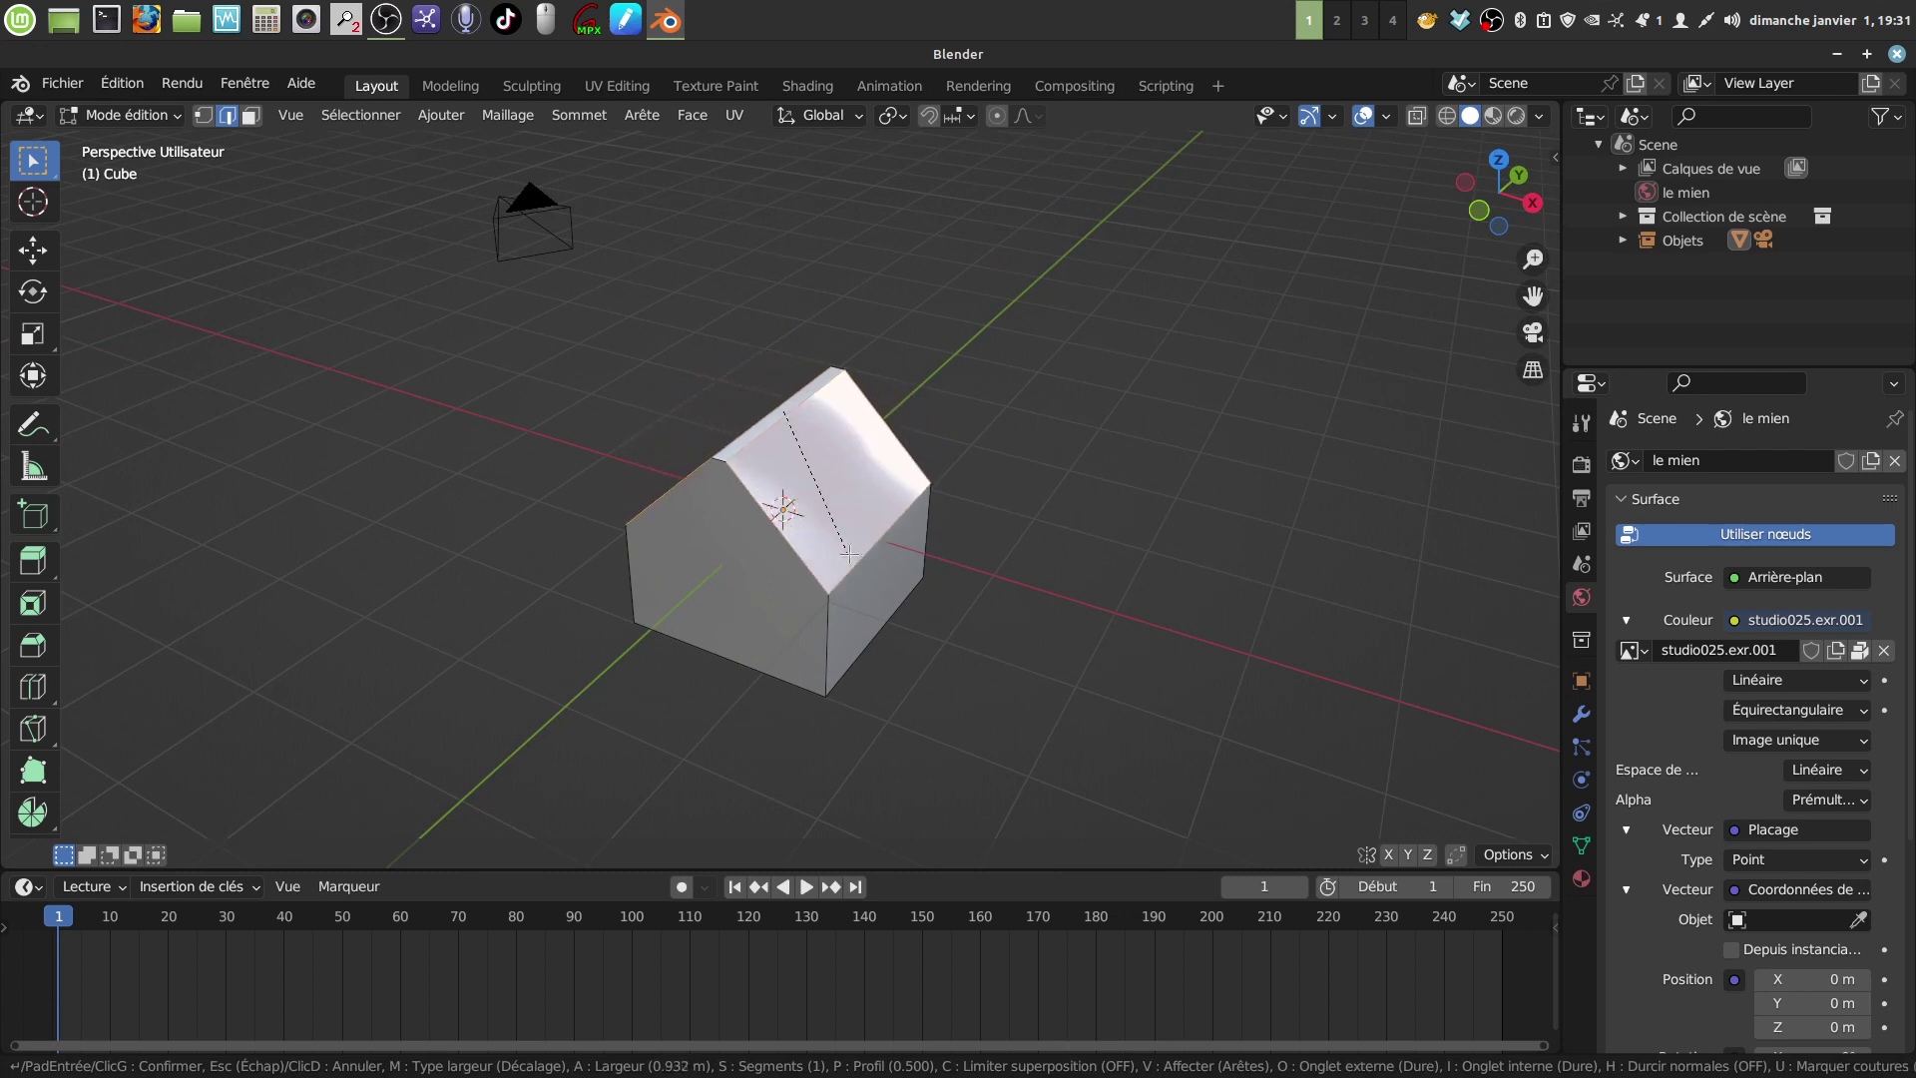
scroll(848, 553, "up", 9)
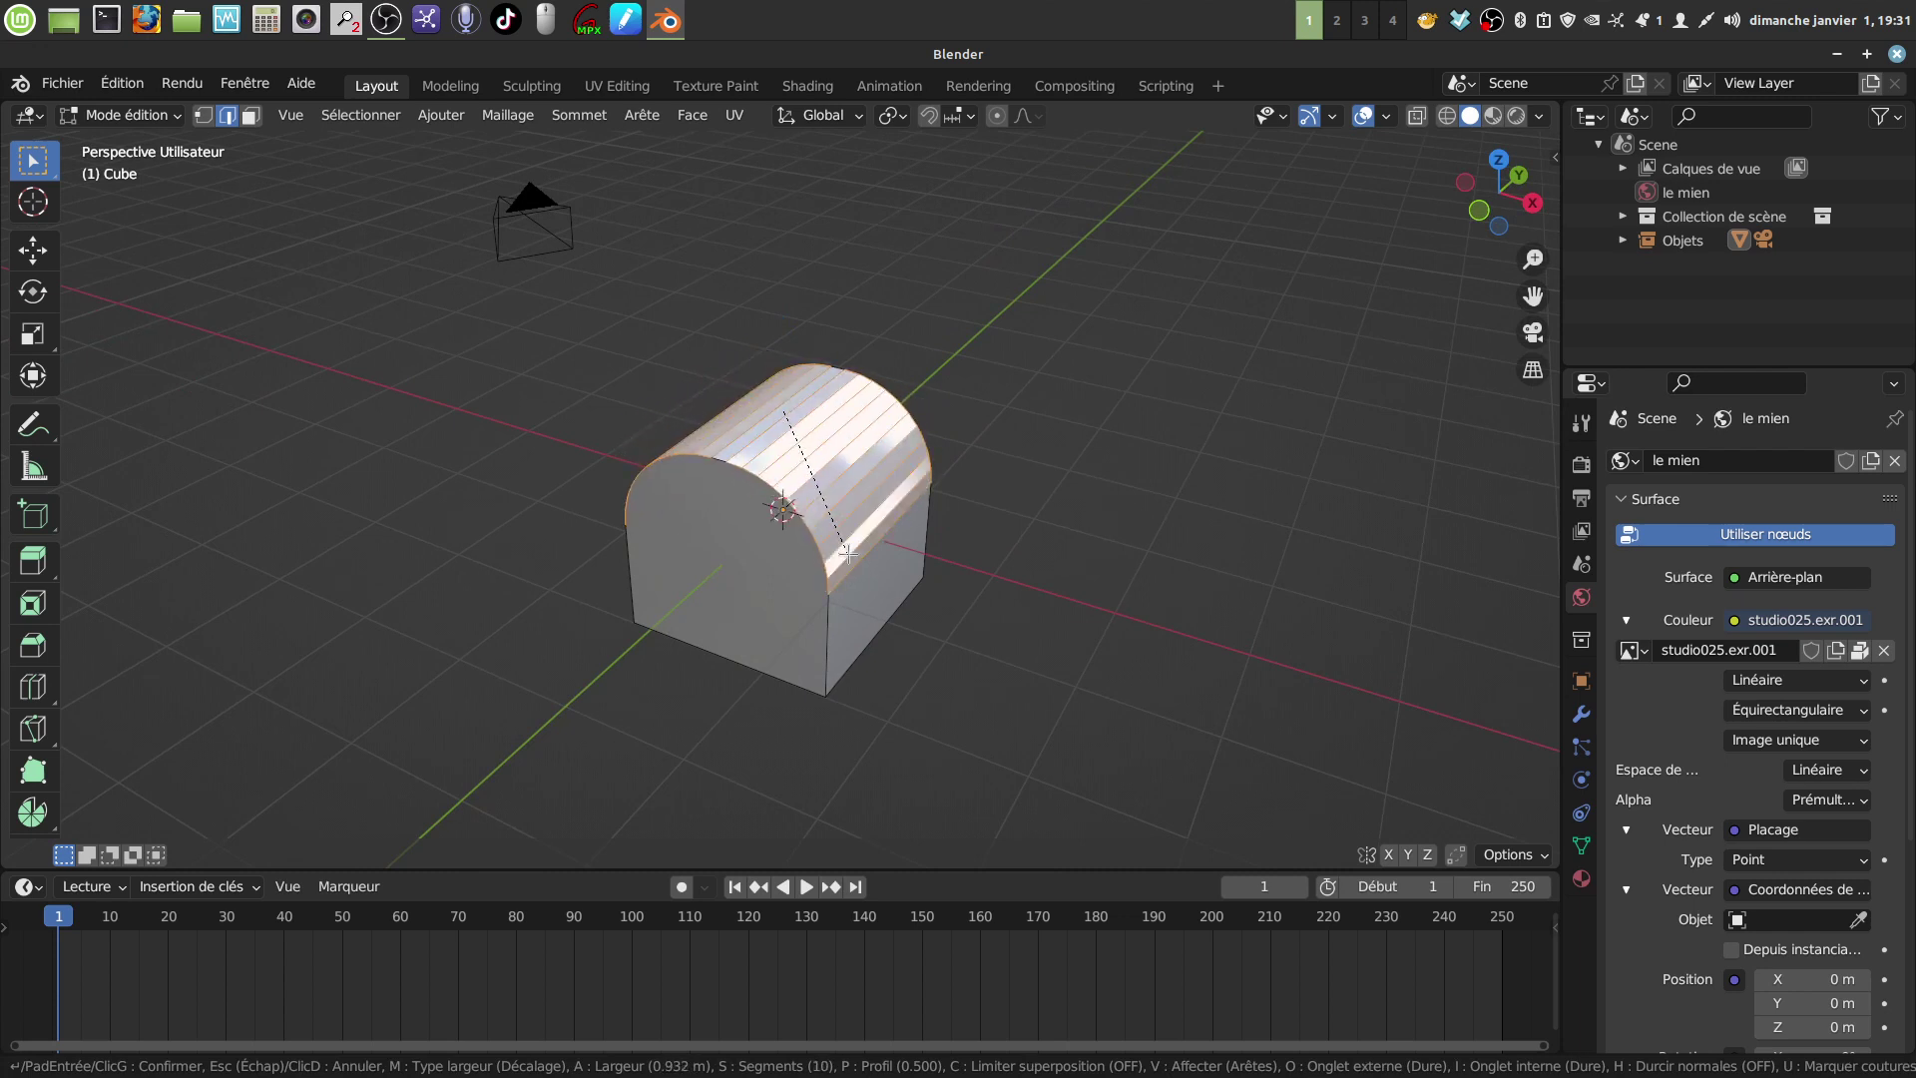
left_click(846, 553)
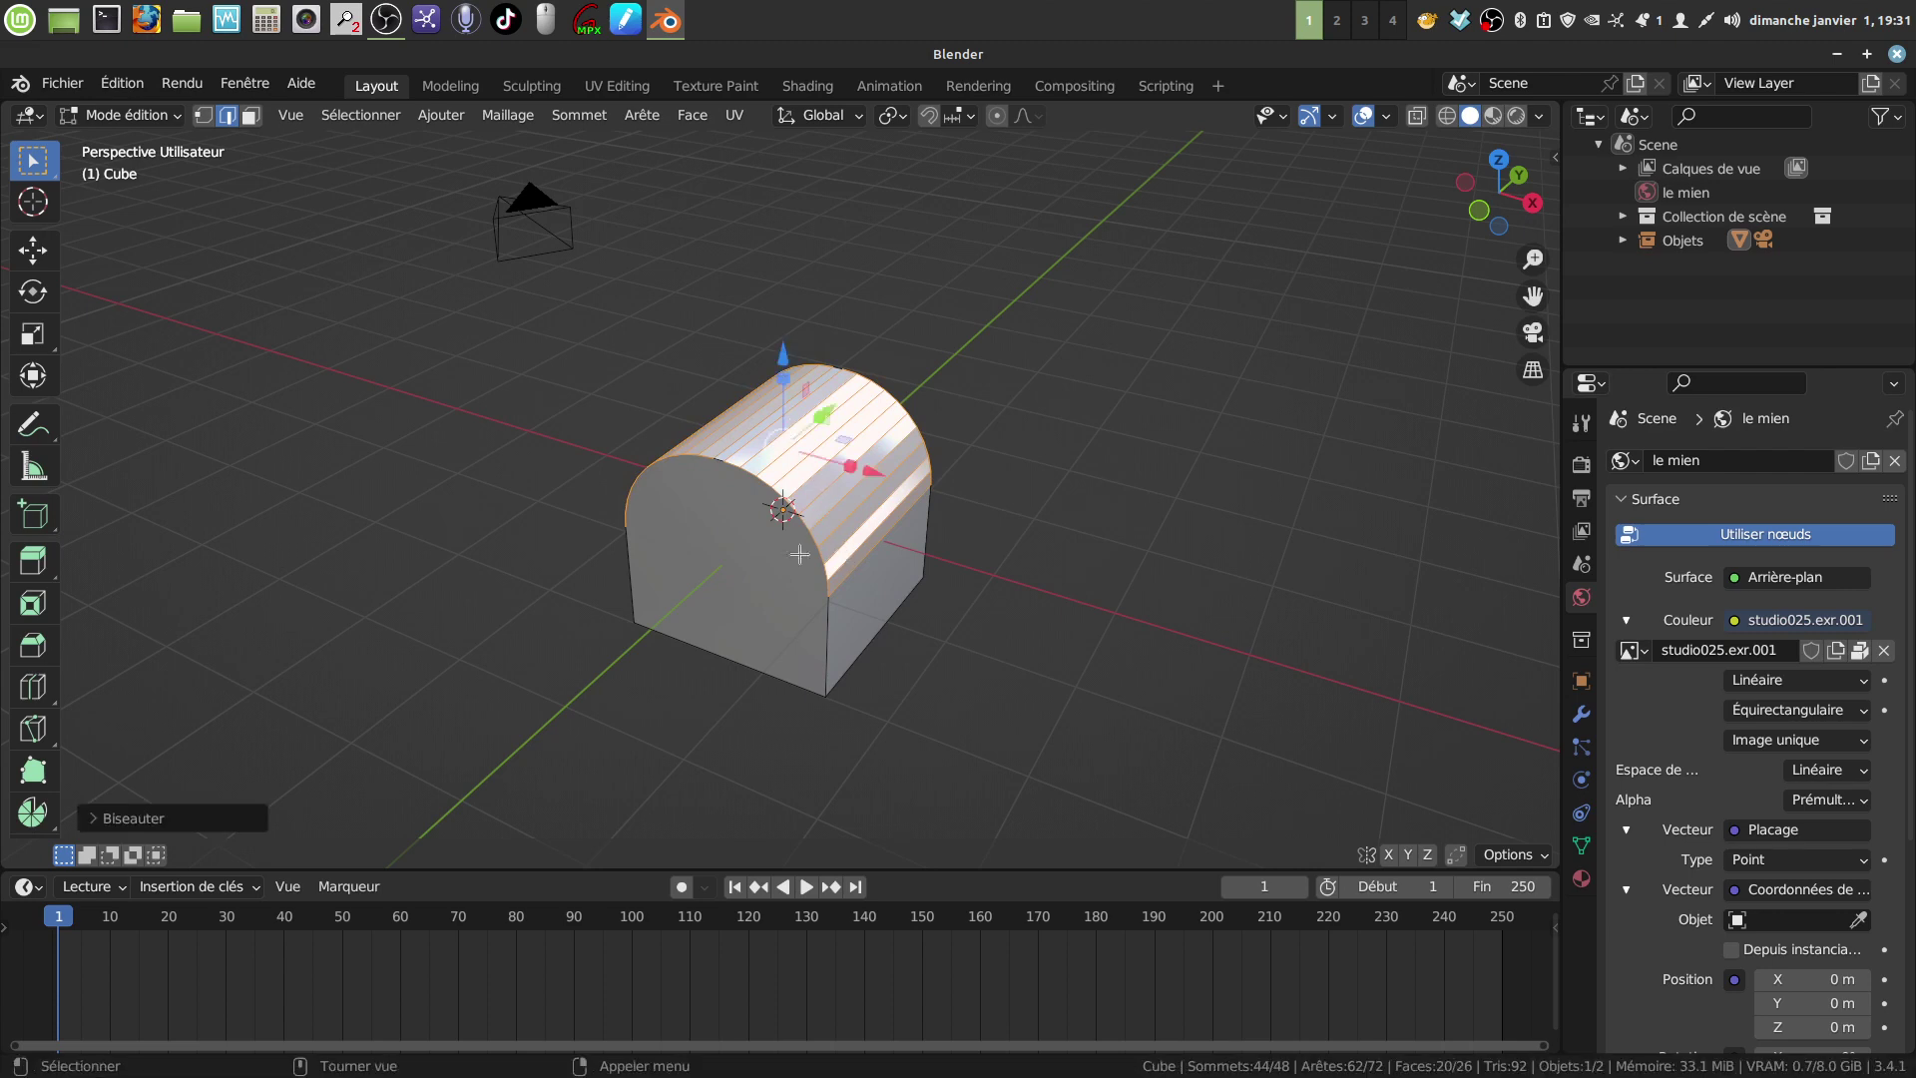
Step: Set the bevel width to exactly 1 m
left_click(92, 819)
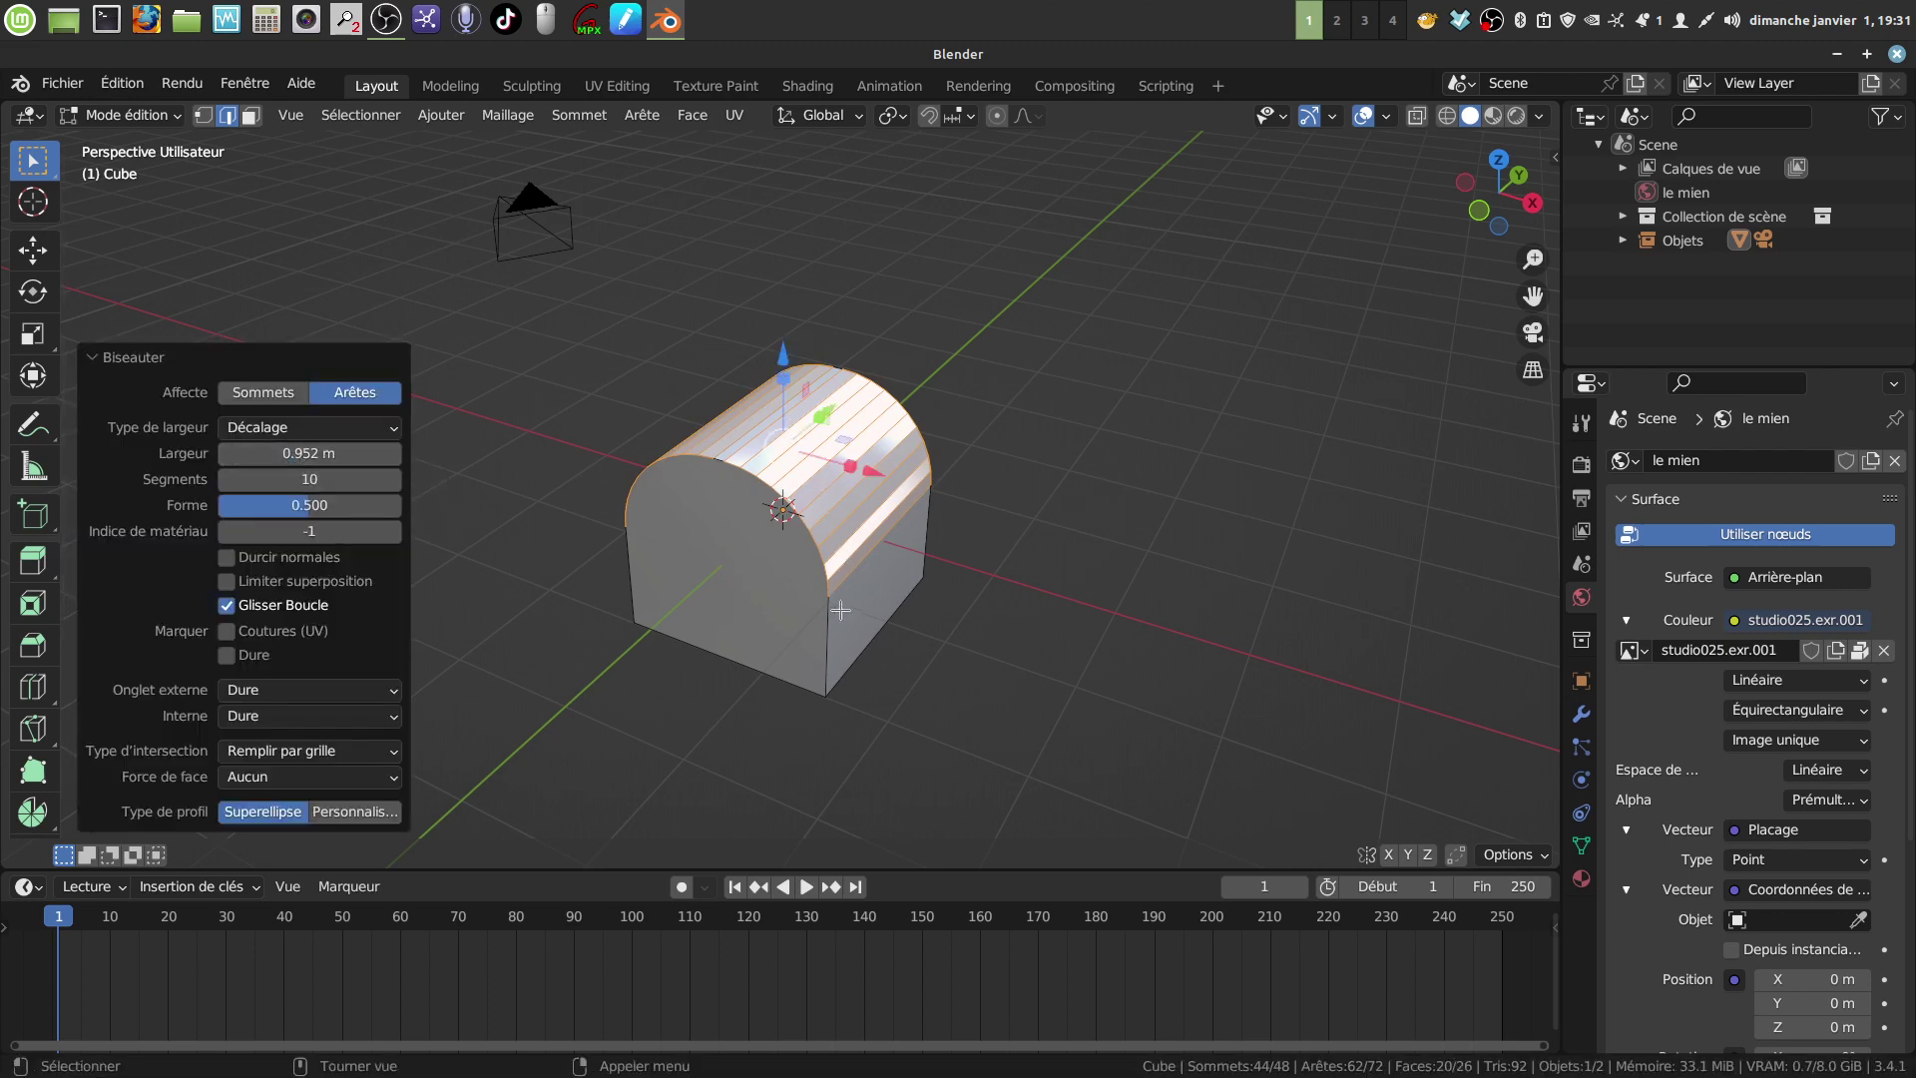
left_click(317, 450)
key("BackSpace")
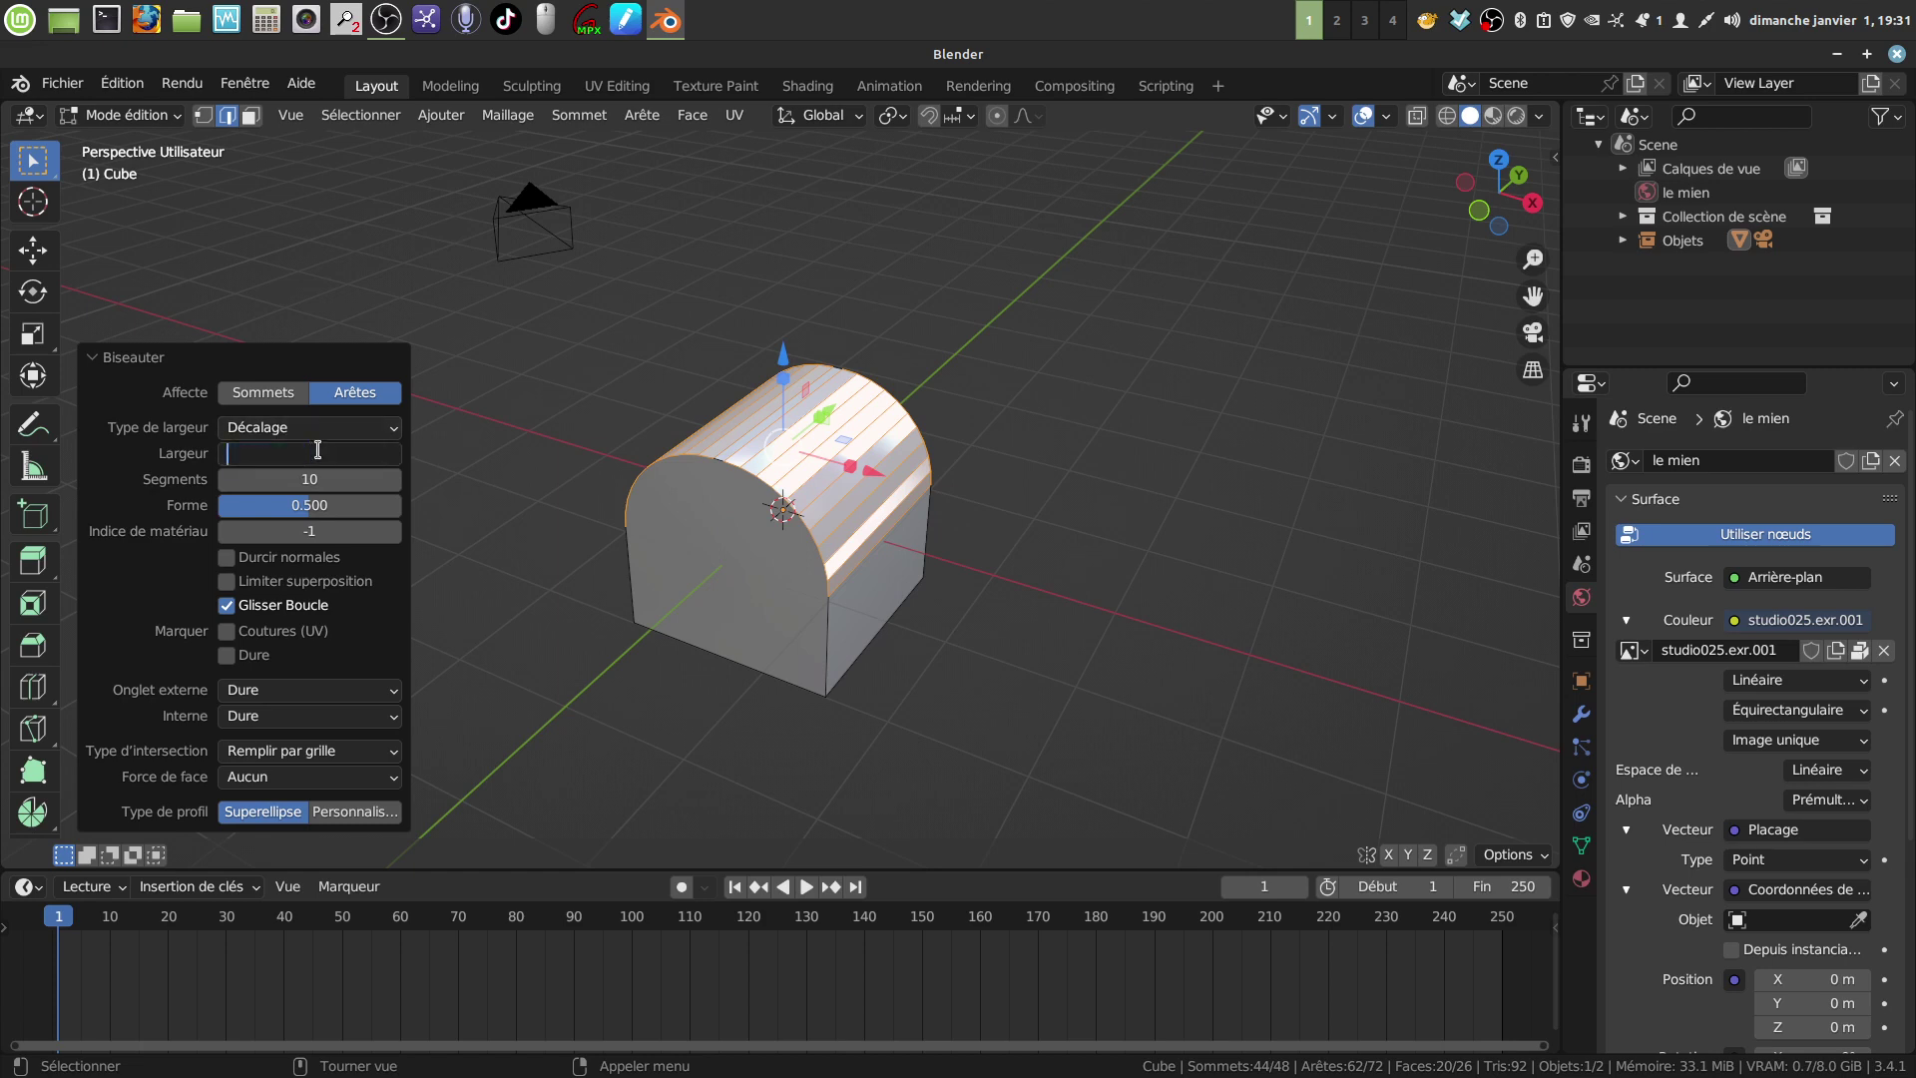
type("1")
key("Return")
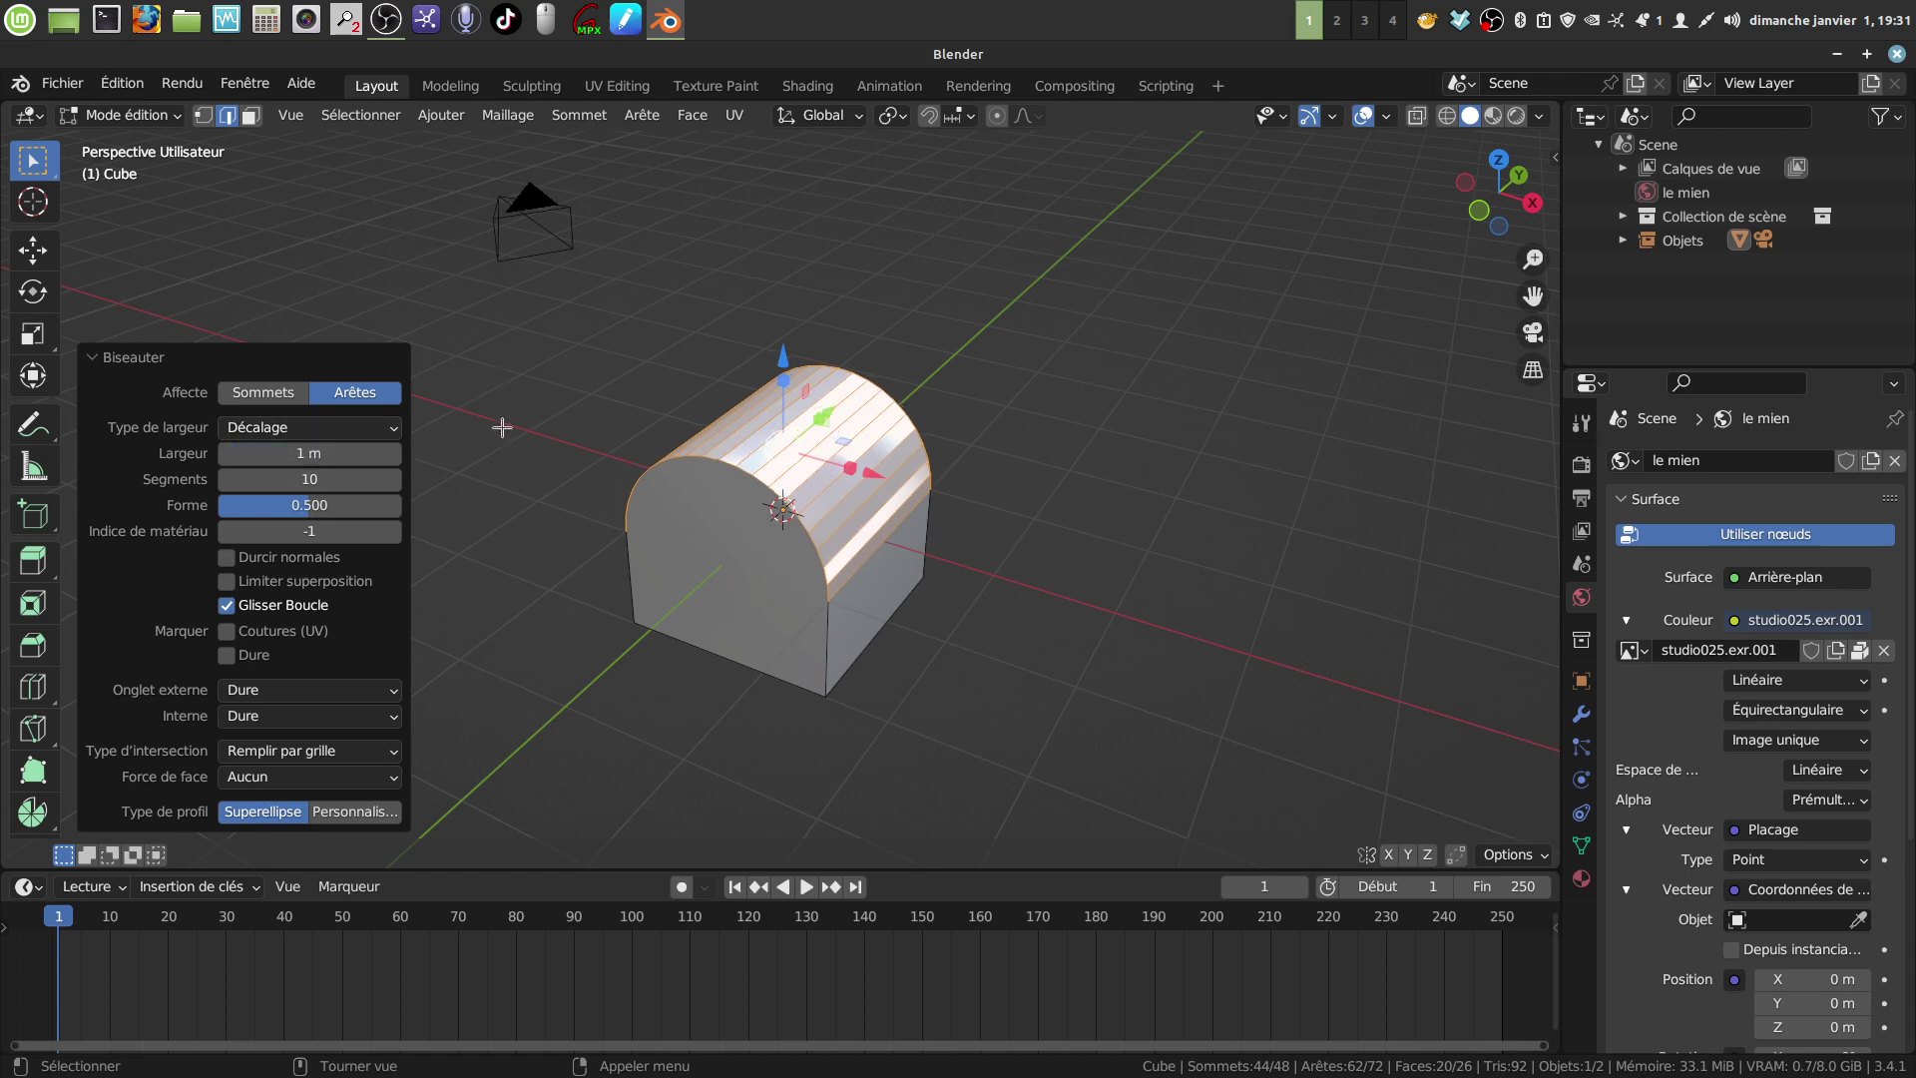
Step: Merge all the mesh's vertices by distance at 0.0001 m, then clear the selection
scroll(803, 539, "up", 3)
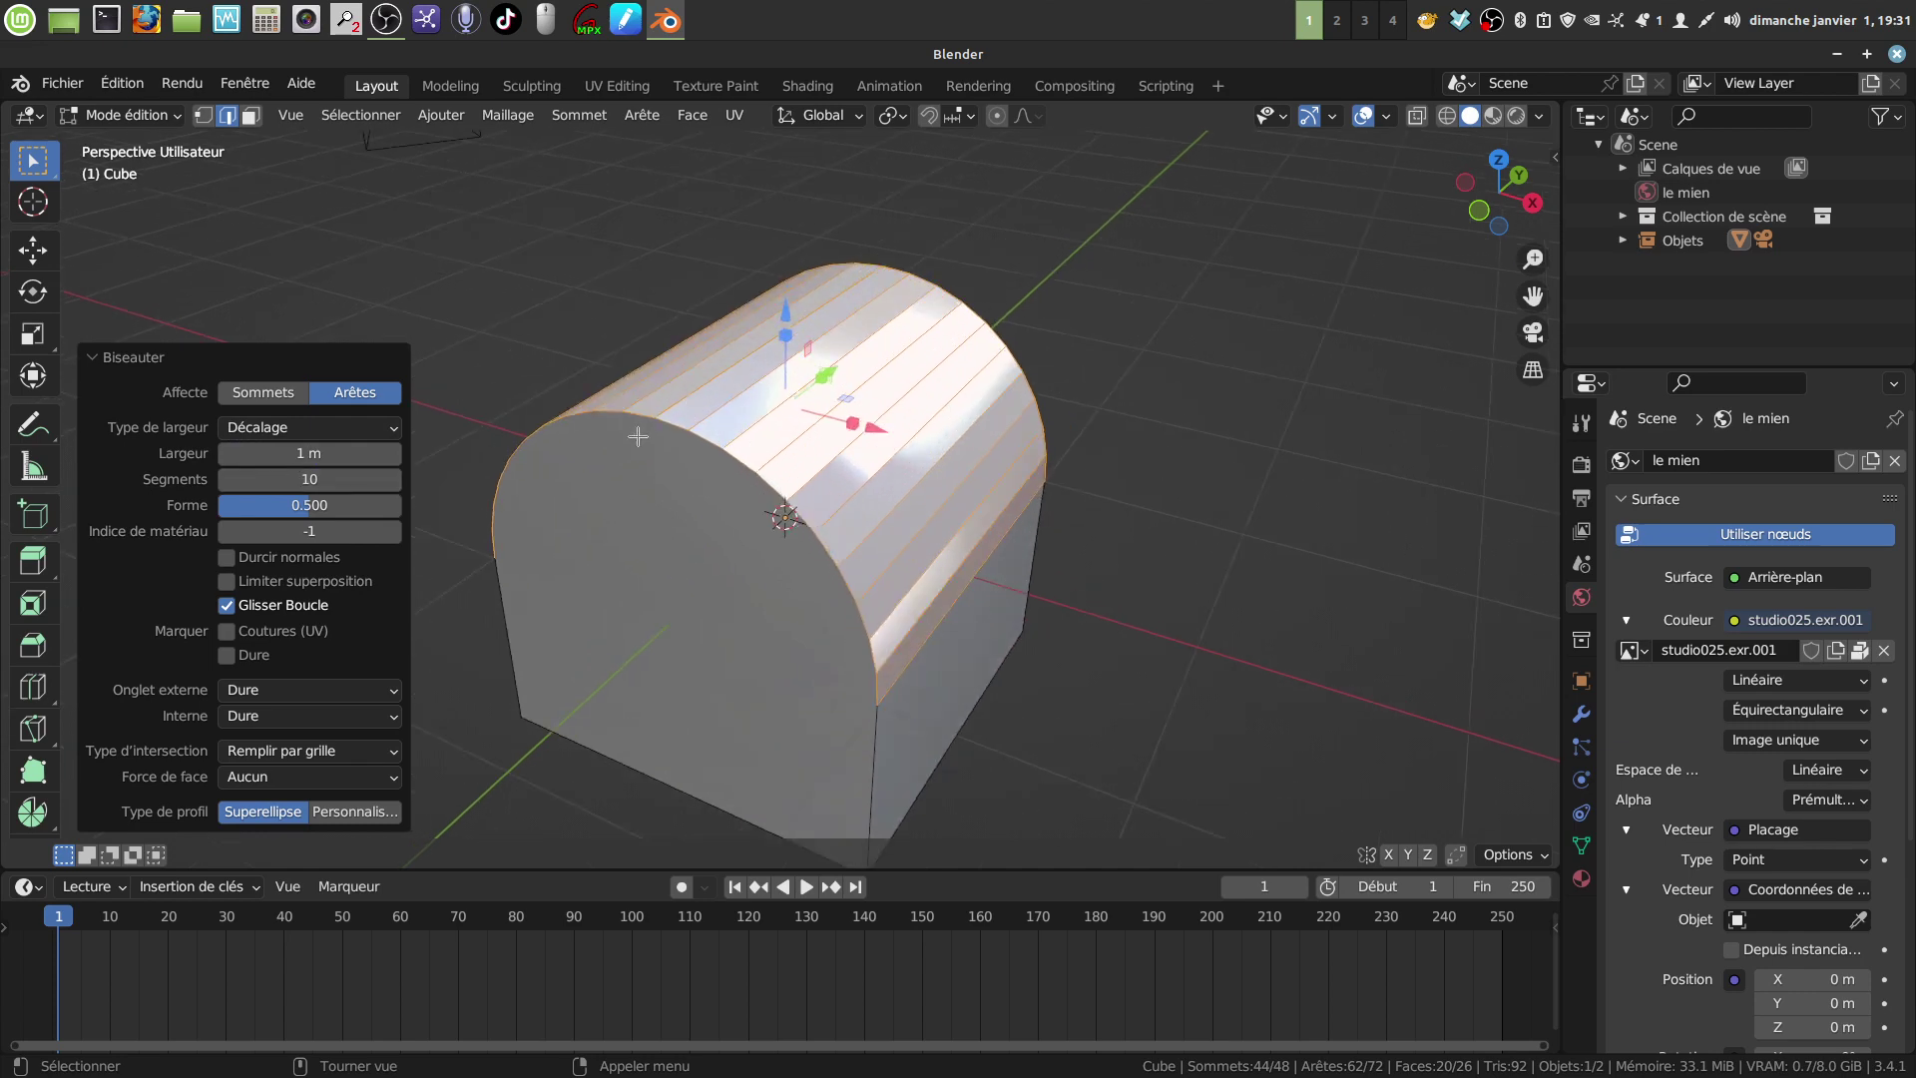
middle_click_drag(699, 443, 783, 451)
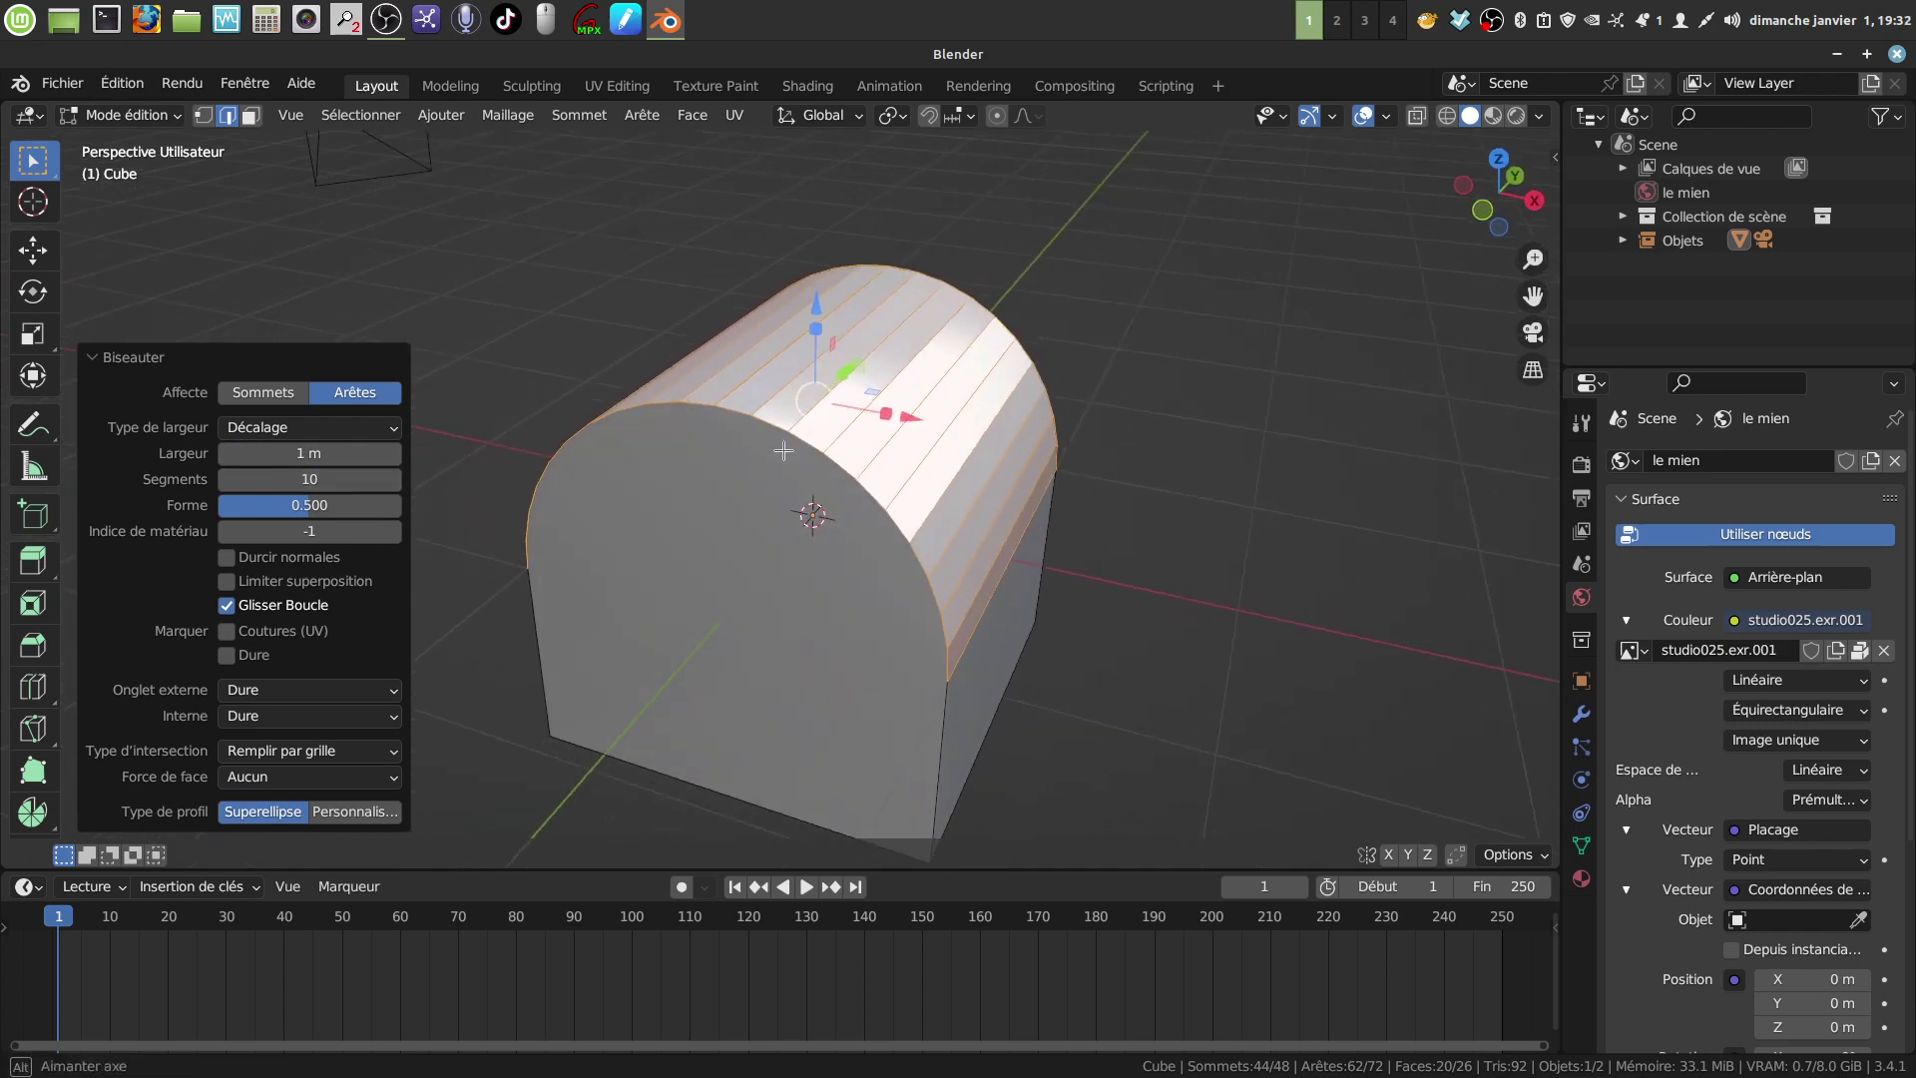
key("a")
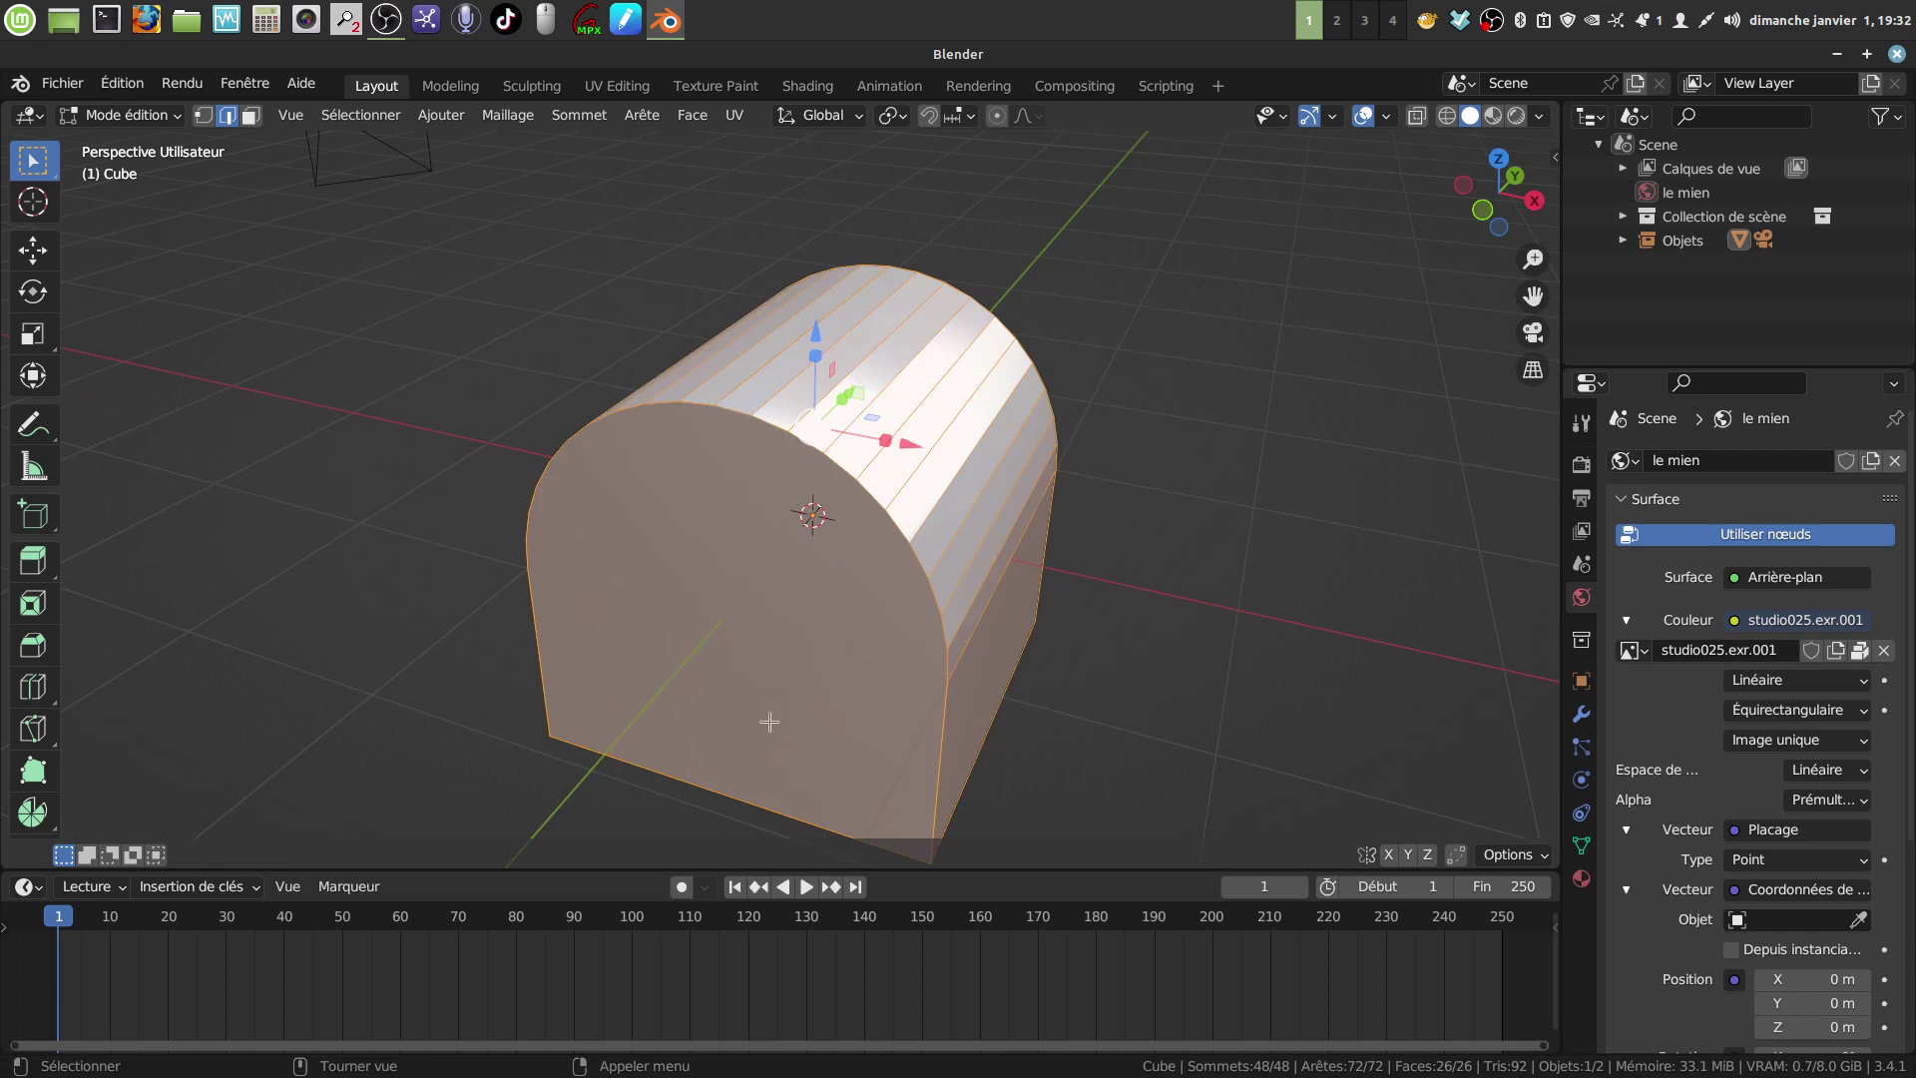
left_click(519, 116)
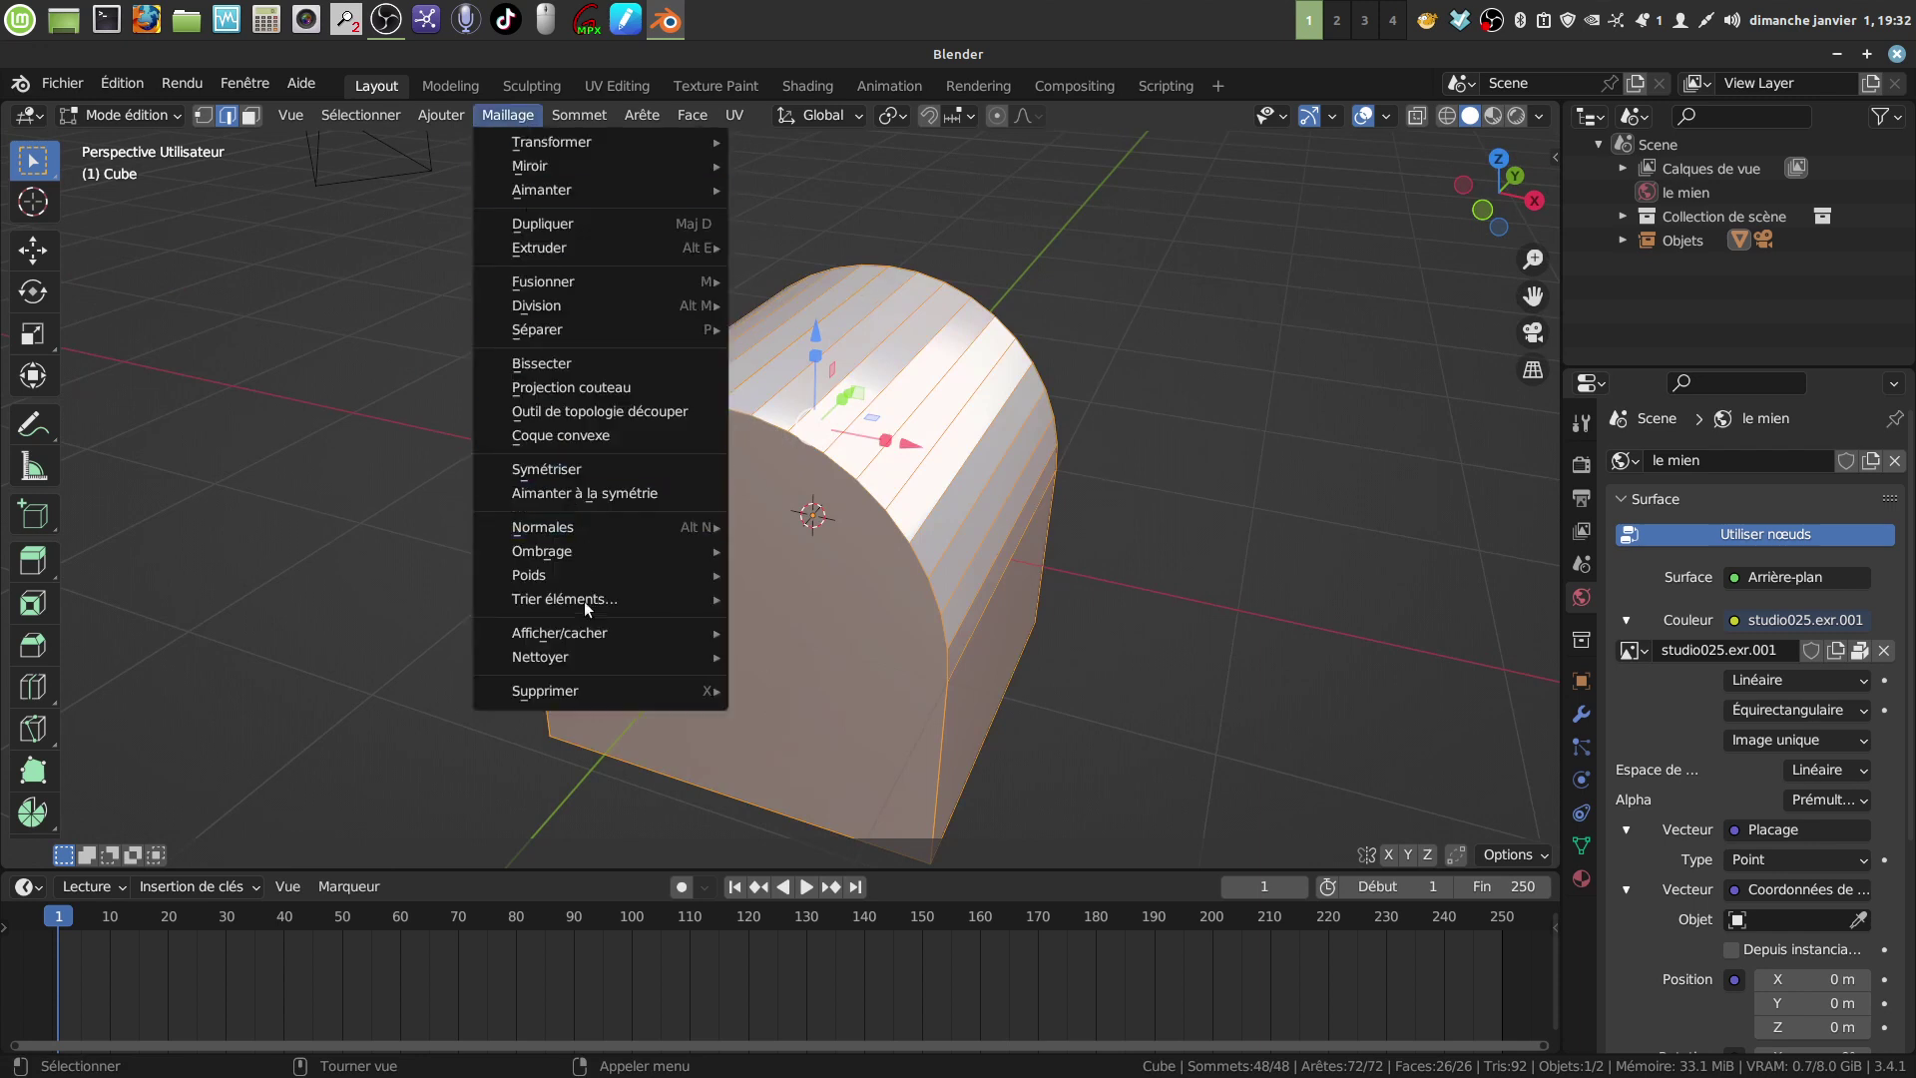
mouse_move(566, 657)
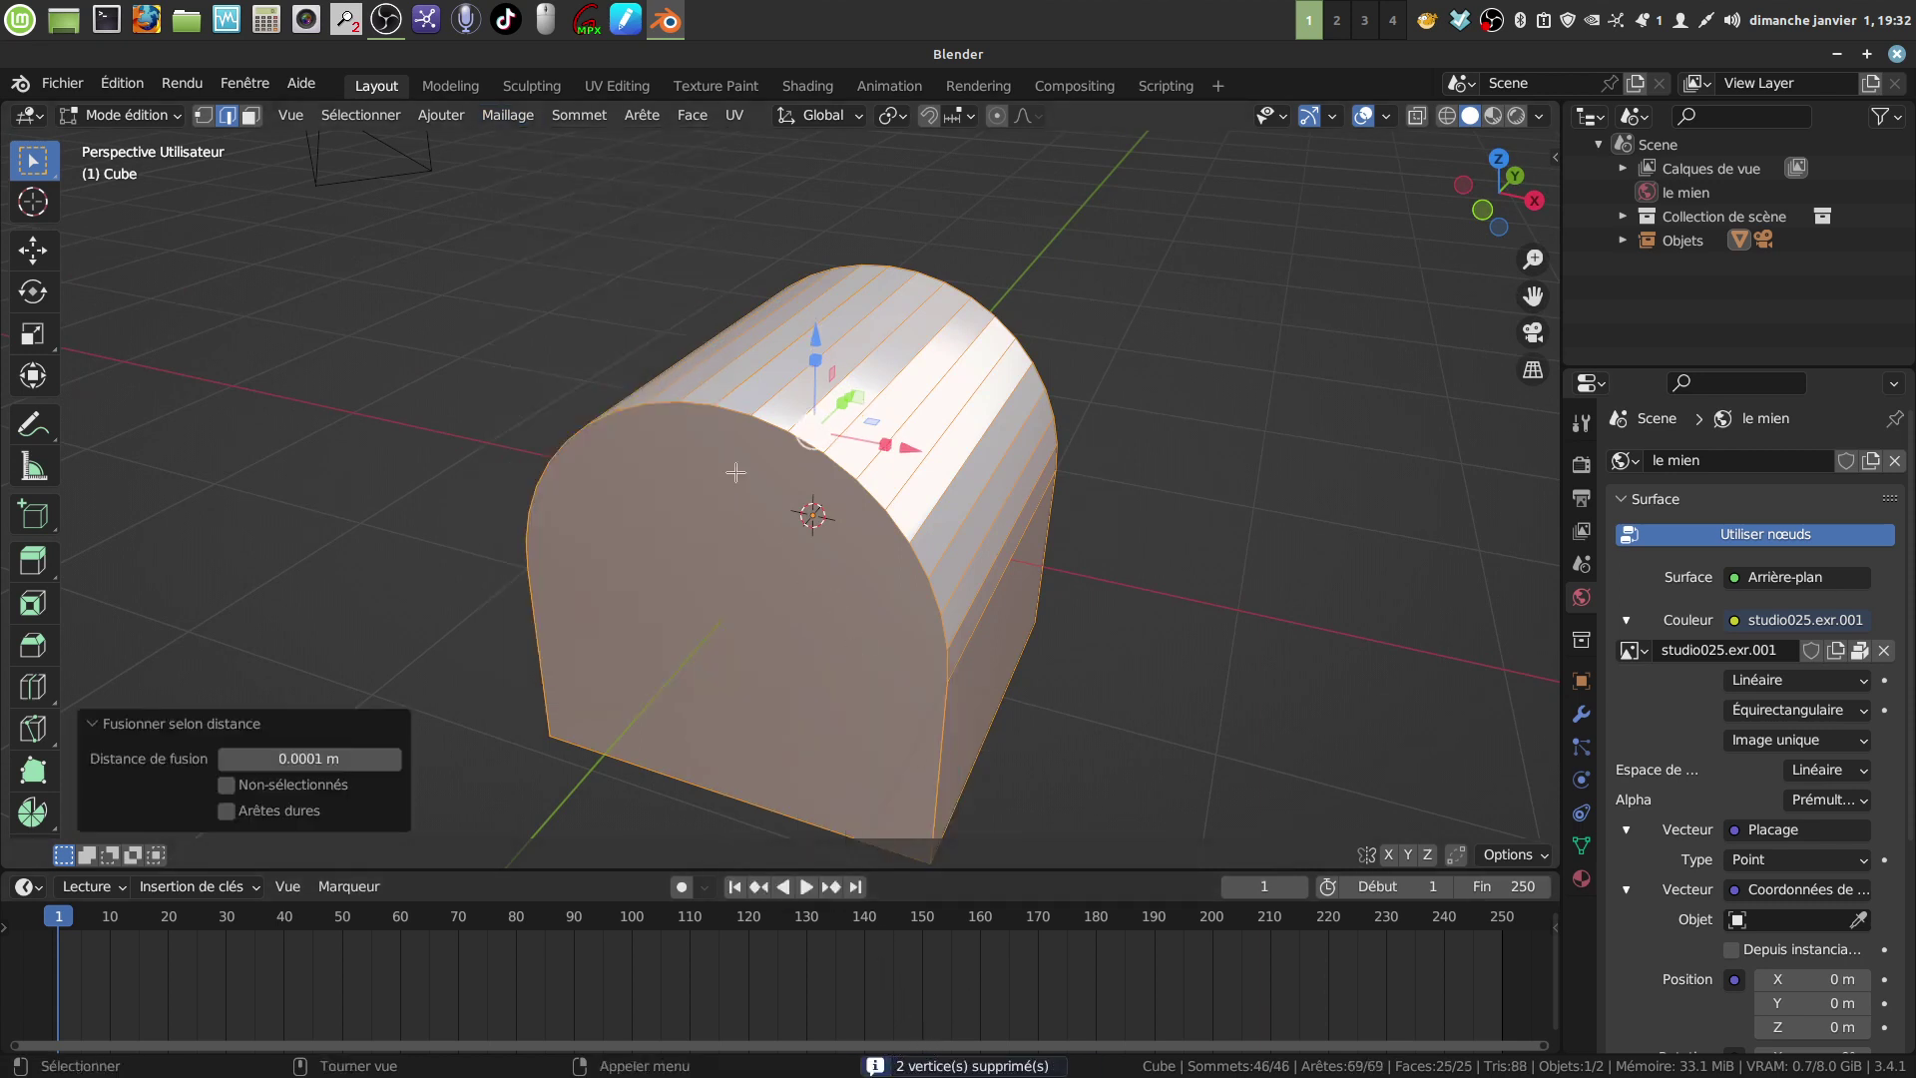
middle_click_drag(737, 471, 834, 409)
key("alt+a")
key("Tab")
key("Tab")
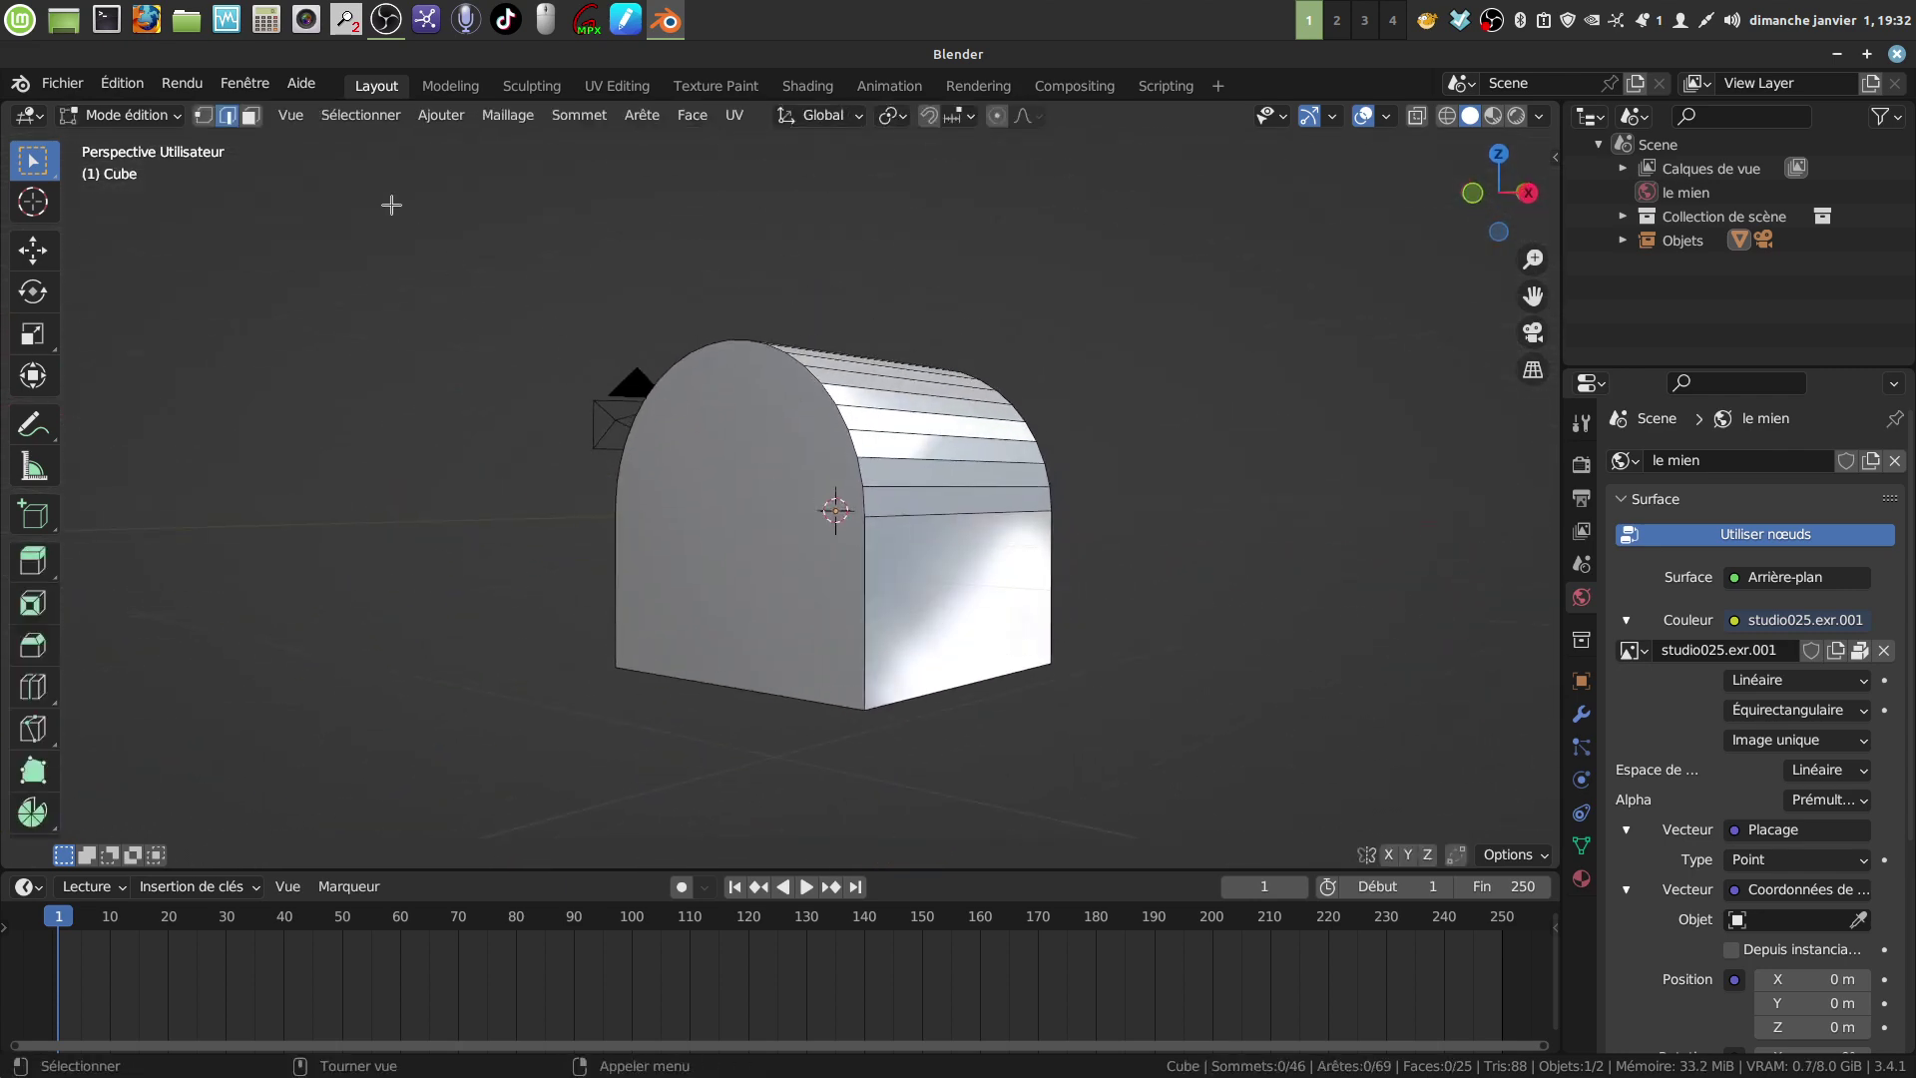
Step: Select the vault's two arched end faces and scale them apart along the Y axis to lengthen the vault
left_click(250, 116)
left_click(751, 536)
middle_click_drag(750, 536, 1284, 548)
left_click(1221, 551, "shift")
key("s")
key("y")
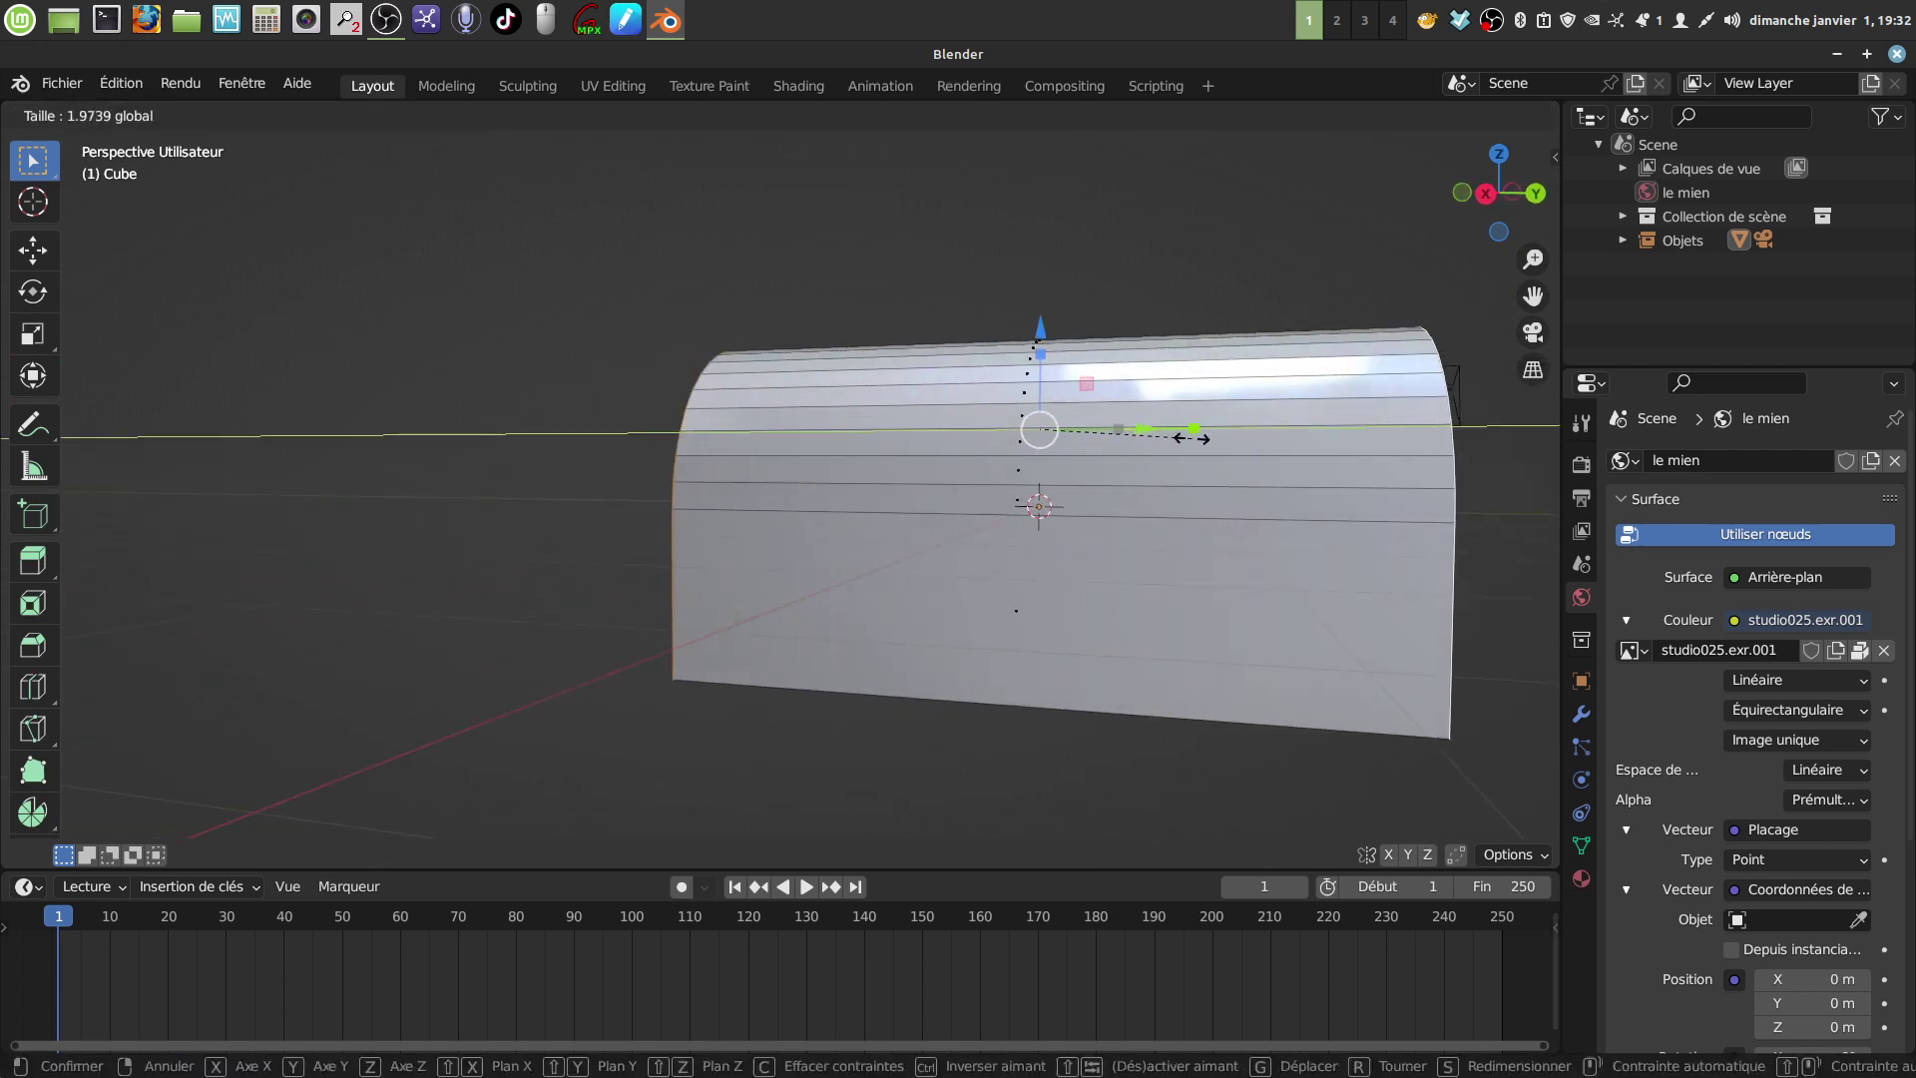
left_click(1107, 469)
Step: Move the vault's bottom face down to make the walls taller, and return to Object Mode
middle_click_drag(1108, 469, 943, 494)
left_click(948, 504)
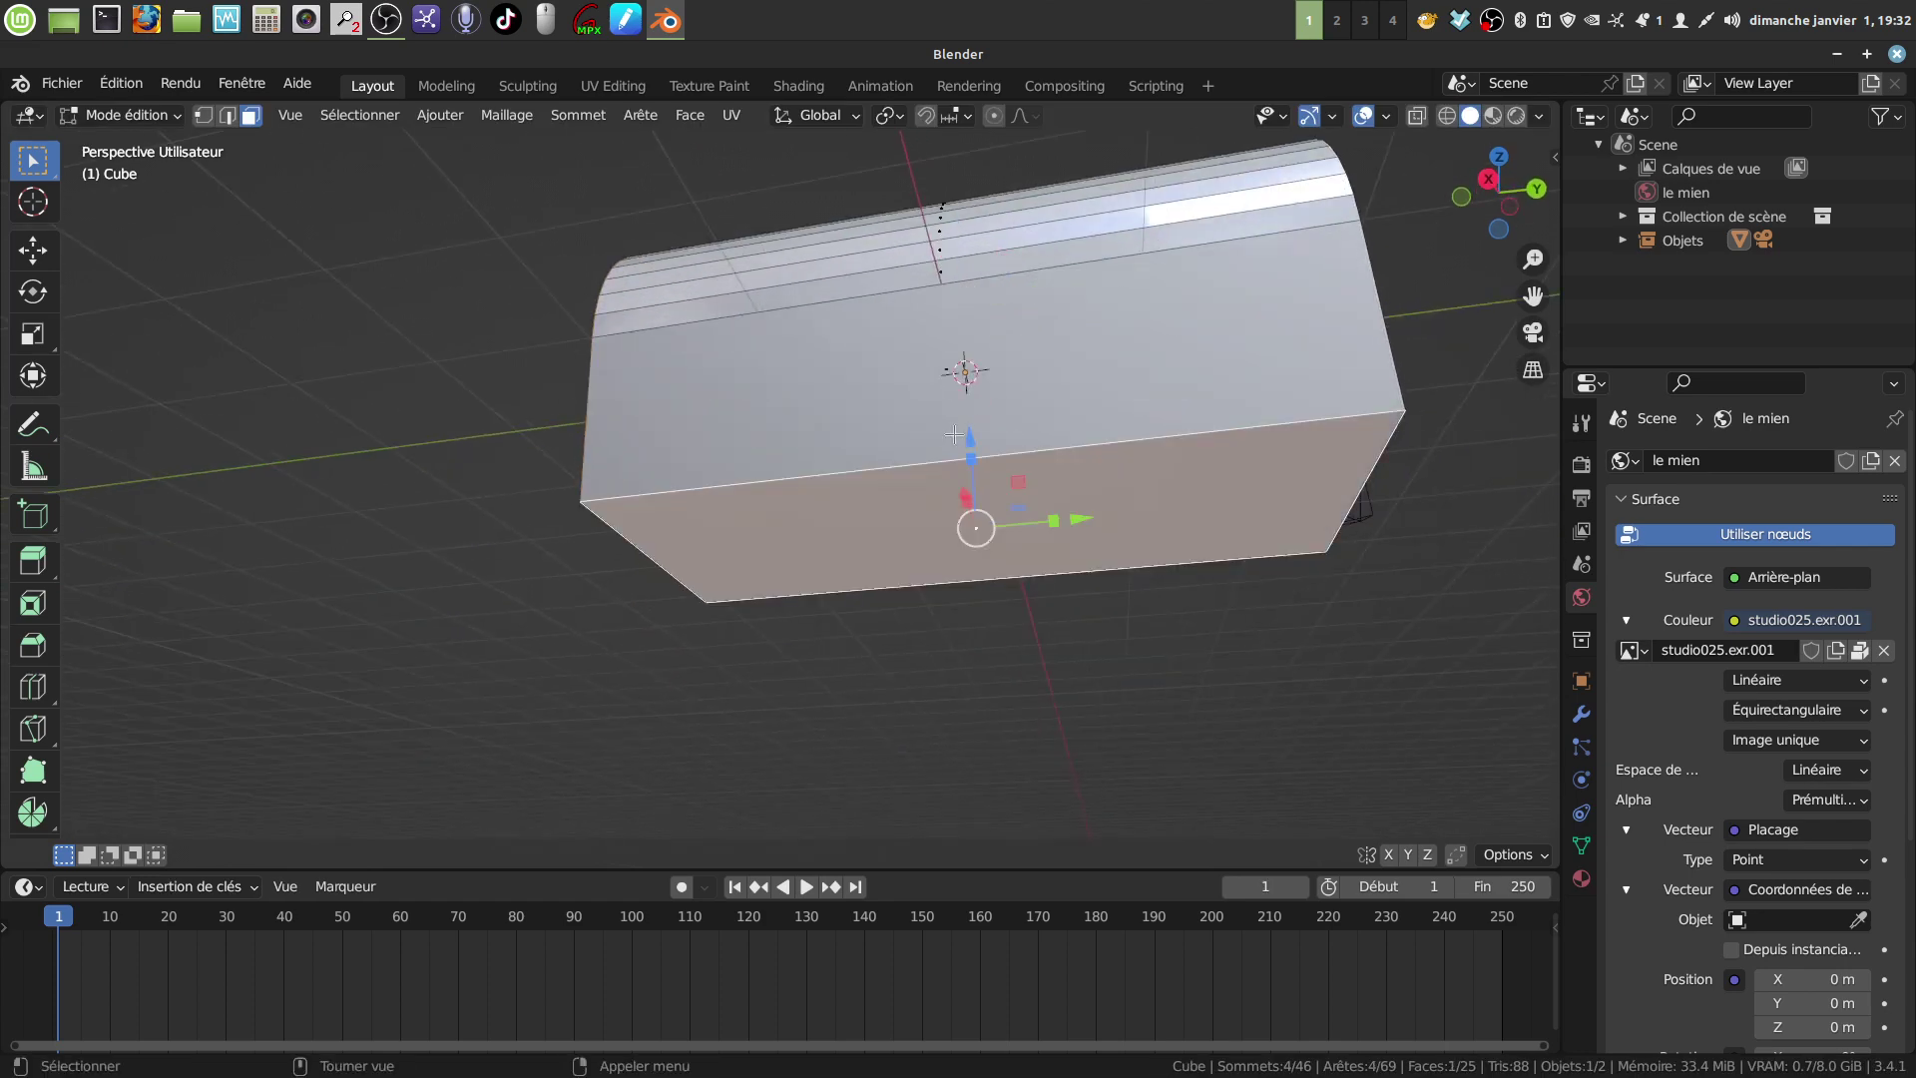
left_click_drag(976, 439, 979, 644)
scroll(979, 643, "down", 4)
middle_click_drag(979, 644, 864, 579)
key("Tab")
scroll(869, 606, "up", 2)
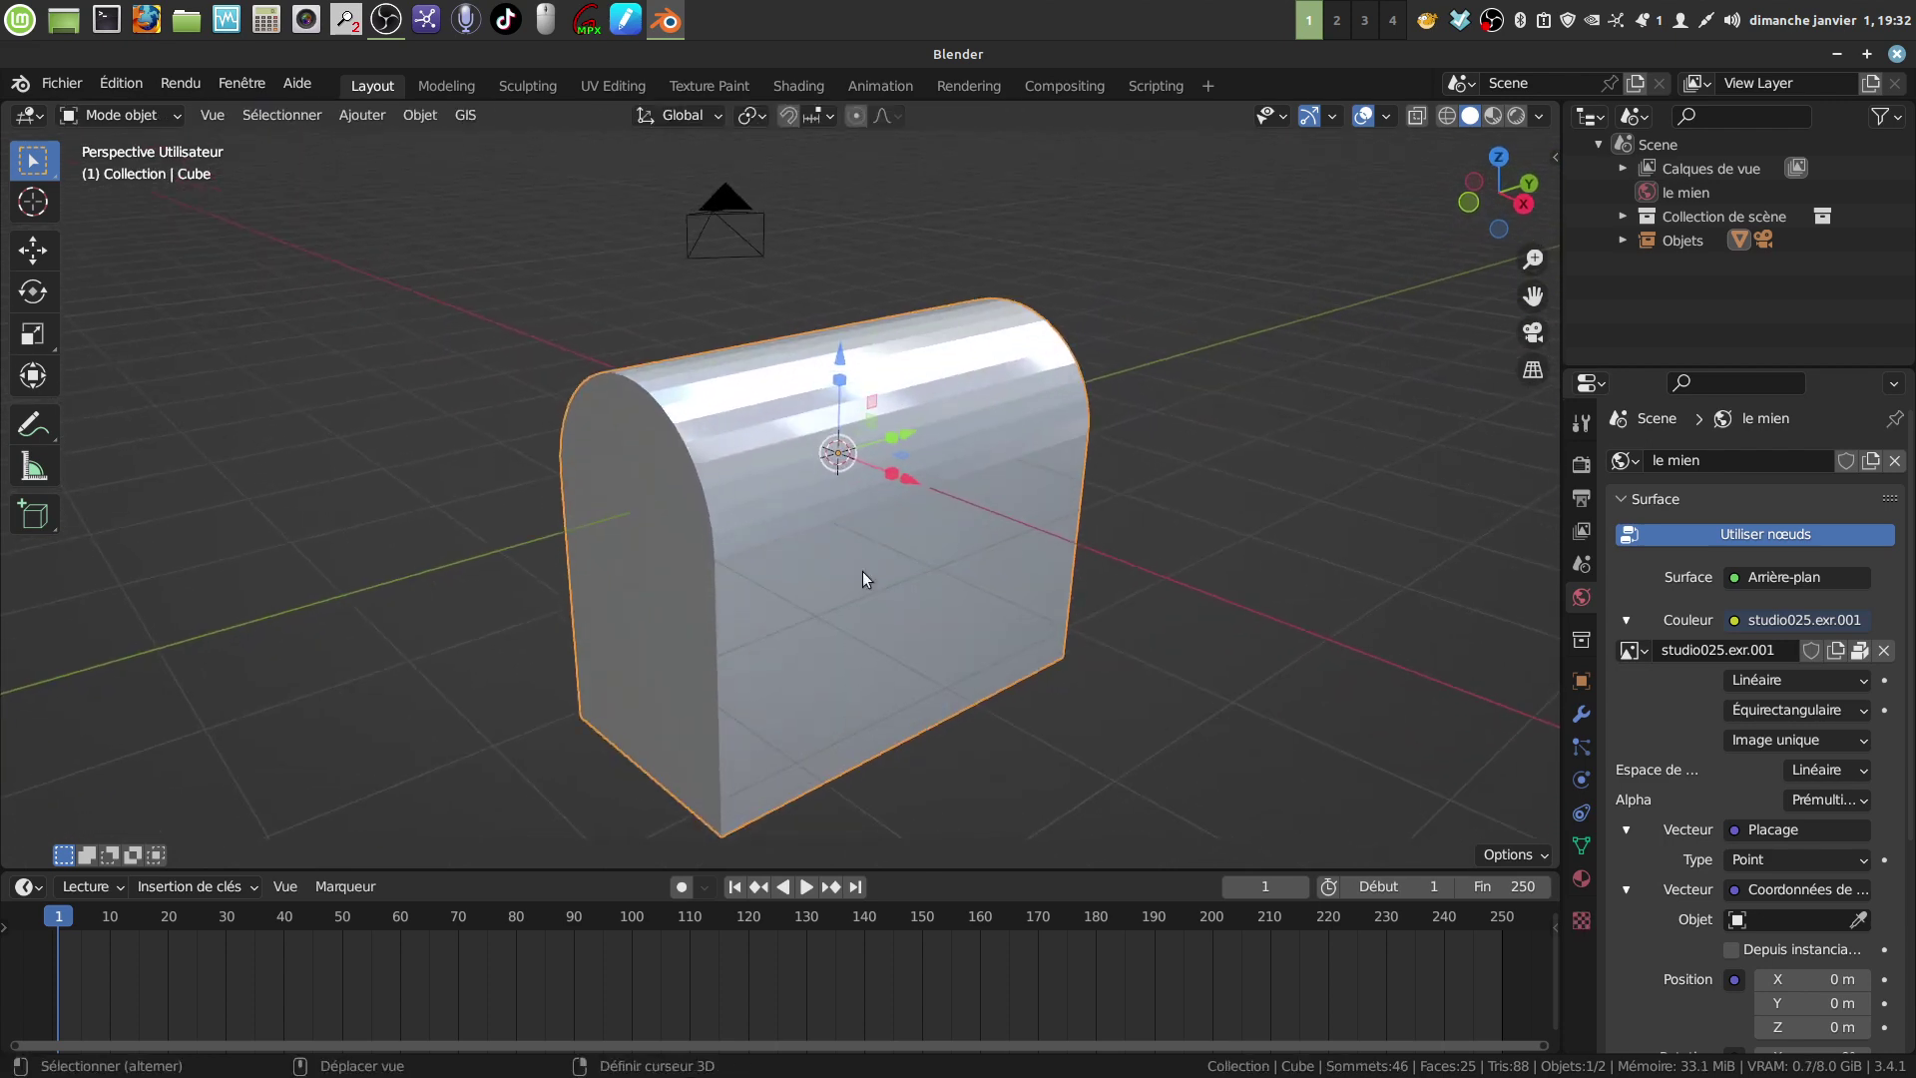
Step: Duplicate the vault in place and rotate the copy 90° about the global Z axis to form a cross
key("shift+d")
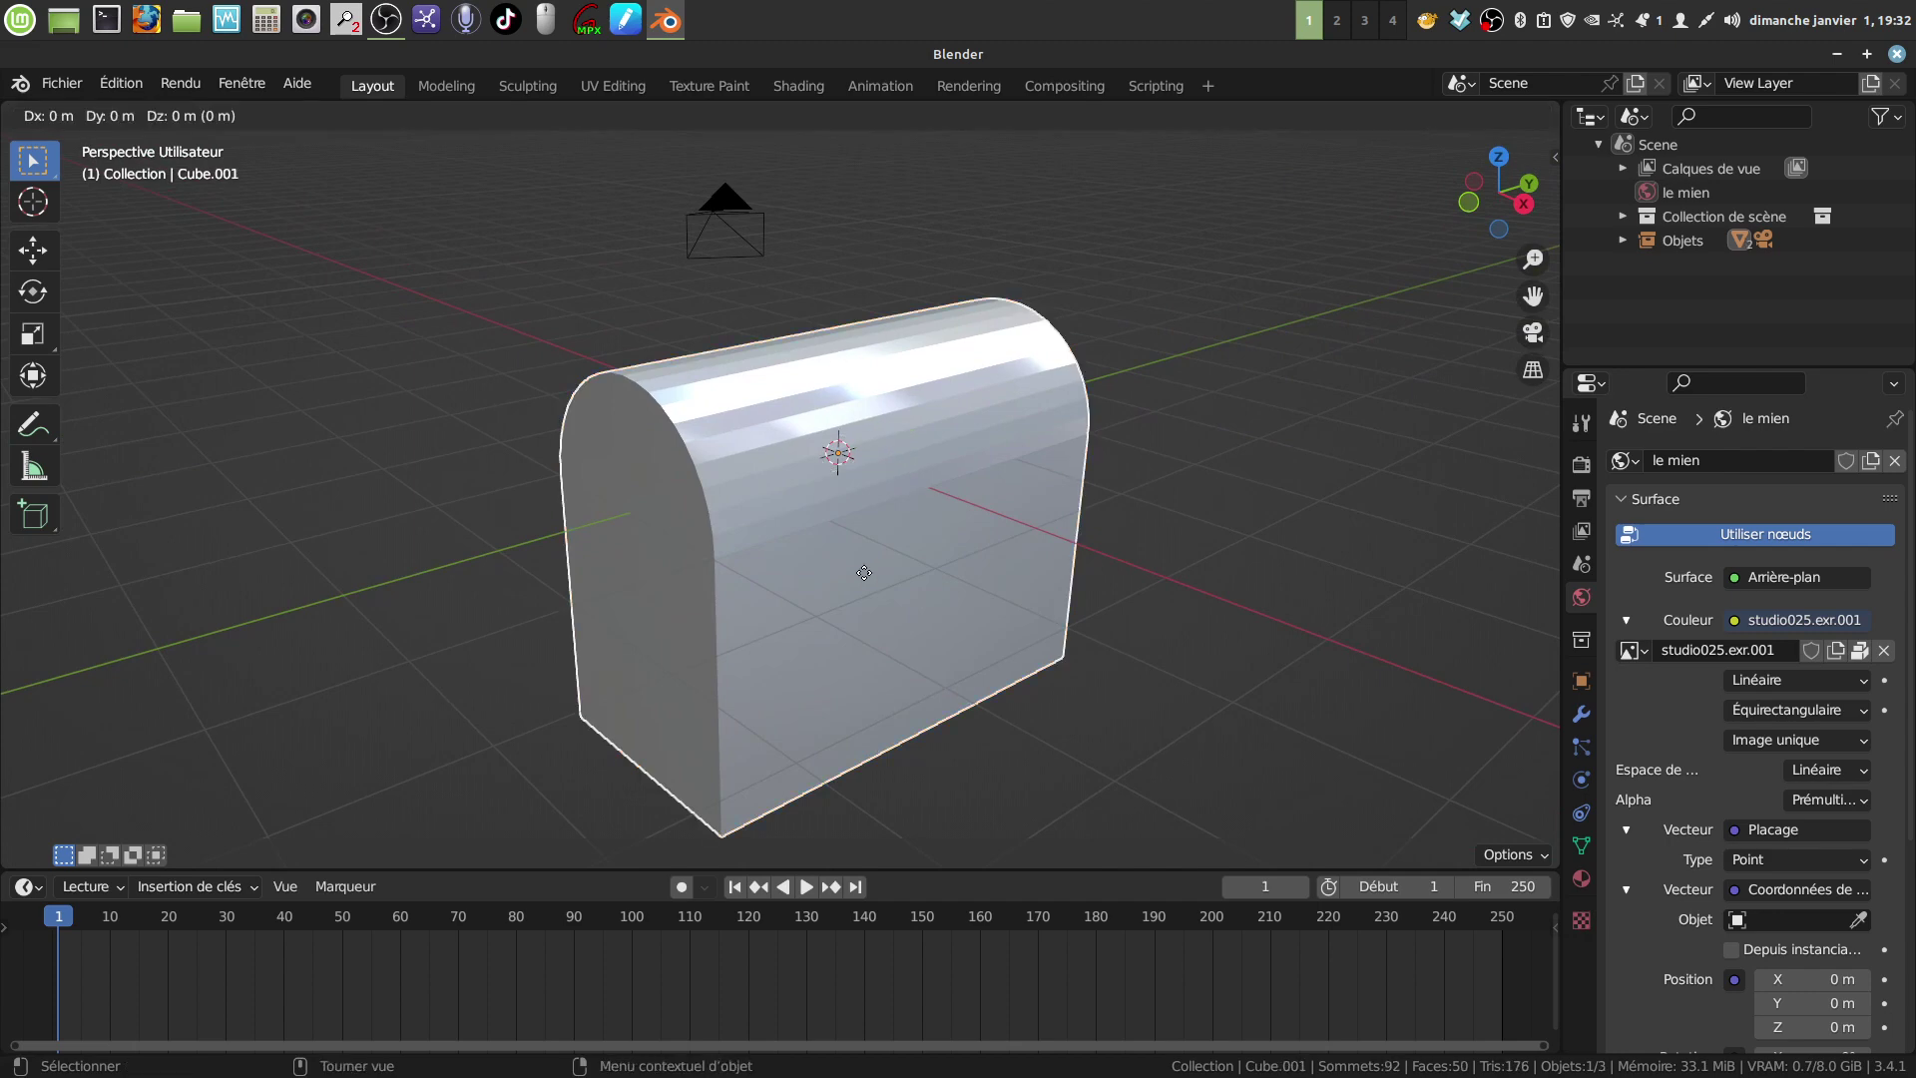
right_click(863, 572)
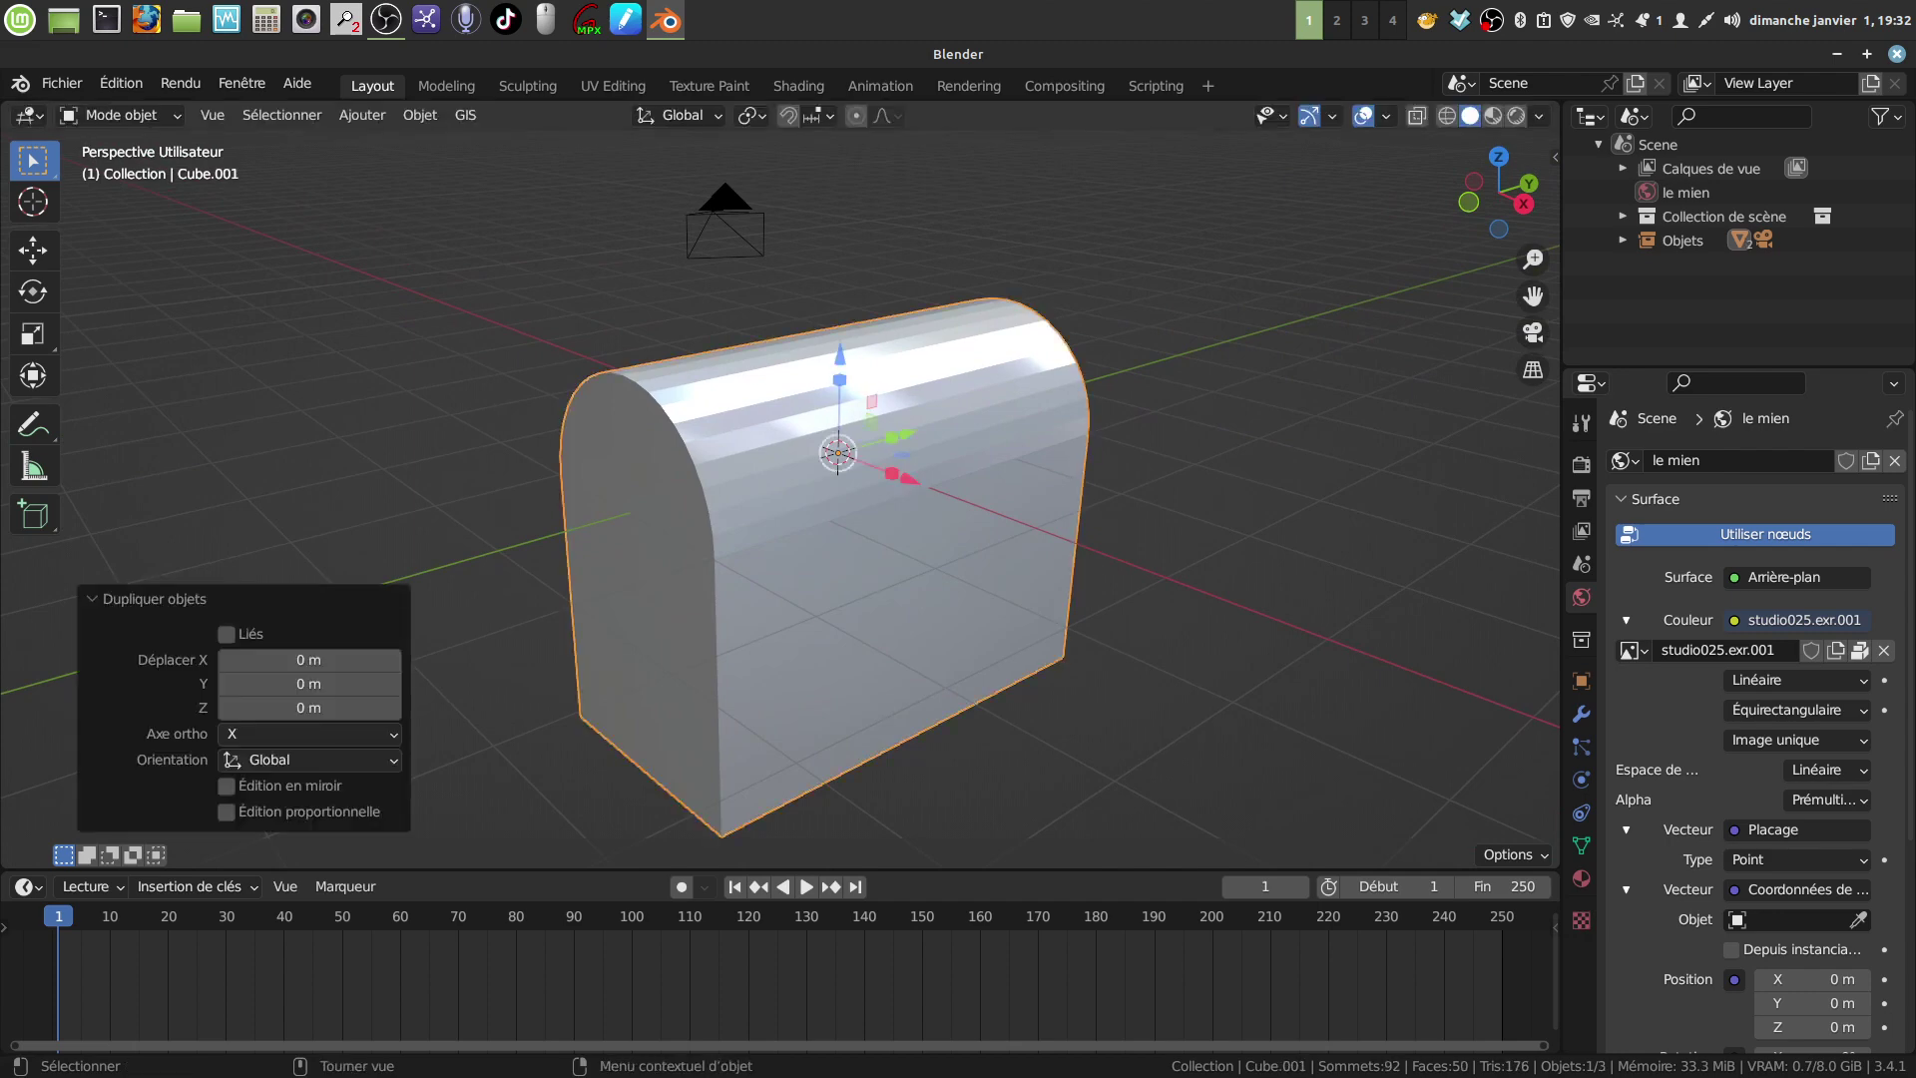
type("rz")
type("90")
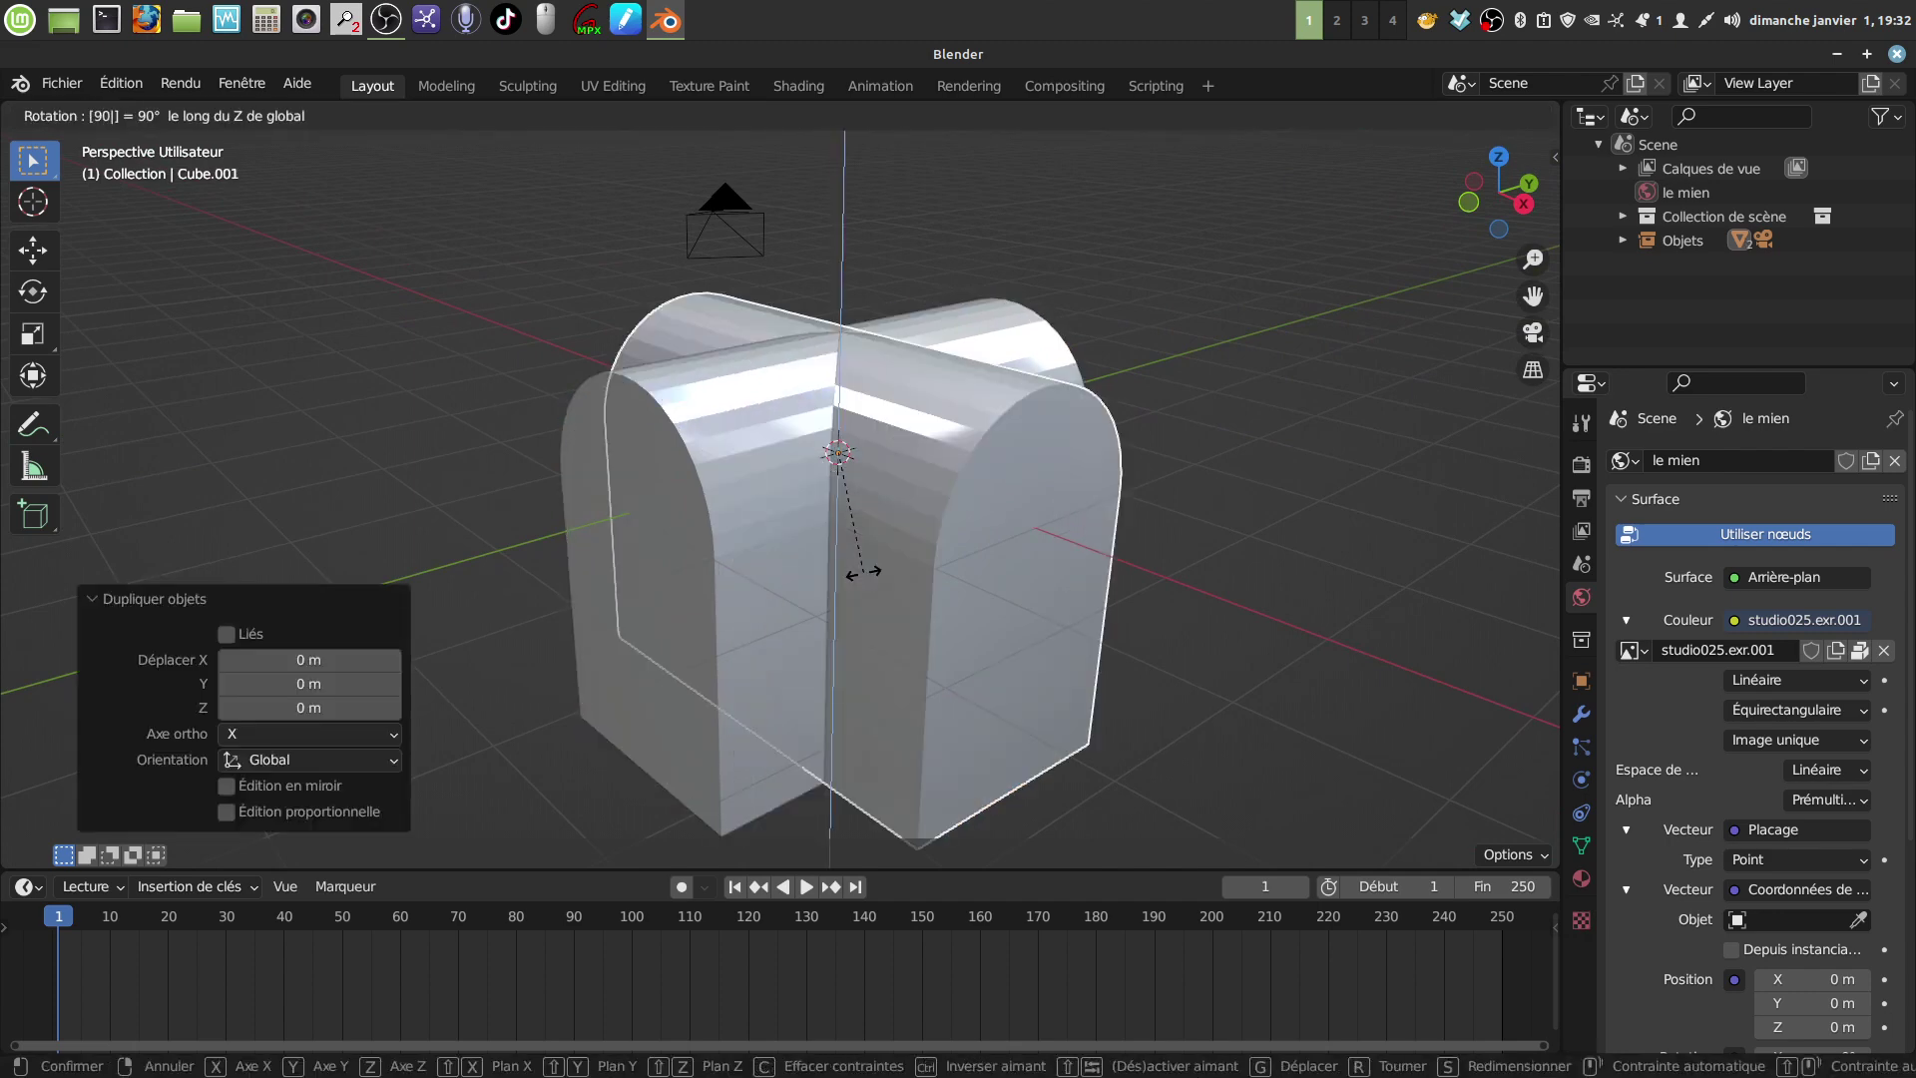
key("Return")
middle_click_drag(862, 571, 896, 589)
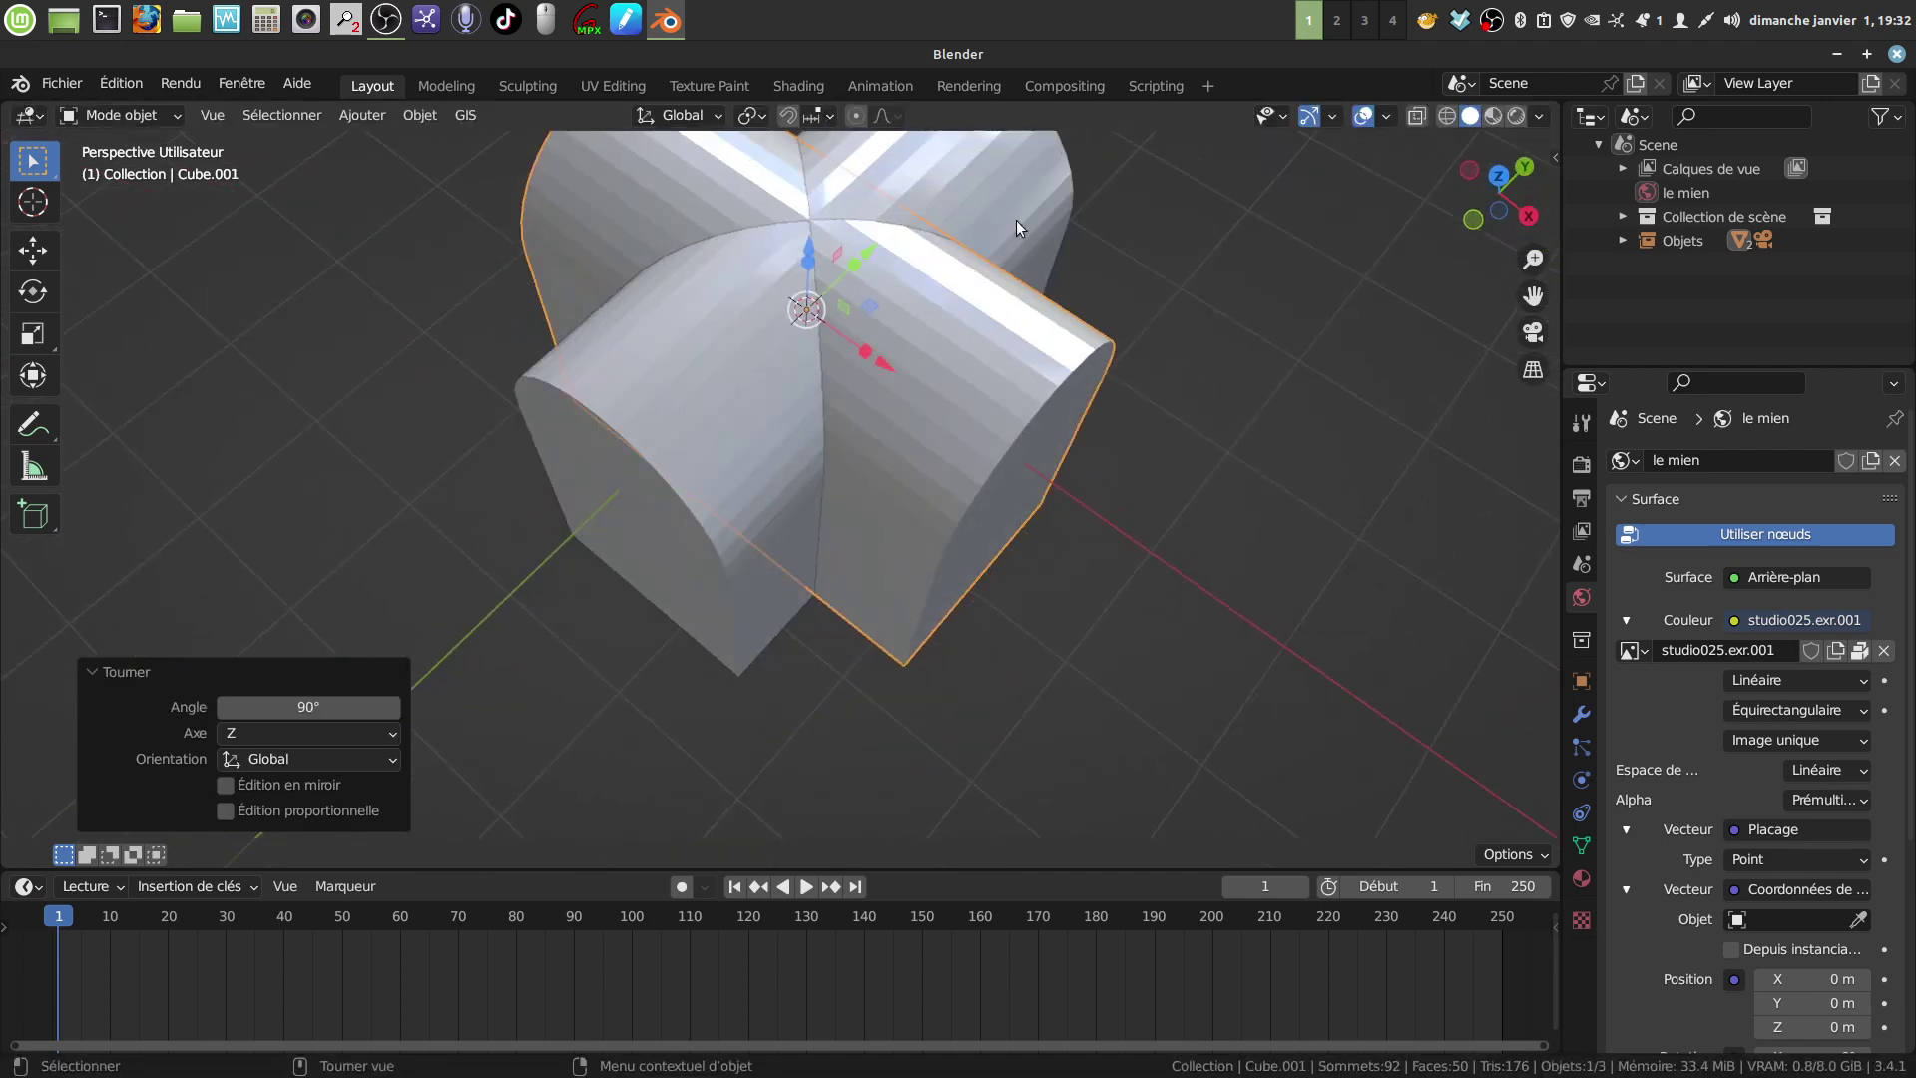
middle_click_drag(1016, 219, 699, 200)
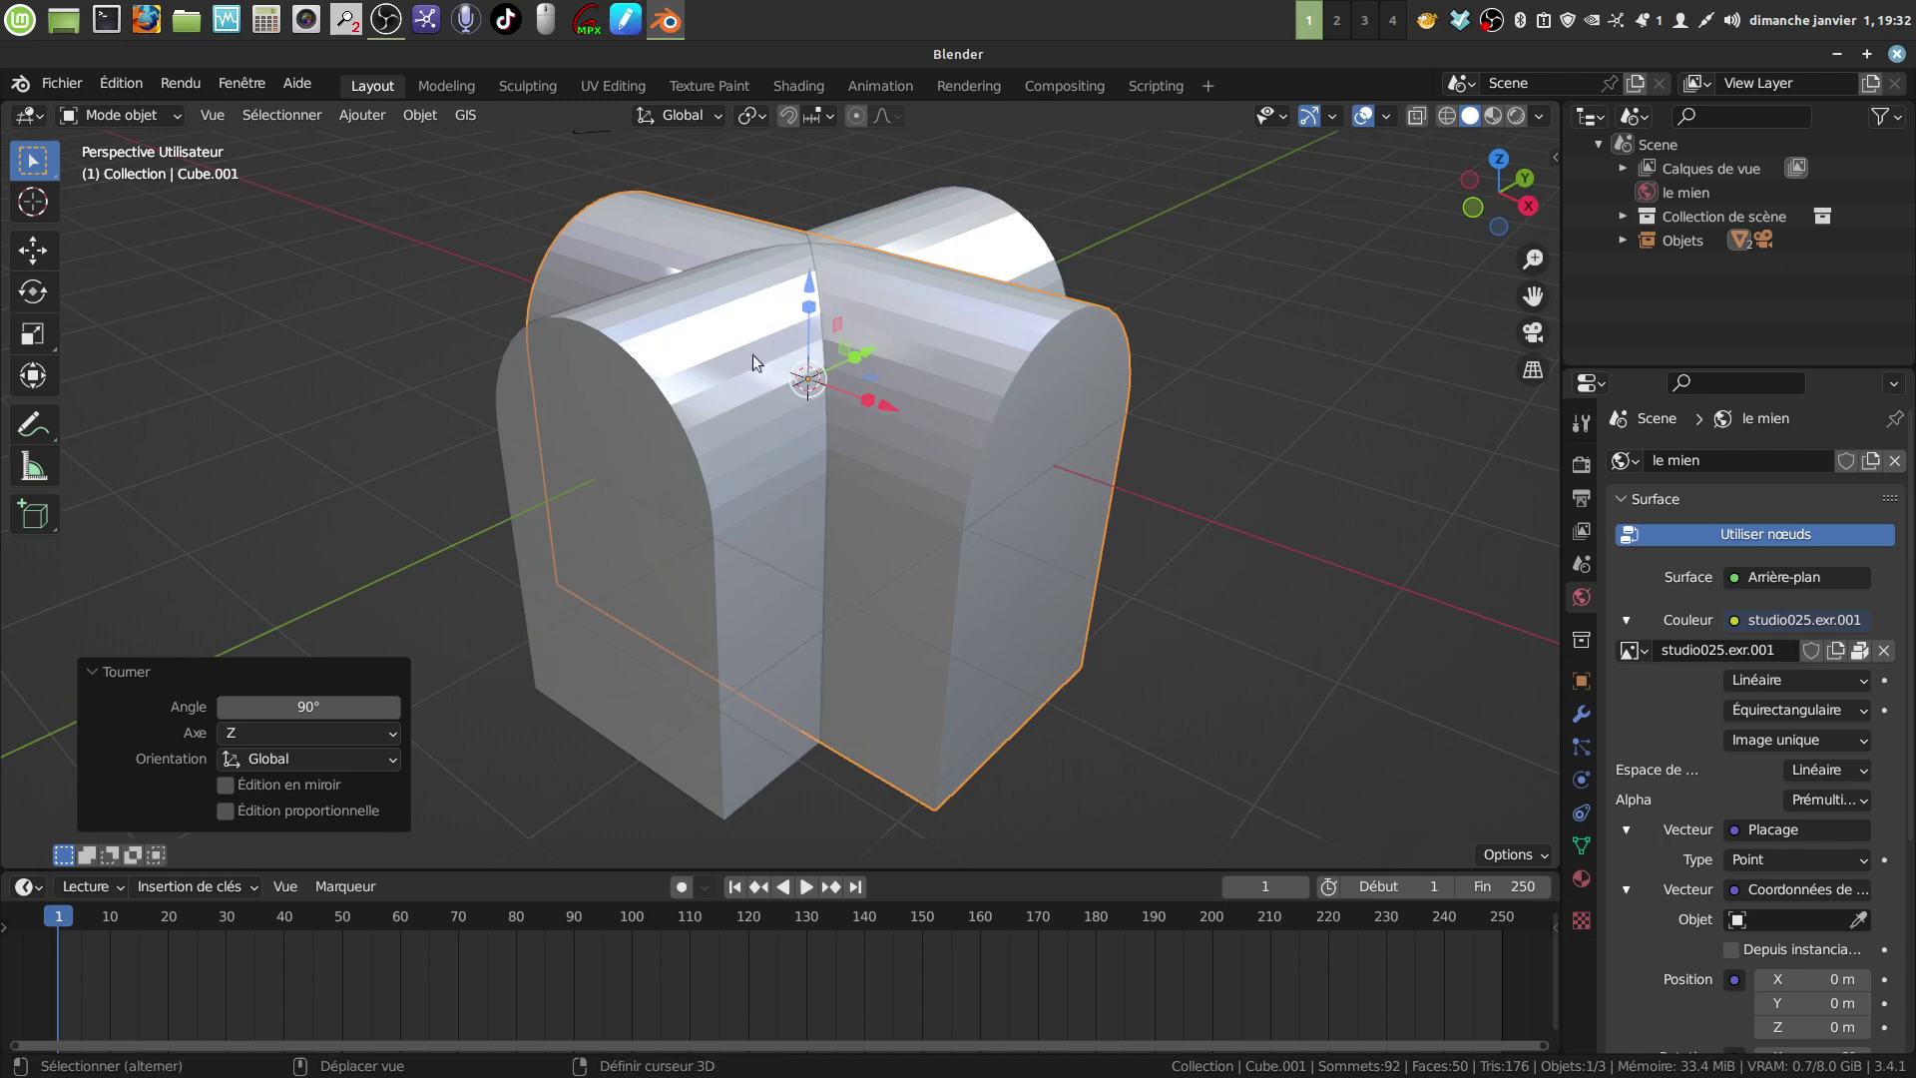
Step: Select both crossing vaults and join them into a single object
left_click(745, 429, "shift")
right_click(745, 429)
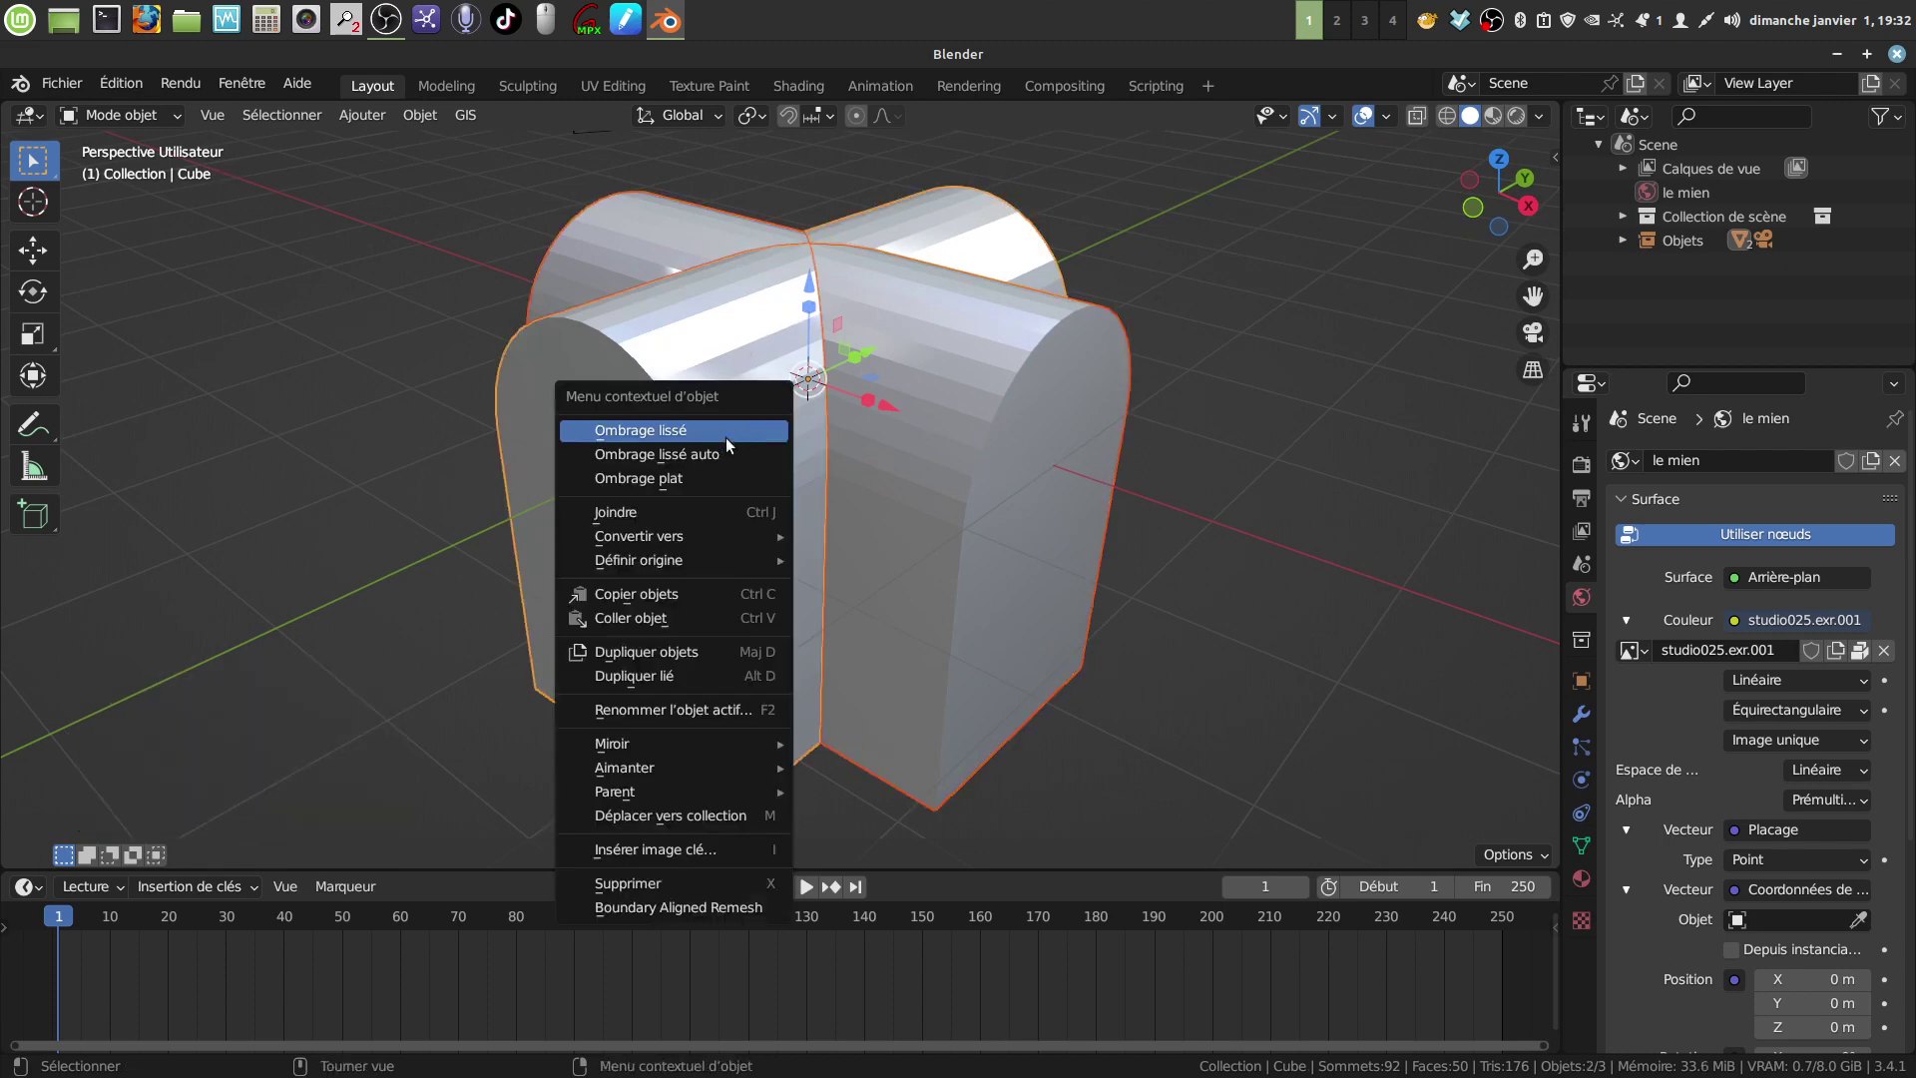
left_click(697, 513)
Step: Examine the joined vaults' crossing in vertex Edit Mode and in Object Mode from several angles
middle_click_drag(811, 543, 834, 514)
key("Tab")
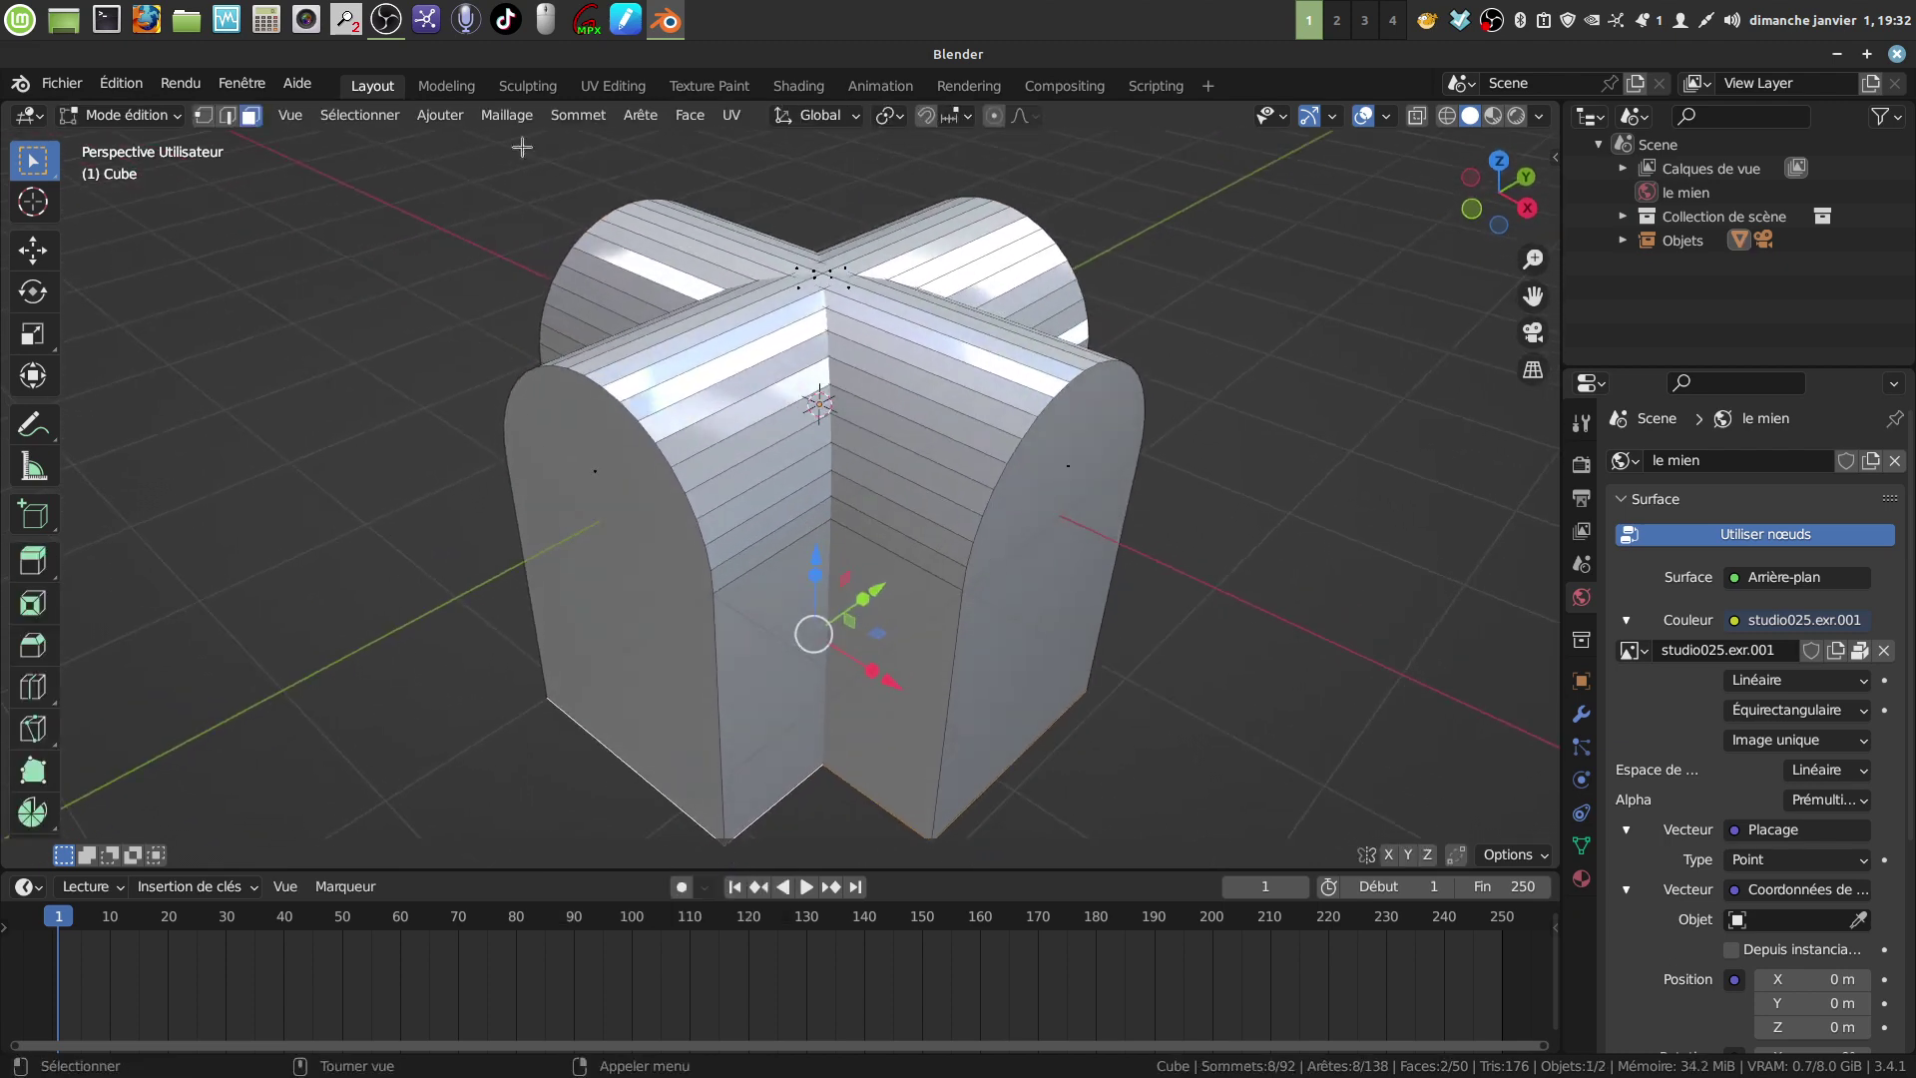
left_click(204, 117)
scroll(861, 426, "down", 4)
key("Tab")
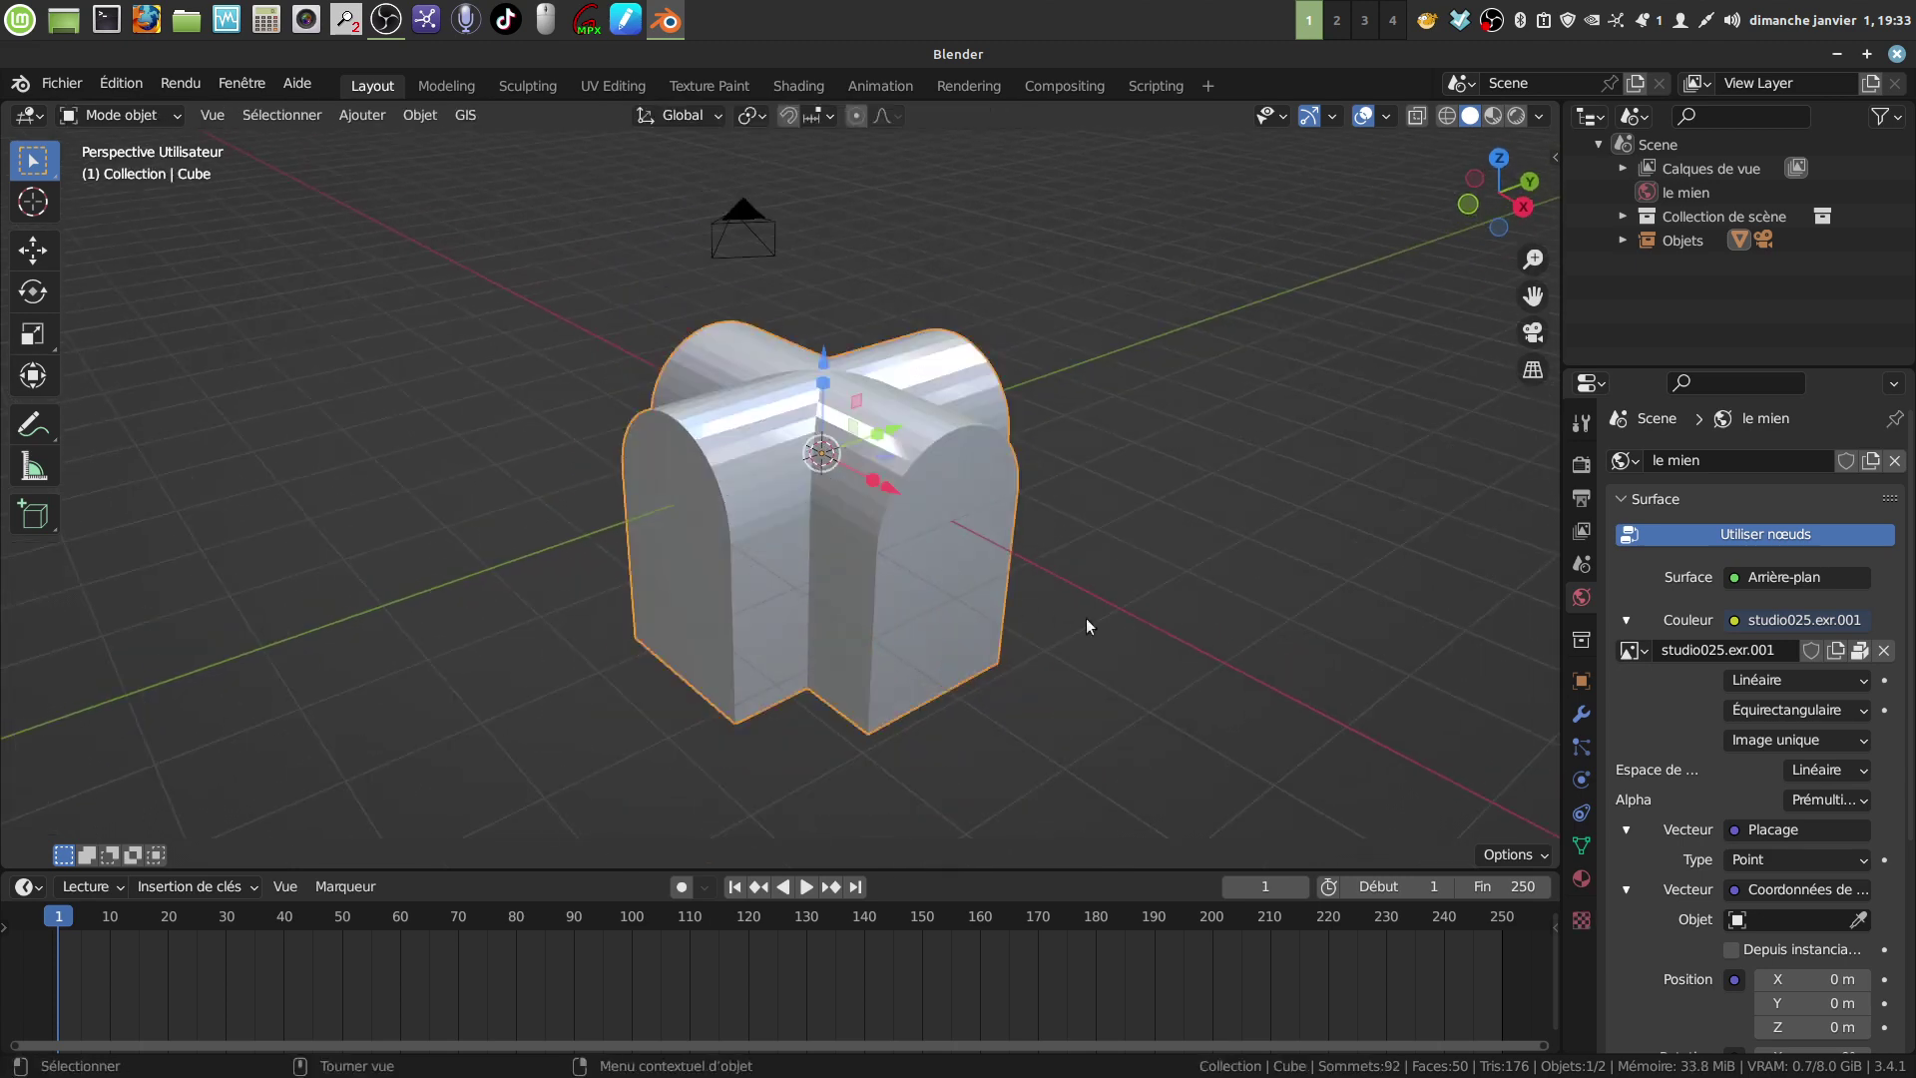
key("Tab")
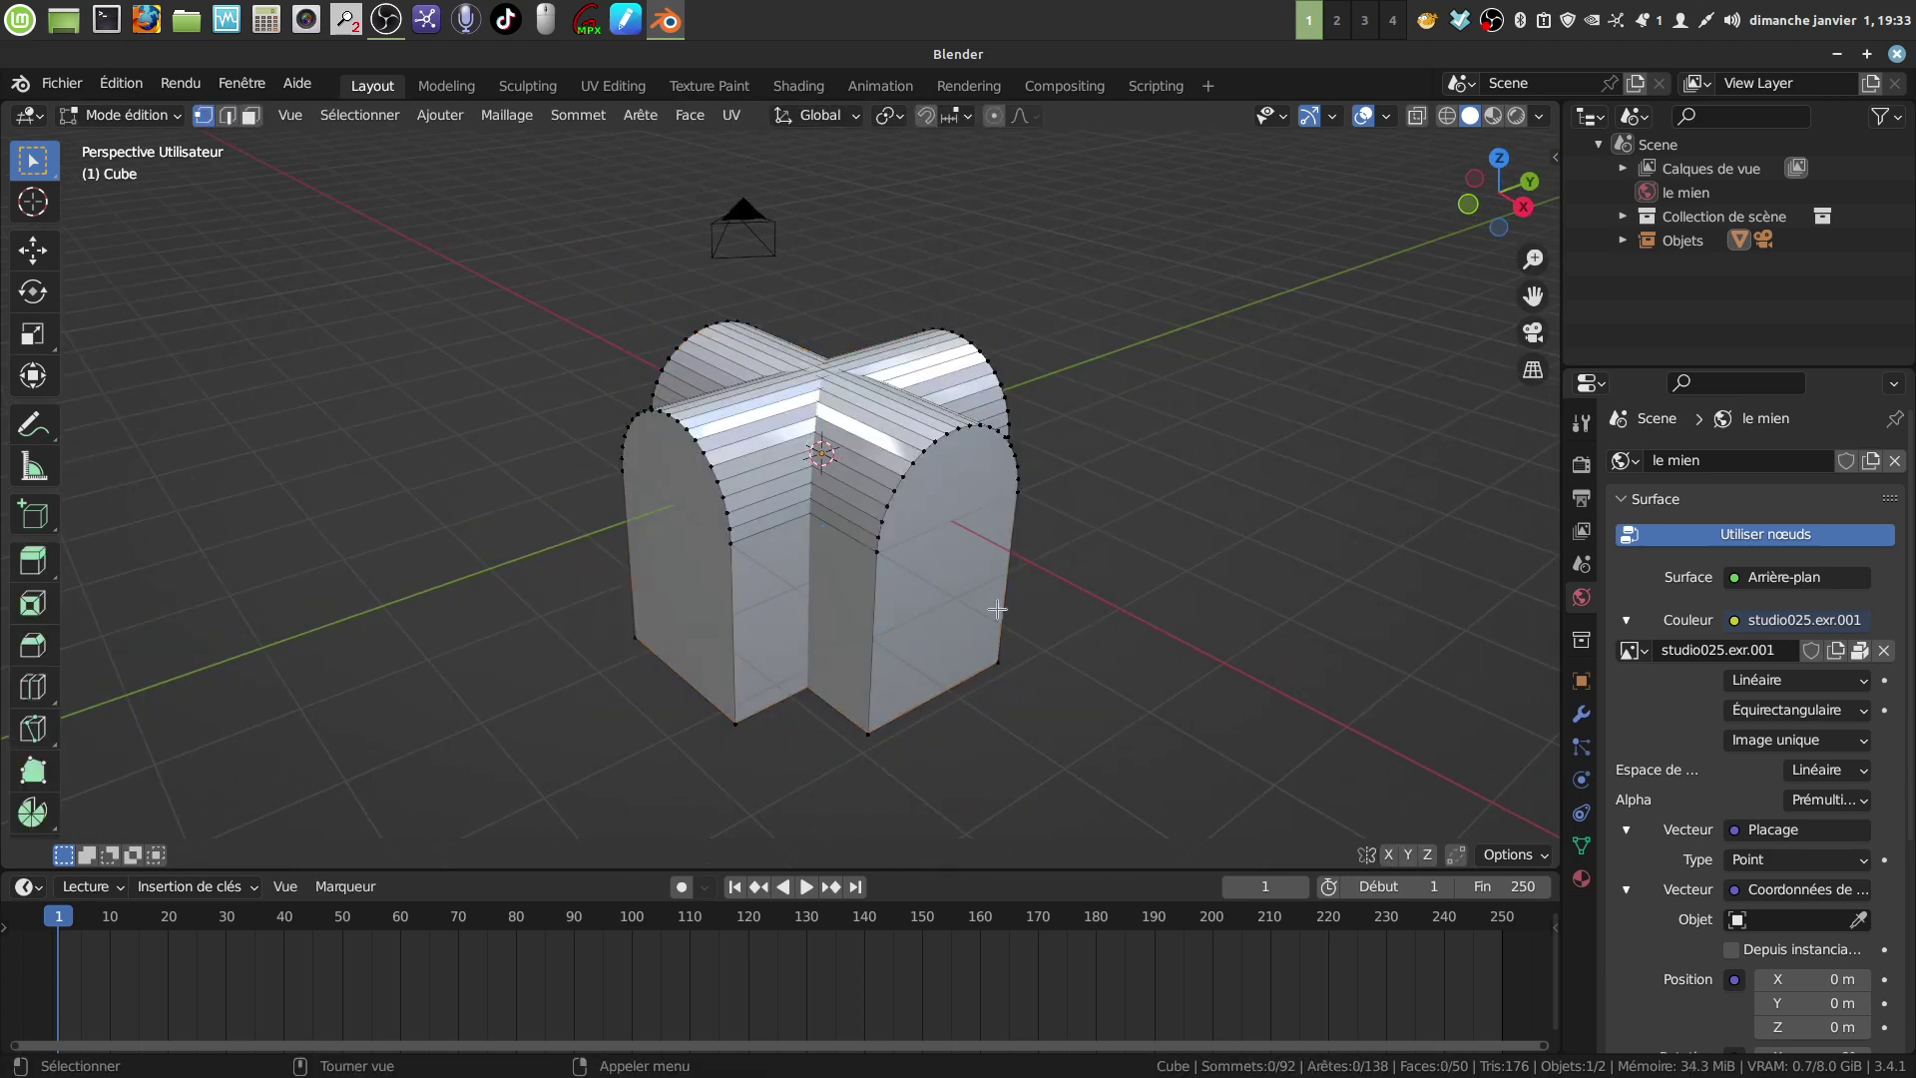
key("Tab")
middle_click_drag(896, 607, 920, 549)
middle_click_drag(774, 521, 766, 453)
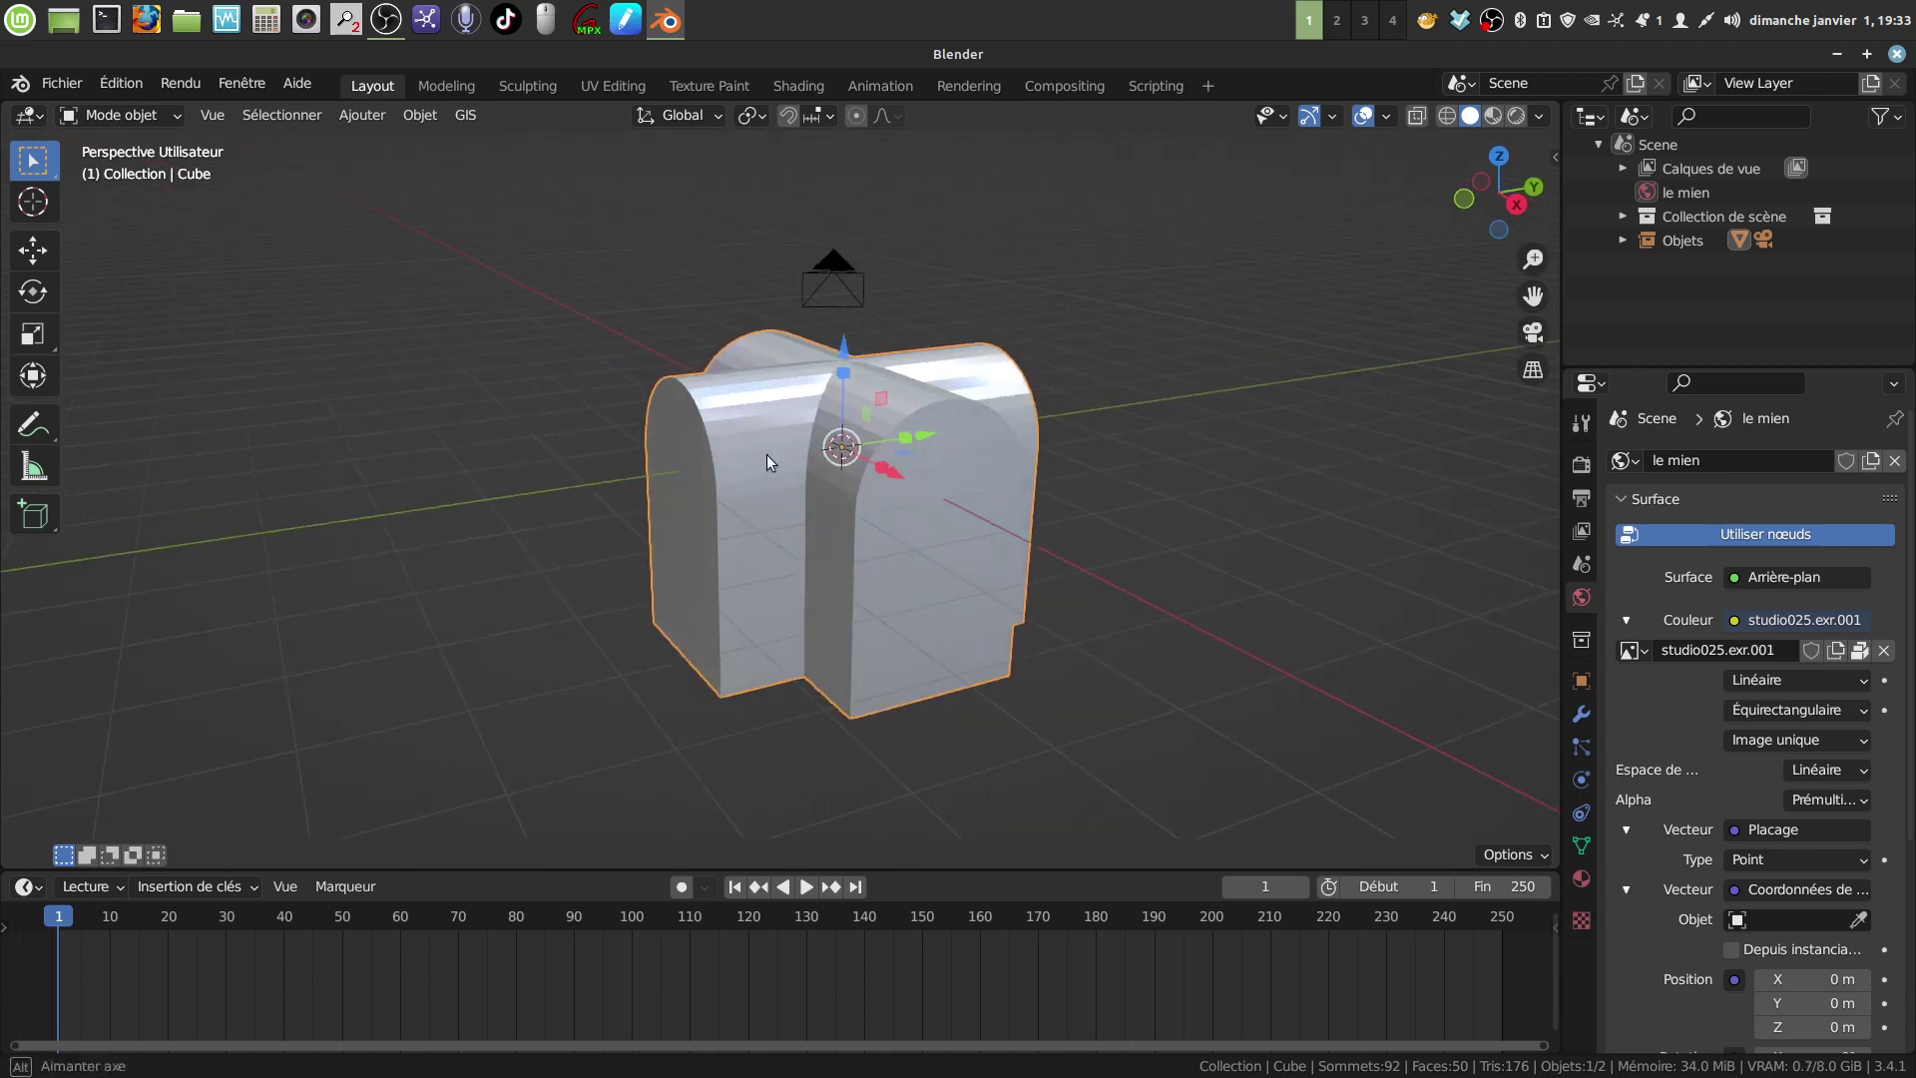
Step: Add a 2 m mesh cube at the origin and scale its mesh up around the crossing, leaving the arched ends protruding
left_click(354, 115)
mouse_move(383, 157)
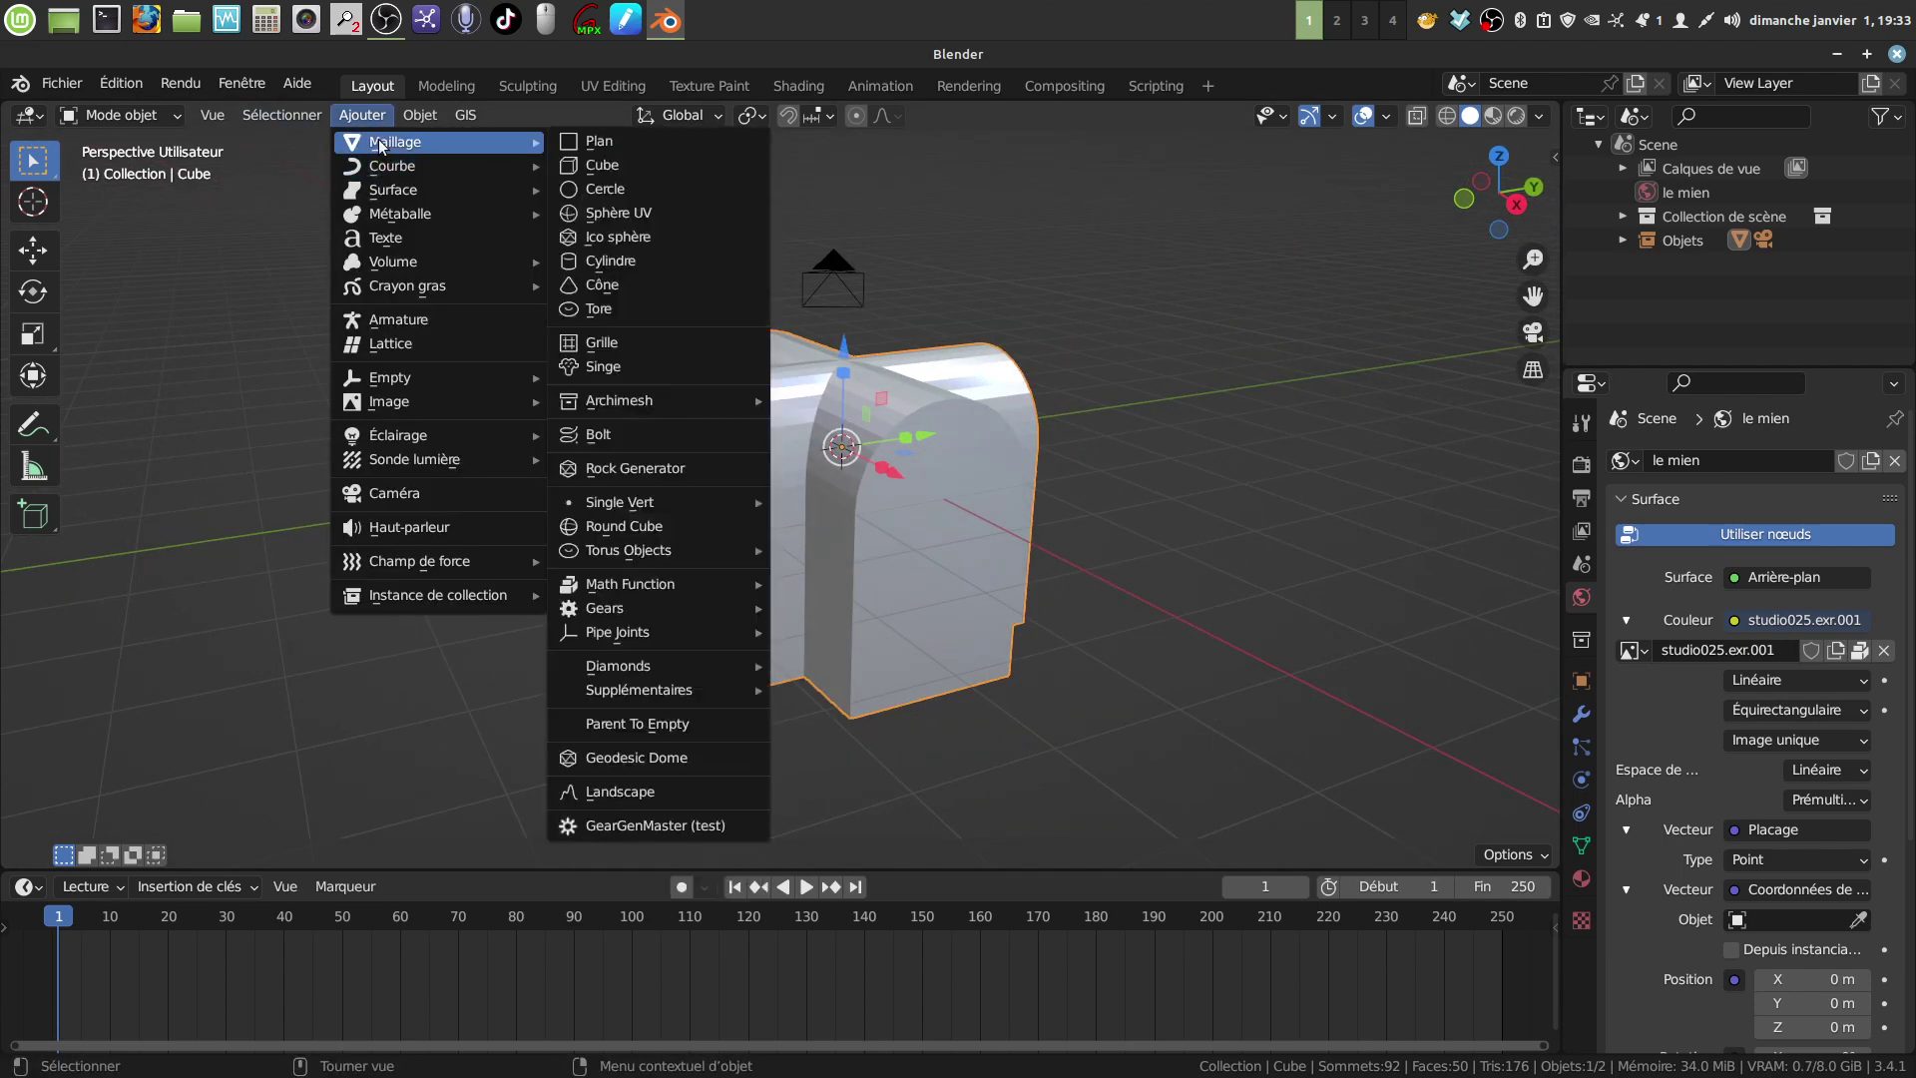
left_click(599, 166)
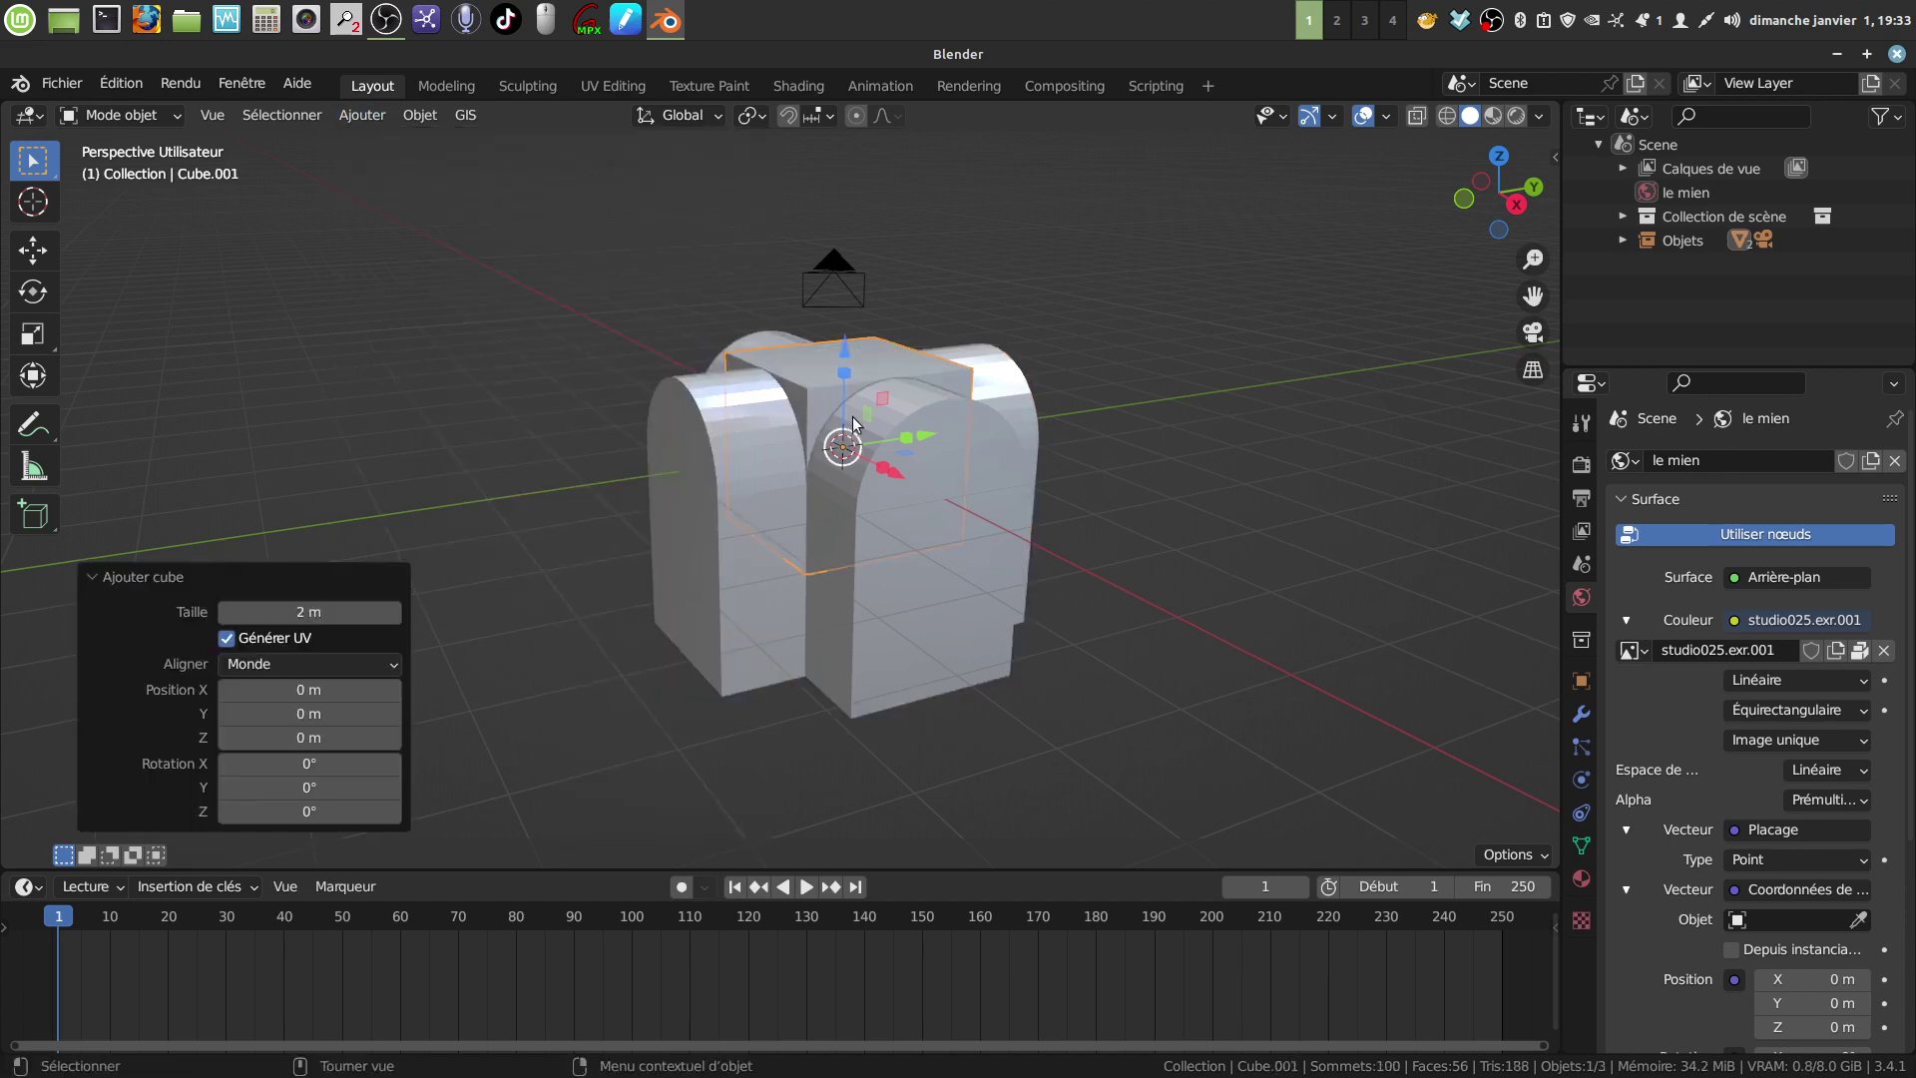
key("Tab")
key("s")
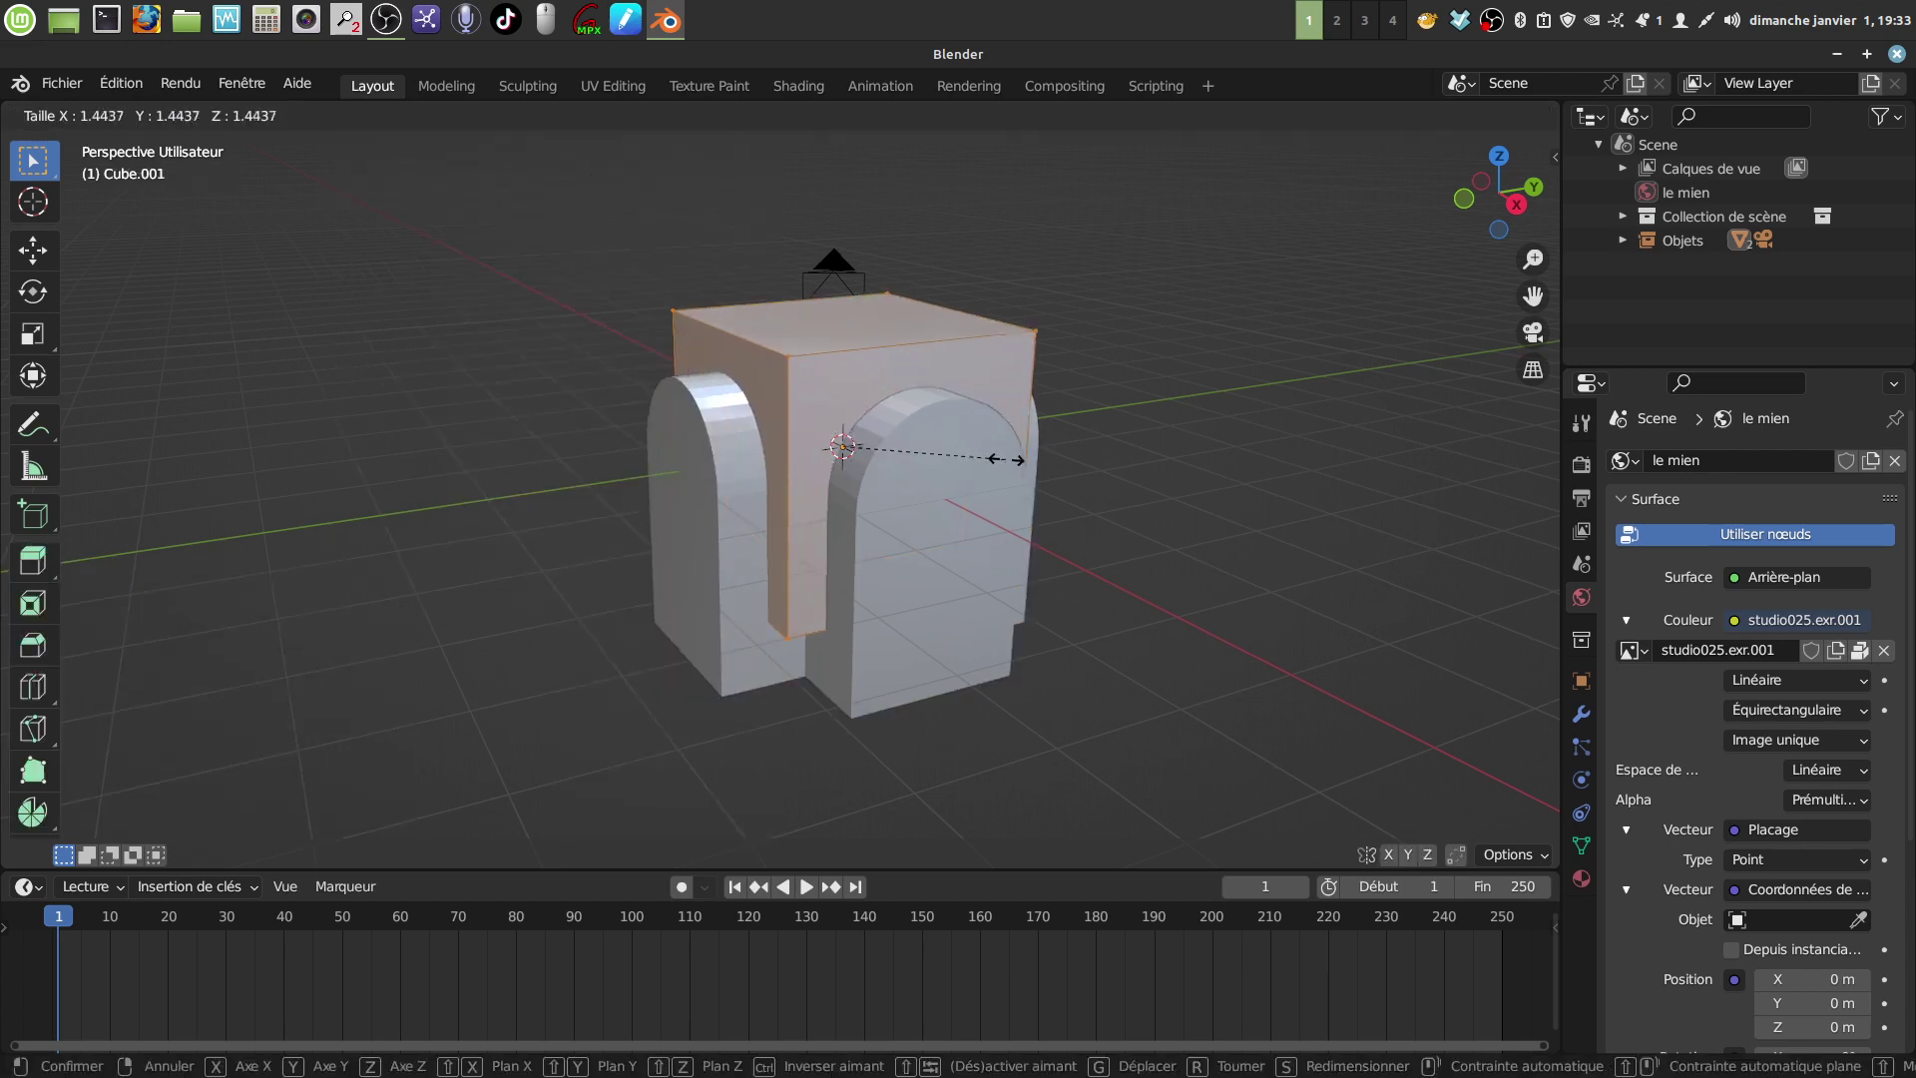
left_click(976, 440)
Step: Lower the enclosing cube's mesh about 0.21 m along Z and divide it with two perpendicular centred loop cuts
middle_click_drag(978, 440, 835, 361)
left_click_drag(834, 361, 835, 395)
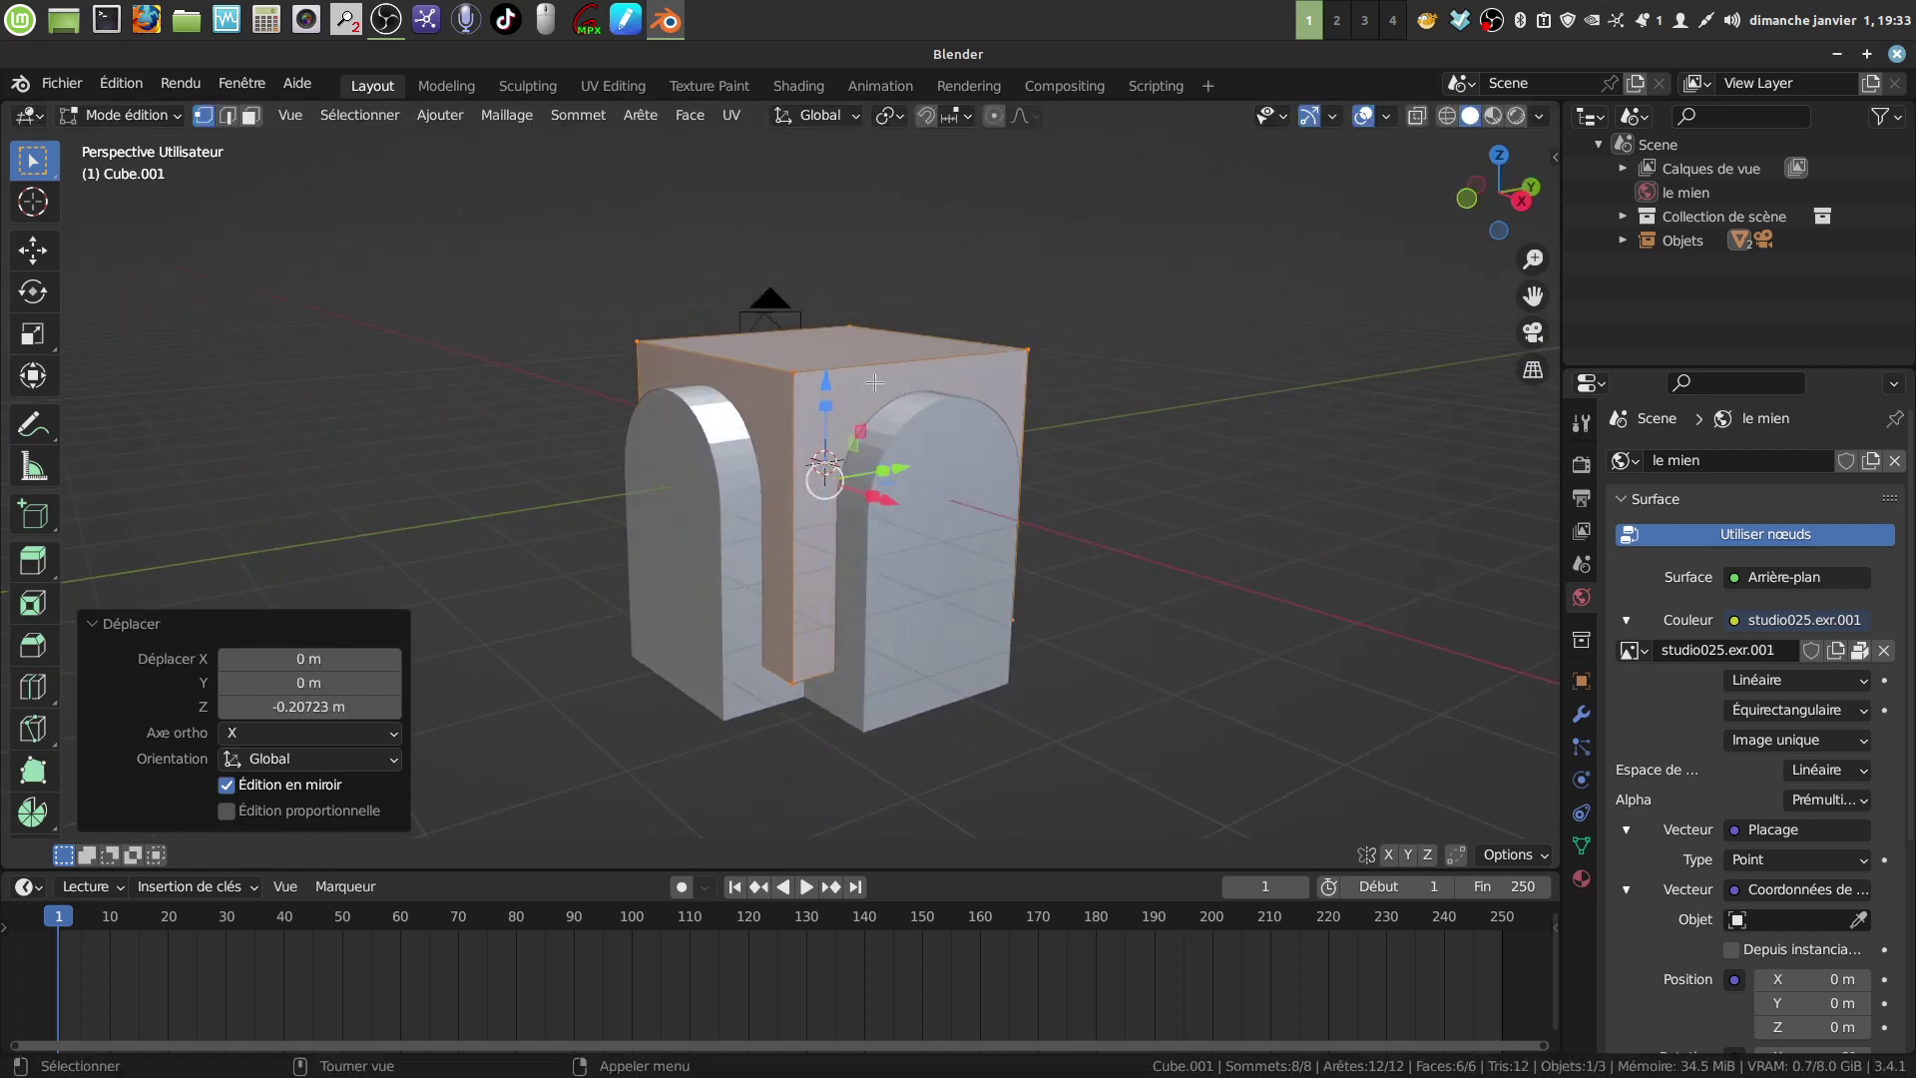
mouse_move(873, 407)
middle_mouse_down()
mouse_move(896, 393)
mouse_move(874, 376)
middle_mouse_up()
key("ctrl+r")
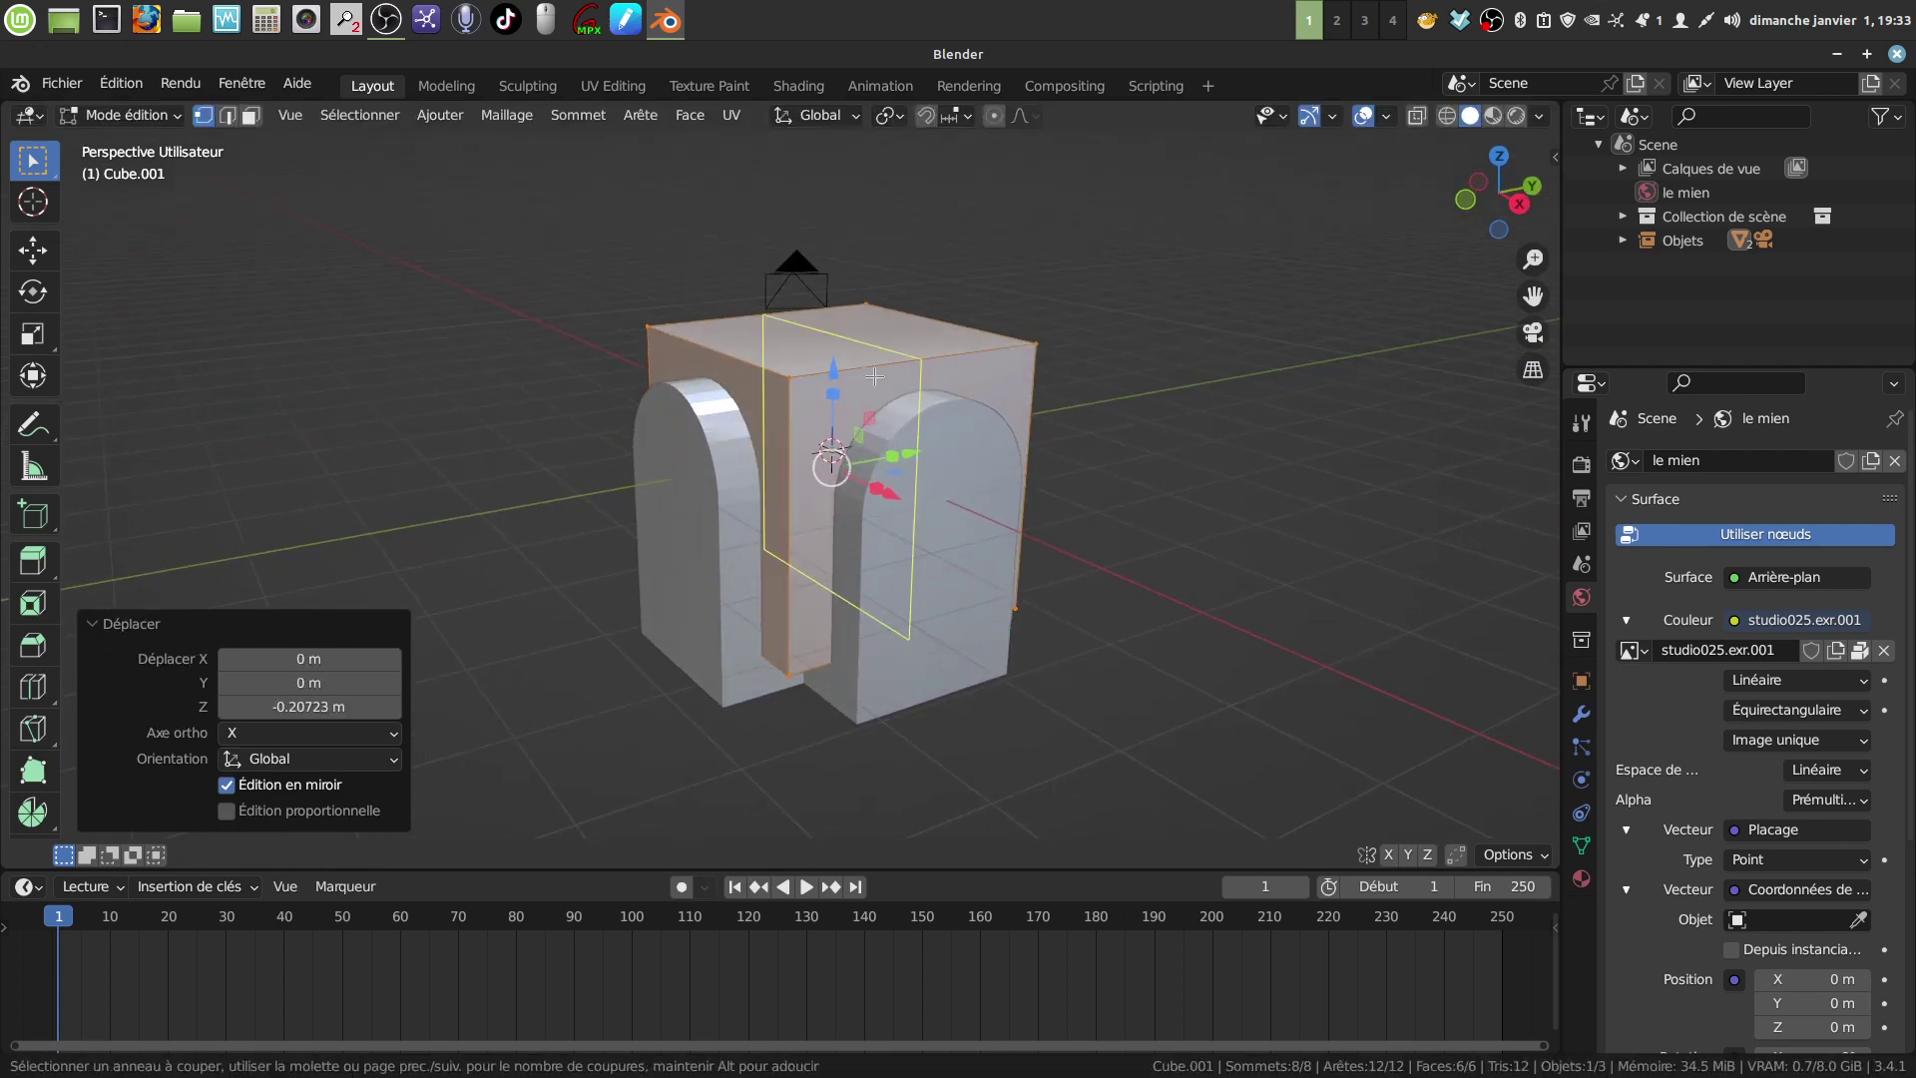
left_click(874, 377)
right_click(874, 378)
middle_click_drag(874, 377, 739, 374)
key("ctrl+r")
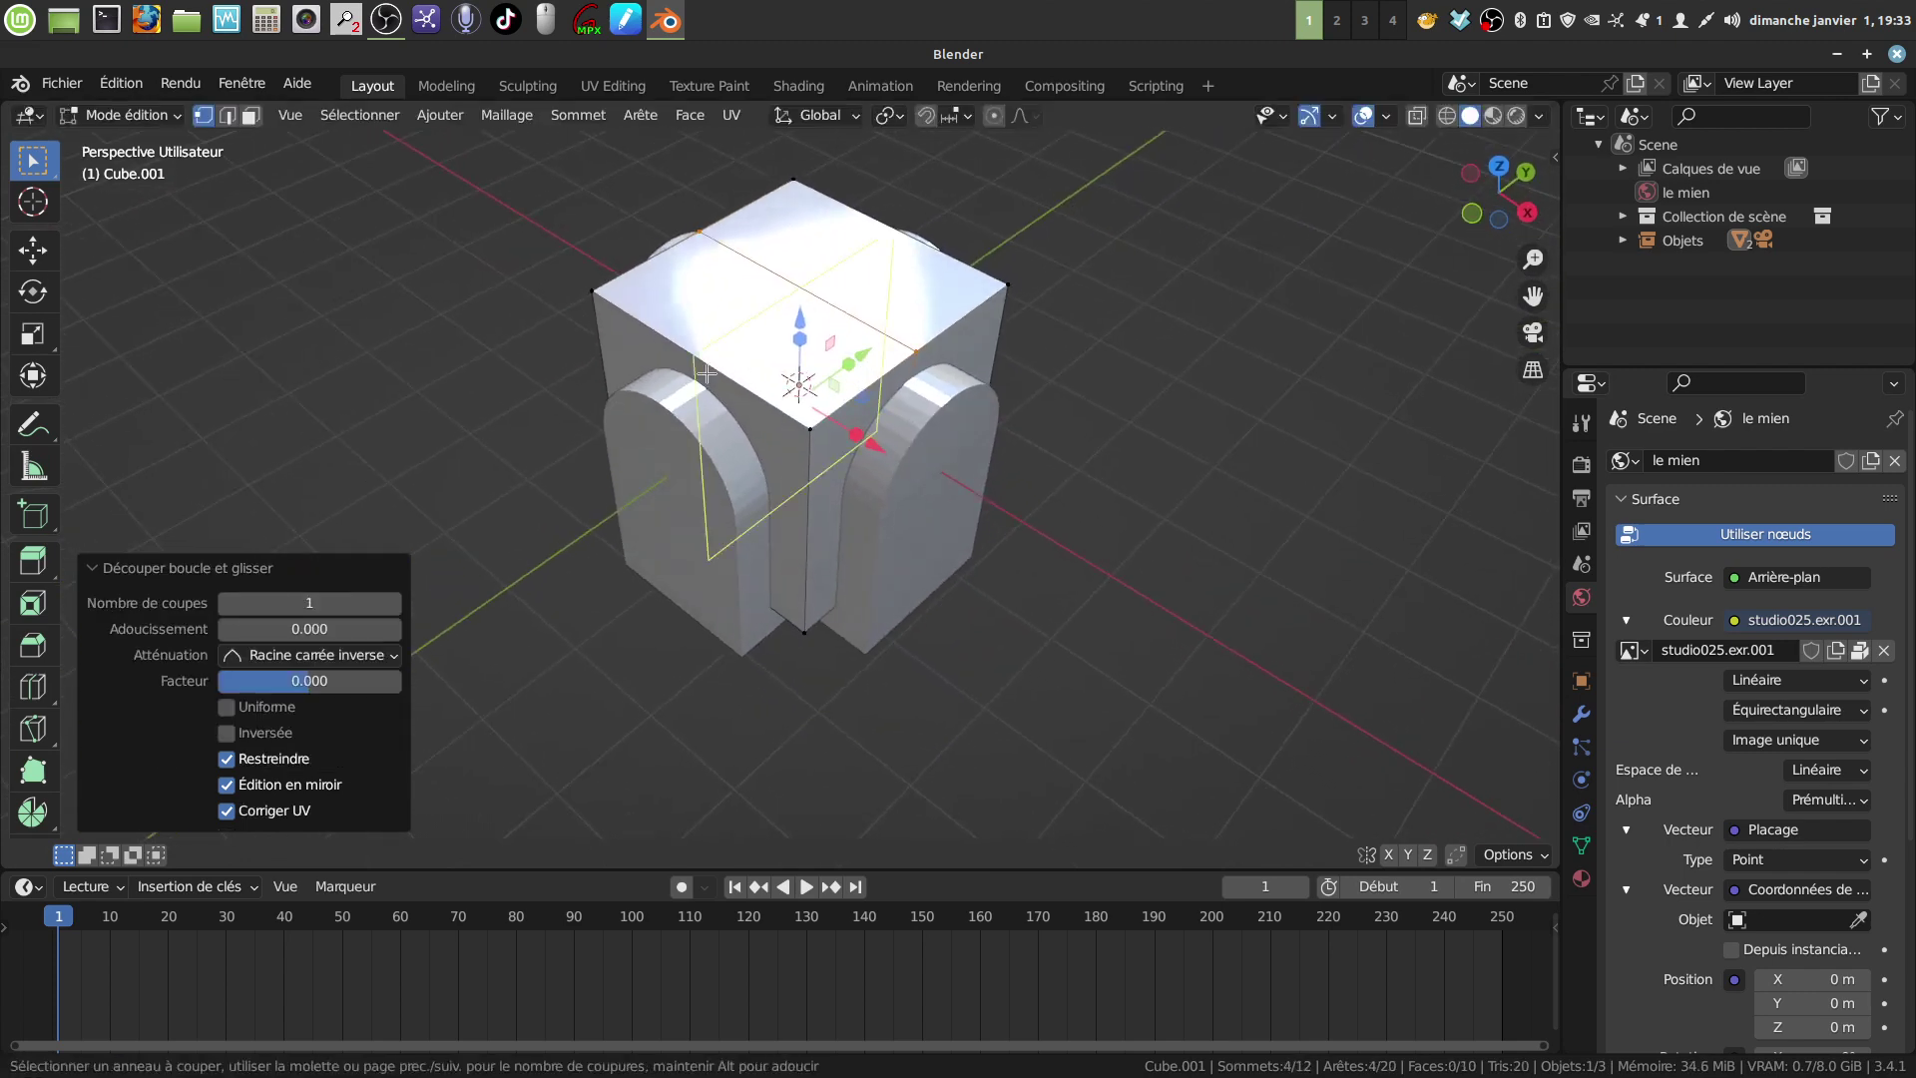
key("Escape")
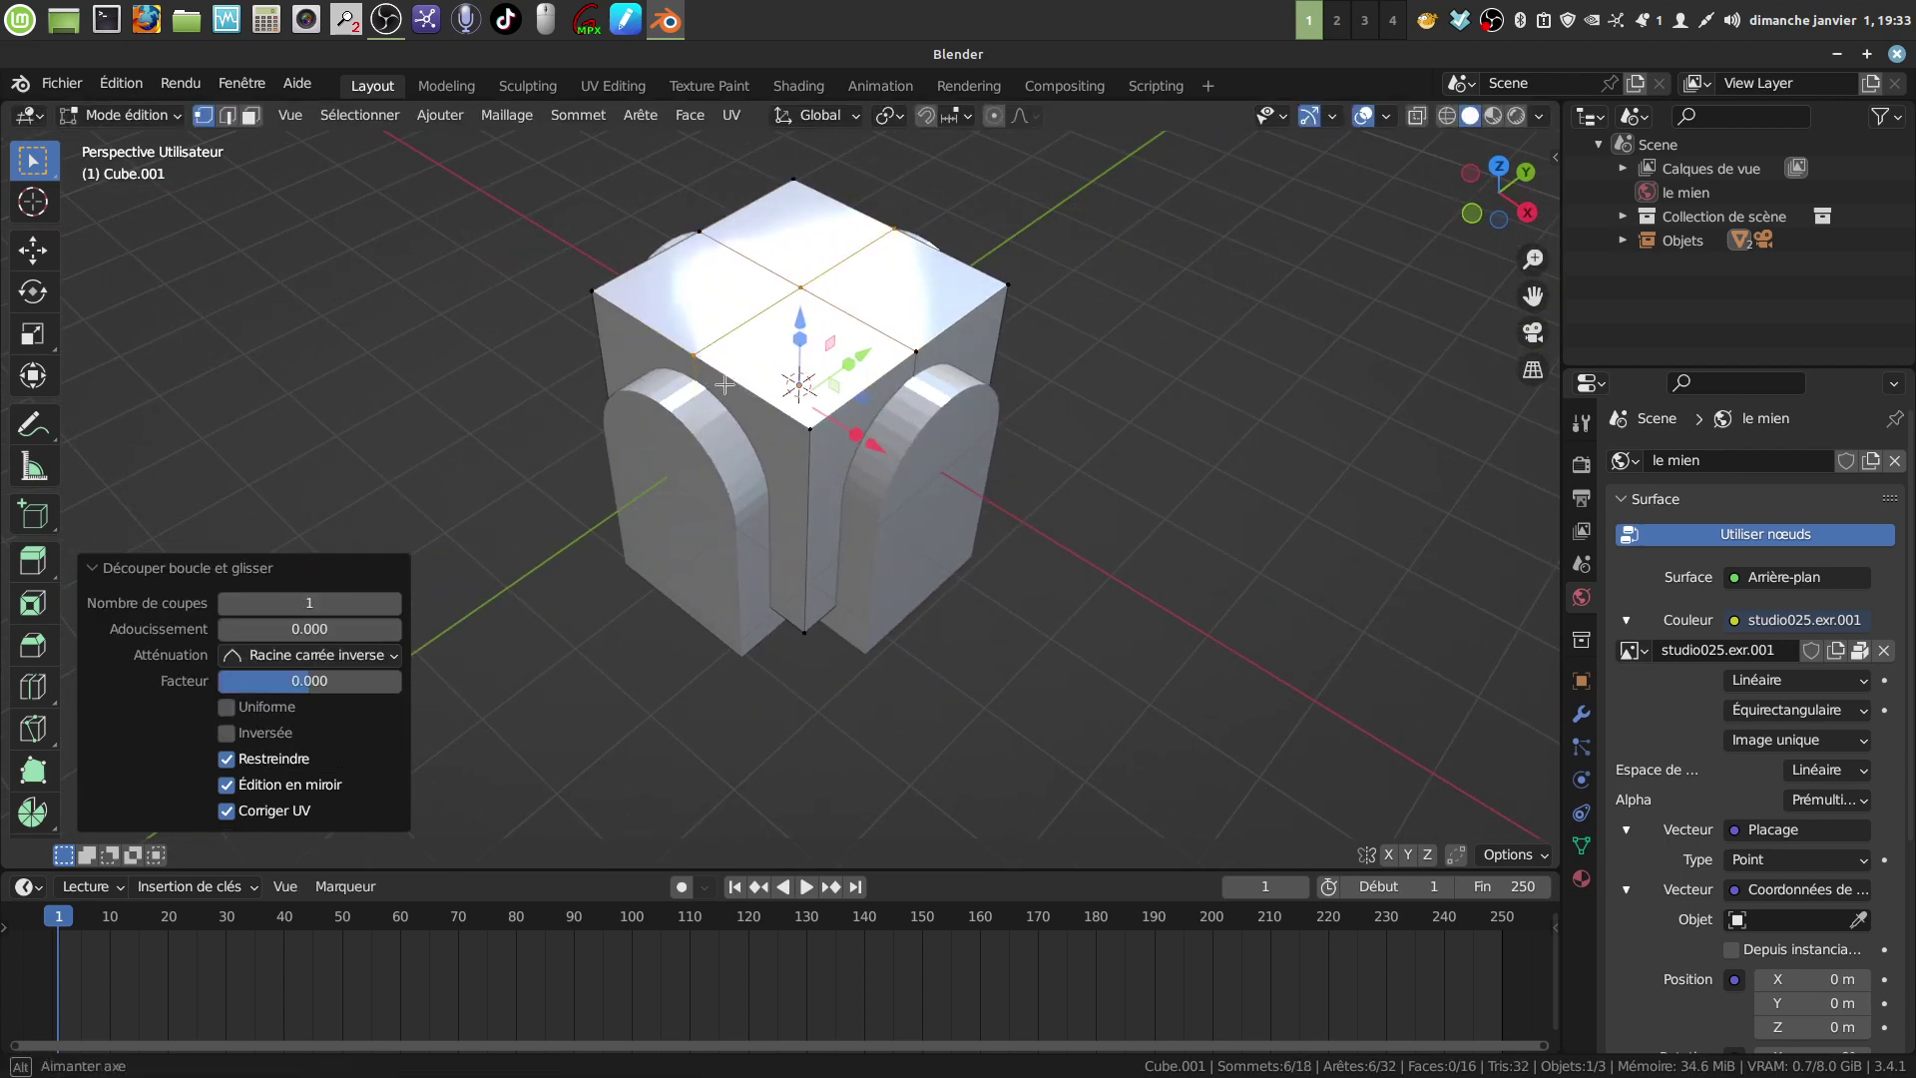
middle_click_drag(758, 389, 864, 464)
Step: Subtract the joined vaults from the enclosing cube with a Boolean difference and set its solver to Rapide
key("Tab")
left_click(865, 461, "shift")
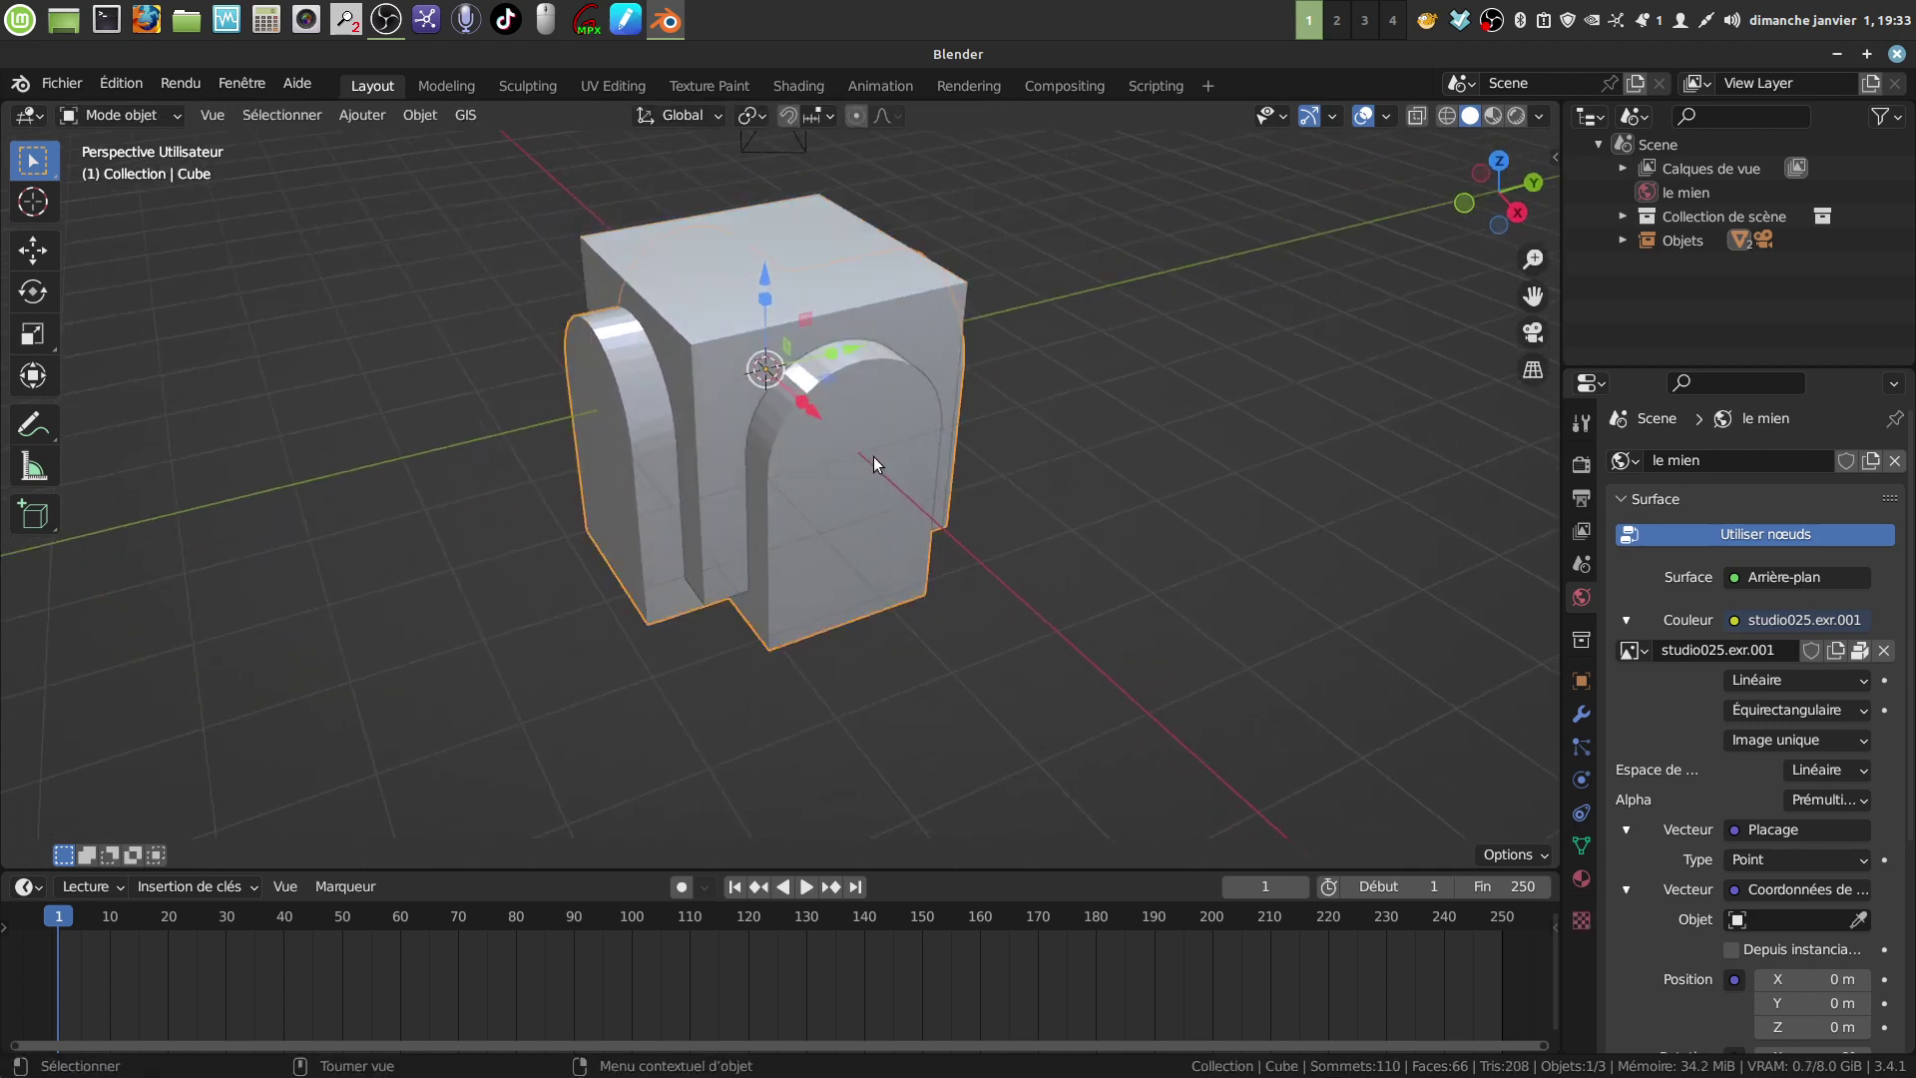
left_click(888, 309, "shift")
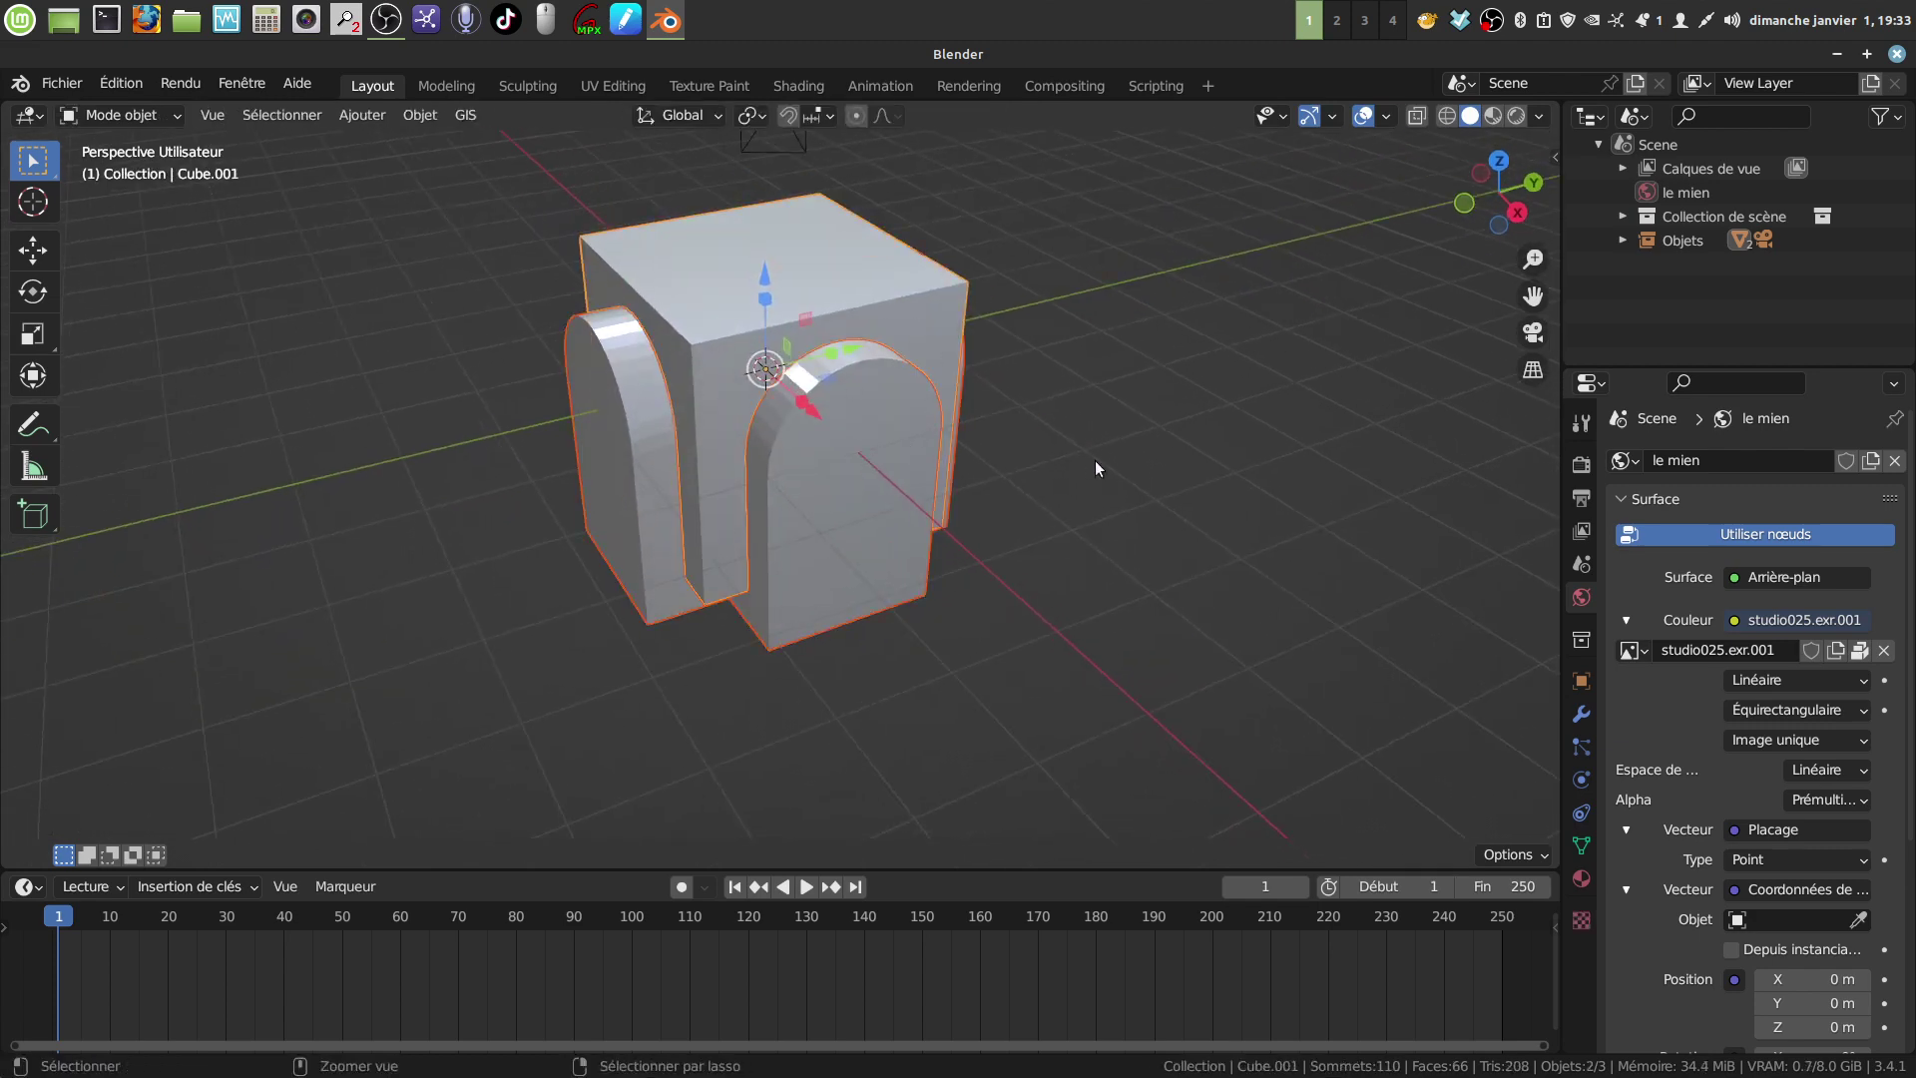
key("ctrl+KP_Subtract")
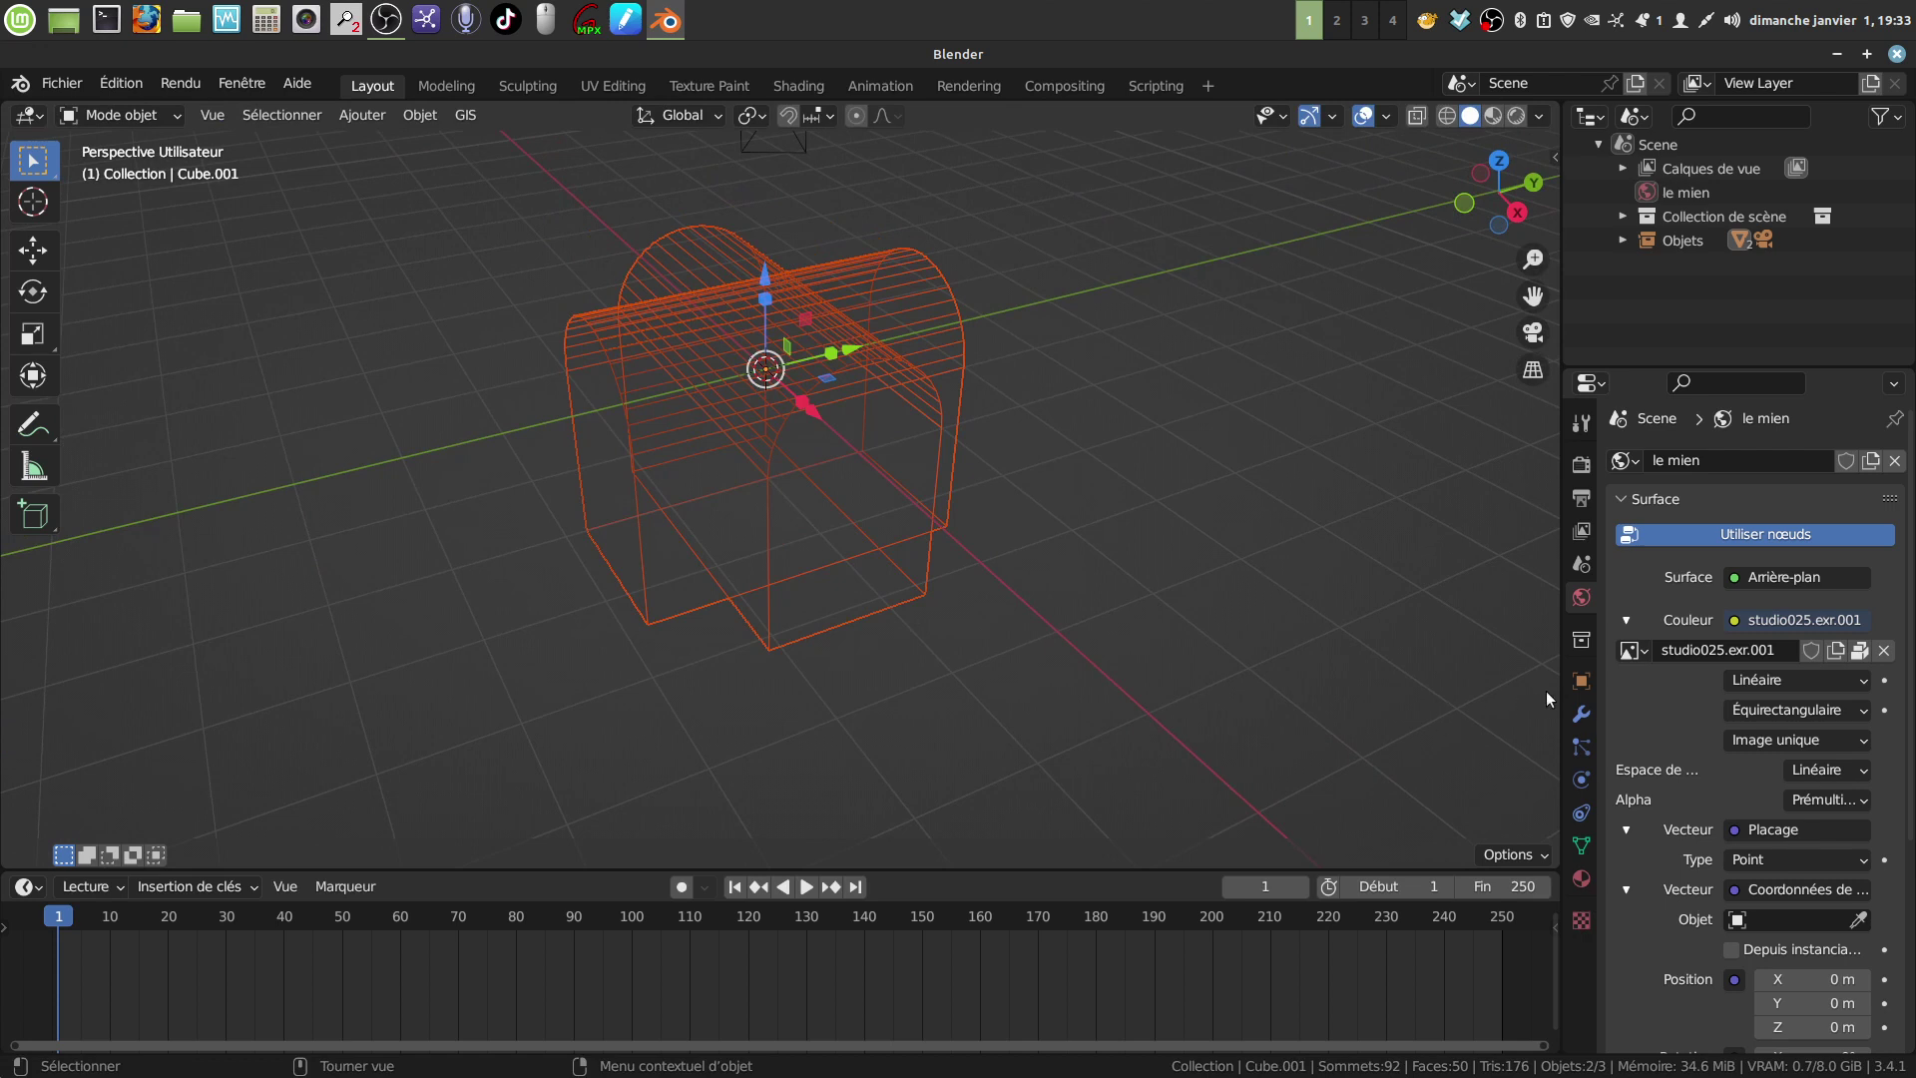
left_click(1580, 713)
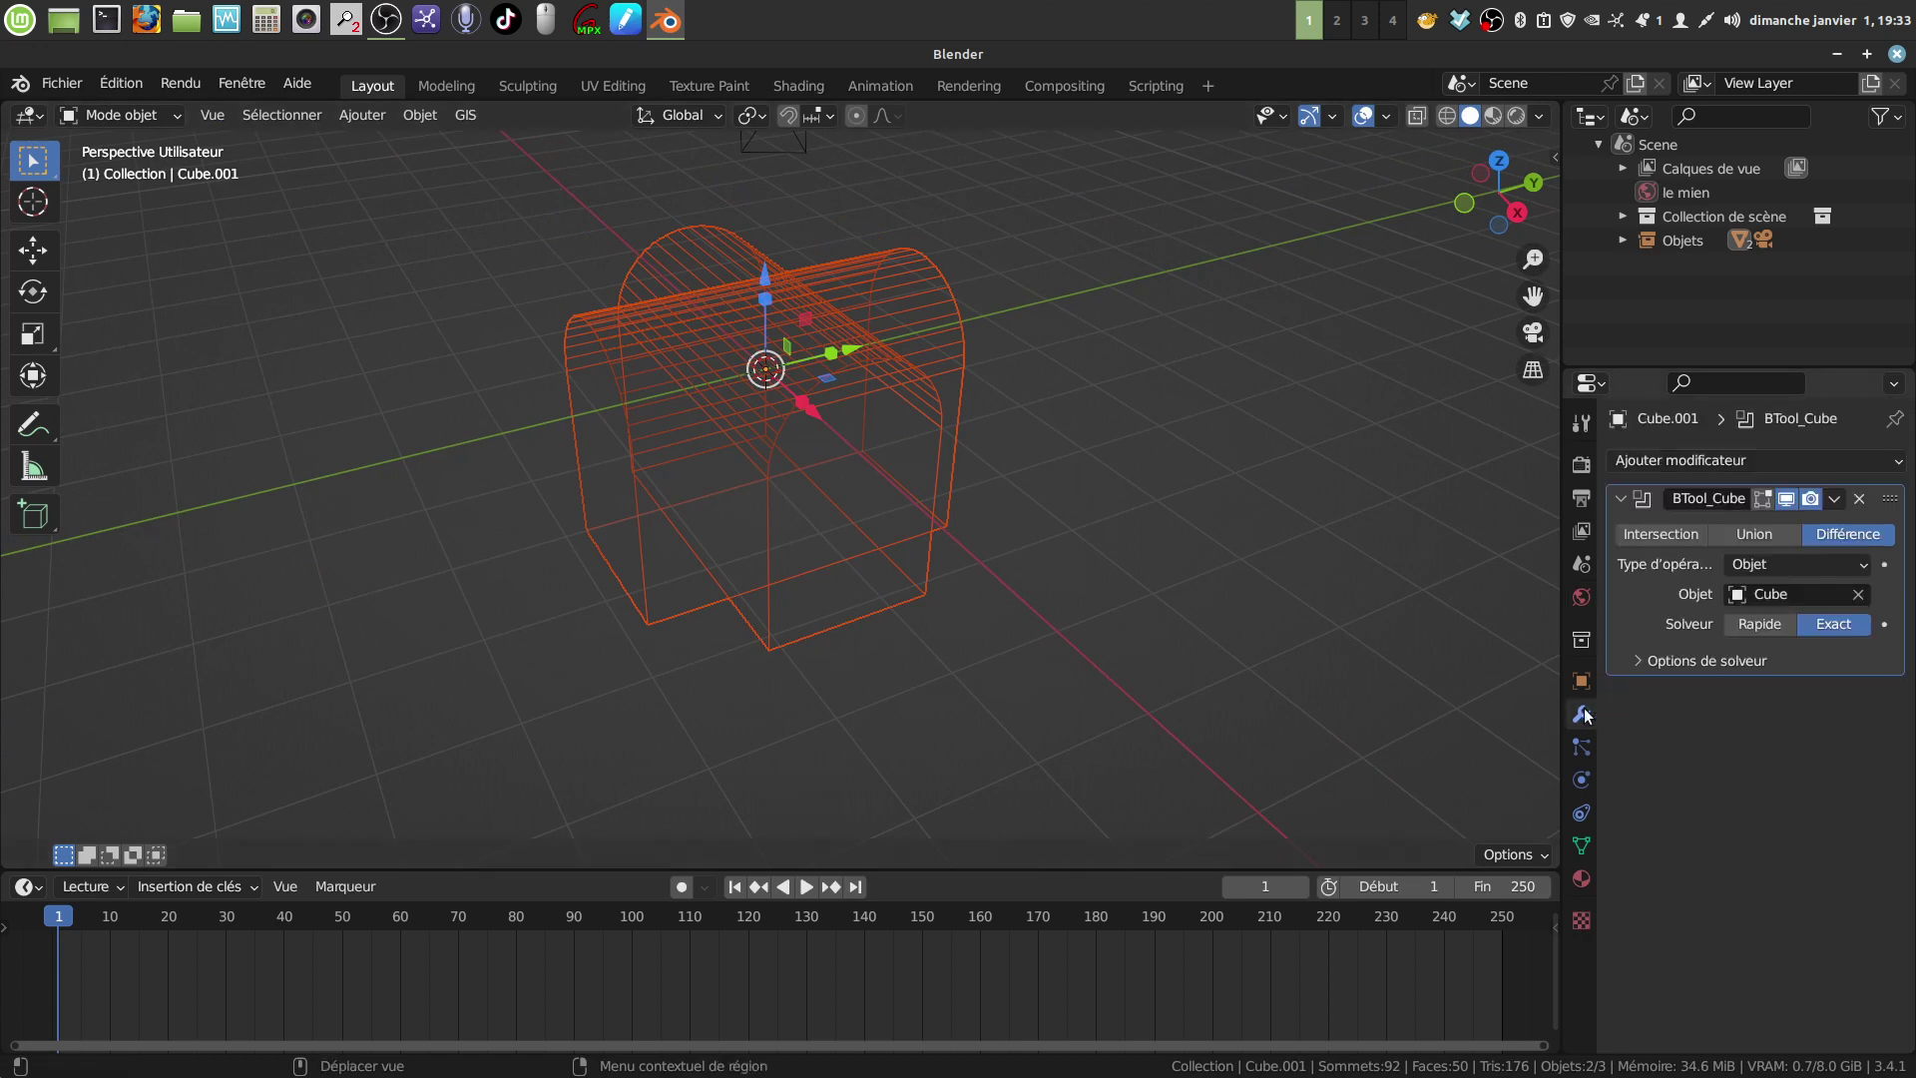
left_click(1775, 625)
mouse_move(970, 621)
middle_mouse_down()
mouse_move(1075, 459)
mouse_move(1160, 494)
mouse_move(976, 598)
middle_mouse_up()
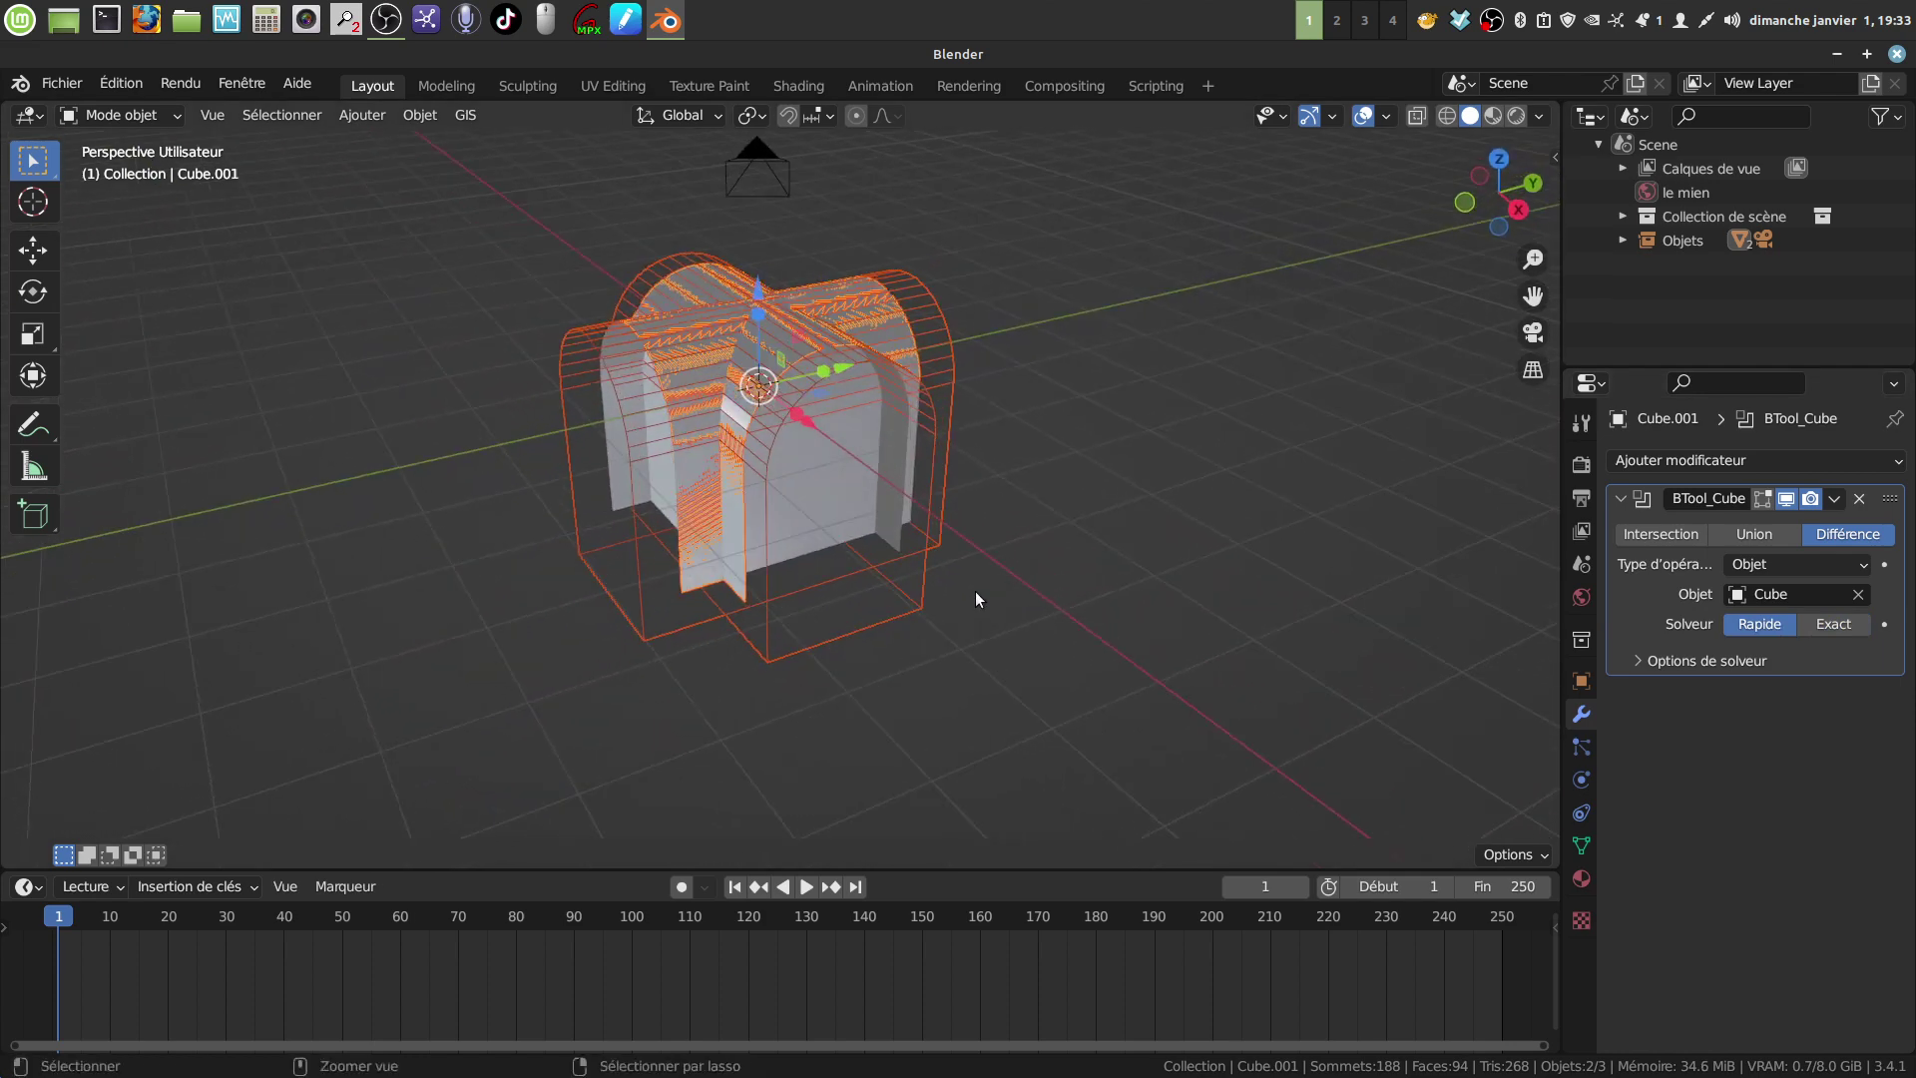
Step: Undo the Boolean difference, the enclosing cube's loop cuts and its downward move
key("ctrl+z")
key("ctrl+z")
key("ctrl+z")
key("ctrl+z")
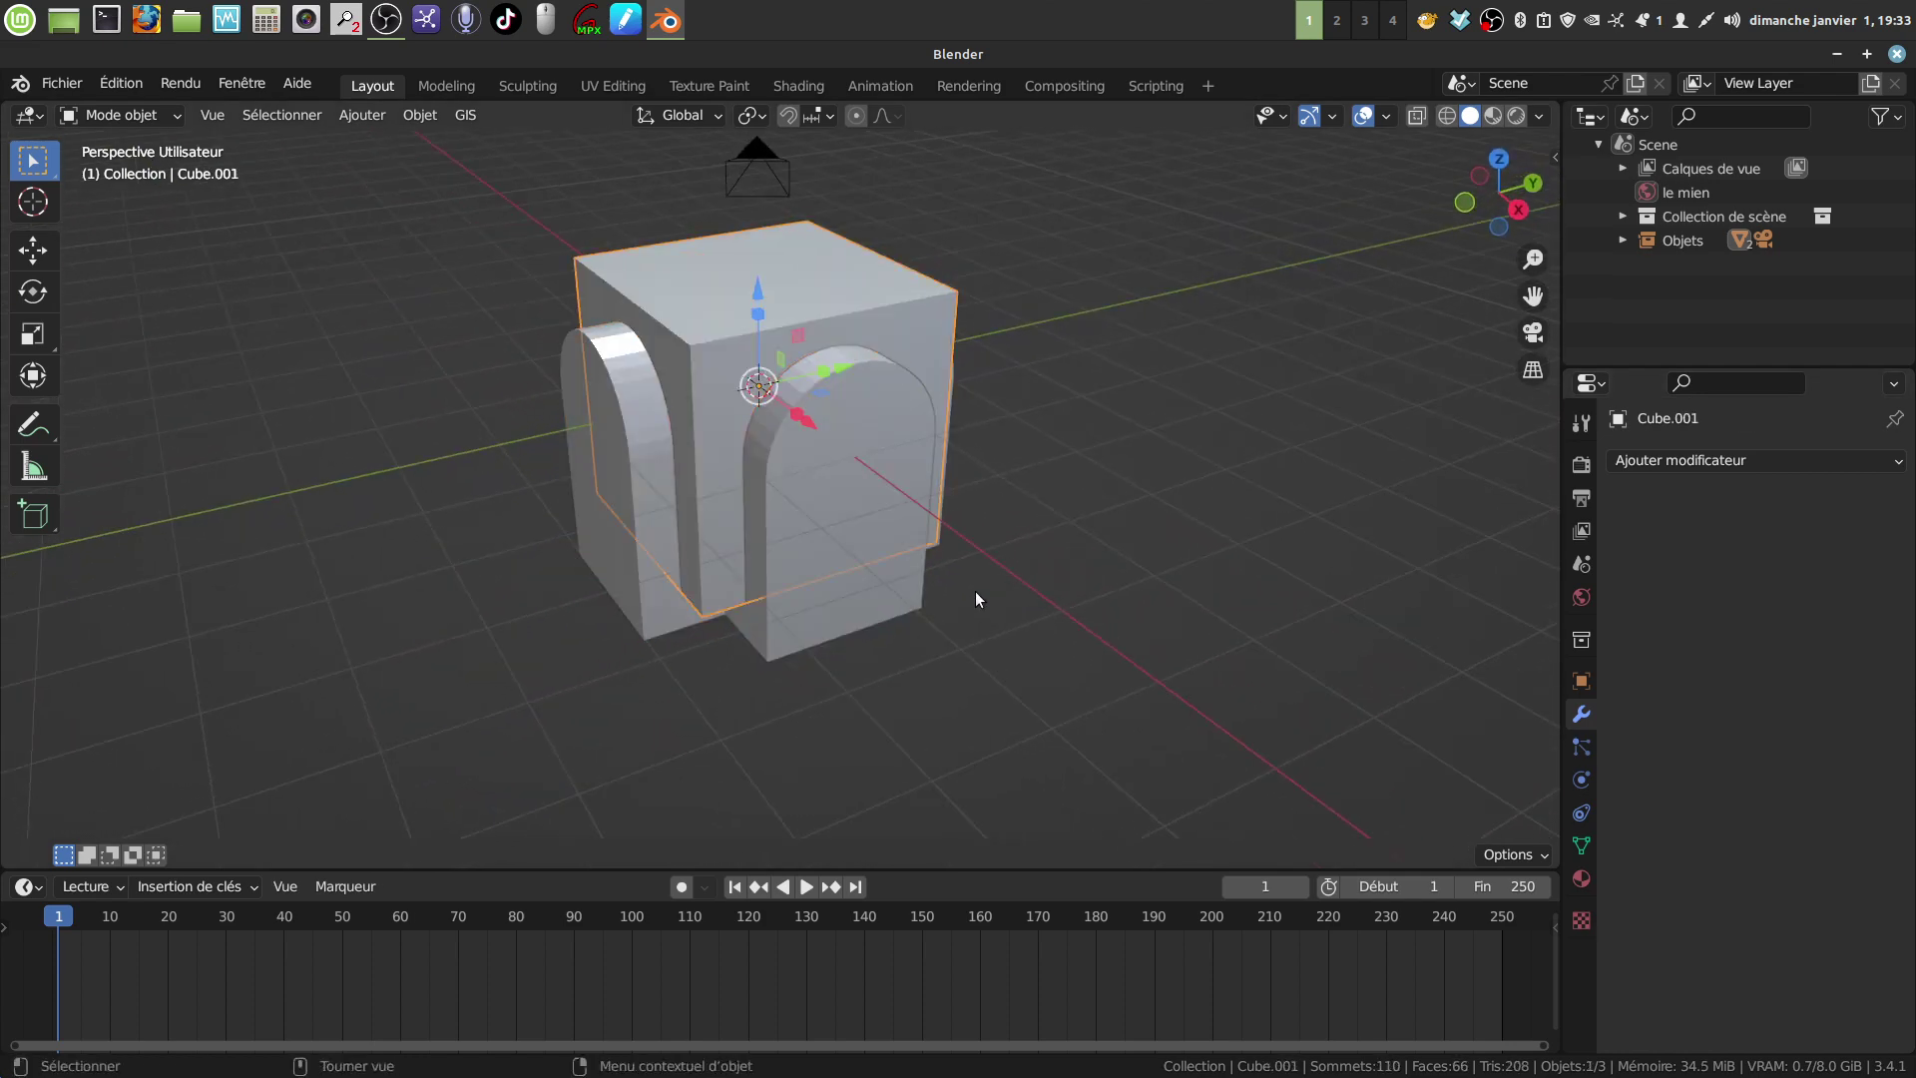
key("Tab")
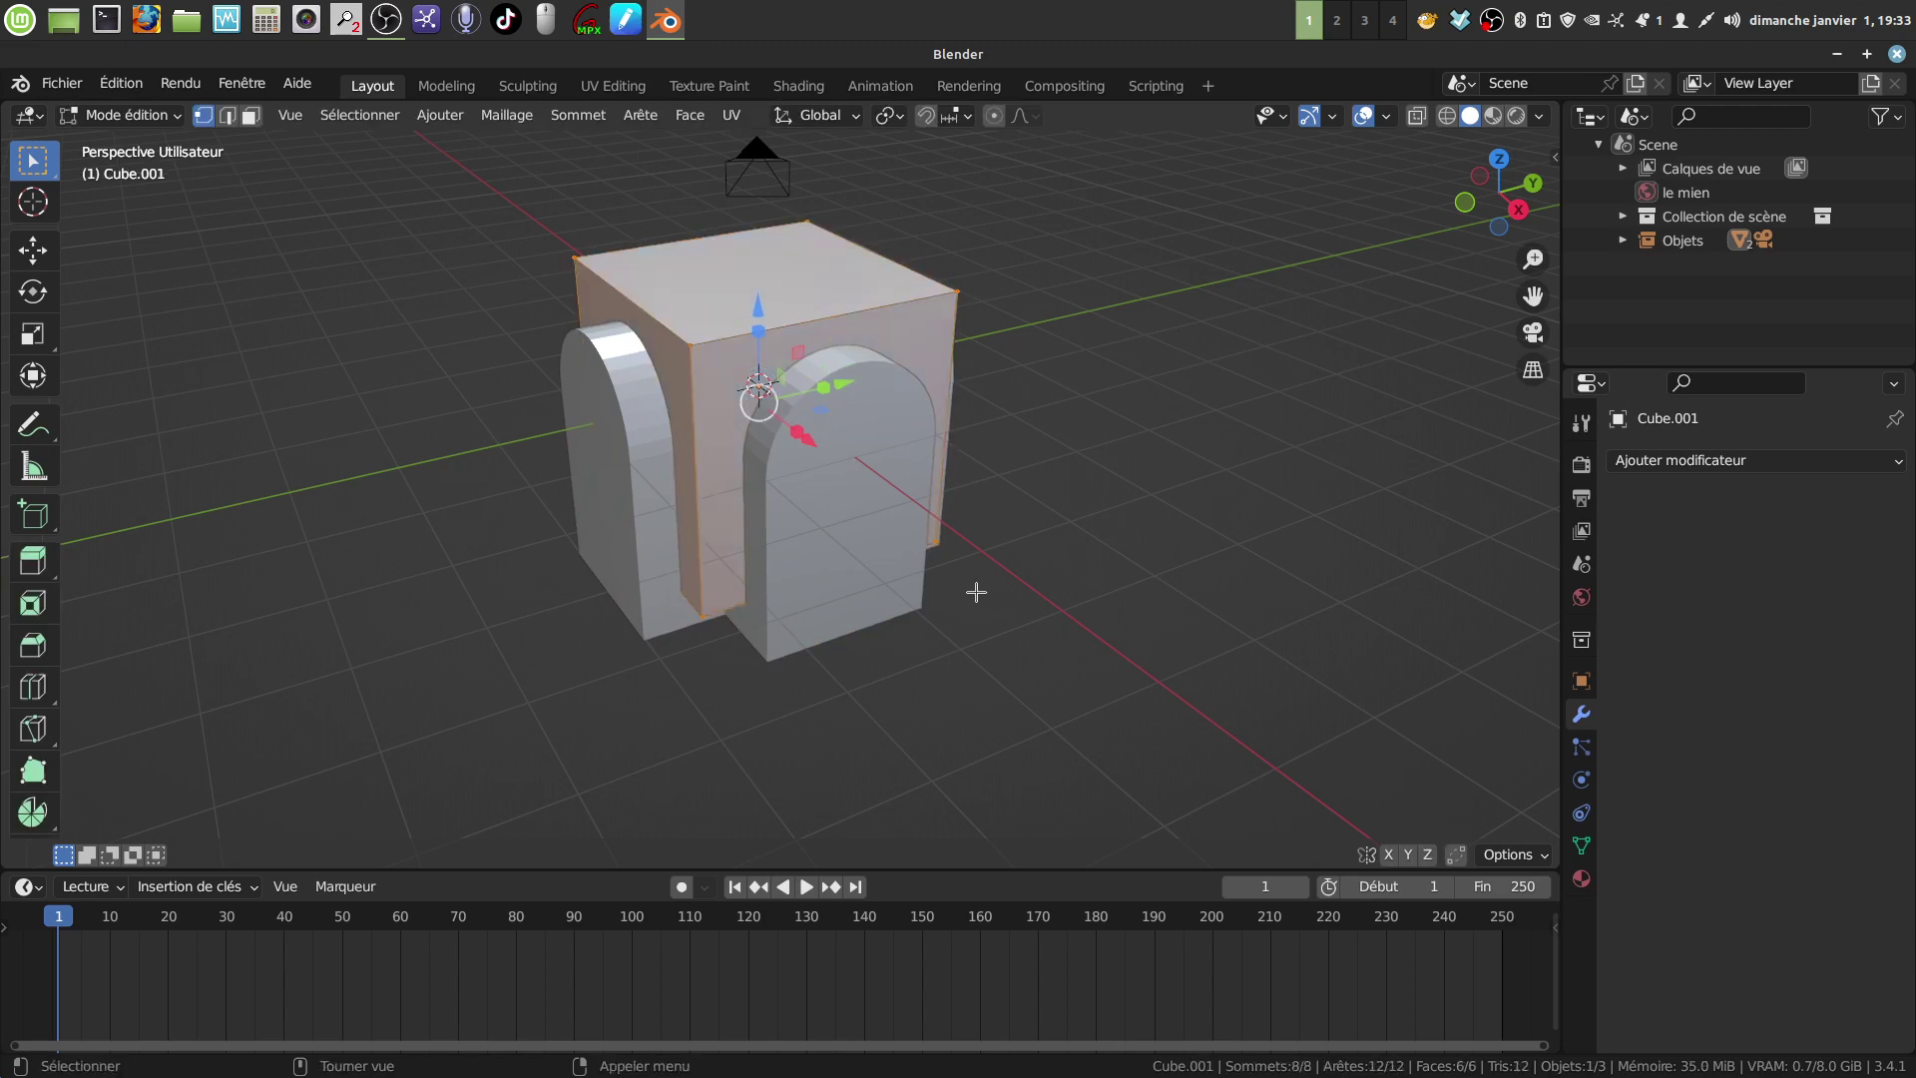
key("ctrl+z")
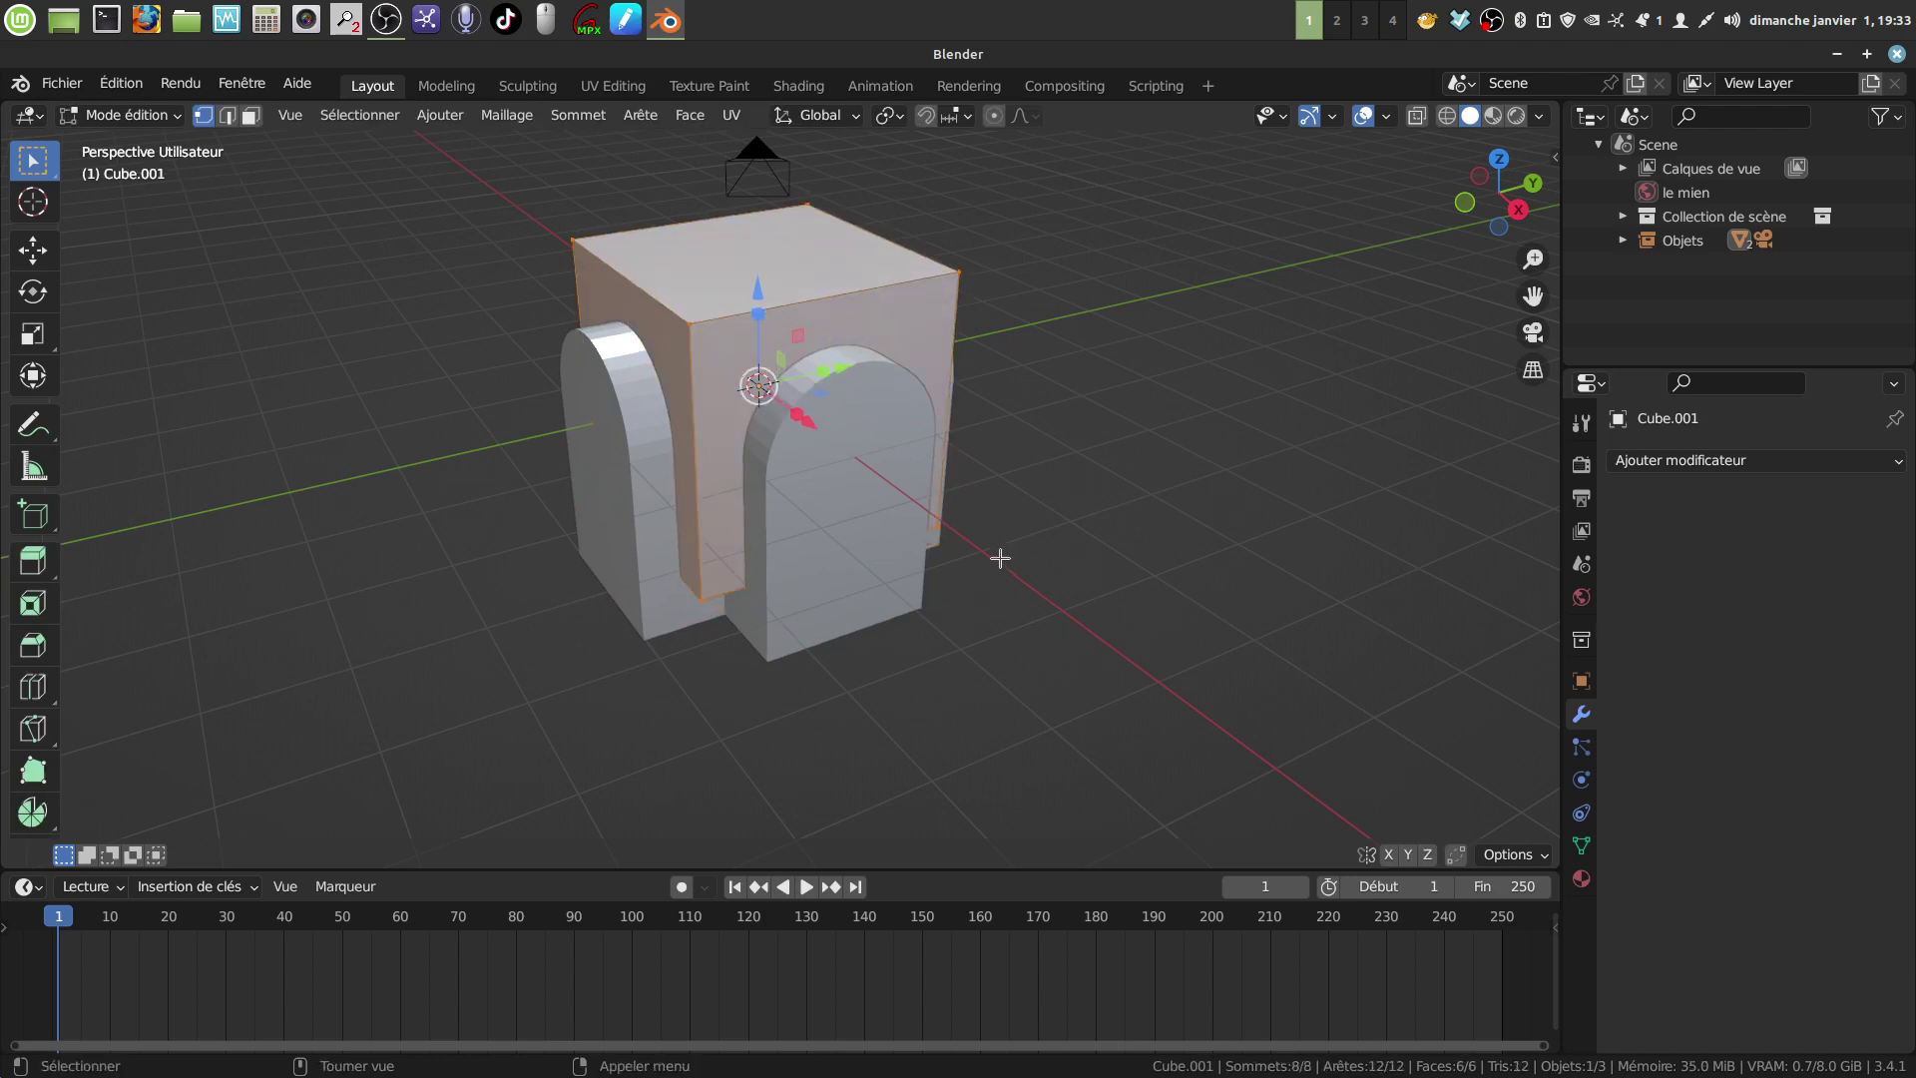
key("ctrl+z")
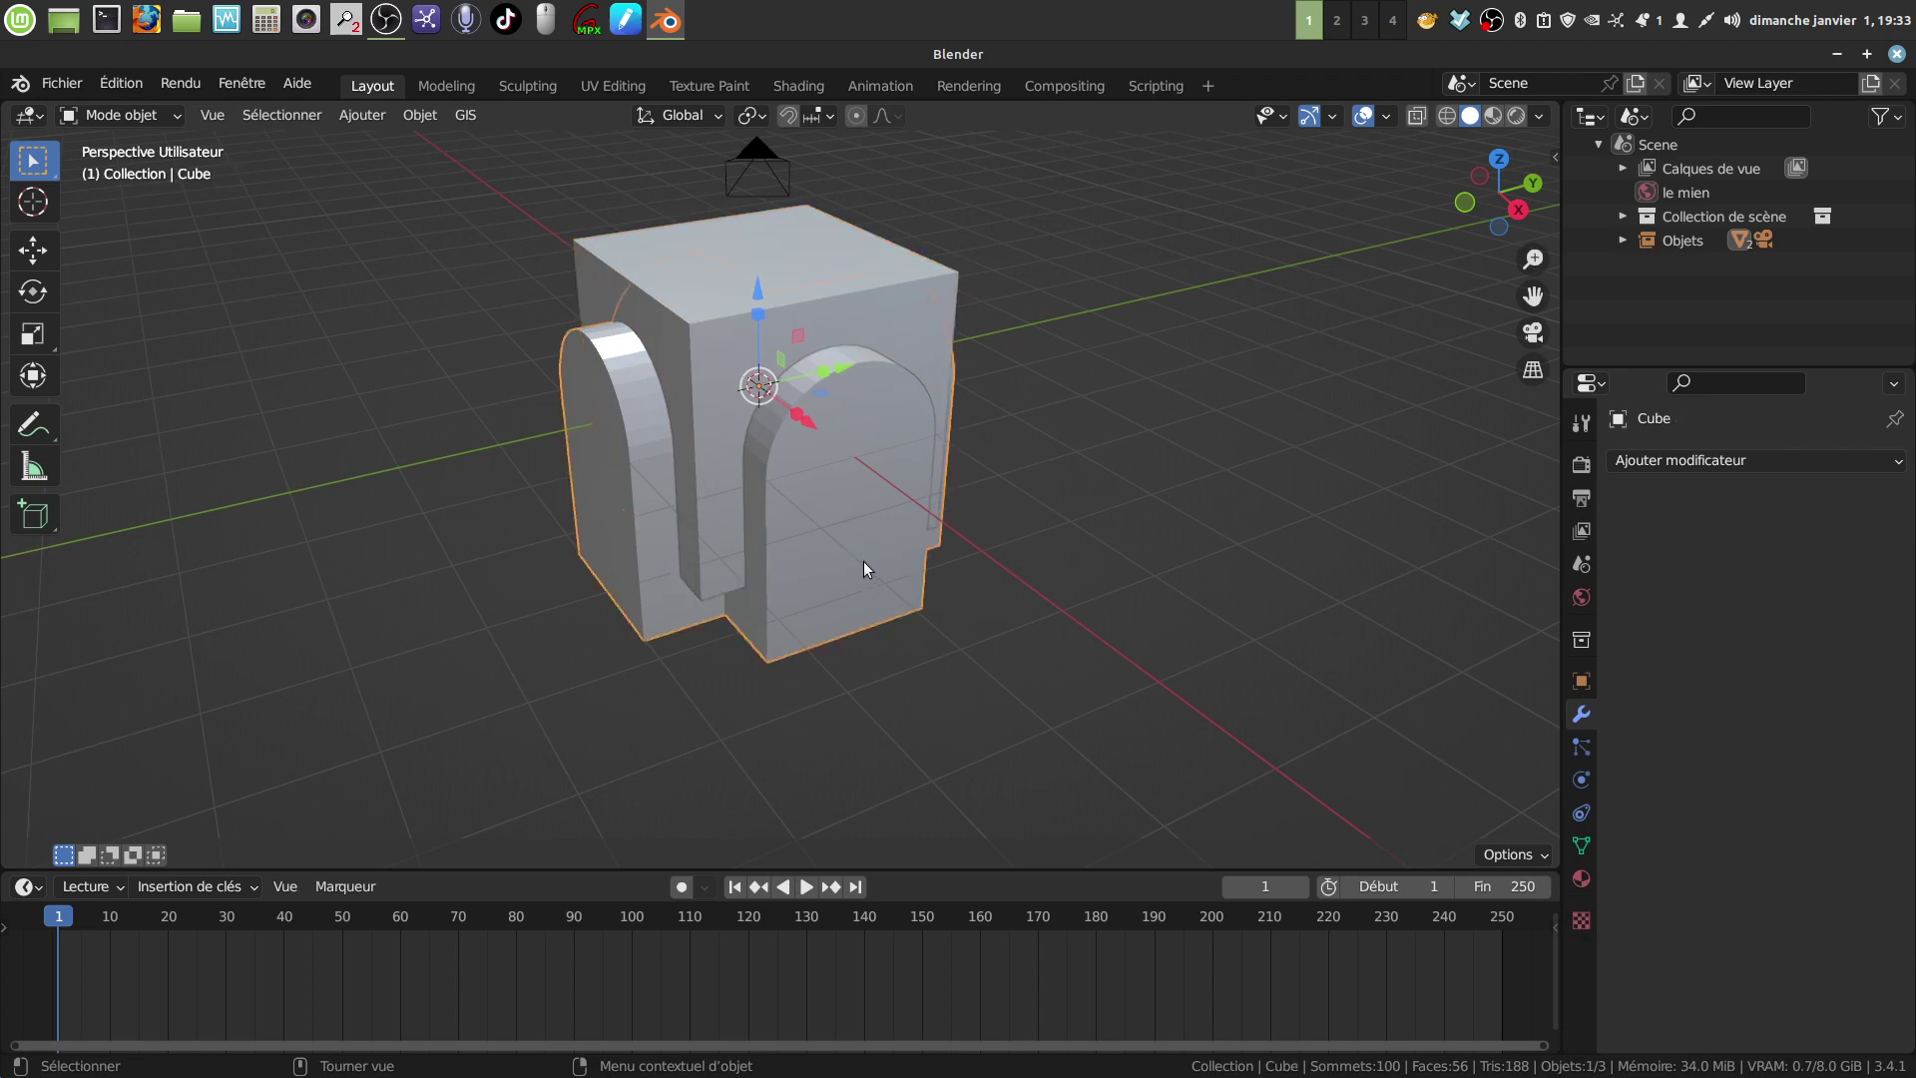
Step: Hide the enclosing cube, Cube.001, in the viewport
left_click(914, 330)
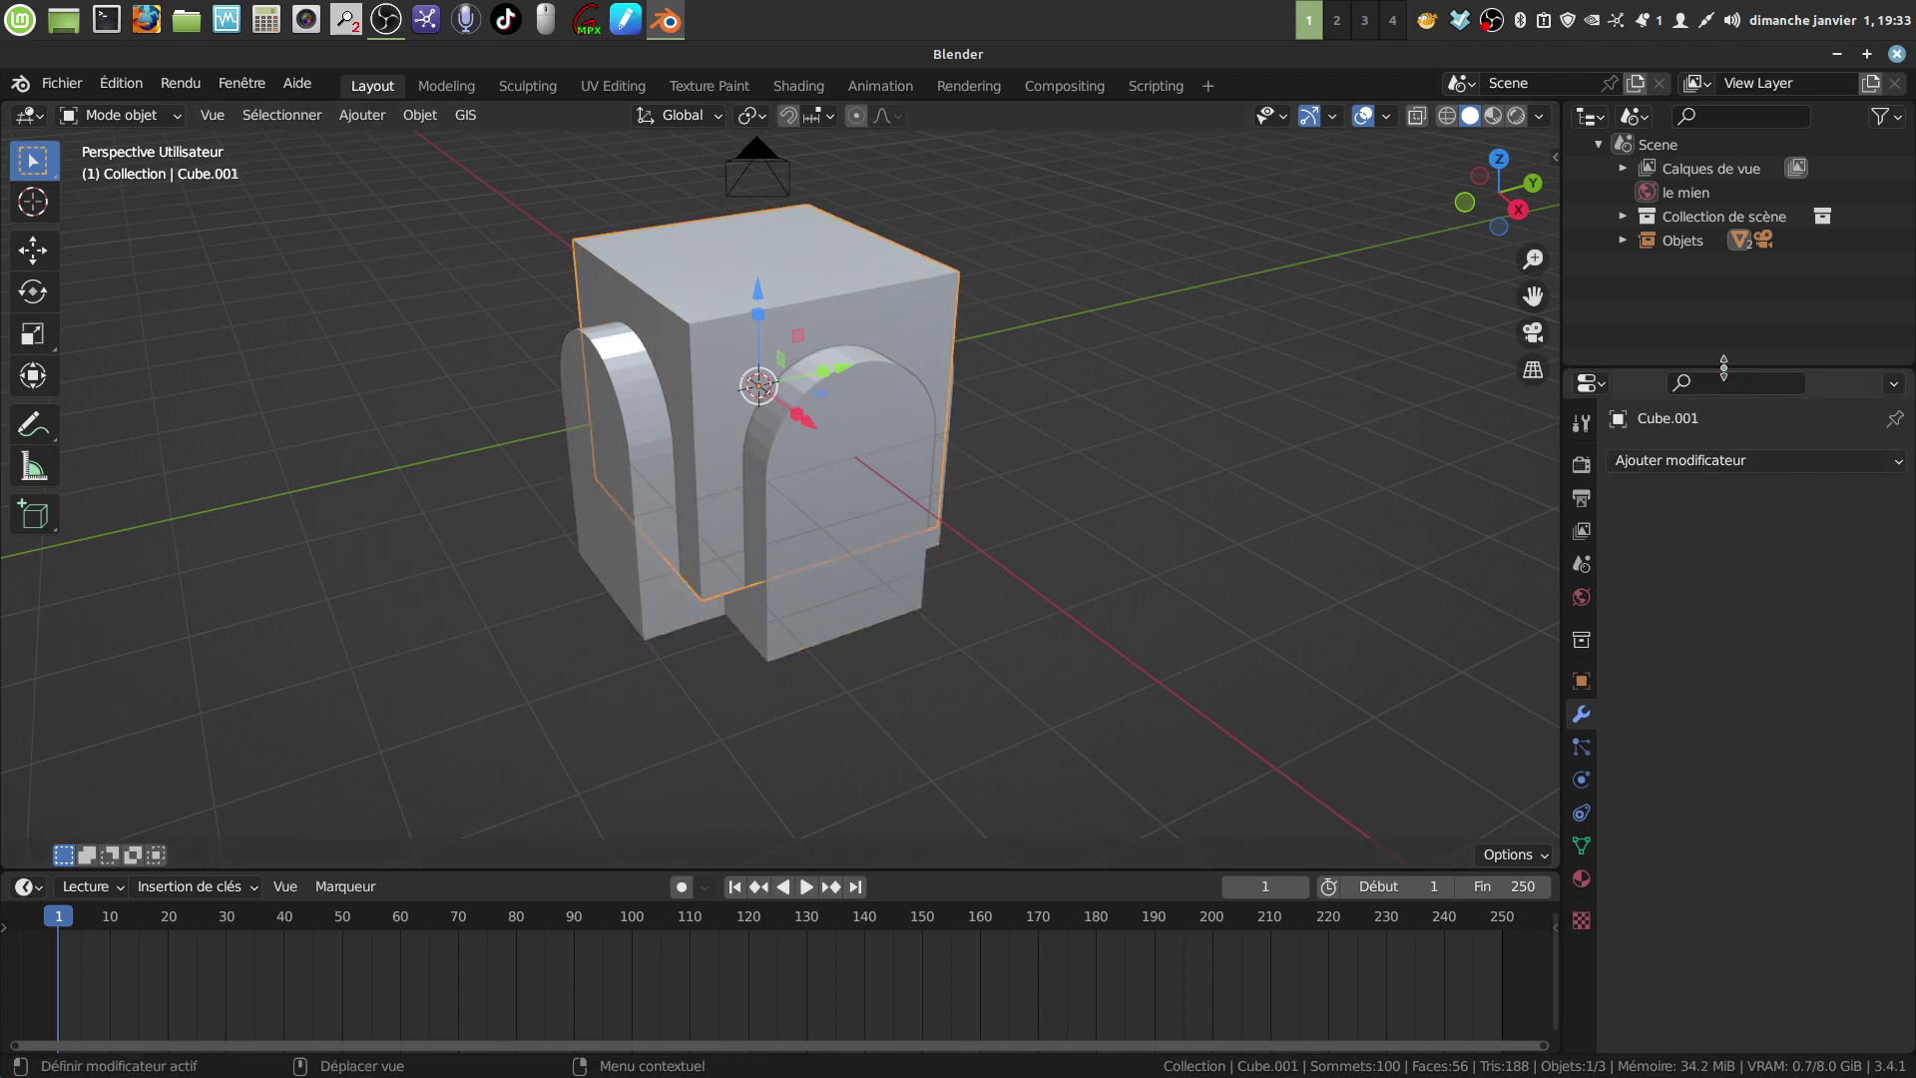
left_click(1624, 241)
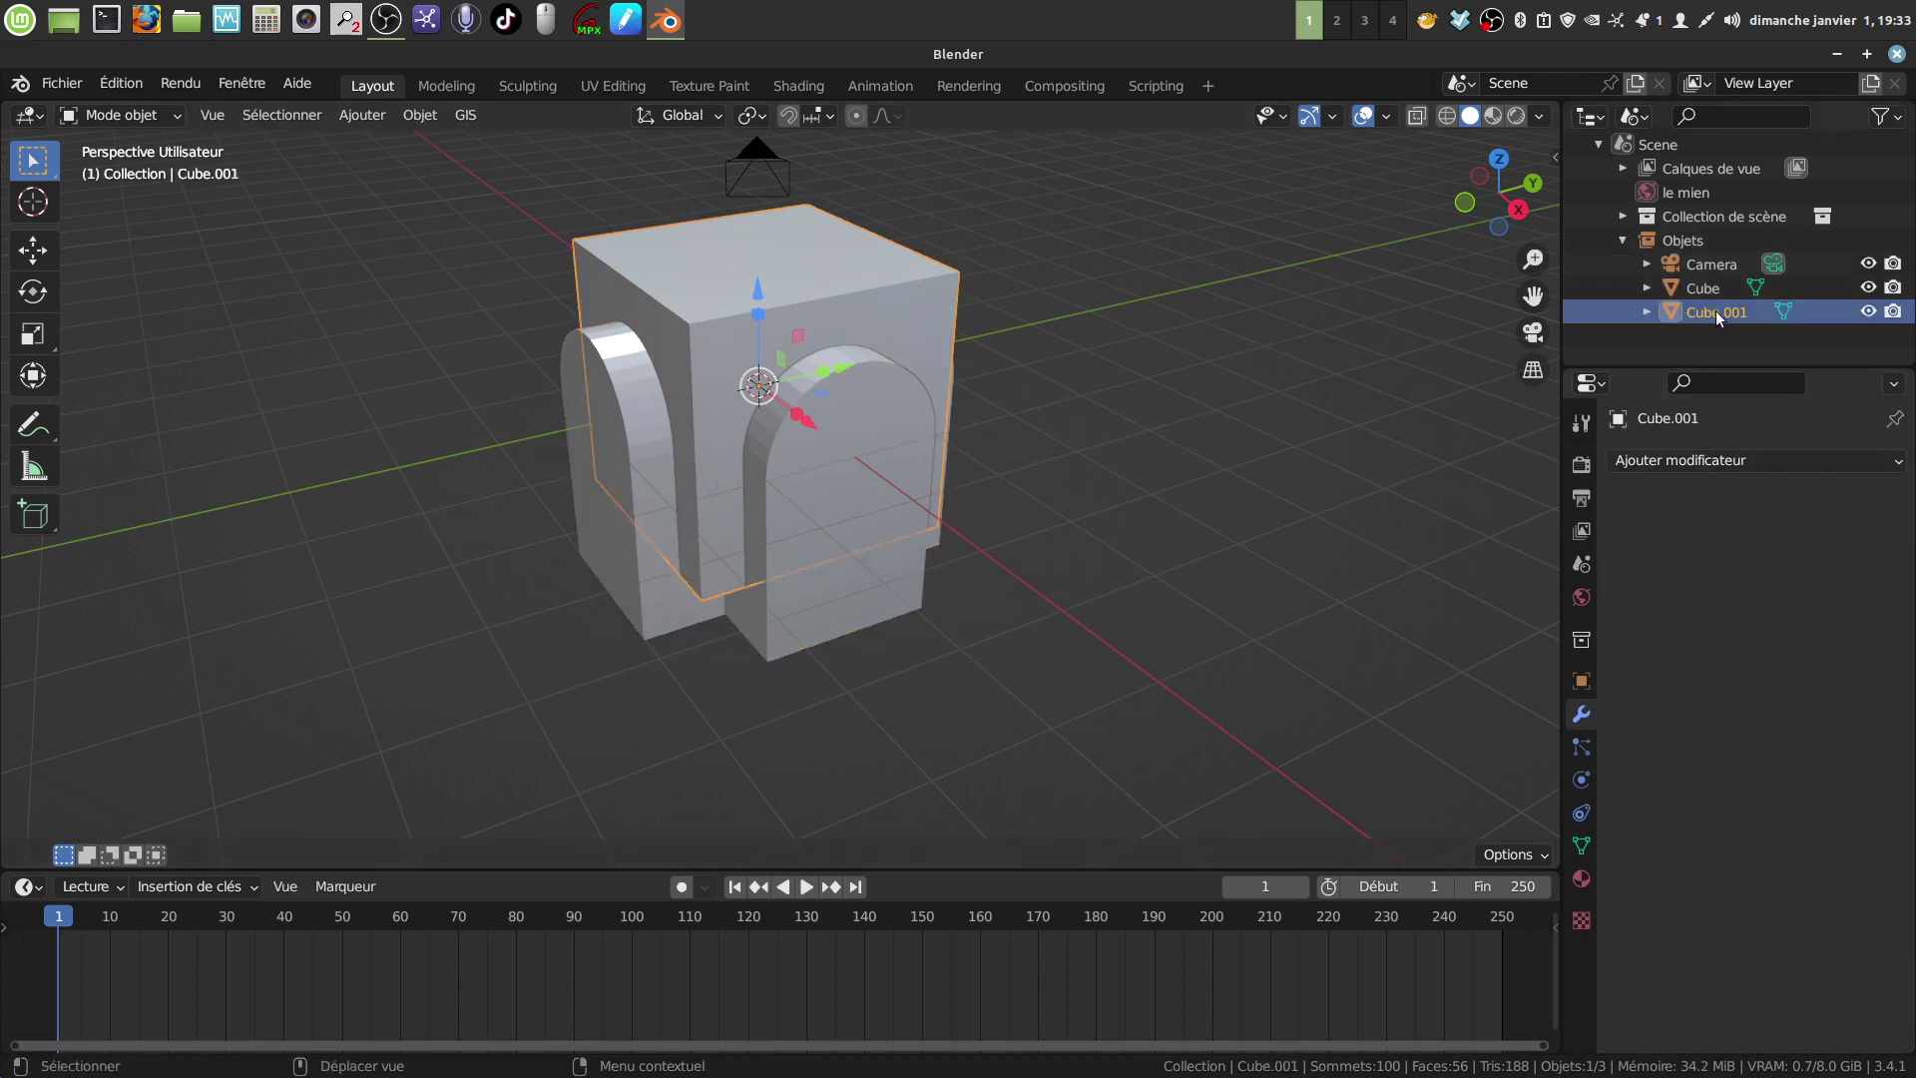
left_click(1866, 311)
Step: Separate the barrel vault running along the X axis from the joined vault mesh into its own object
left_click(878, 440)
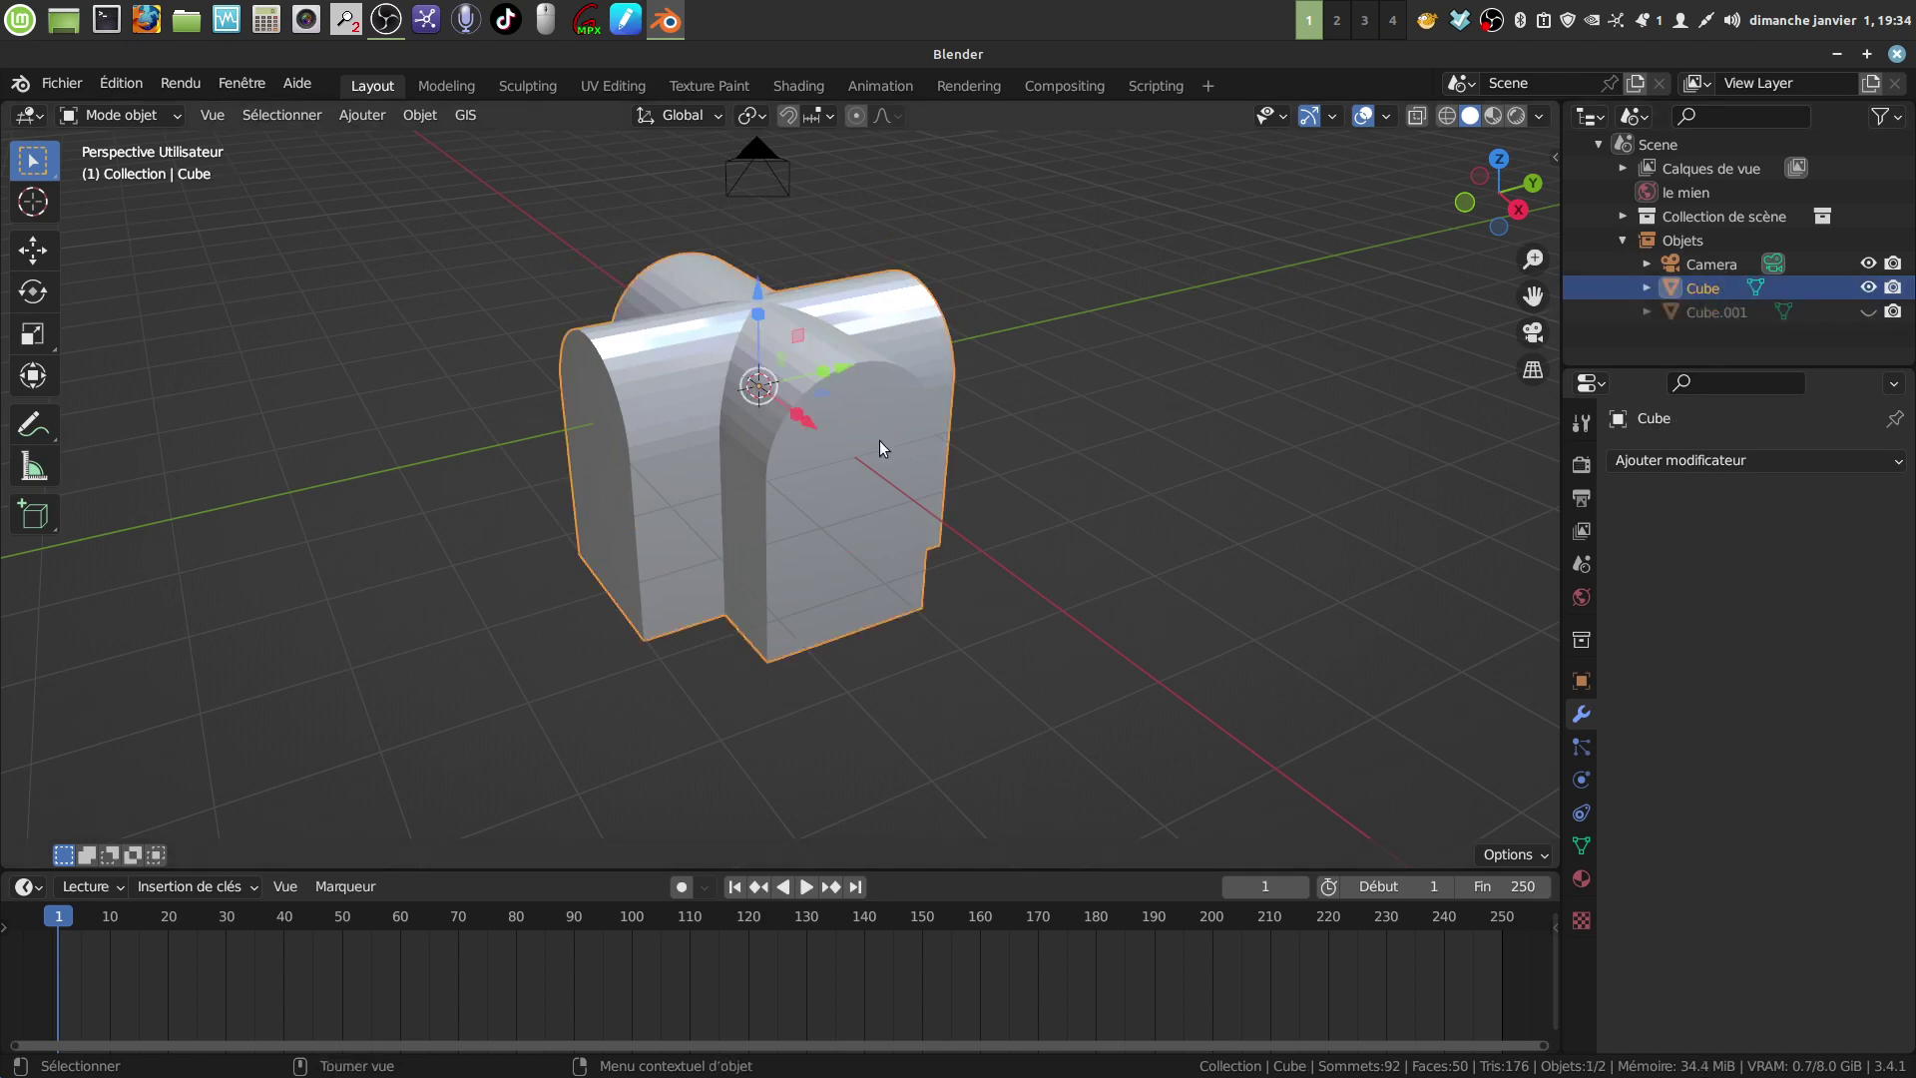
key("Tab")
middle_click_drag(878, 440, 855, 519)
scroll(872, 649, "up", 2)
key("Tab")
key("Tab")
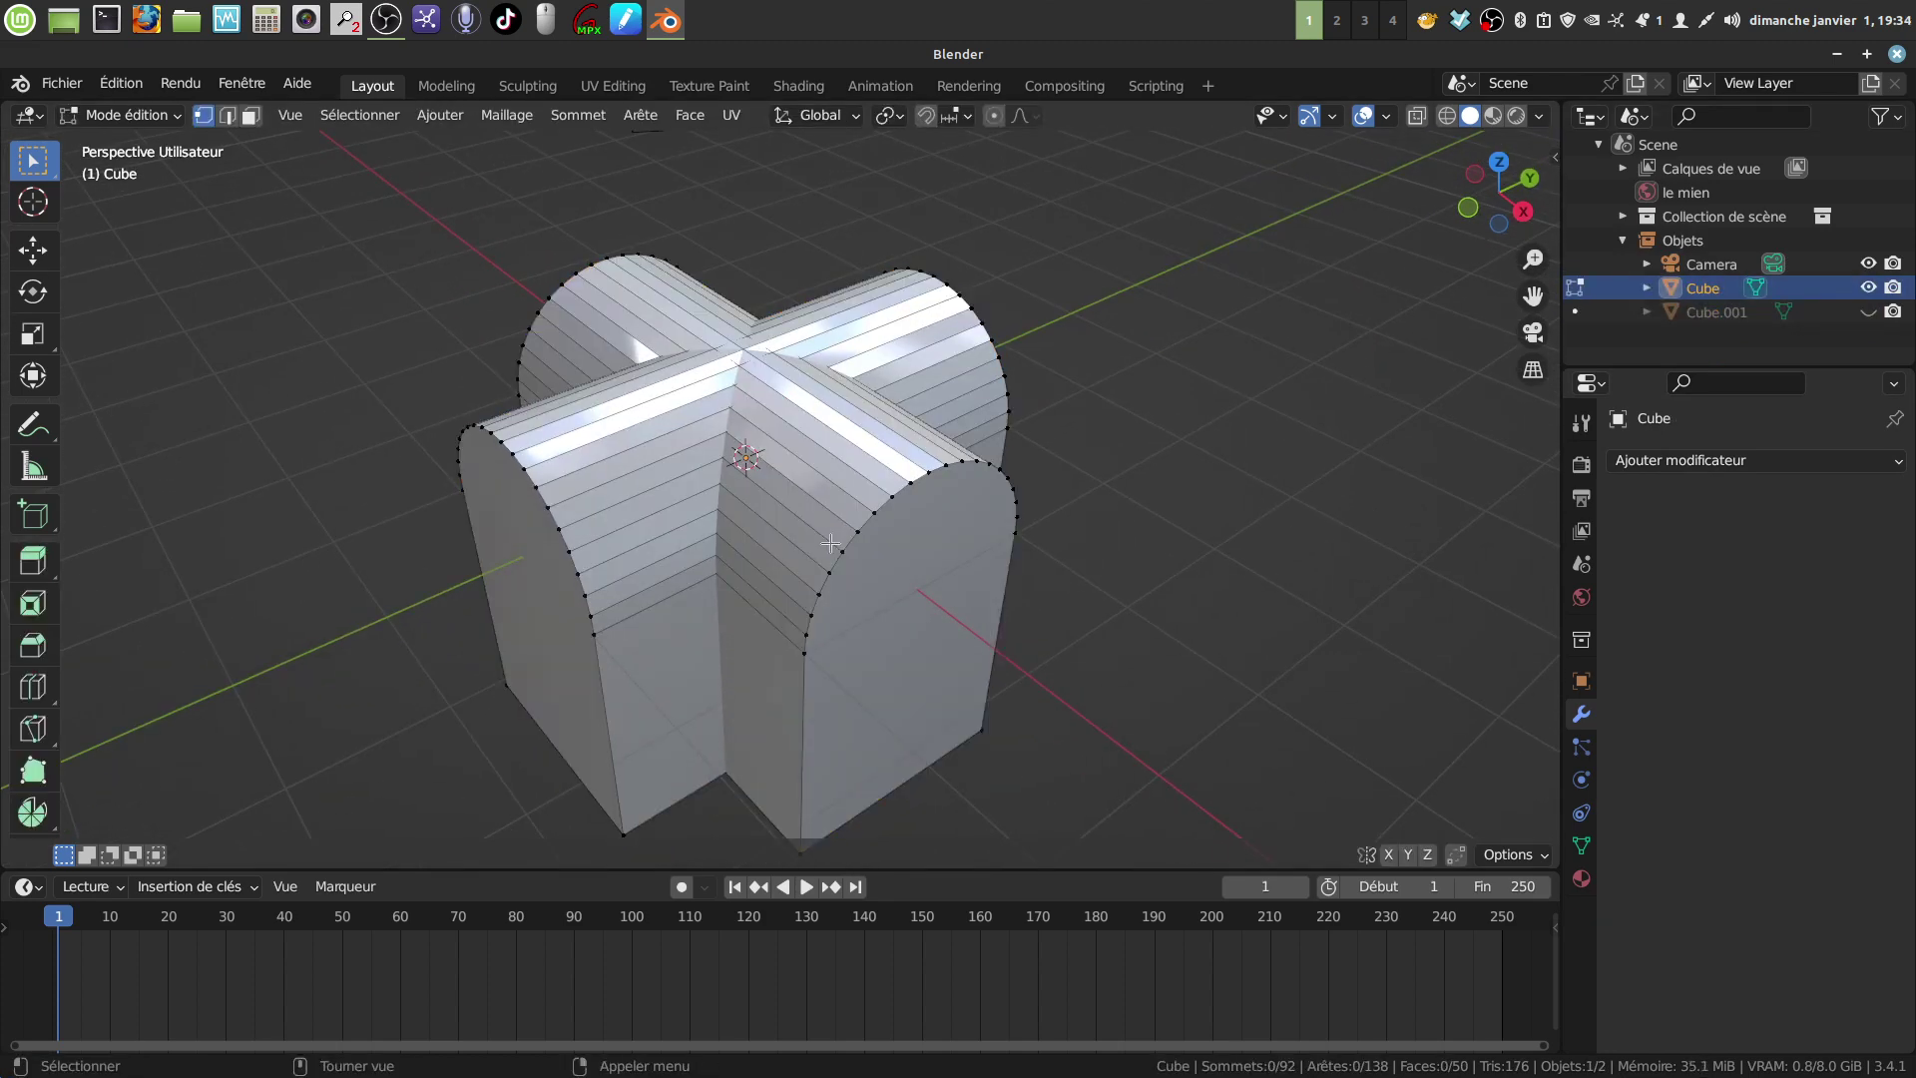
left_click(855, 542, "alt")
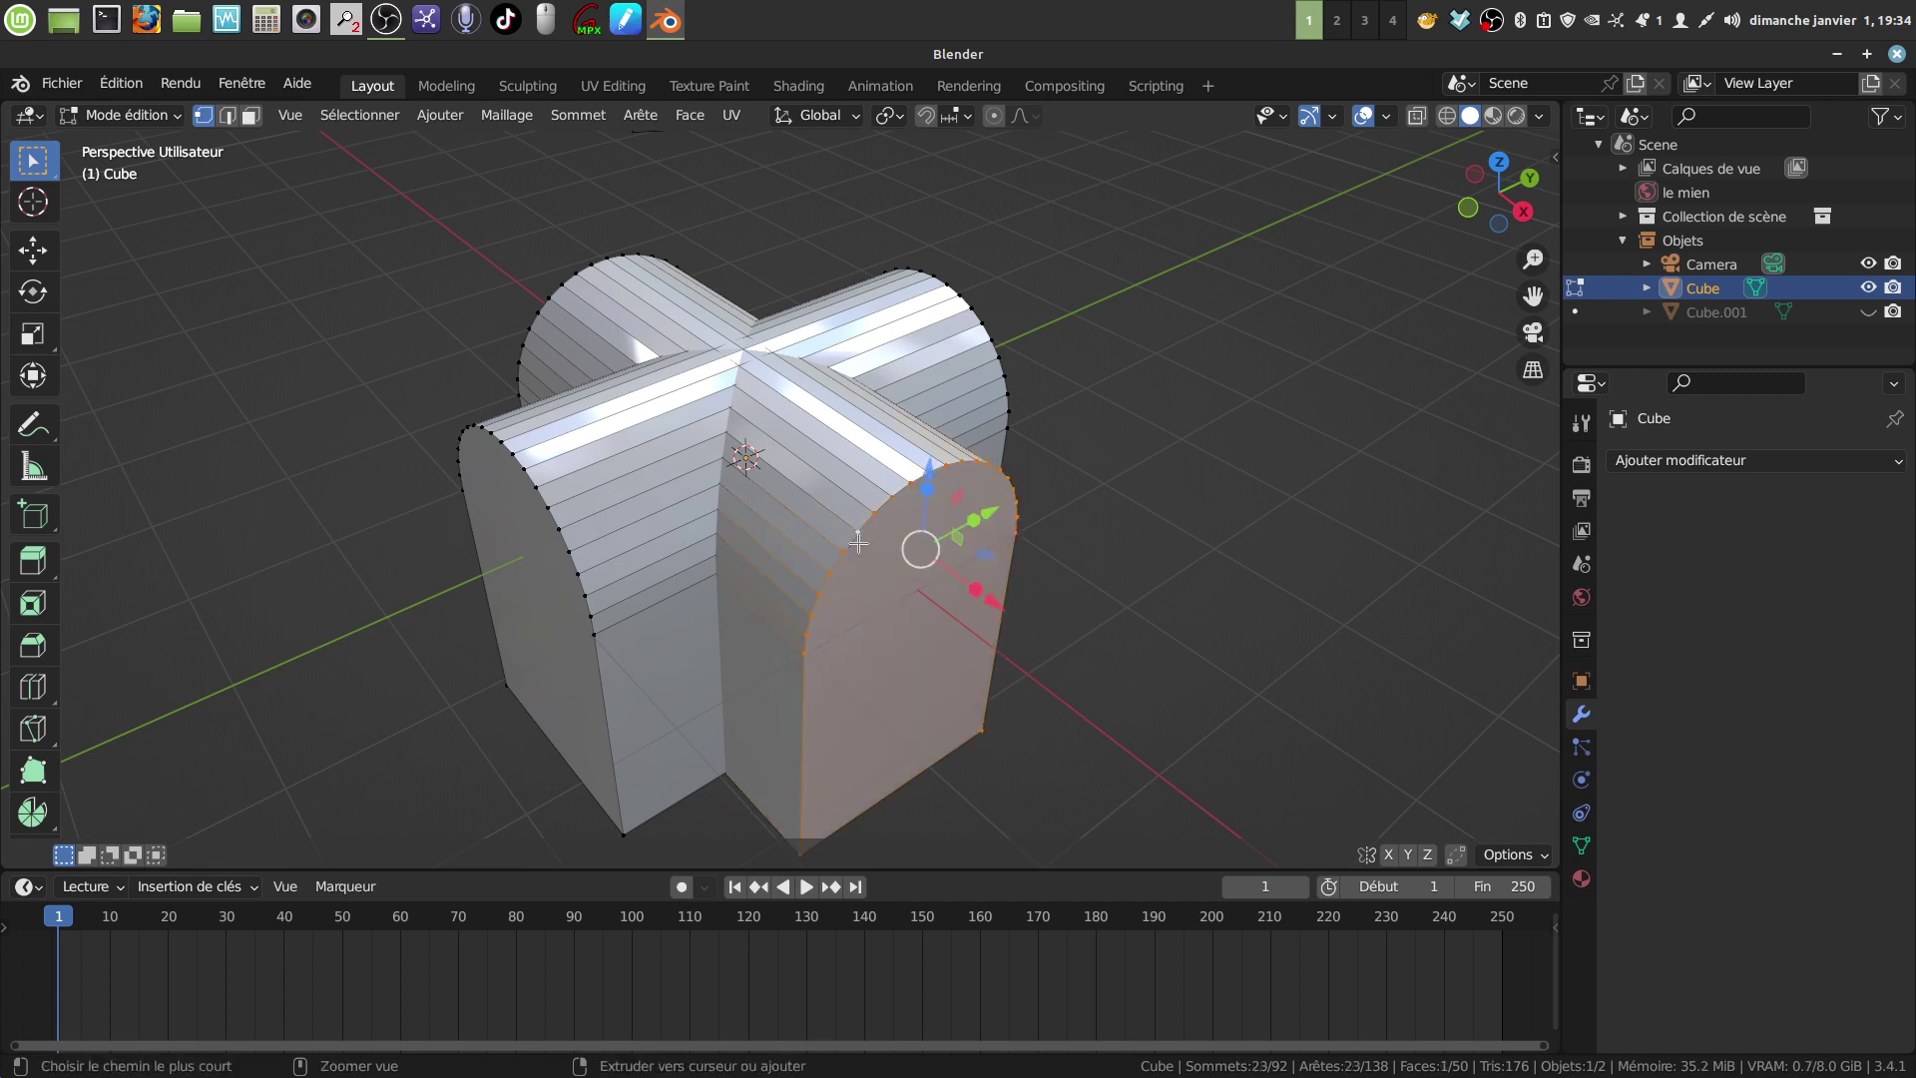
key("ctrl+l")
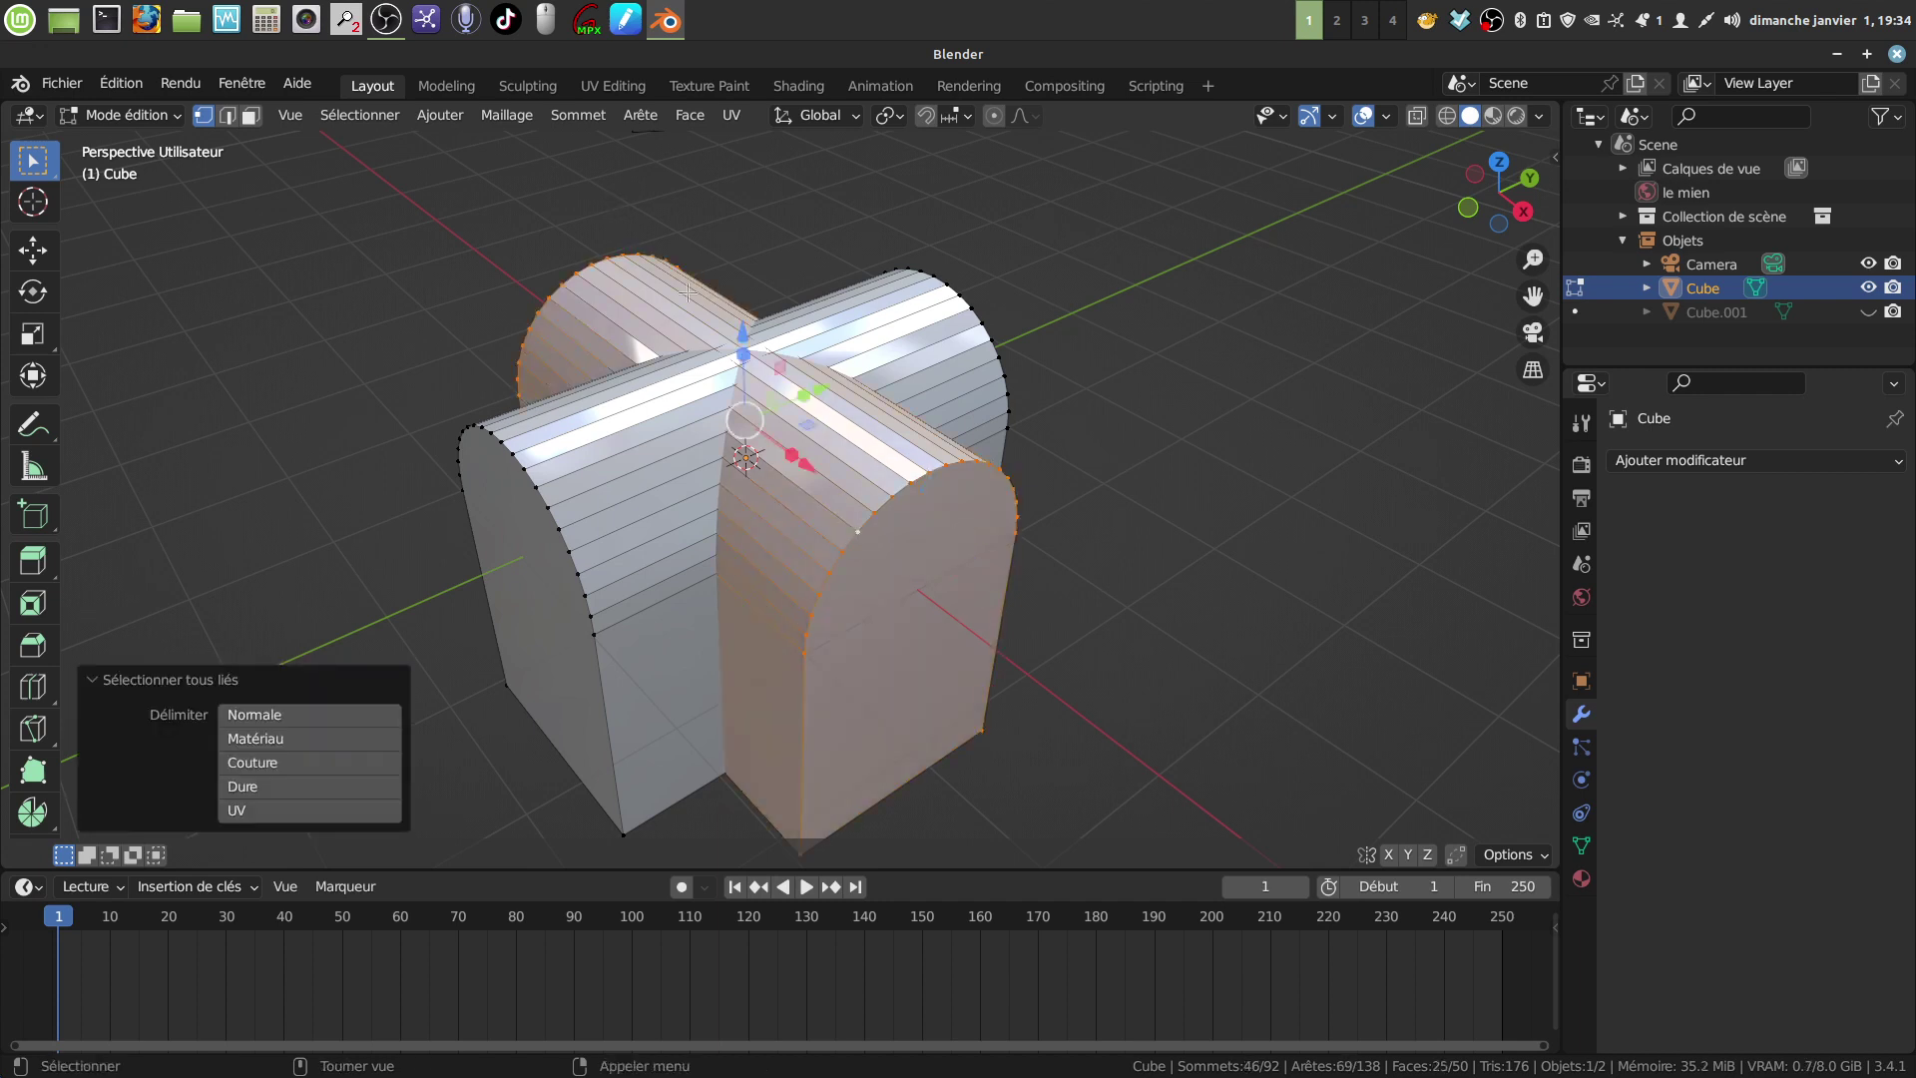
key("p")
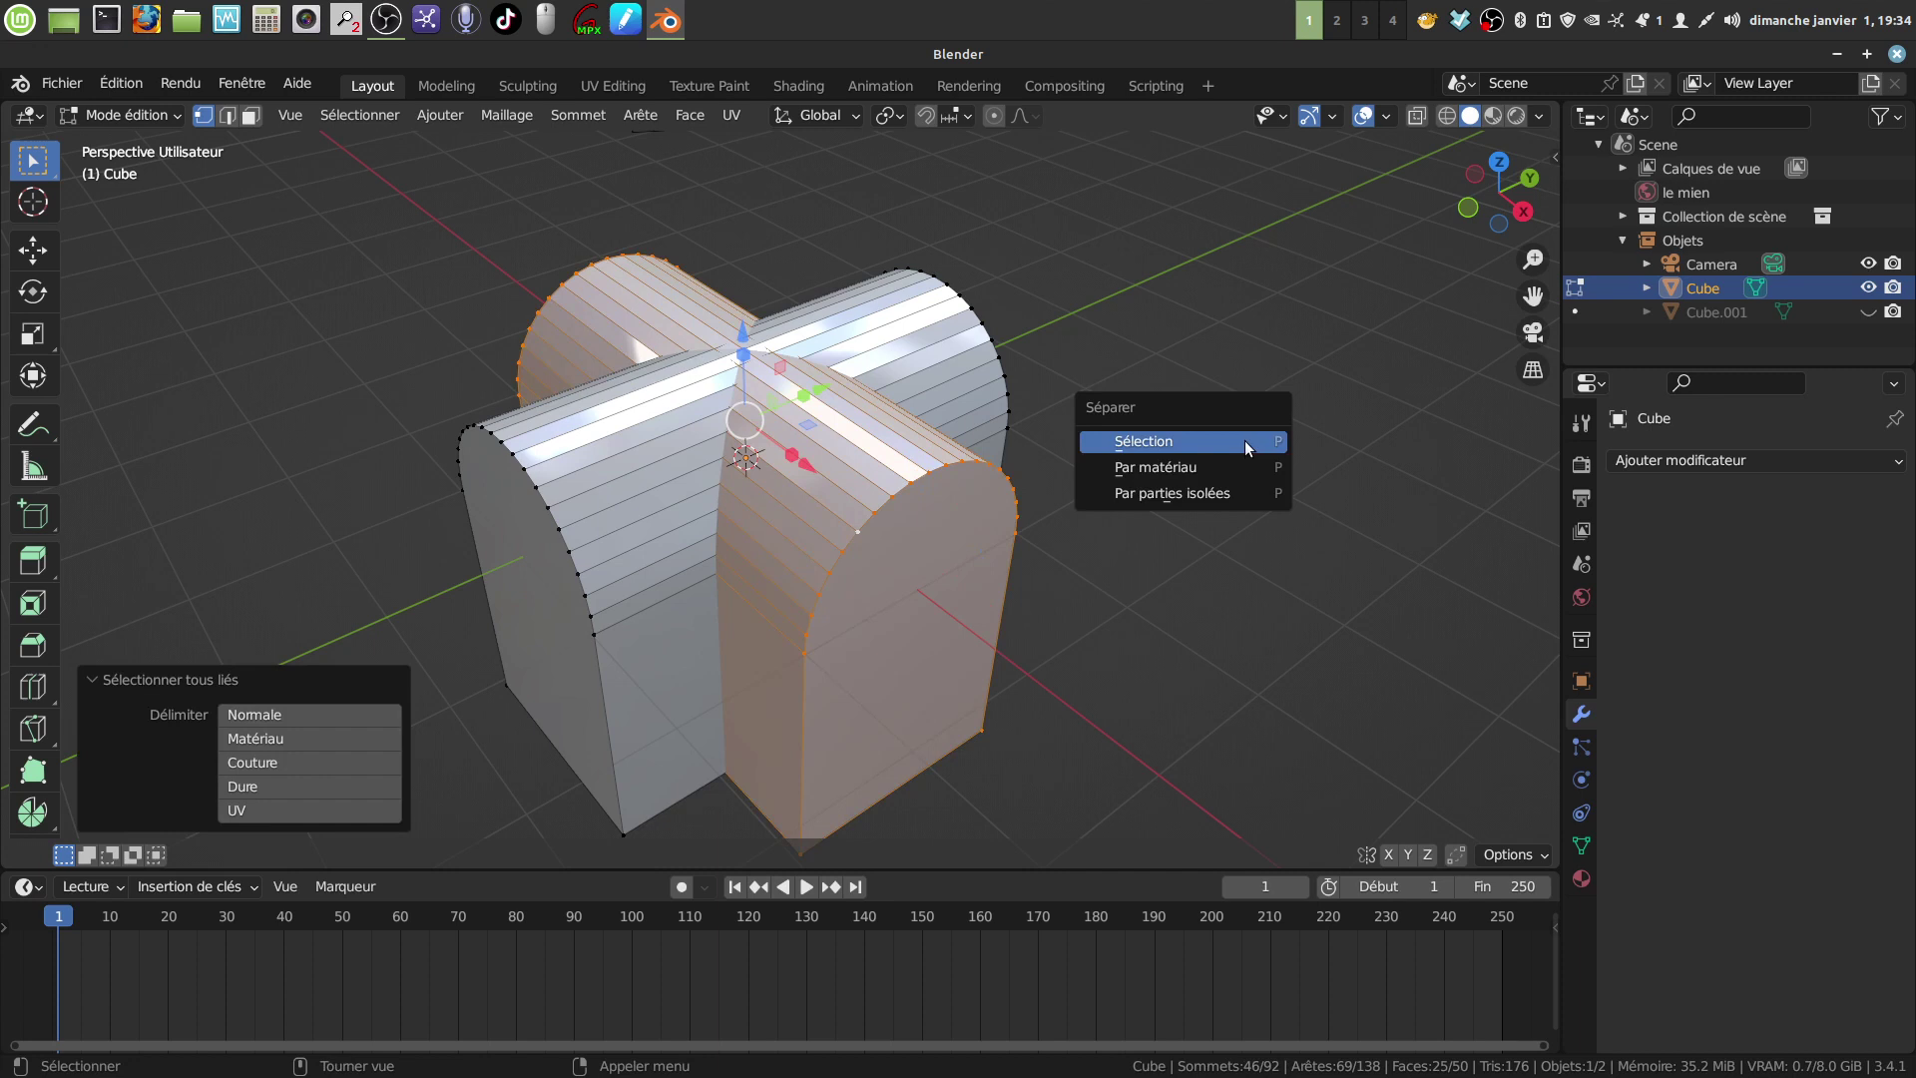
left_click(1243, 440)
key("Tab")
left_click(1093, 561)
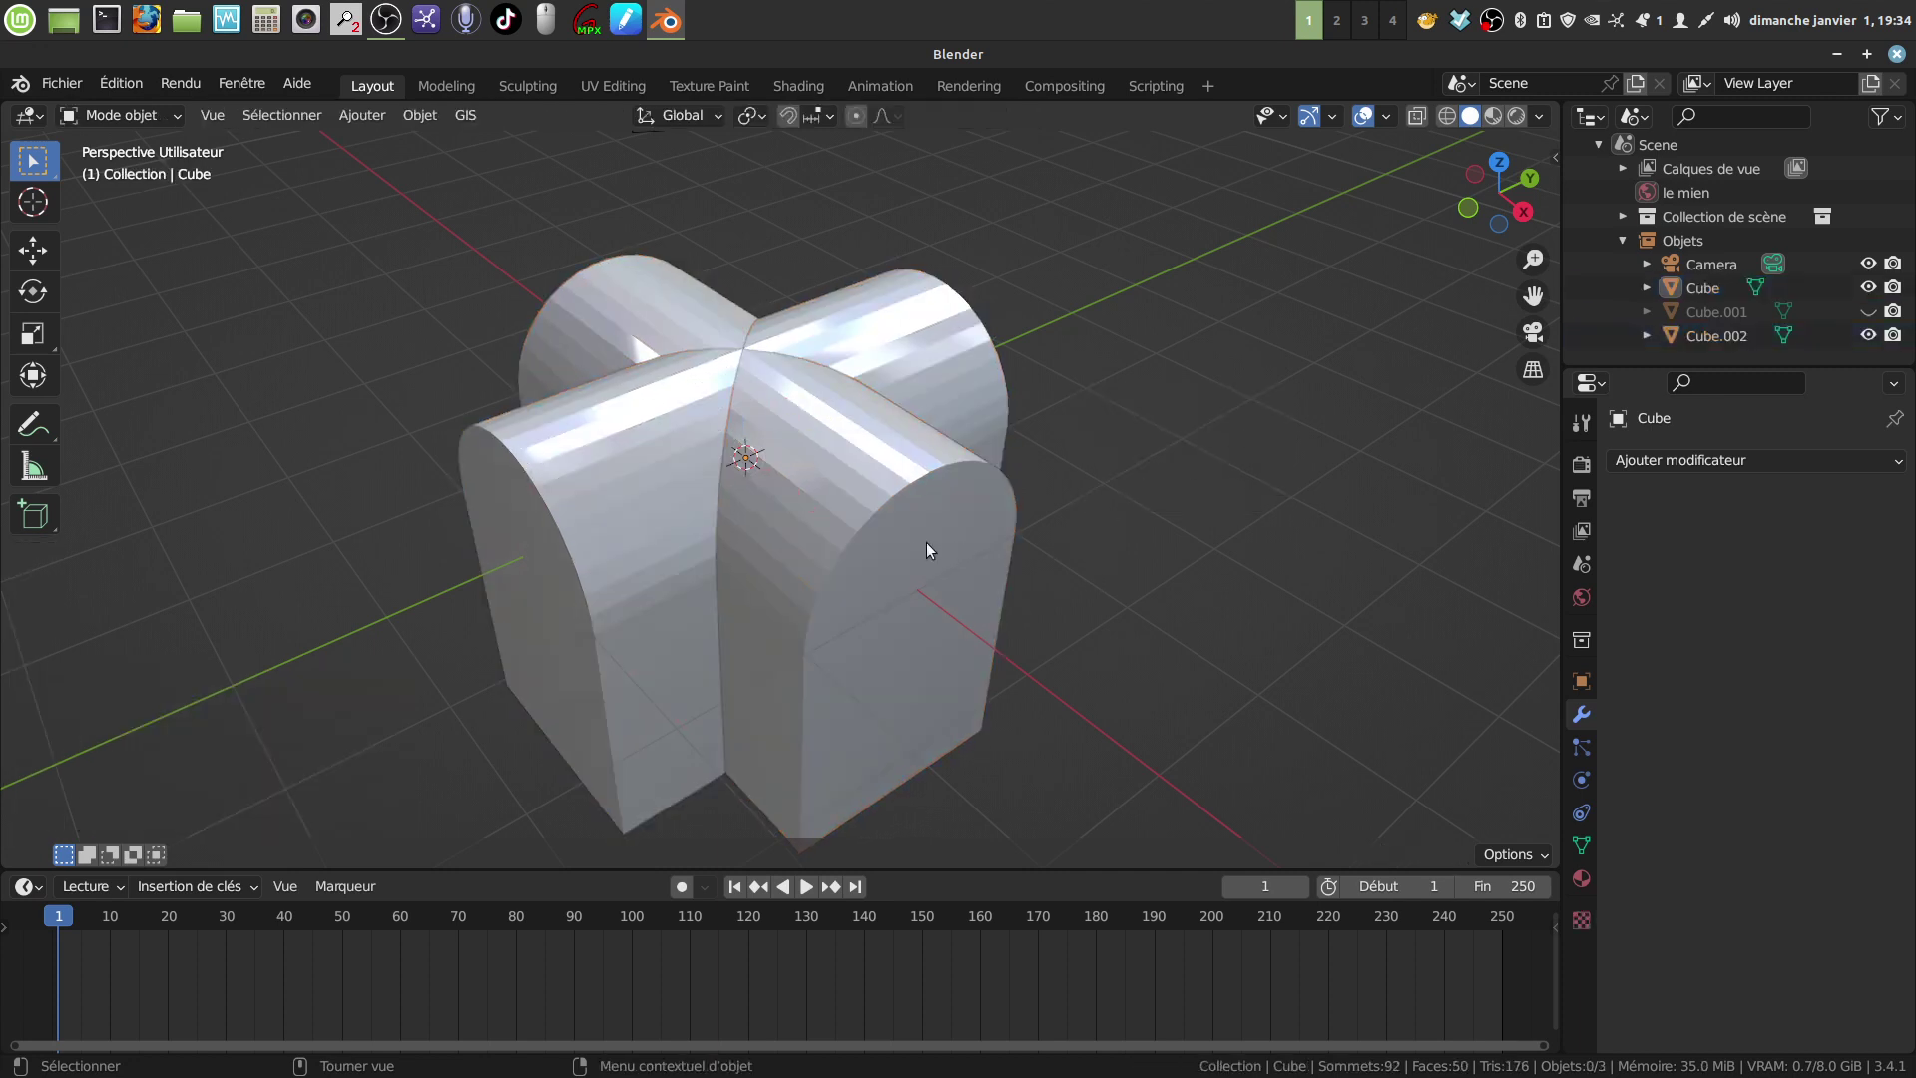
Step: Unite the two barrel vaults with a Boolean union using the Rapide solver and apply the modifier
left_click(913, 545)
middle_click_drag(913, 545, 906, 375)
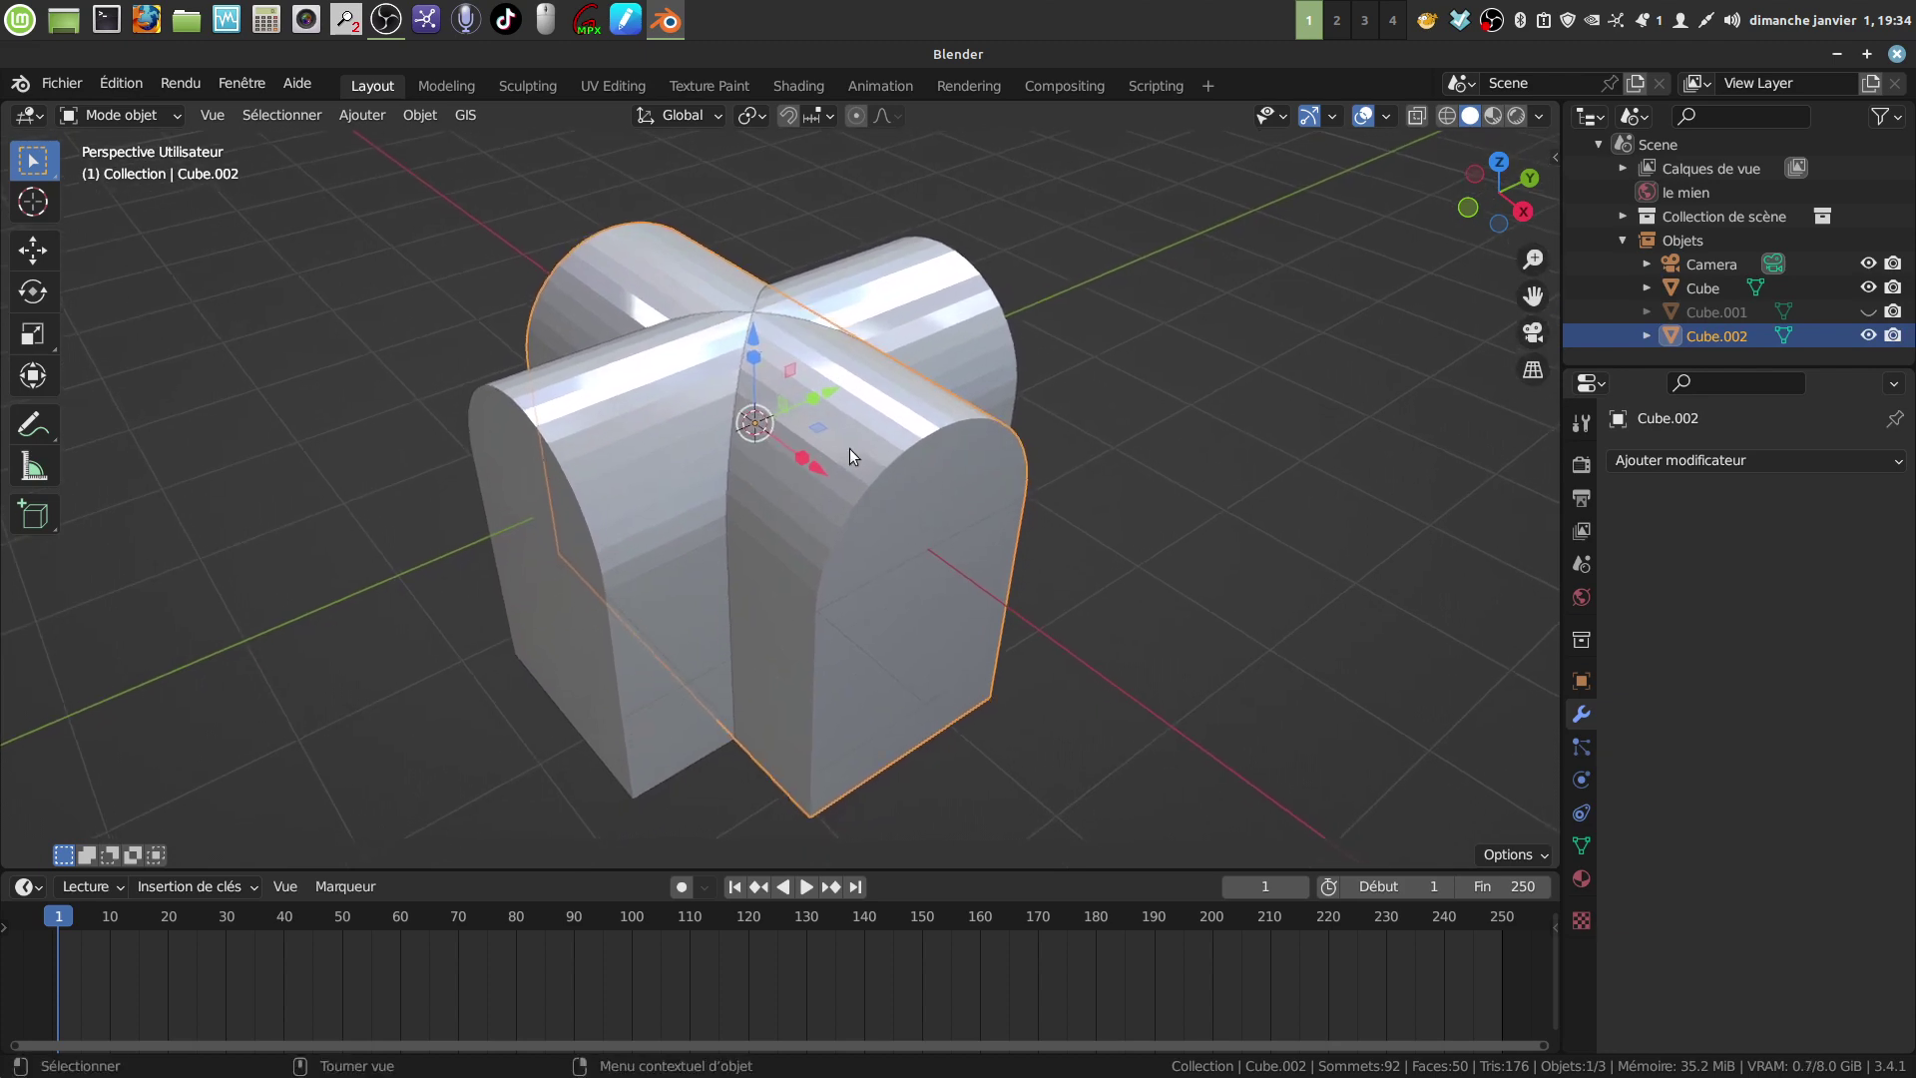
middle_click_drag(847, 445, 864, 499)
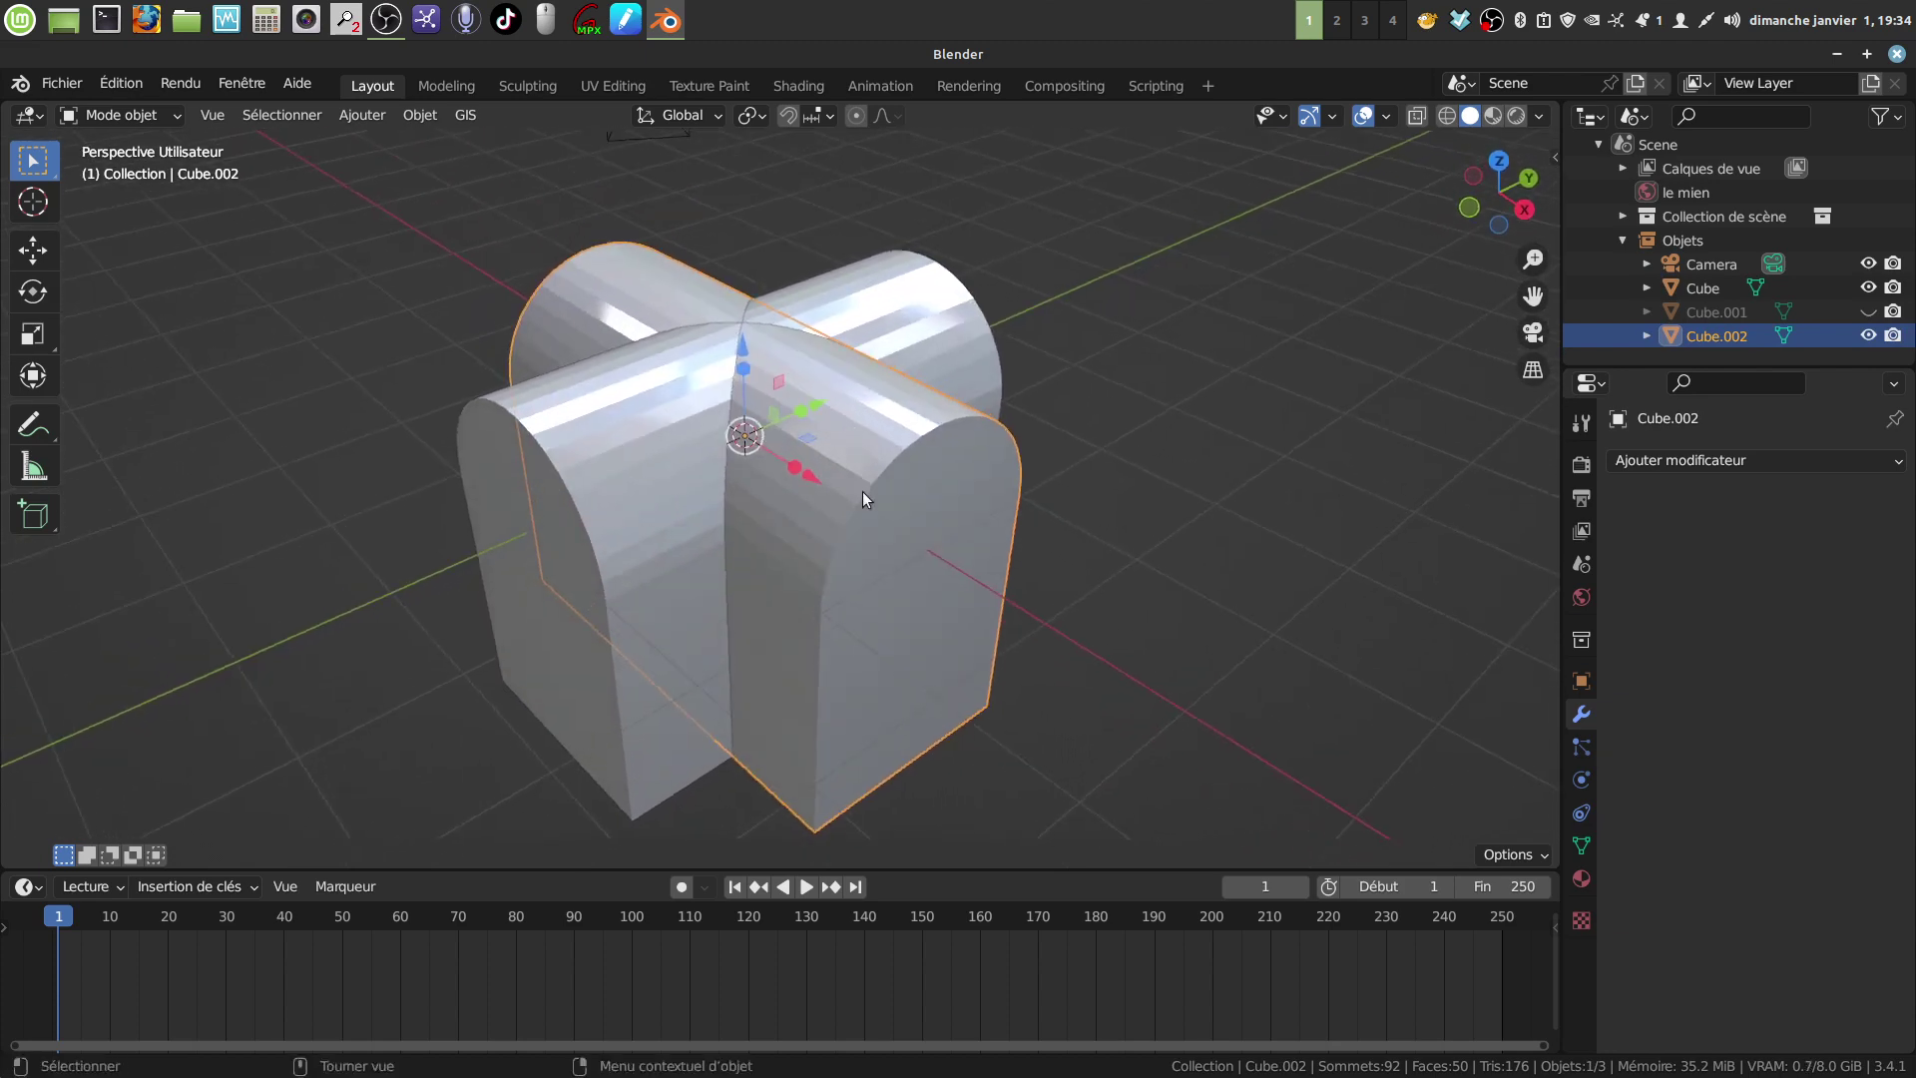
left_click(604, 452, "shift")
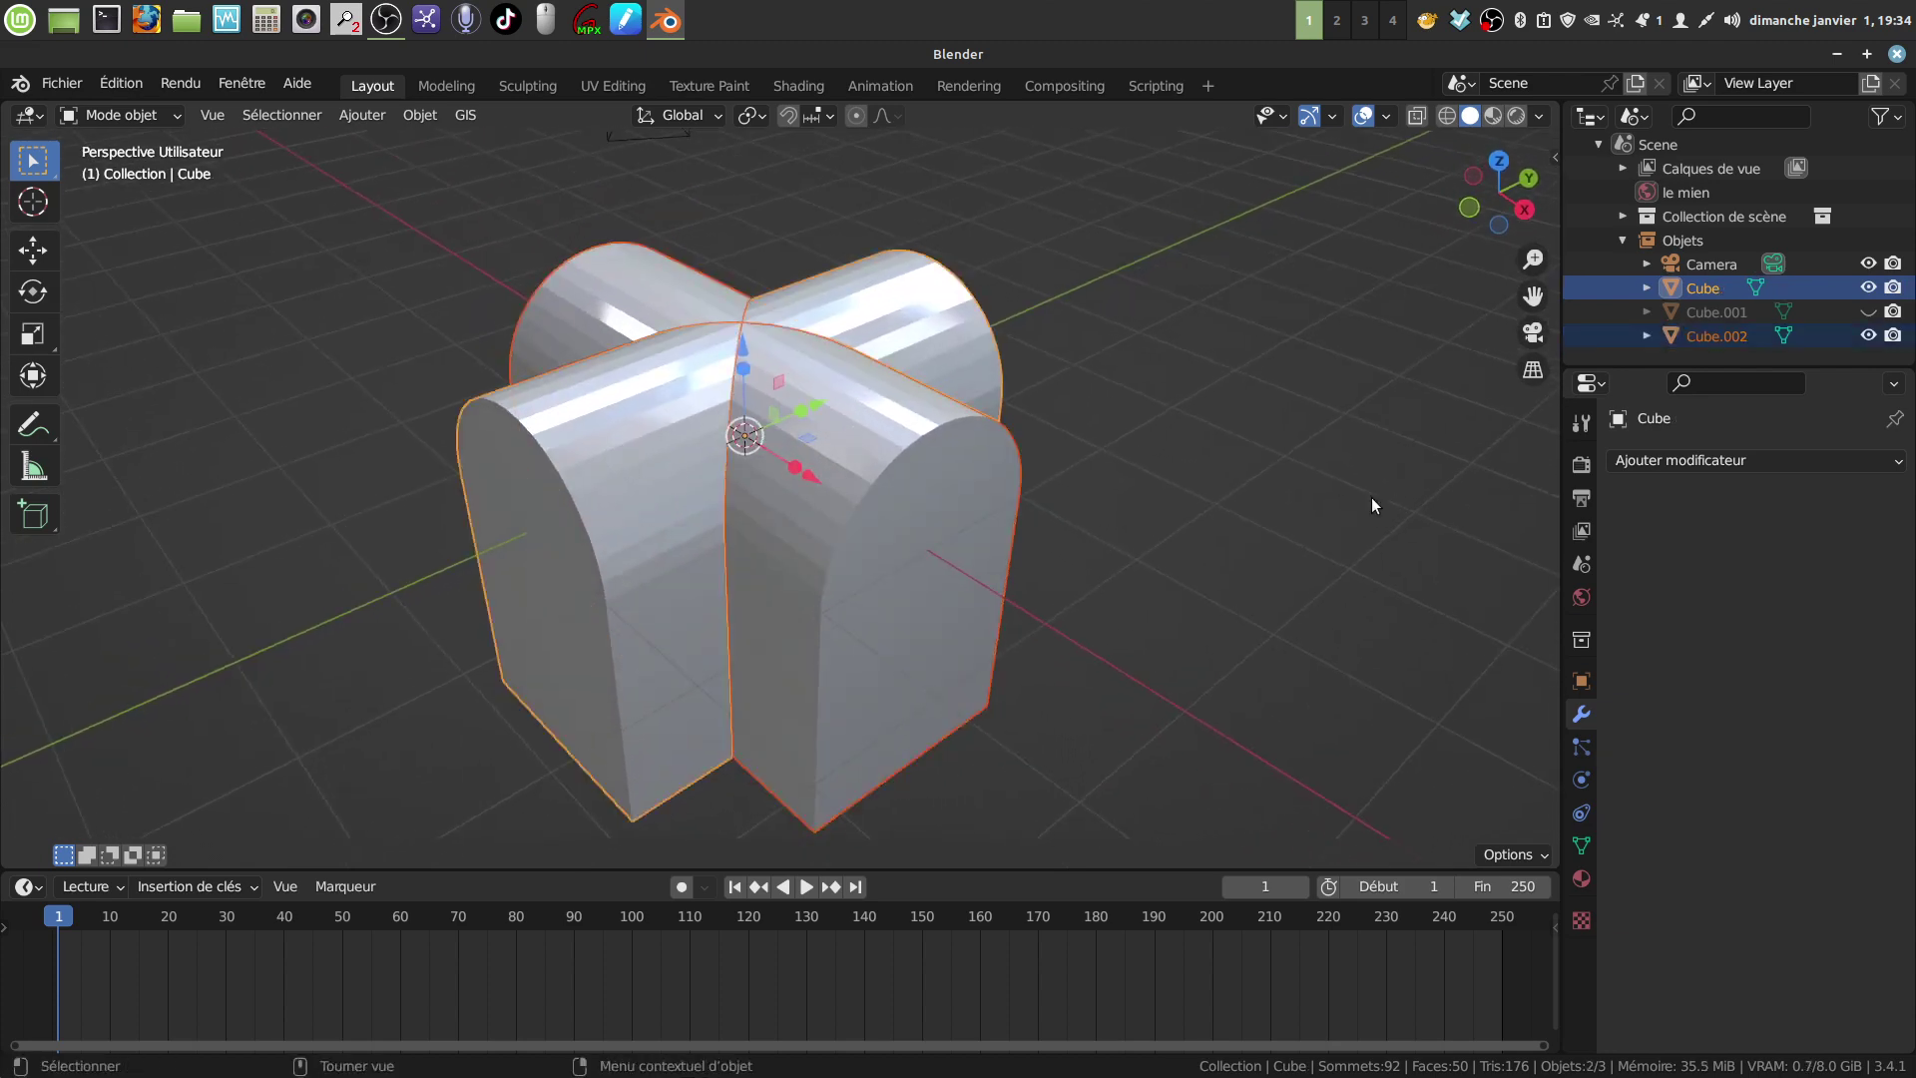
key("ctrl+KP_Add")
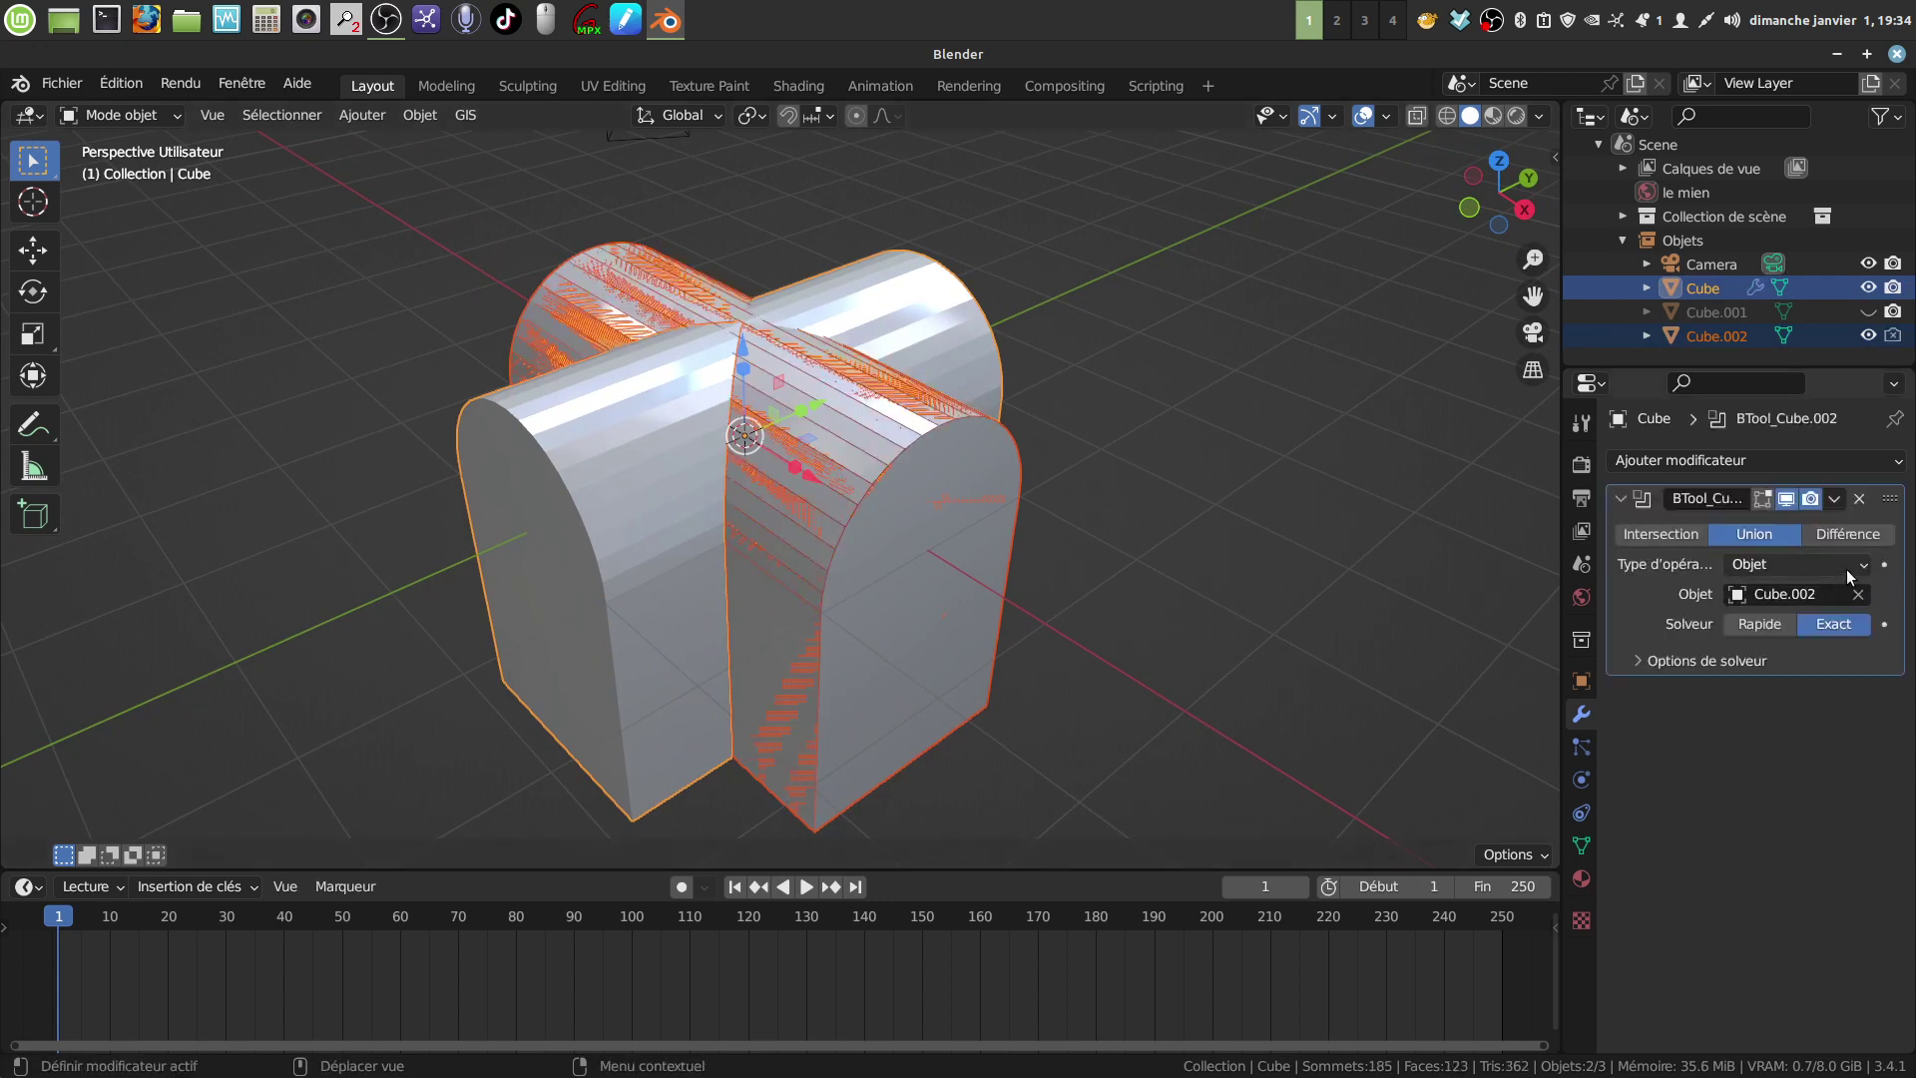
left_click(1758, 626)
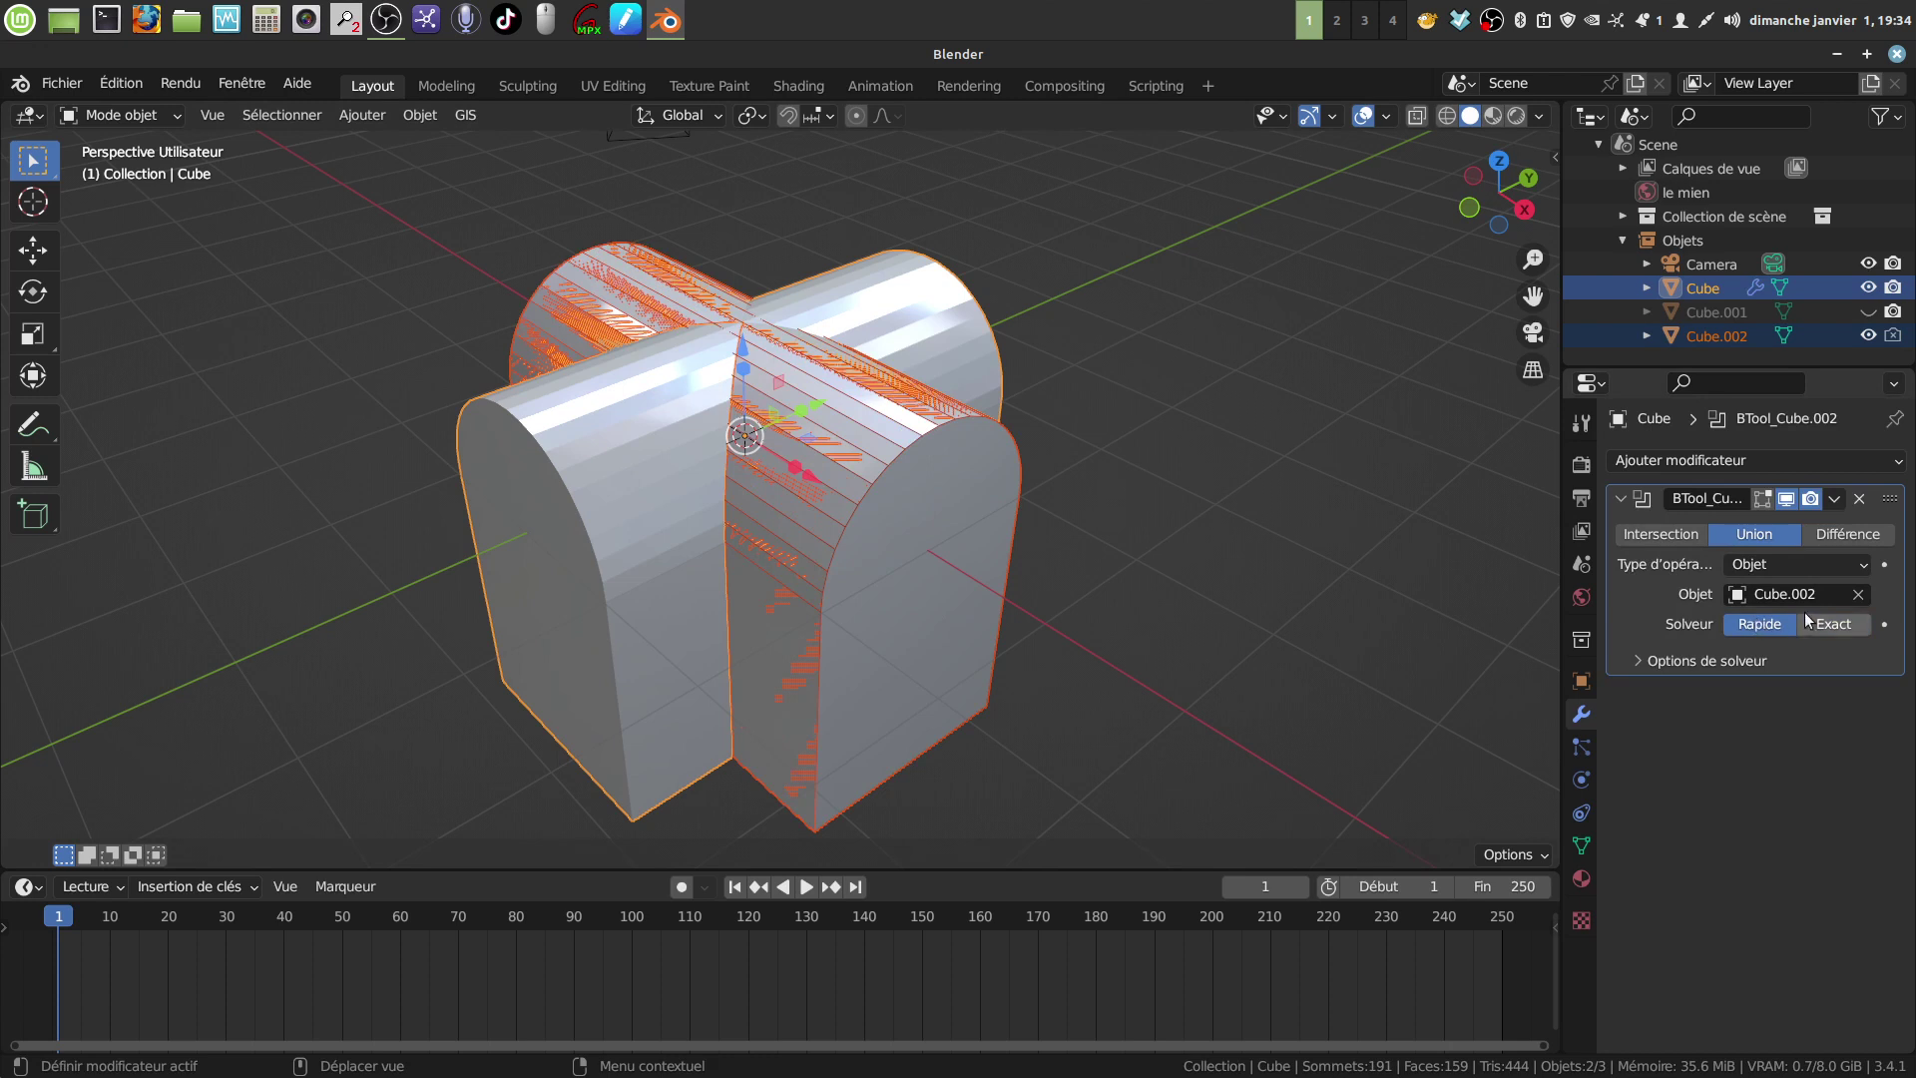
left_click(1836, 499)
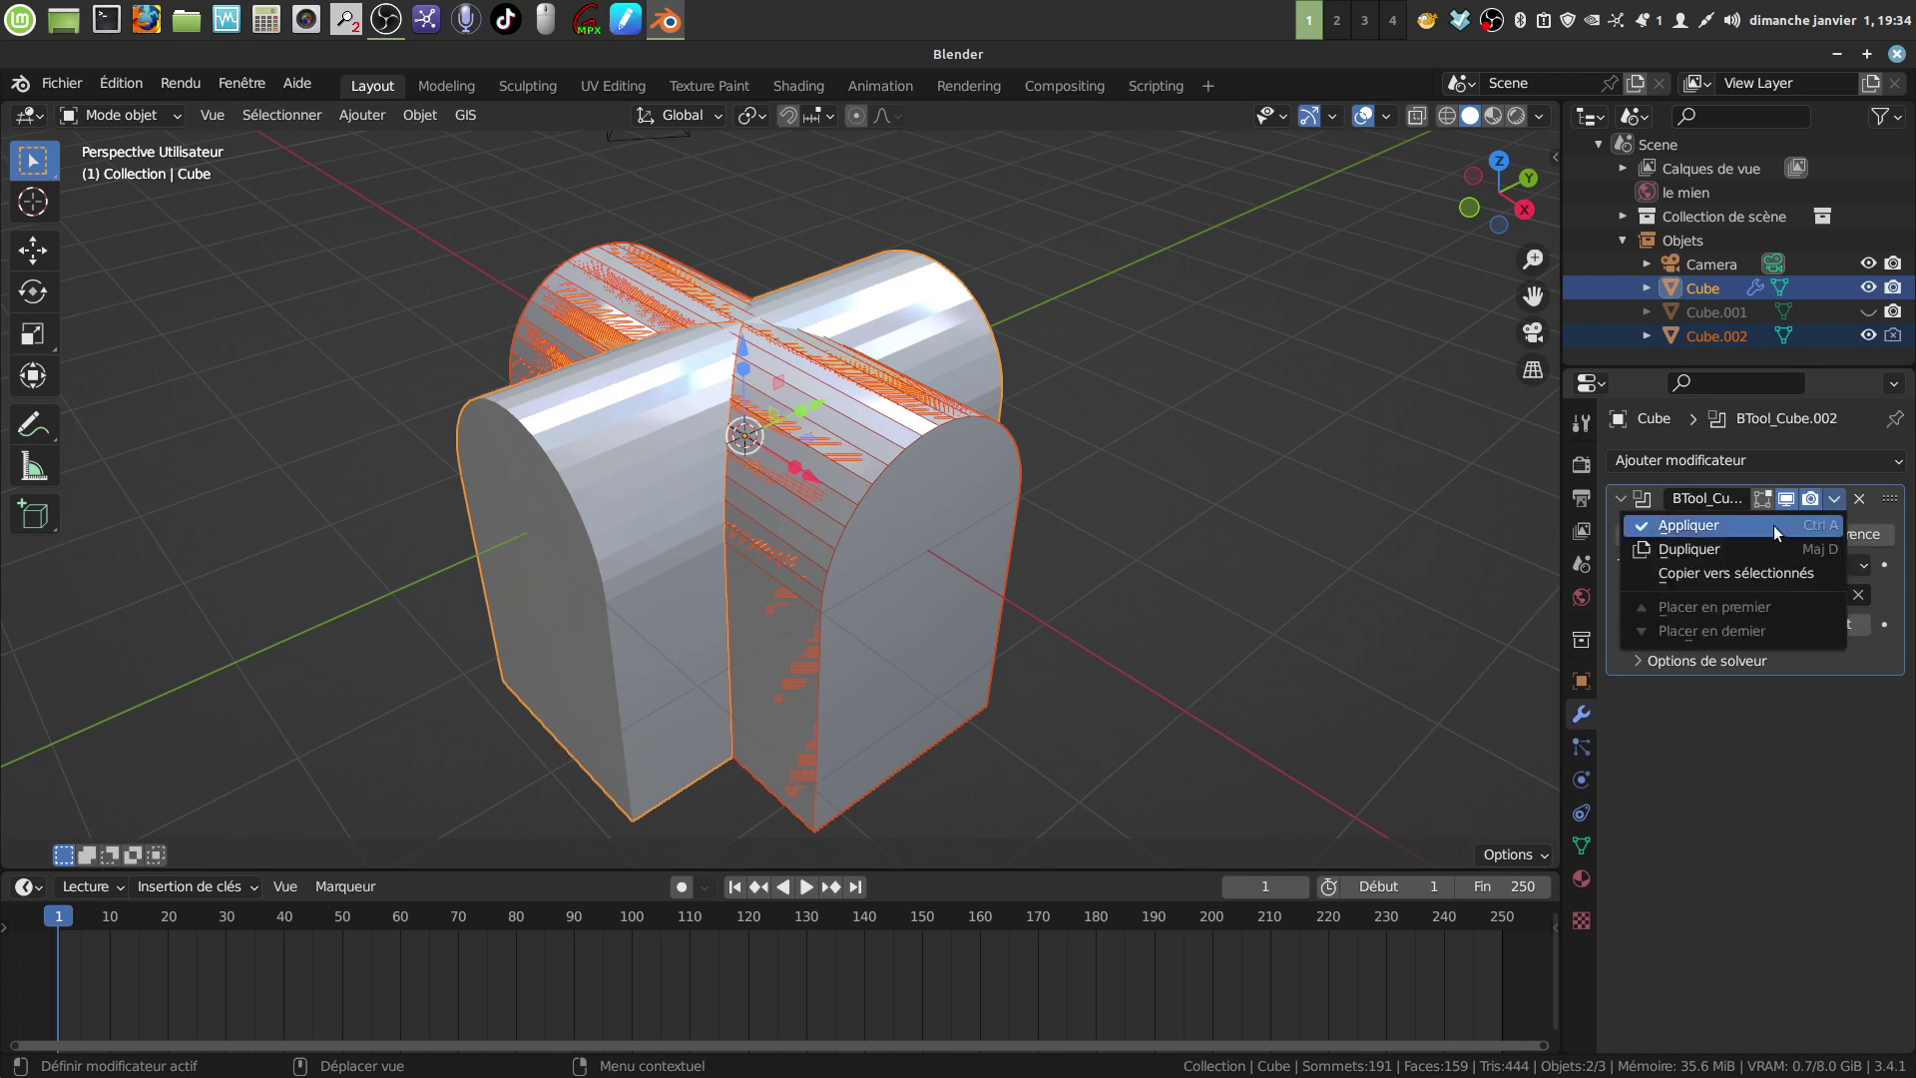
left_click(1646, 526)
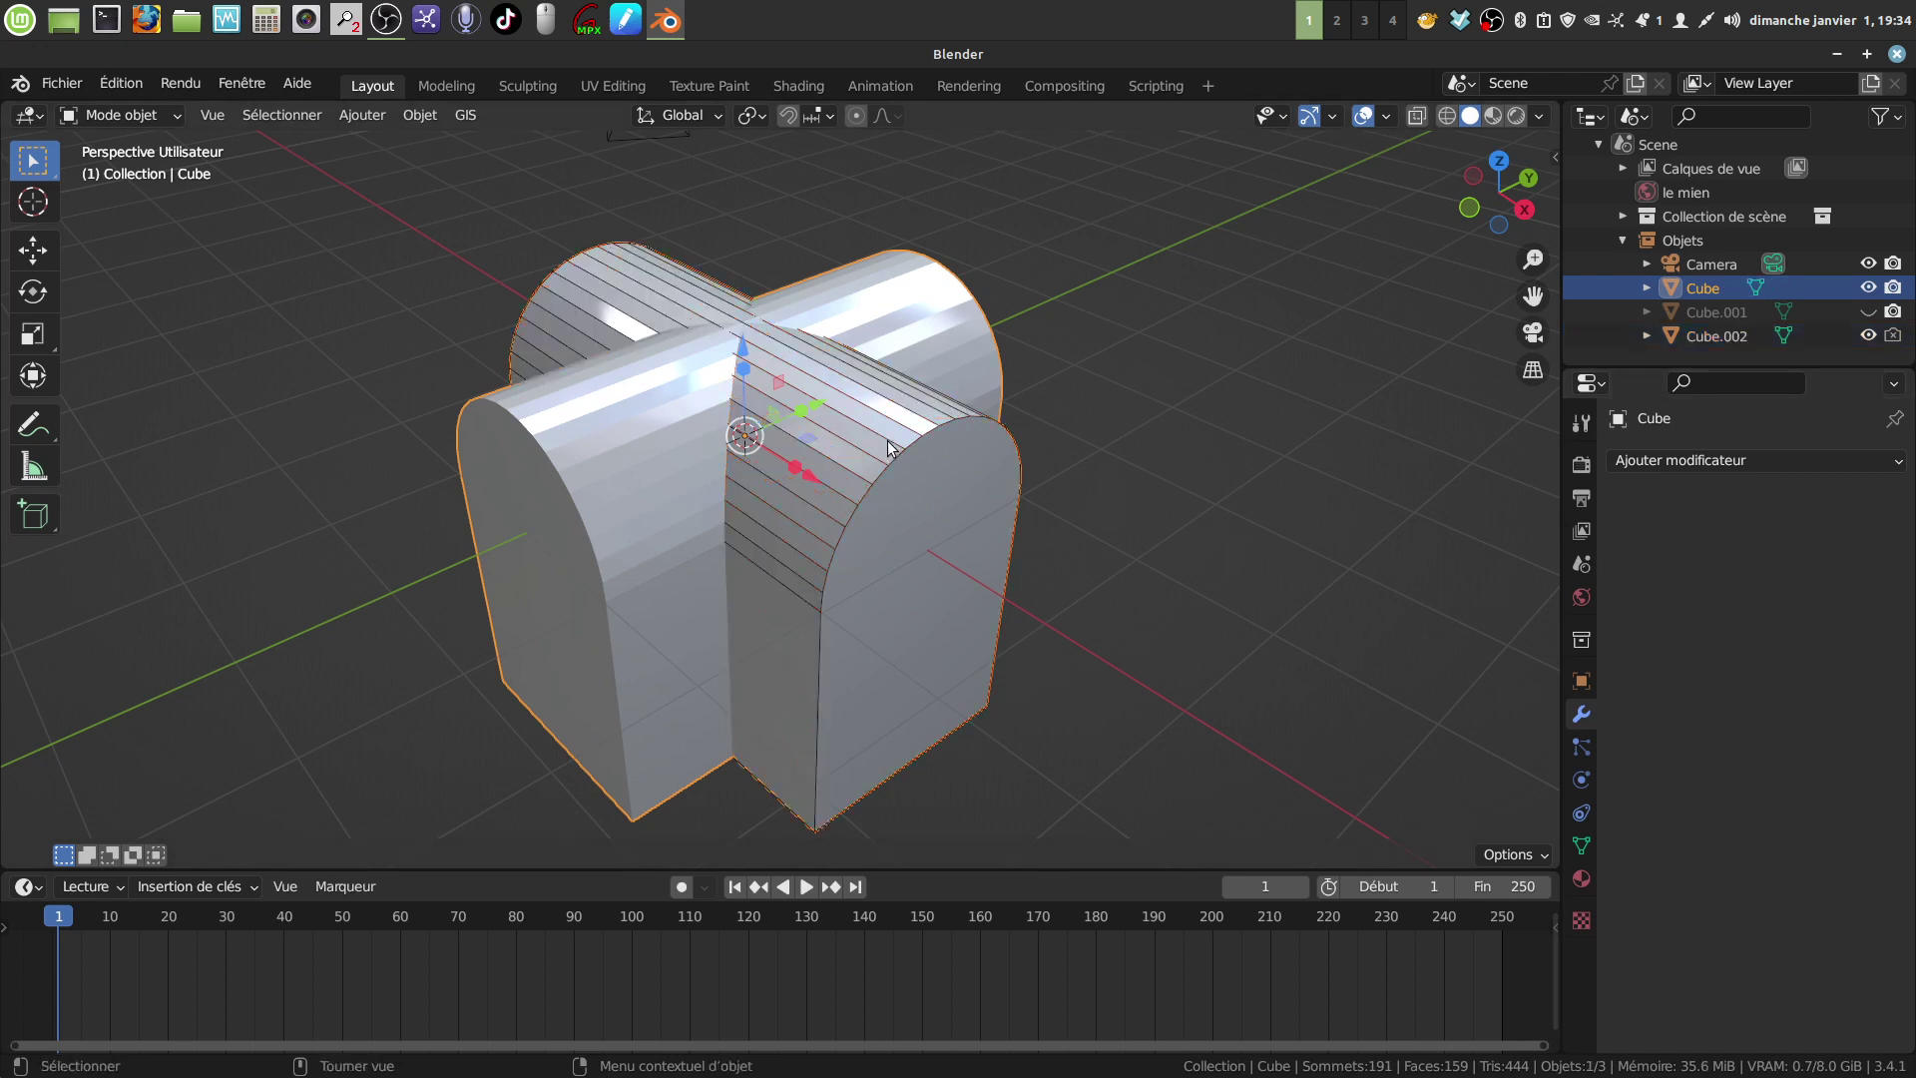
left_click(1001, 715)
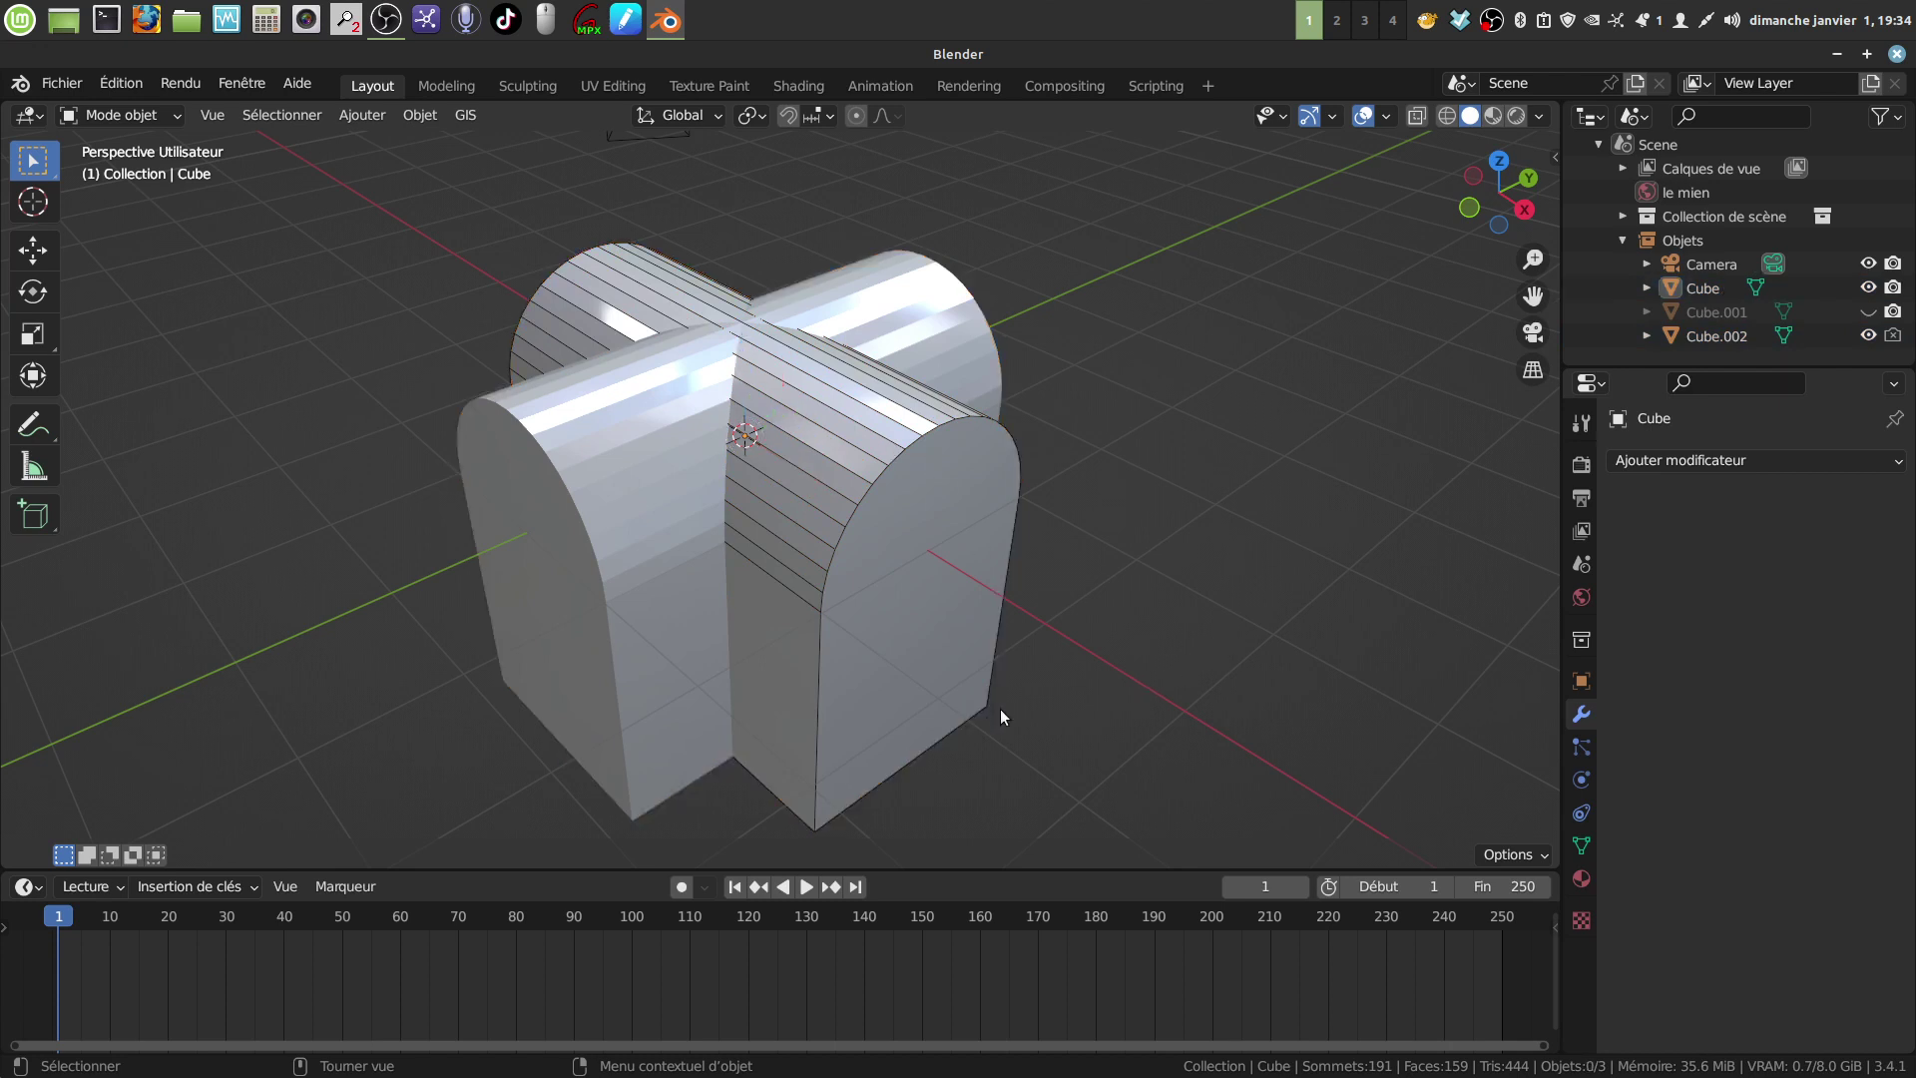
key("a")
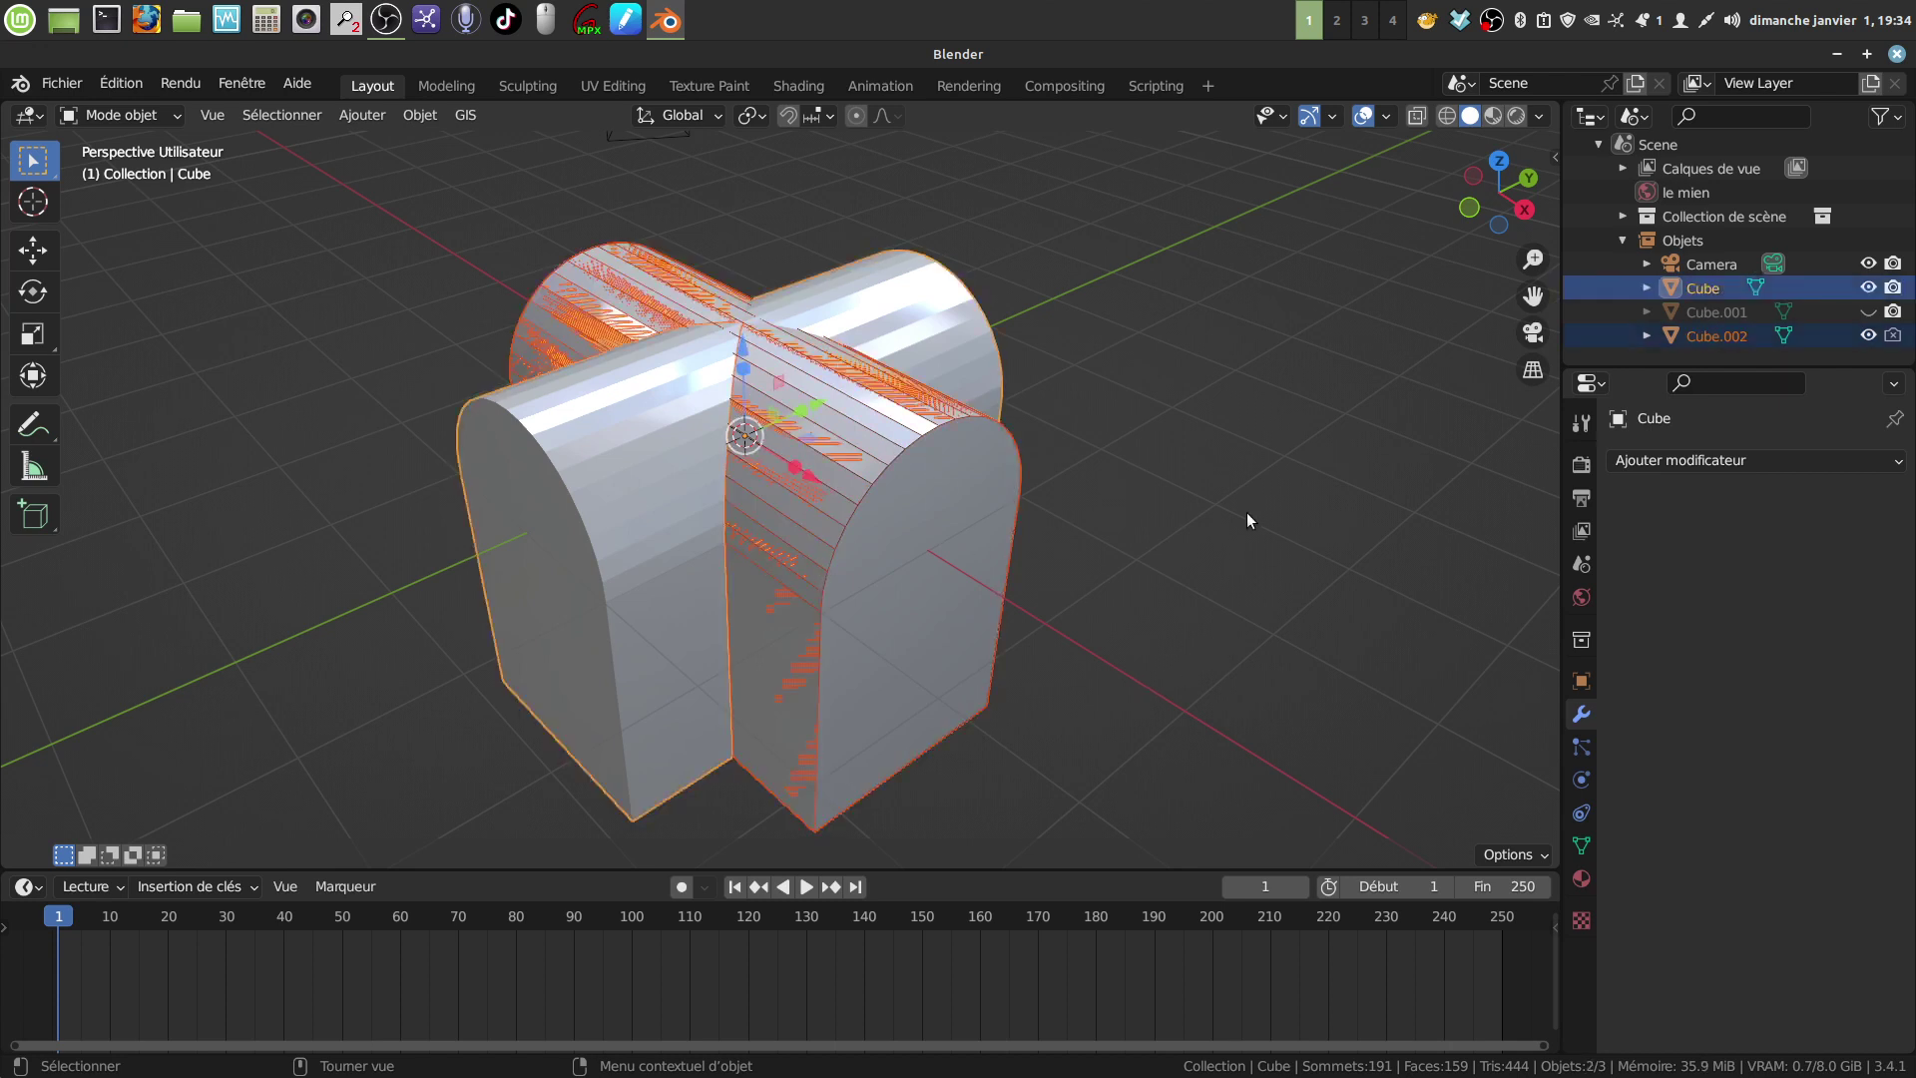
key("x")
left_click(1235, 541)
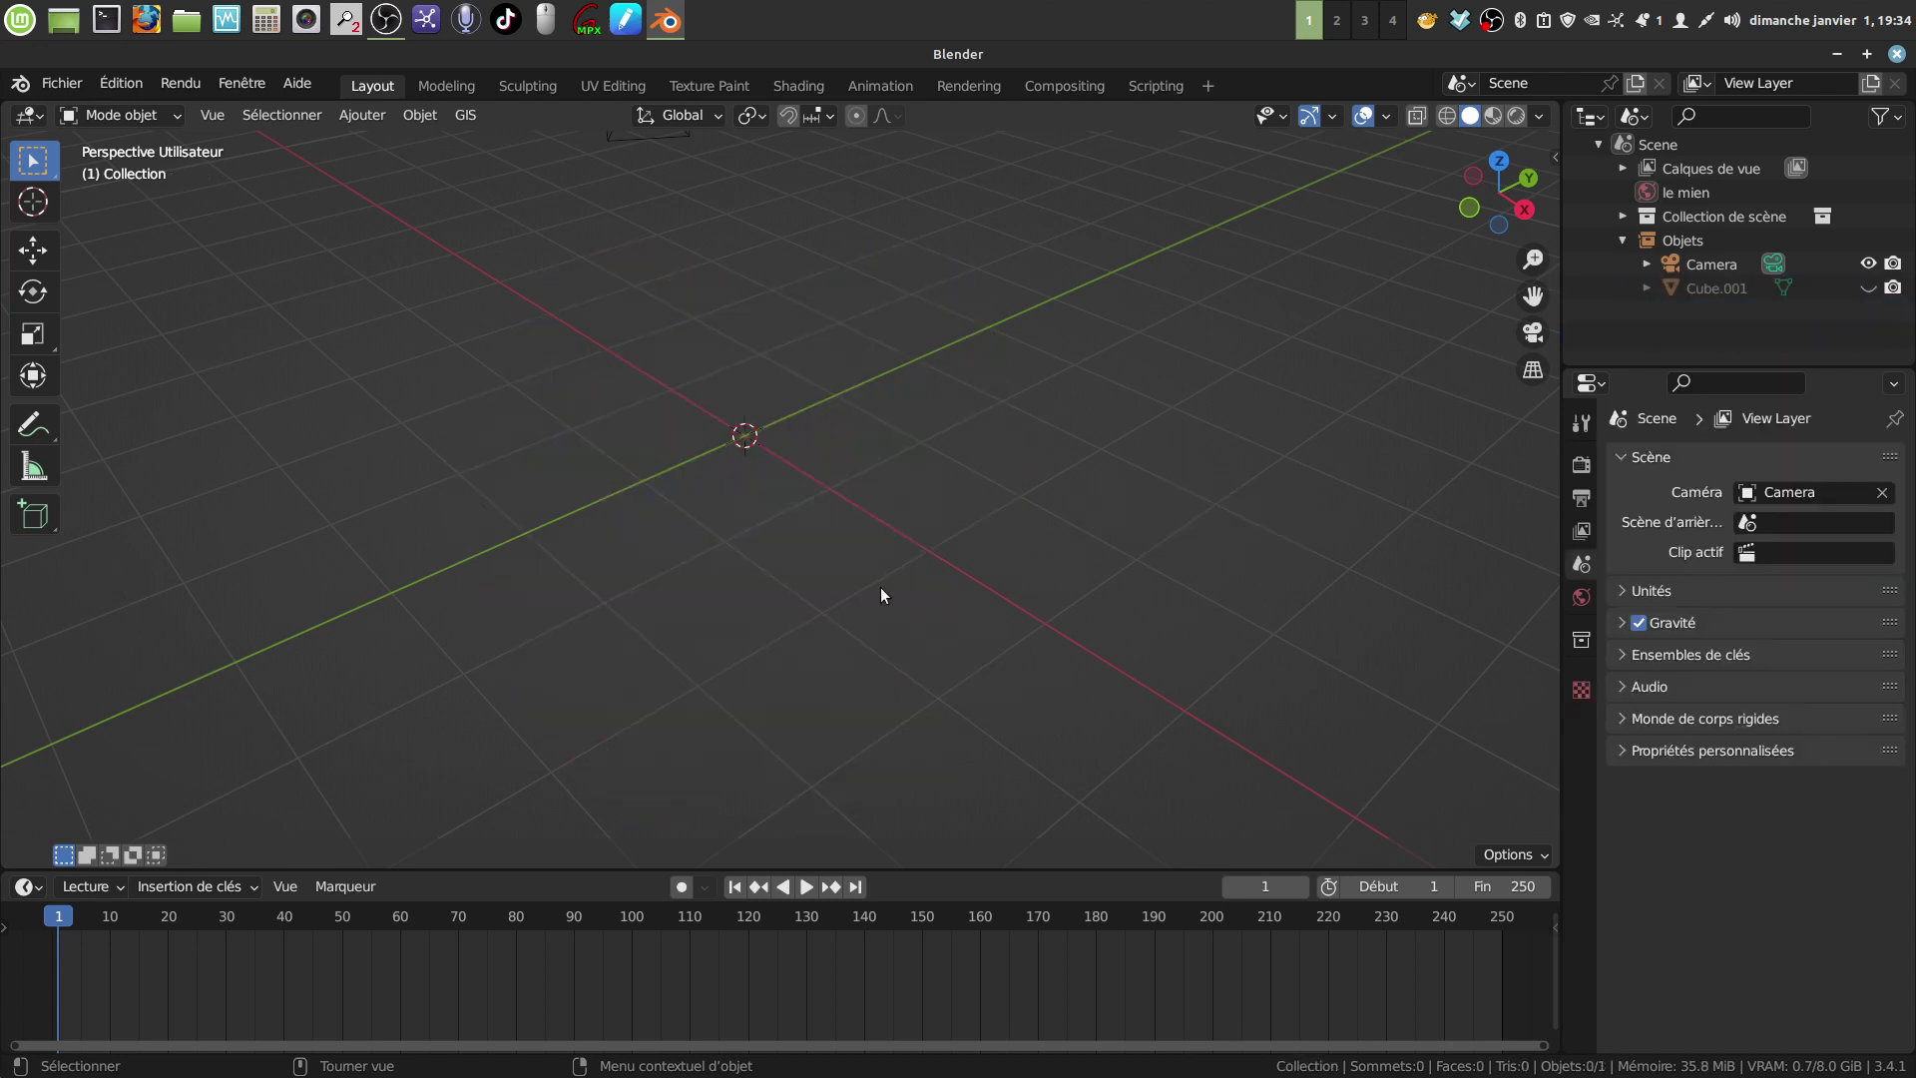
key("ctrl+z")
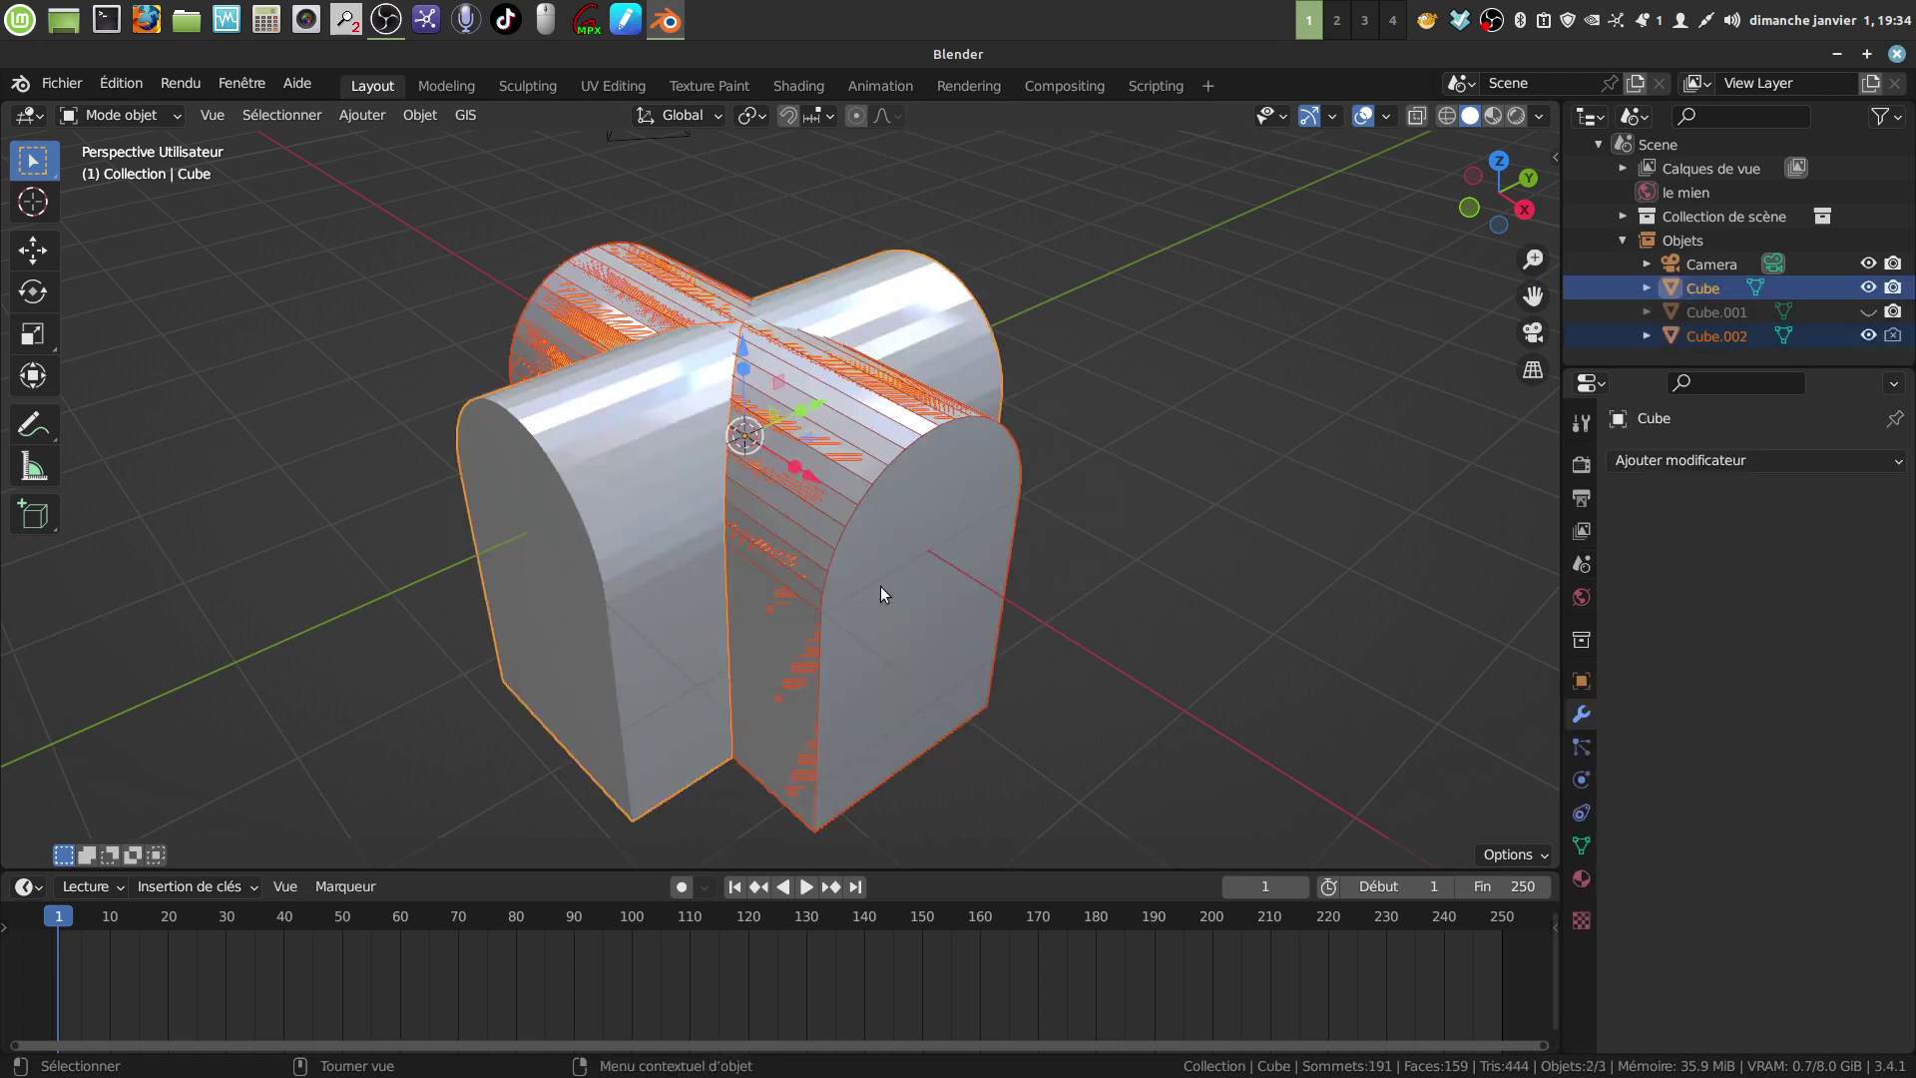
Step: Delete the leftover separated vault, Cube.002, keeping the united vault object
left_click(968, 431)
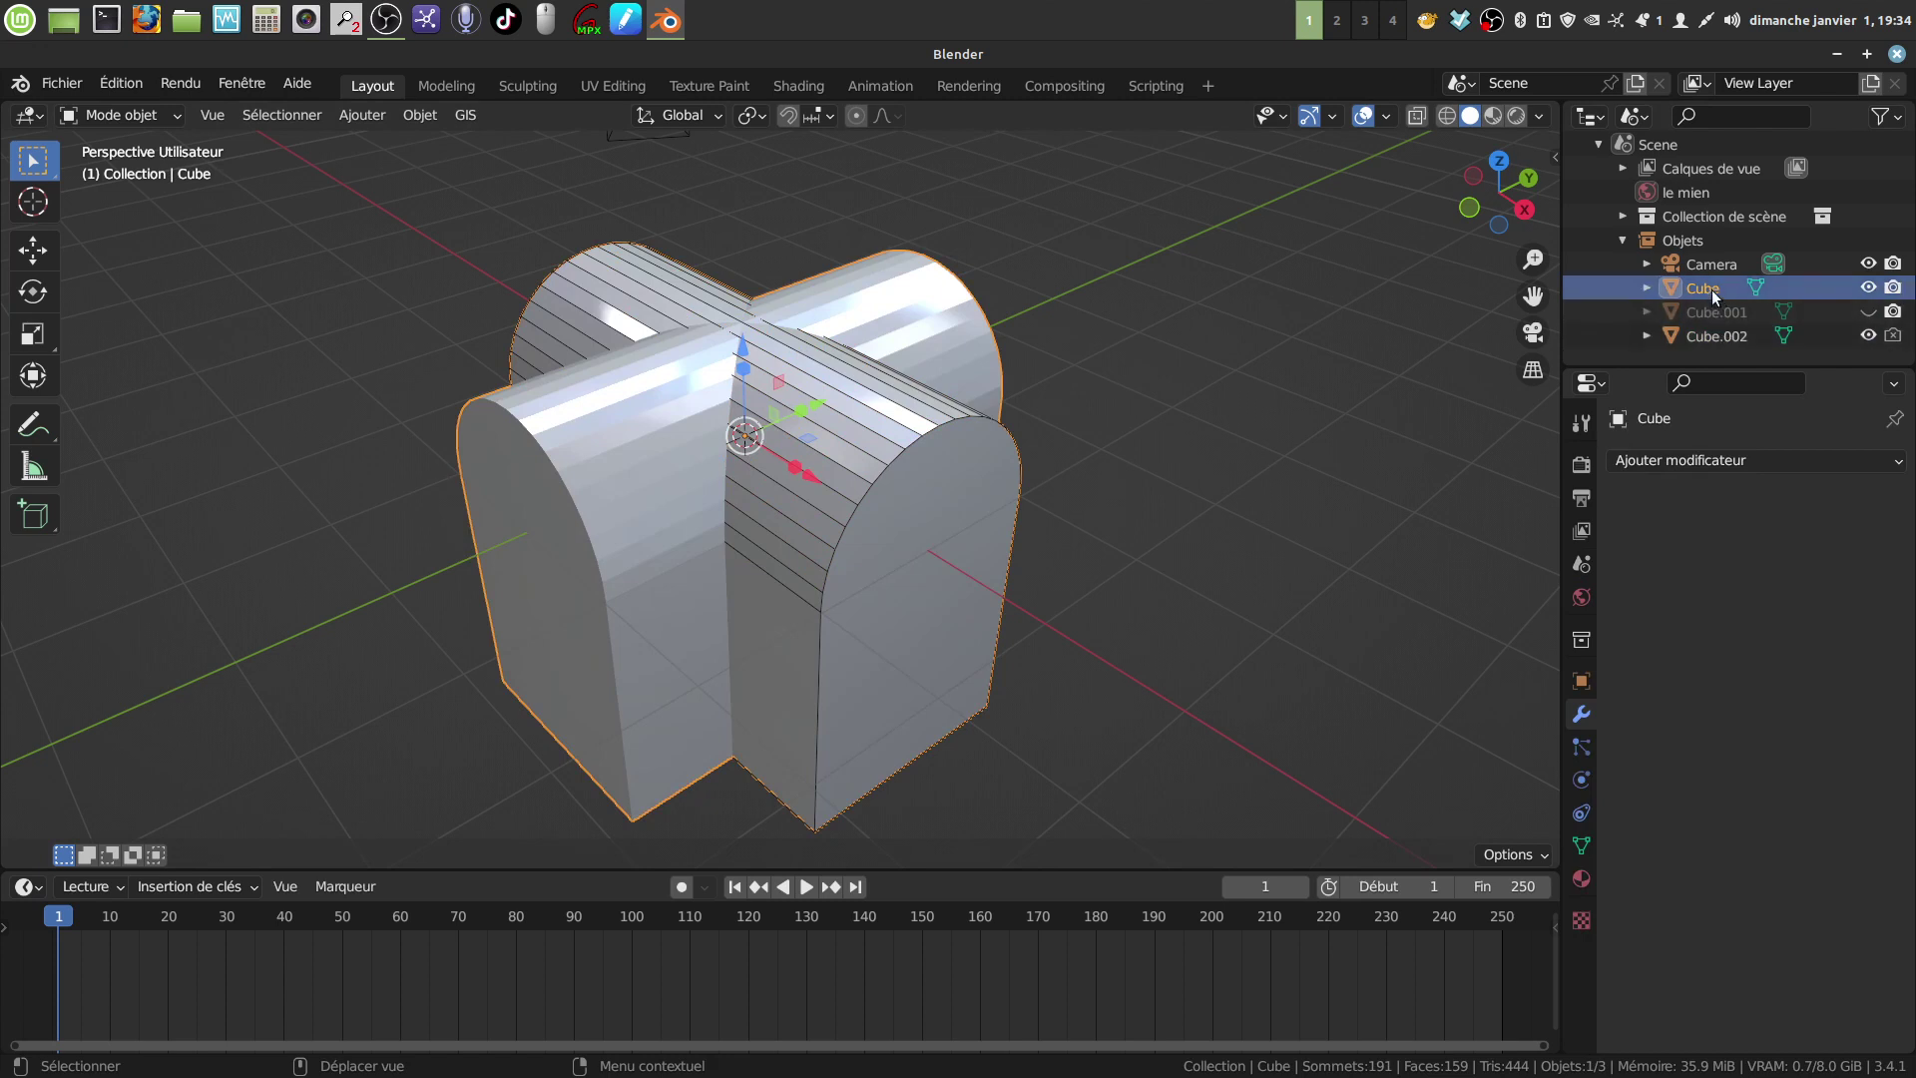
left_click(1722, 336)
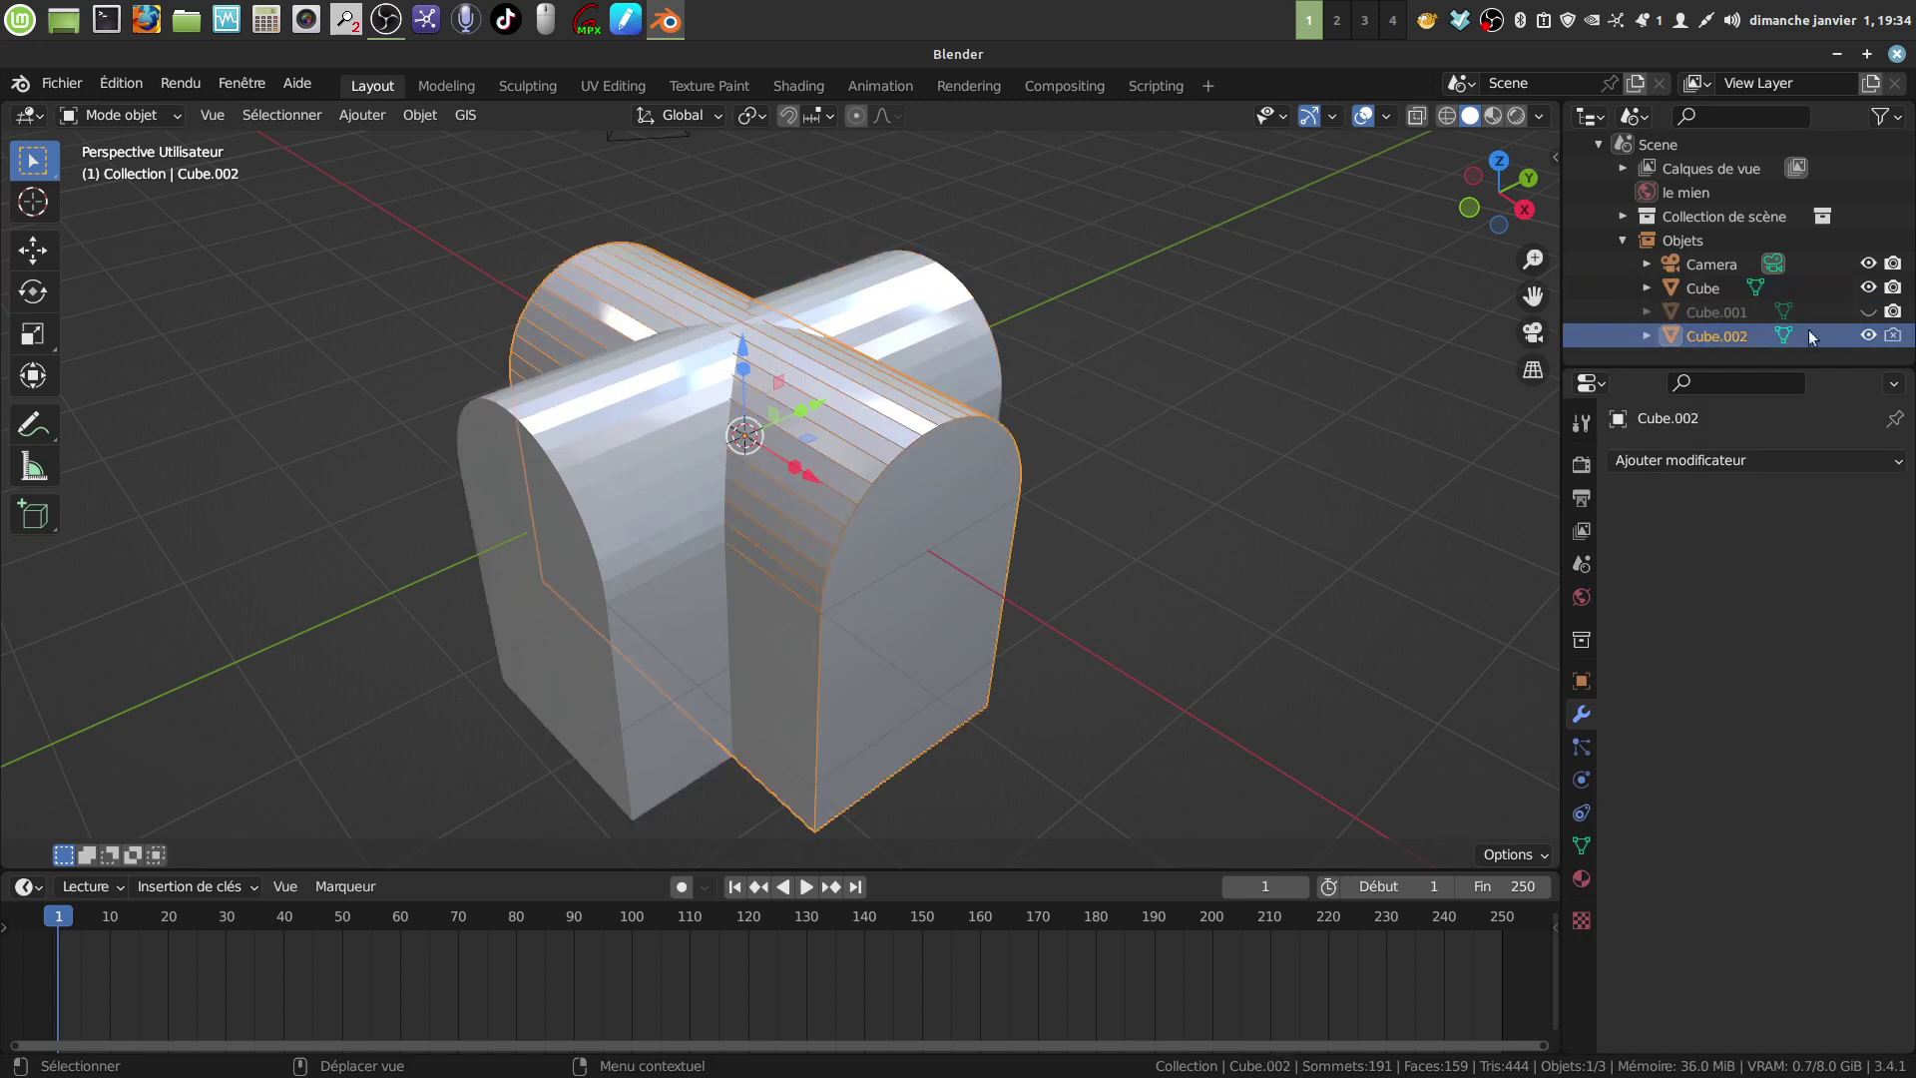
key("x")
left_click(1057, 509)
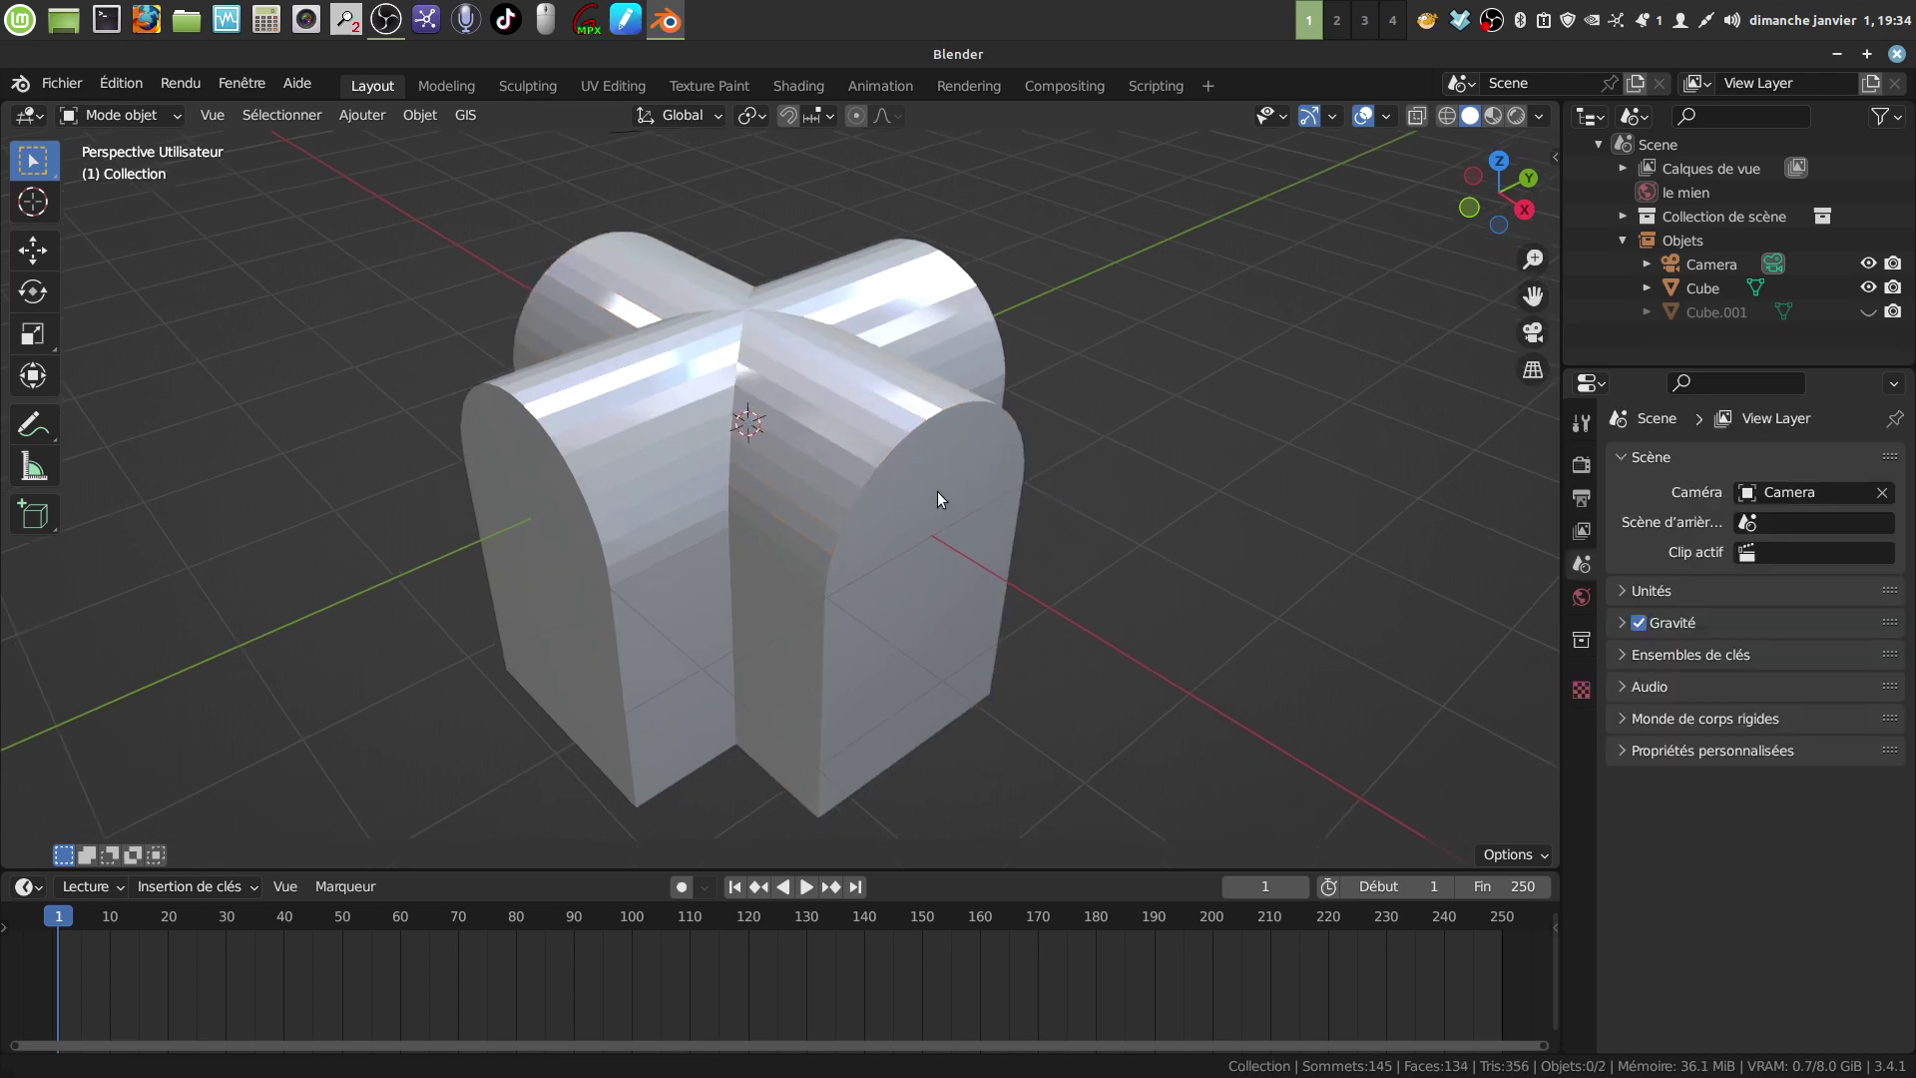
Step: Merge all vertices of the united vault mesh by distance, using a merge distance of 0.0001 m
middle_click_drag(937, 491, 691, 436)
left_click(900, 465)
key("Tab")
scroll(908, 498, "up", 3)
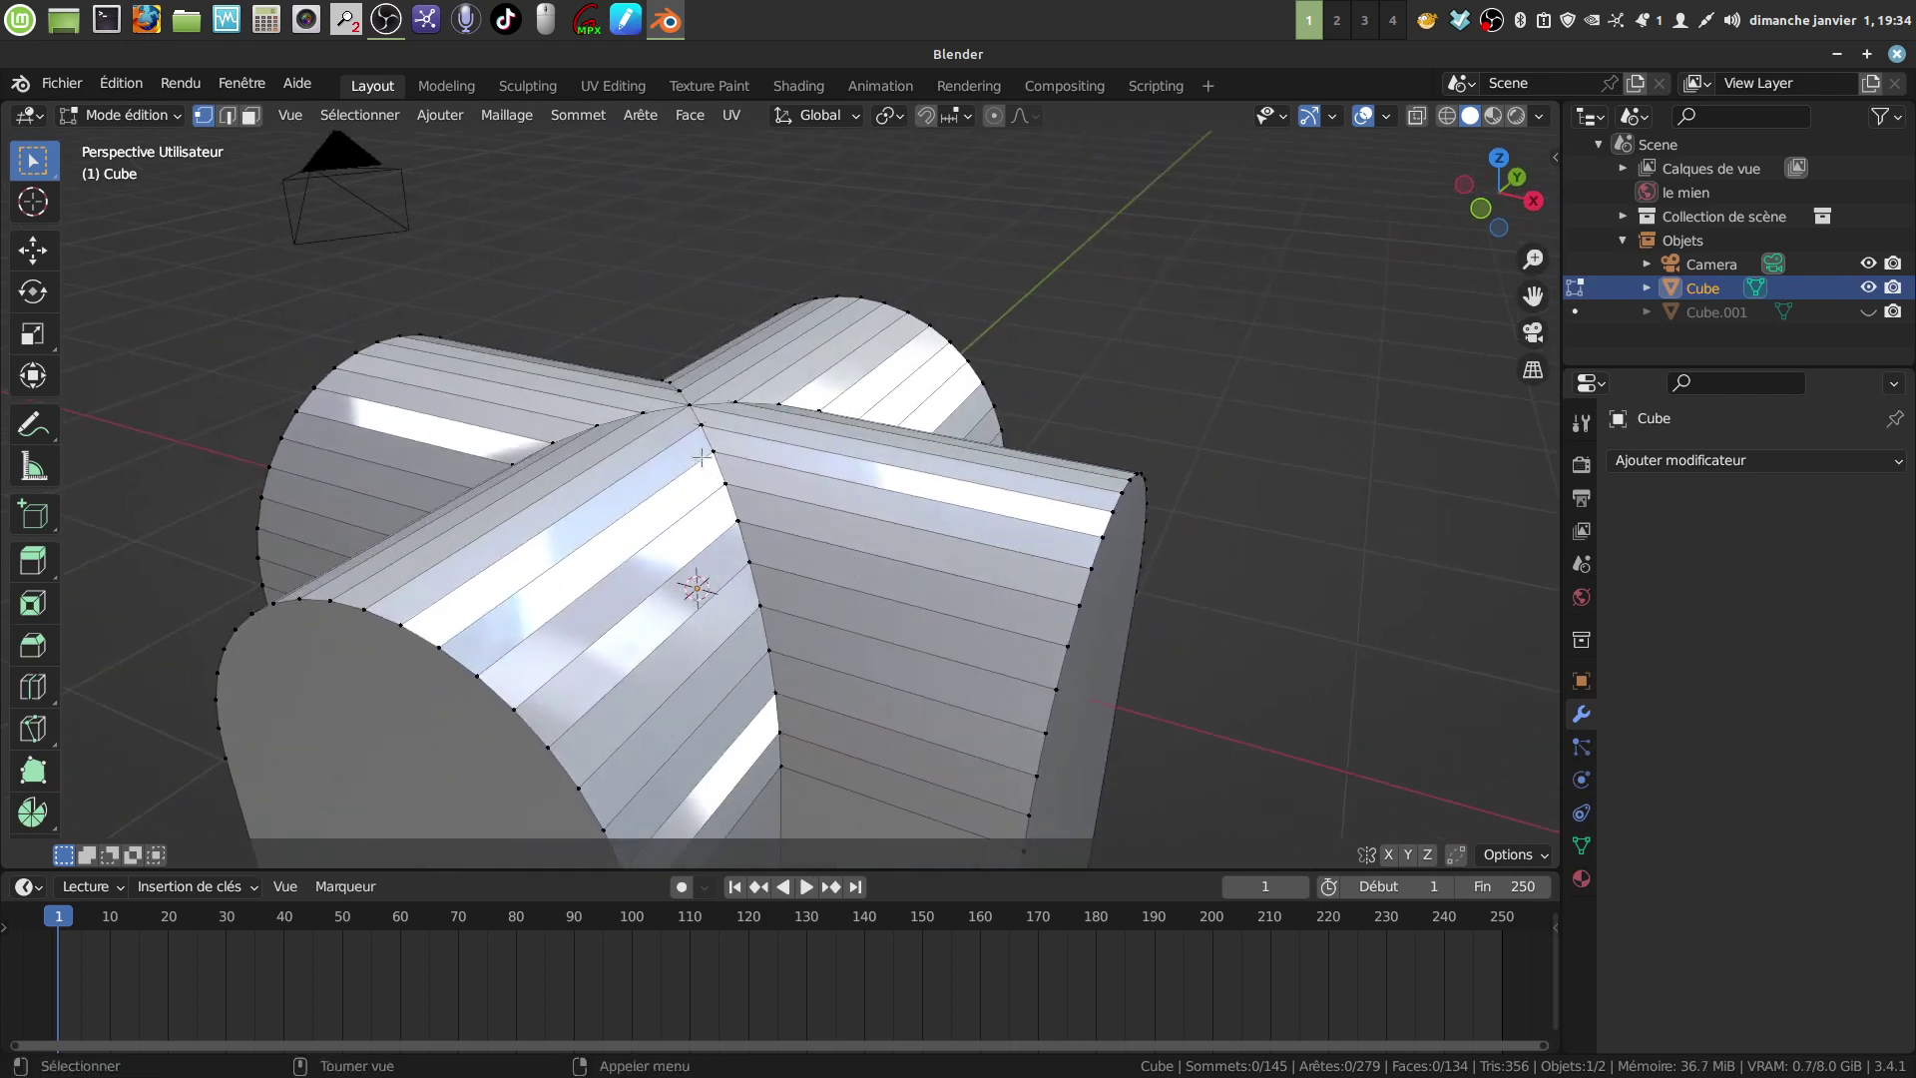
middle_click_drag(766, 700, 824, 473)
scroll(843, 642, "down", 2)
key("a")
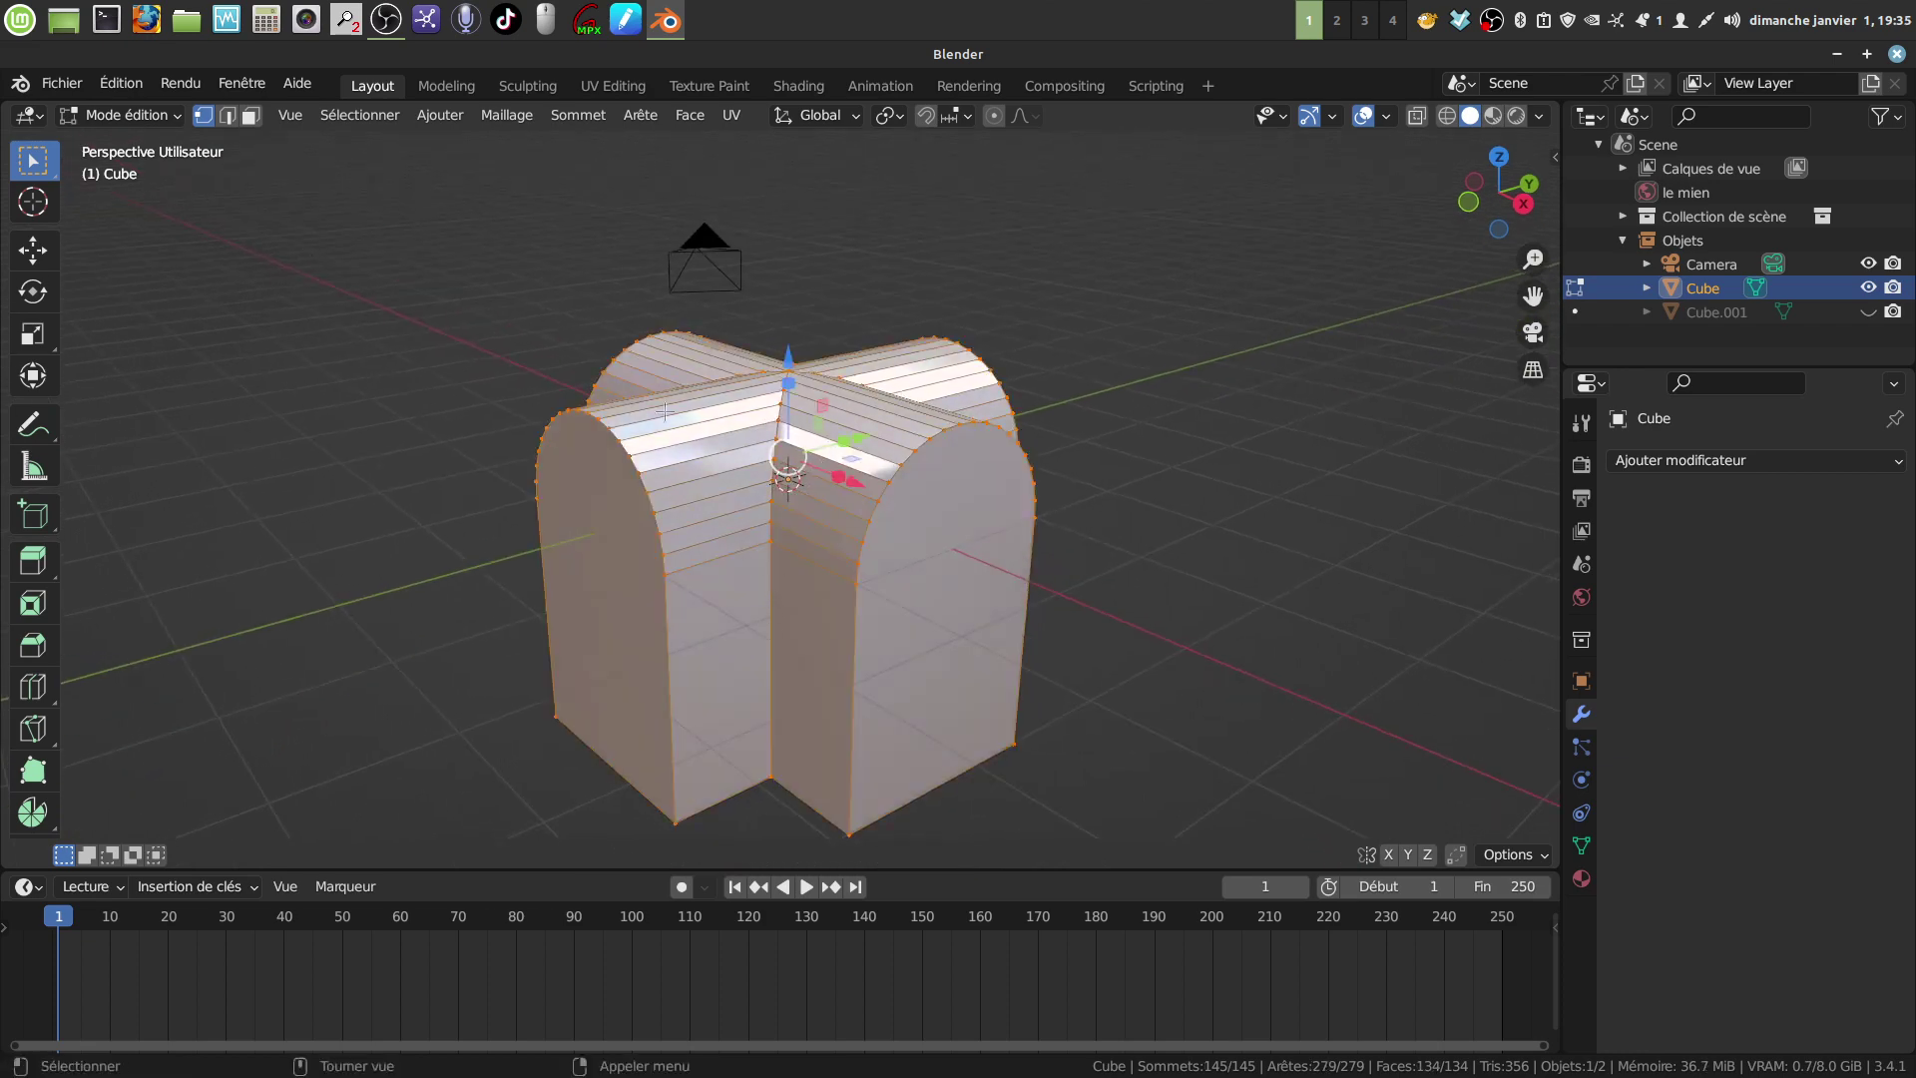
left_click(509, 115)
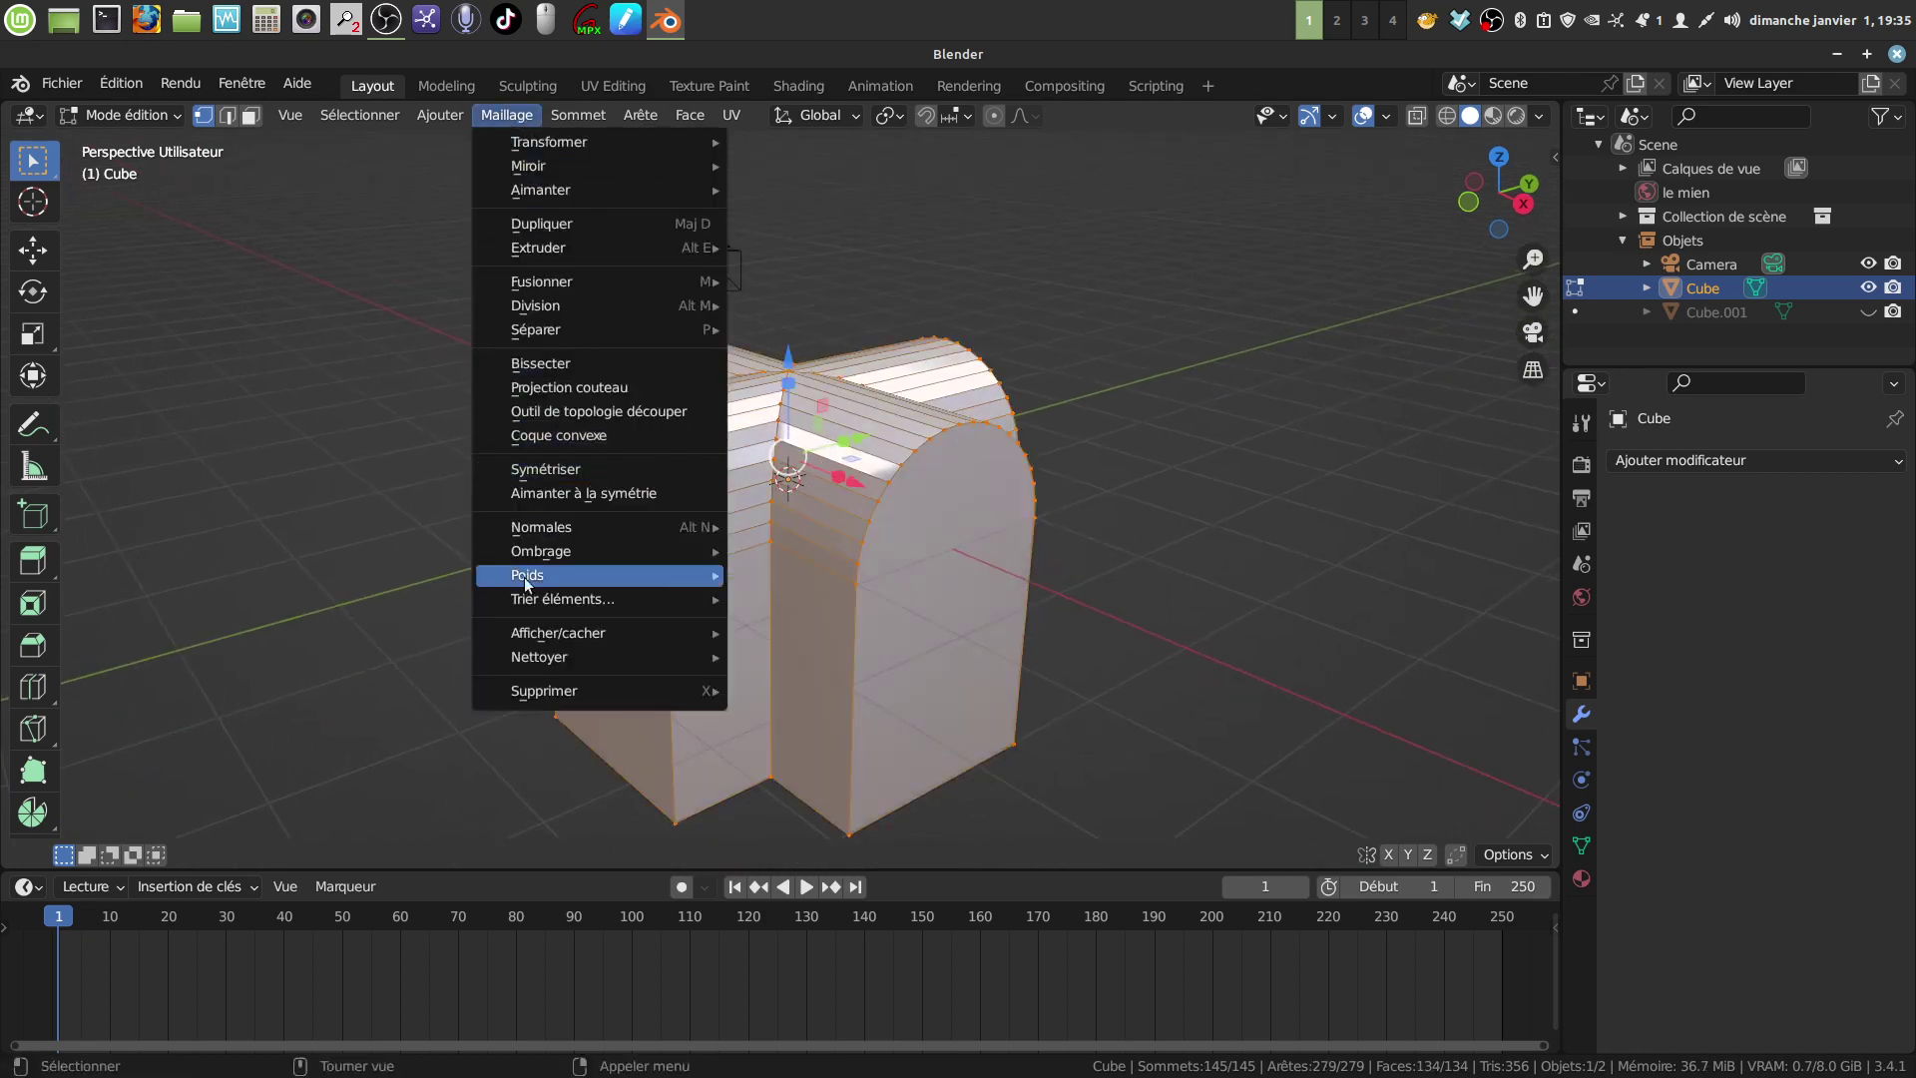
mouse_move(539, 657)
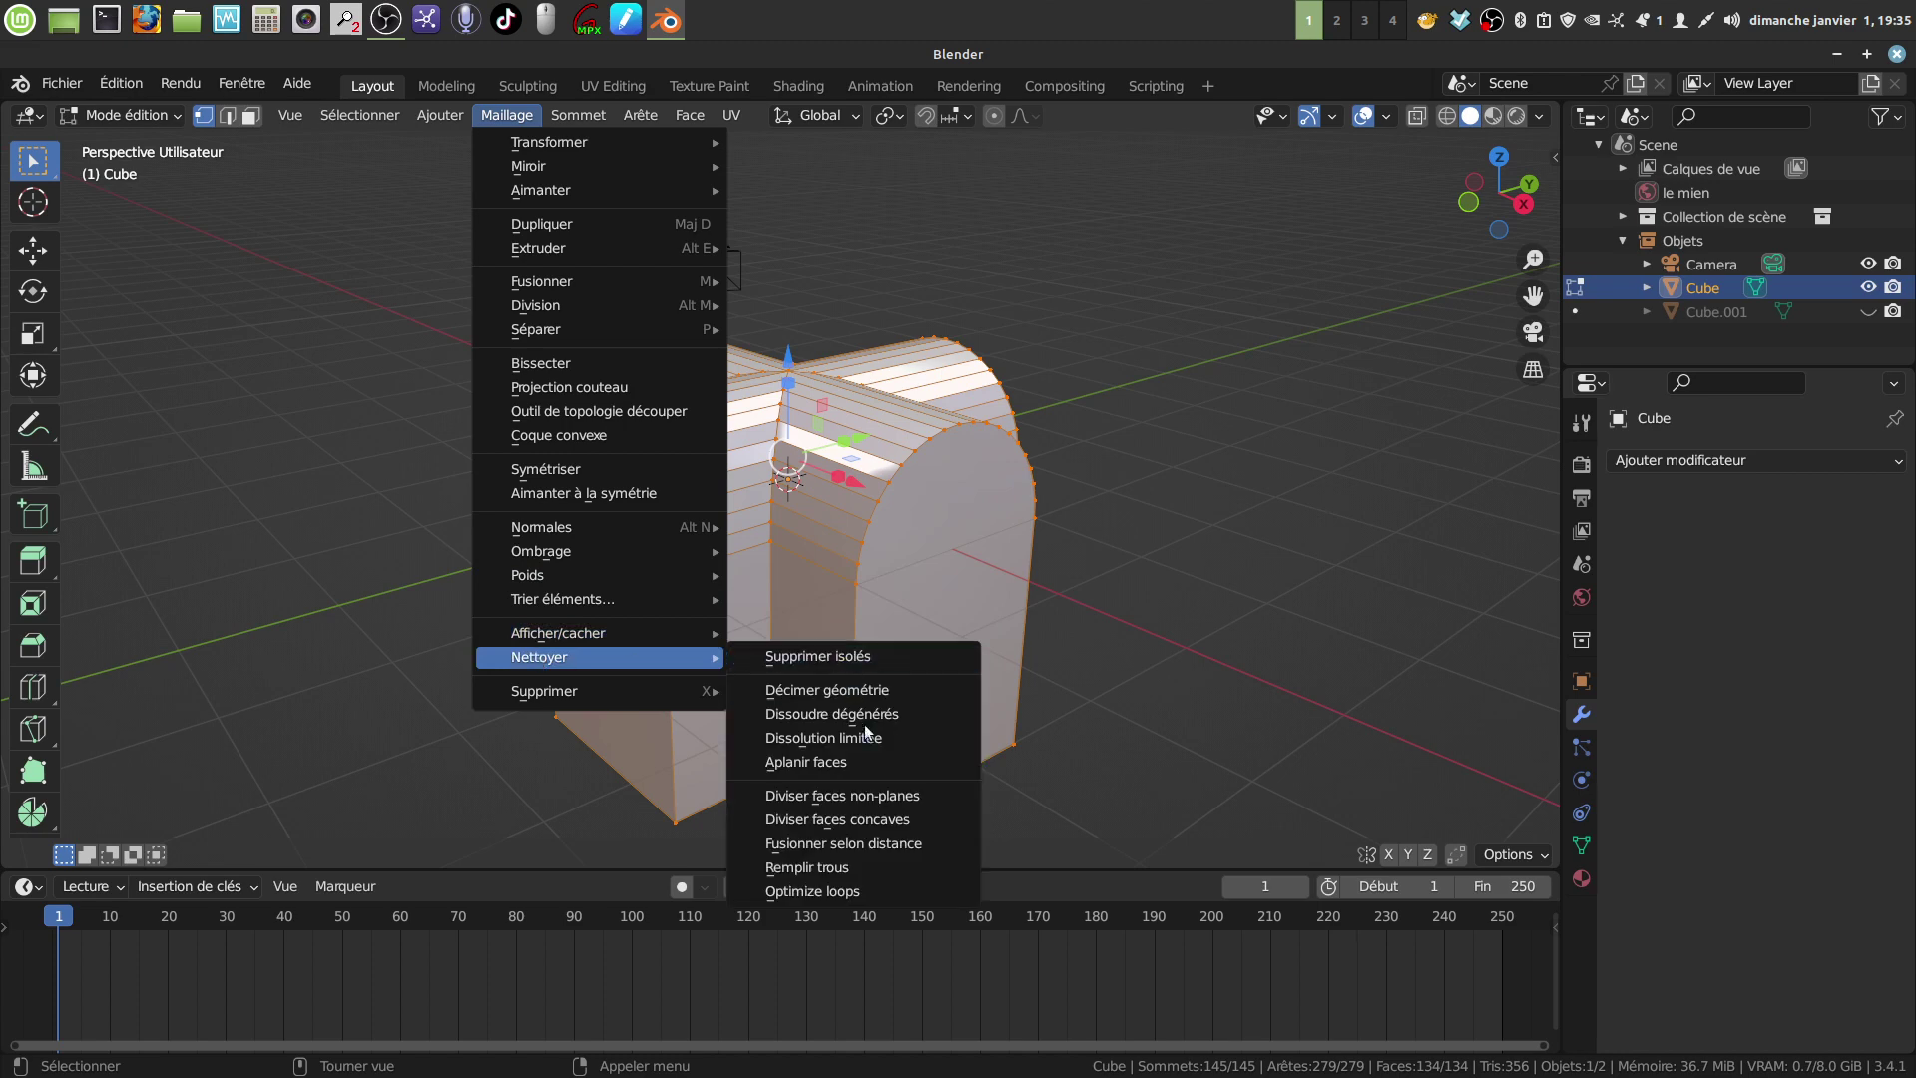
left_click(879, 843)
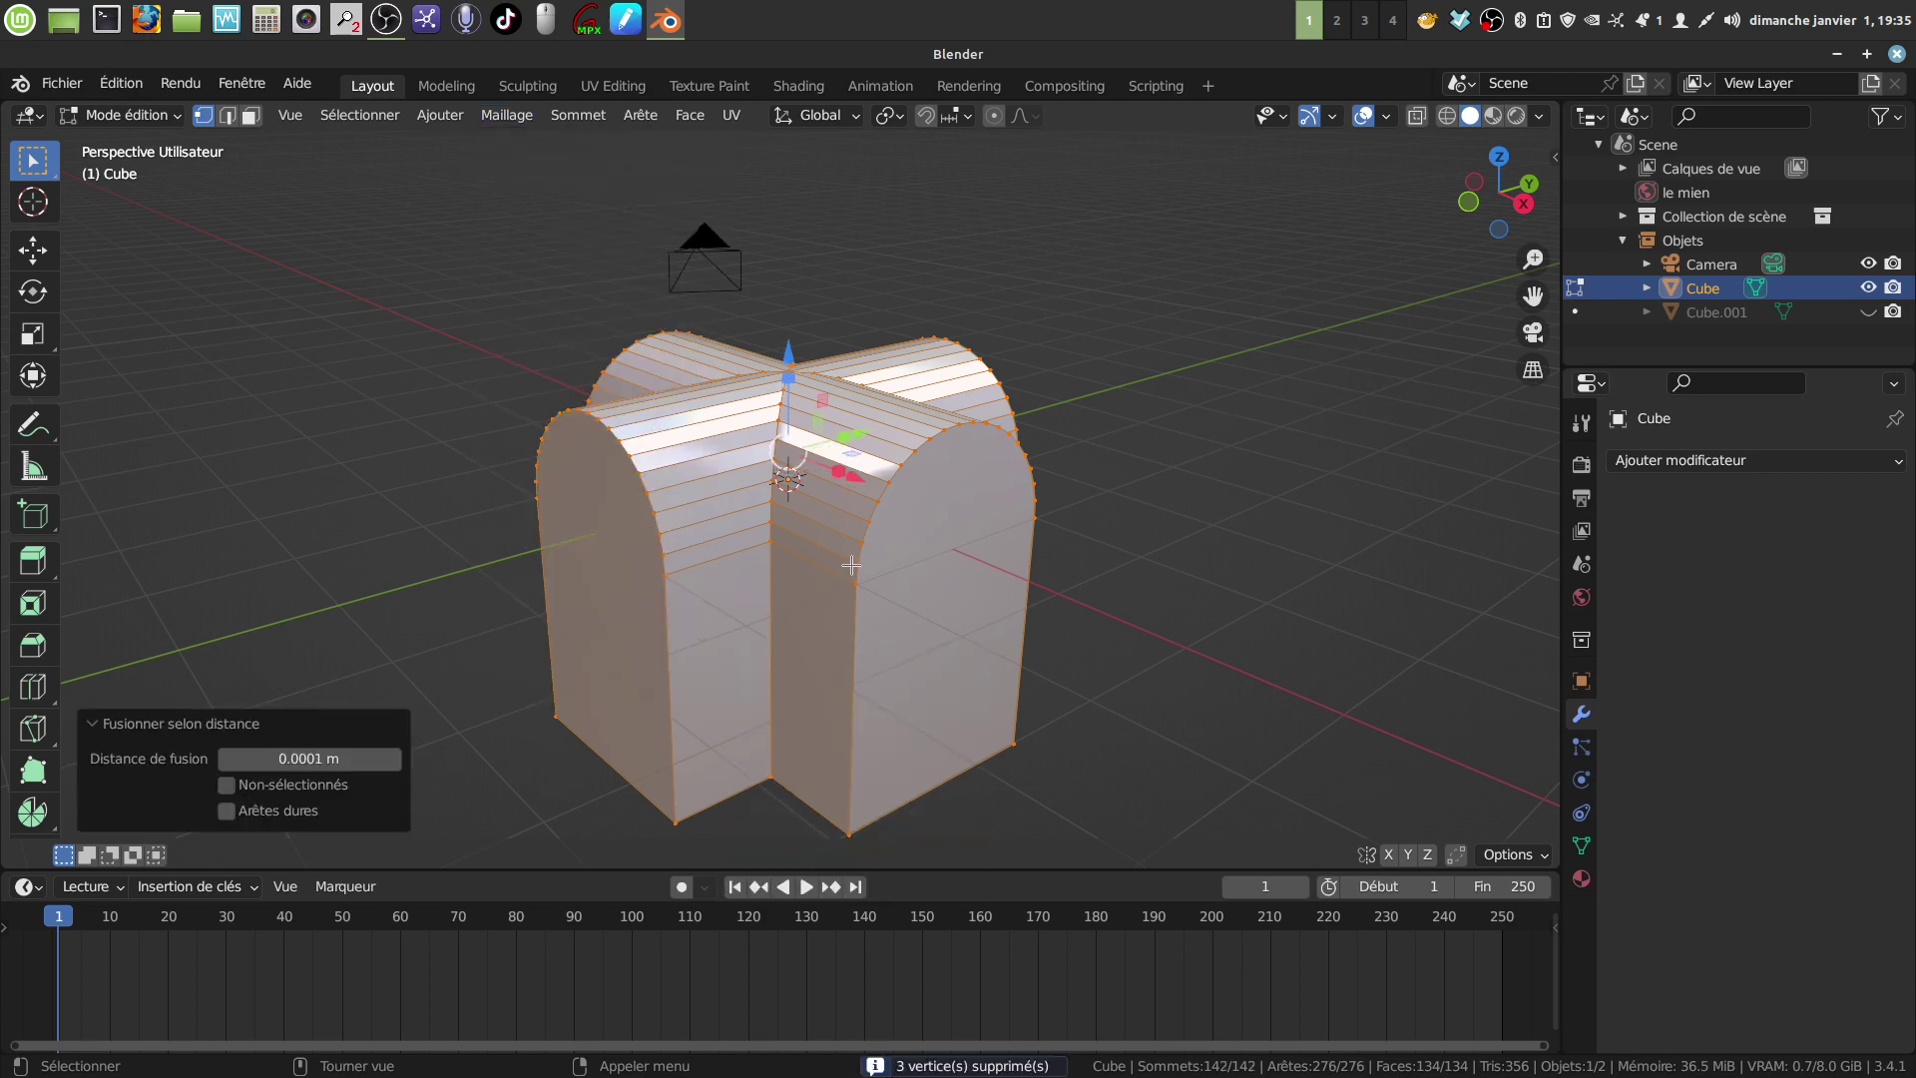
key("Tab")
middle_click_drag(850, 565, 852, 518)
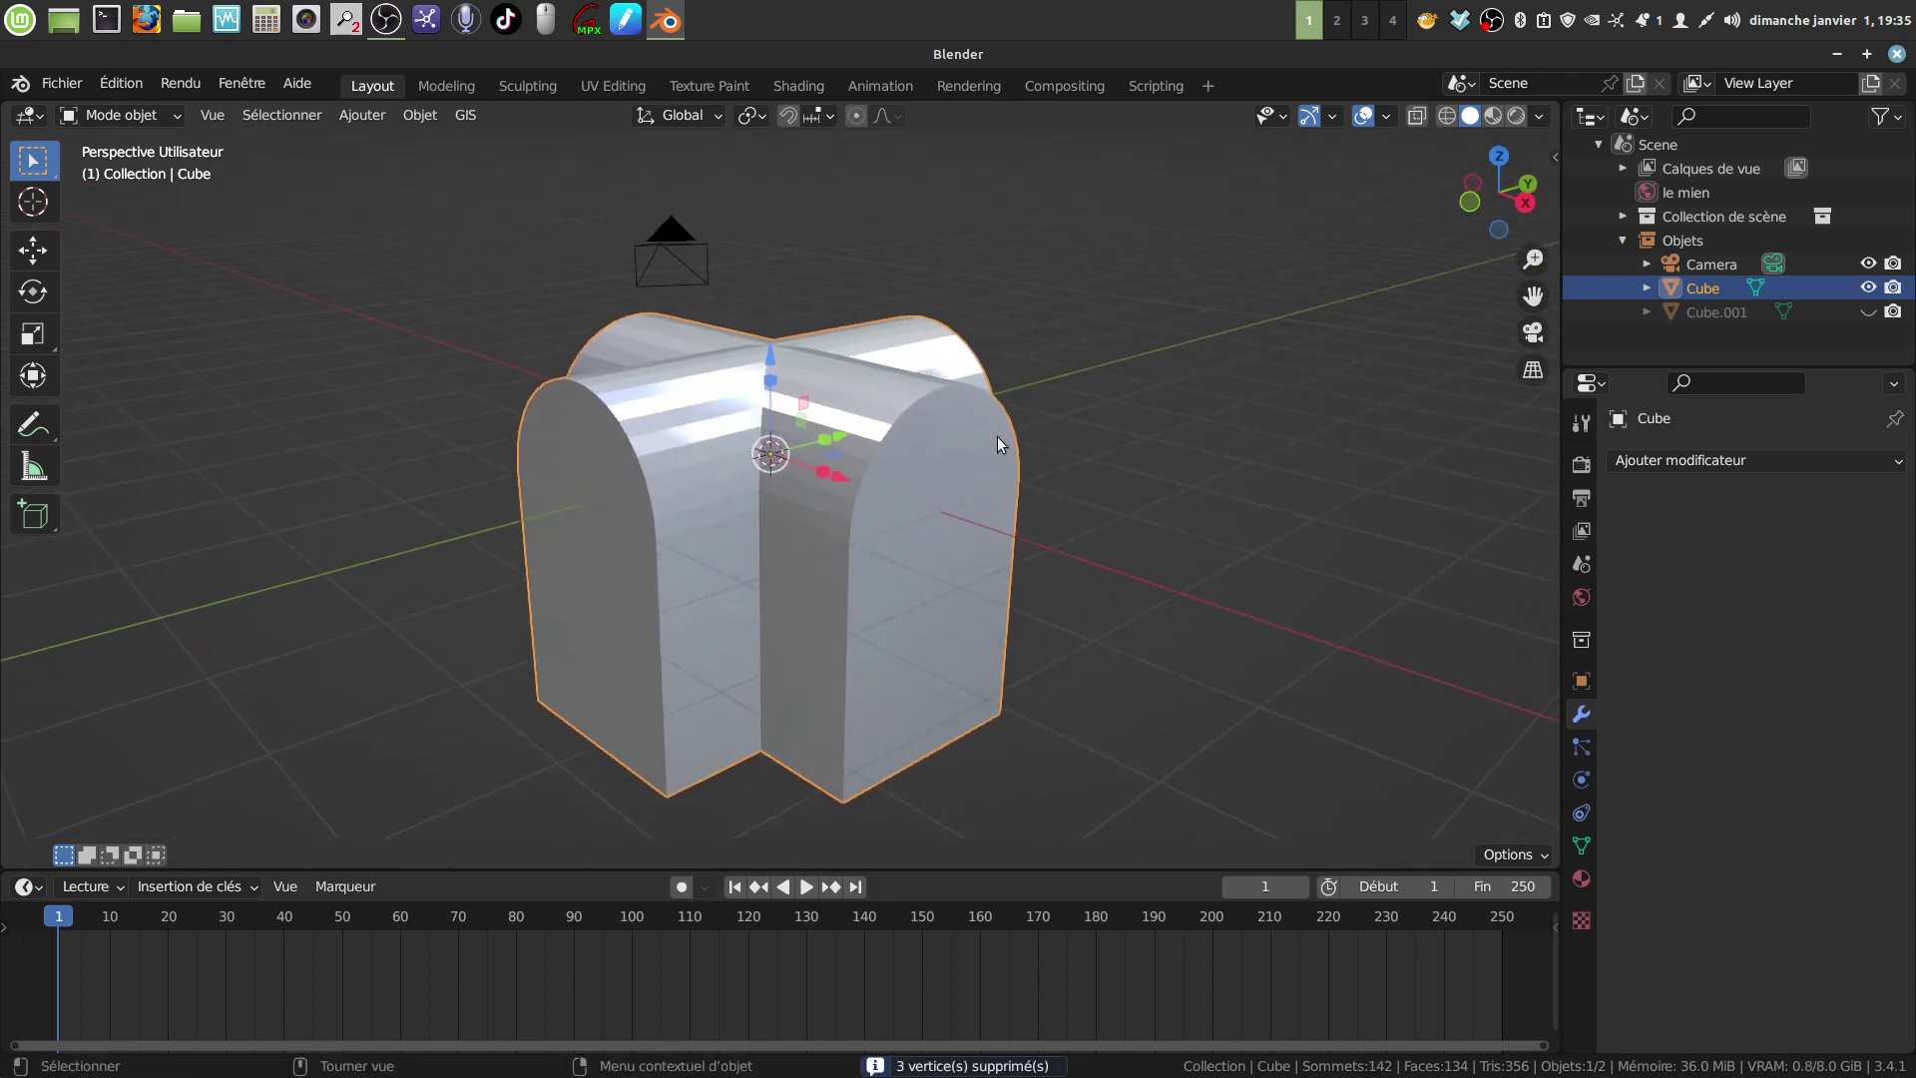
Step: Show the enclosing cube, Cube.001, and select the united vaults together with it, making the enclosing cube active
left_click(1863, 312)
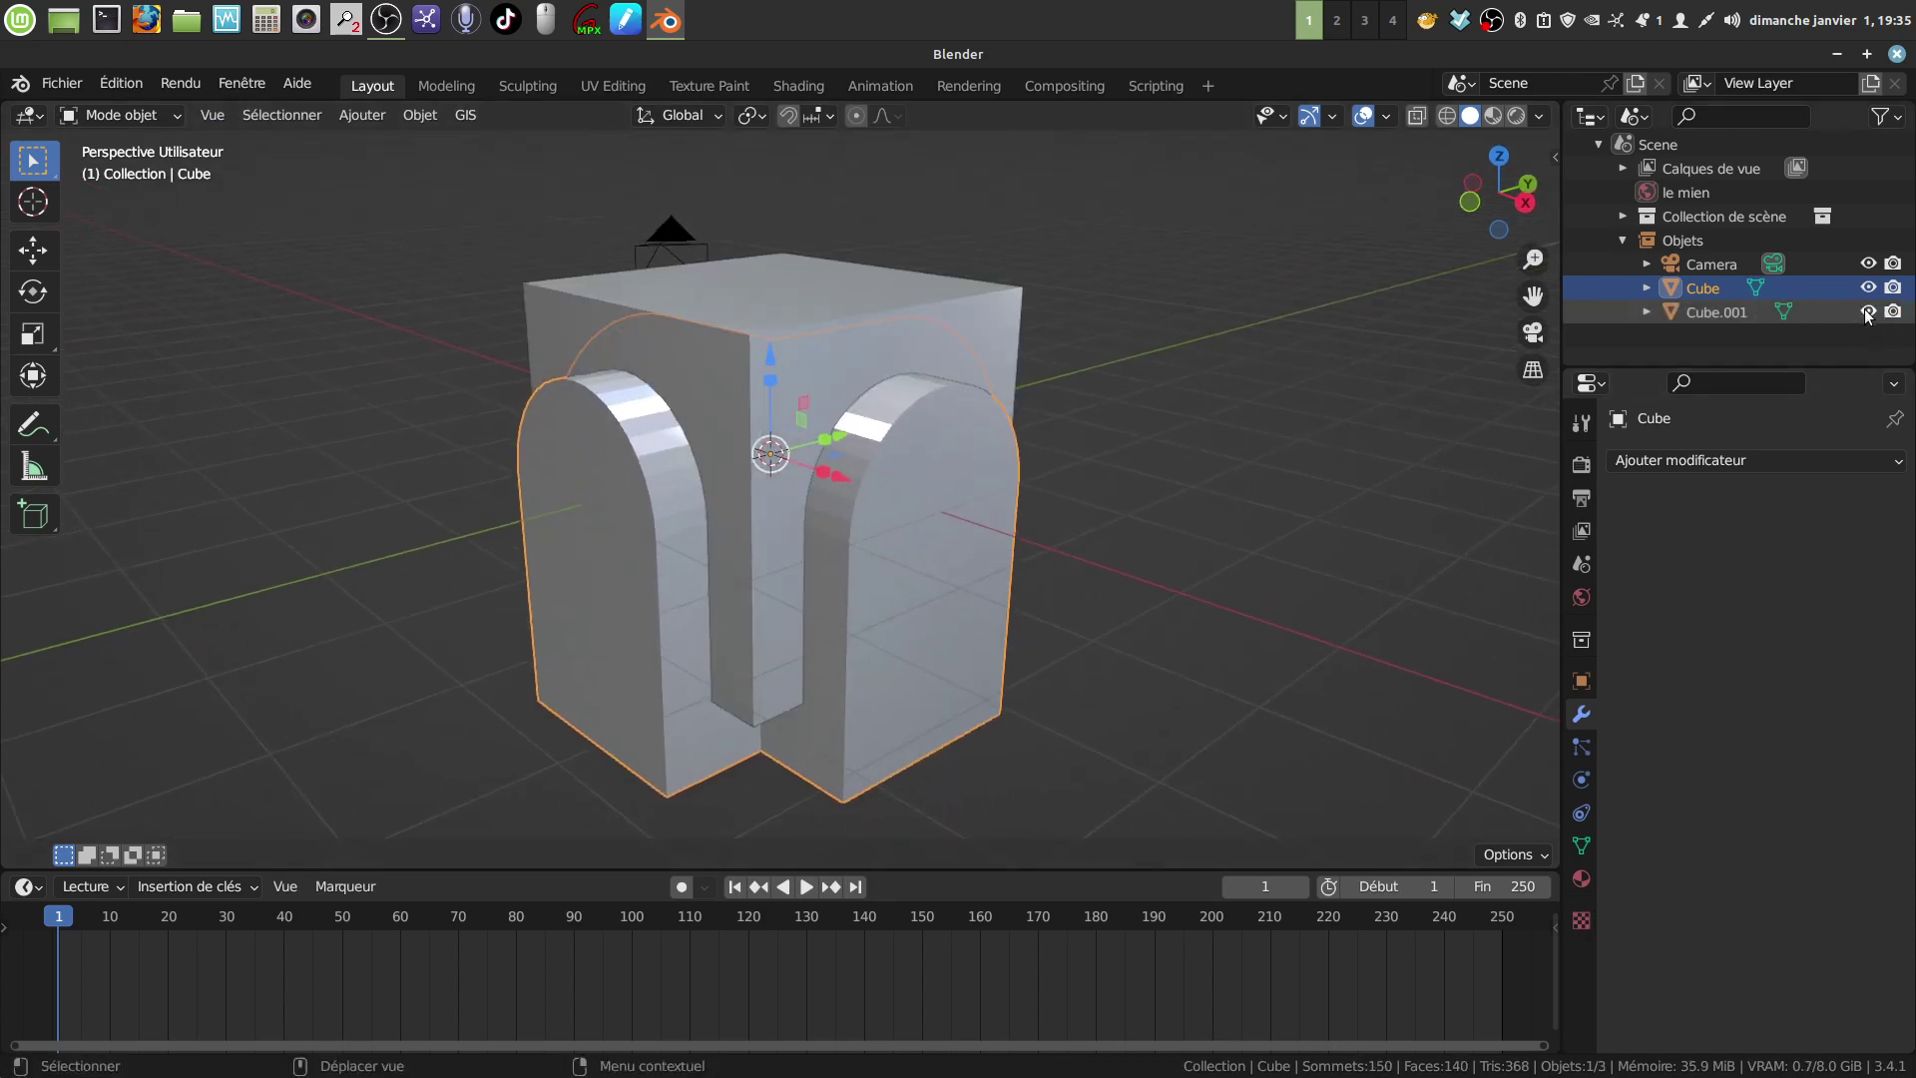
mouse_move(926, 423)
middle_mouse_down()
mouse_move(916, 441)
mouse_move(948, 415)
mouse_move(934, 447)
middle_mouse_up()
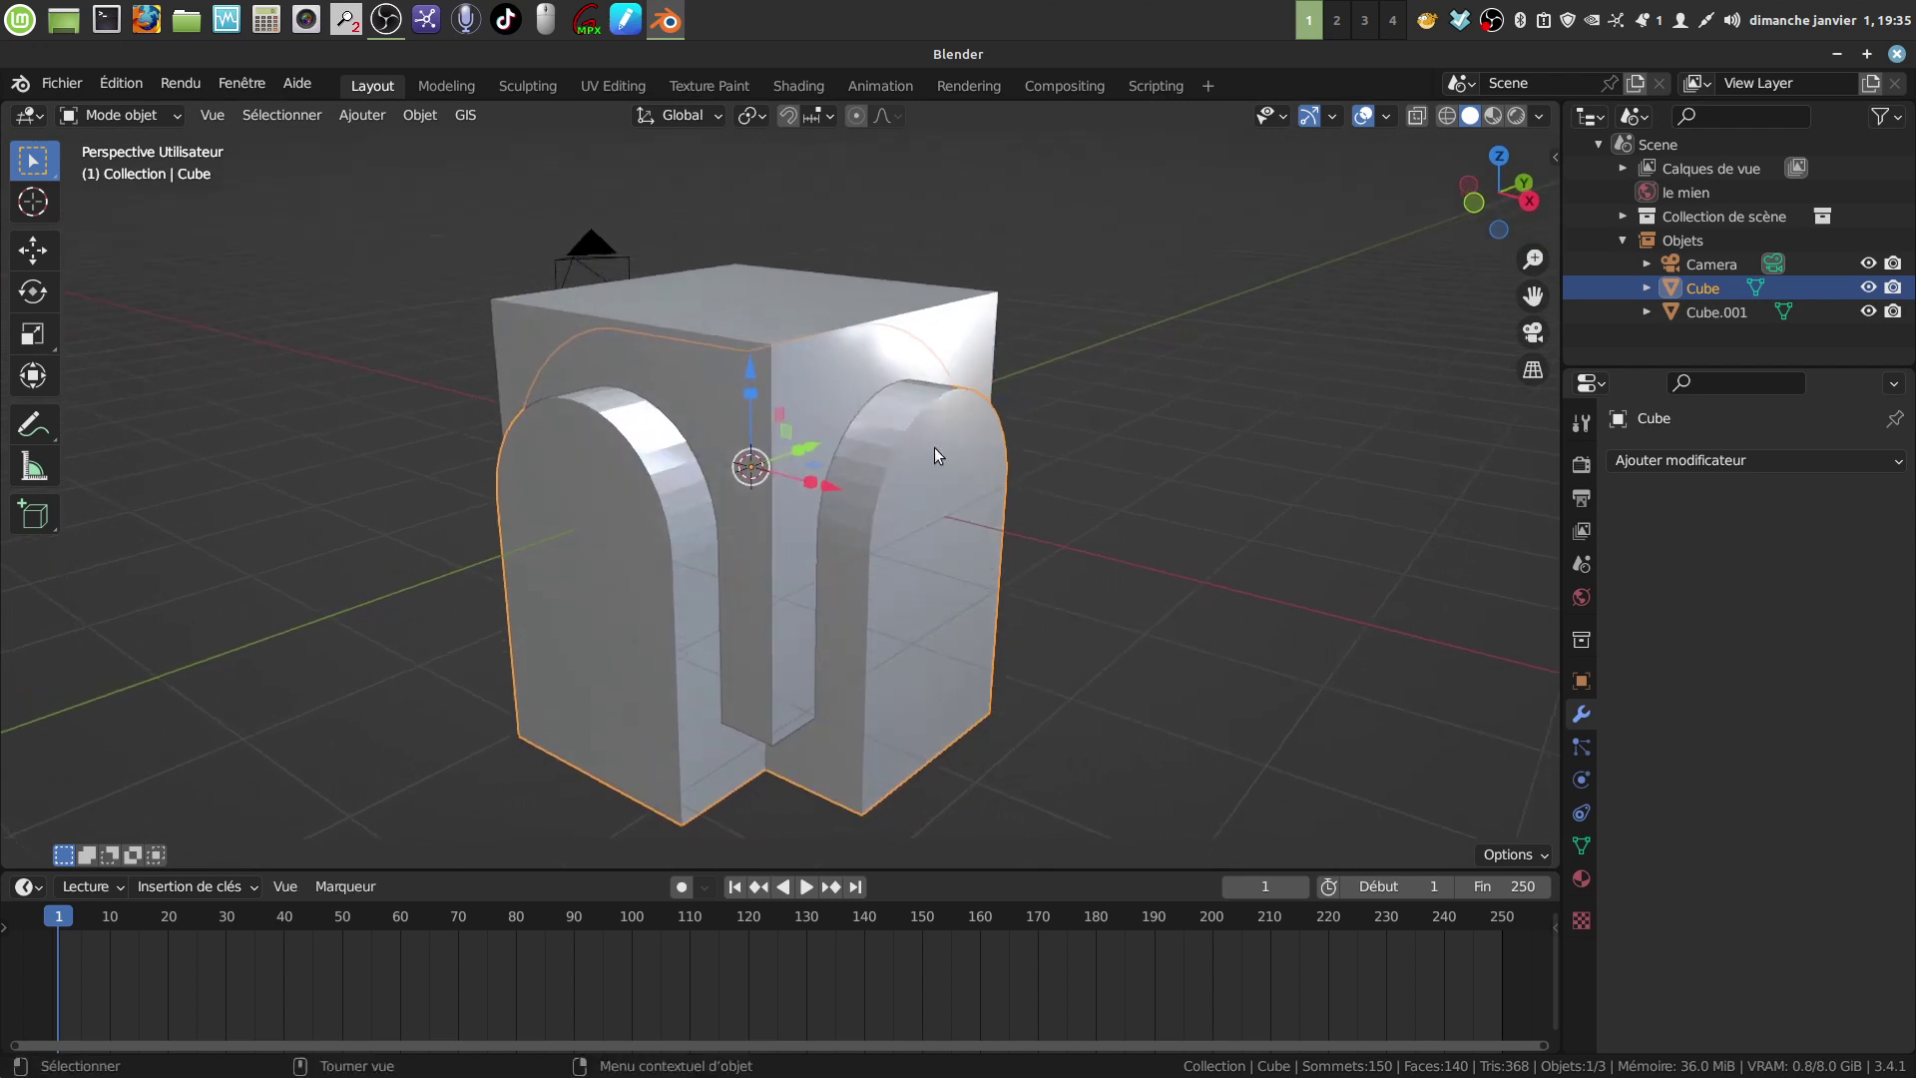
left_click(1237, 573)
left_click(935, 575)
left_click(828, 385, "shift")
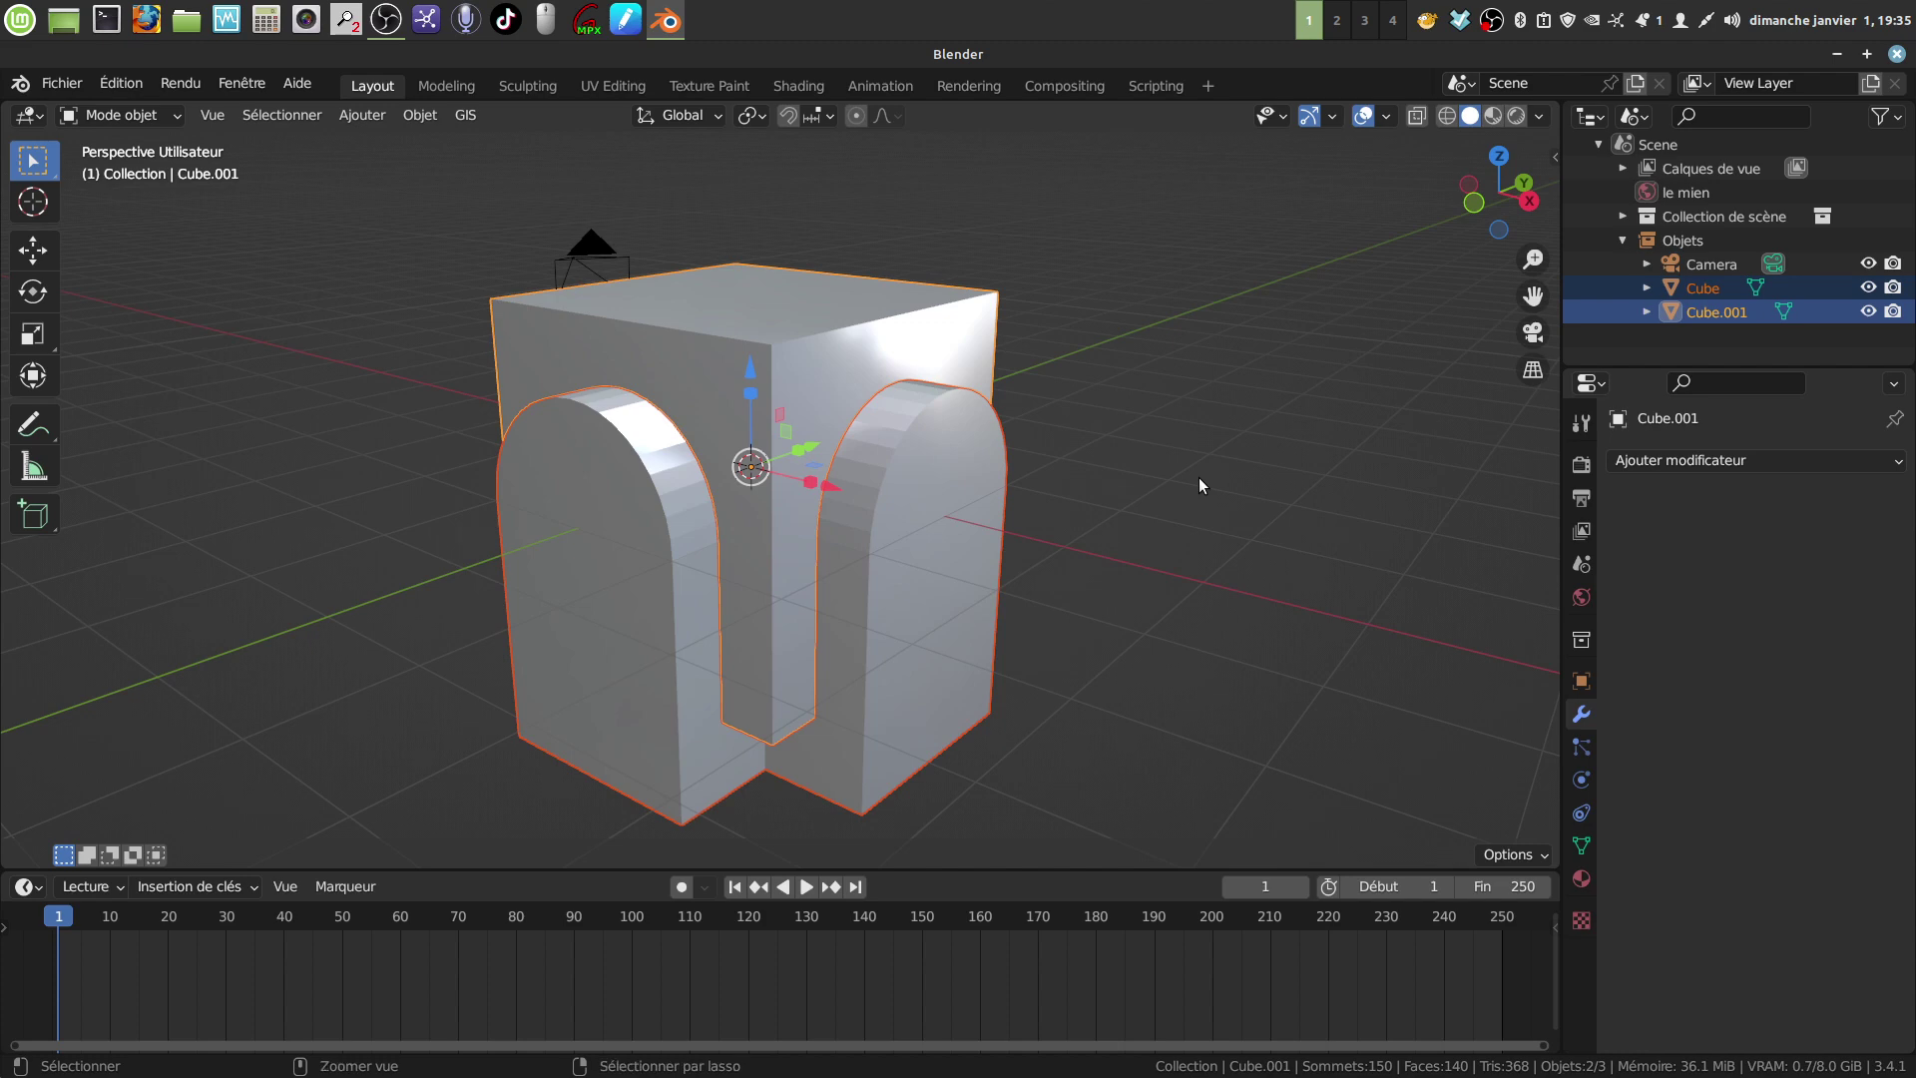
Step: Try subtracting the united vaults from the enclosing cube with a Boolean difference using the Rapide solver, and undo it
key("ctrl+shift+KP_Subtract")
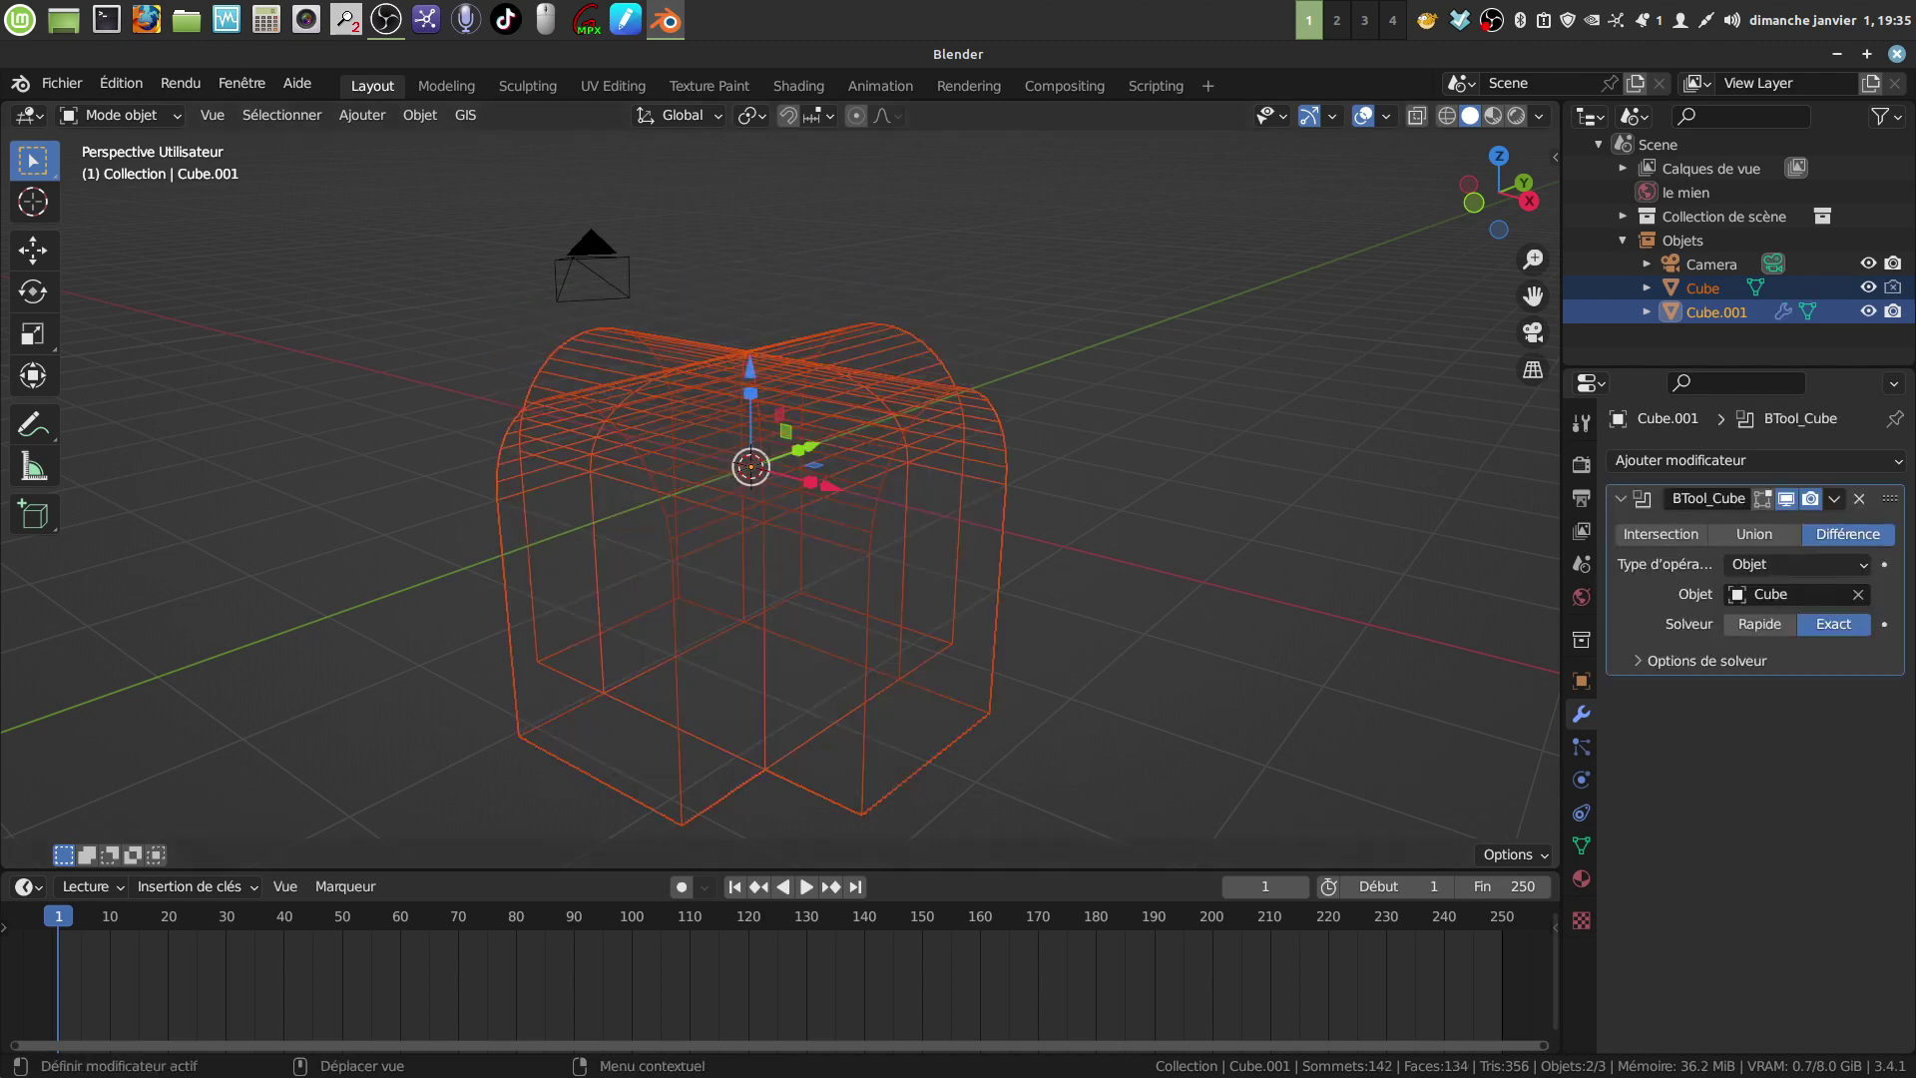
left_click(1759, 623)
middle_click_drag(997, 558, 1127, 527)
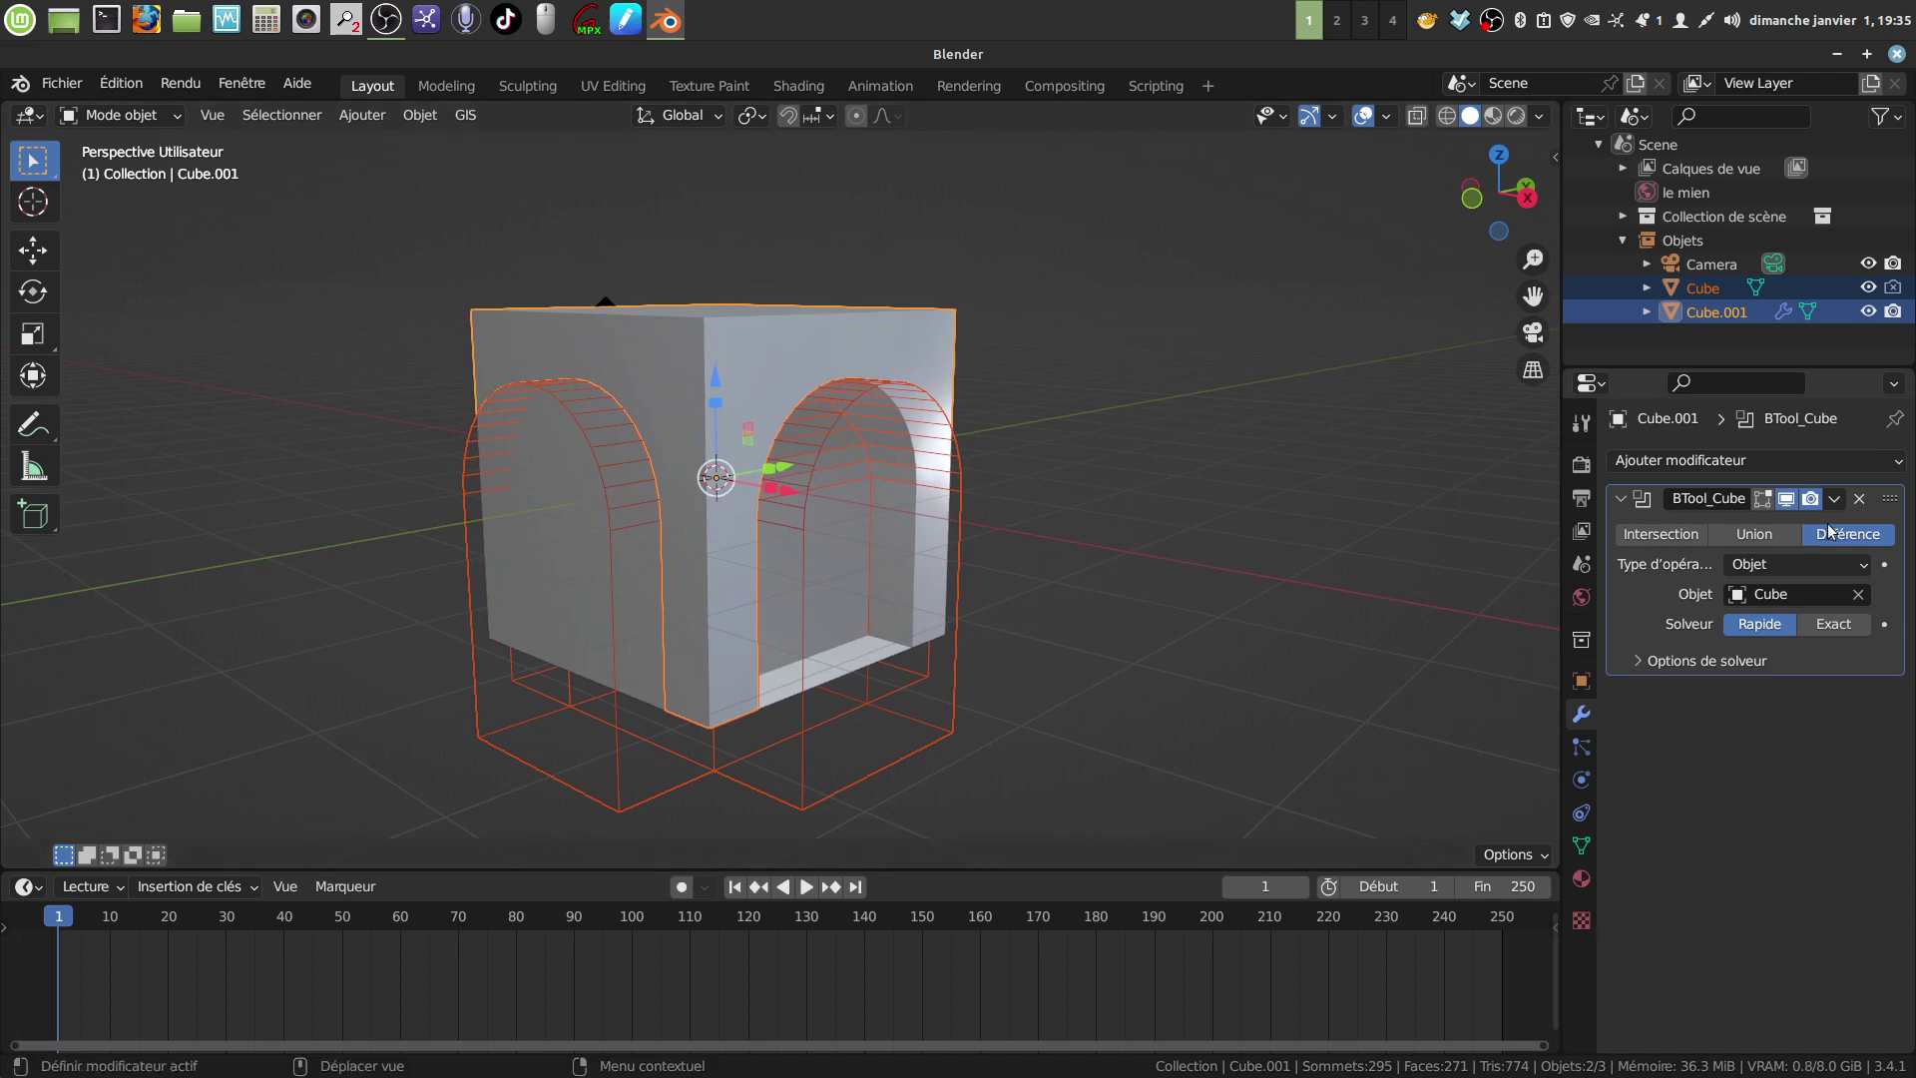
middle_click_drag(972, 523, 657, 565)
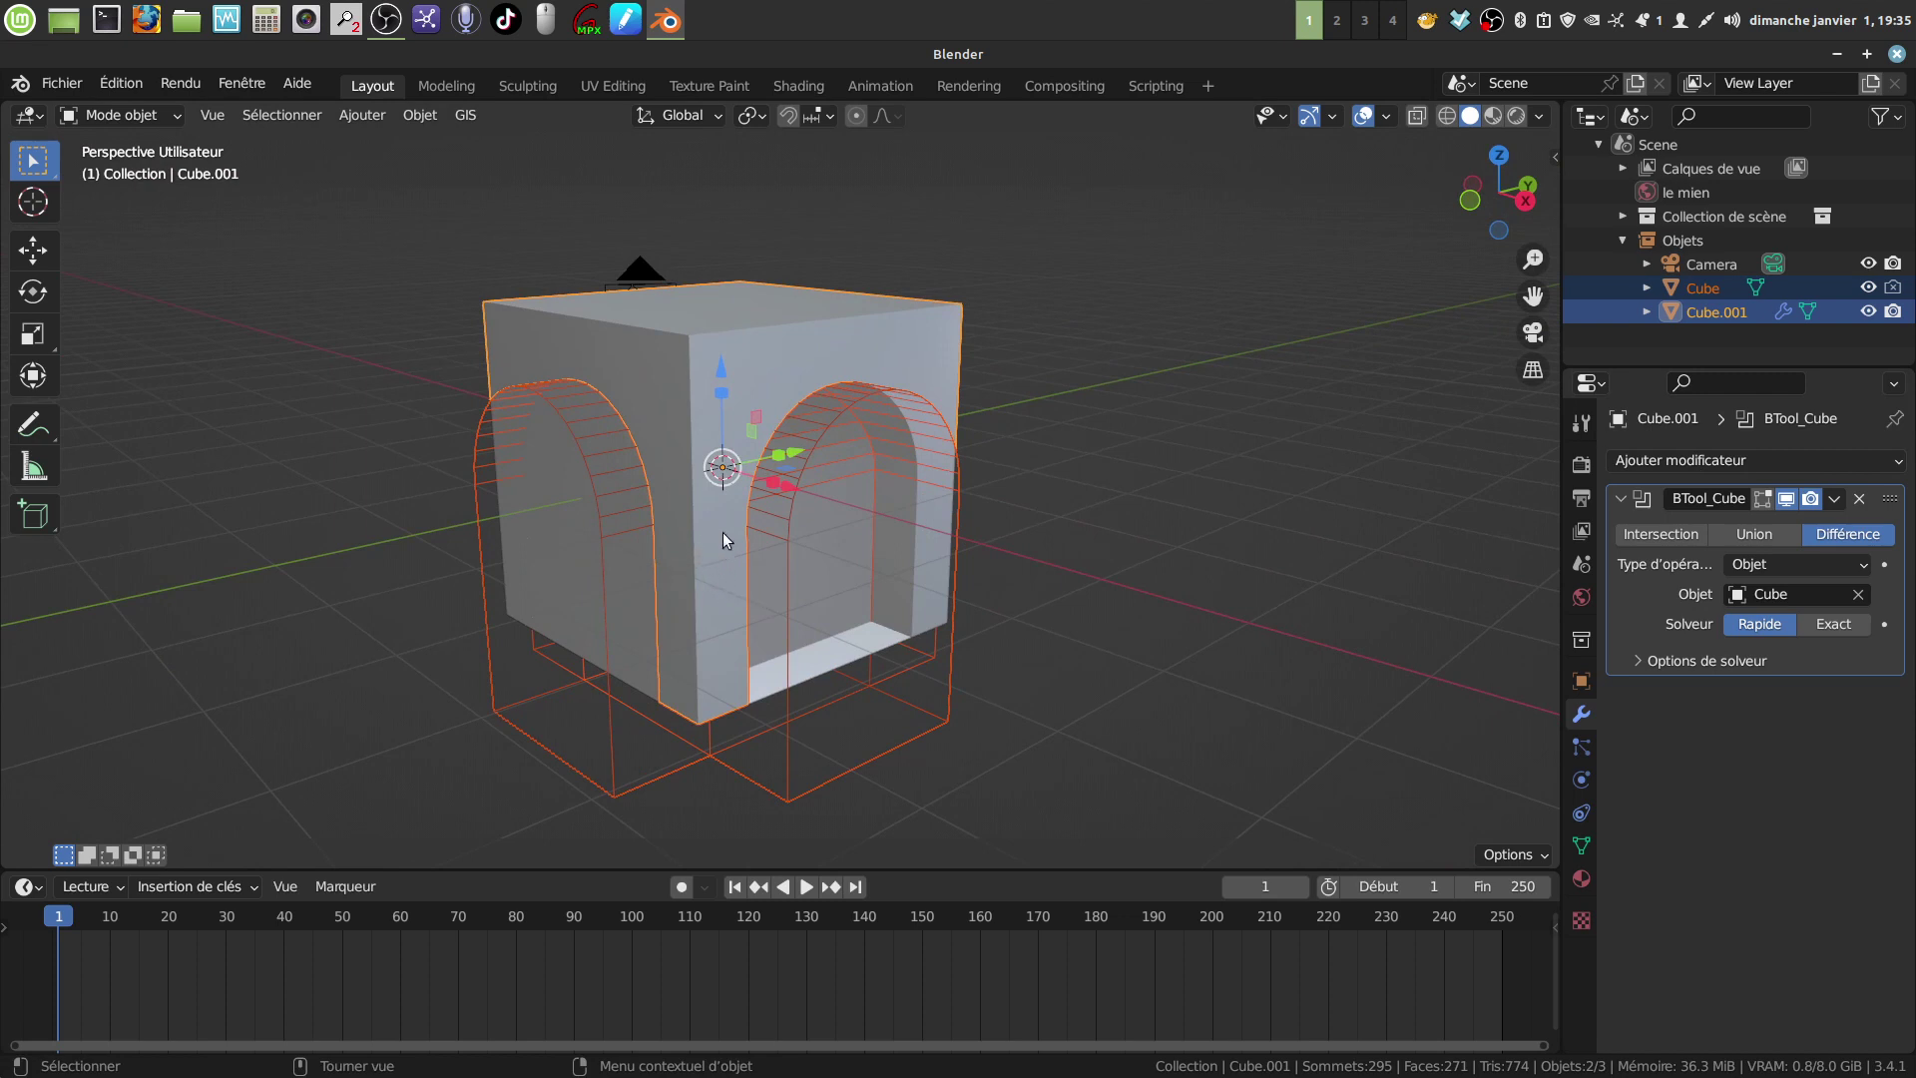
middle_click_drag(750, 602, 759, 519)
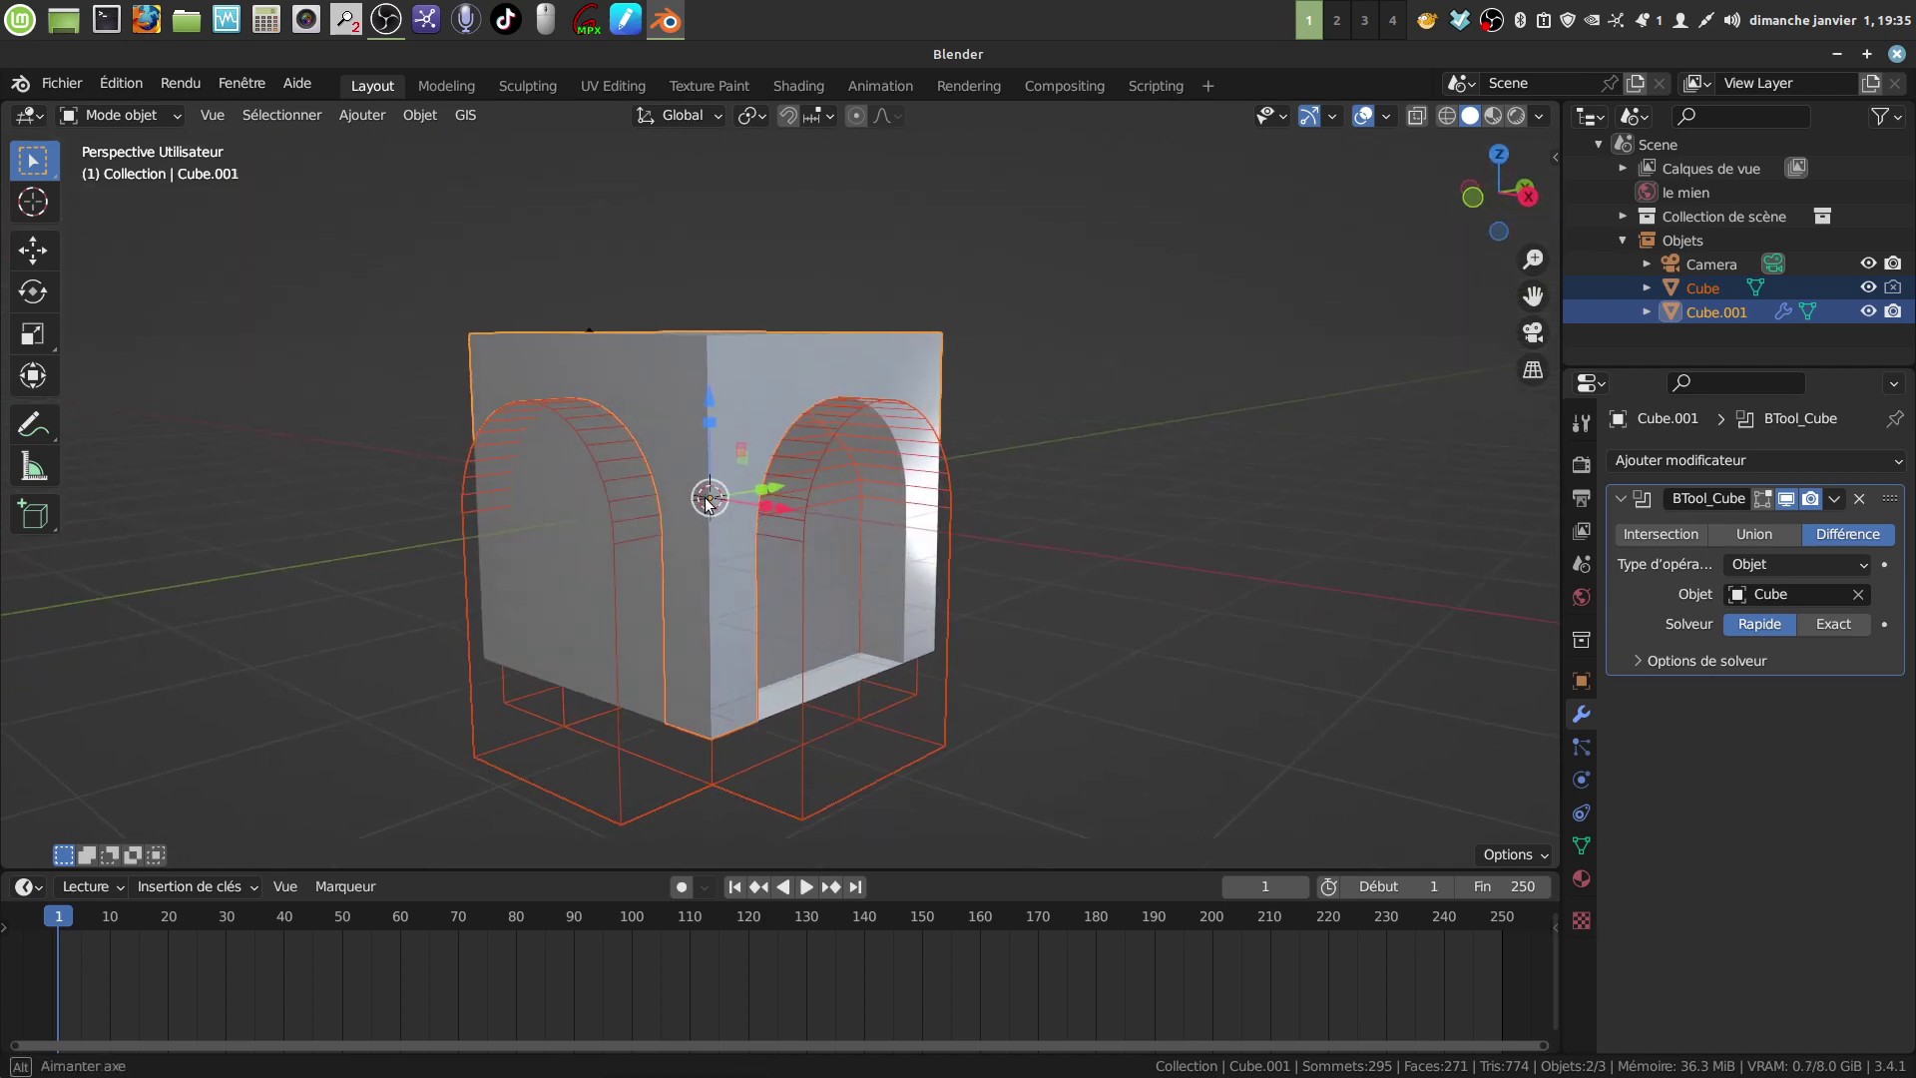
middle_click_drag(1122, 572, 1198, 545)
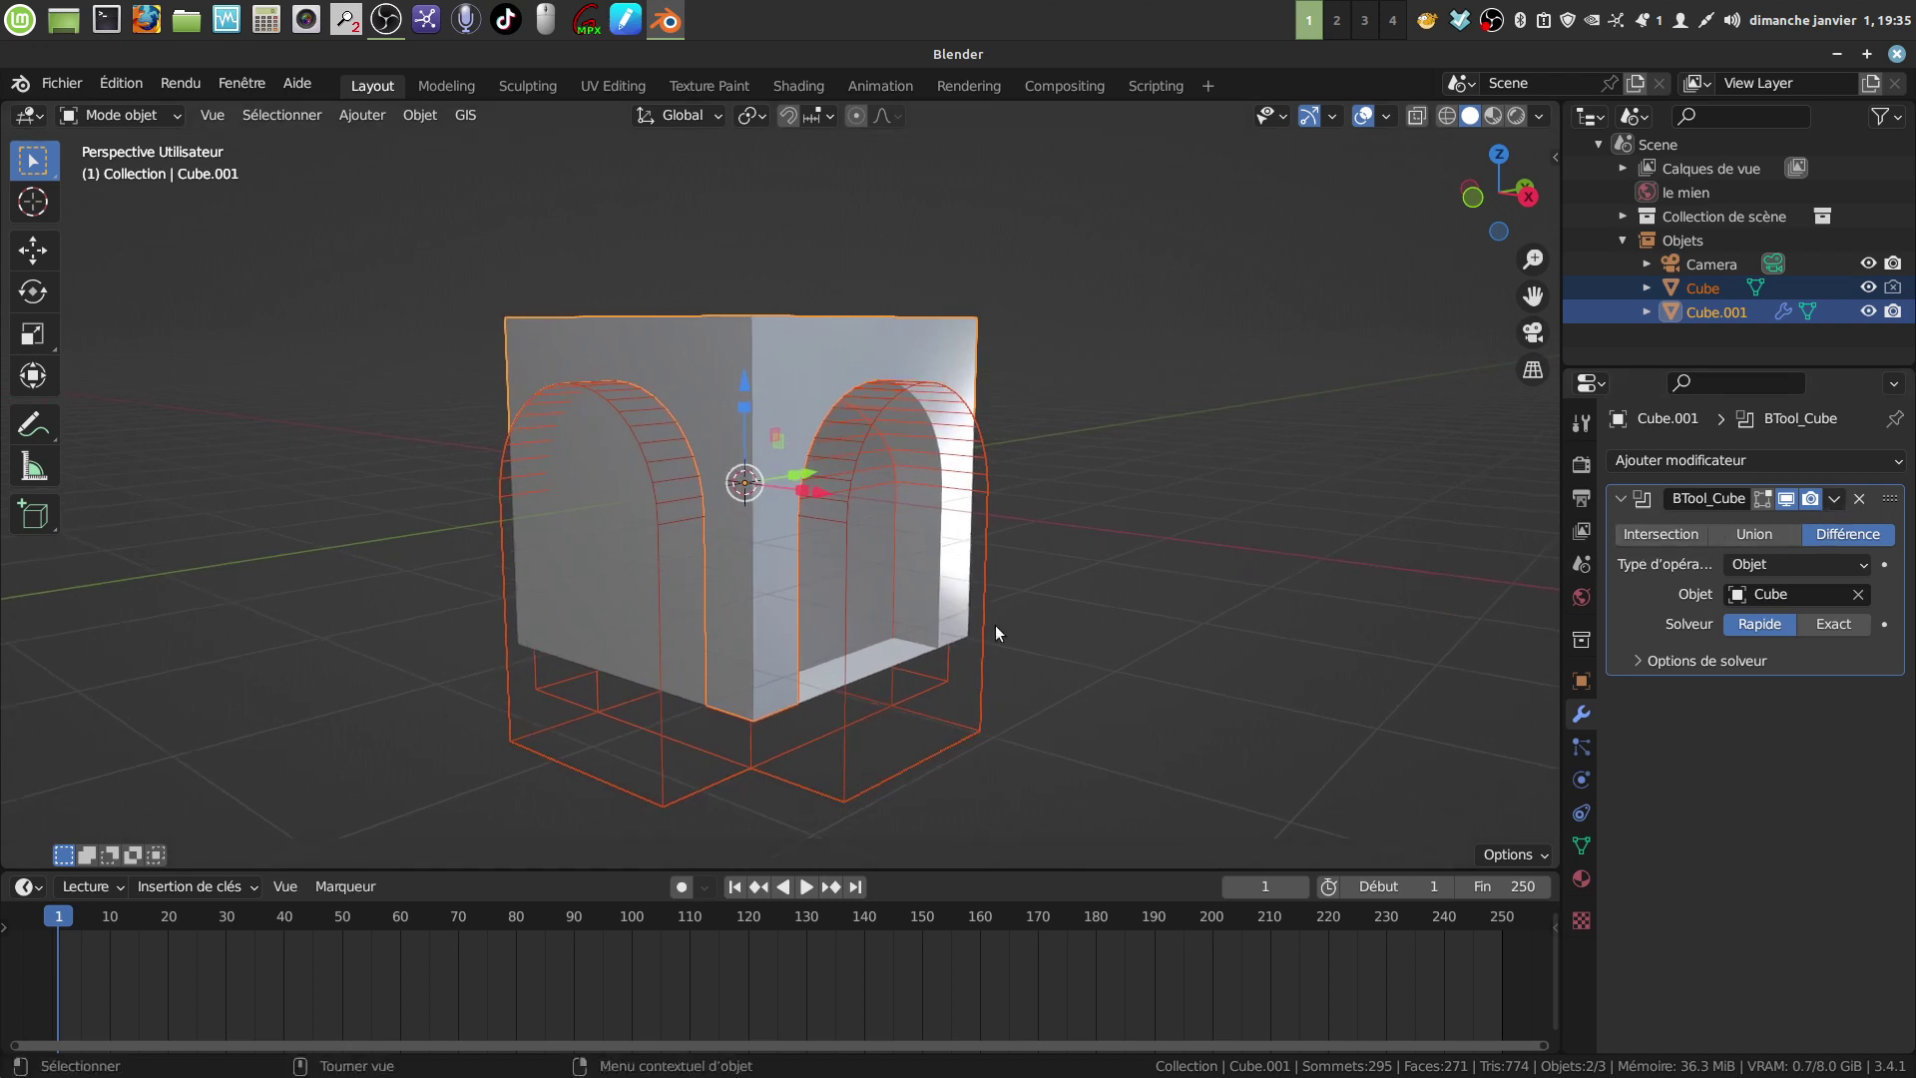
key("ctrl+KP_Enter")
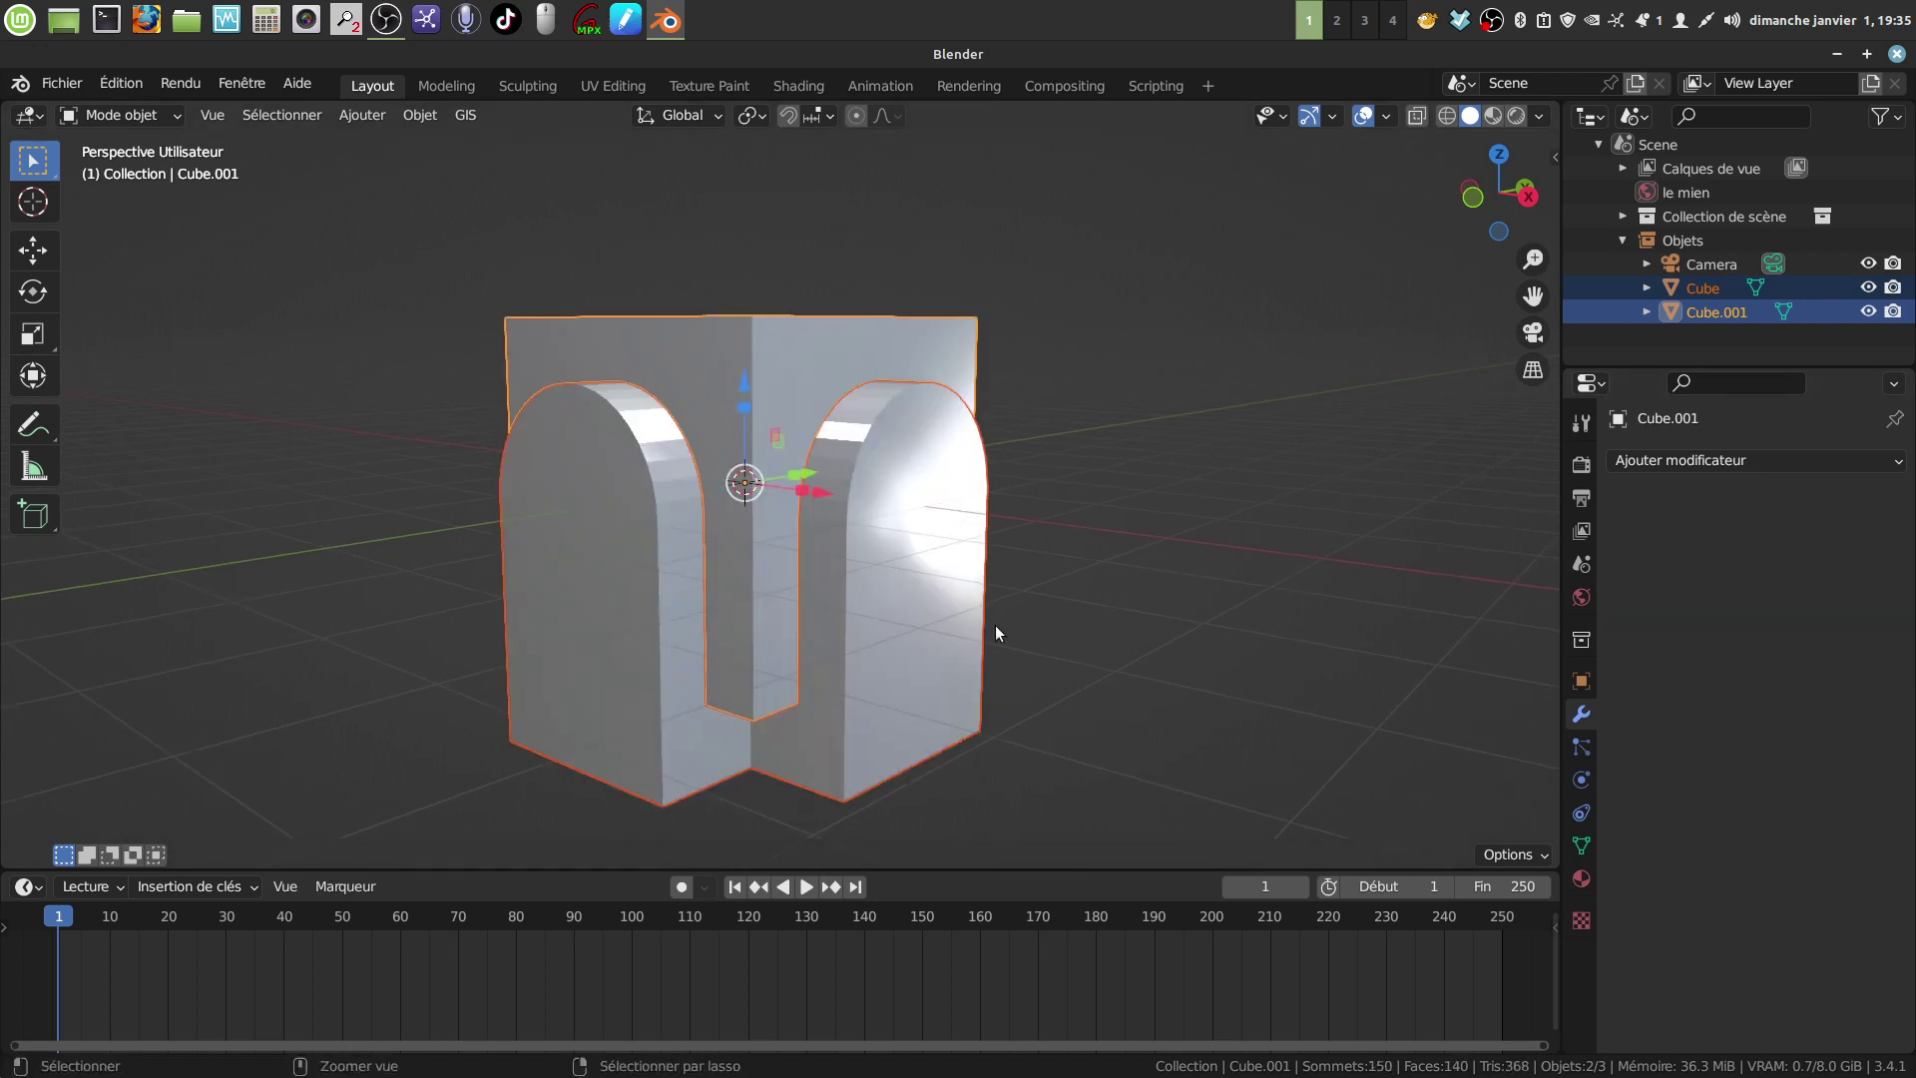
Step: Deselect both objects and display the JM add-on's Booleans tools beside the 3D view
left_click(996, 625)
middle_click_drag(996, 624, 967, 585)
left_click(1035, 560)
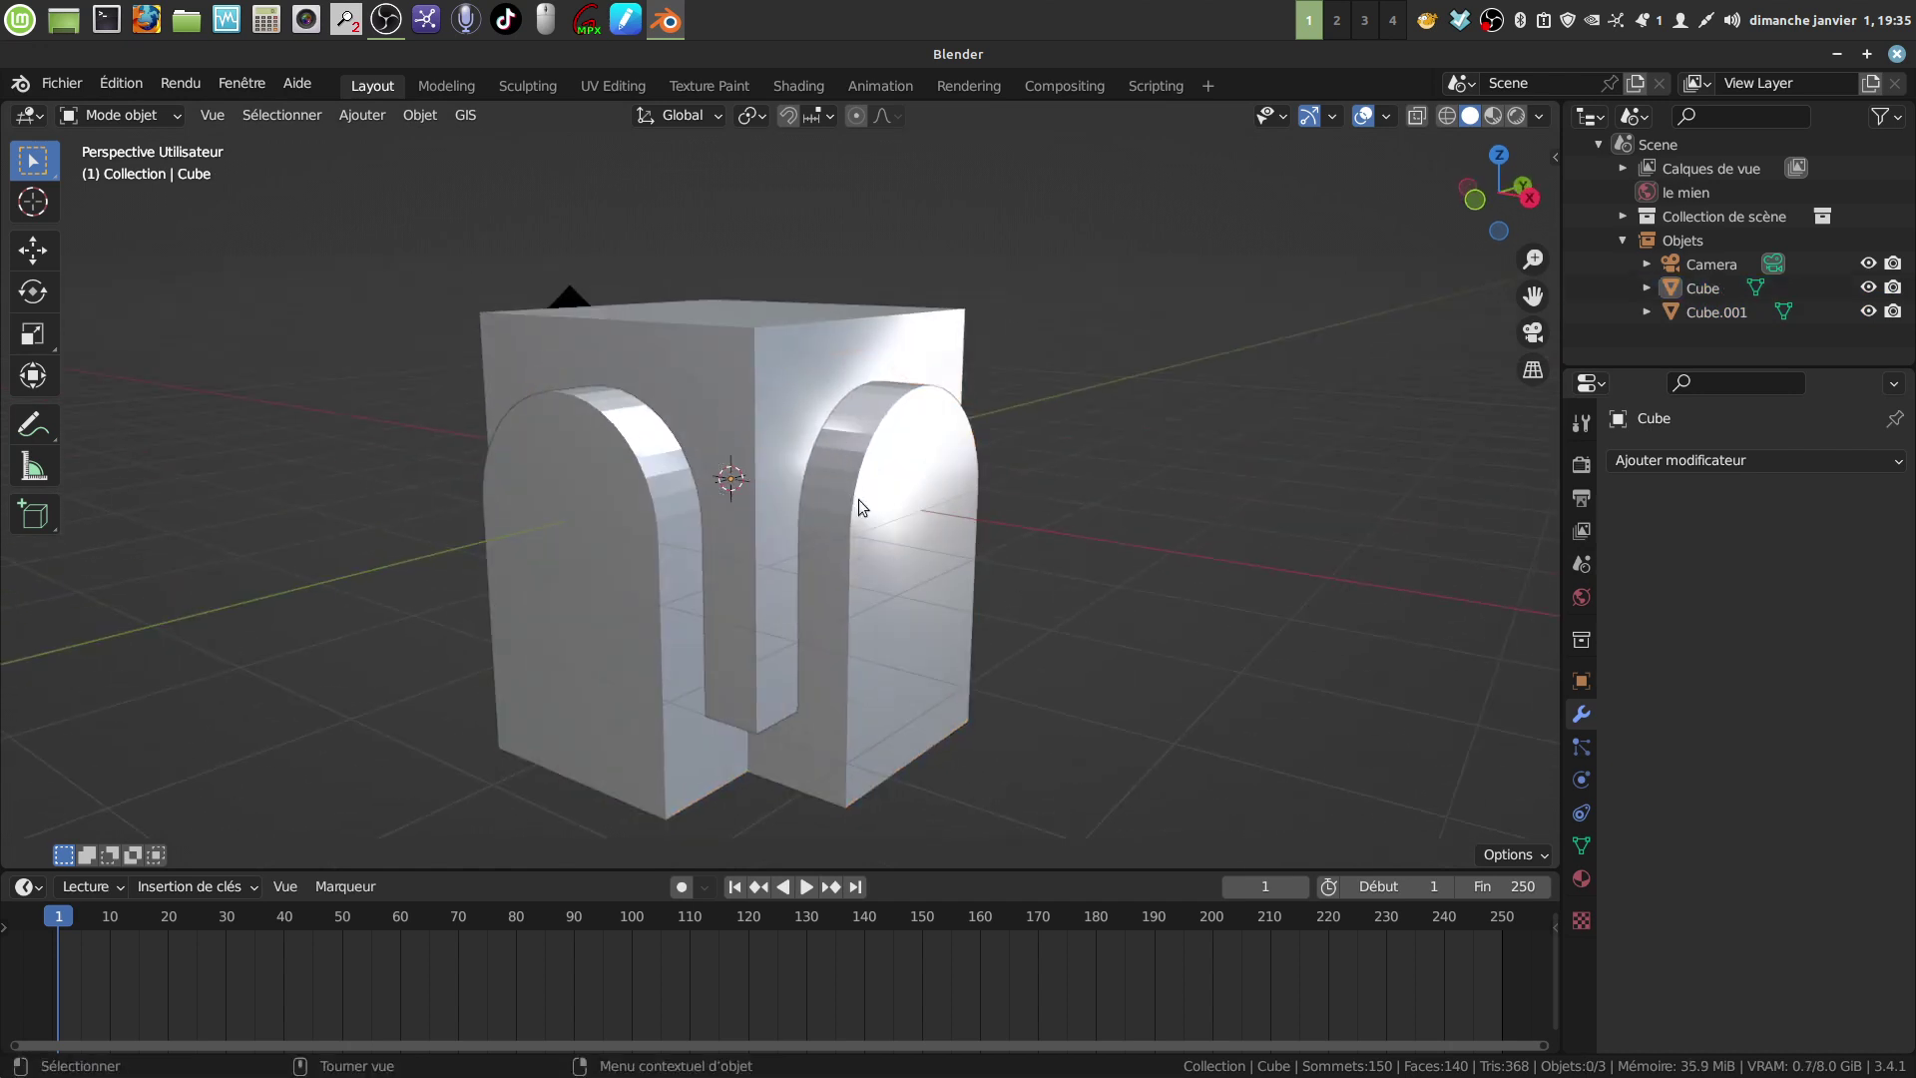
middle_click_drag(1021, 558, 922, 535)
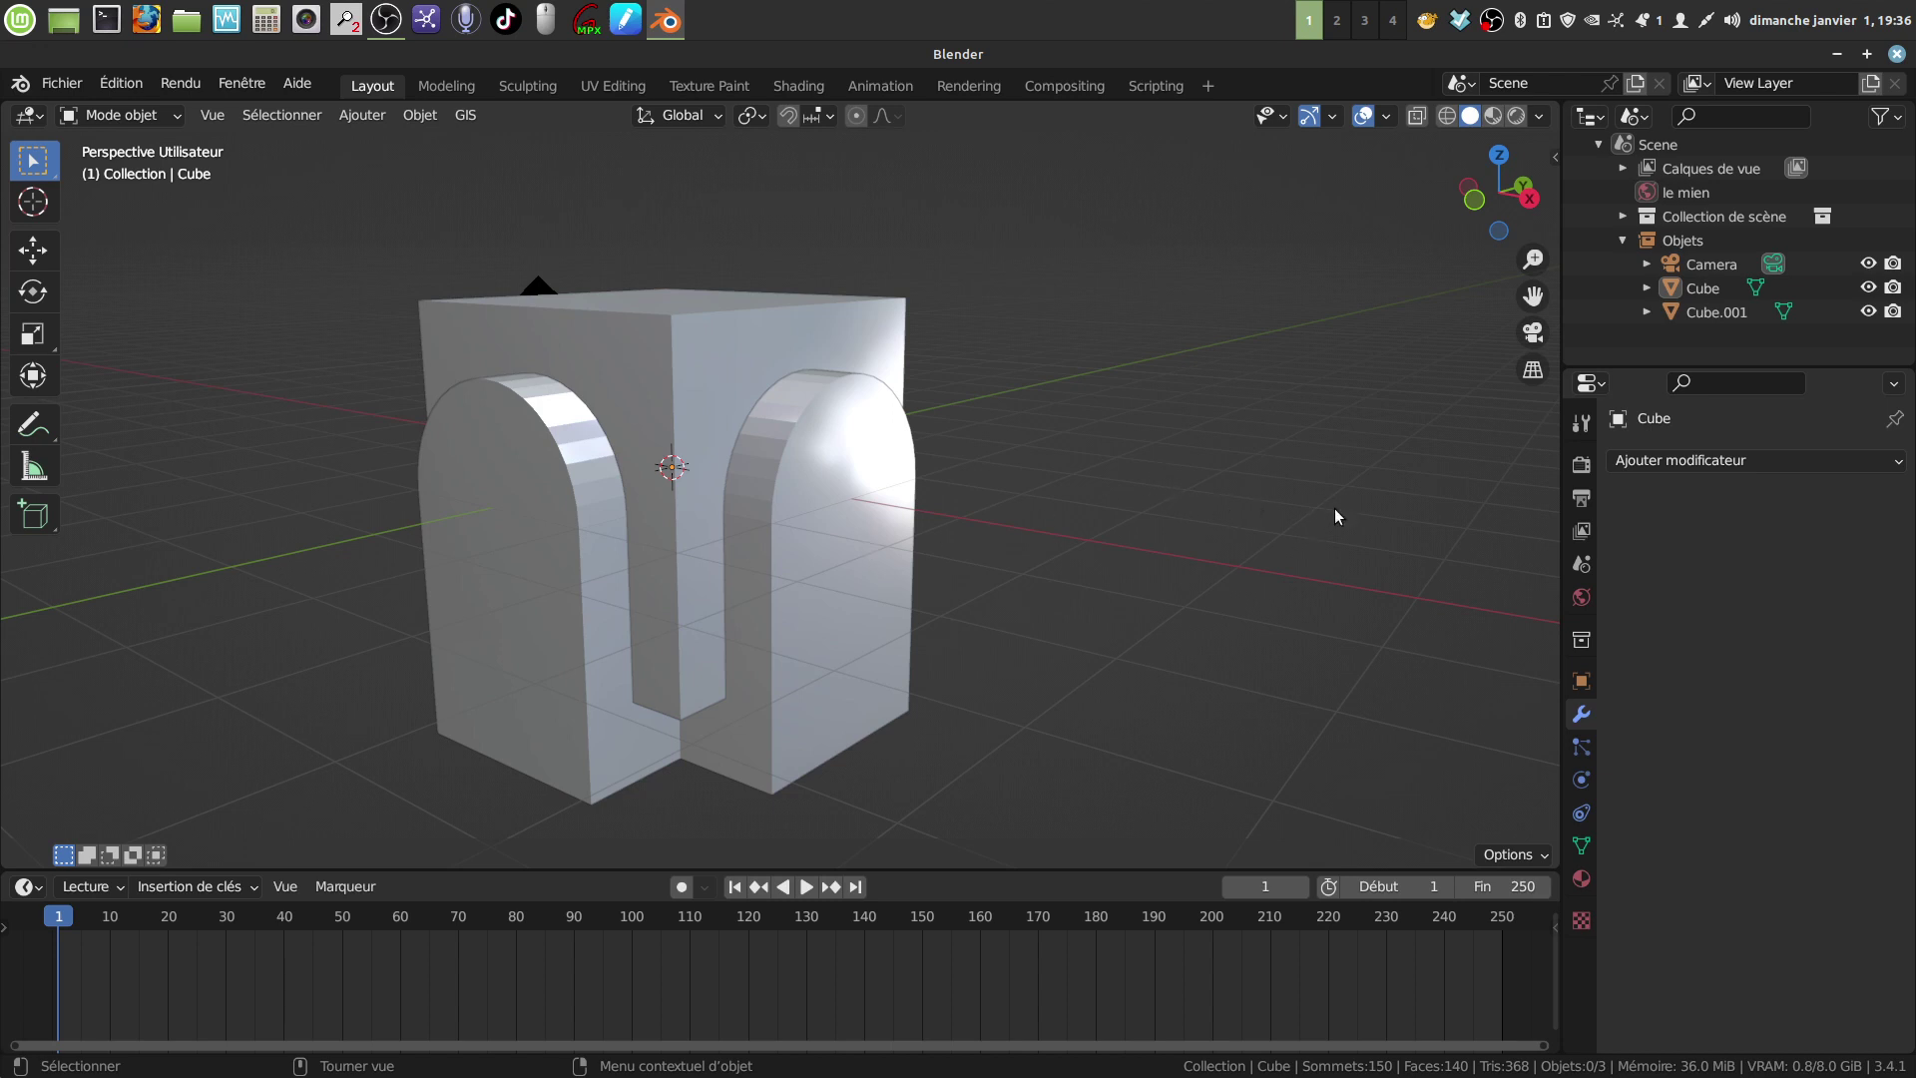
key("n")
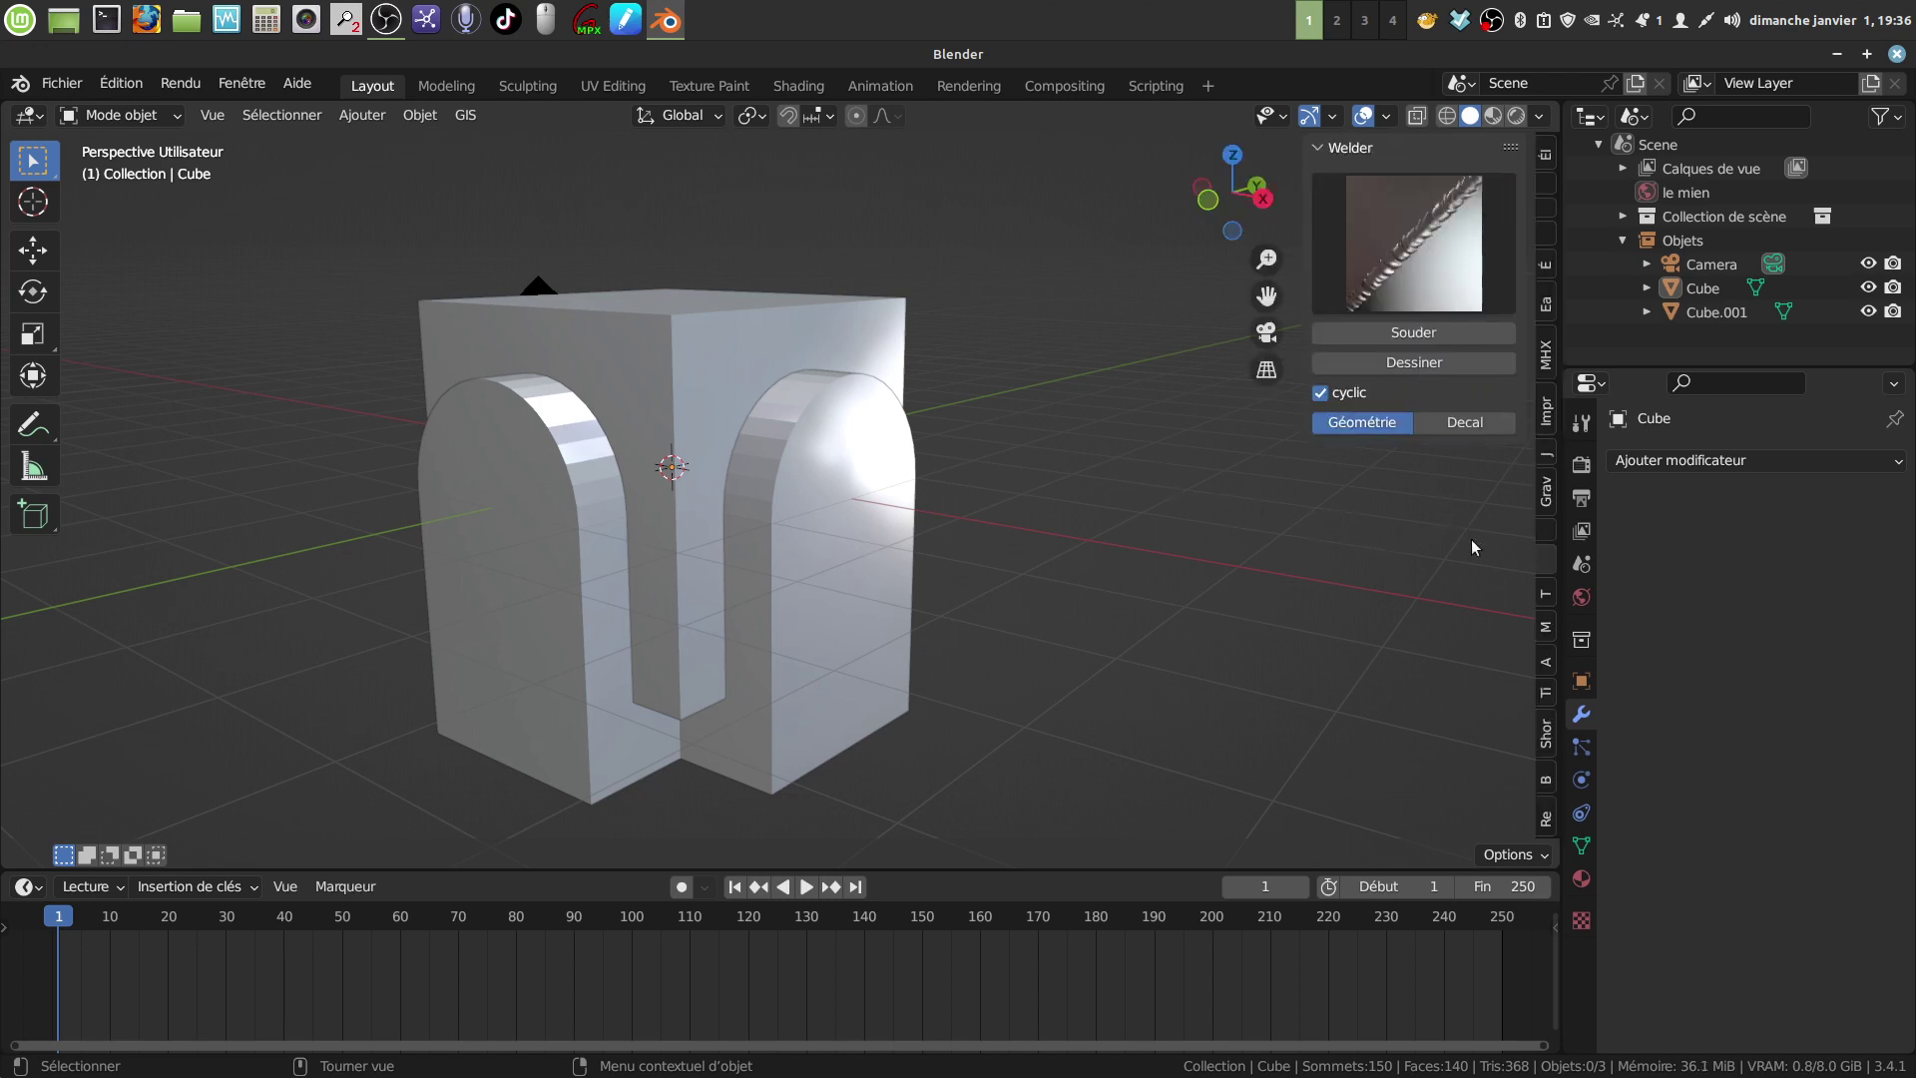
left_click(1547, 459)
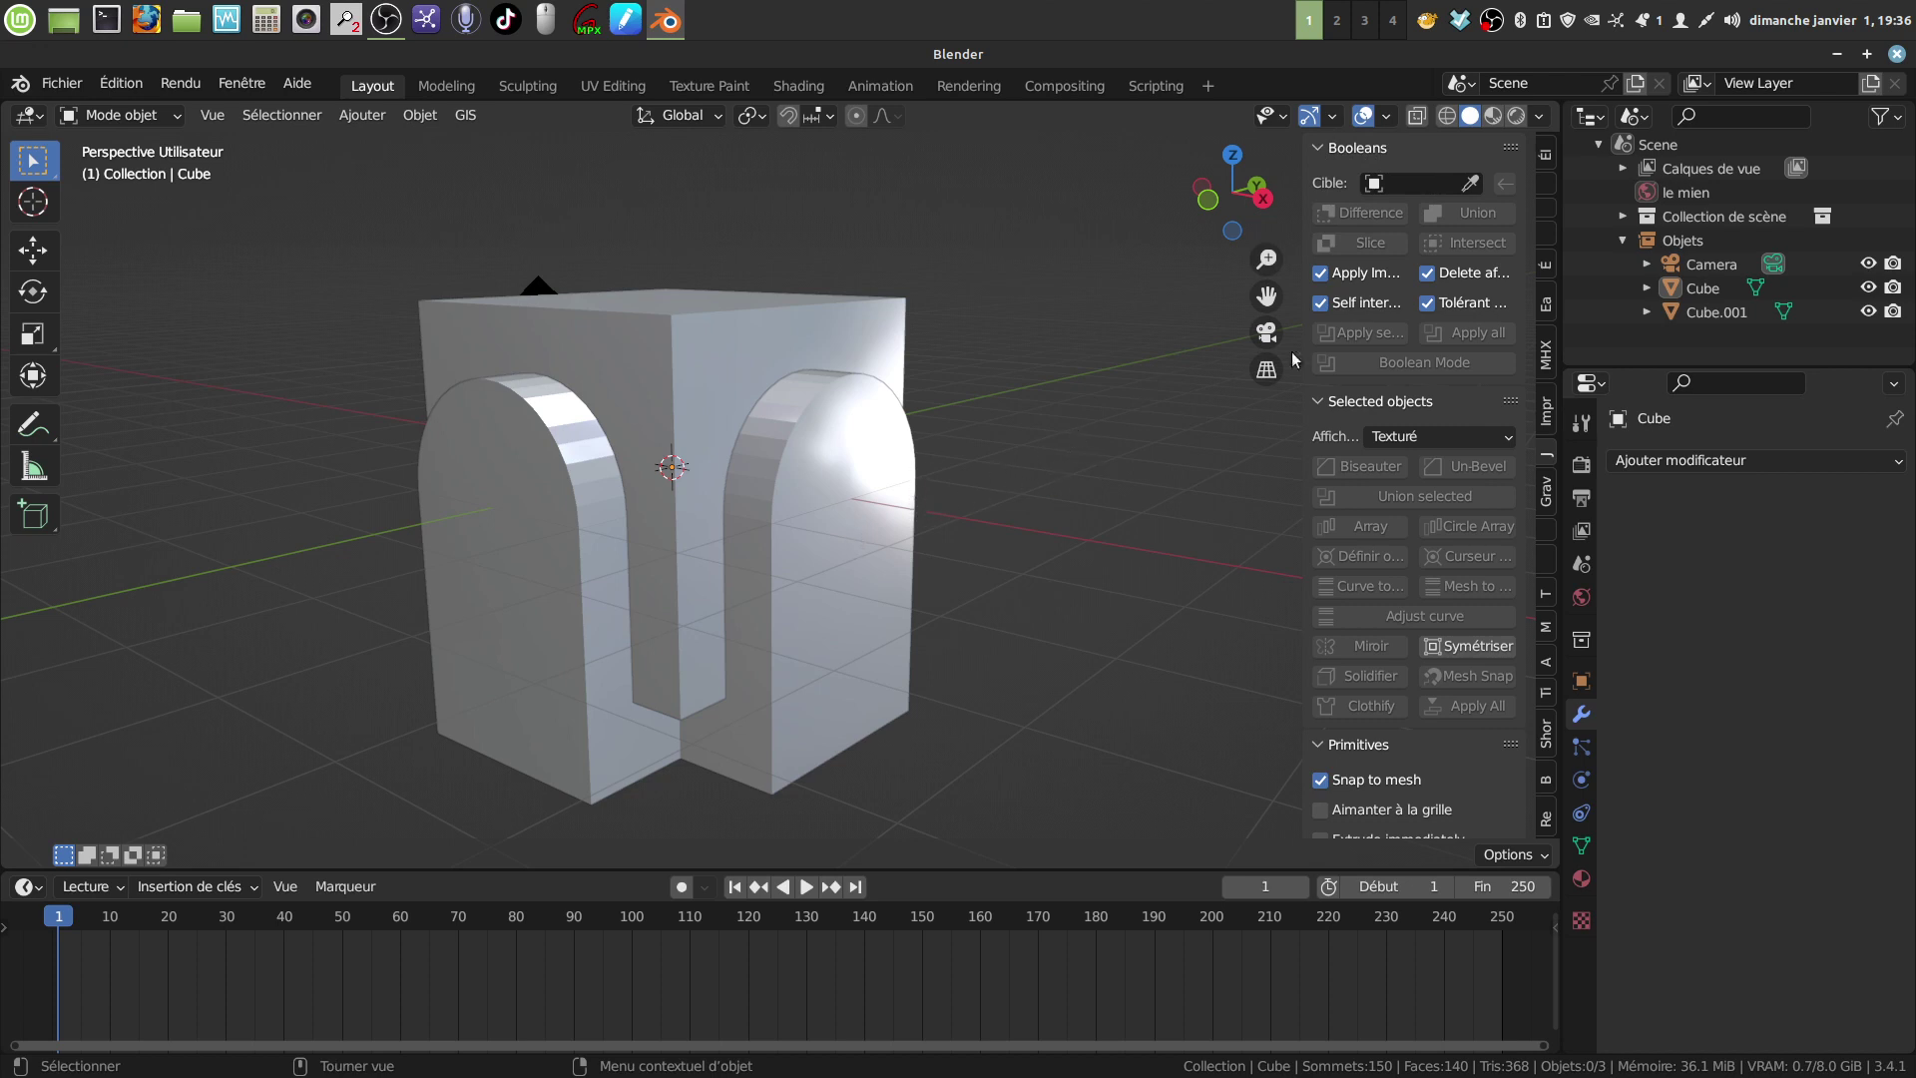
Step: Subtract the united vaults, Cube, from the enclosing cube with the add-on's Difference operation, using Cube.001 as the target
left_click(726, 363)
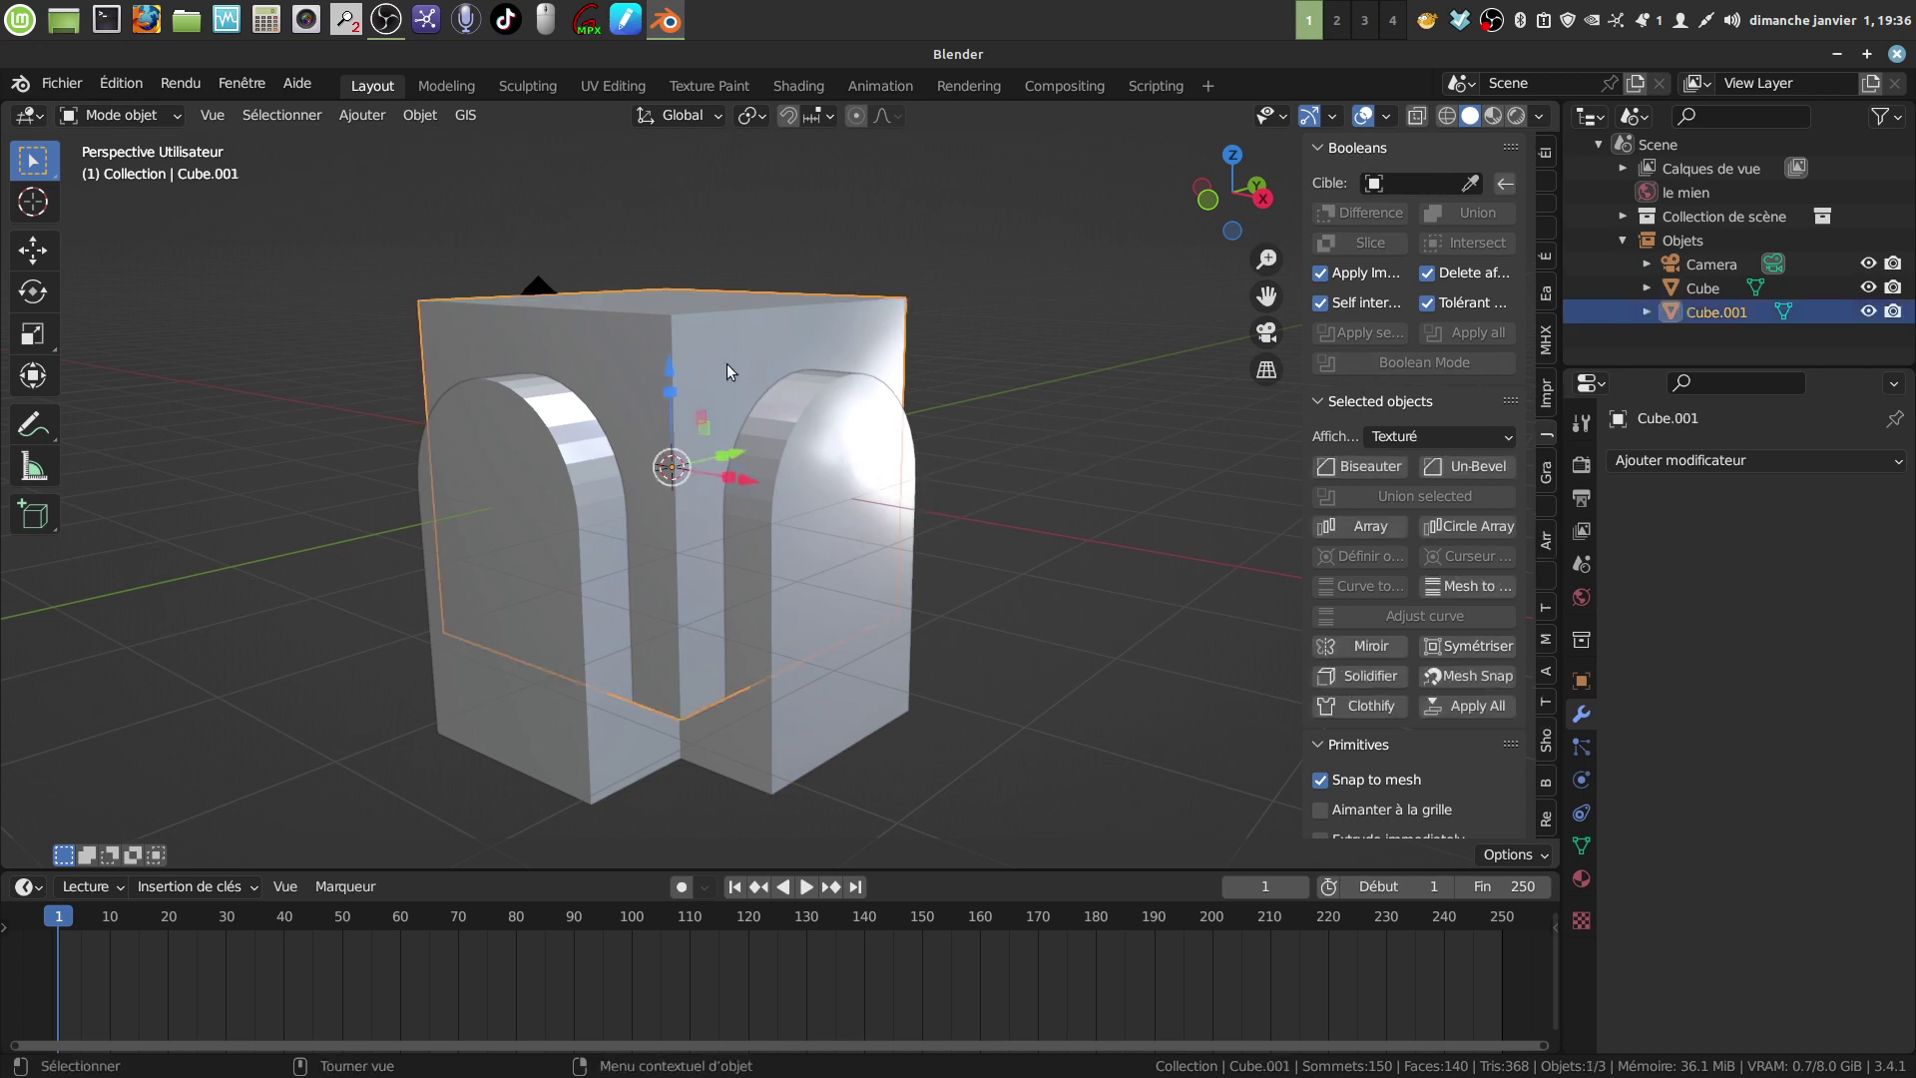
left_click(872, 487)
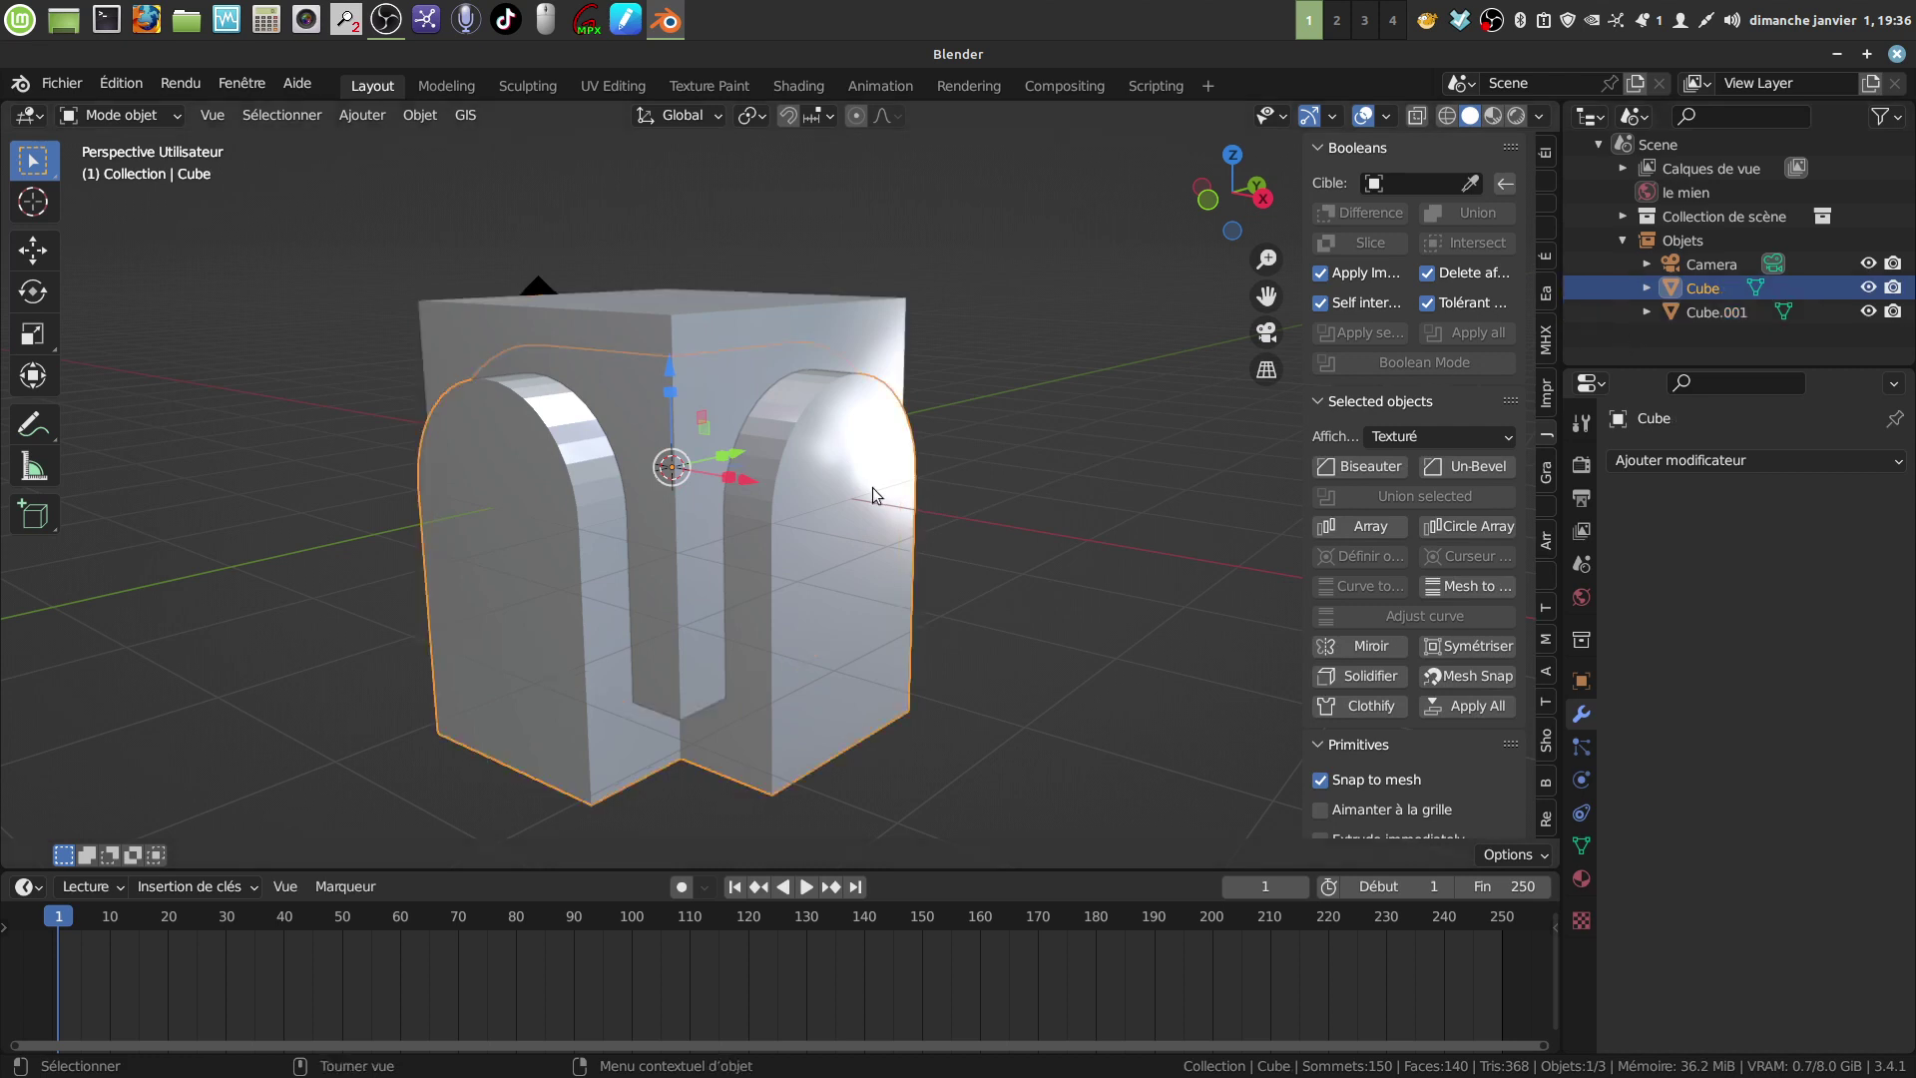
mouse_move(908, 527)
middle_mouse_down()
mouse_move(924, 477)
mouse_move(894, 537)
middle_mouse_up()
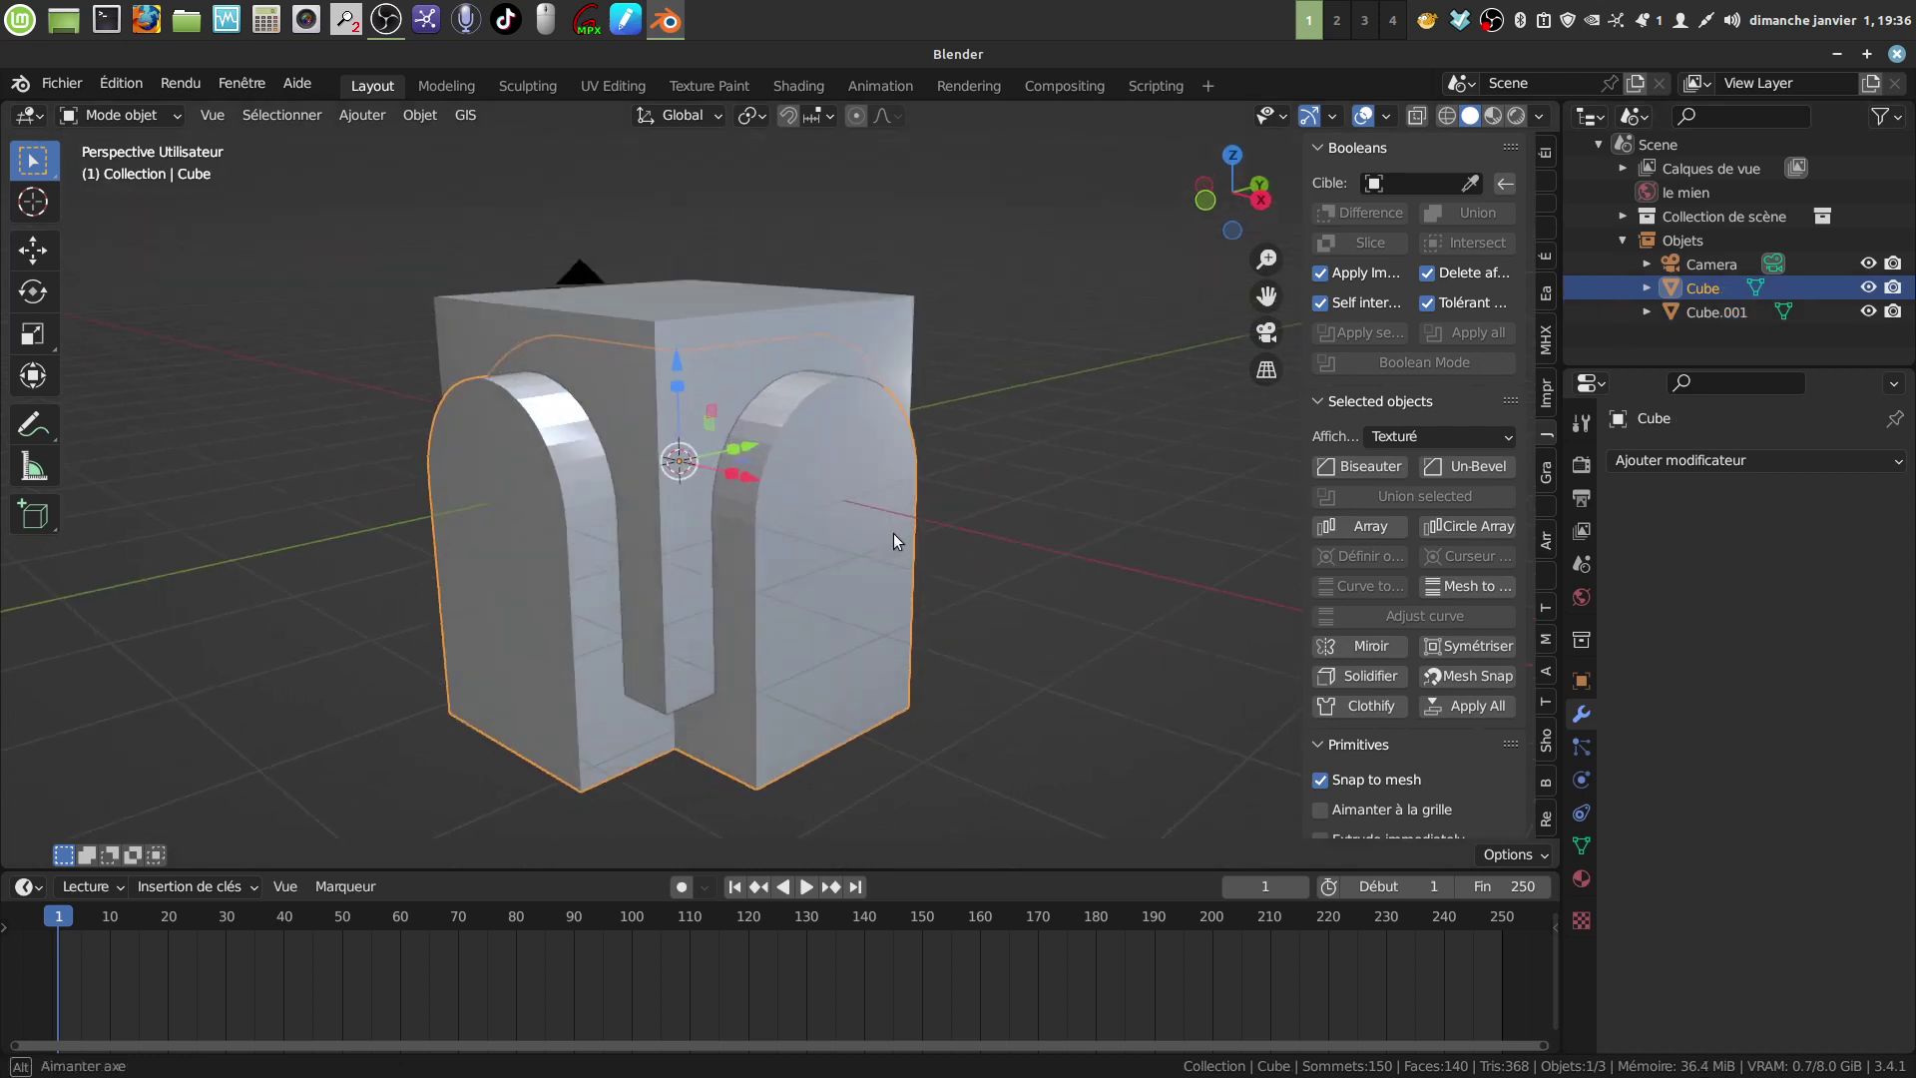
left_click(1373, 182)
key("Return")
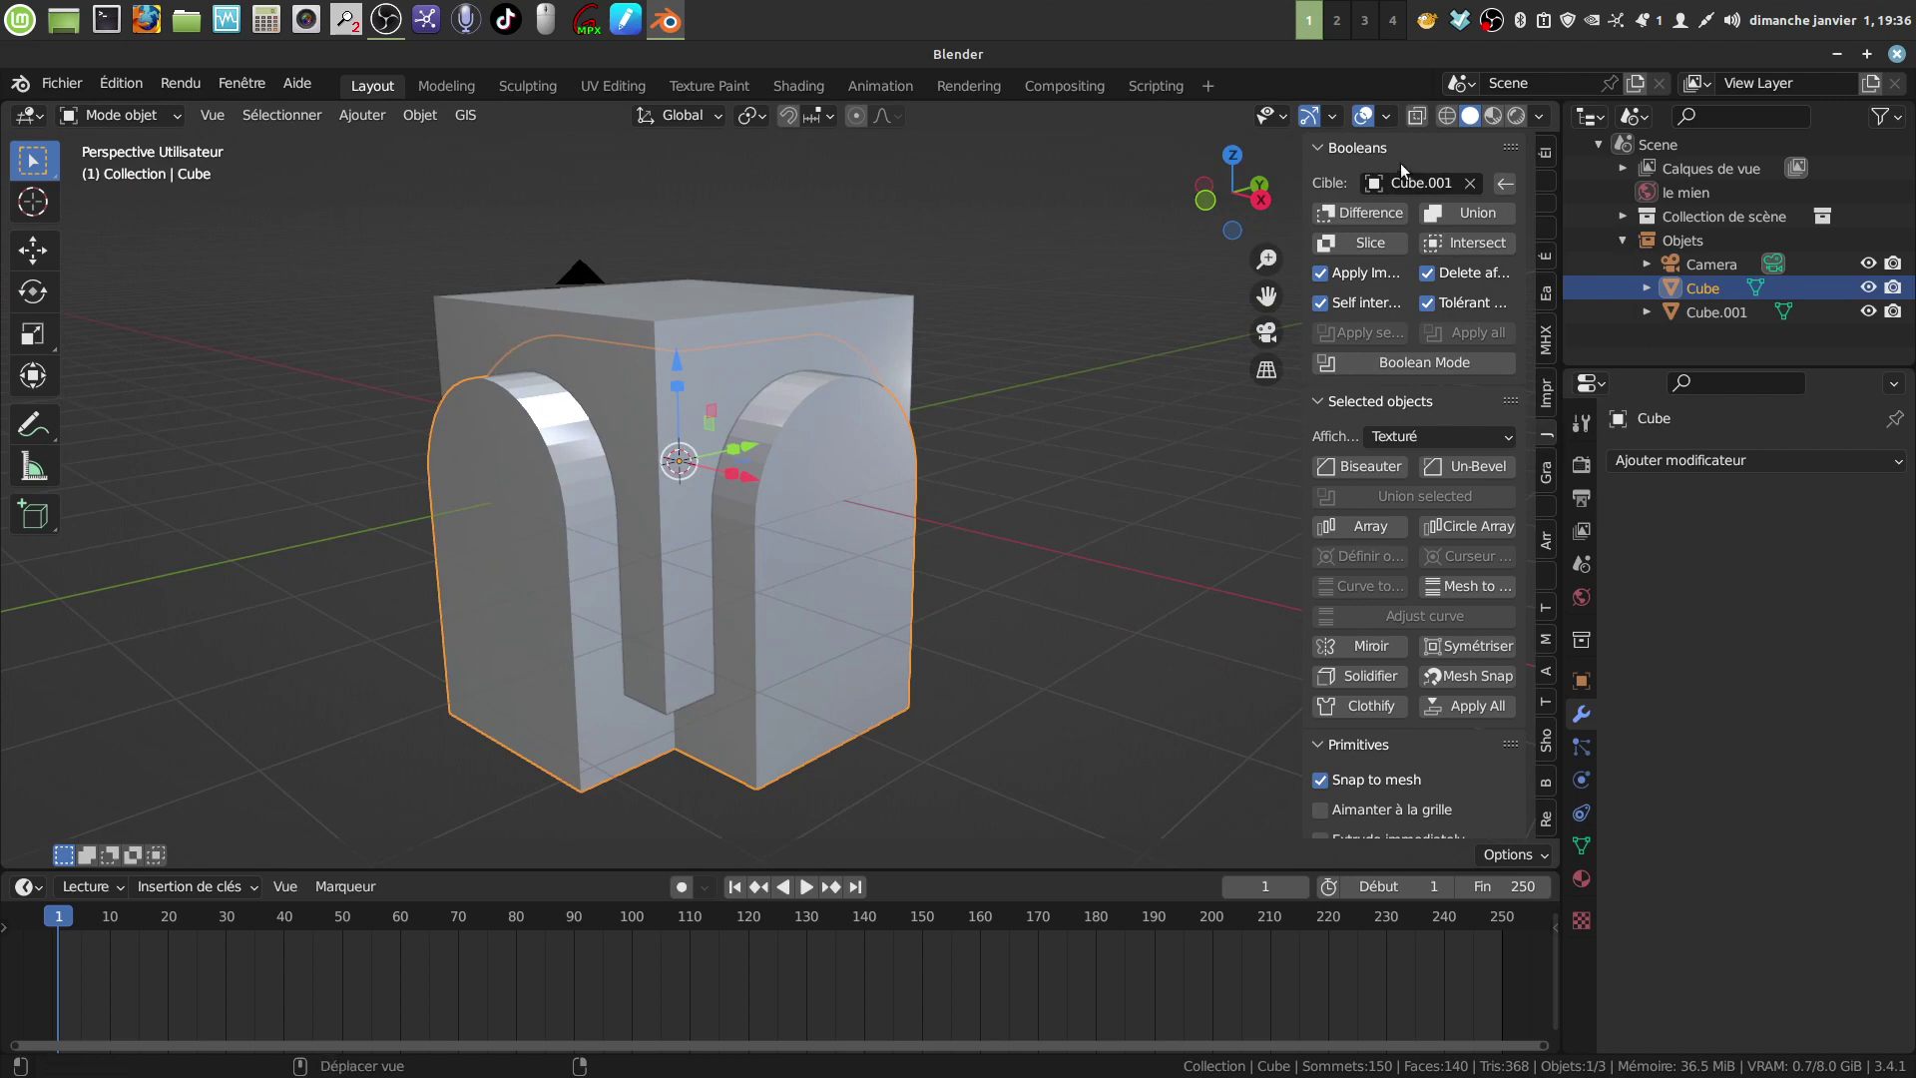
left_click(1377, 213)
Step: Enter Edit Mode on the hollowed cube and examine its arches, vault underside, pillars and top face from several sides
middle_click_drag(1178, 289, 982, 437)
middle_click_drag(893, 383, 746, 380)
key("Tab")
scroll(836, 475, "up", 4)
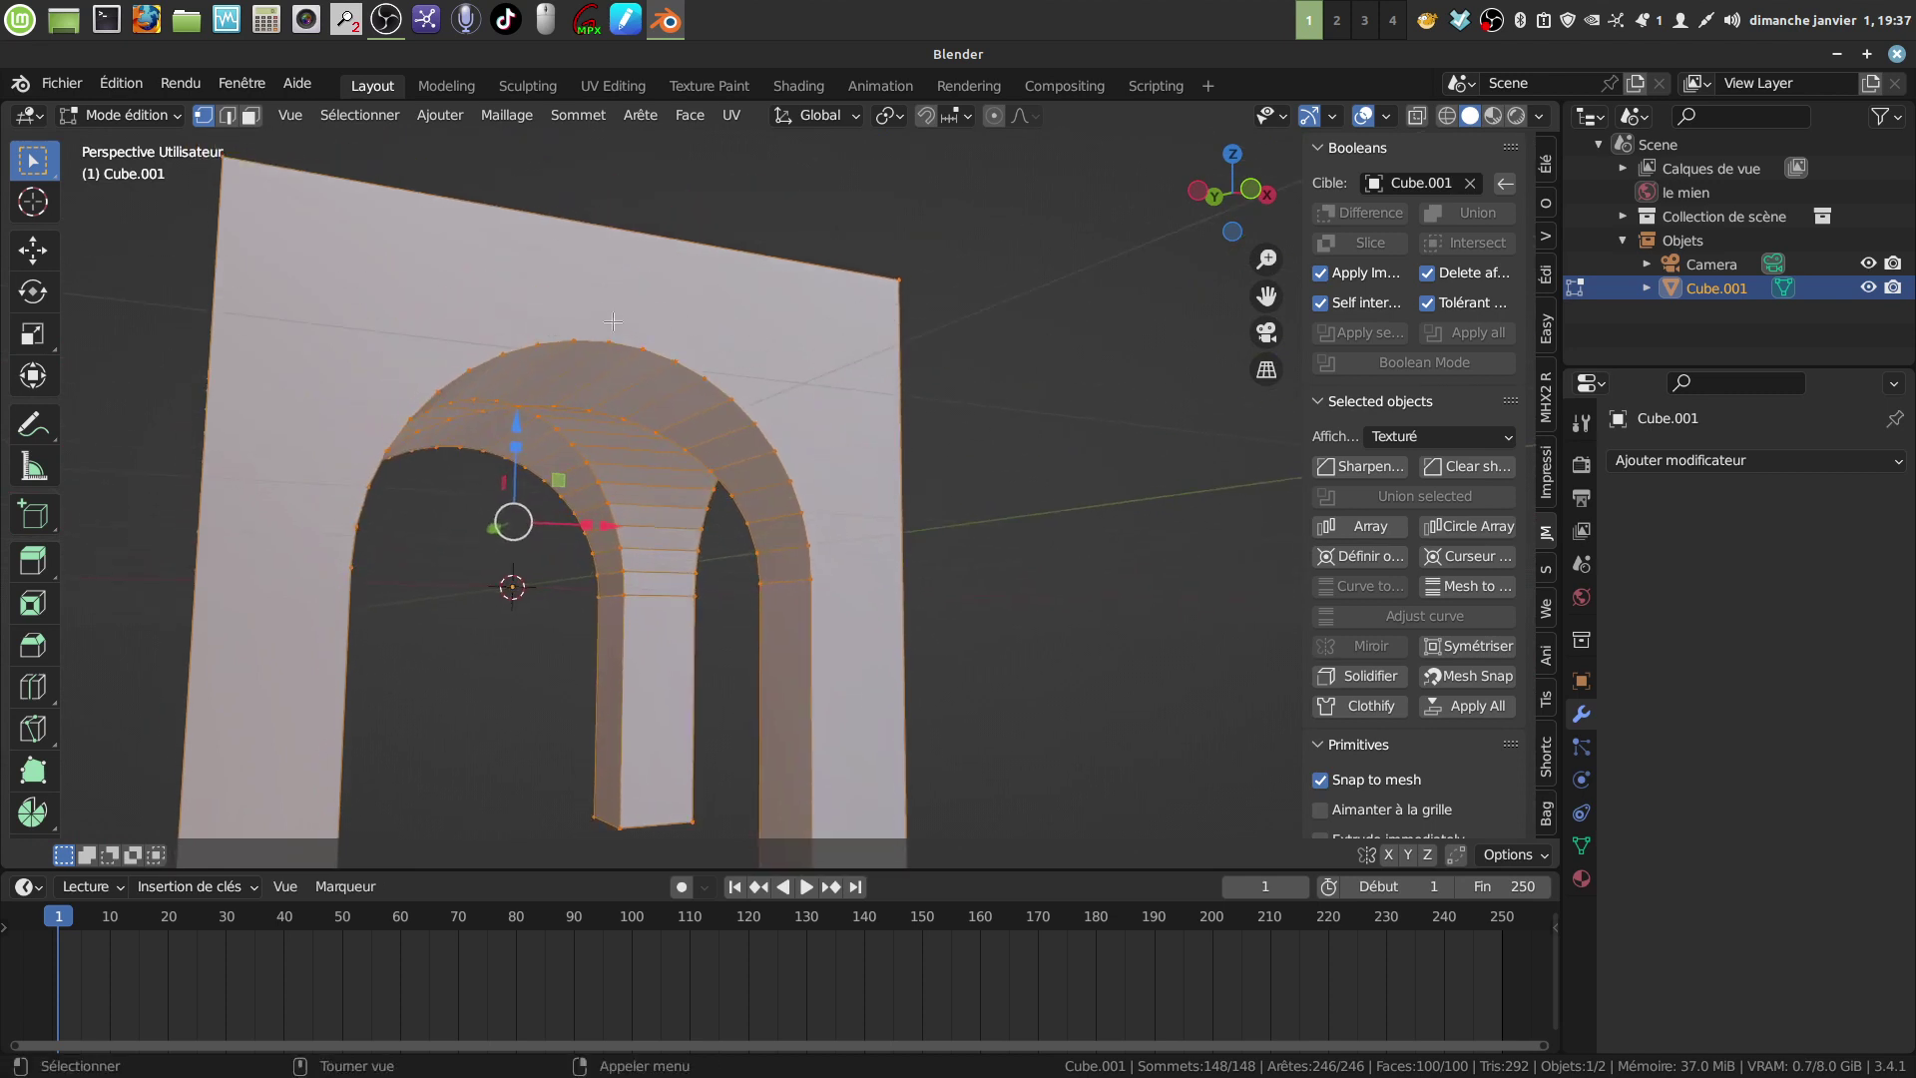
middle_click_drag(857, 561, 779, 443)
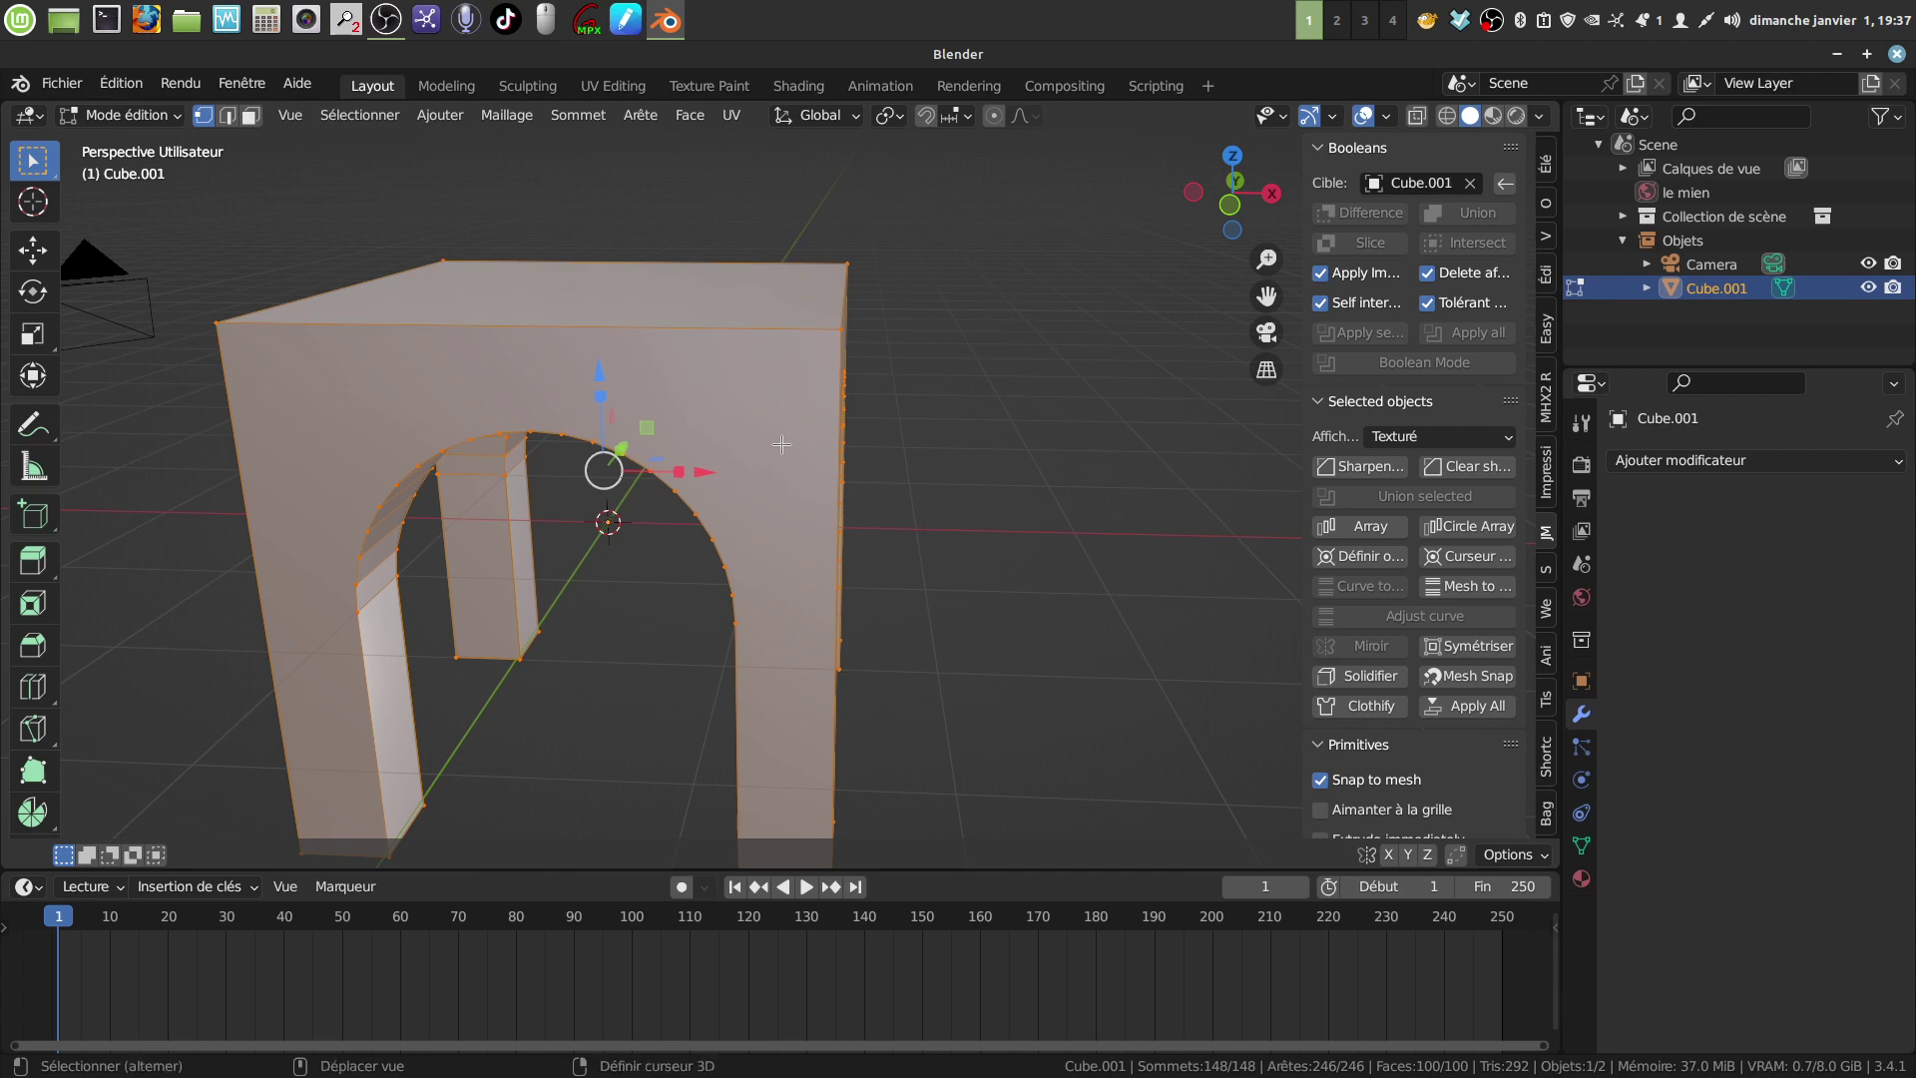
middle_click_drag(707, 315, 732, 290, "shift")
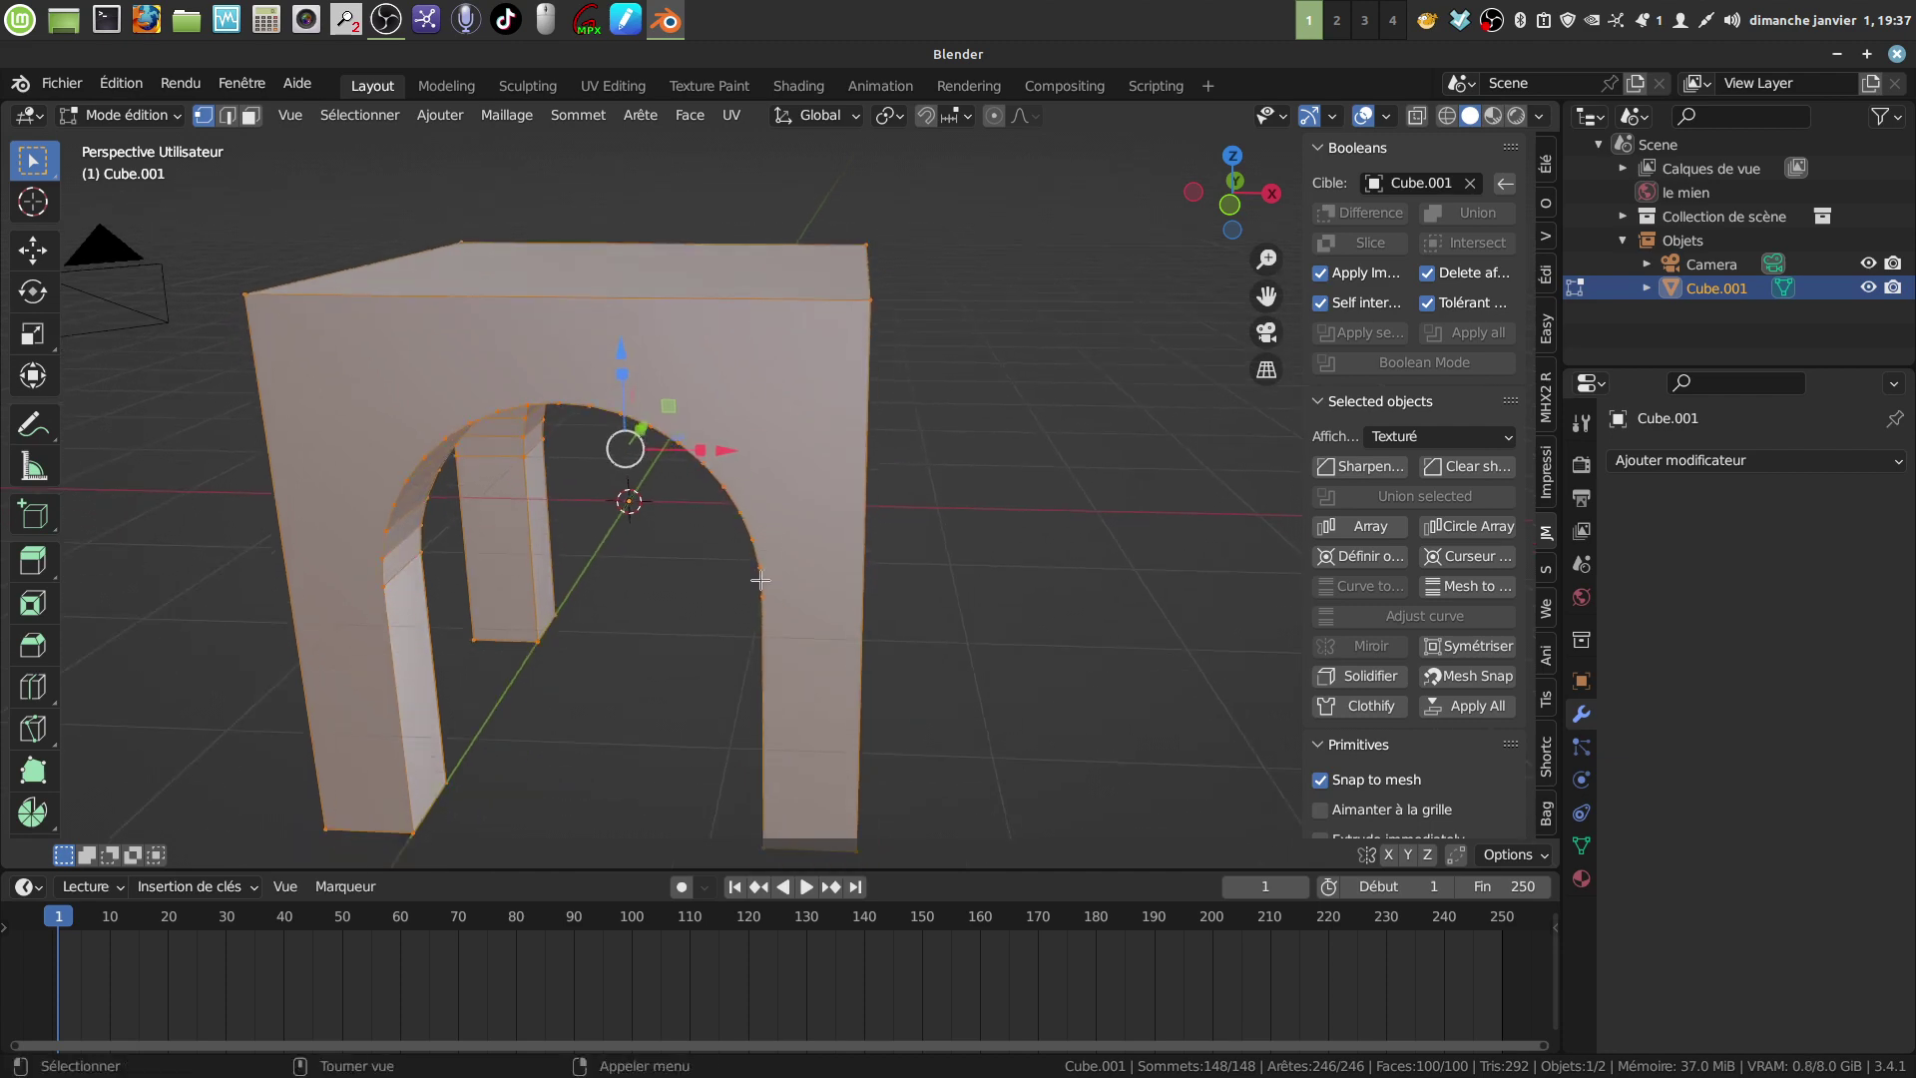
middle_click_drag(819, 590, 764, 593)
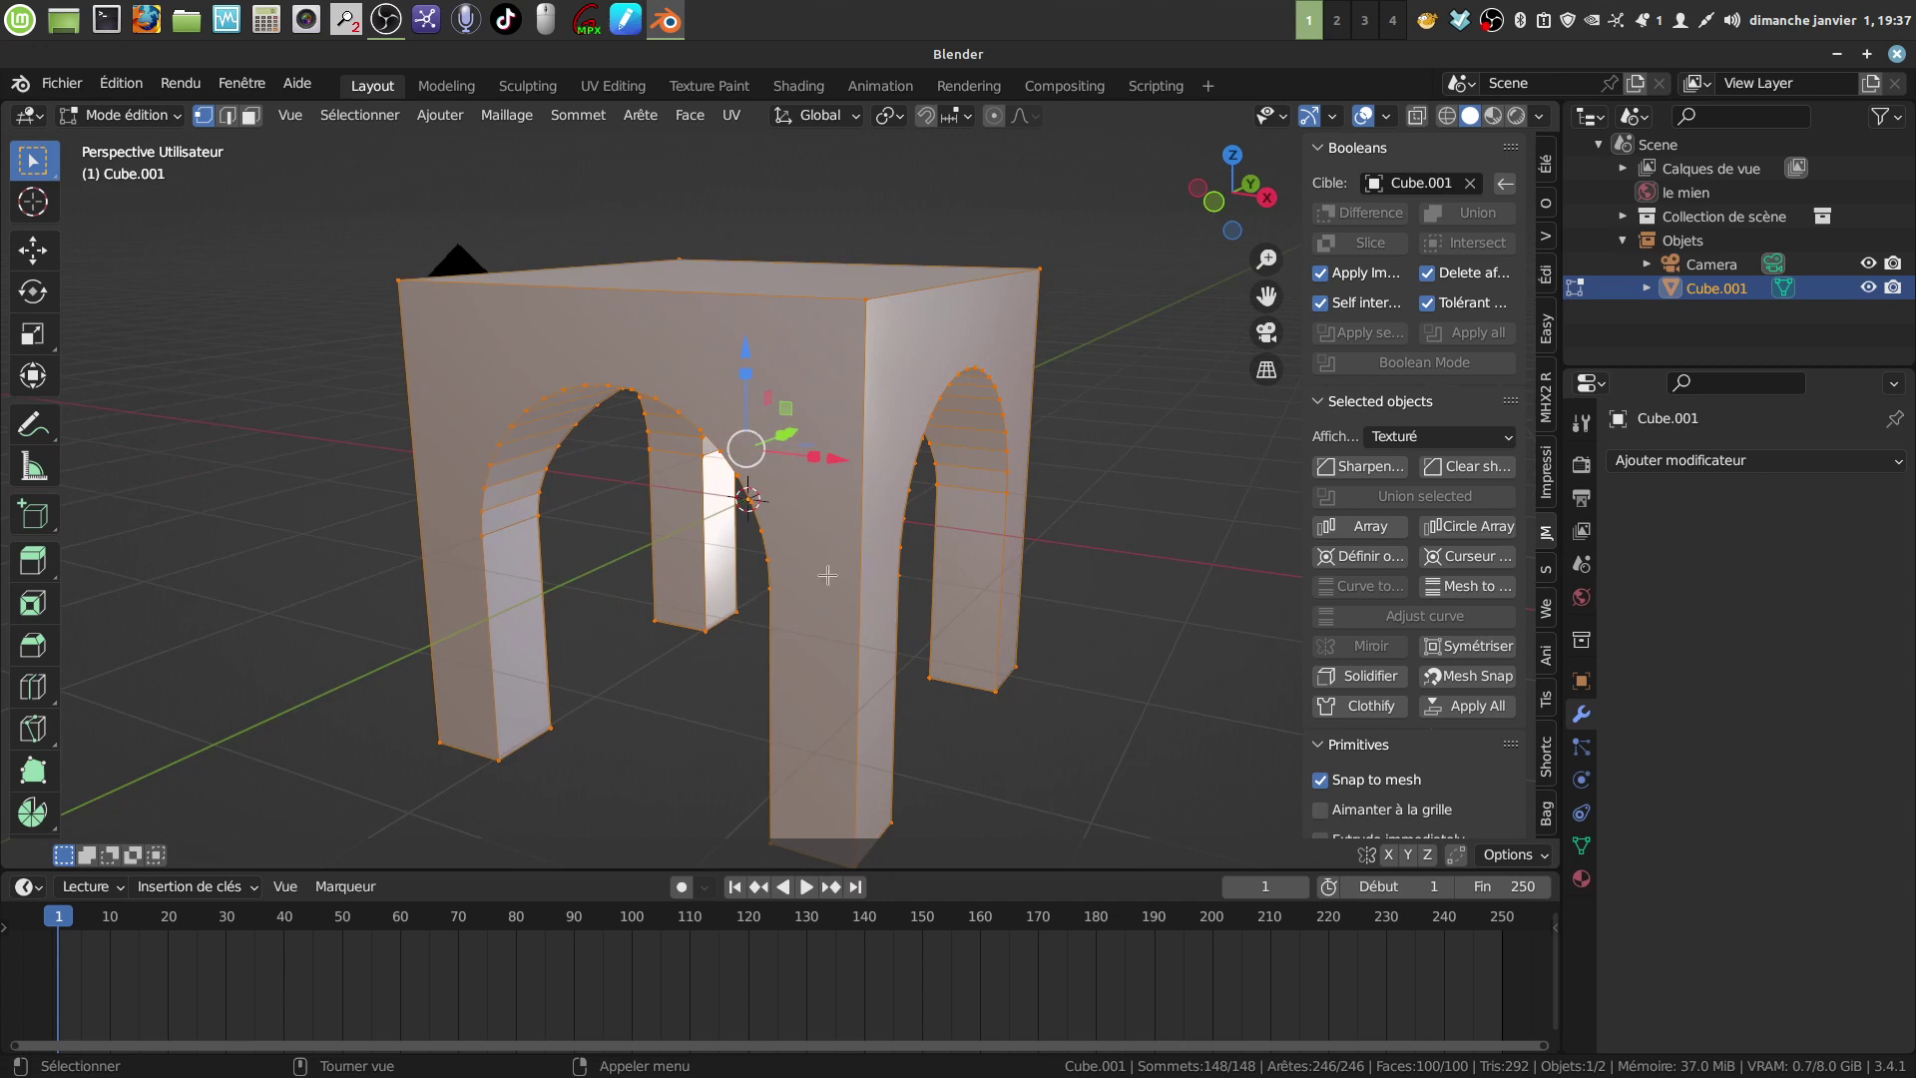
mouse_move(931, 452)
middle_mouse_down()
mouse_move(811, 427)
mouse_move(911, 440)
middle_mouse_up()
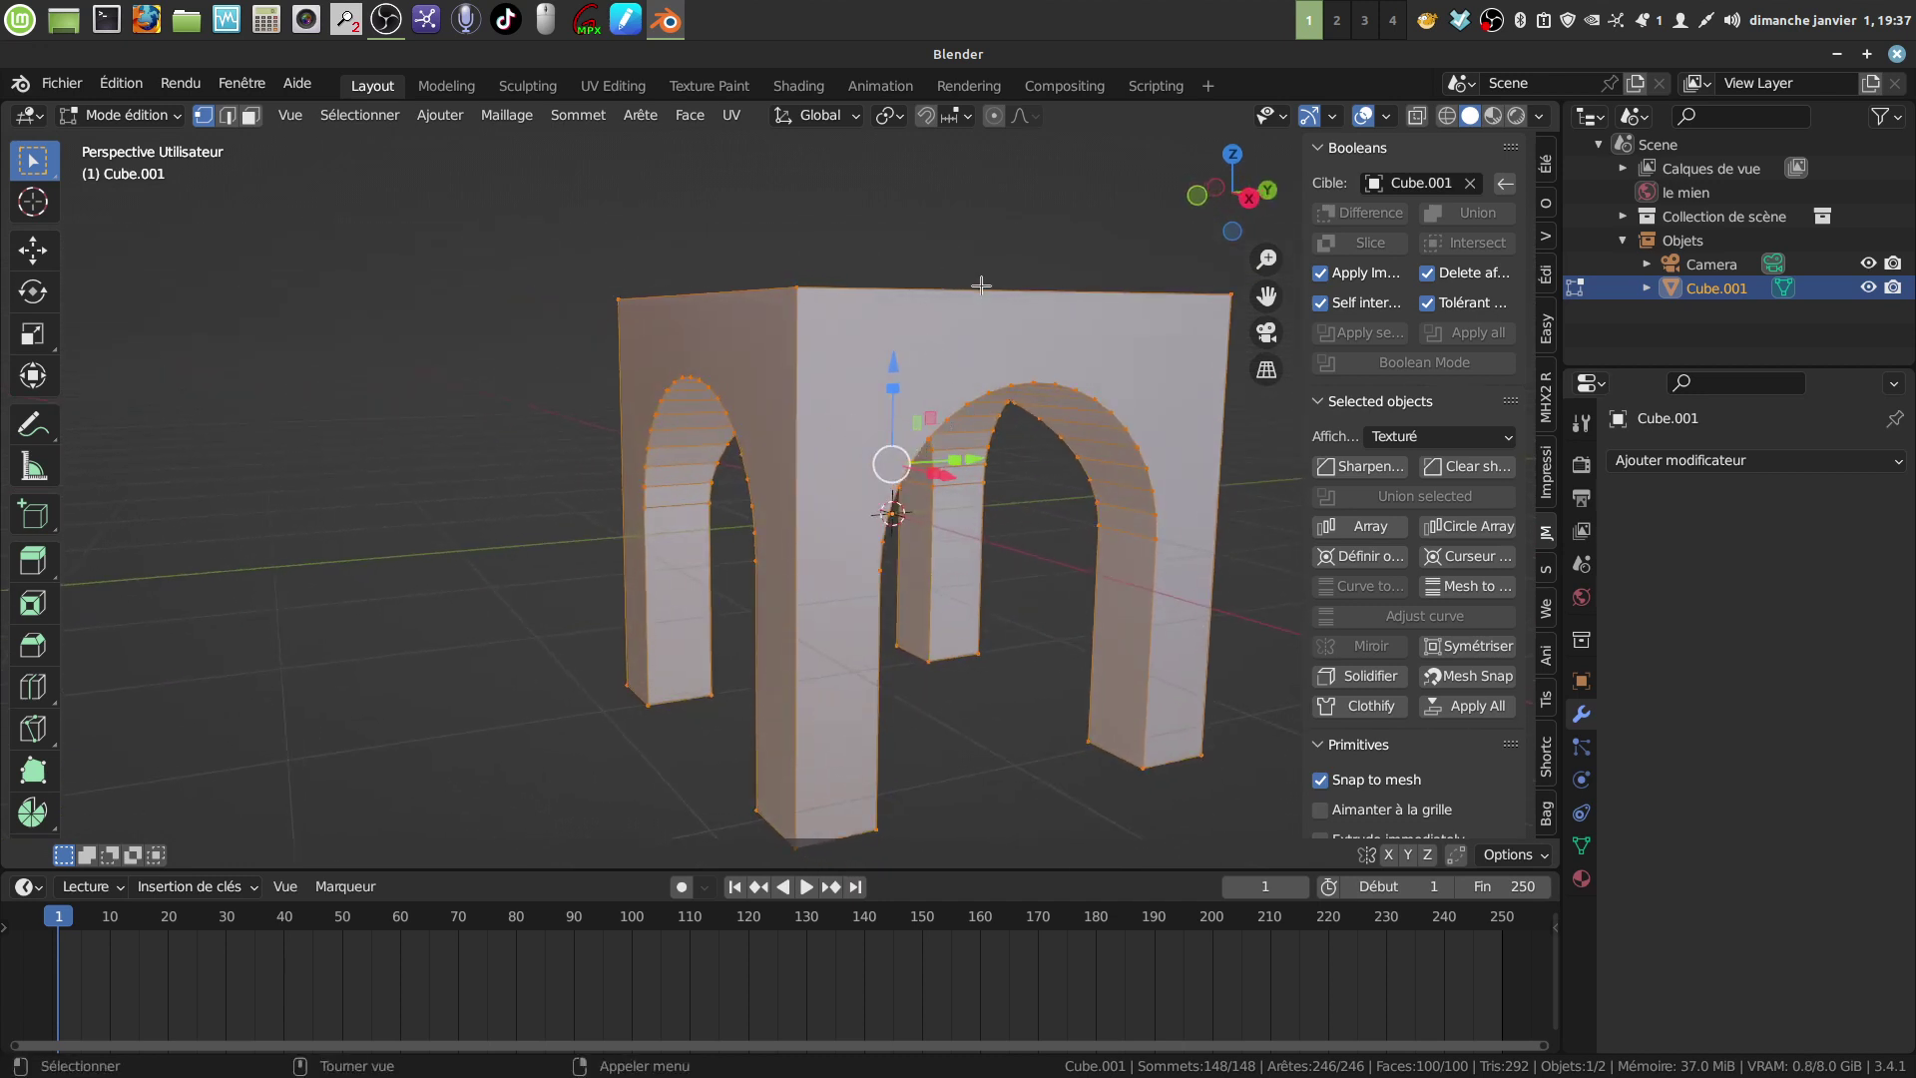
middle_click_drag(1020, 312, 545, 426)
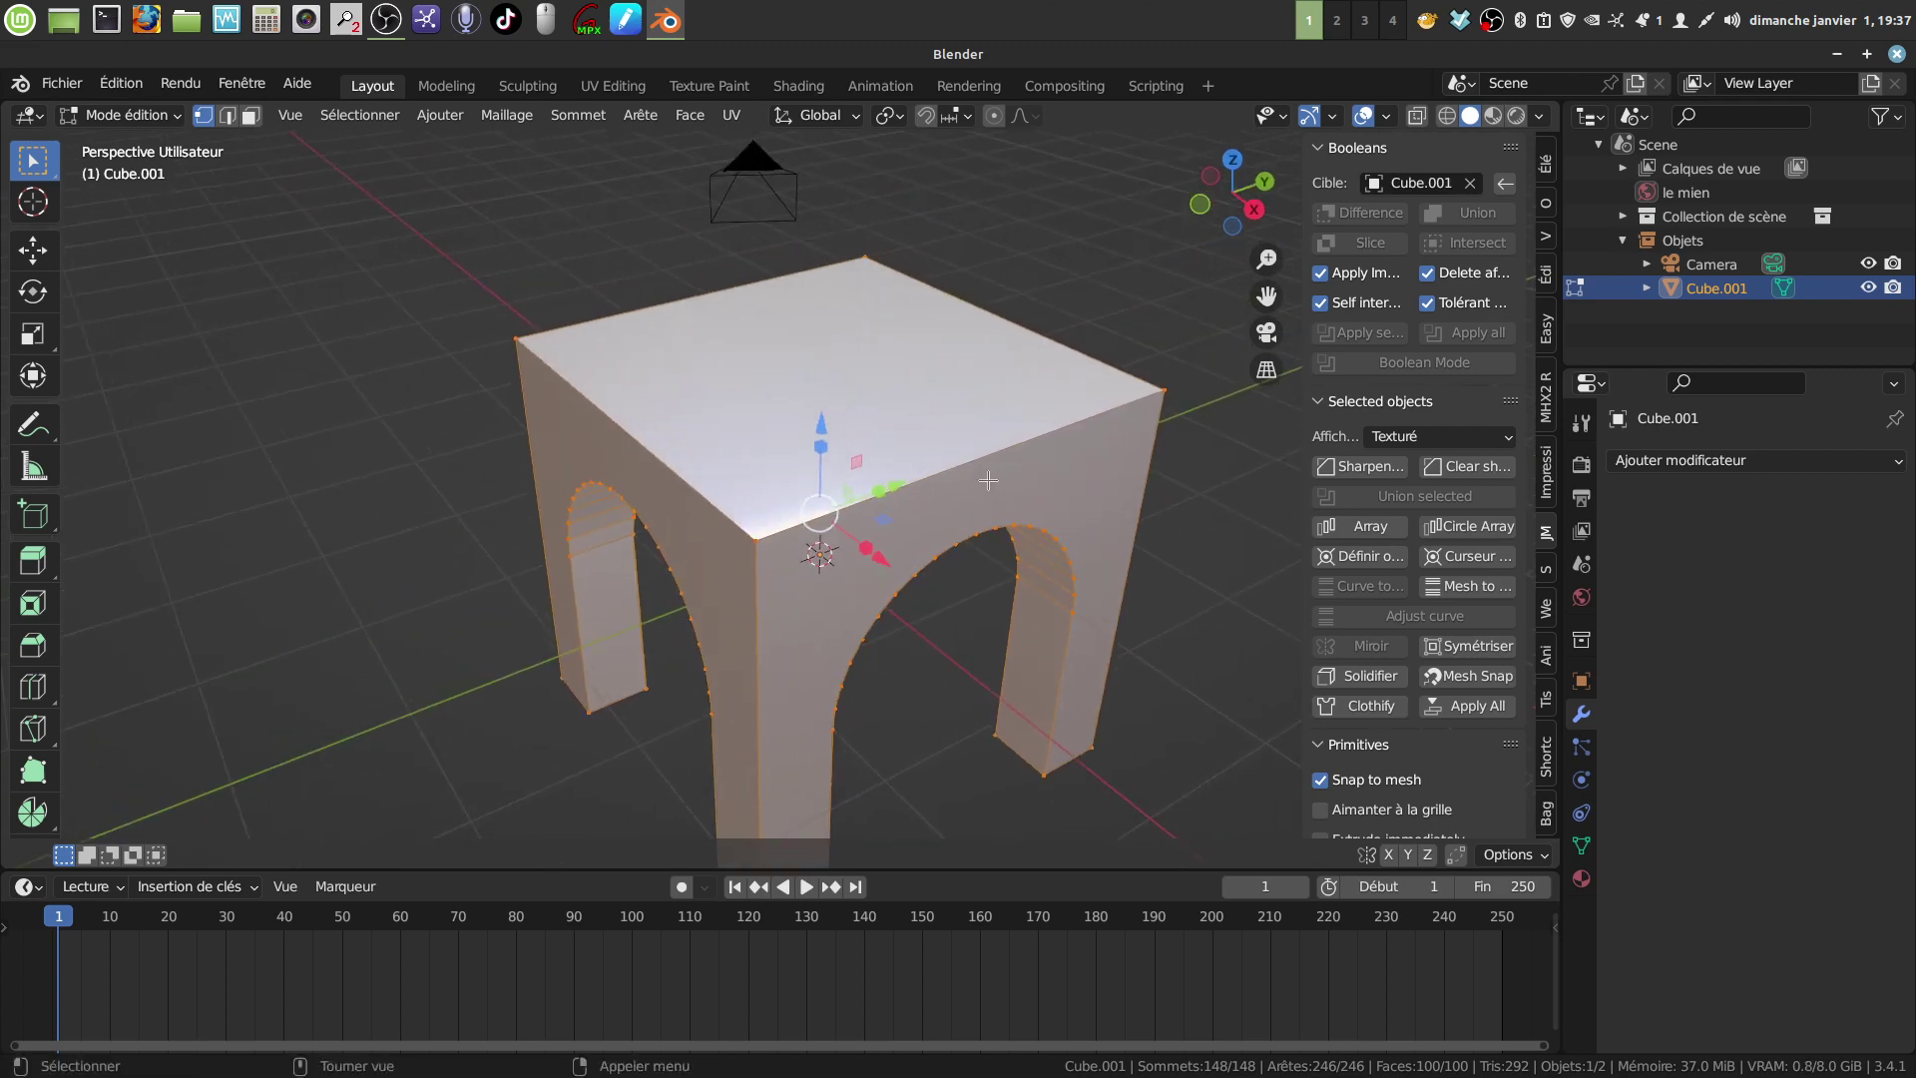
middle_click_drag(988, 481, 879, 440)
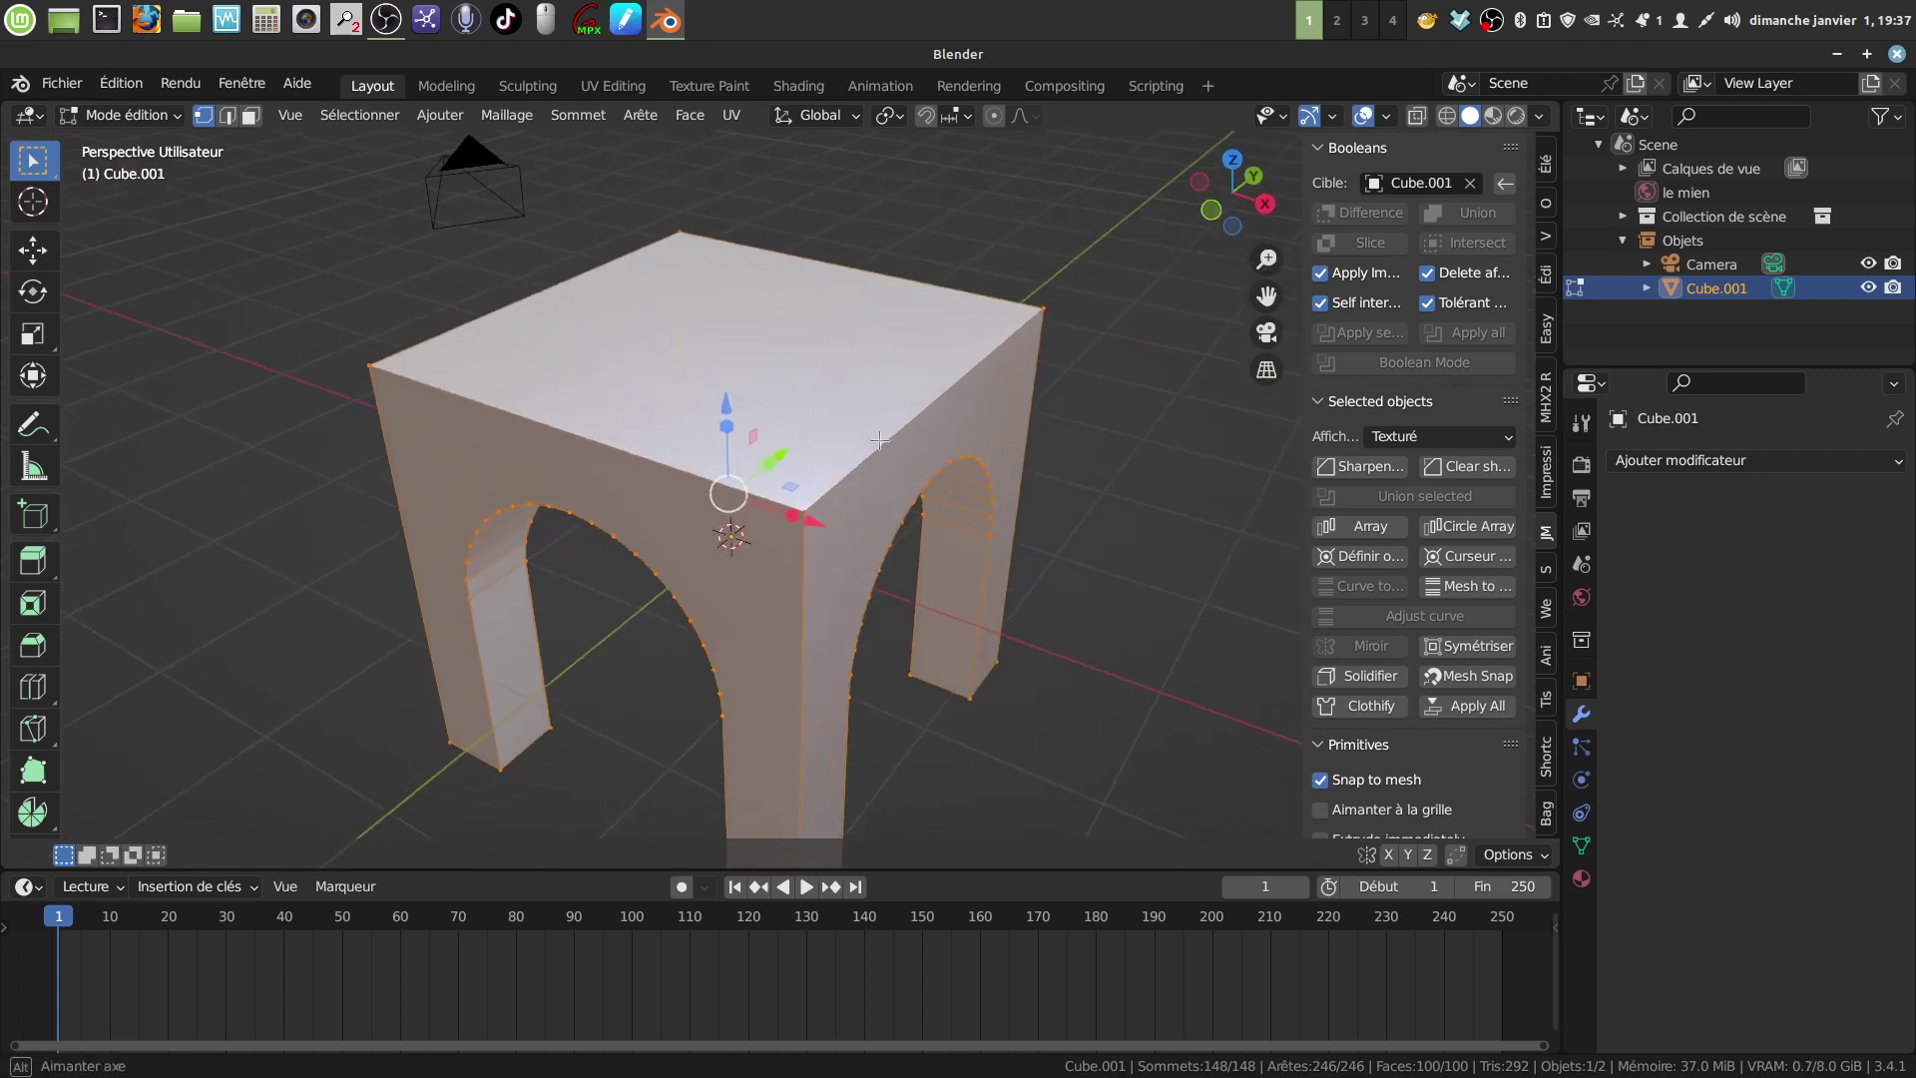
middle_click_drag(829, 379, 849, 469)
scroll(838, 519, "up", 6)
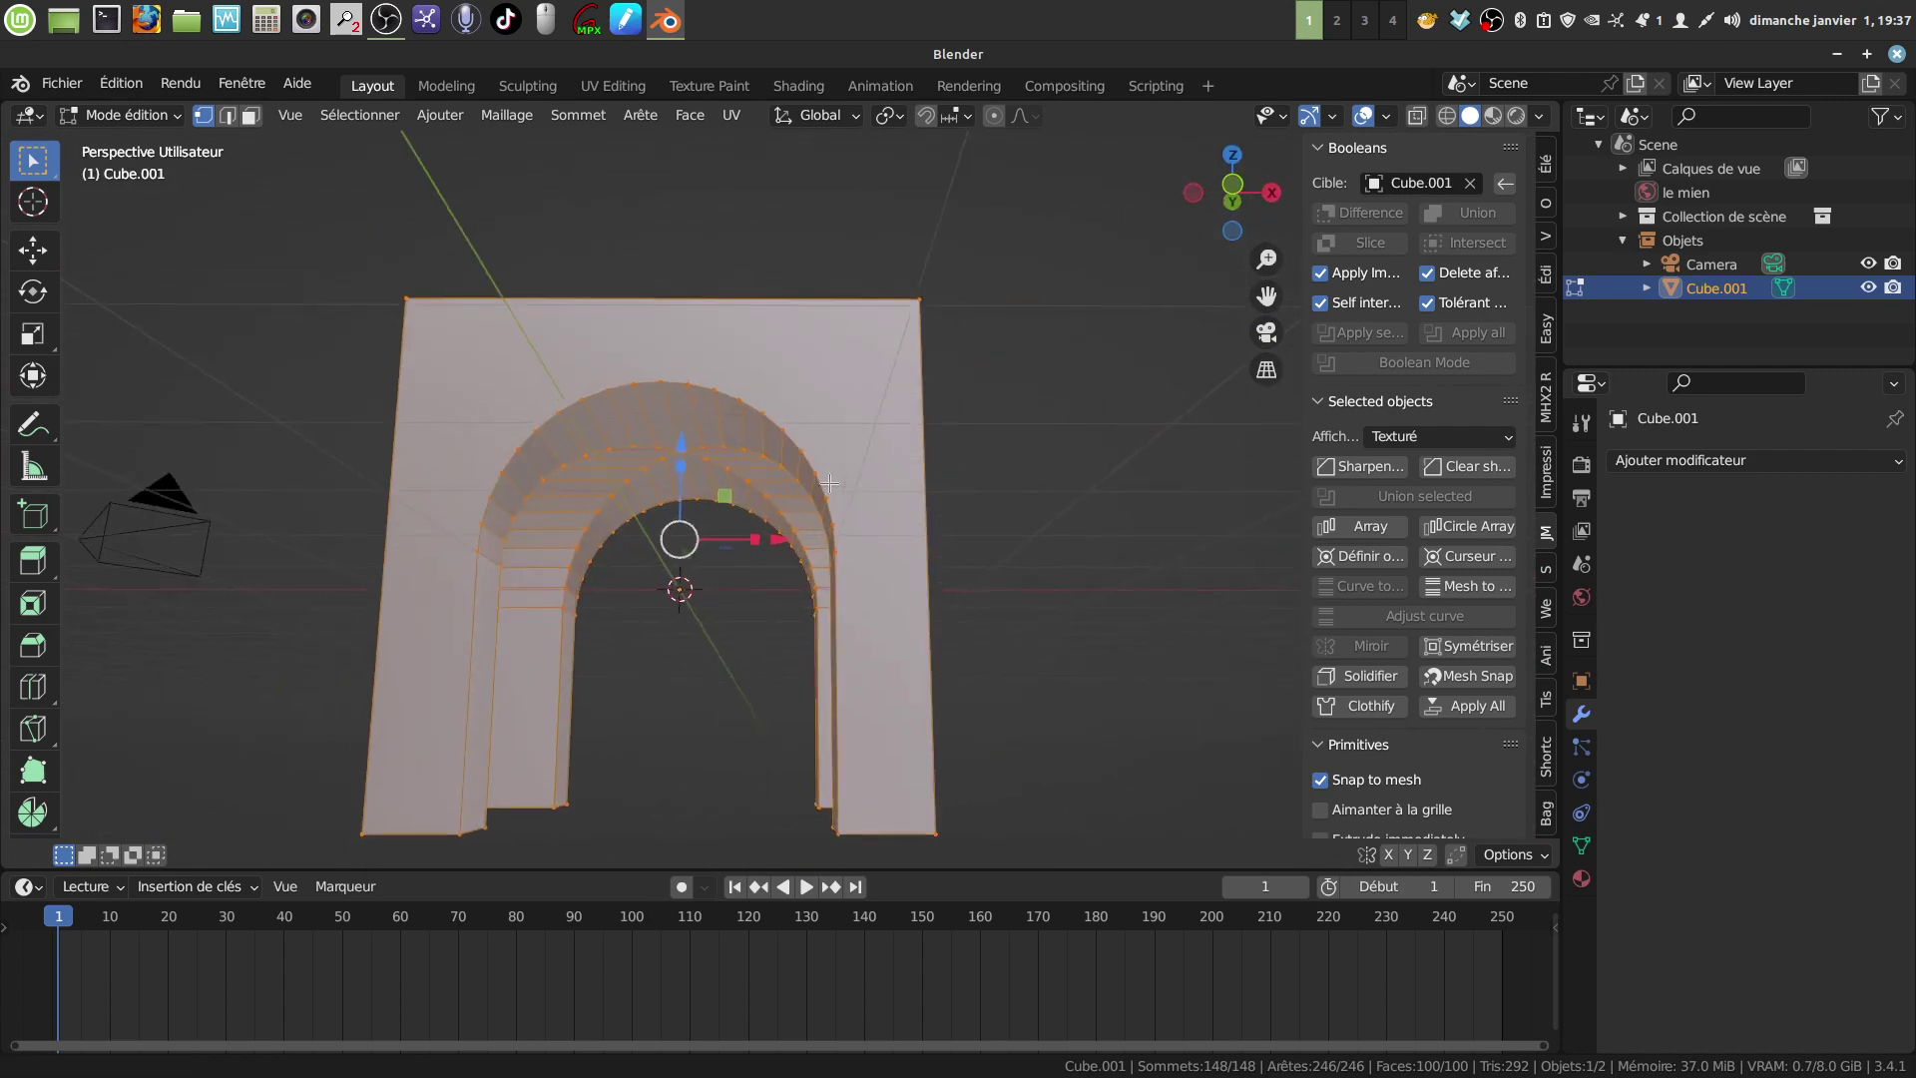
middle_click_drag(830, 547, 787, 443)
scroll(822, 597, "down", 4)
key("Tab")
key("Tab")
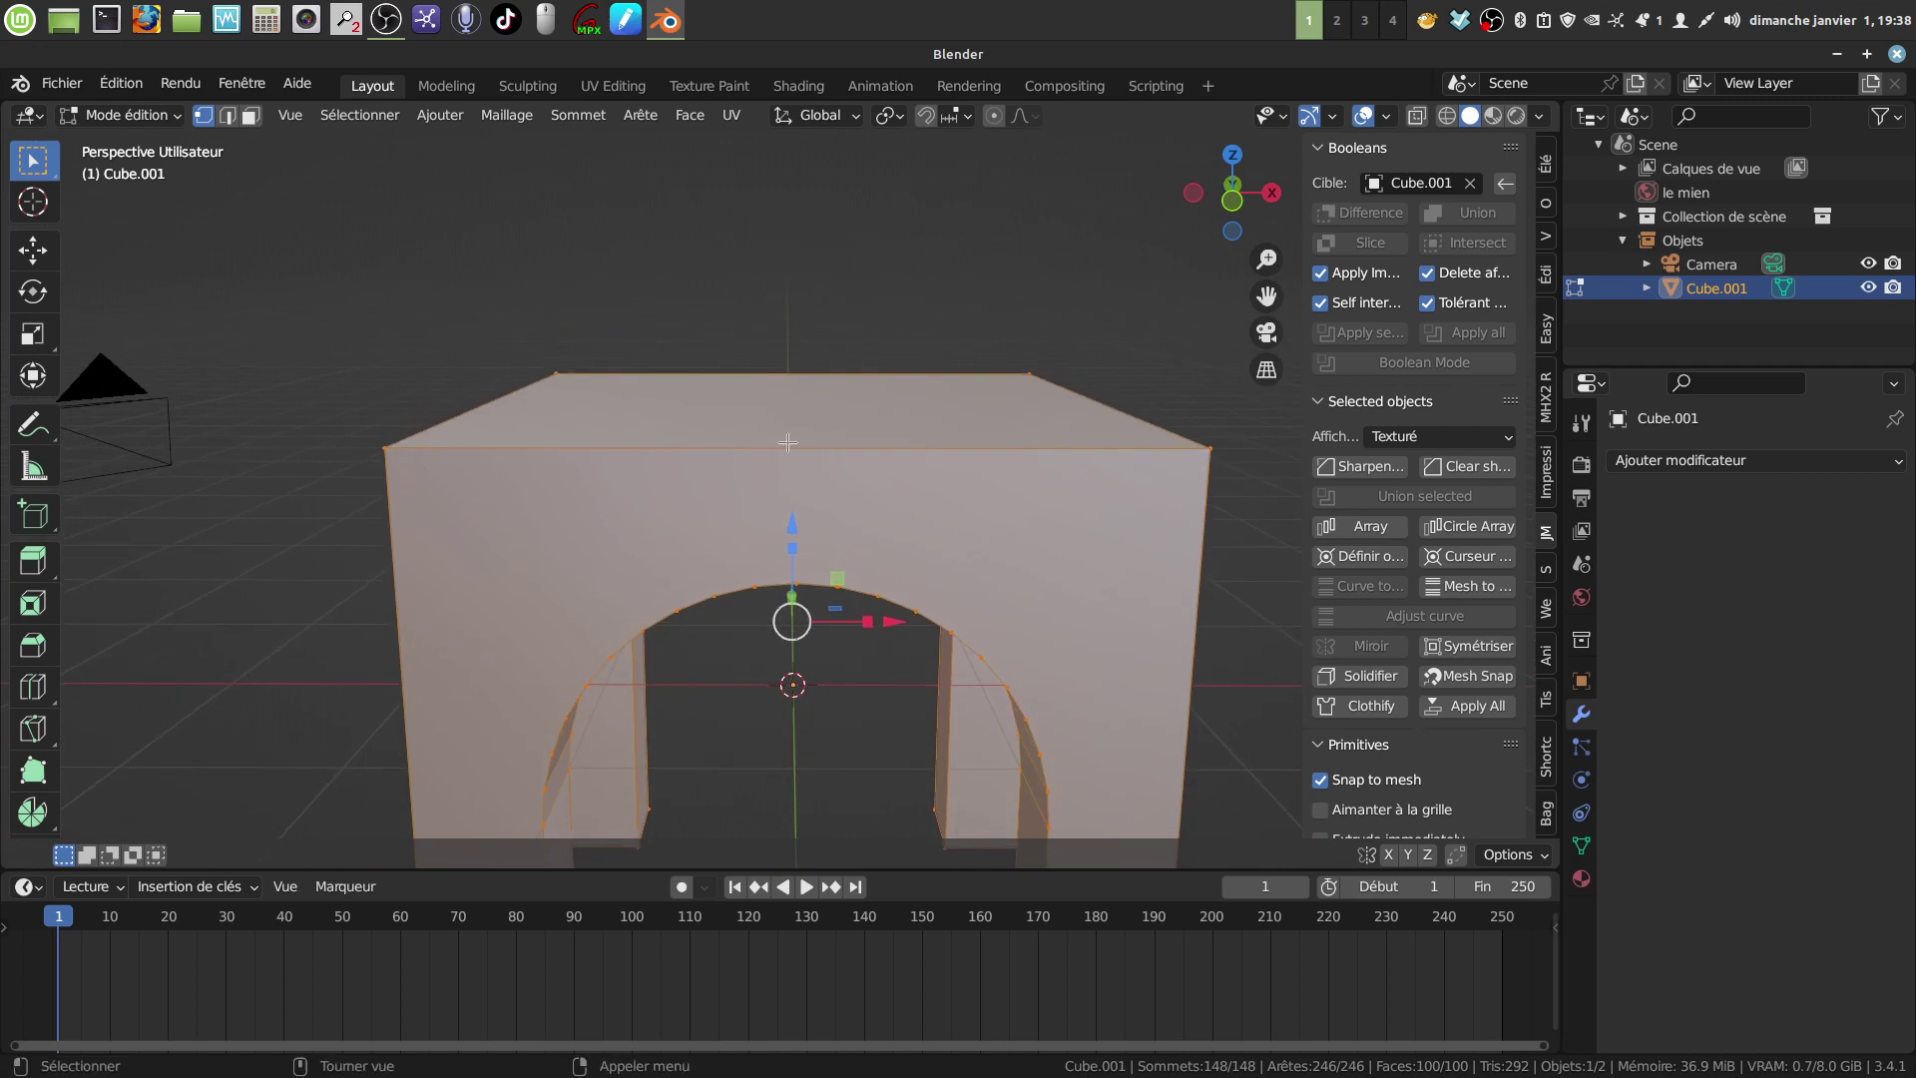
Step: Add one centred loop cut, with a factor of 0, across the middle of the cube's top face
key("ctrl")
key("ctrl+r")
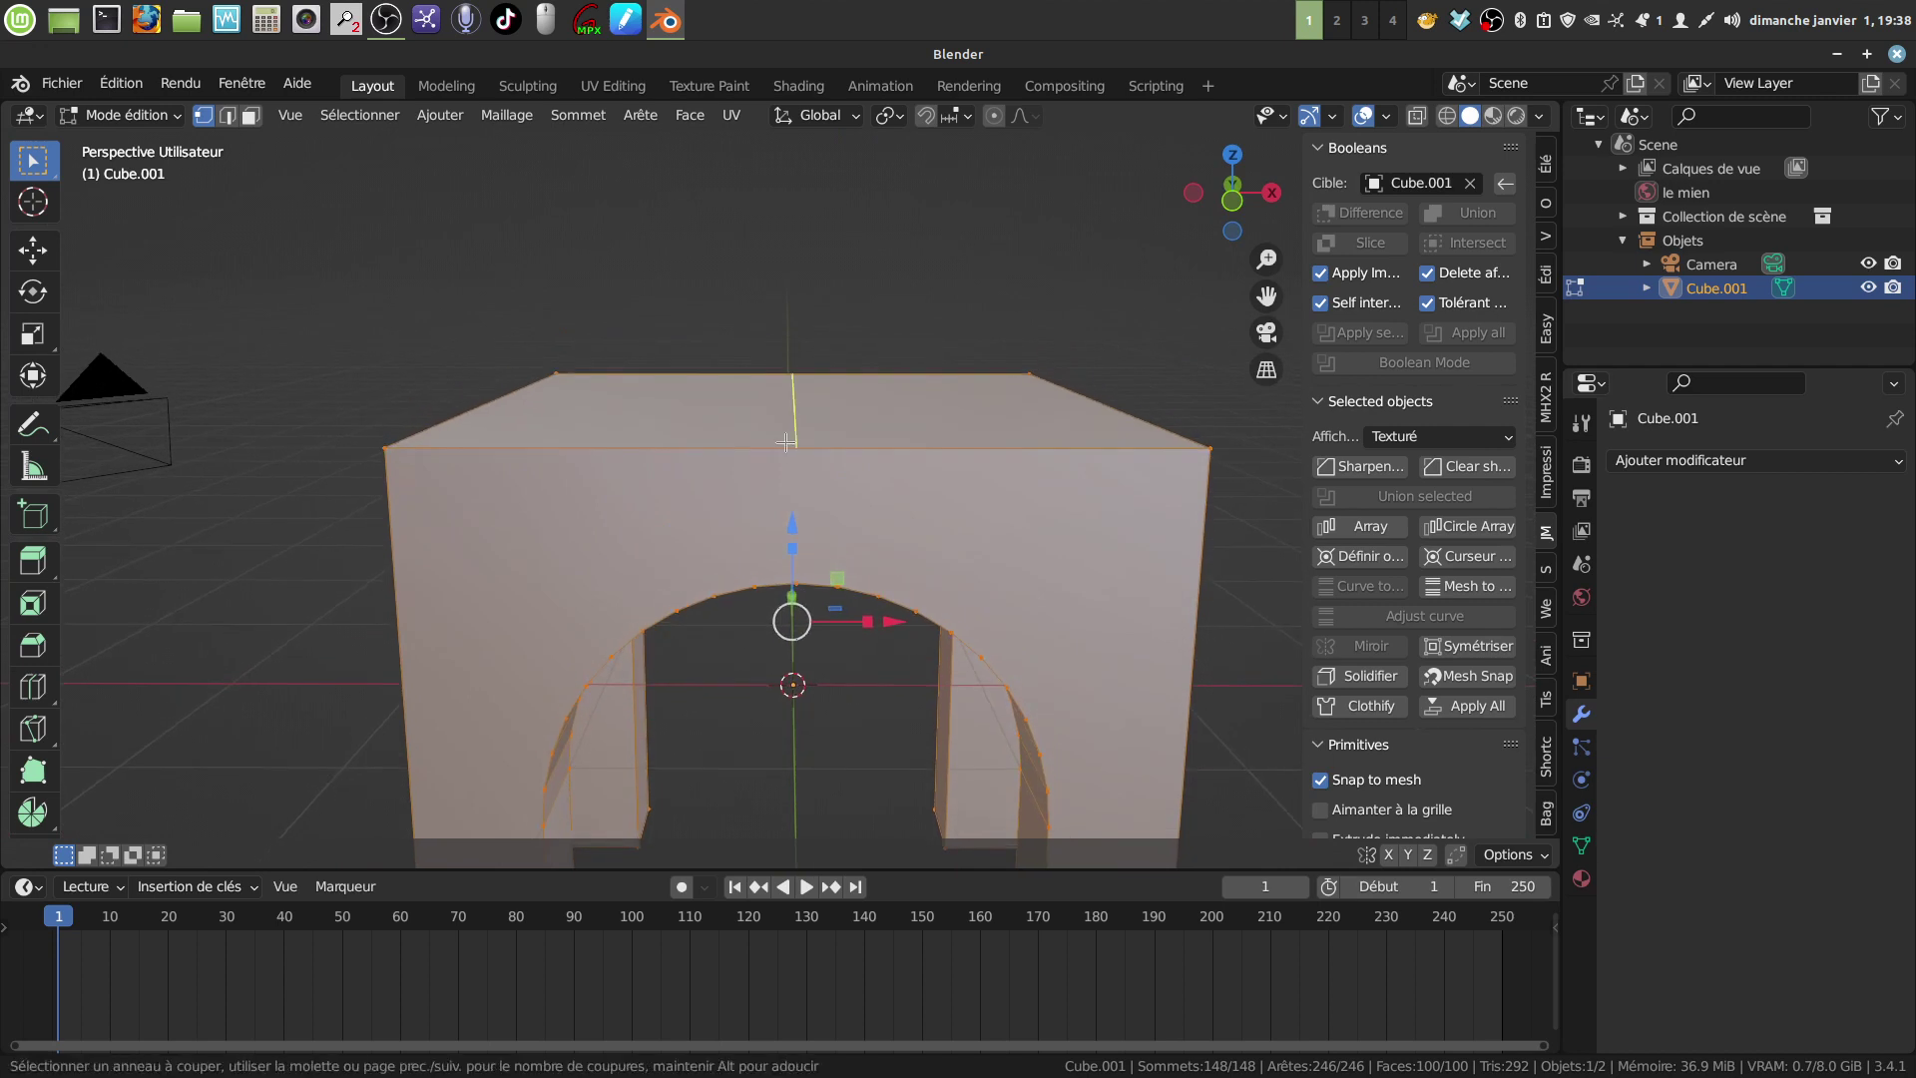
left_click(787, 442)
right_click(801, 499)
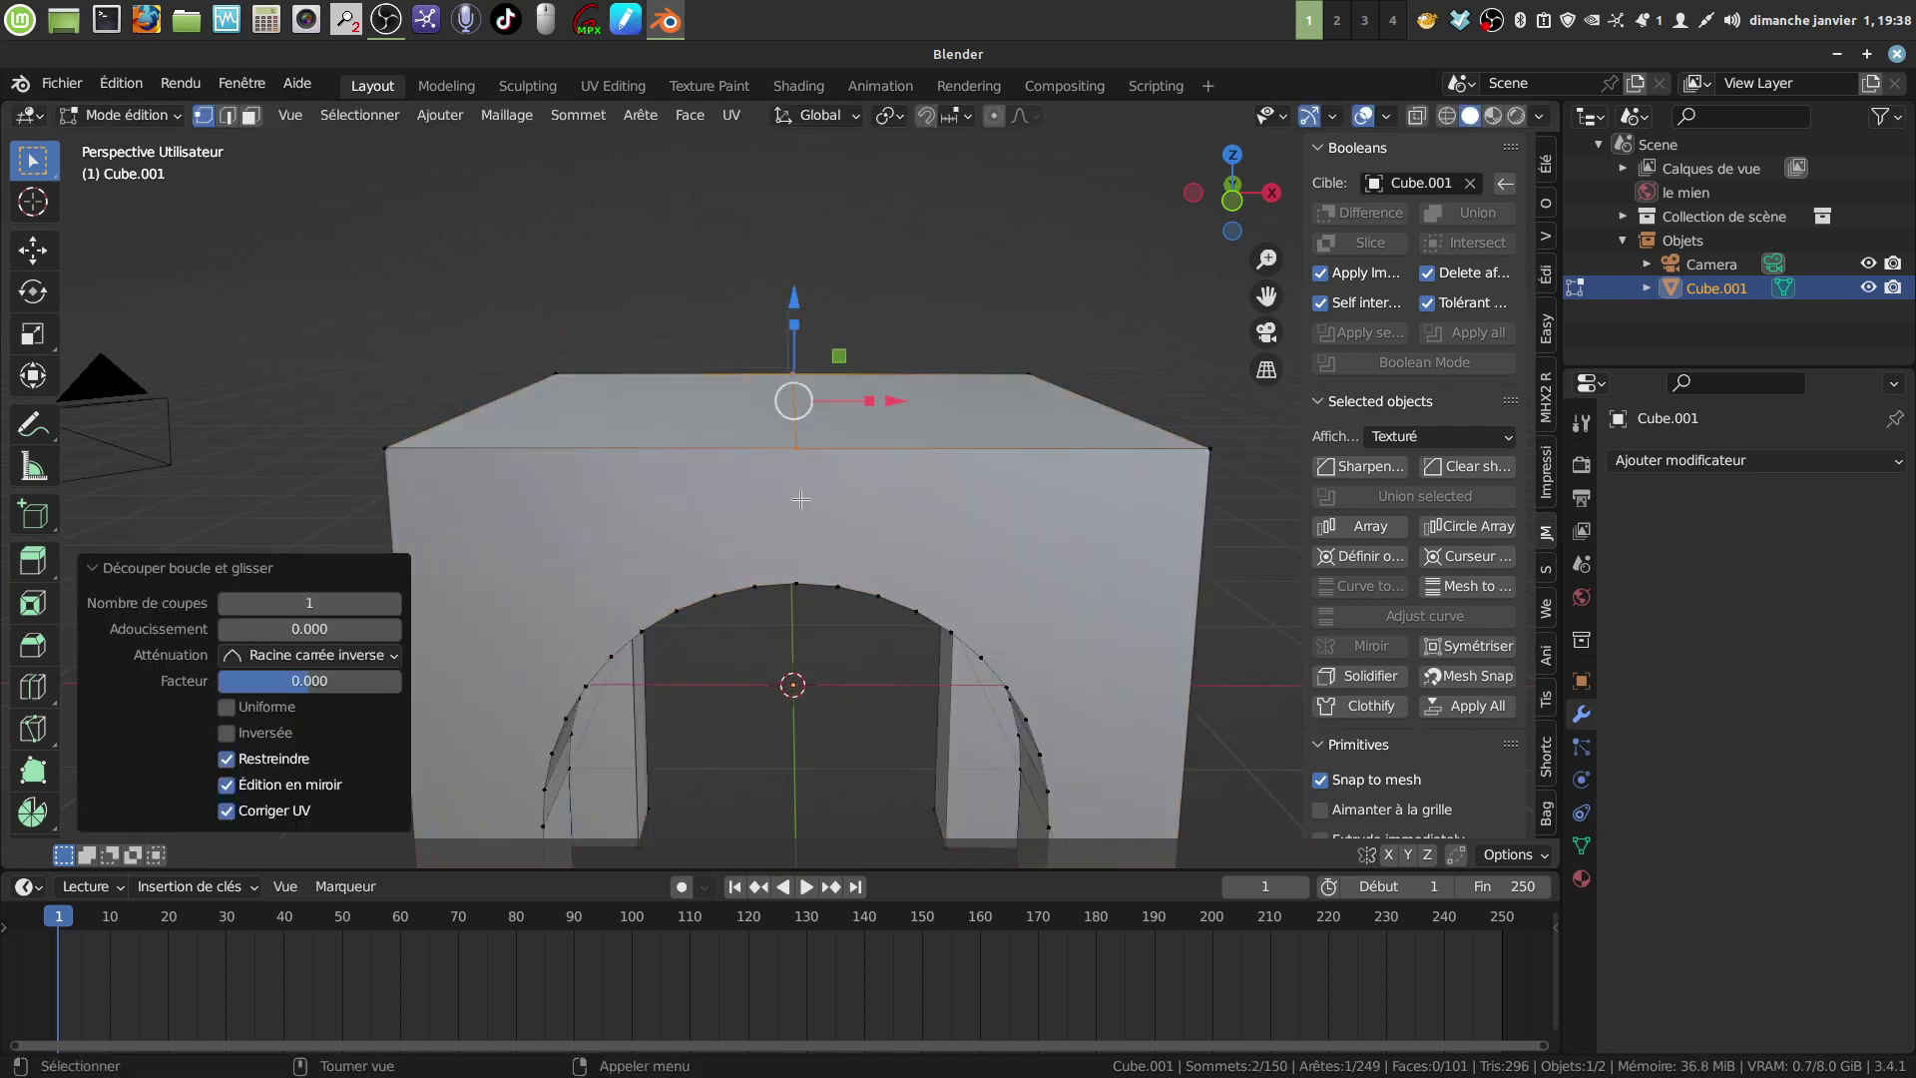
Step: Connect each end vertex of the top face's centre cut to the apex vertex of the arch below it, on both opposite sides
left_click(794, 474)
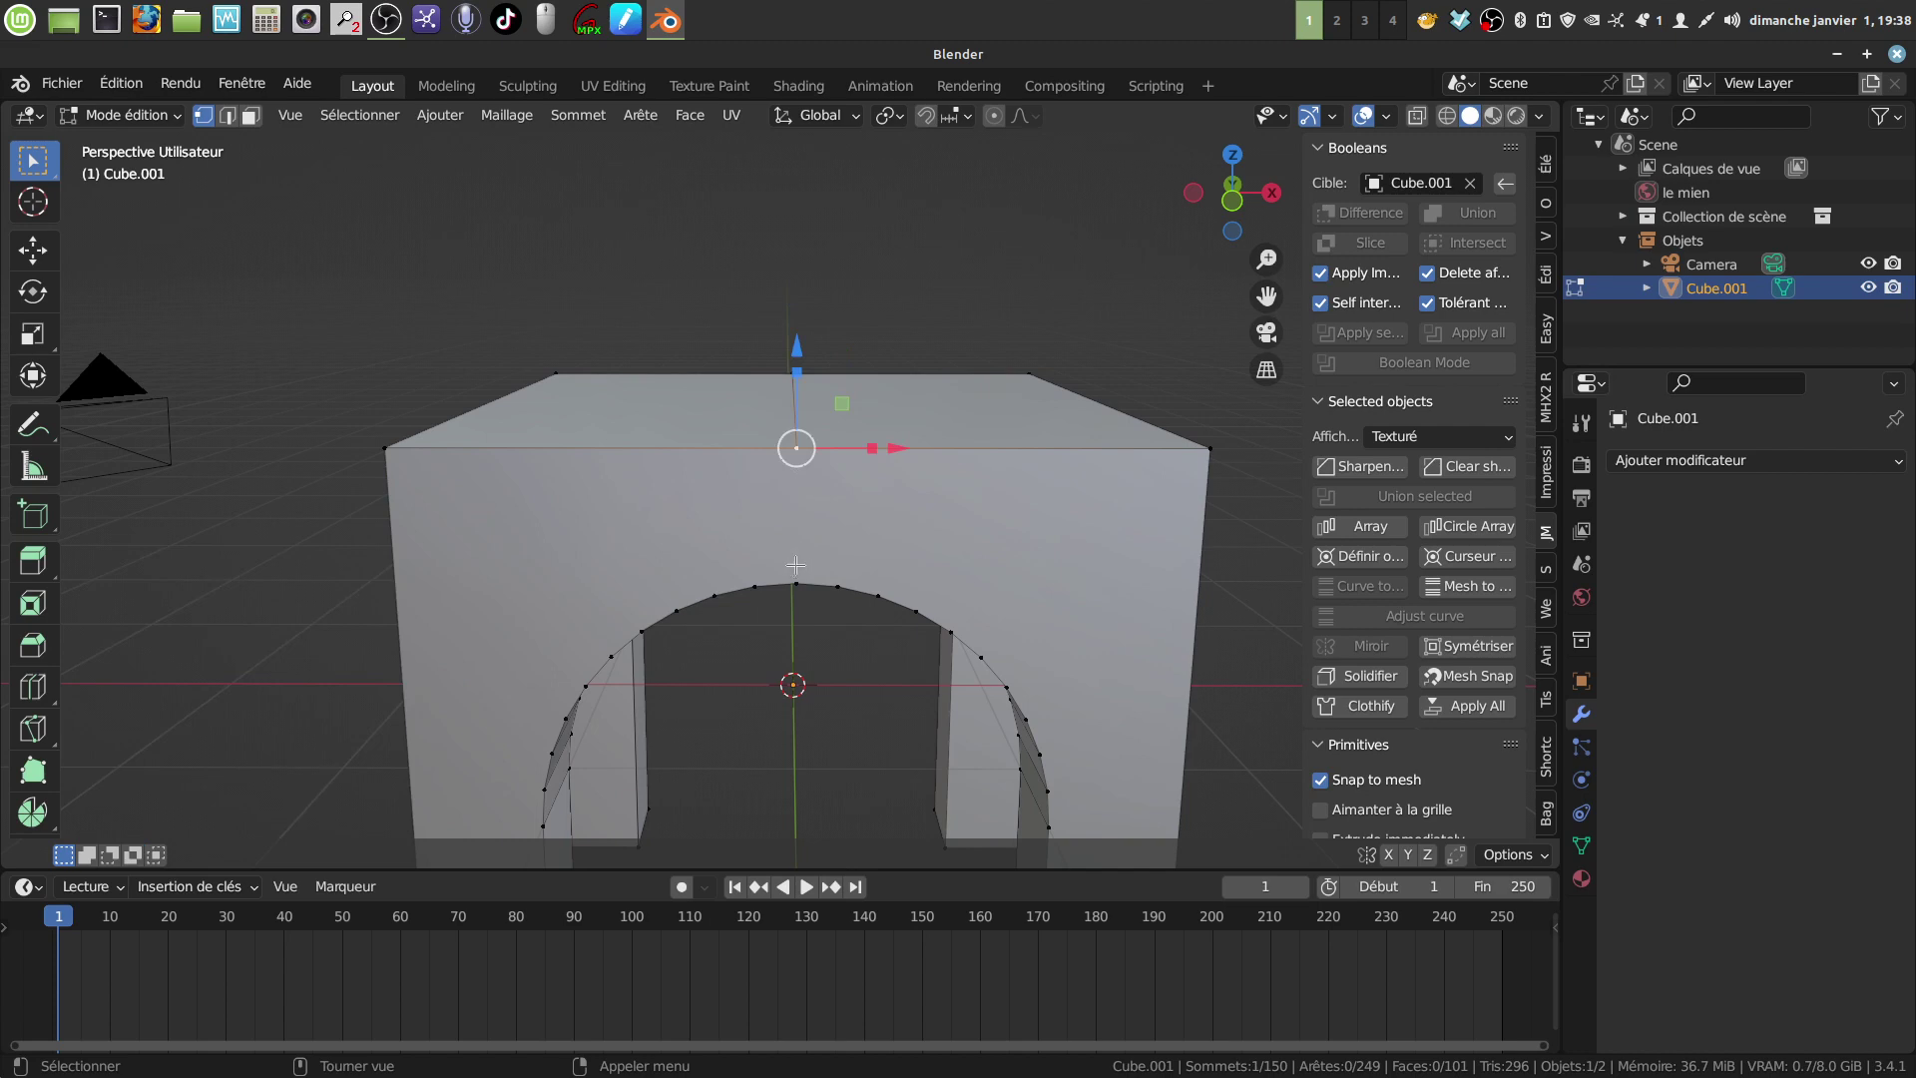
left_click(795, 569, "shift")
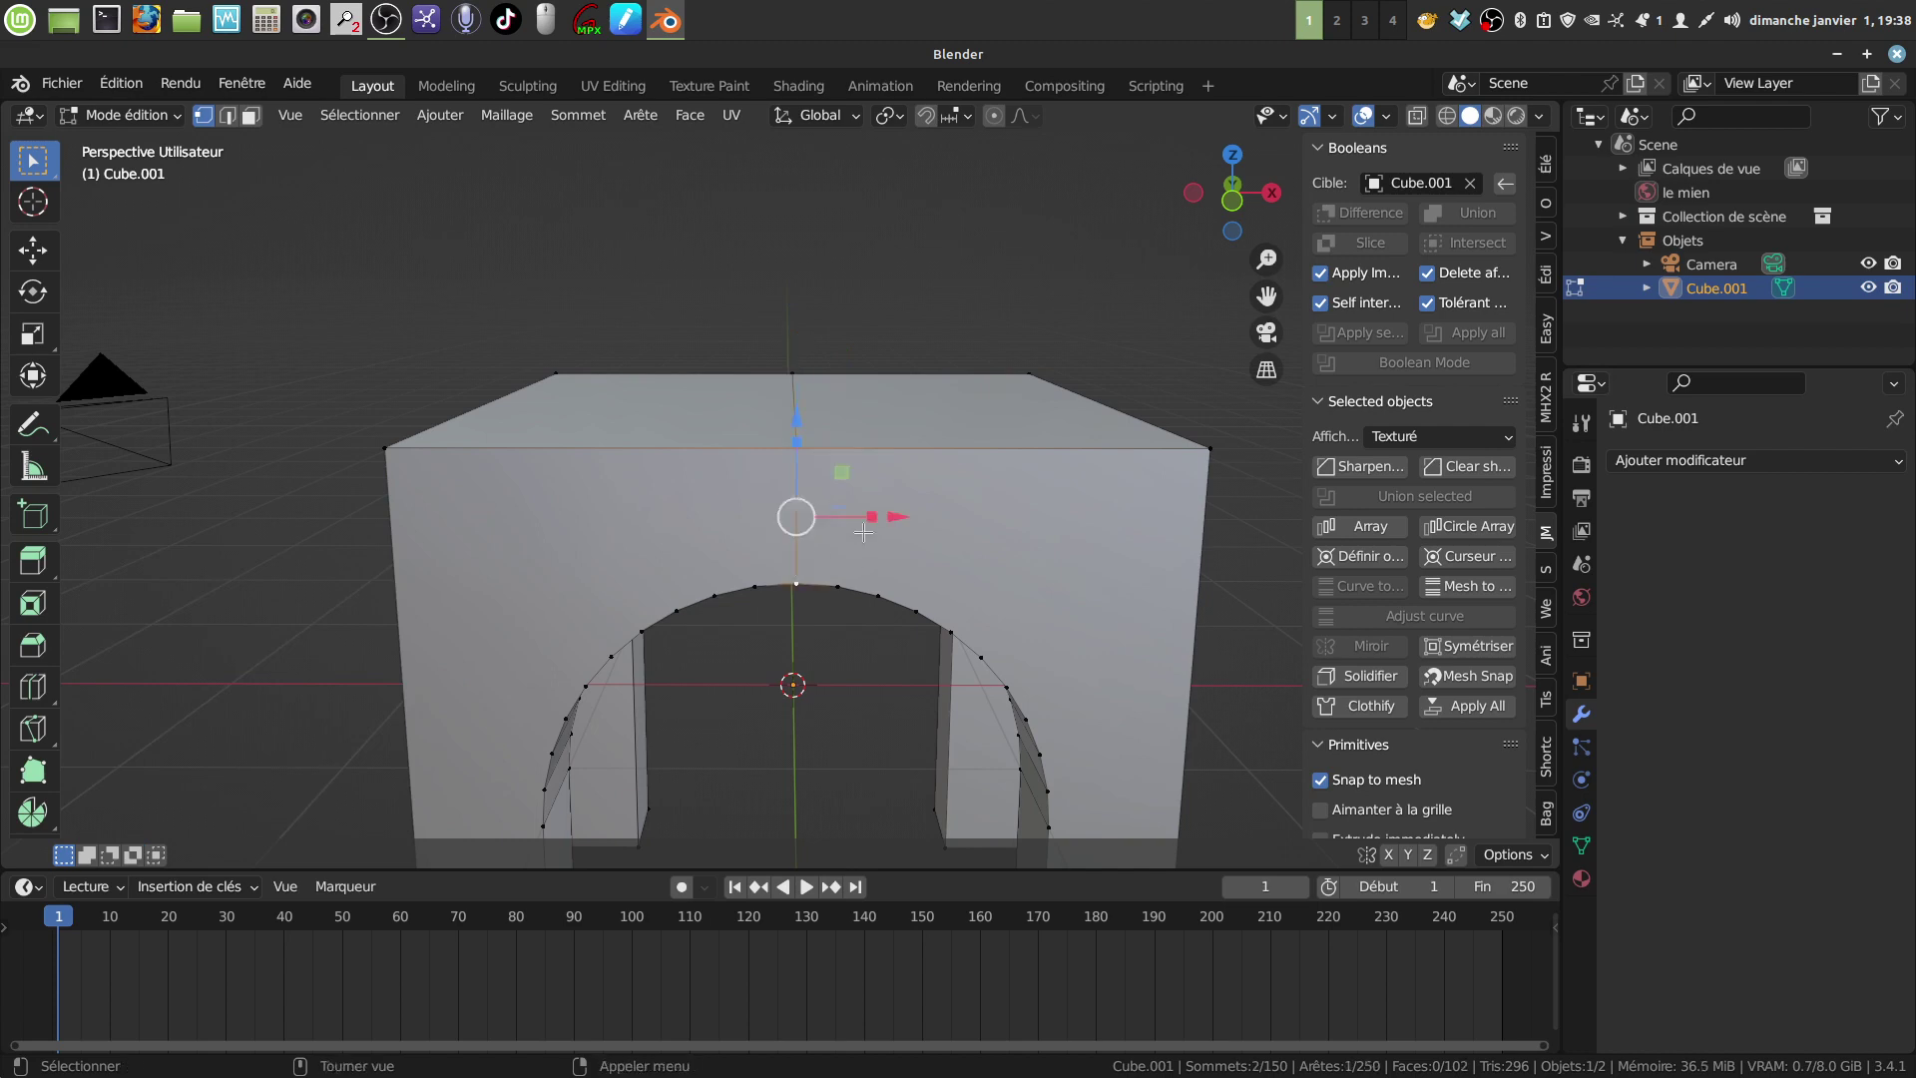
middle_click_drag(863, 532, 460, 499)
left_click(923, 529)
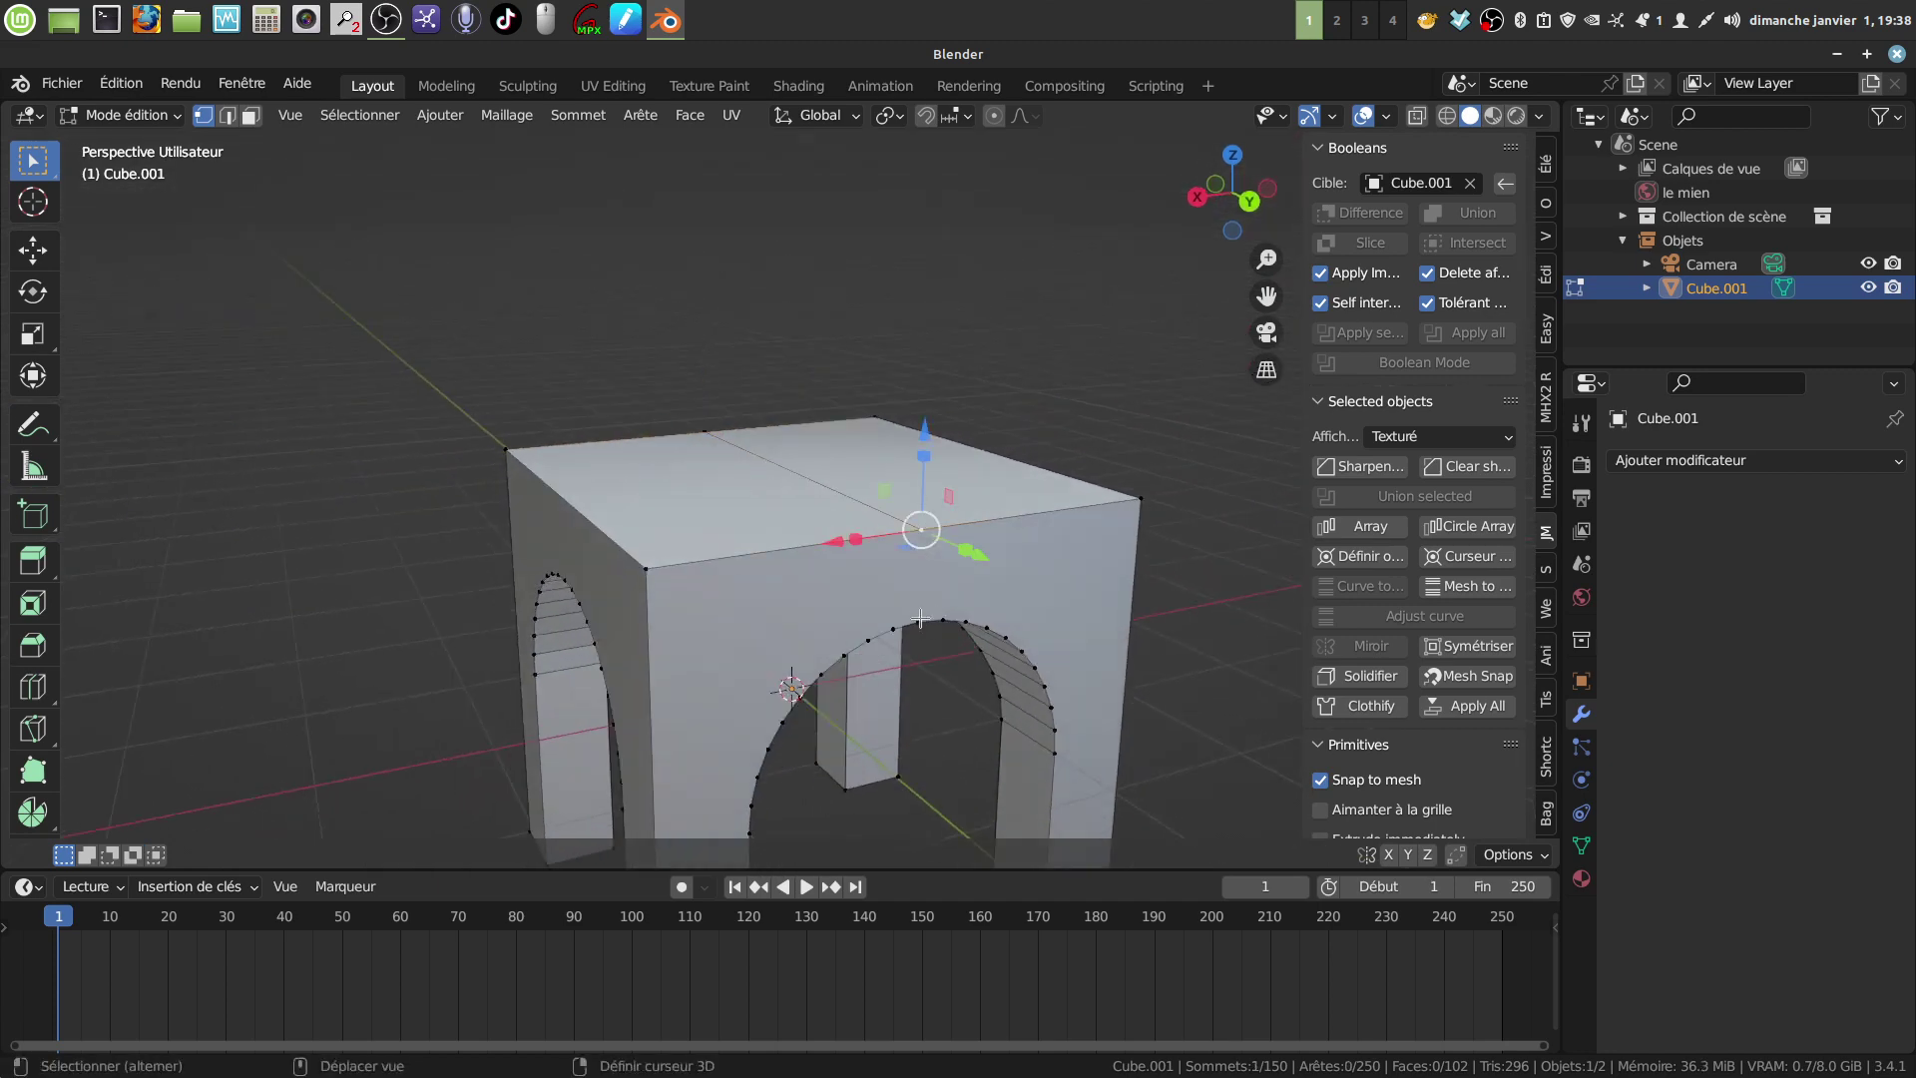
left_click(920, 621, "shift")
key("j")
Step: Add a second centred loop cut across the top face, perpendicular to the first
middle_click_drag(919, 618, 769, 511)
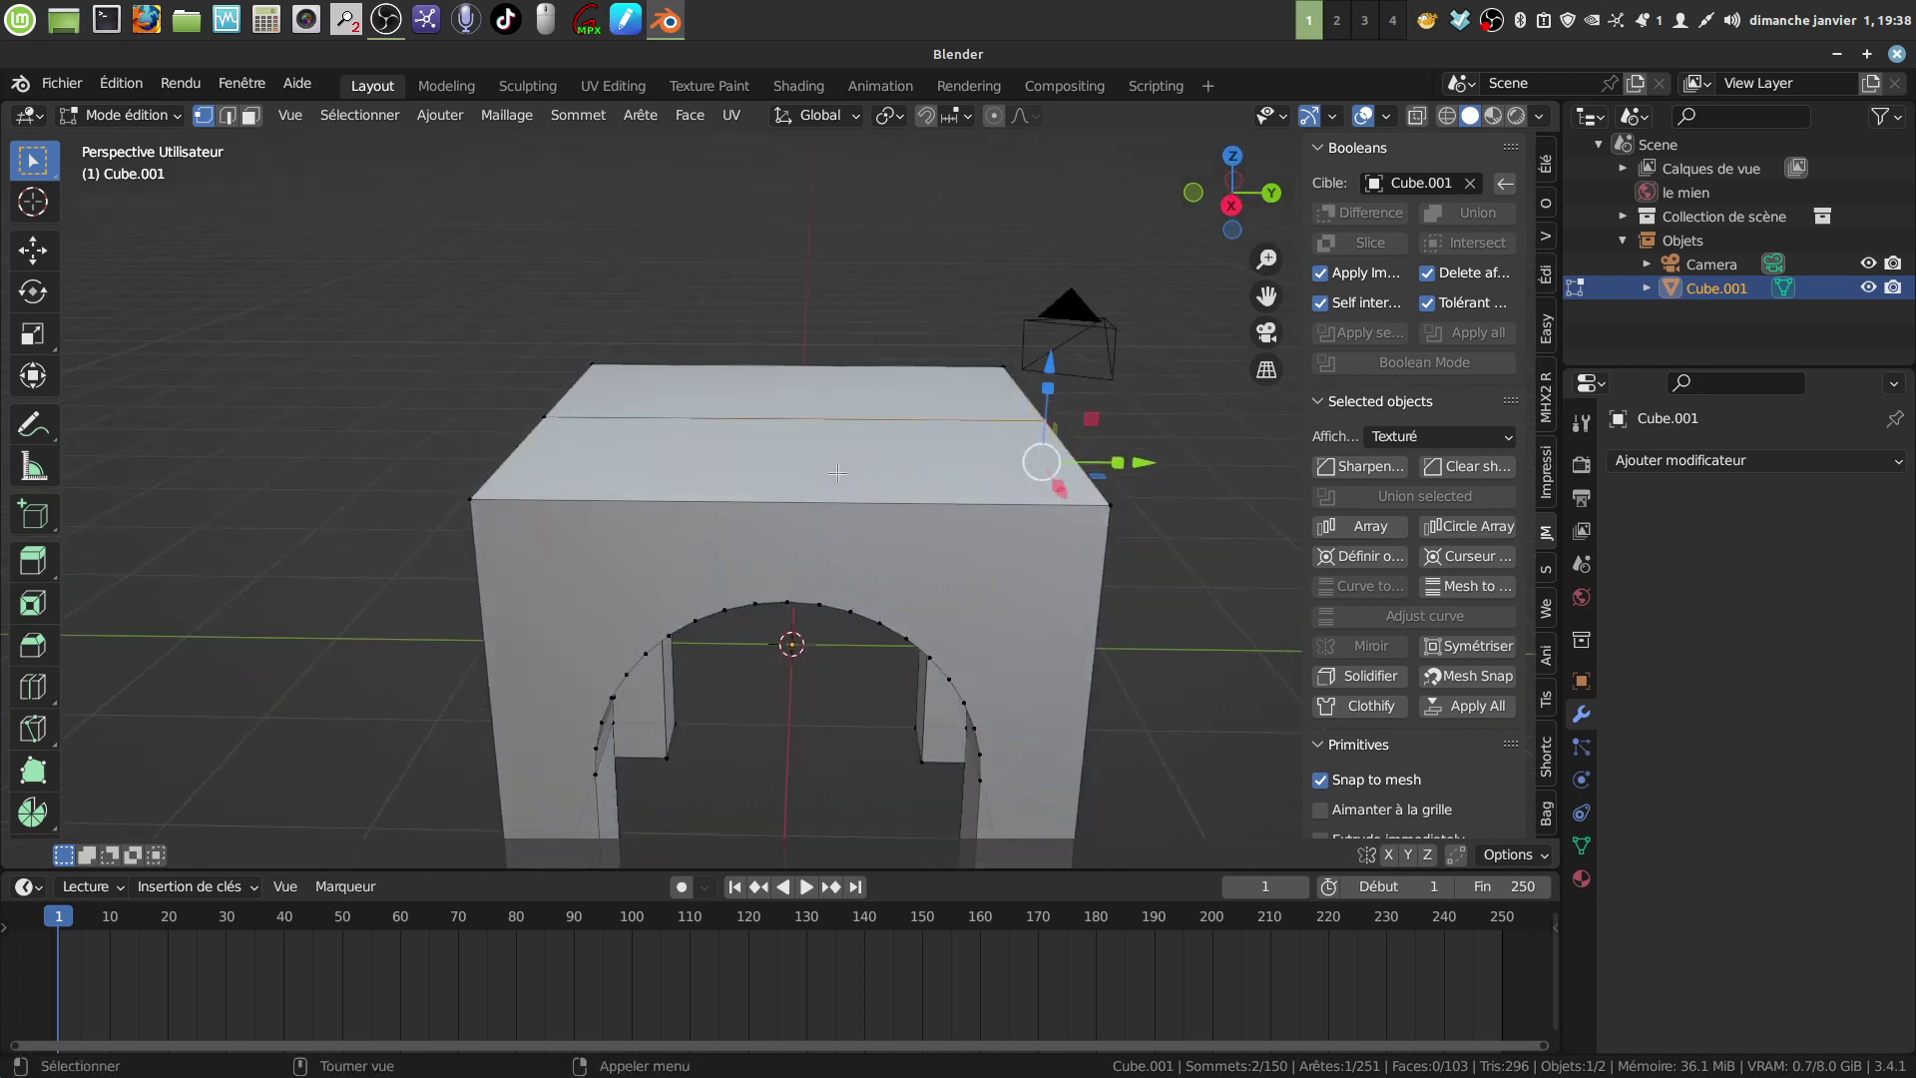
key("ctrl+r")
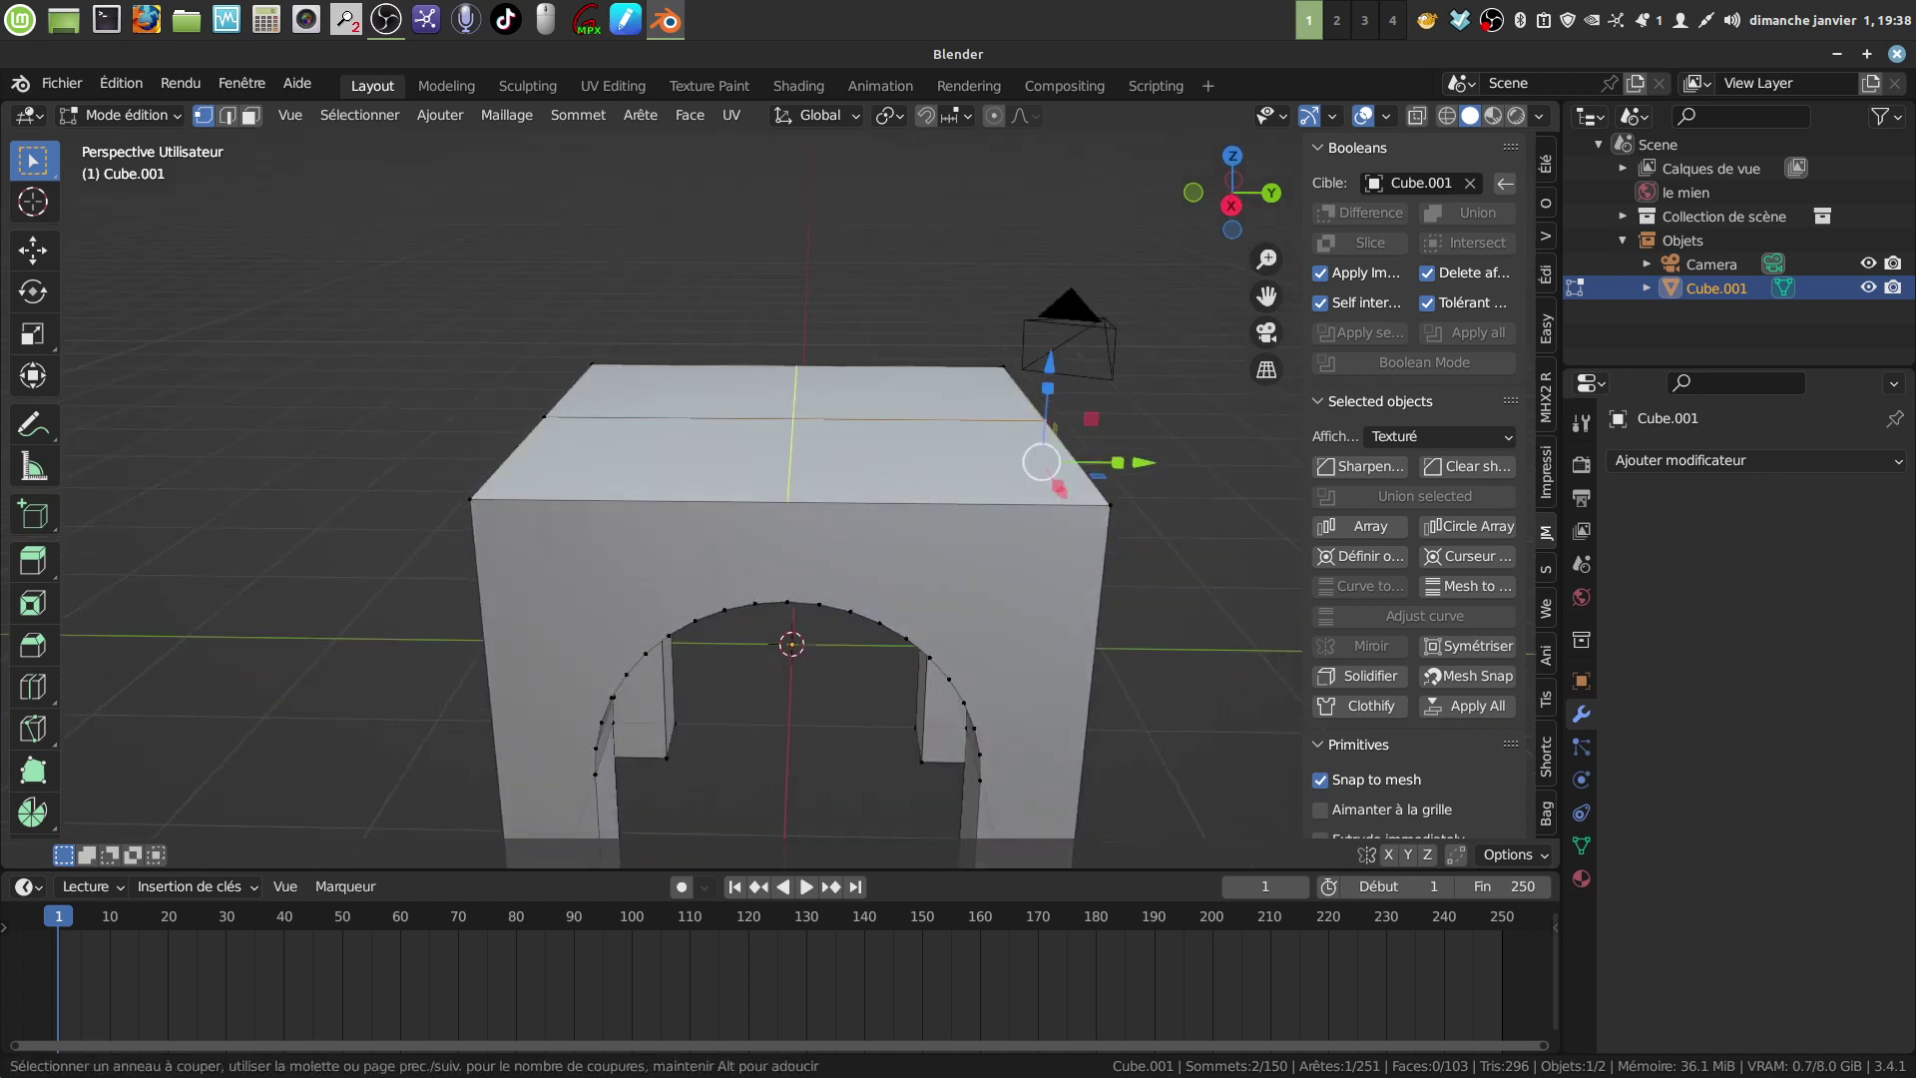
left_click(820, 556)
right_click(821, 556)
Step: Connect the second cut's end vertices to the arch apexes on the two remaining sides, then deselect everything
scroll(827, 539, "up", 1)
middle_click_drag(827, 539, 789, 553)
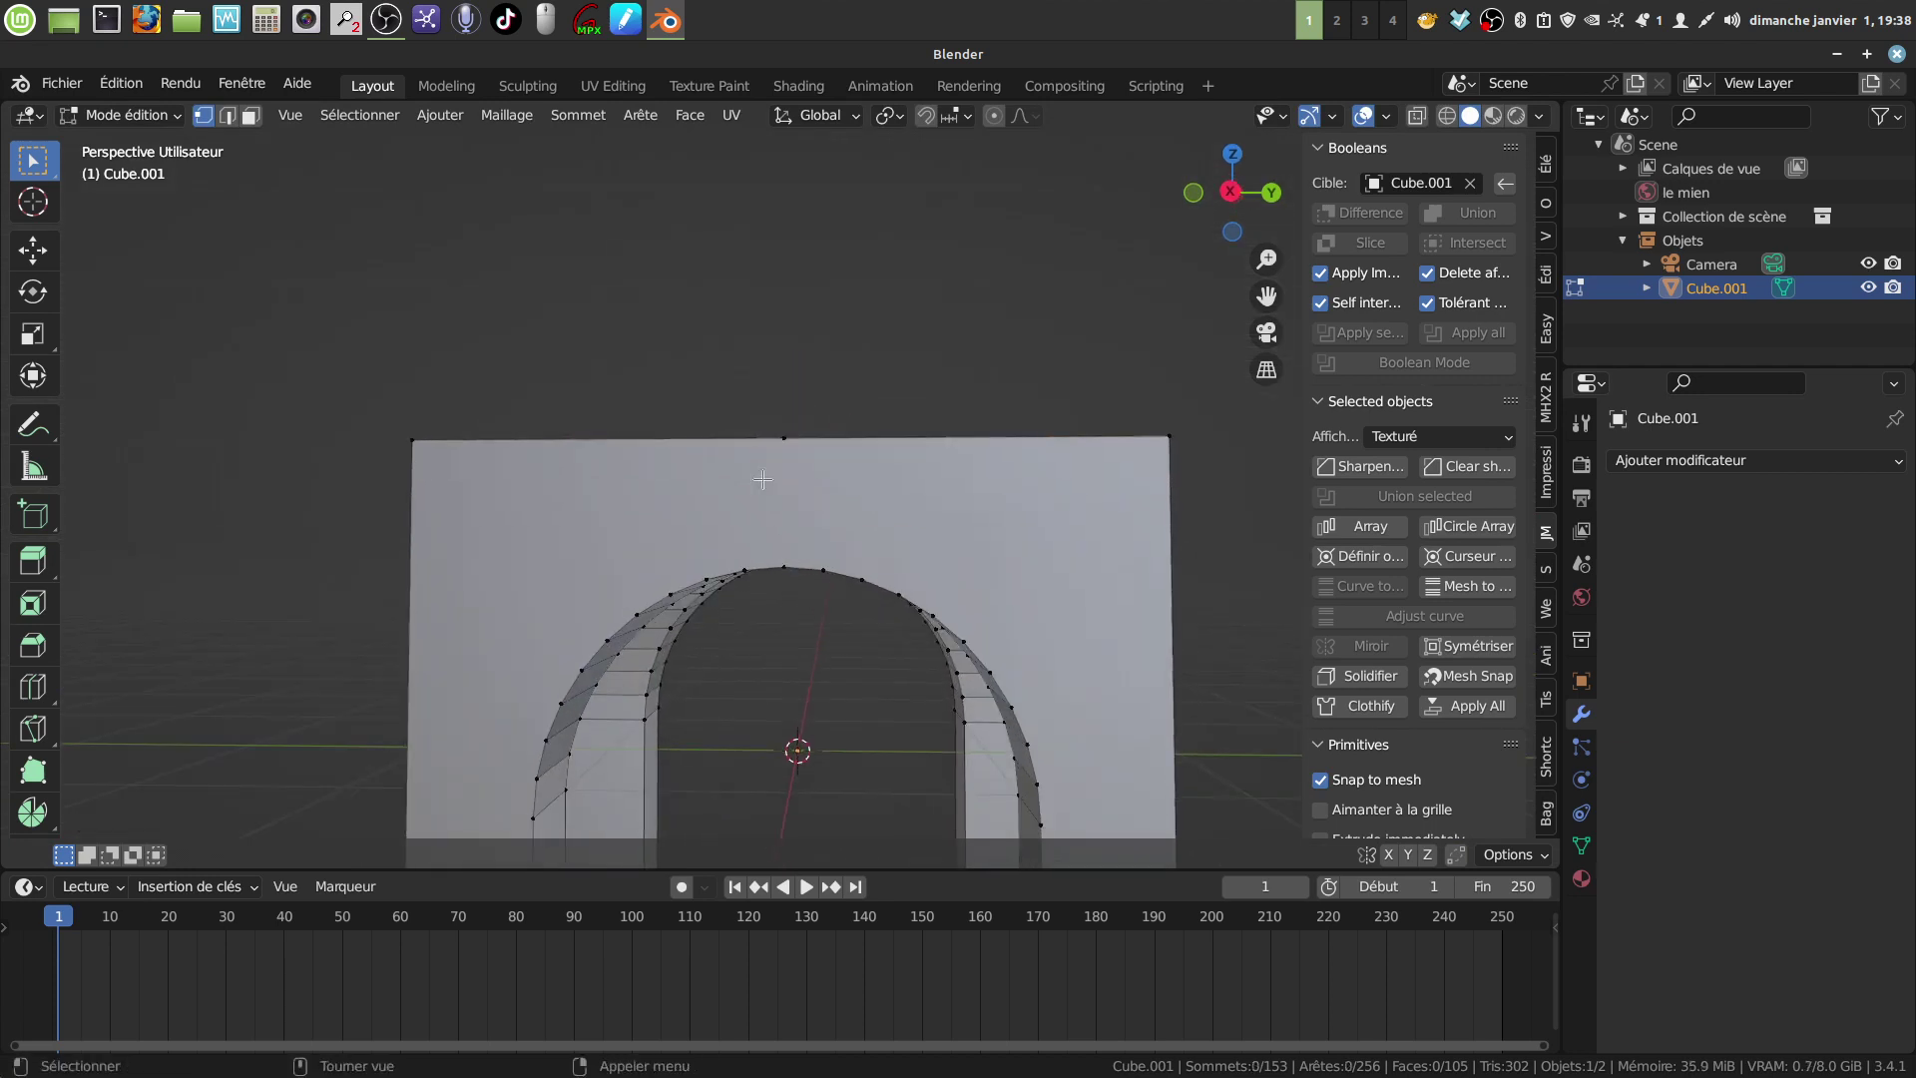
left_click(784, 444, "shift")
left_click(785, 563, "shift")
middle_click_drag(868, 499, 716, 482)
left_click(725, 482, "shift")
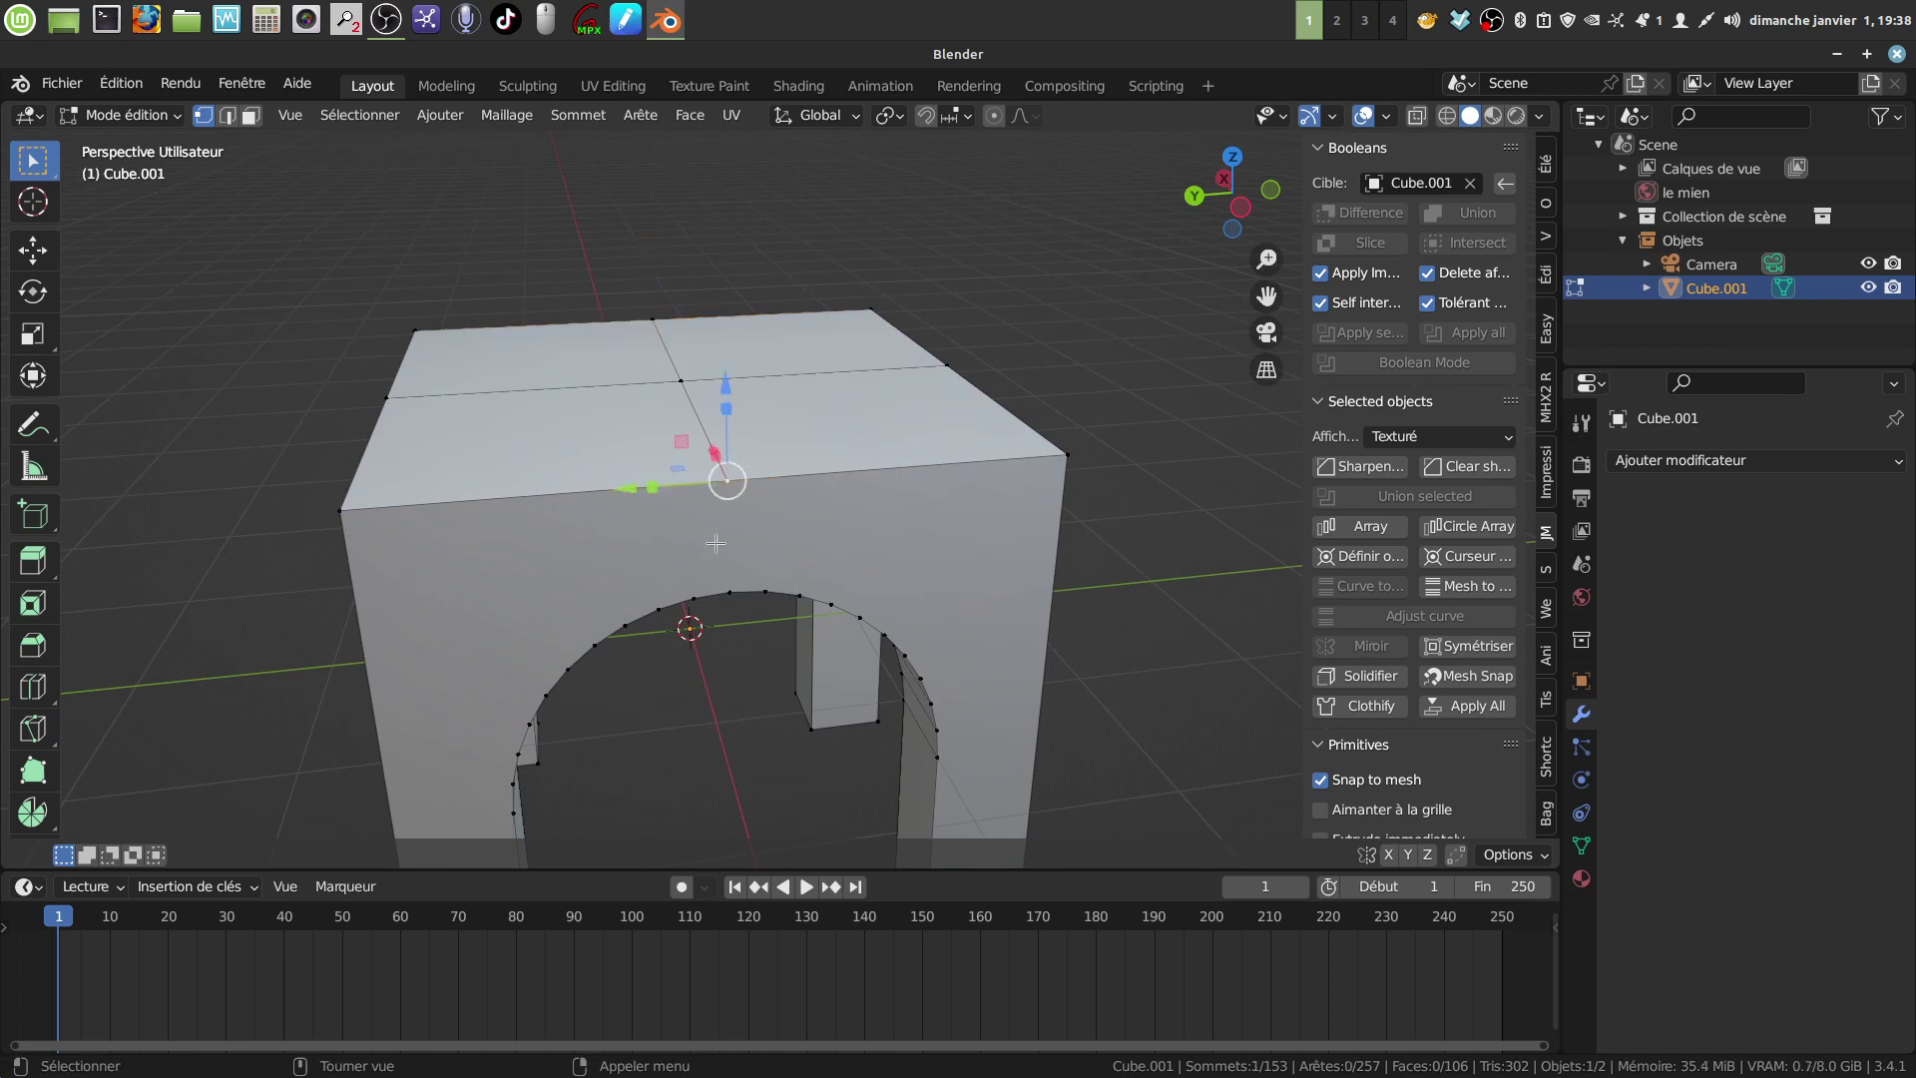
middle_click_drag(885, 646, 798, 509)
key("f")
left_click(798, 509)
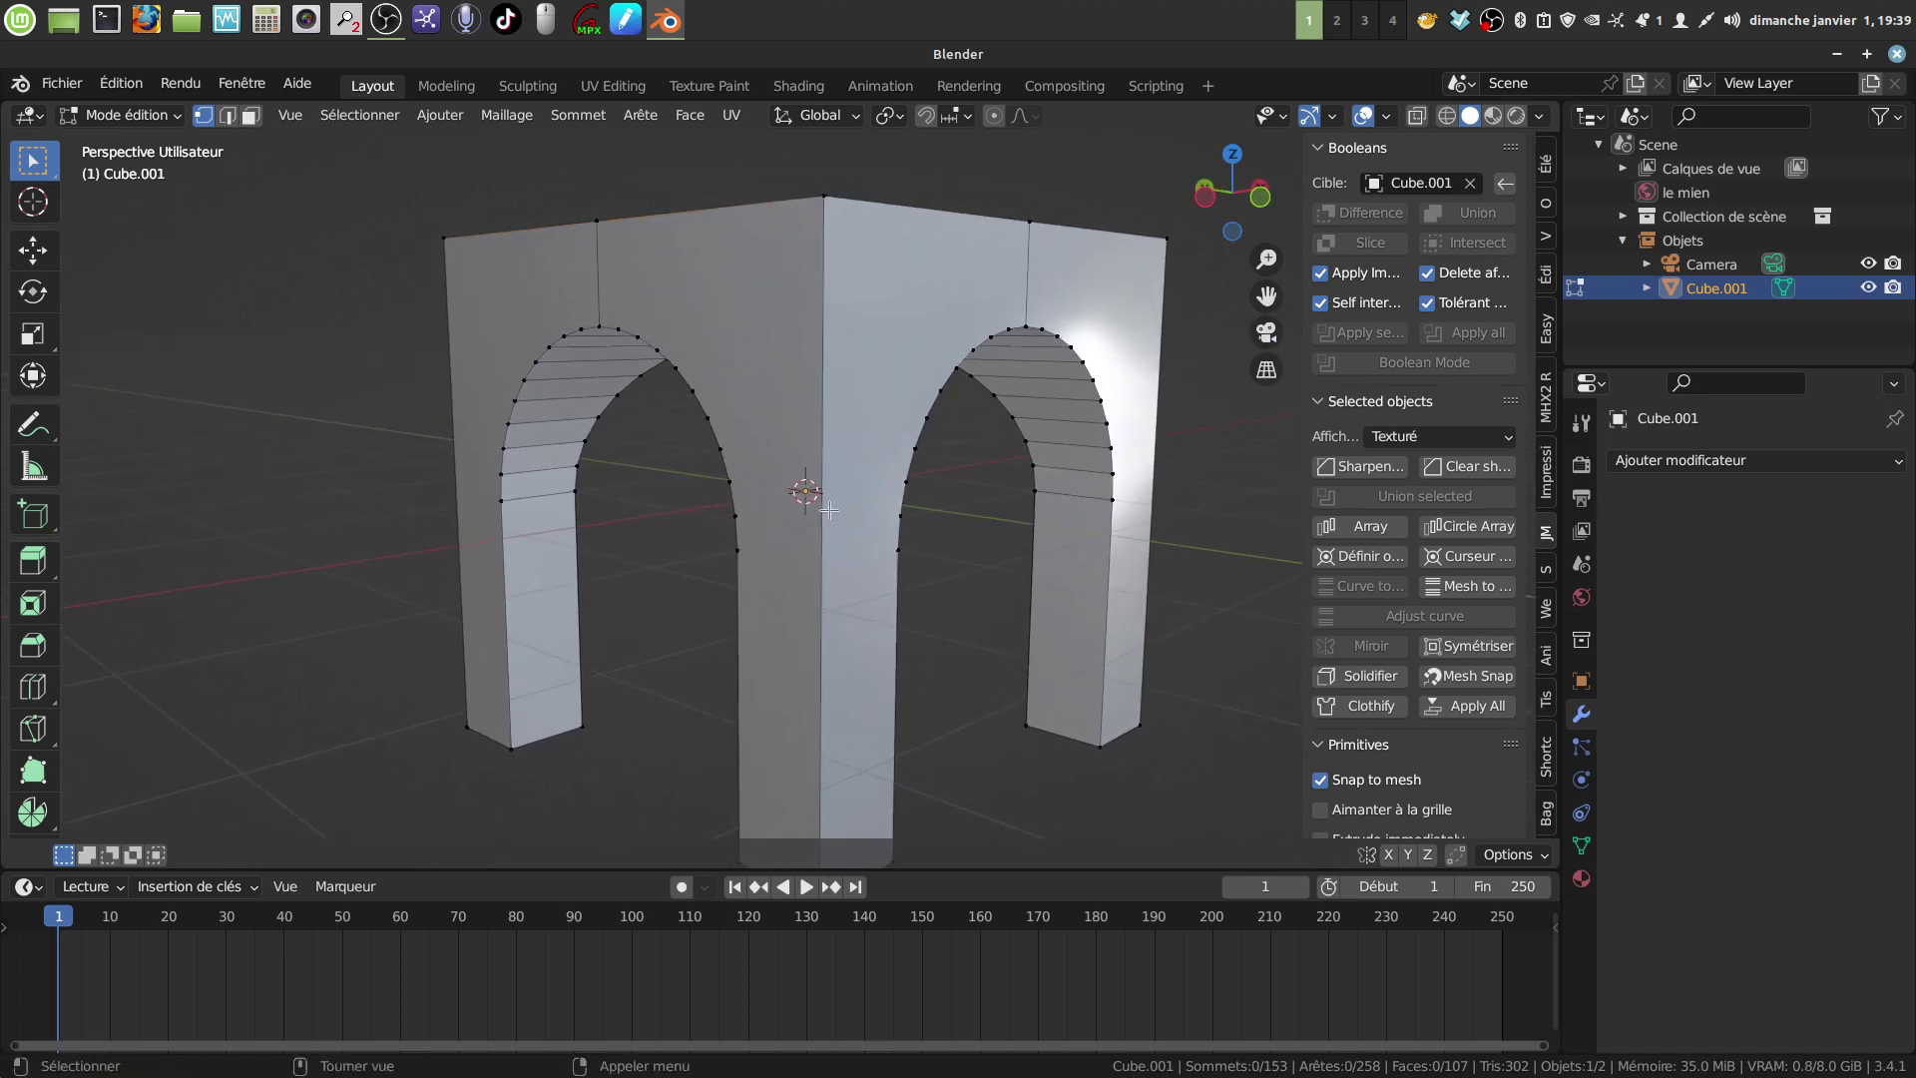
Step: Knife-cut around the front corner pillar between the lowest curve vertices of its two adjoining arches
key("k")
left_click(736, 550)
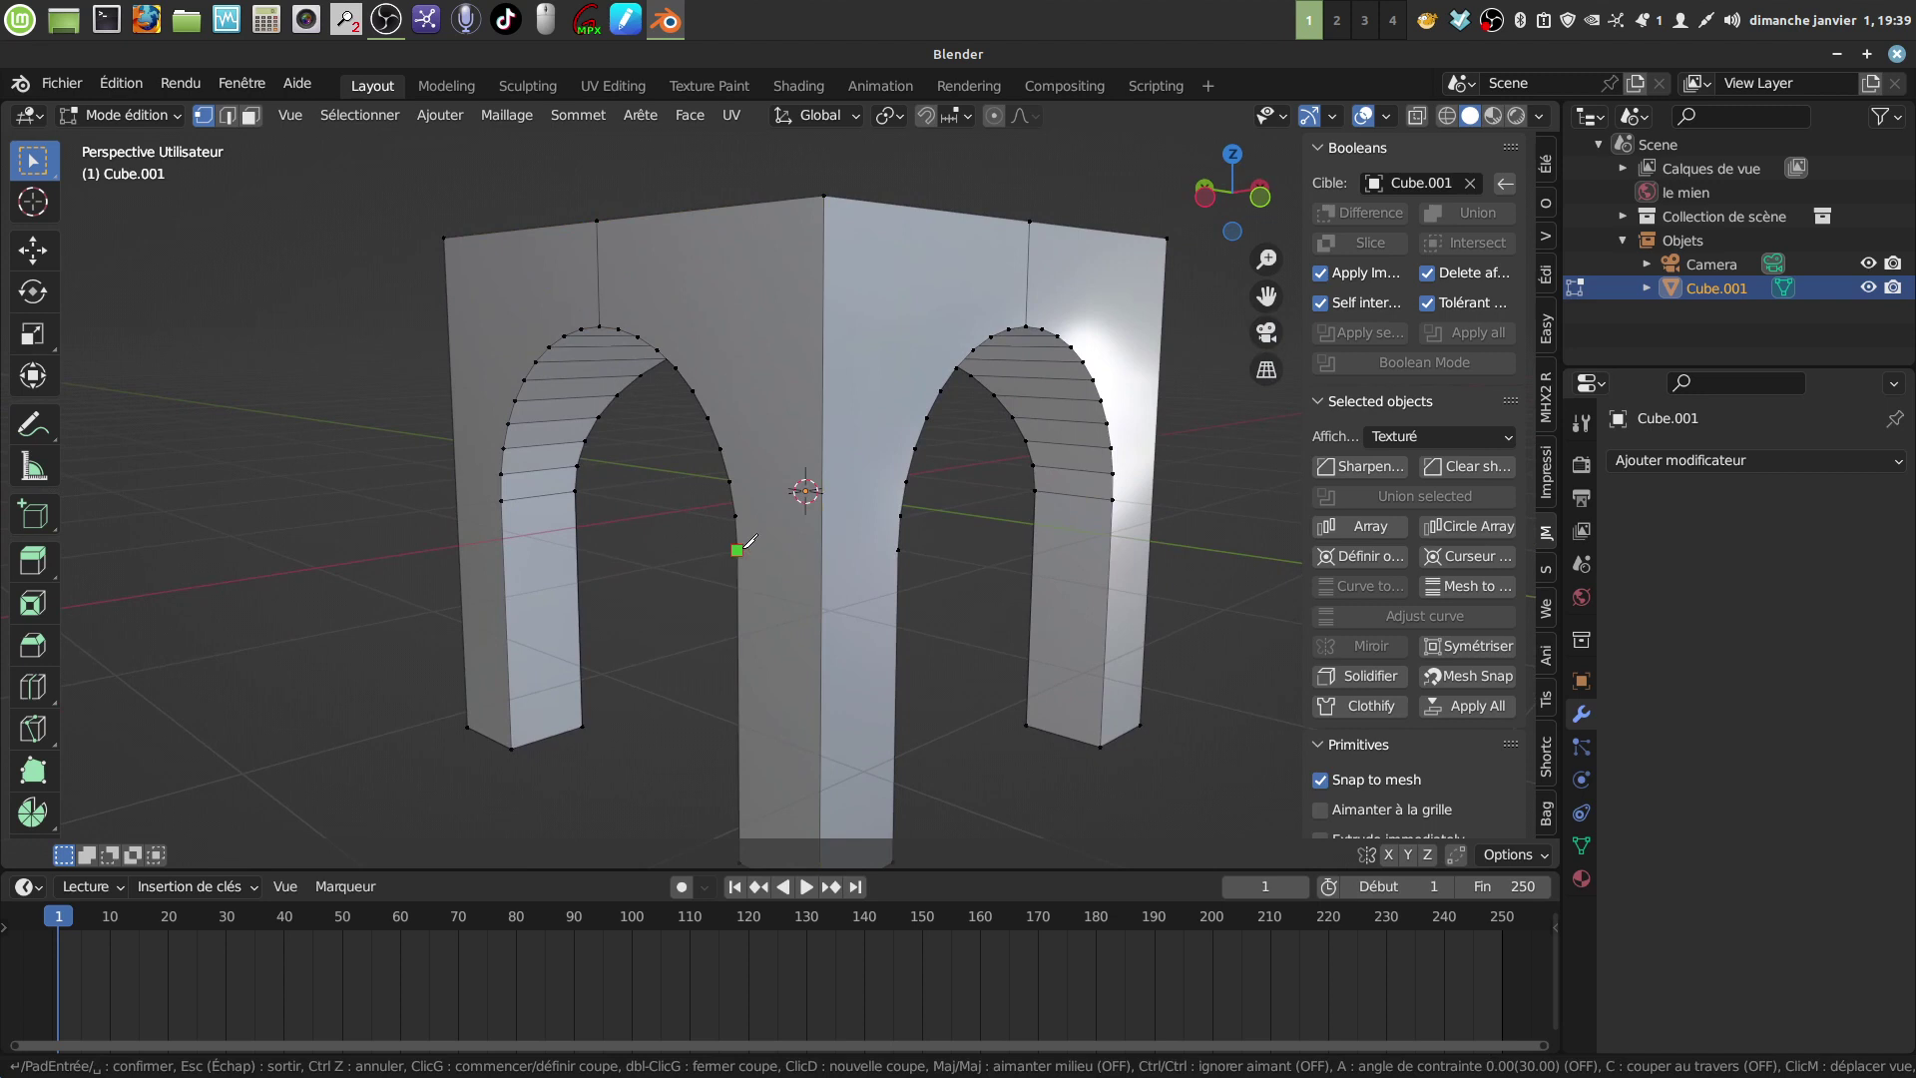
left_click(899, 550)
key("Return")
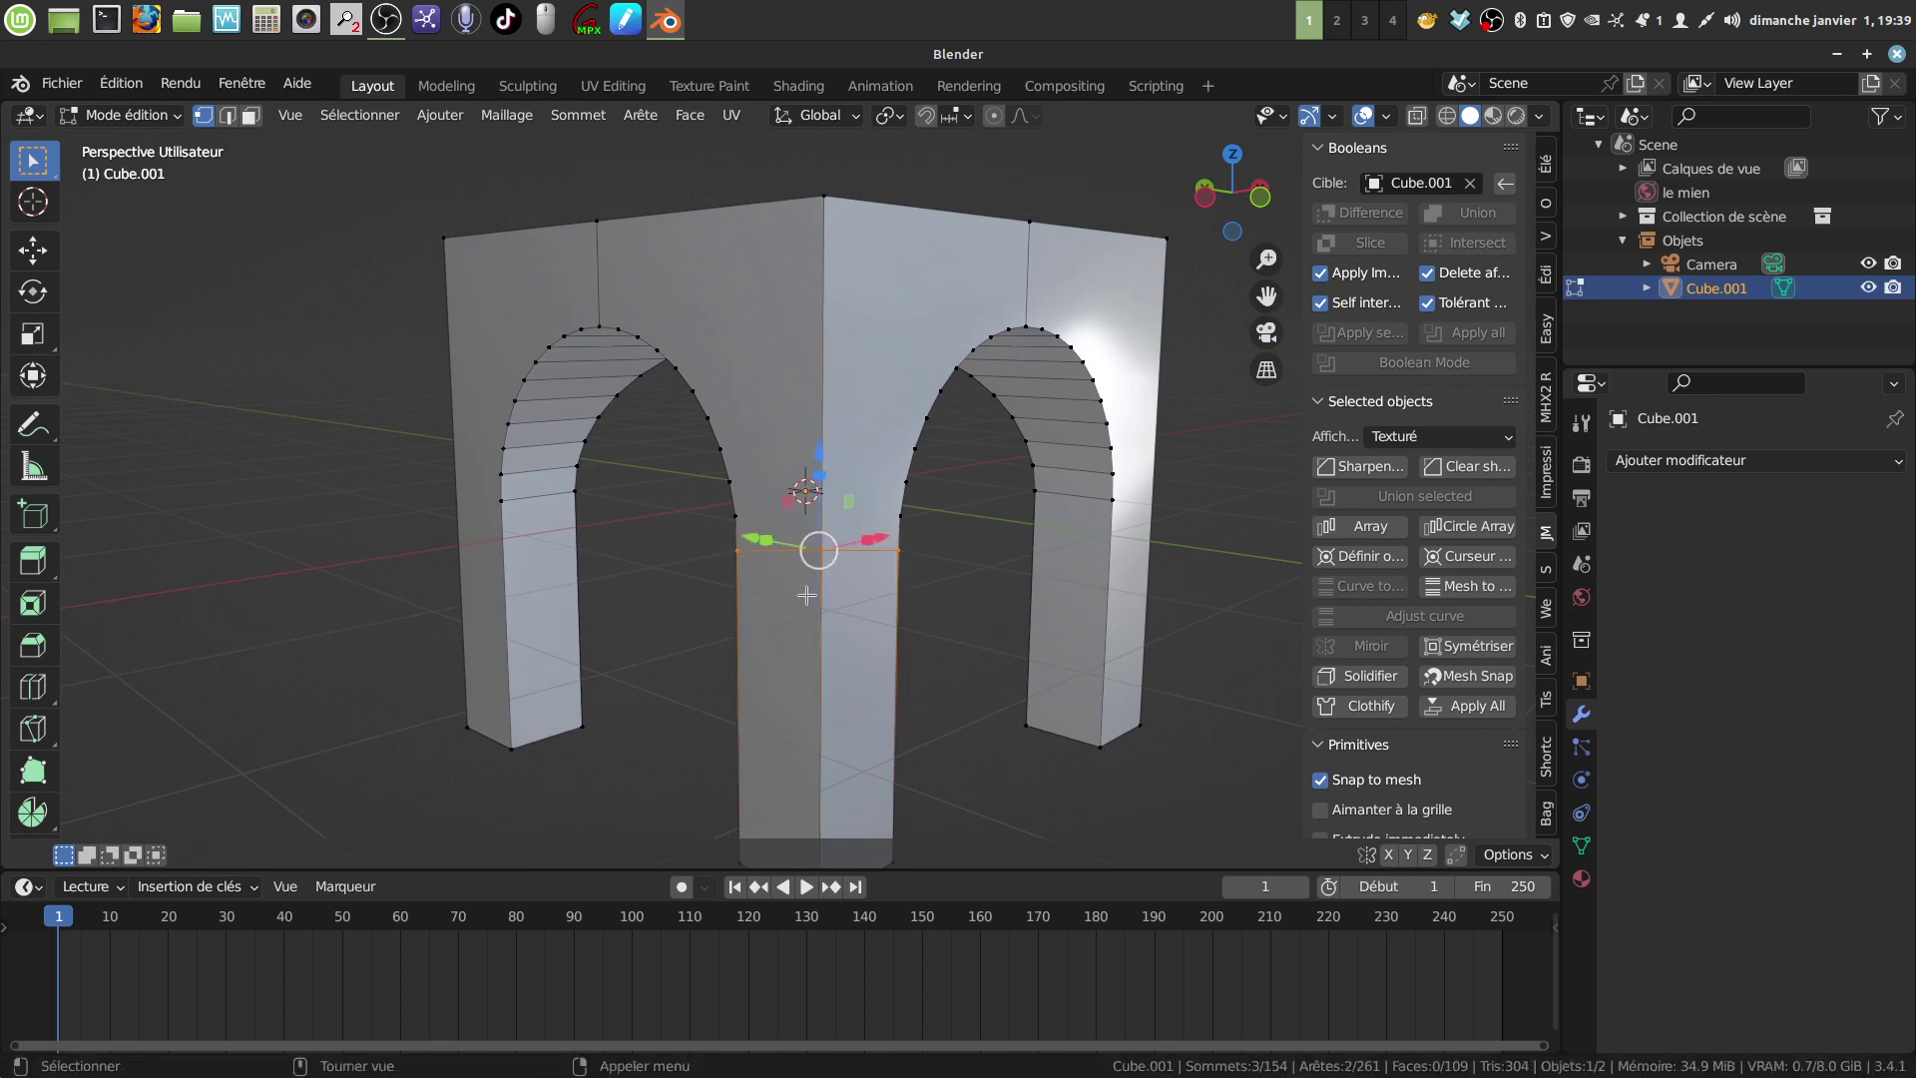
Step: Knife-cut around the same corner between the second-lowest curve vertices of the two arches, and clear the selection
key("k")
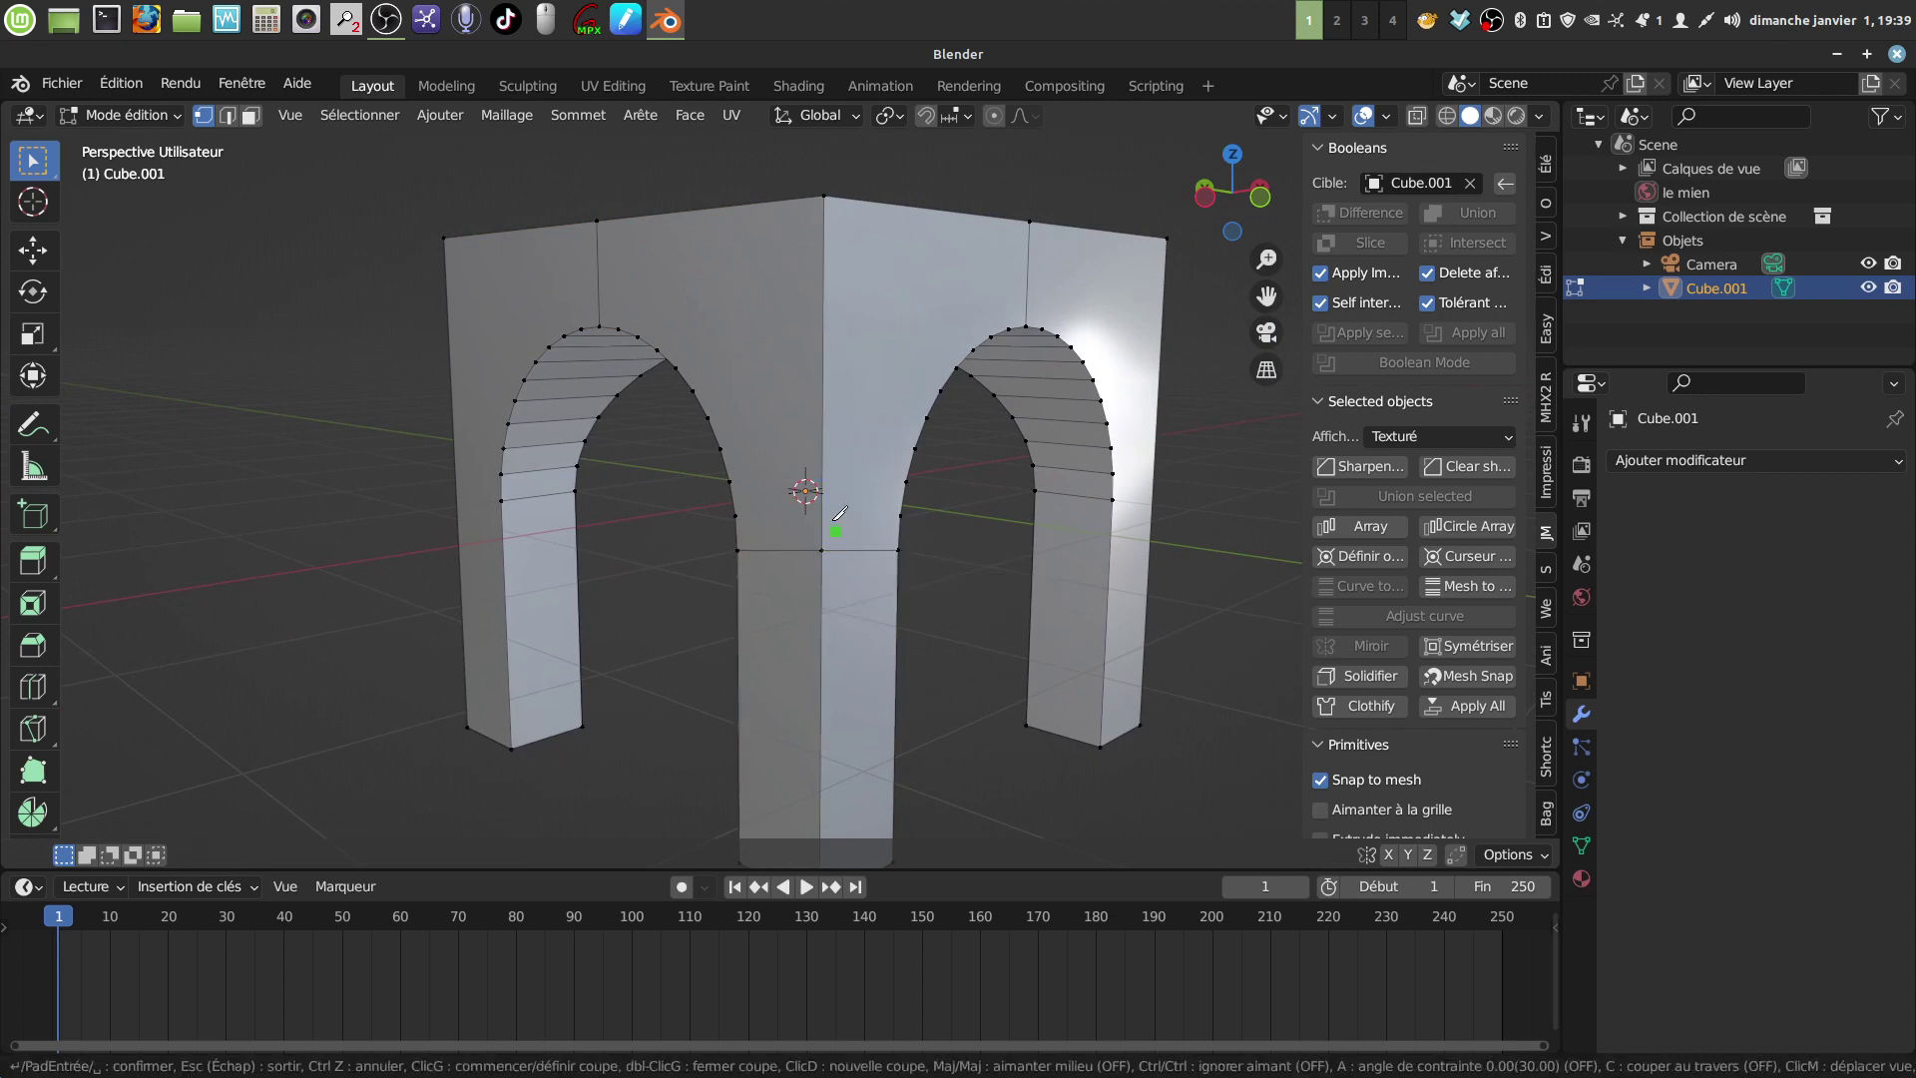
left_click(735, 516)
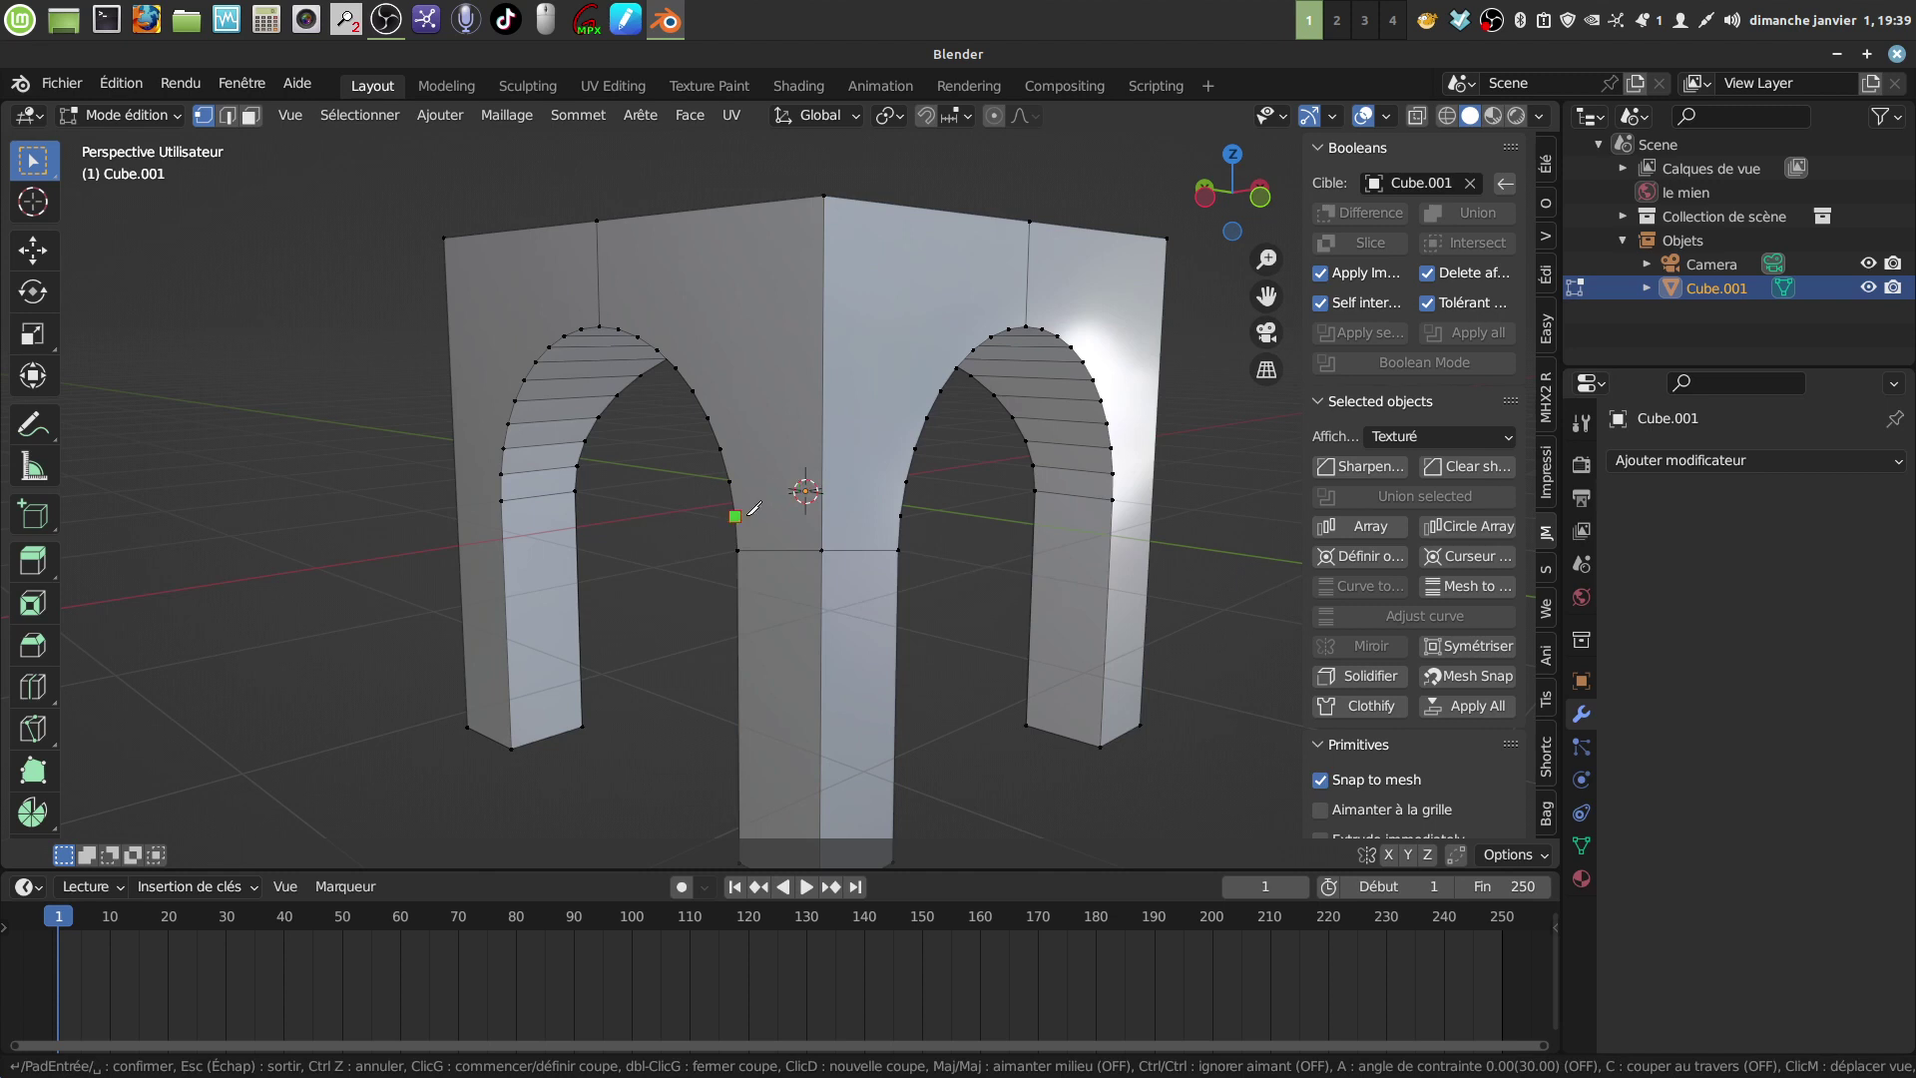
left_click(900, 516)
key("Return")
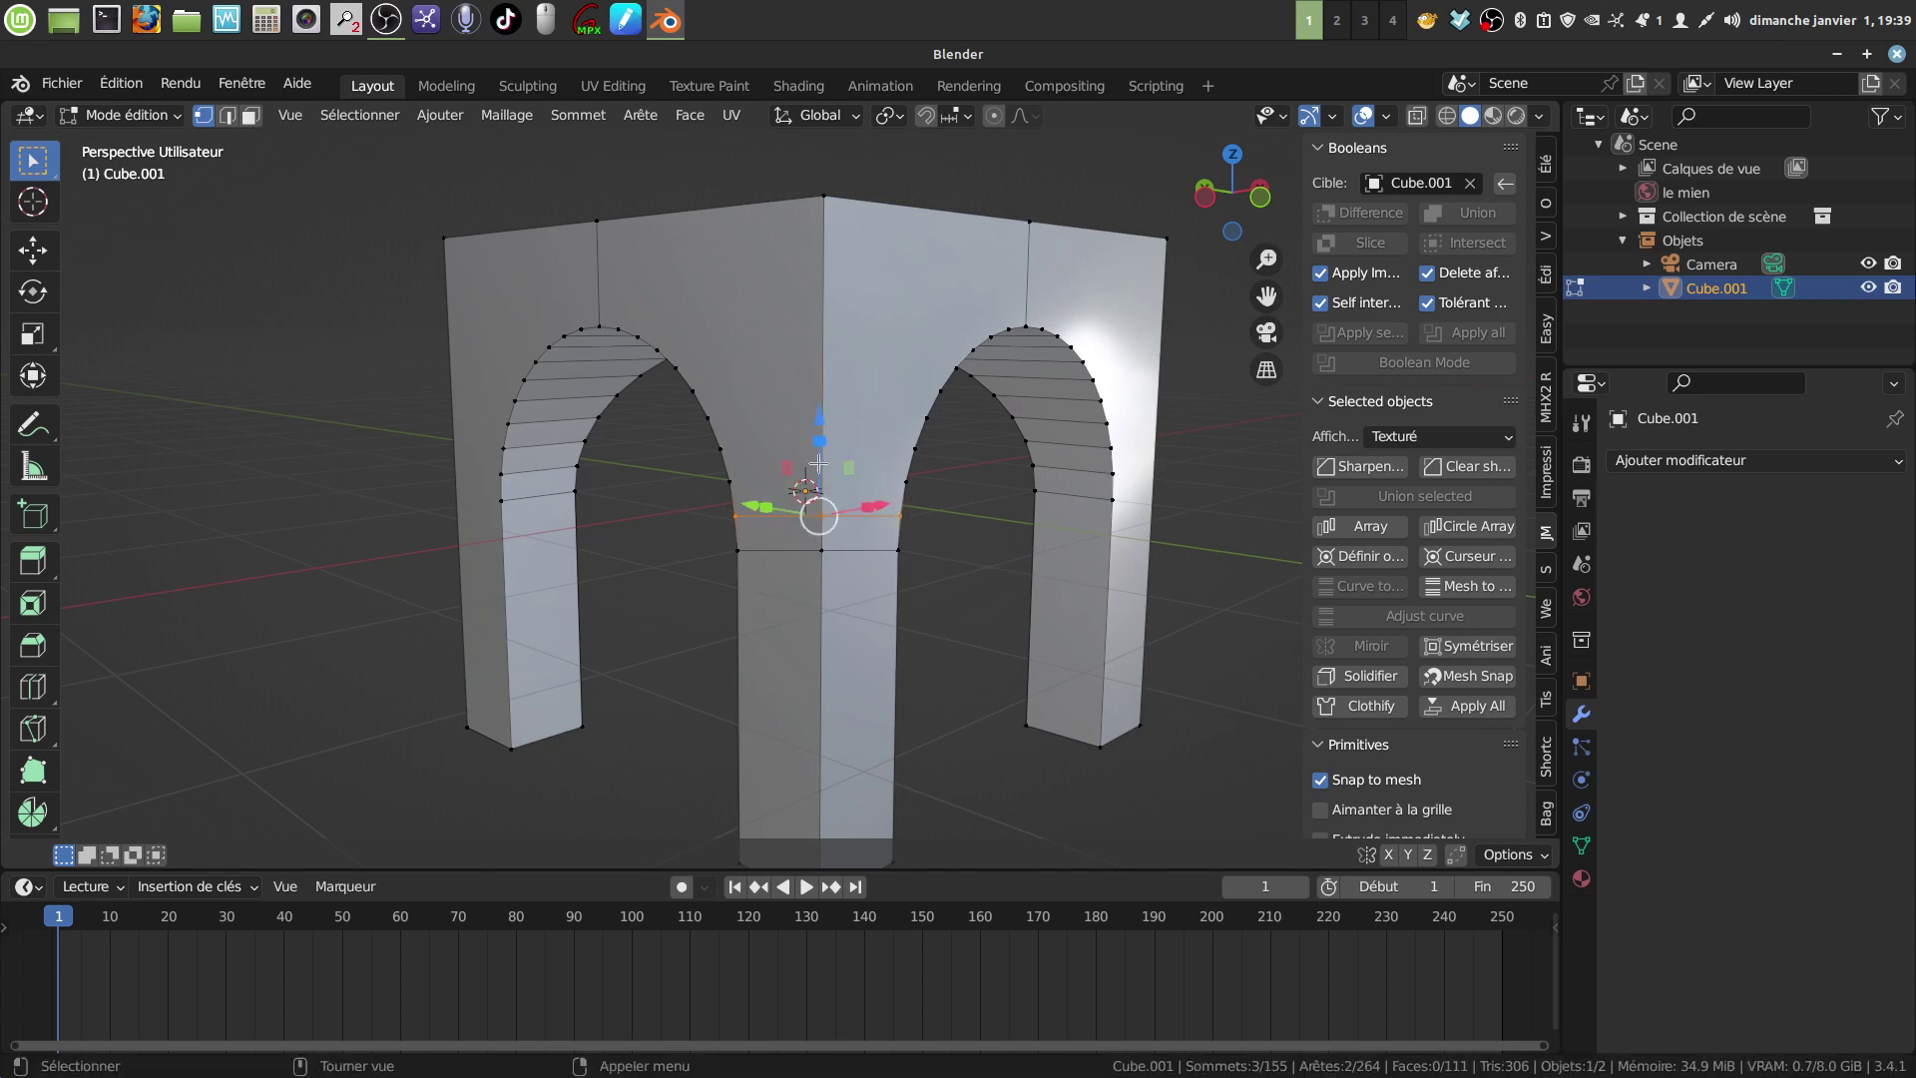
key("alt+a")
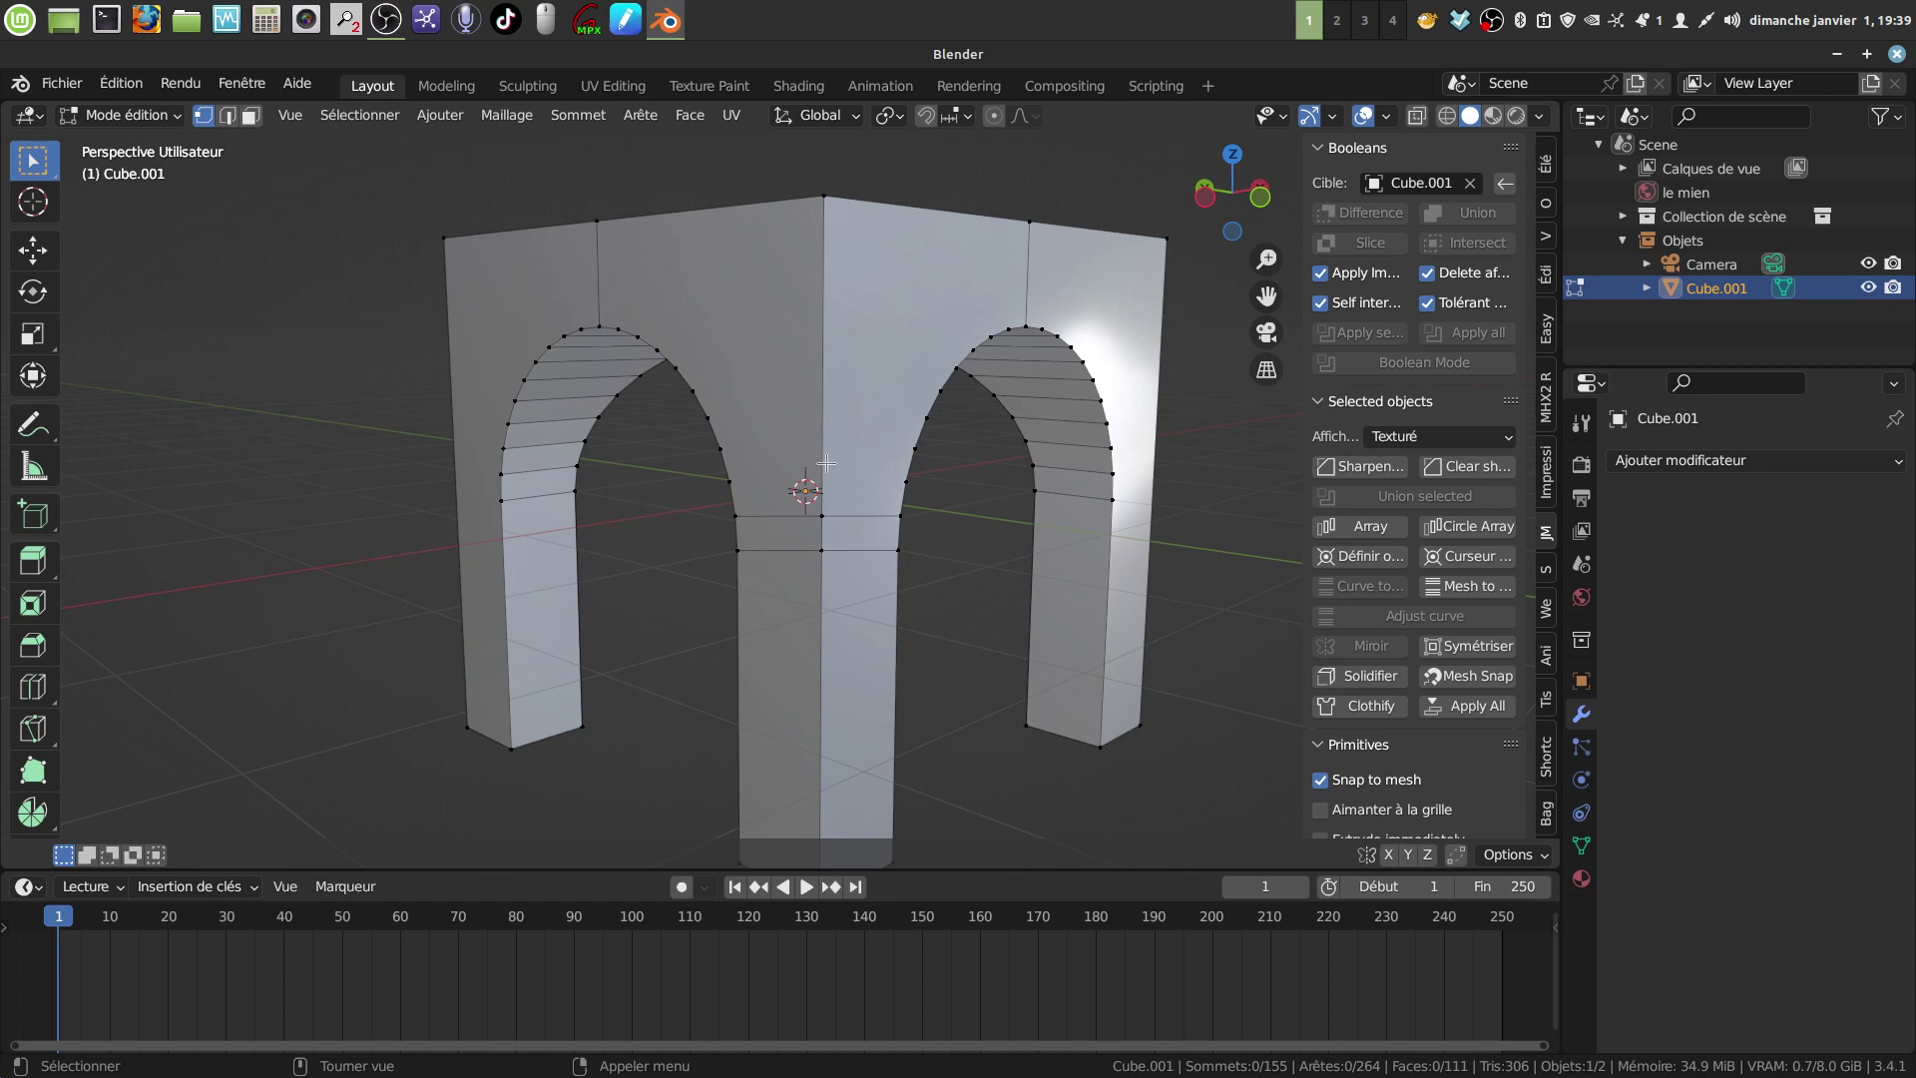
Step: Knife-cut around the same corner between the third-lowest curve vertices of the two arches
key("k")
left_click(728, 482)
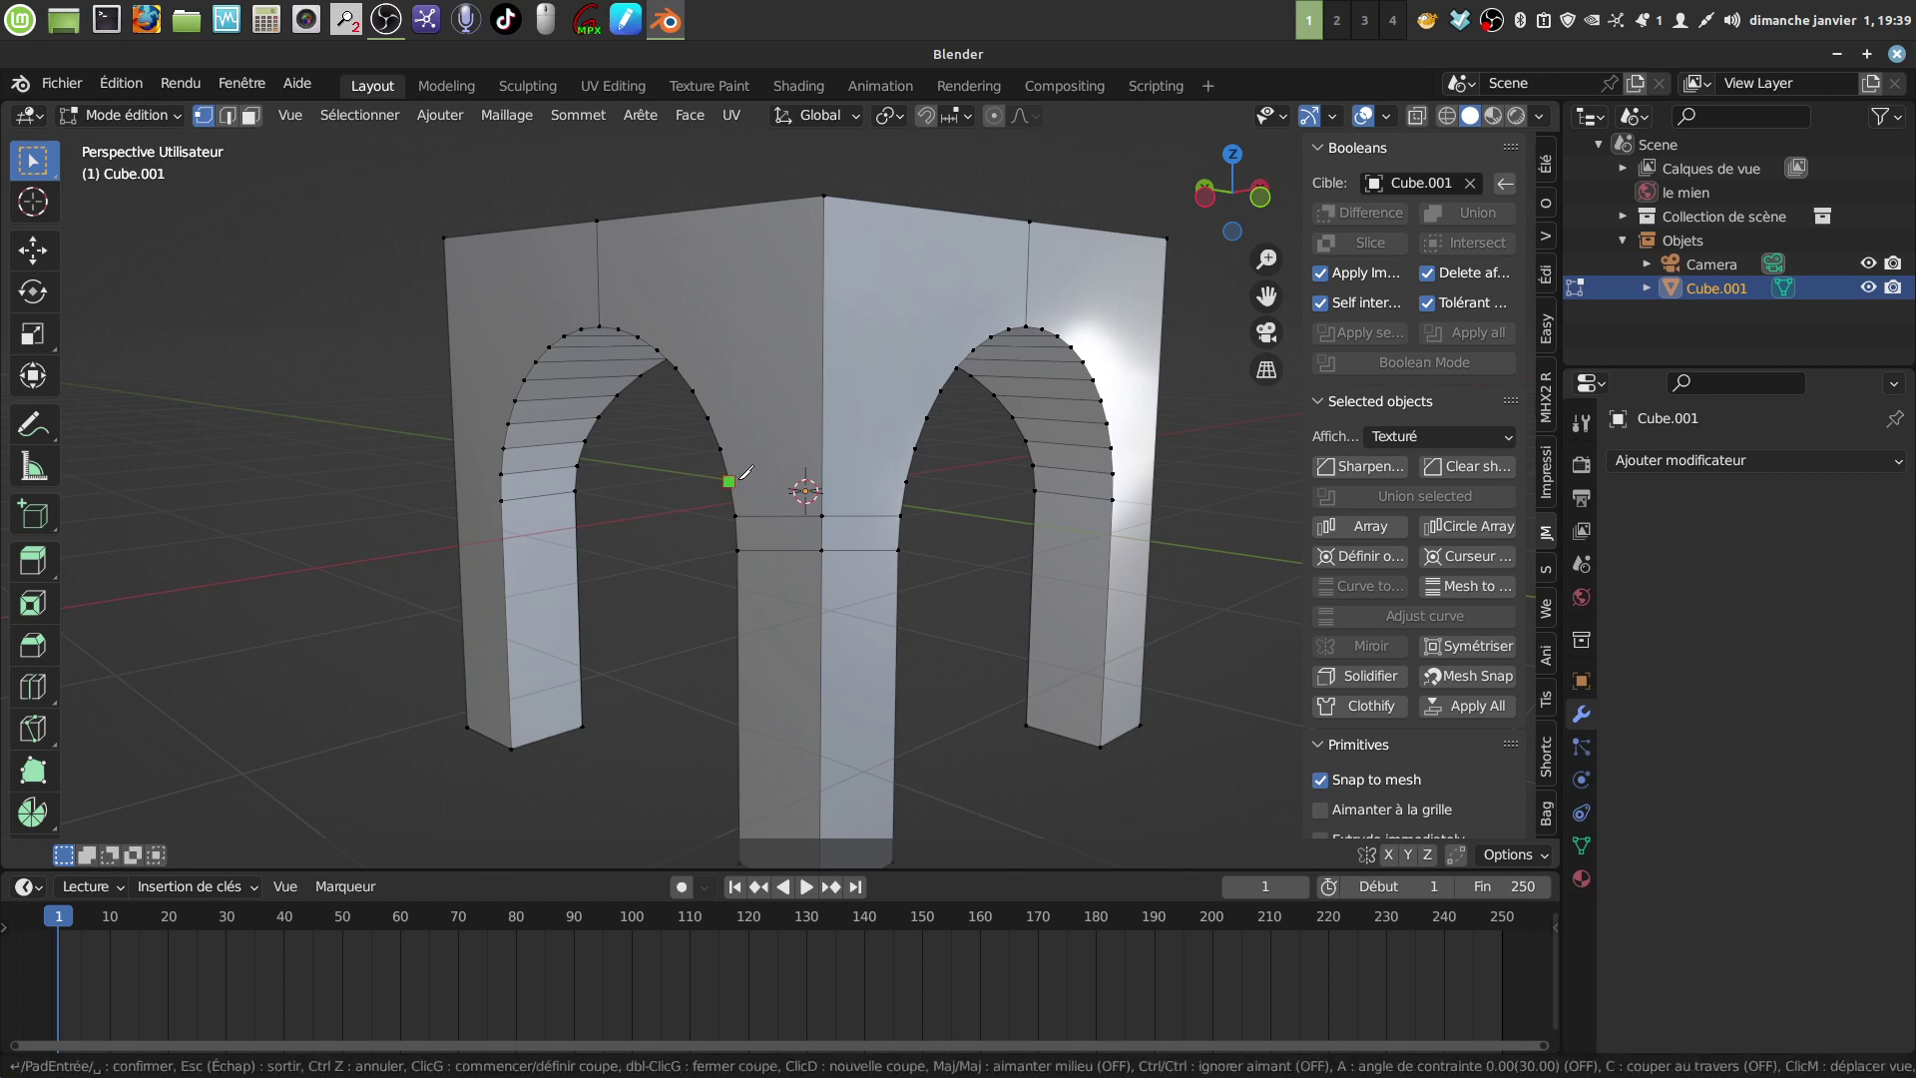
left_click(907, 481)
key("Return")
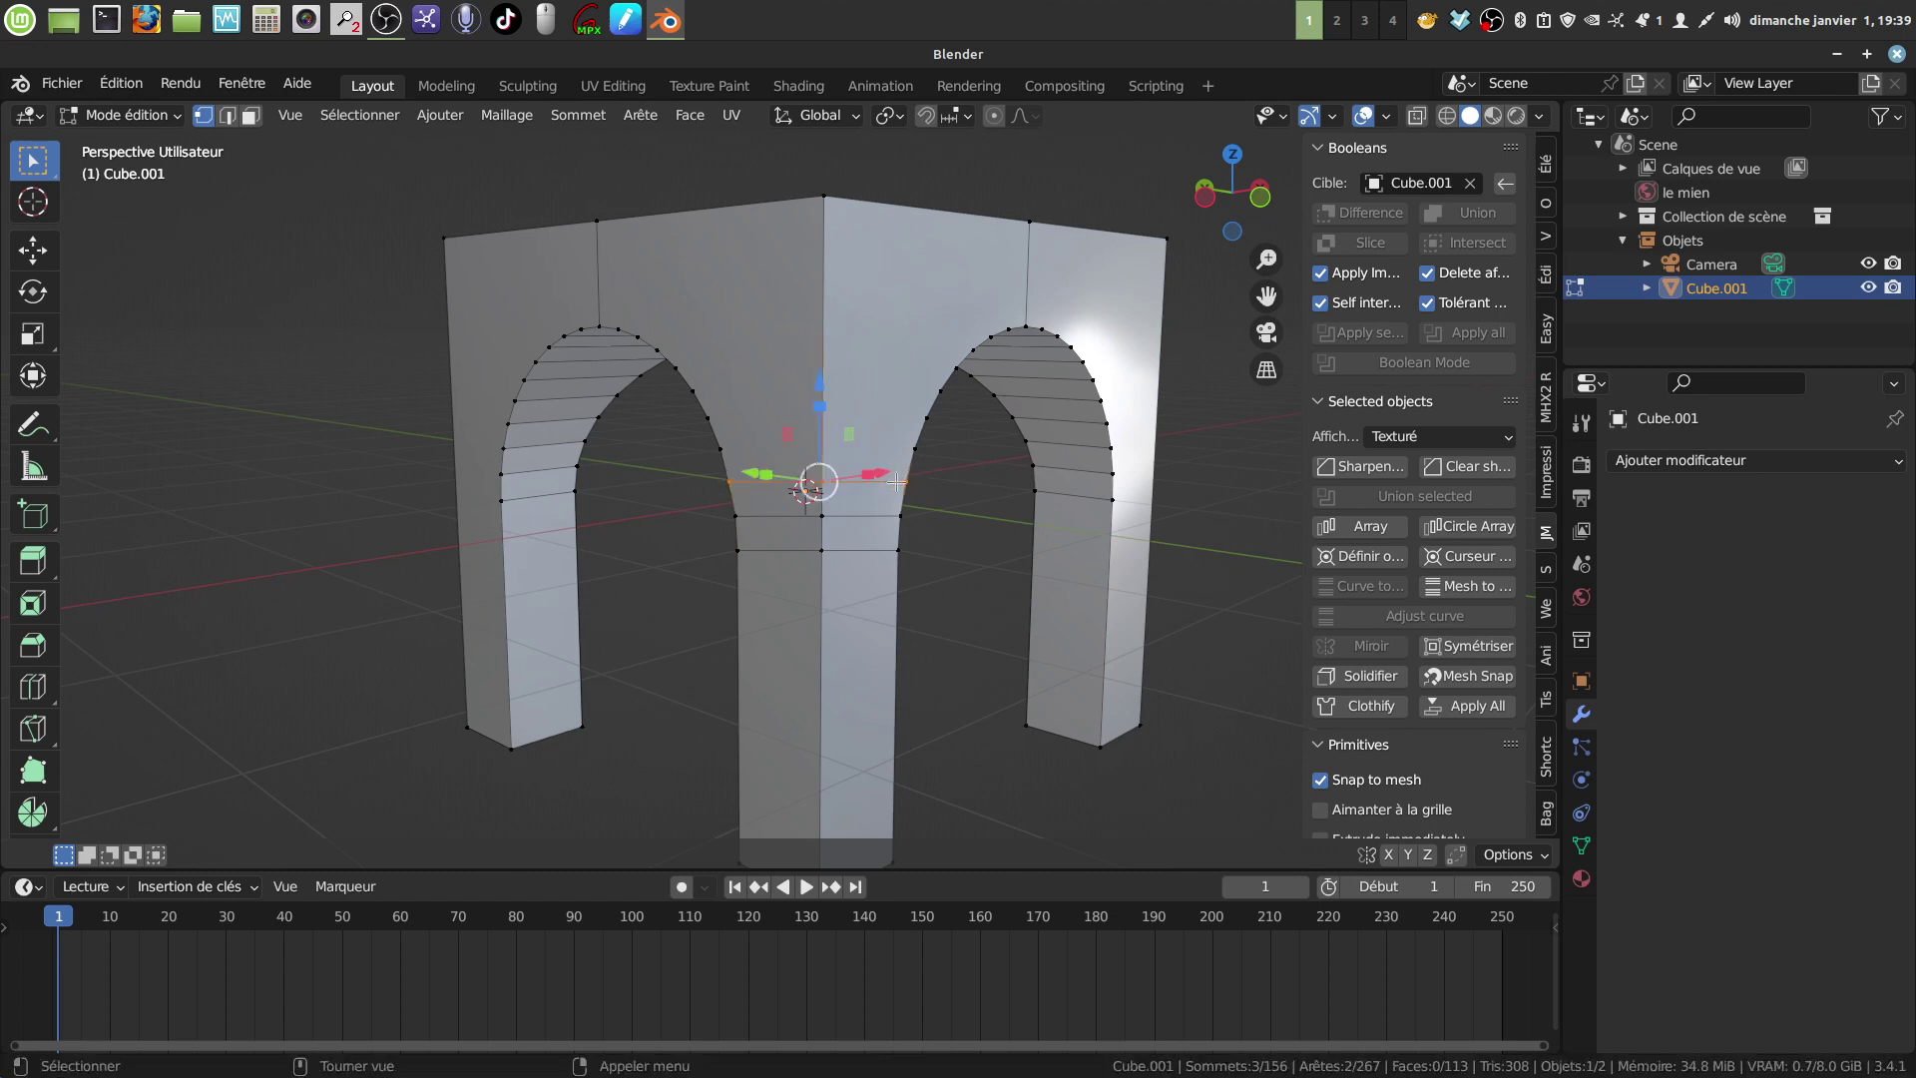
Step: Knife-cut around the front corner pillar between the fourth-lowest curve vertices of its two adjoining arches, and clear the selection
key("alt+a")
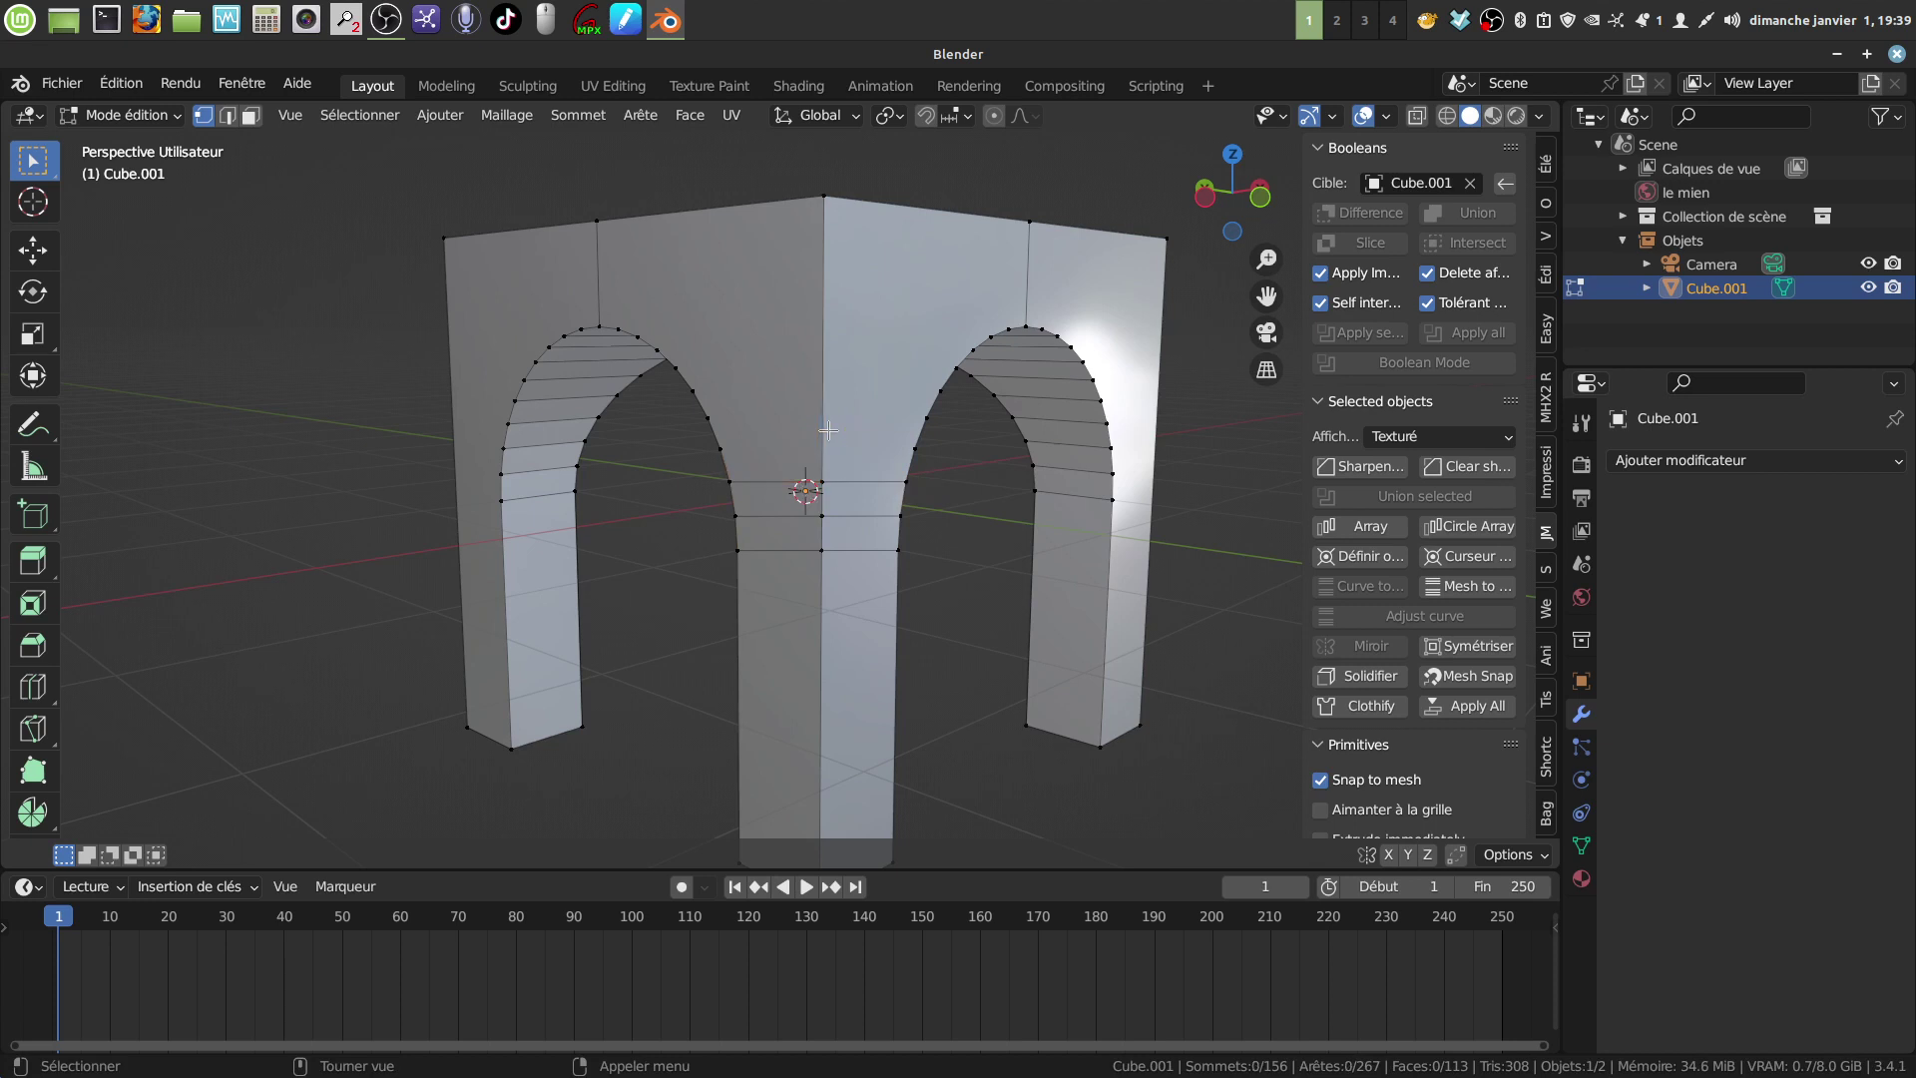
key("k")
left_click(720, 448)
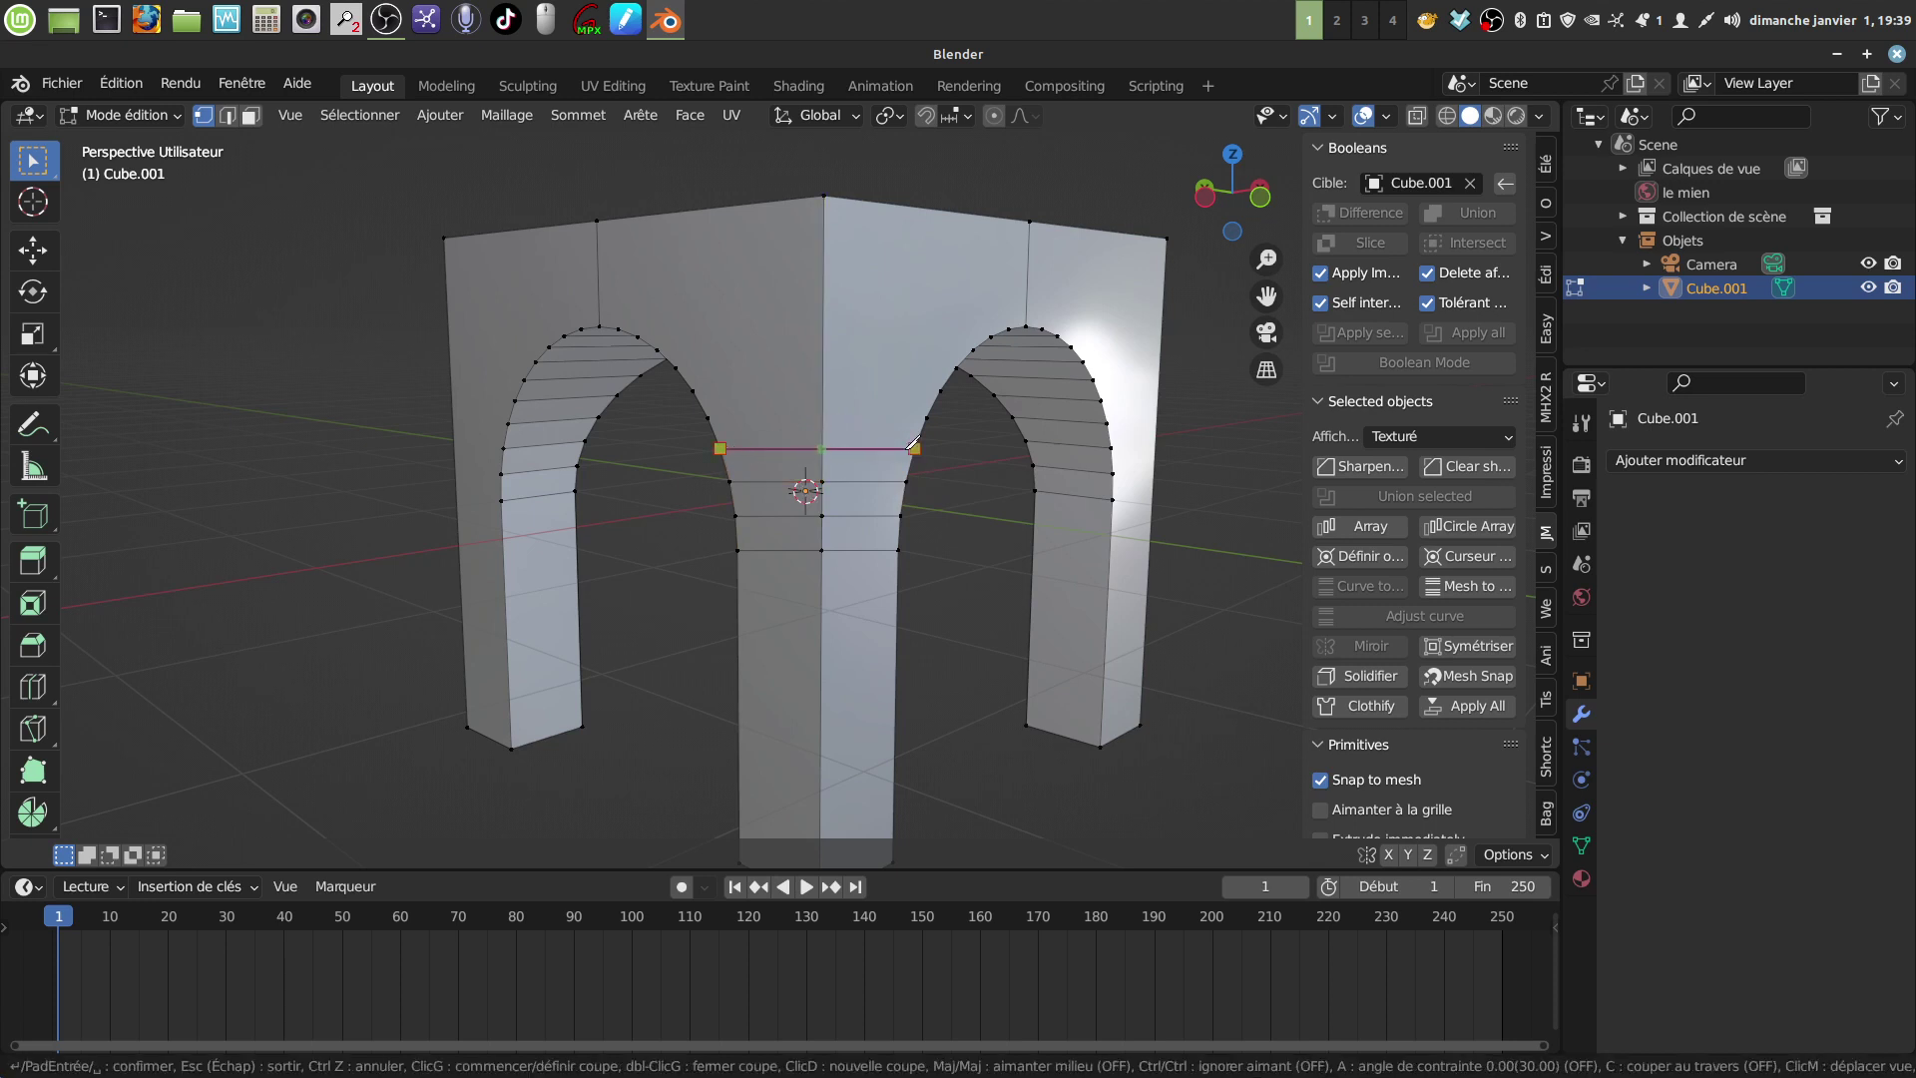
left_click(916, 448)
key("Return")
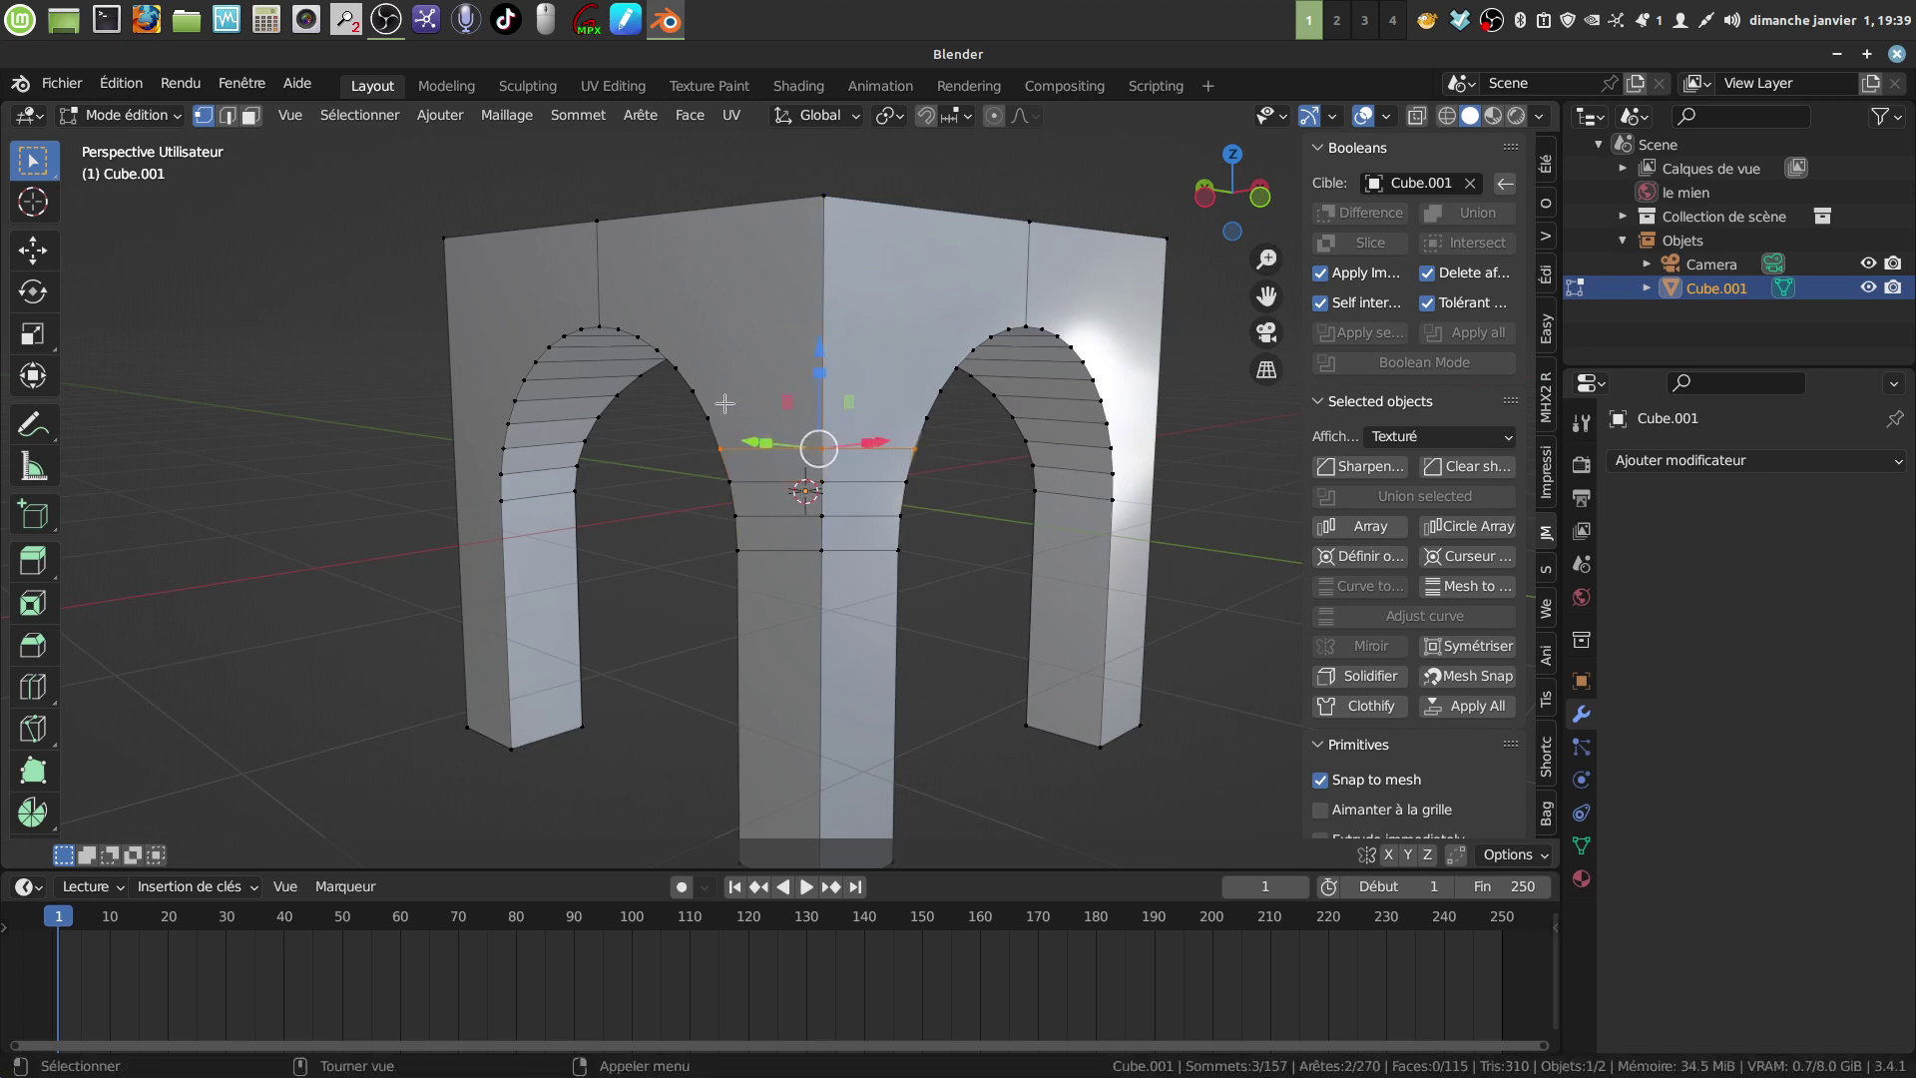
key("alt+a")
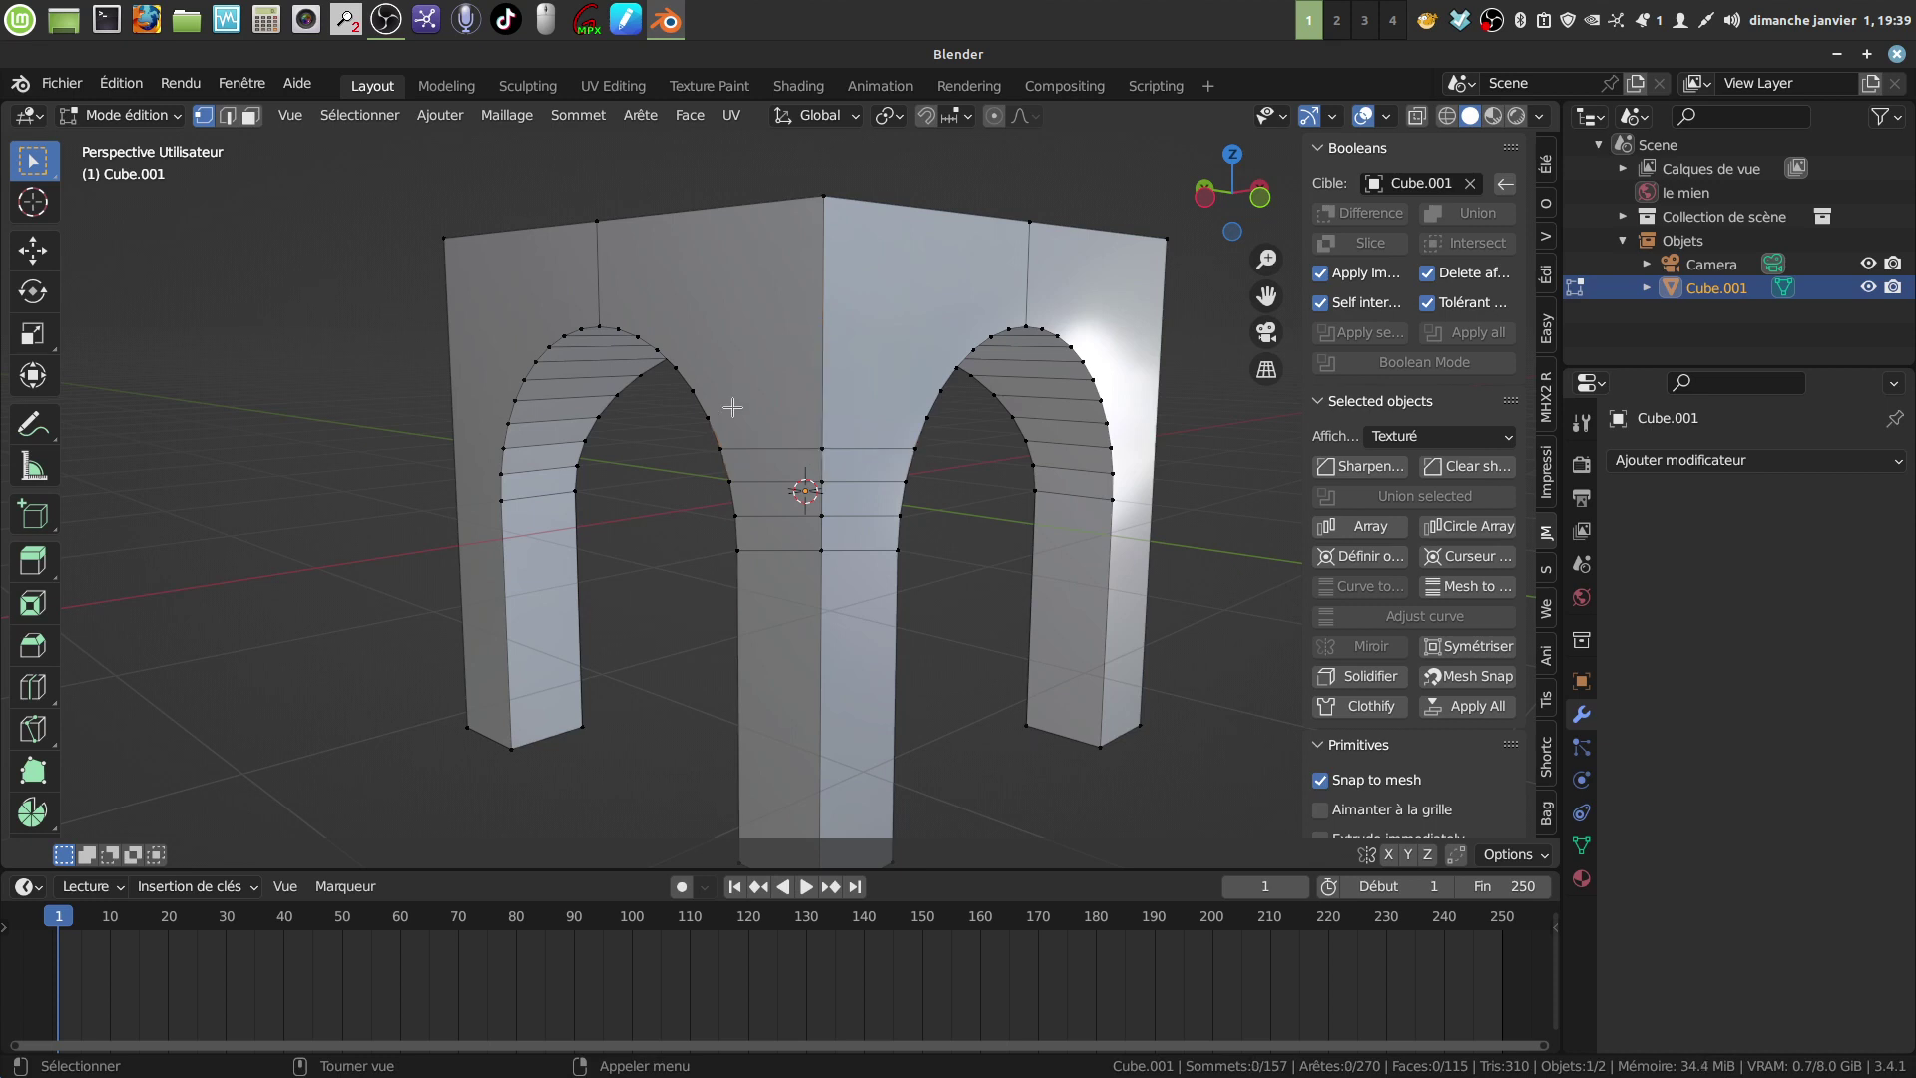
Step: Knife-cut around the same corner between the fifth-lowest curve vertices of the two arches
key("k")
left_click(708, 418)
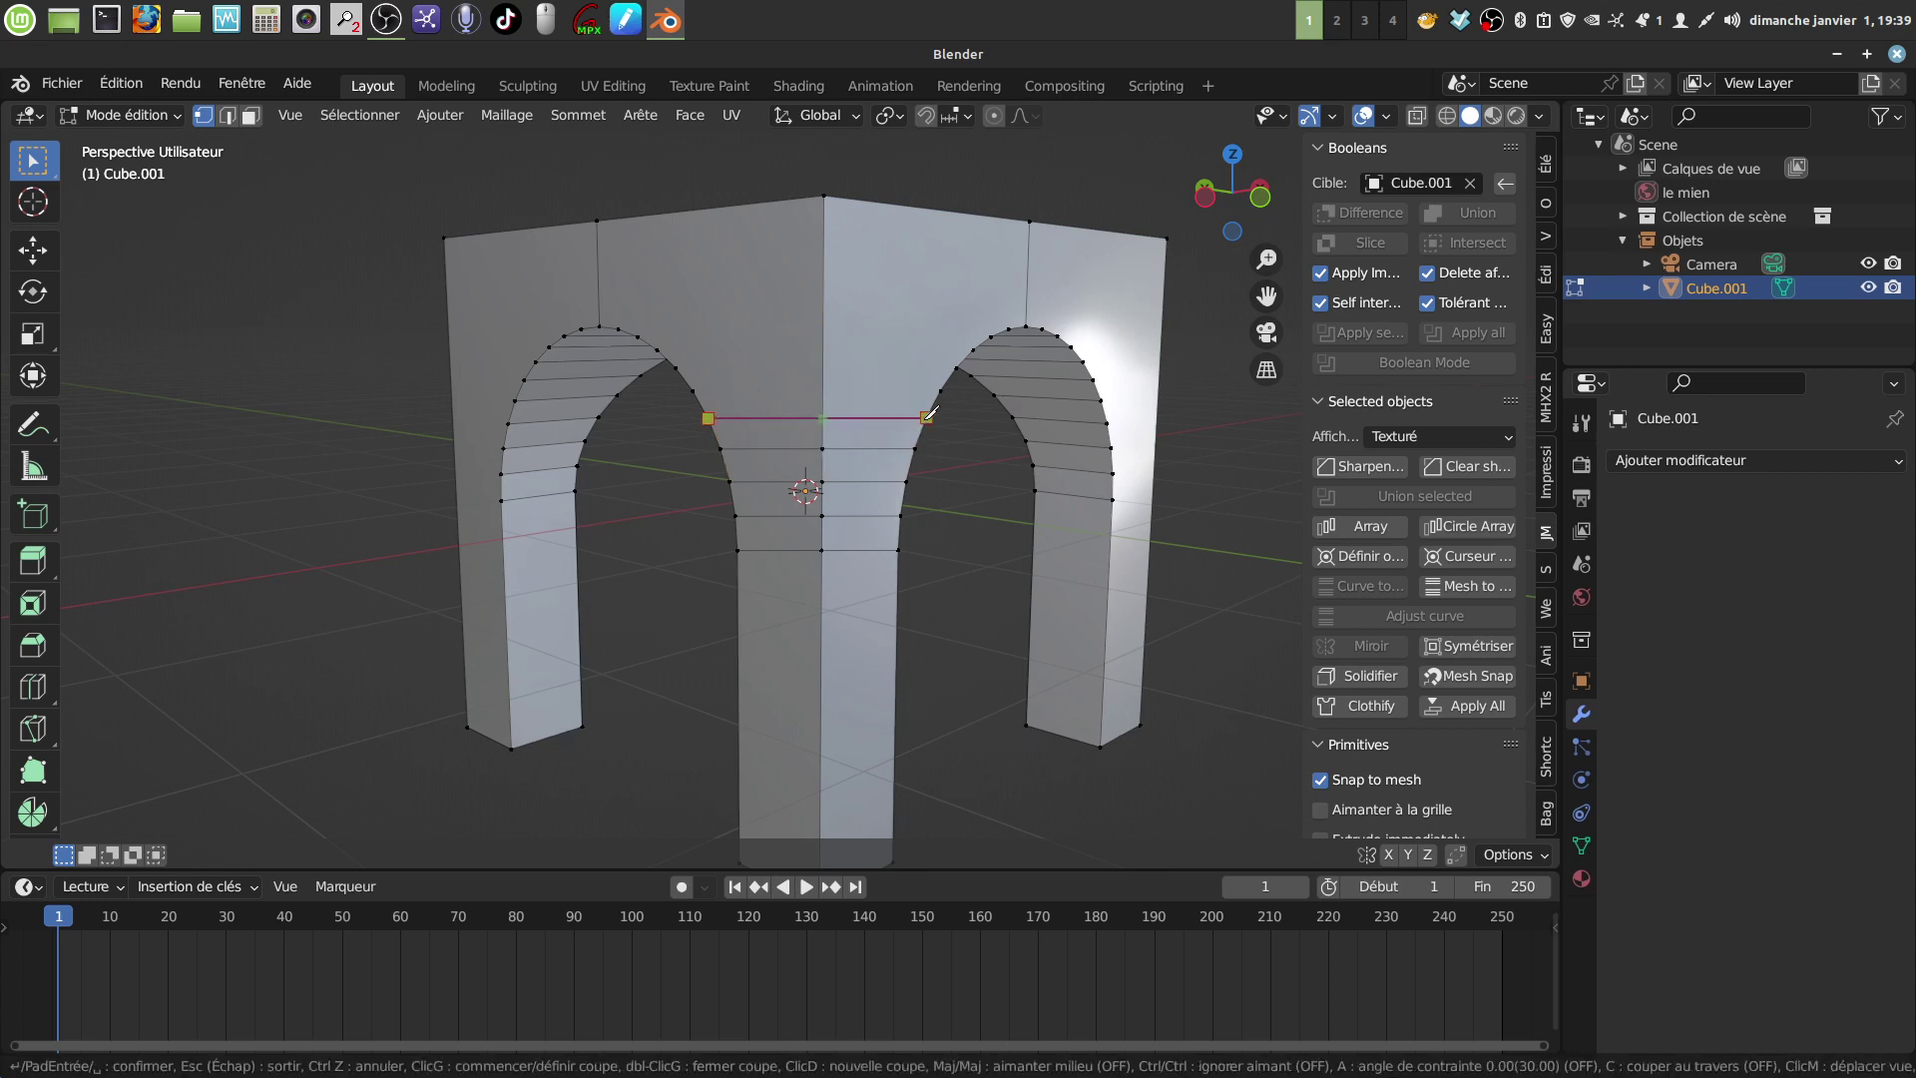
left_click(927, 418)
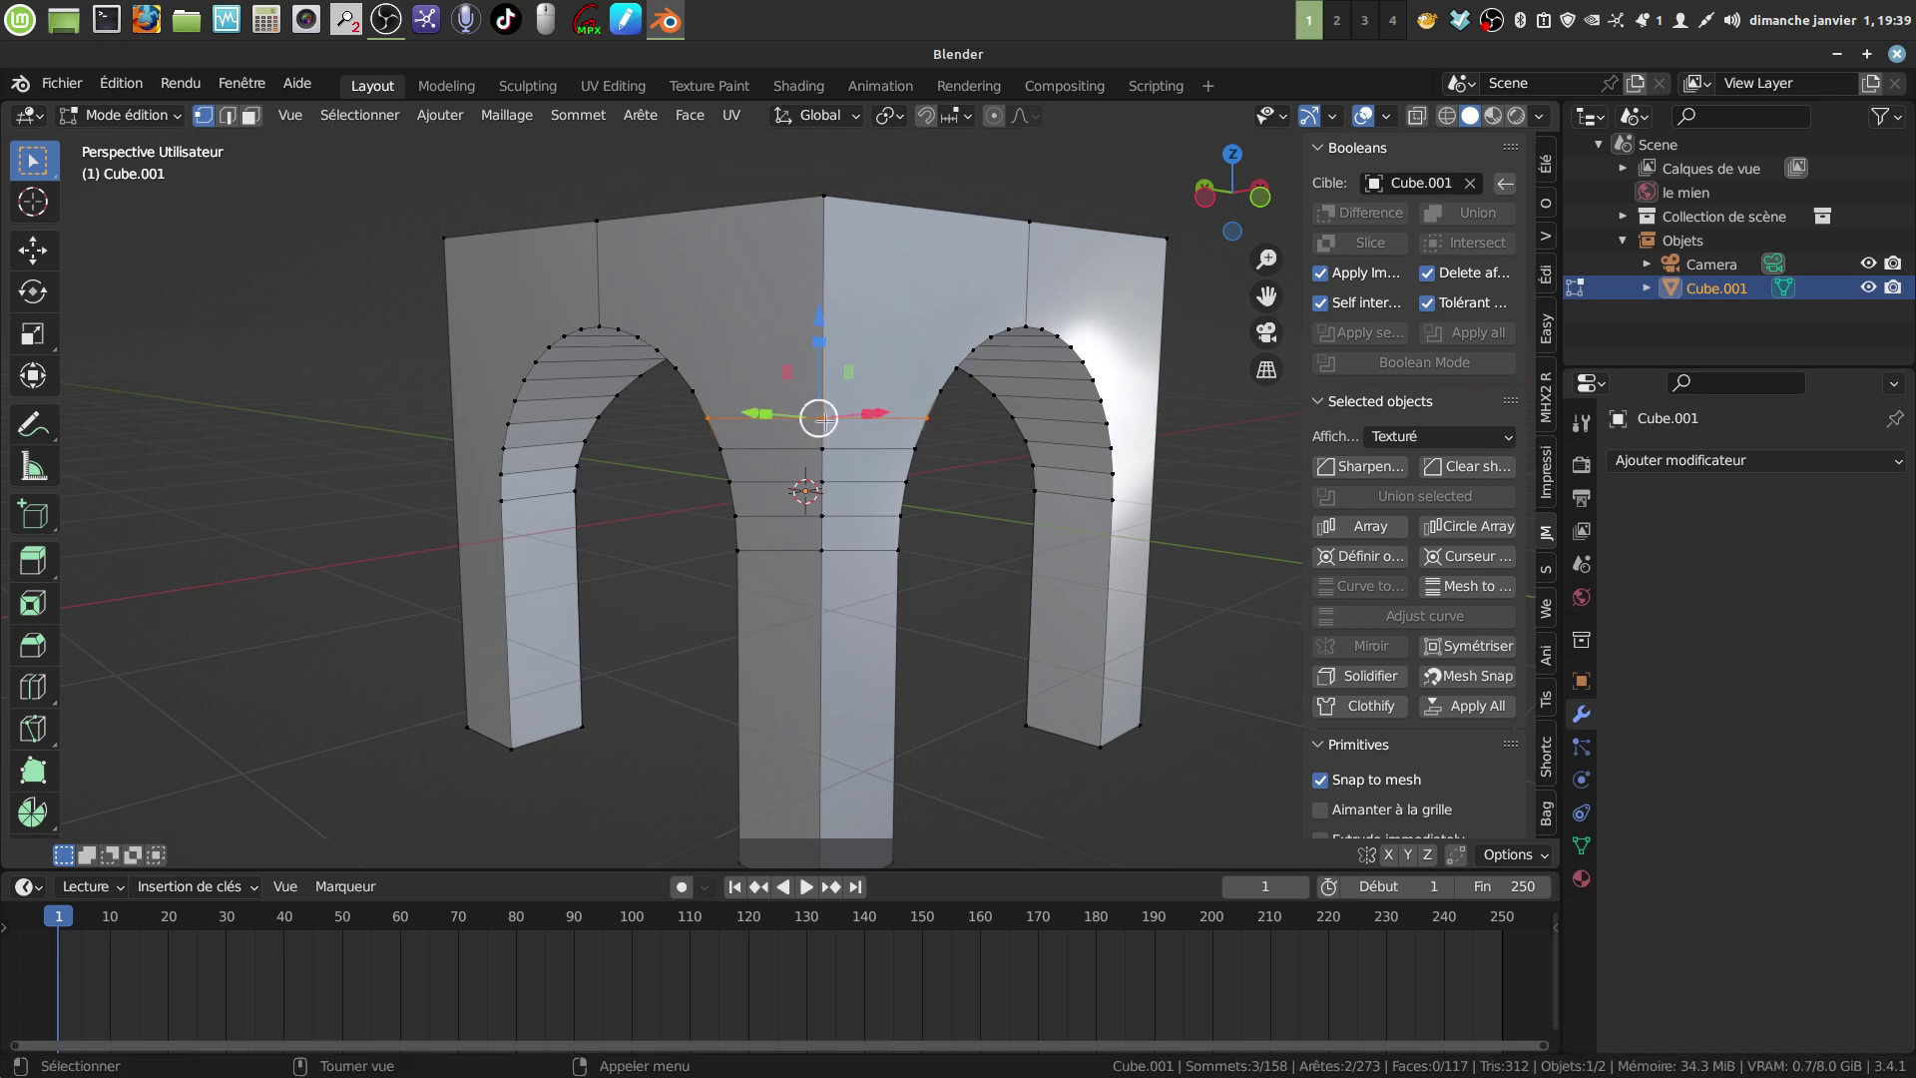
key("Return")
Step: Knife-cut around the same corner between the sixth-lowest curve vertices of the two arches, and clear the selection
key("k")
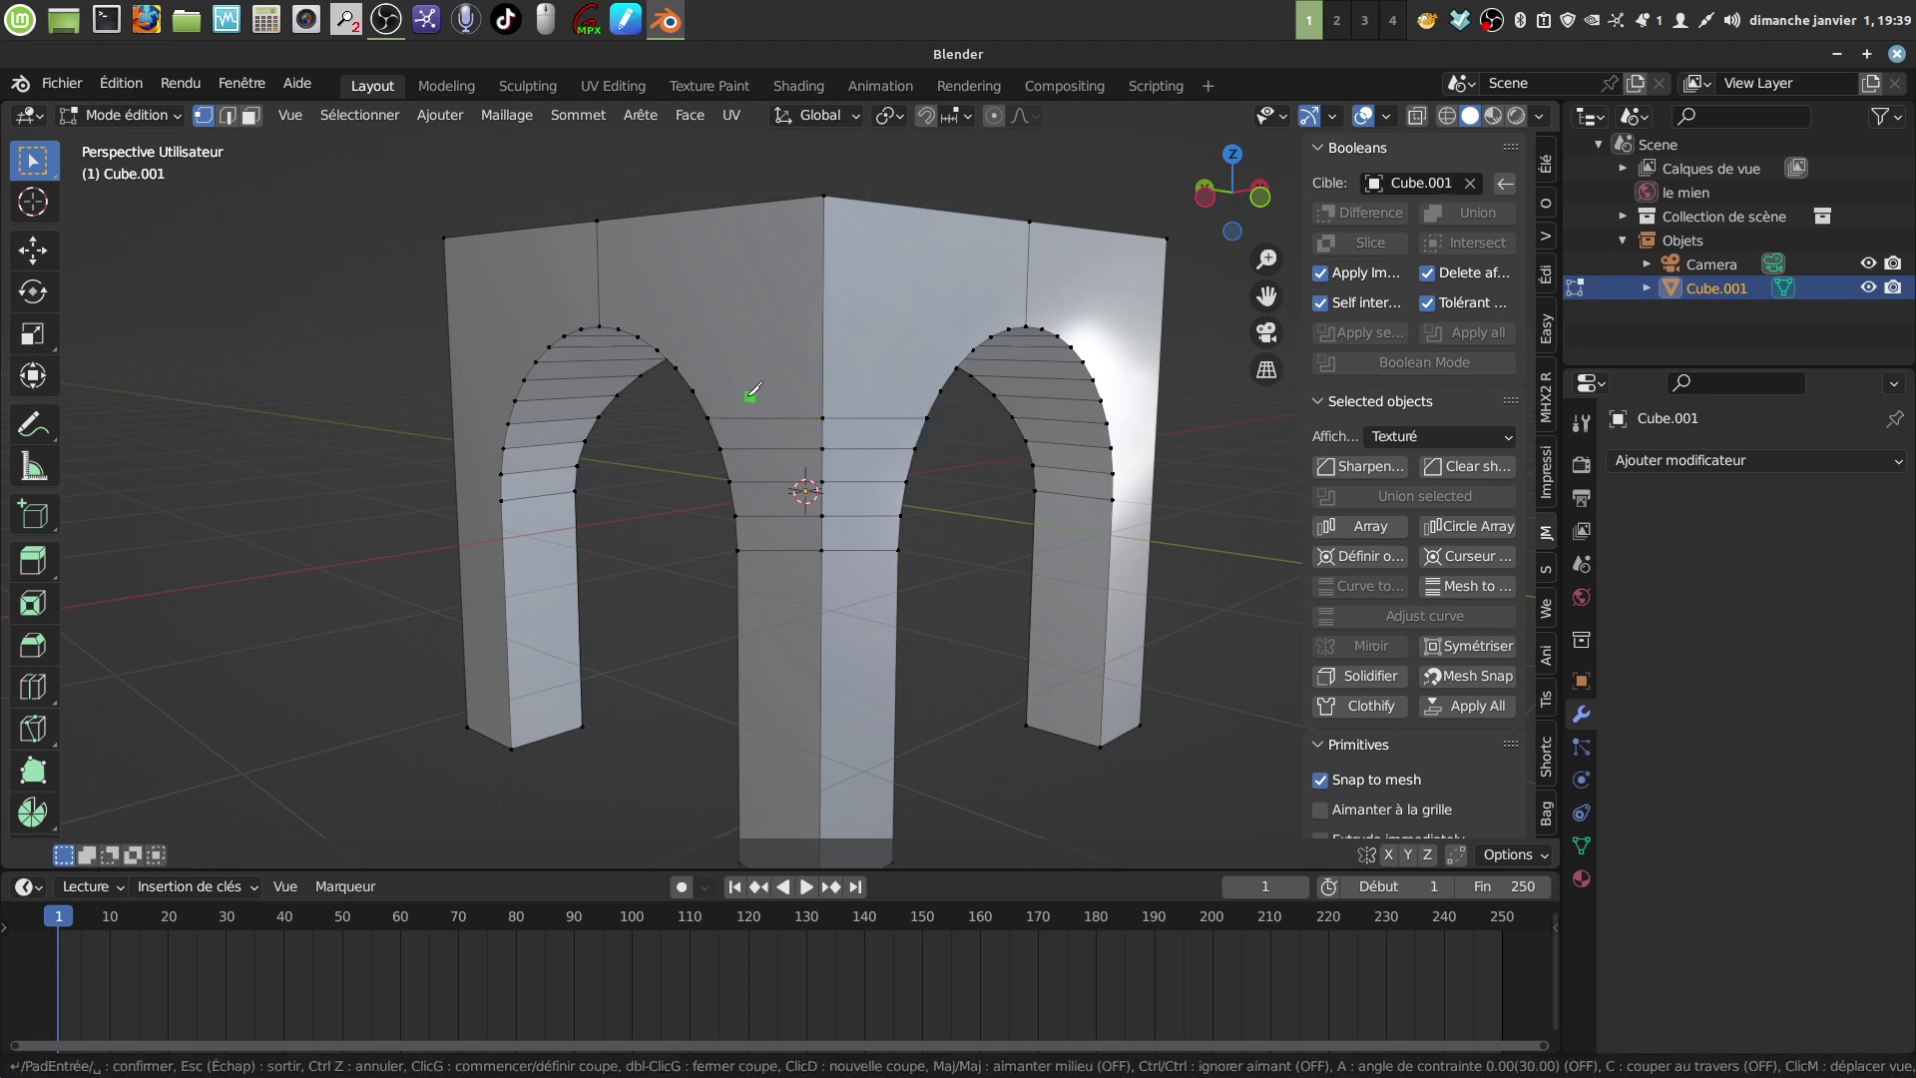
left_click(694, 391)
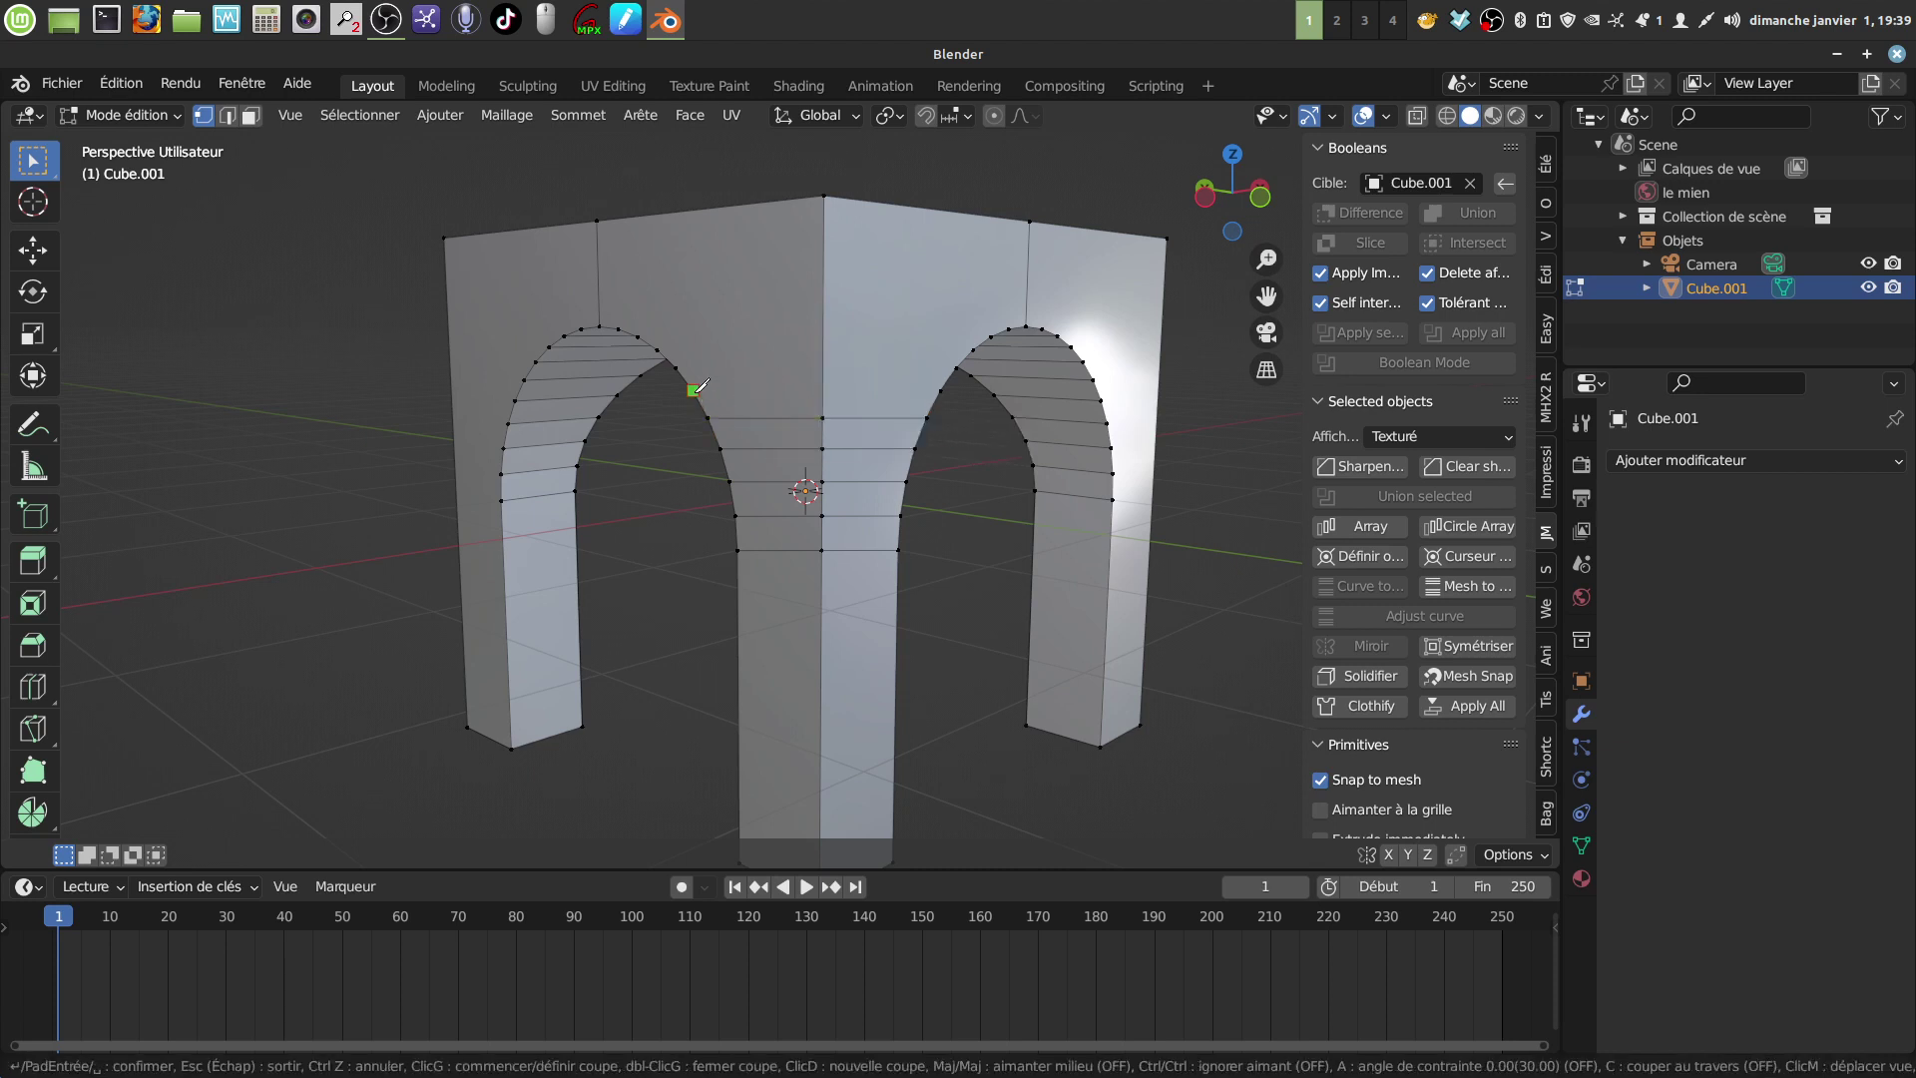
left_click(931, 390)
key("Return")
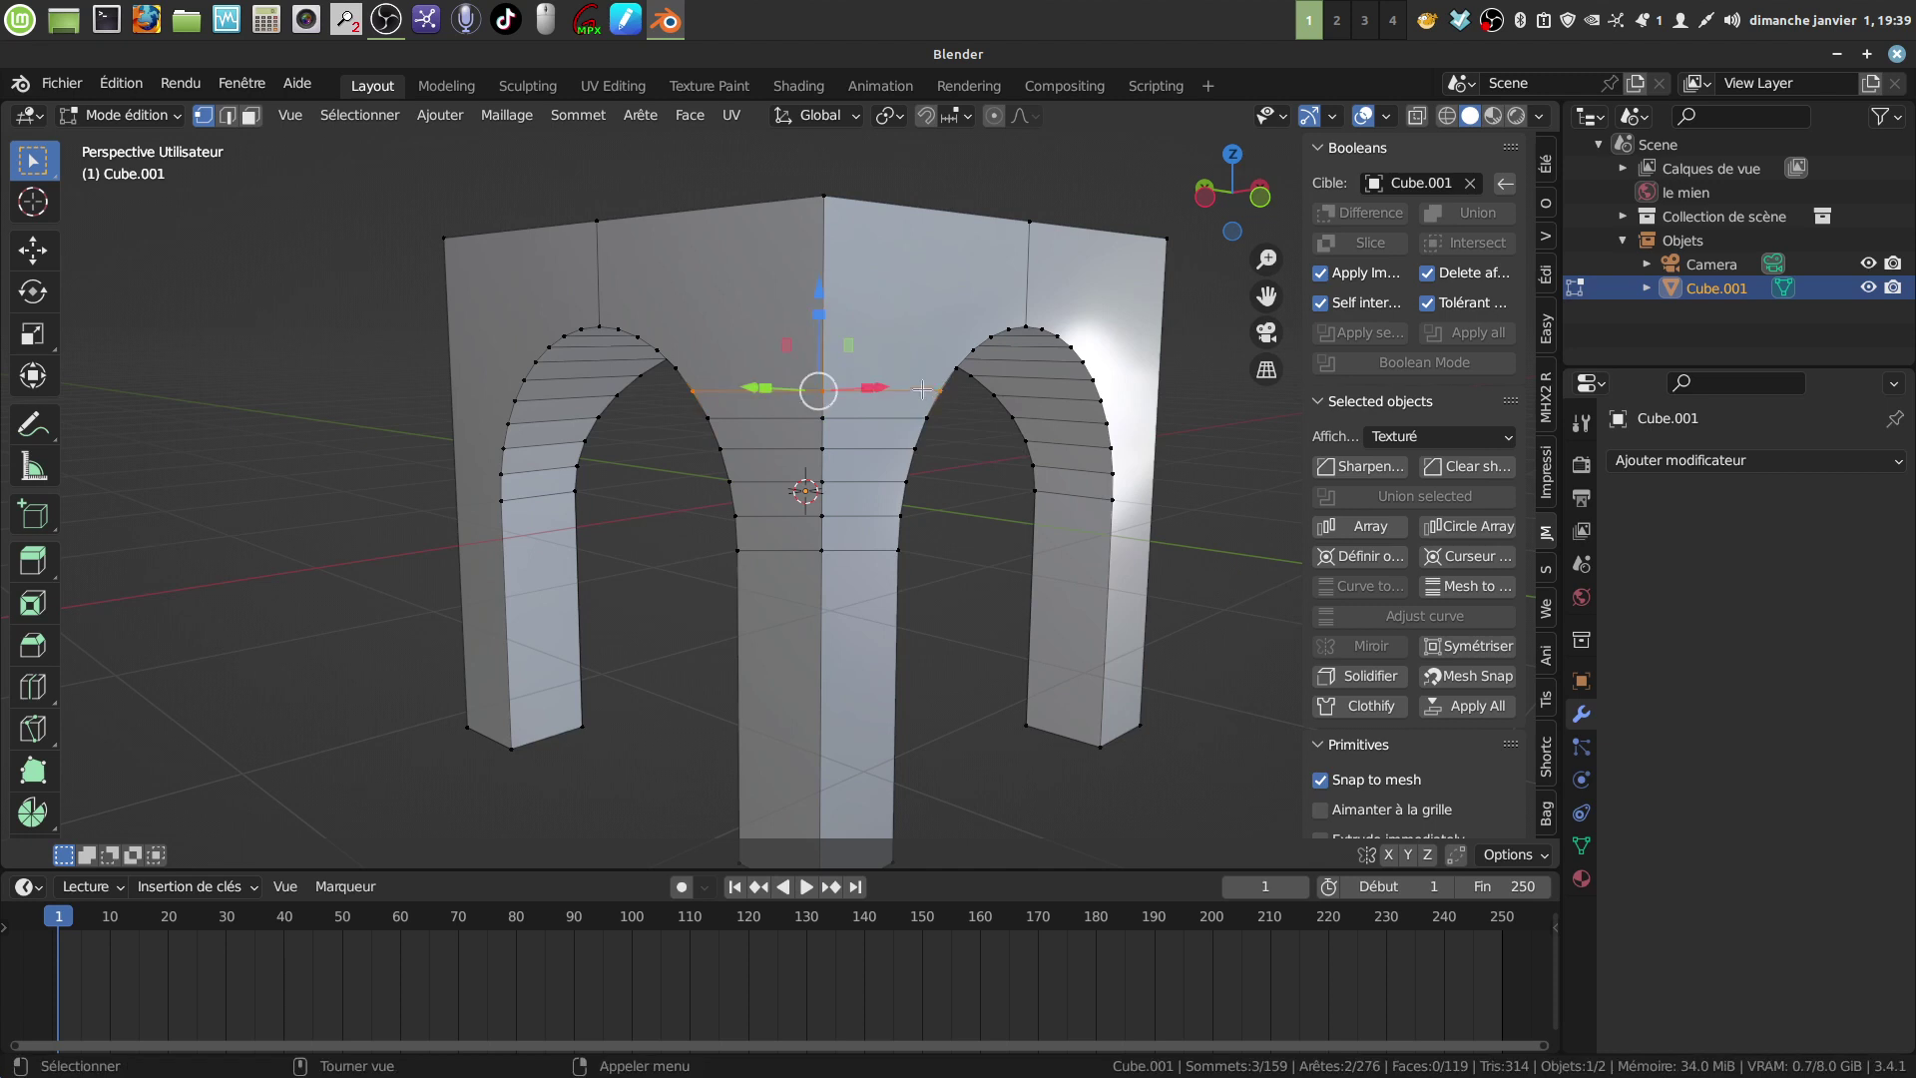
key("alt+a")
Step: Knife-cut around the same corner between the seventh-lowest curve vertices of the two arches
key("k")
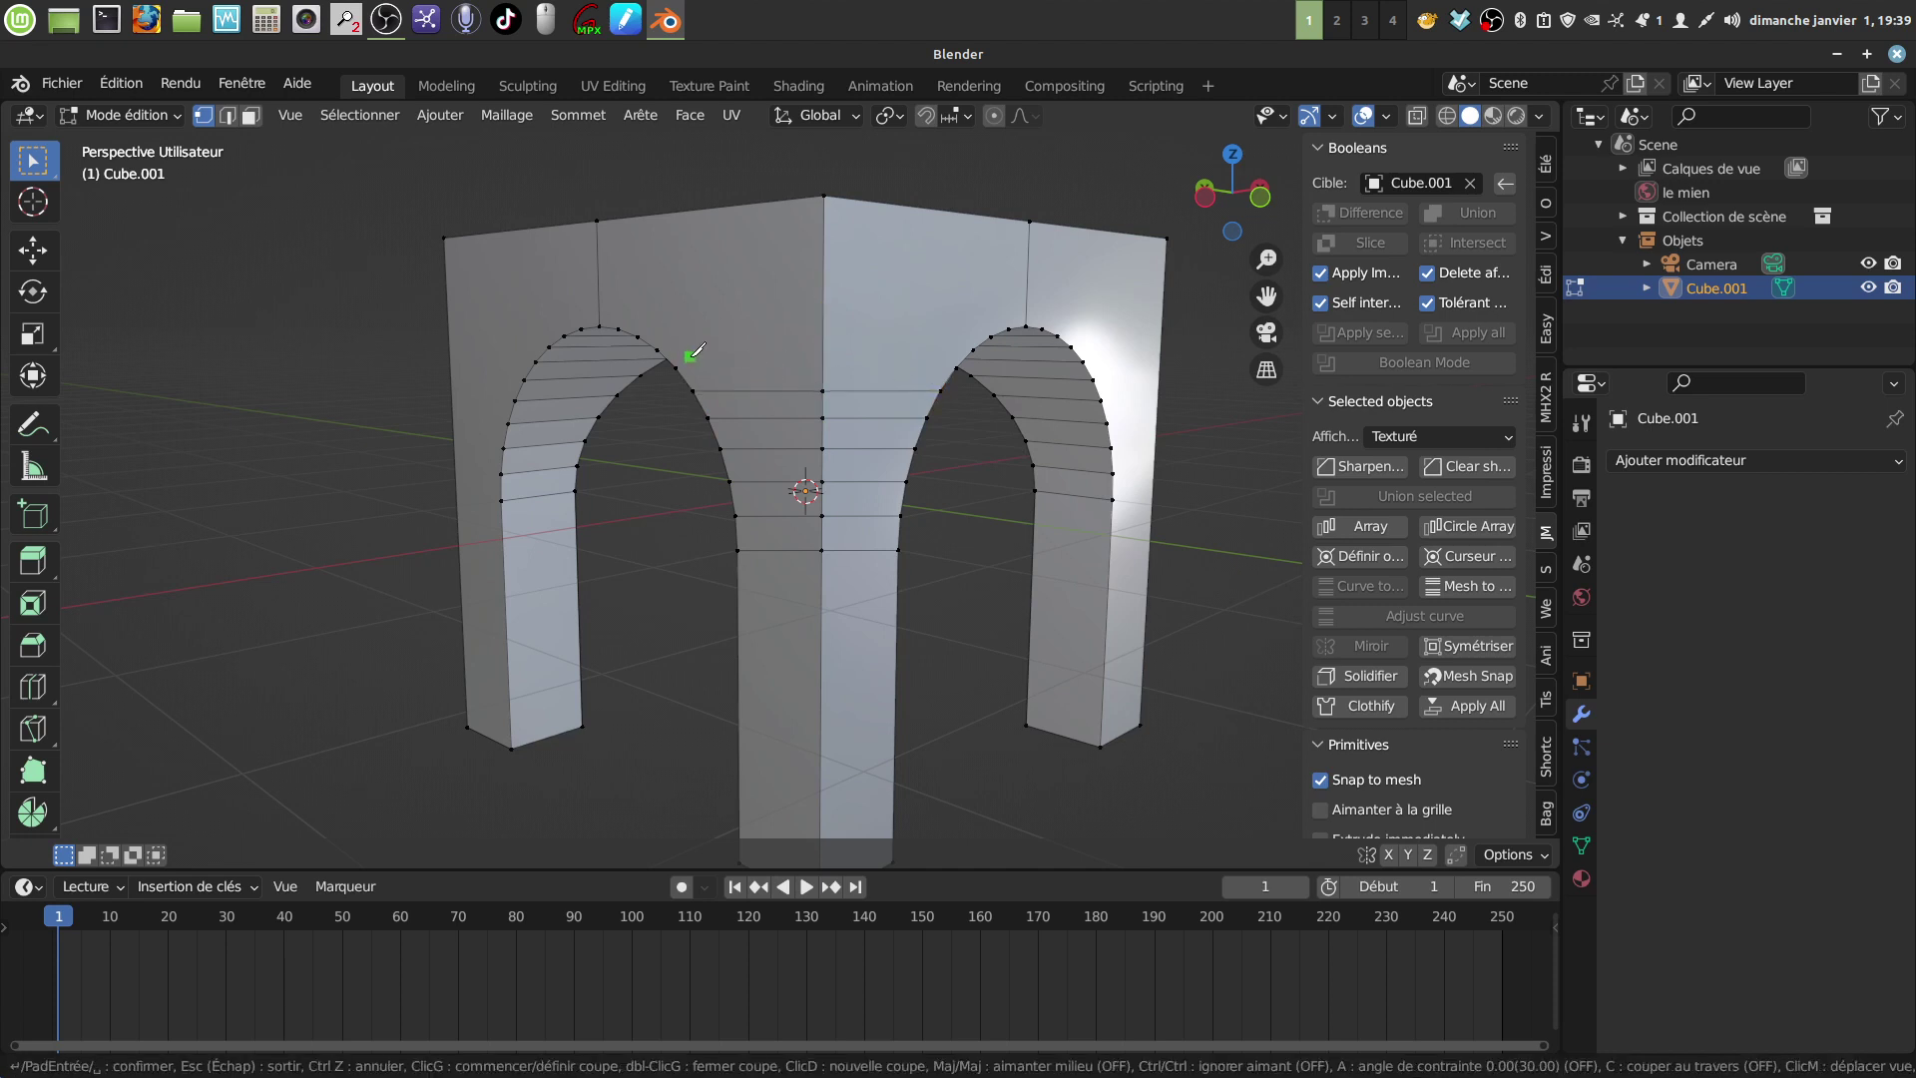
left_click(675, 367)
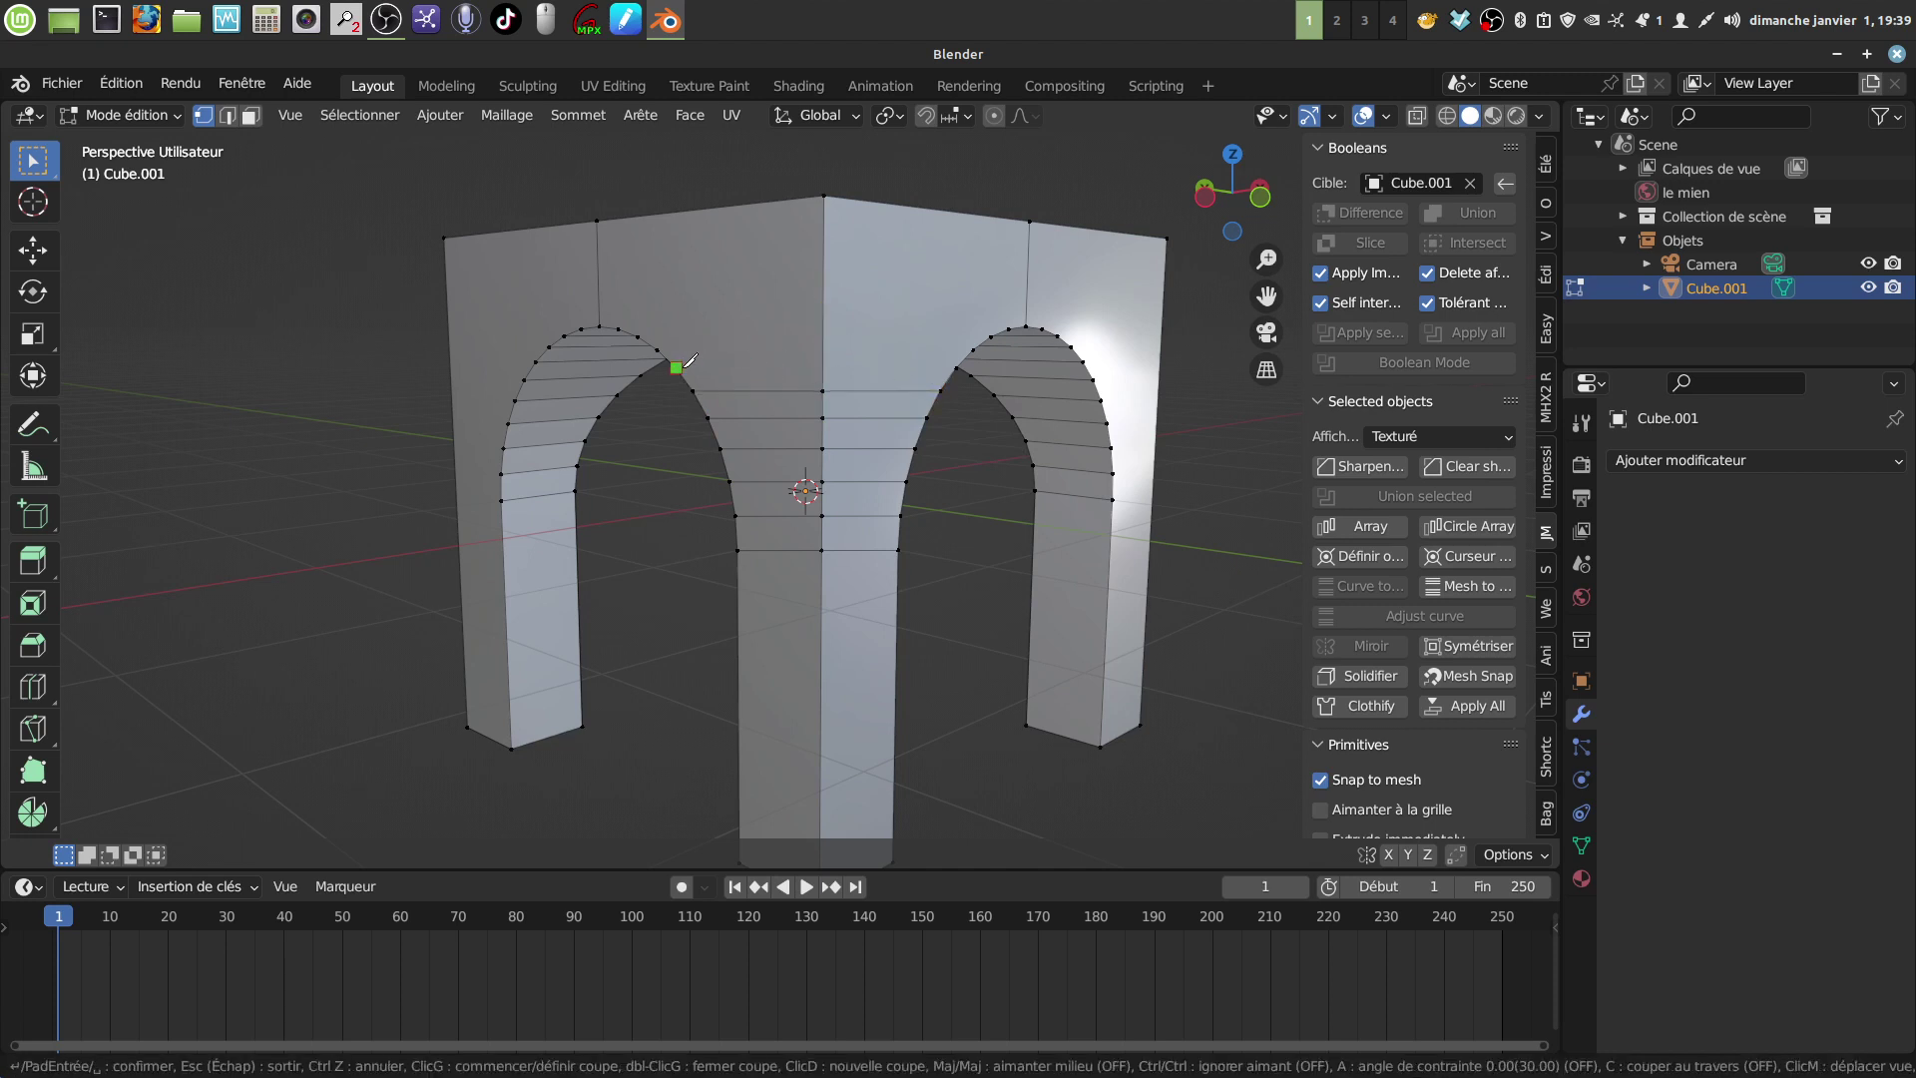
left_click(956, 368)
key("Return")
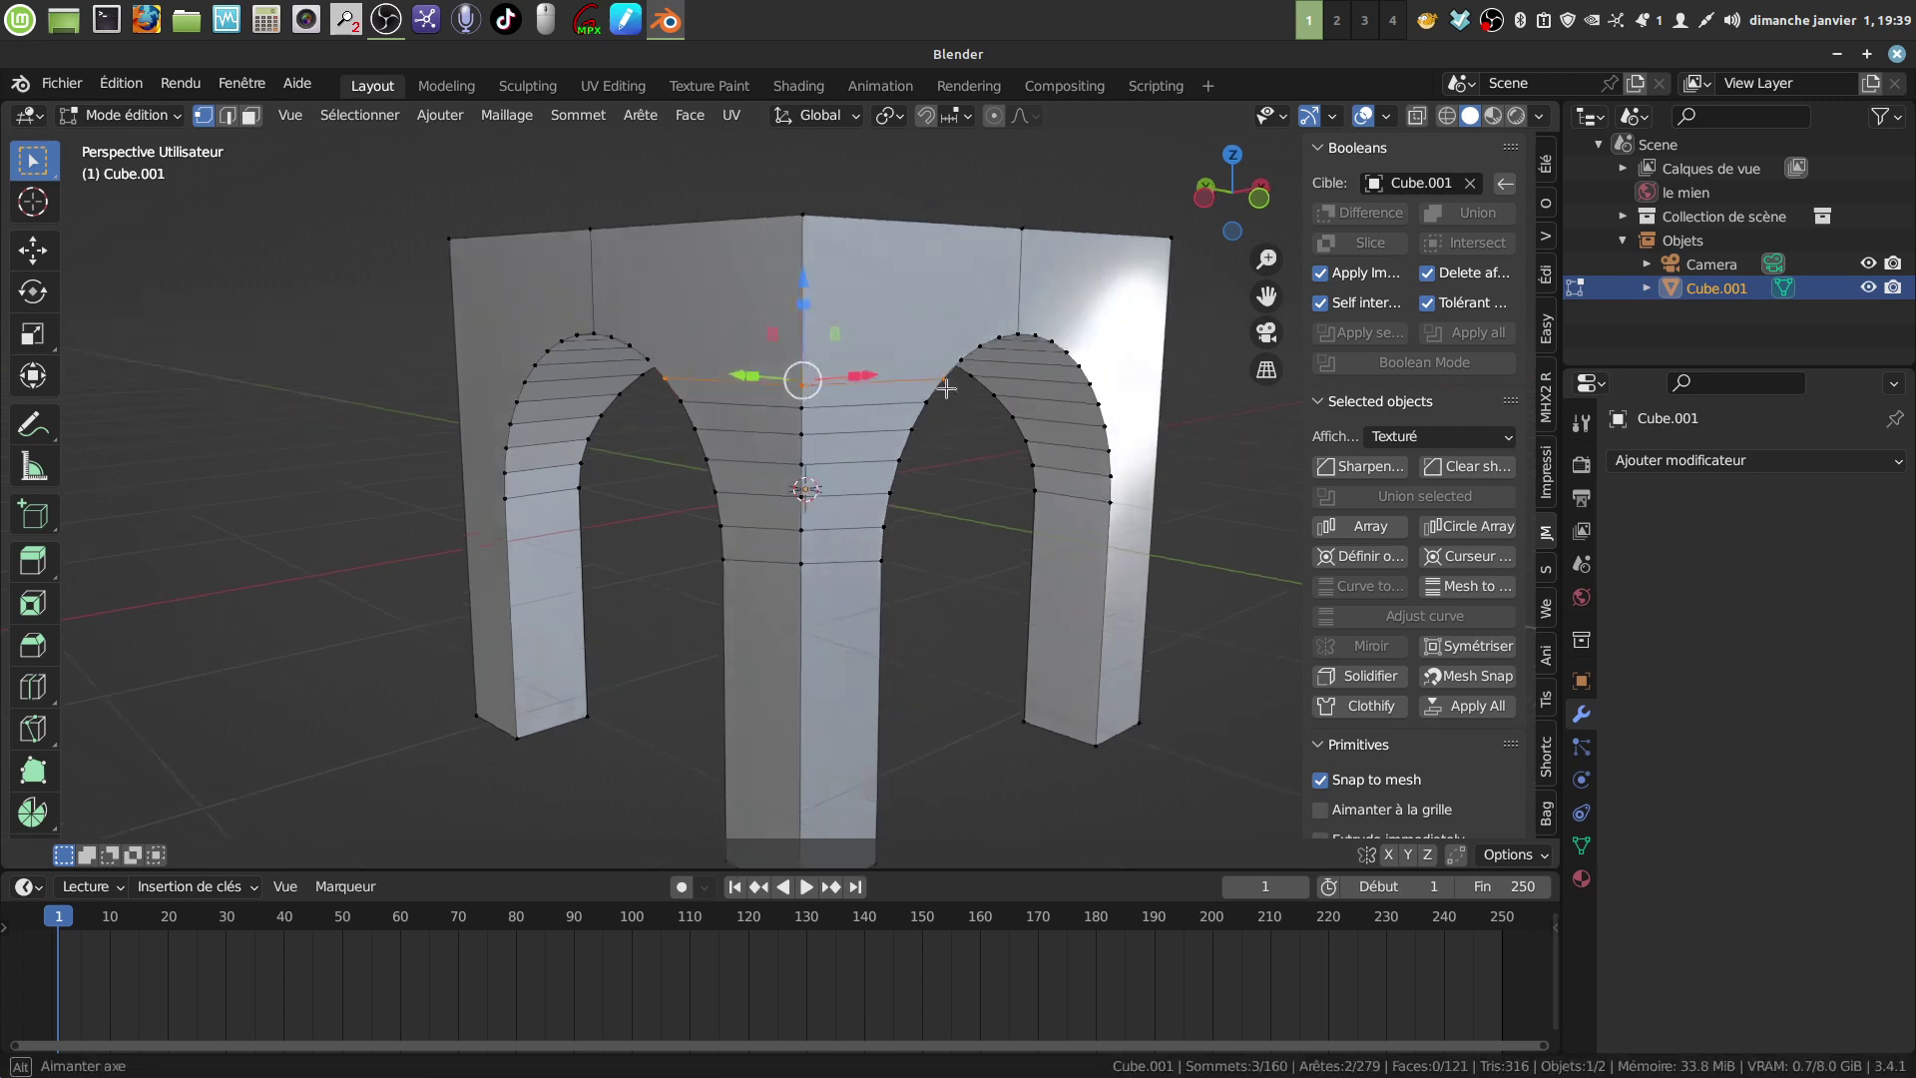
Step: Slide the three lowest cut vertices on the corner edge slightly down, by factors of 0.038, 0.260 and 0.170, to level the cuts
middle_click_drag(958, 367, 796, 534)
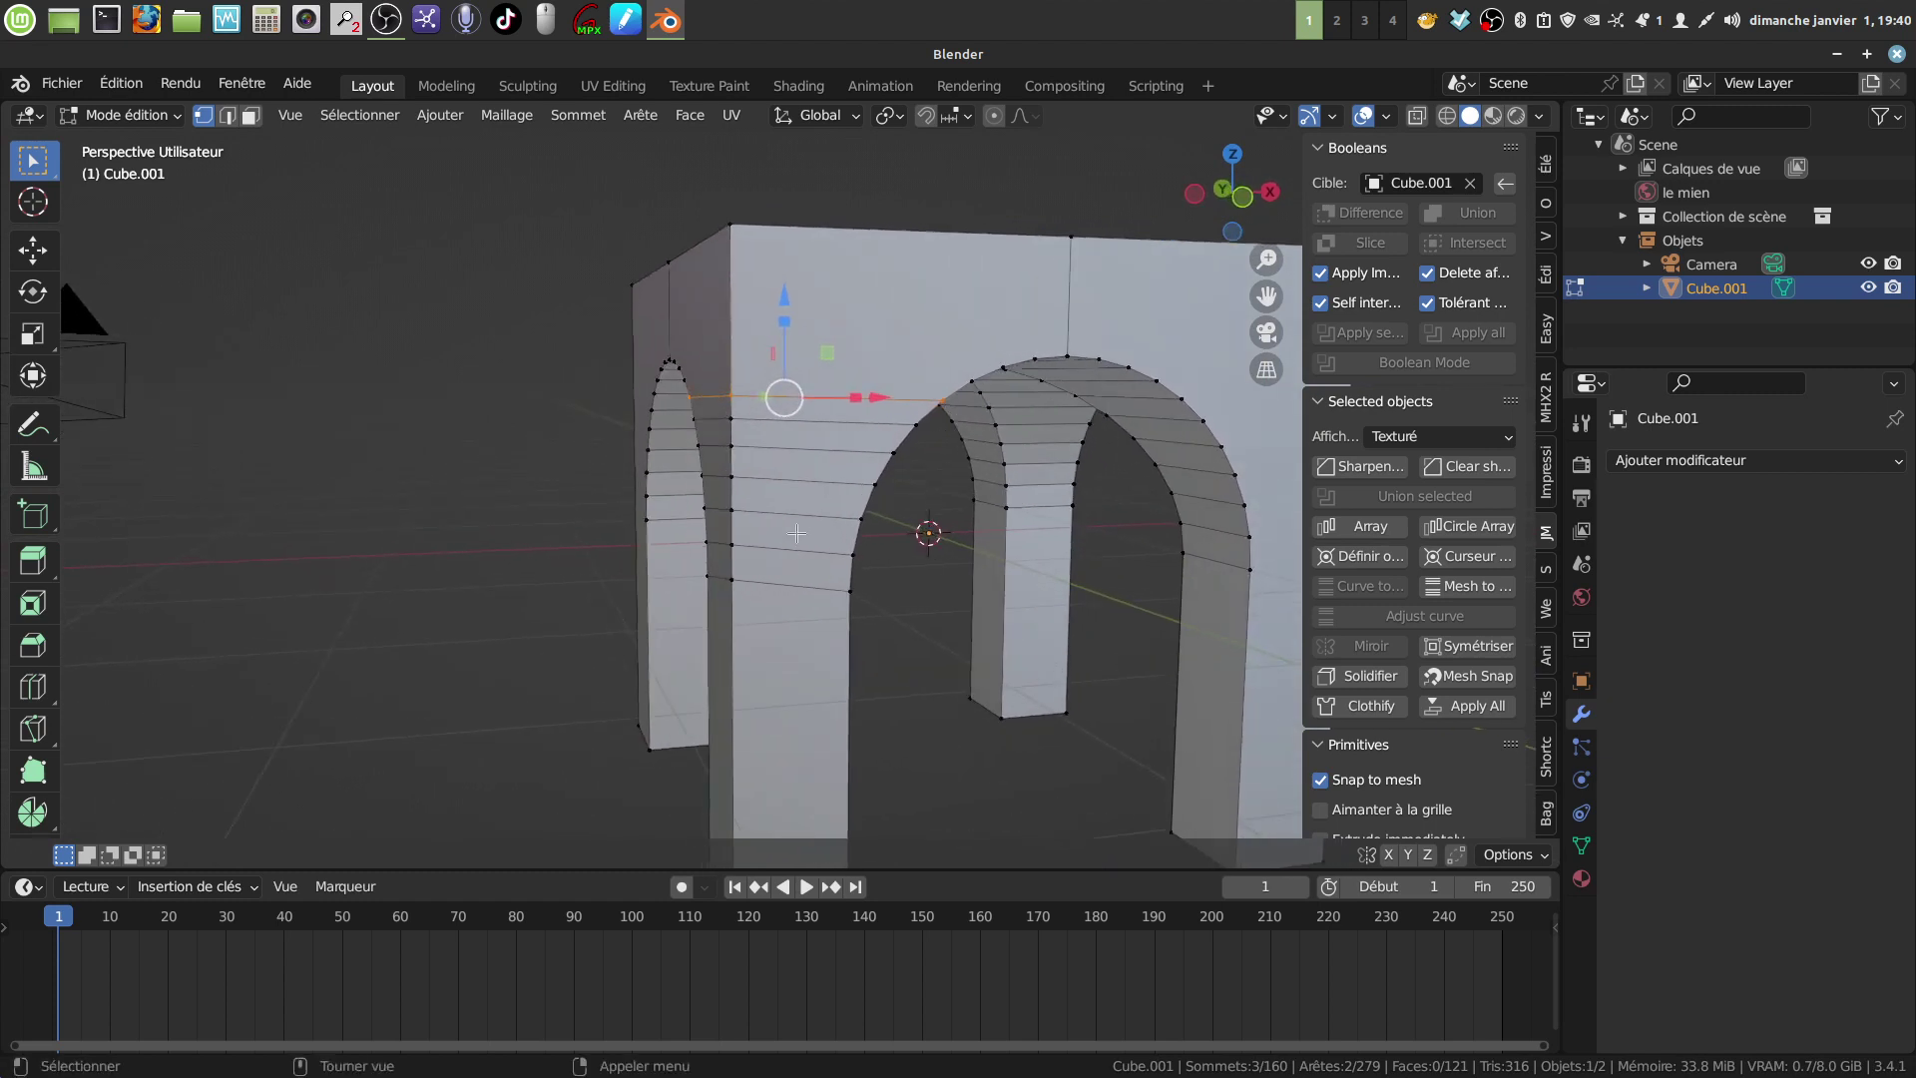
left_click(757, 579)
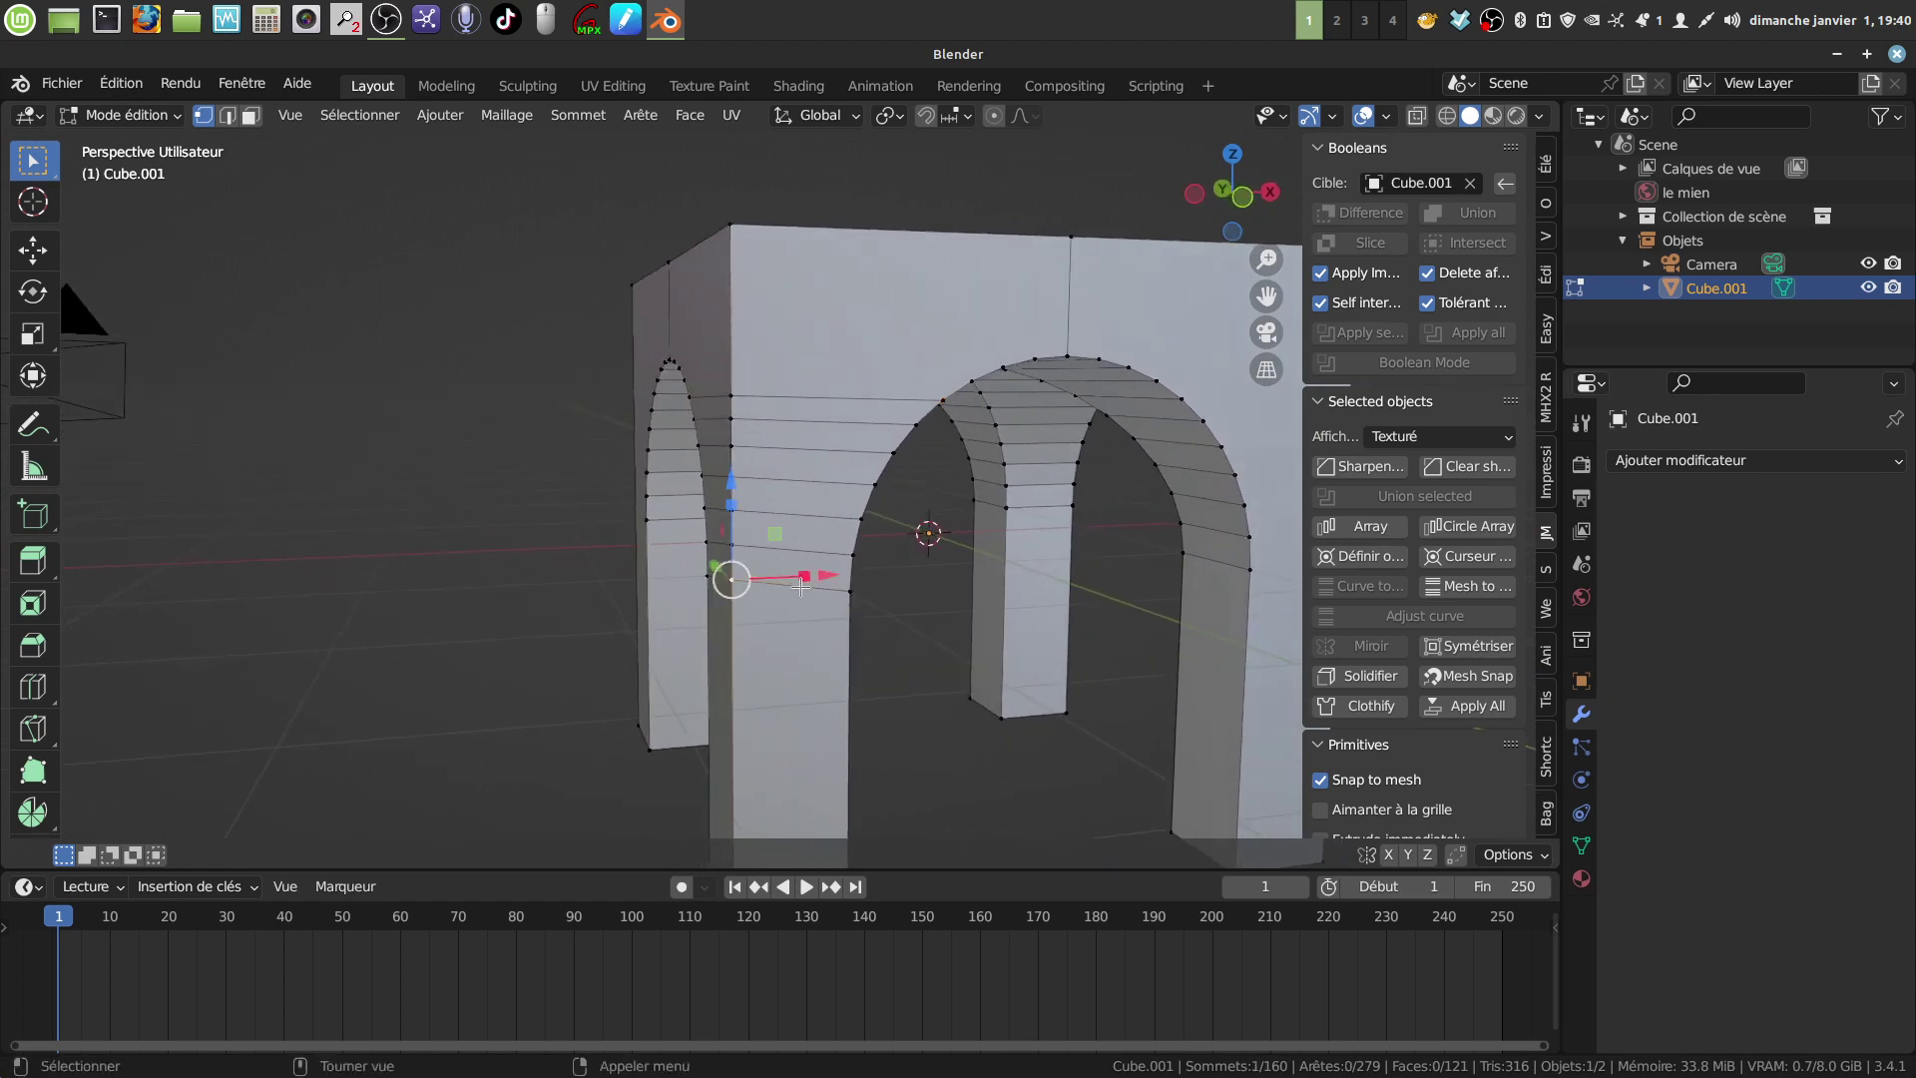
key("shift+v")
left_click(797, 602)
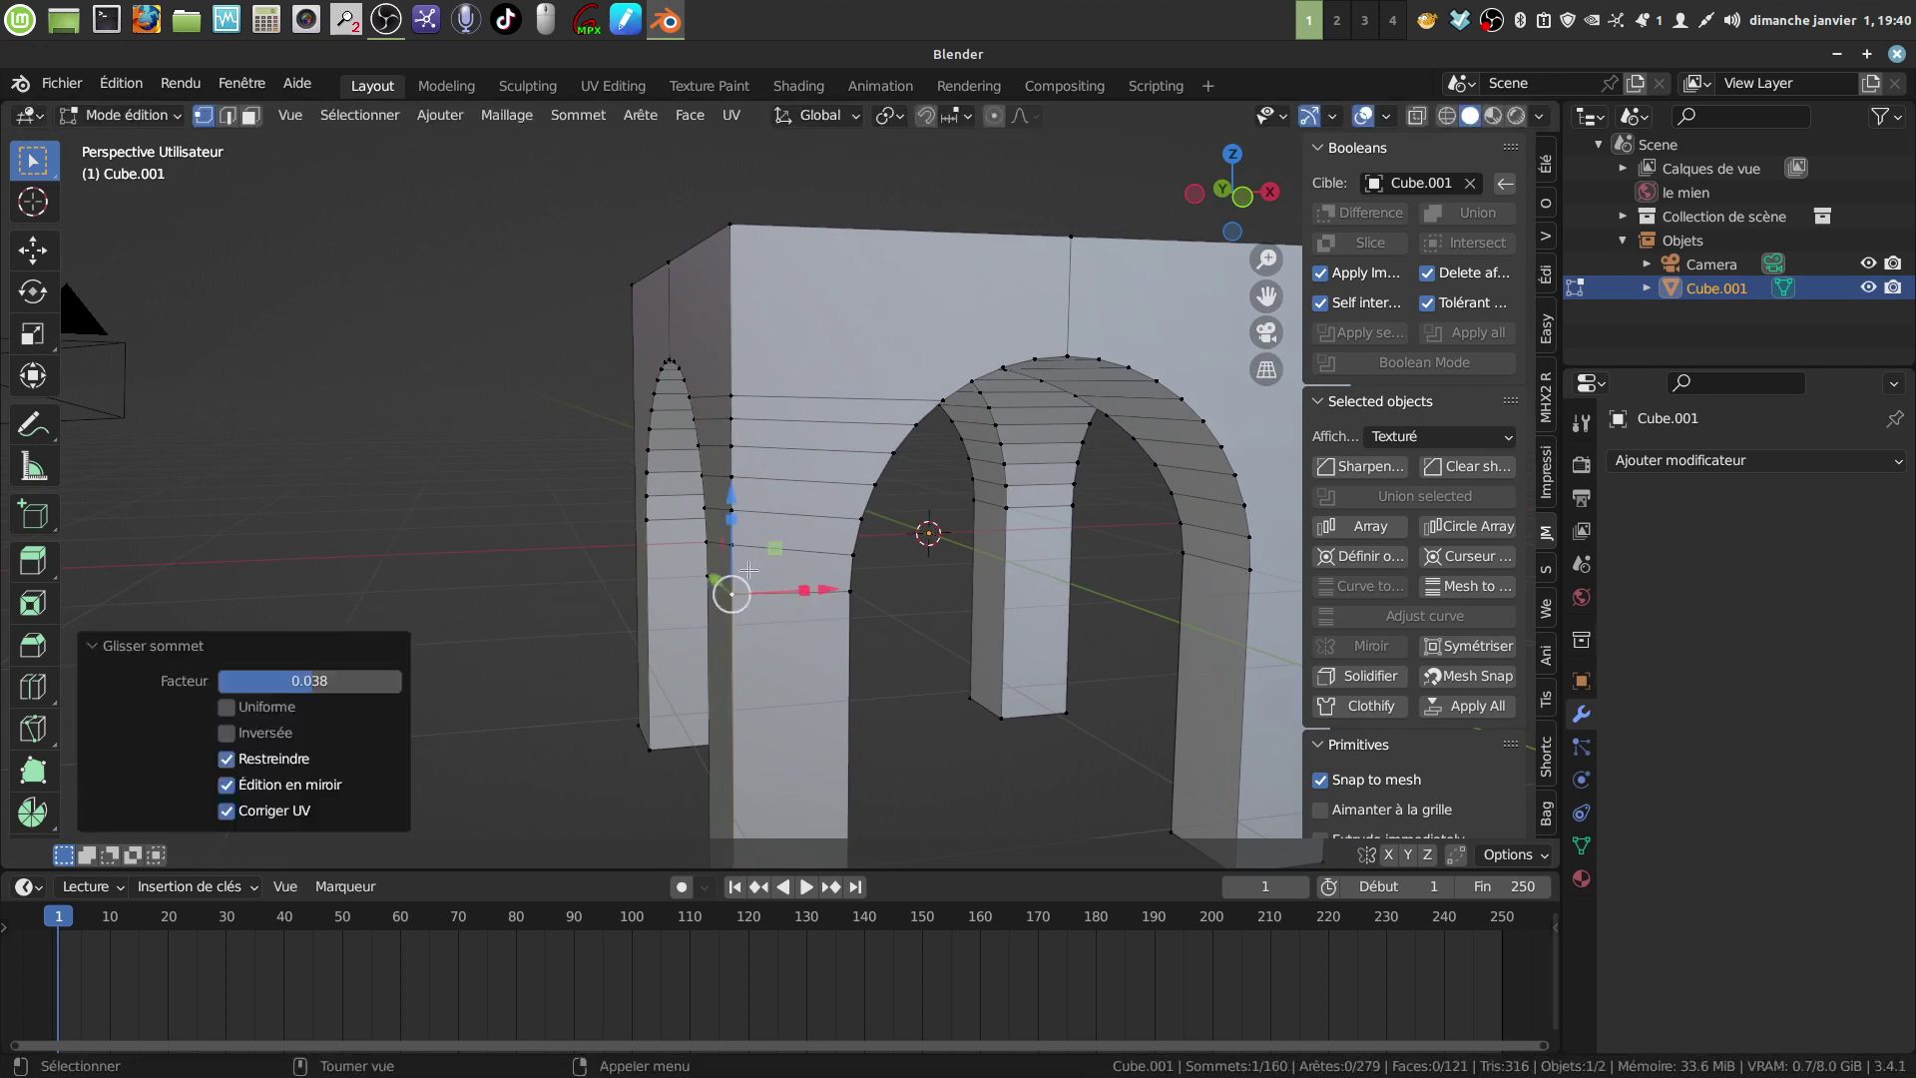
left_click(751, 548)
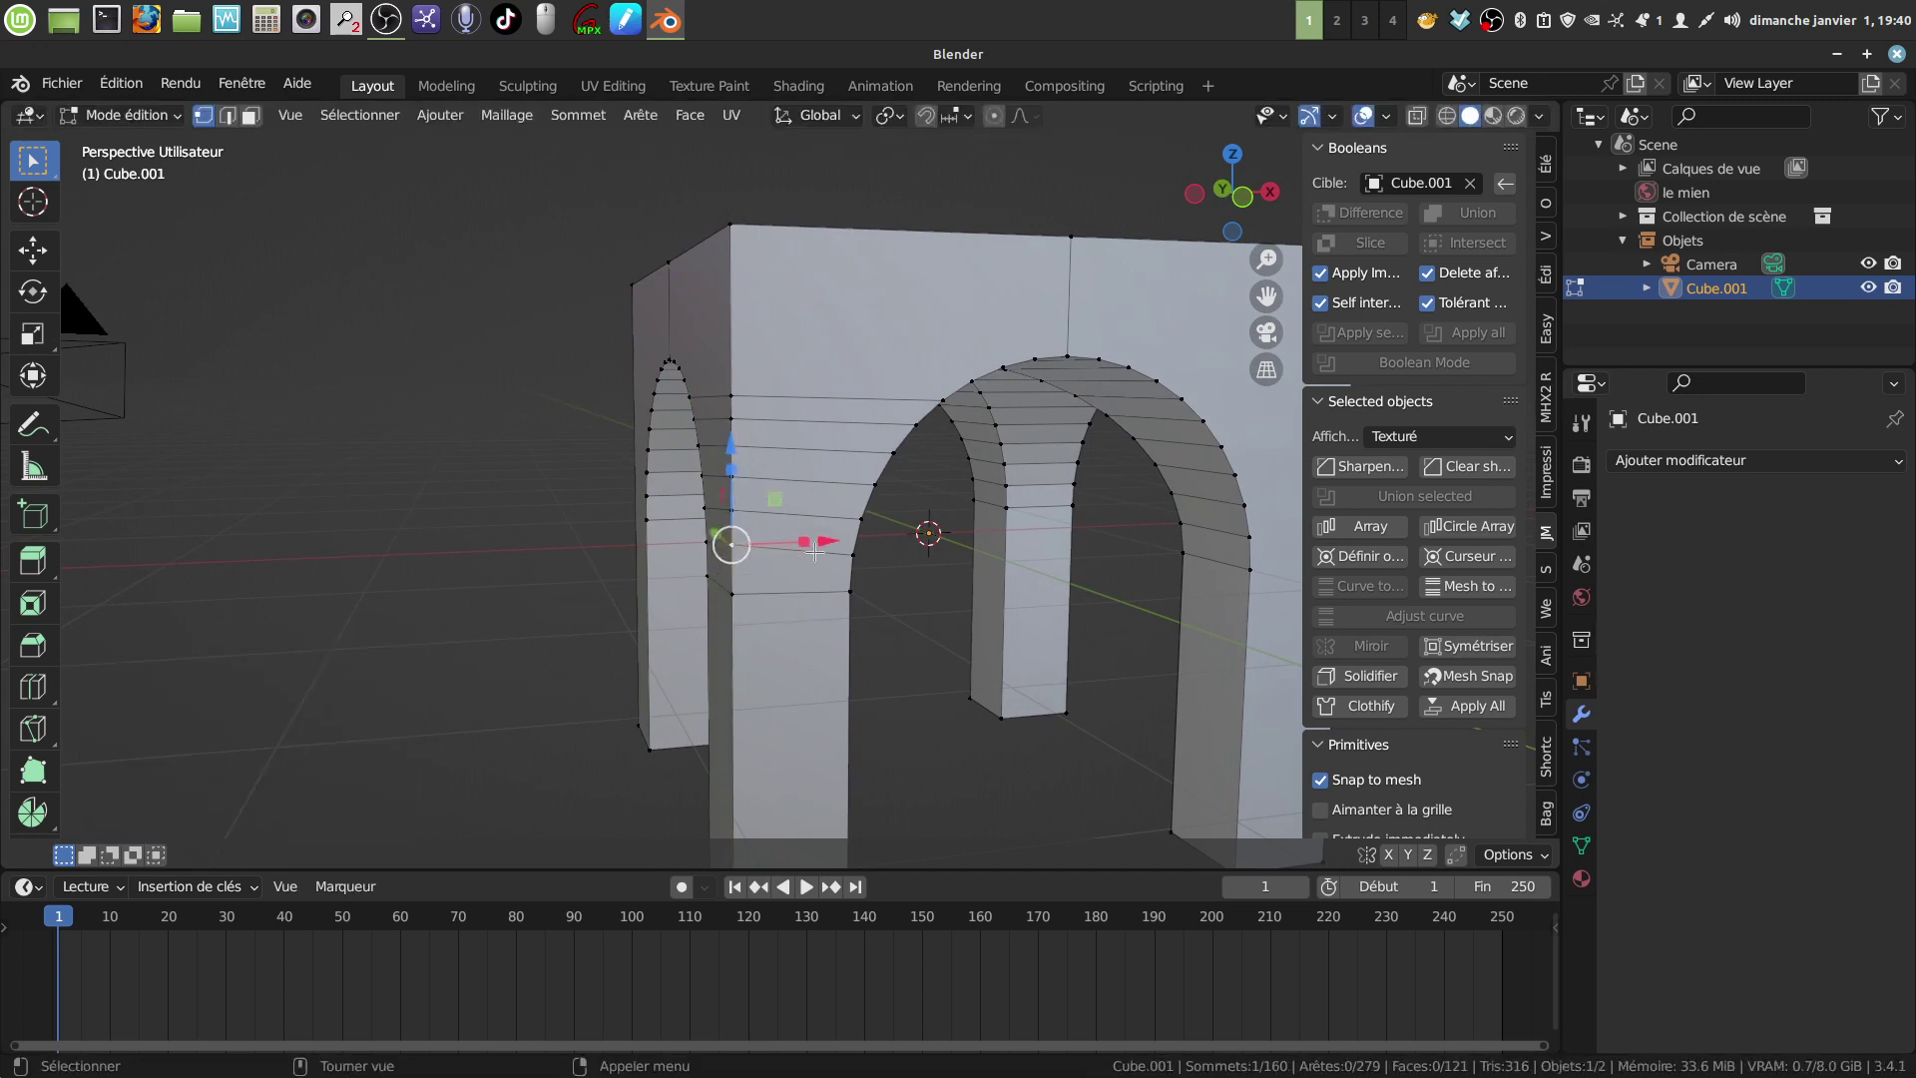
key("shift+v")
left_click(814, 575)
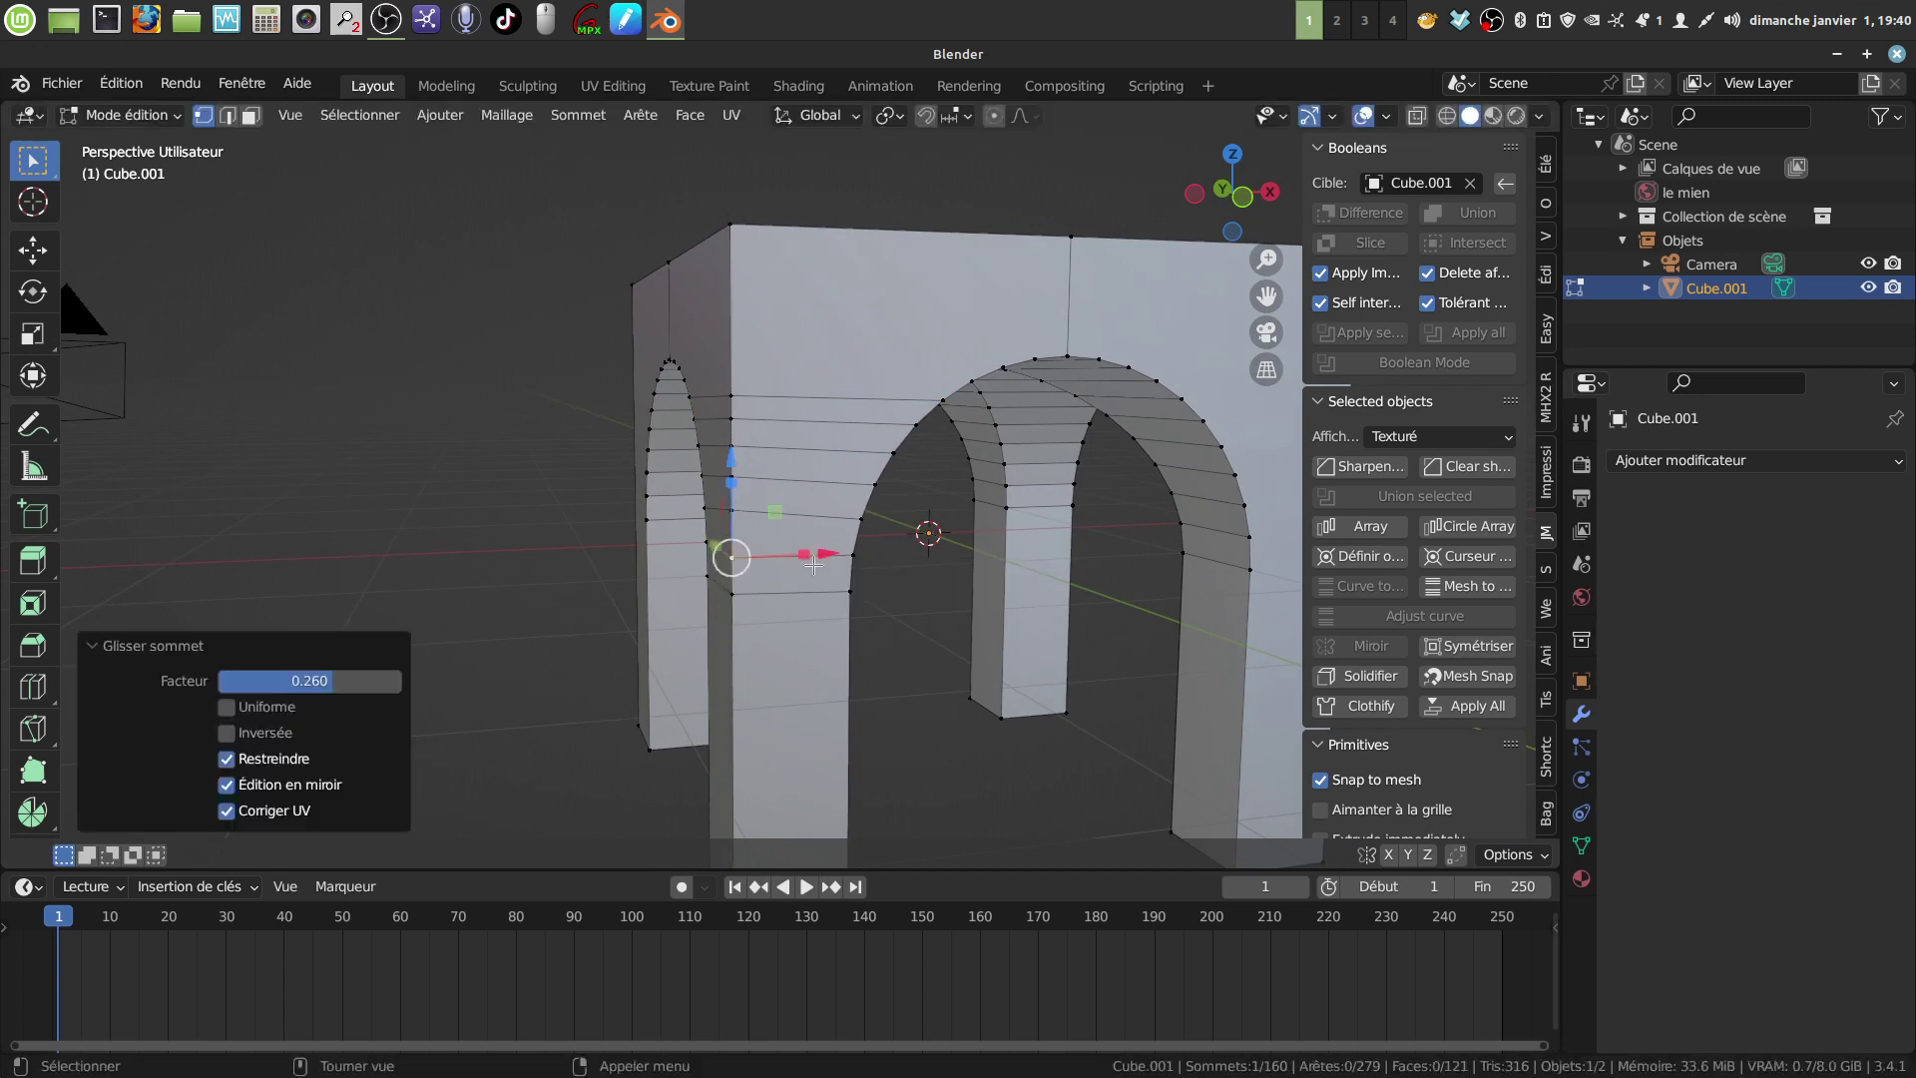
left_click(753, 513)
key("shift+v")
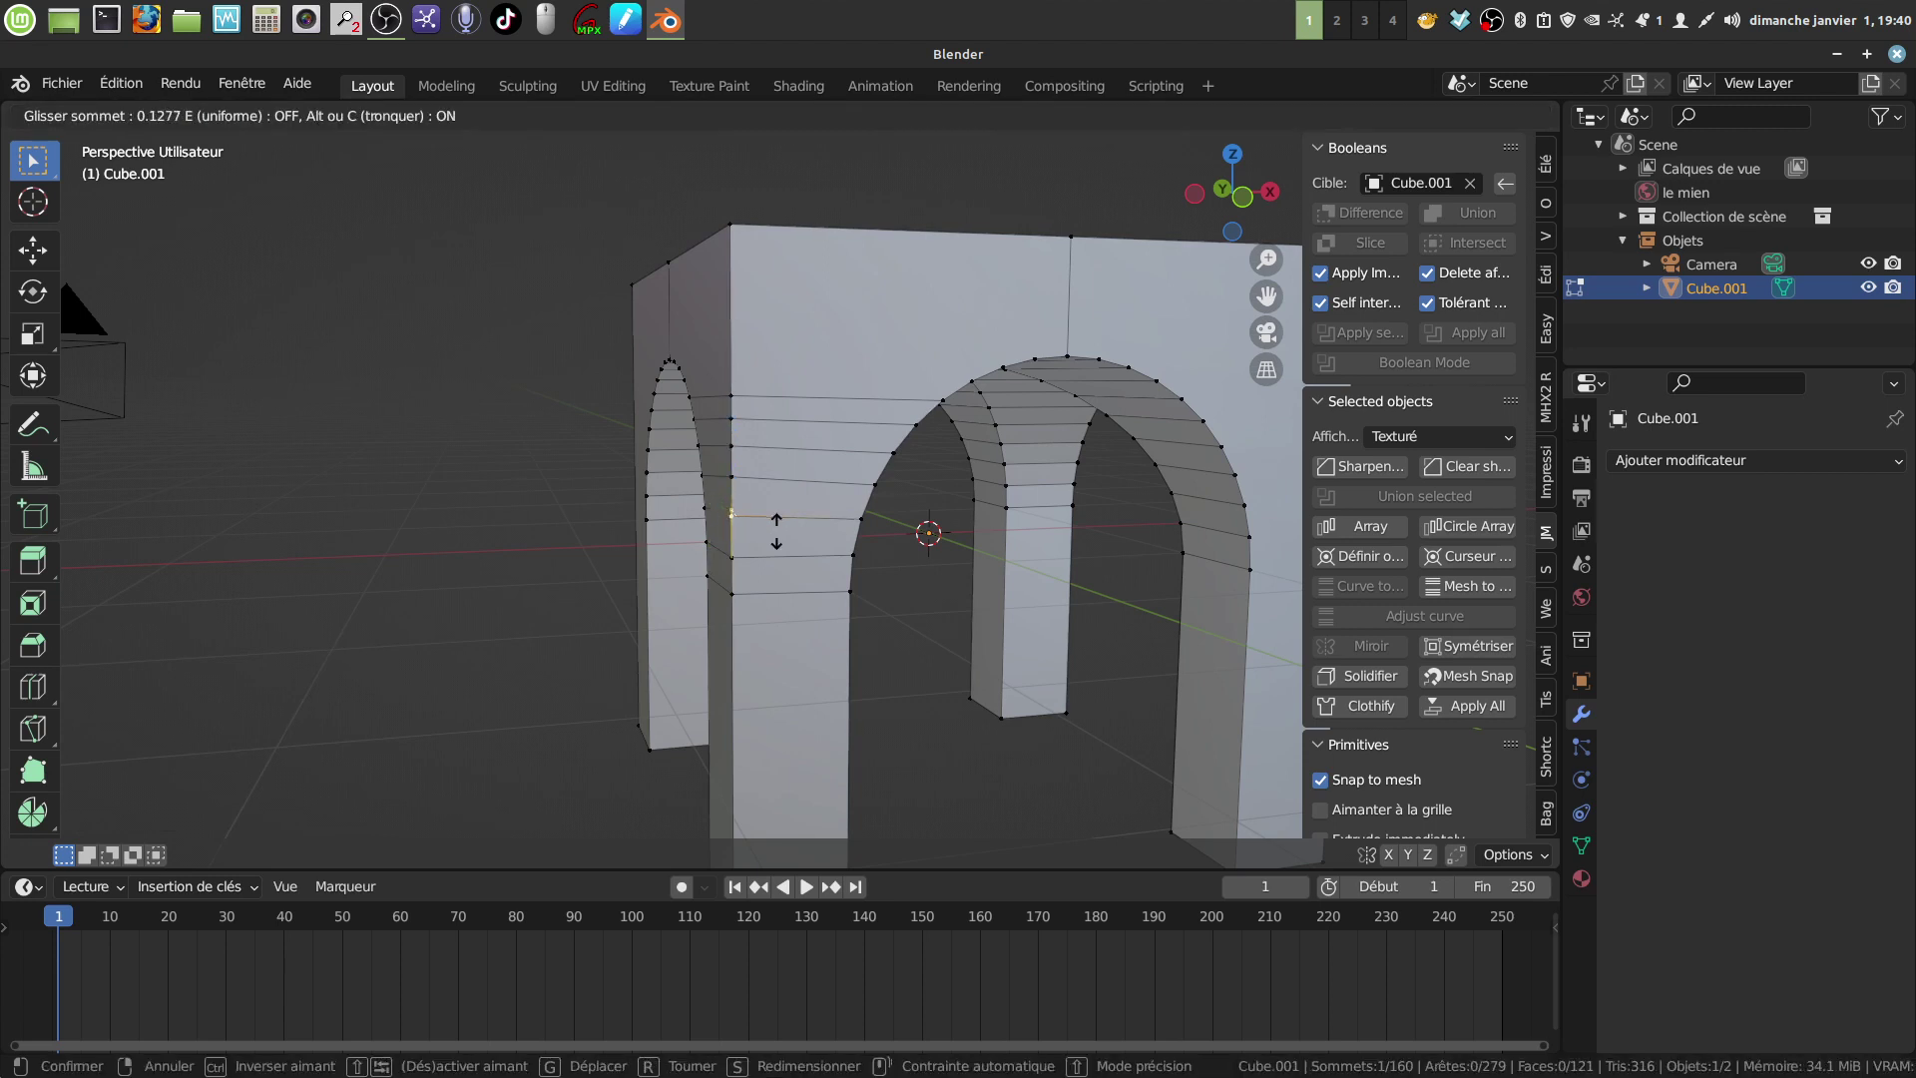
left_click(783, 521)
Step: In front orthographic view, knife-cut from the third arch vertex left of the apex straight up to the top edge, then deselect everything
middle_click_drag(883, 530, 758, 439)
key("KP_3")
scroll(688, 458, "up", 4)
middle_click_drag(816, 501, 849, 485)
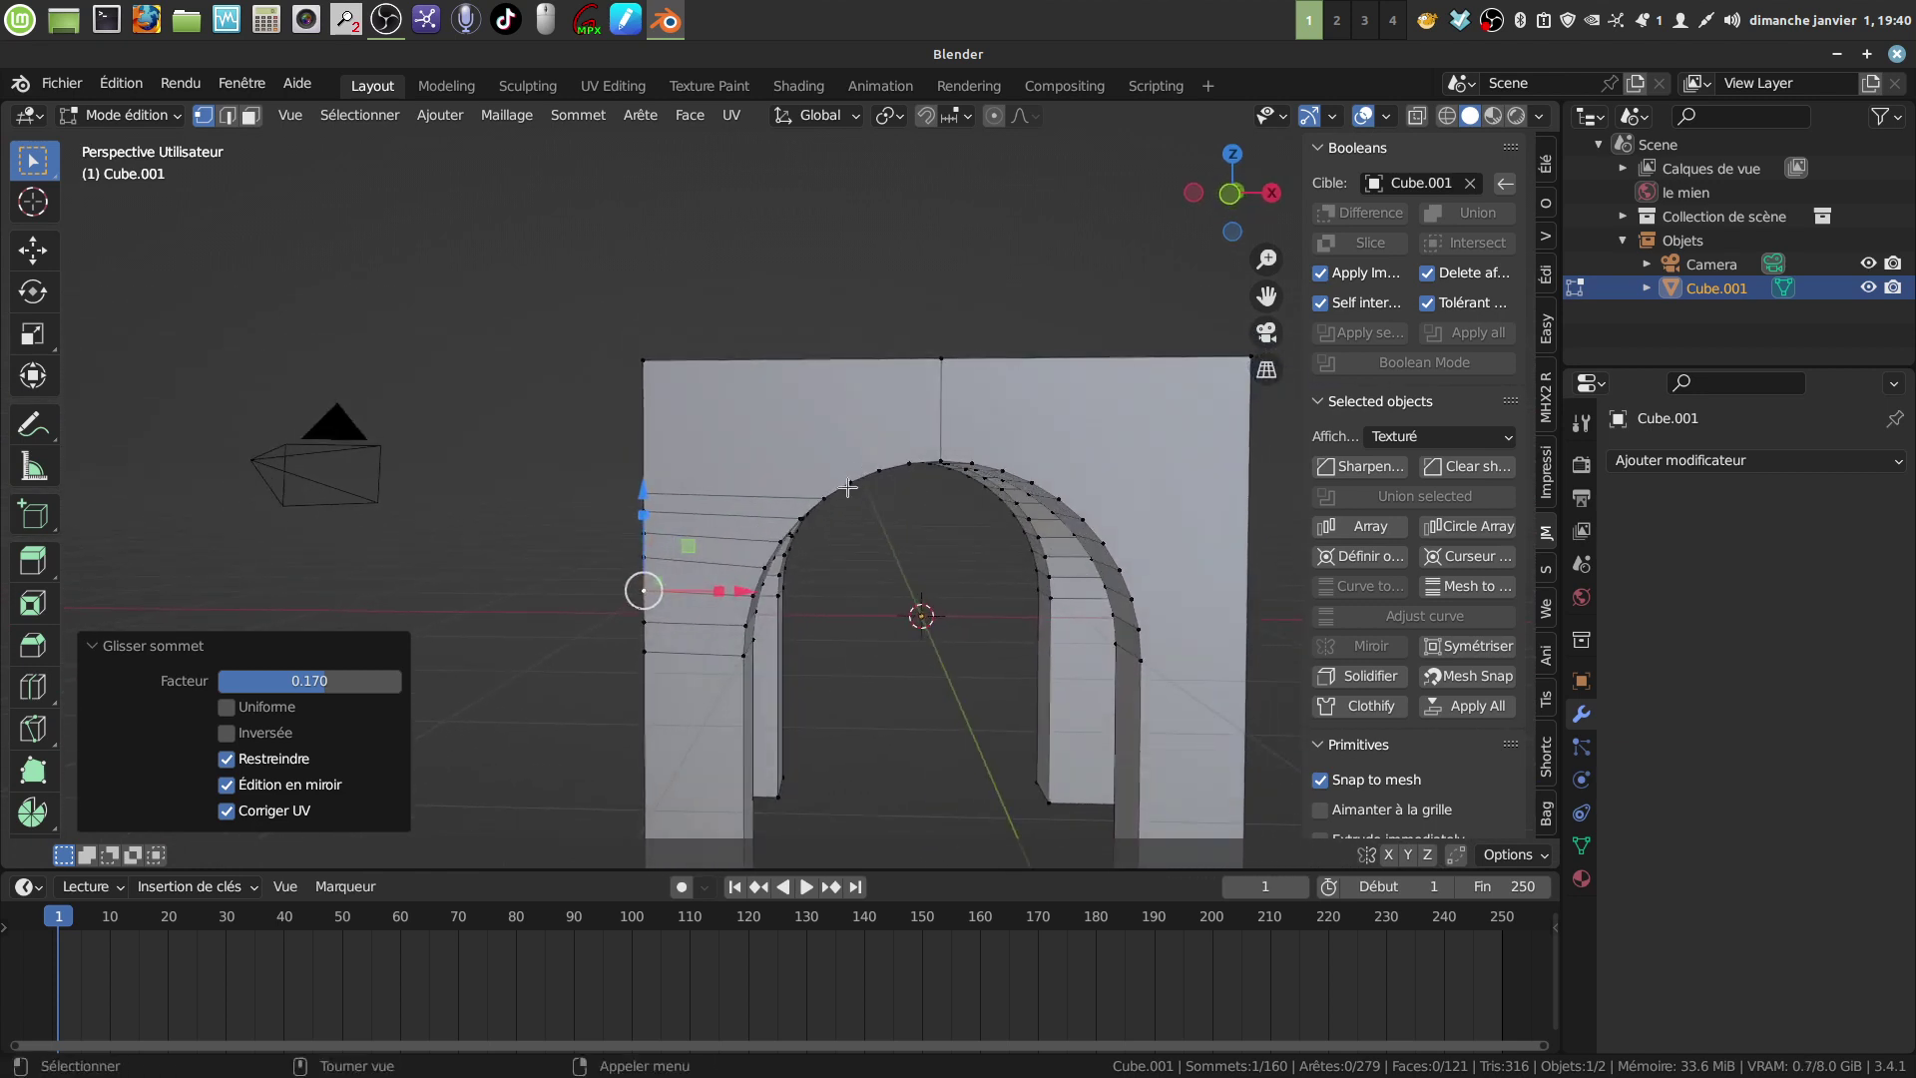
key("alt+a")
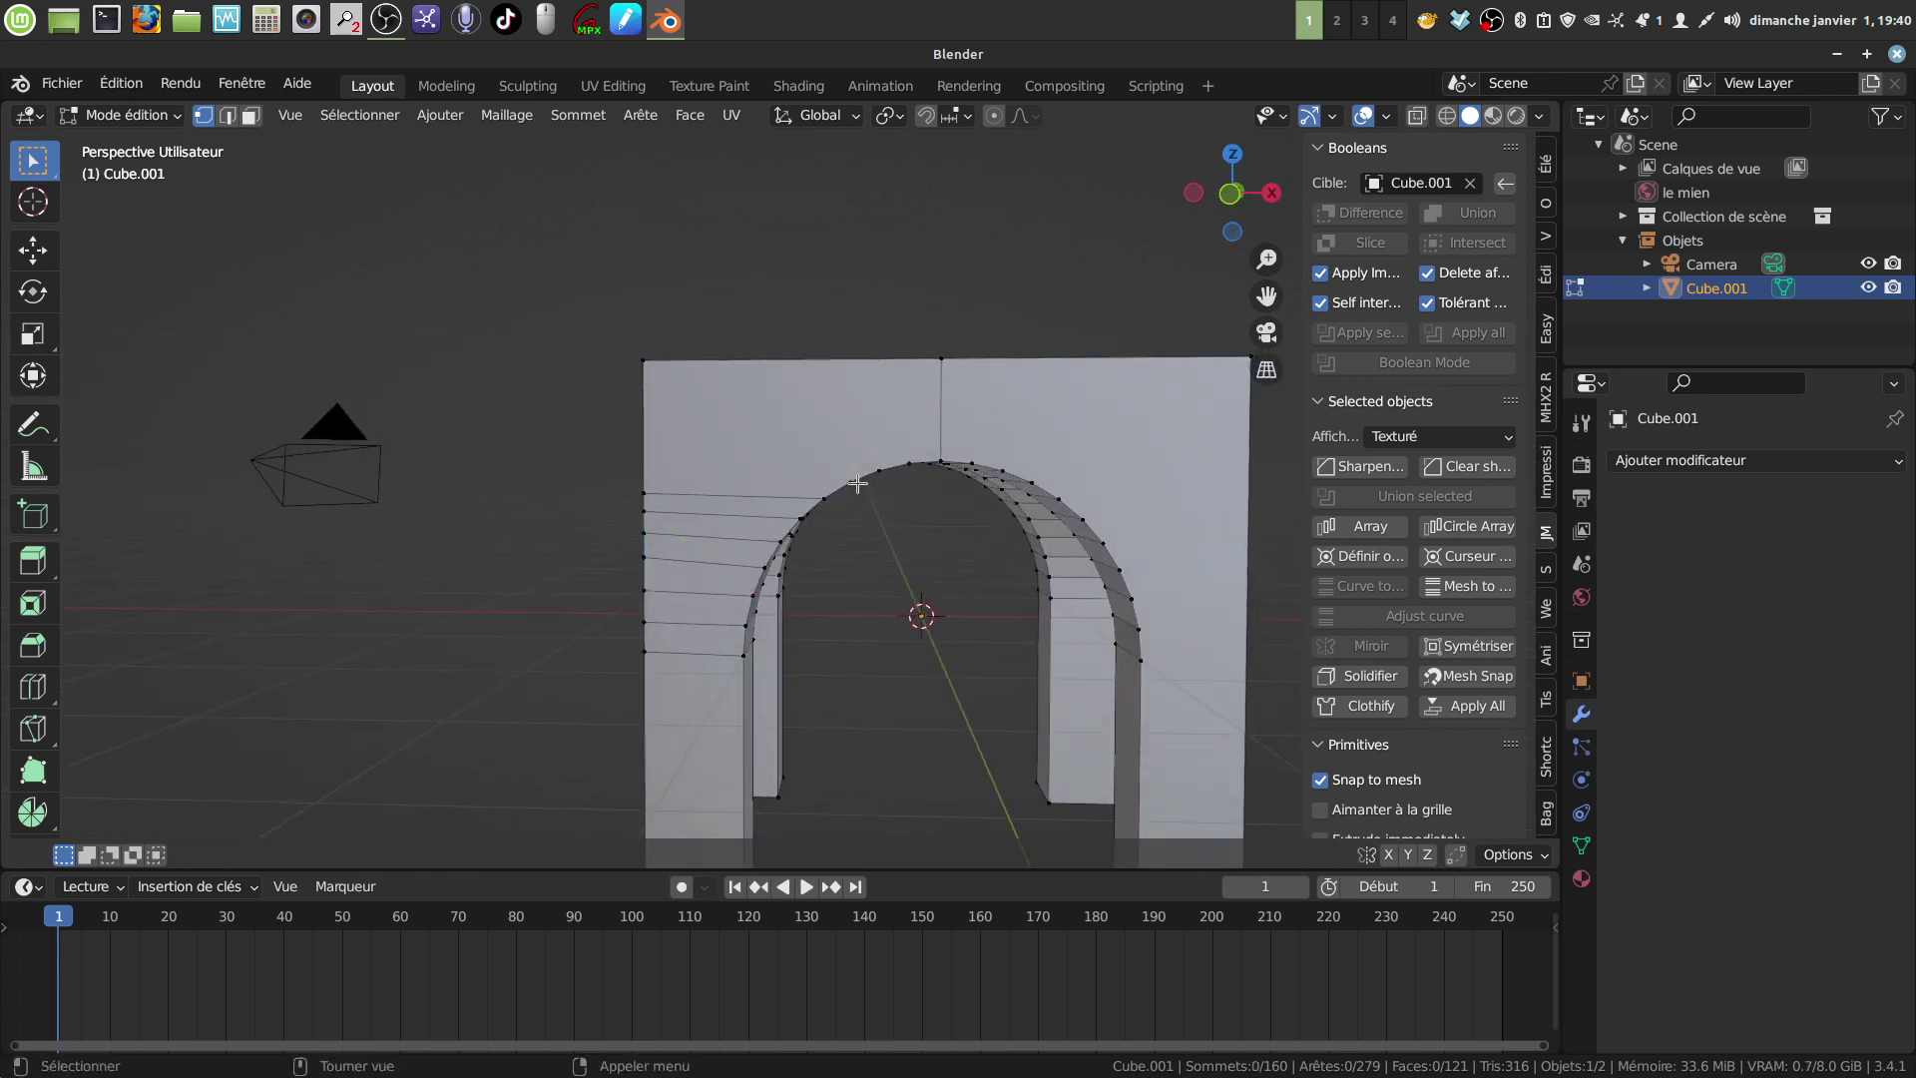
key("KP_1")
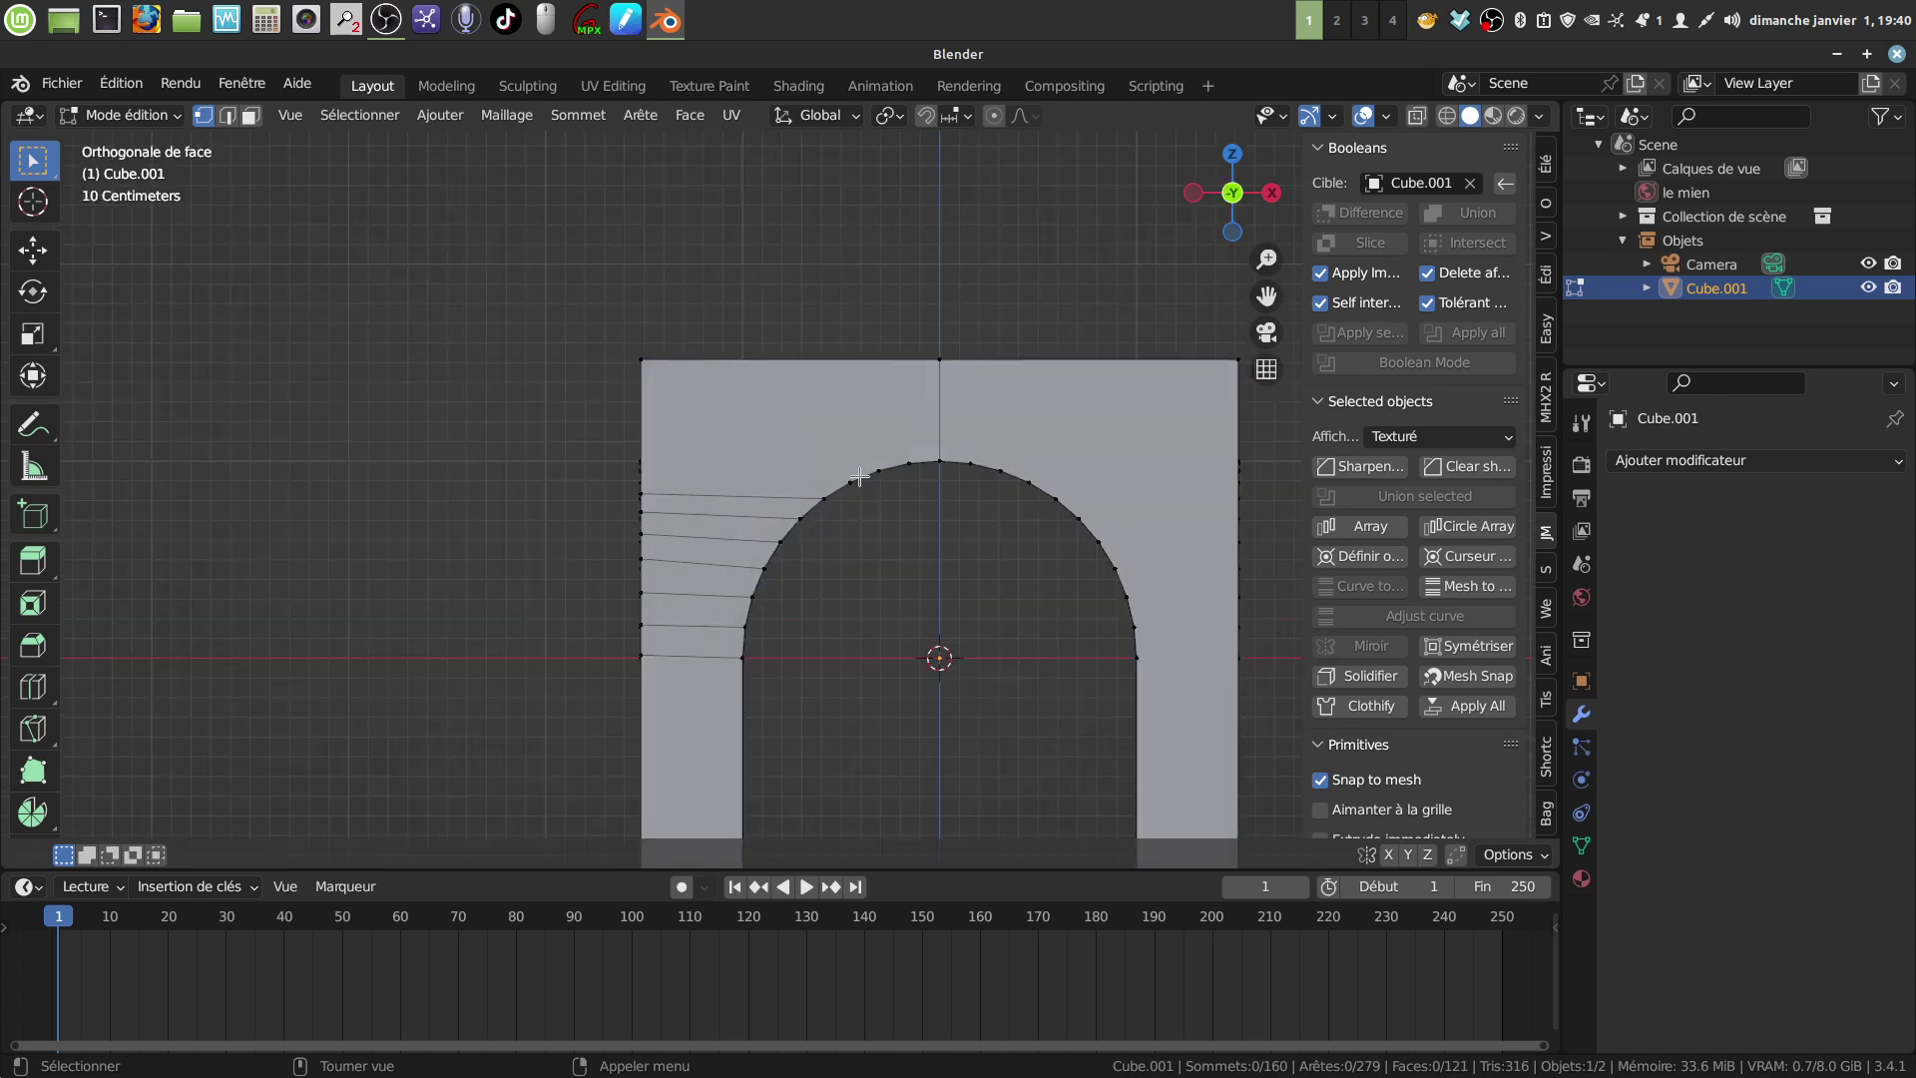
scroll(860, 476, "up", 3)
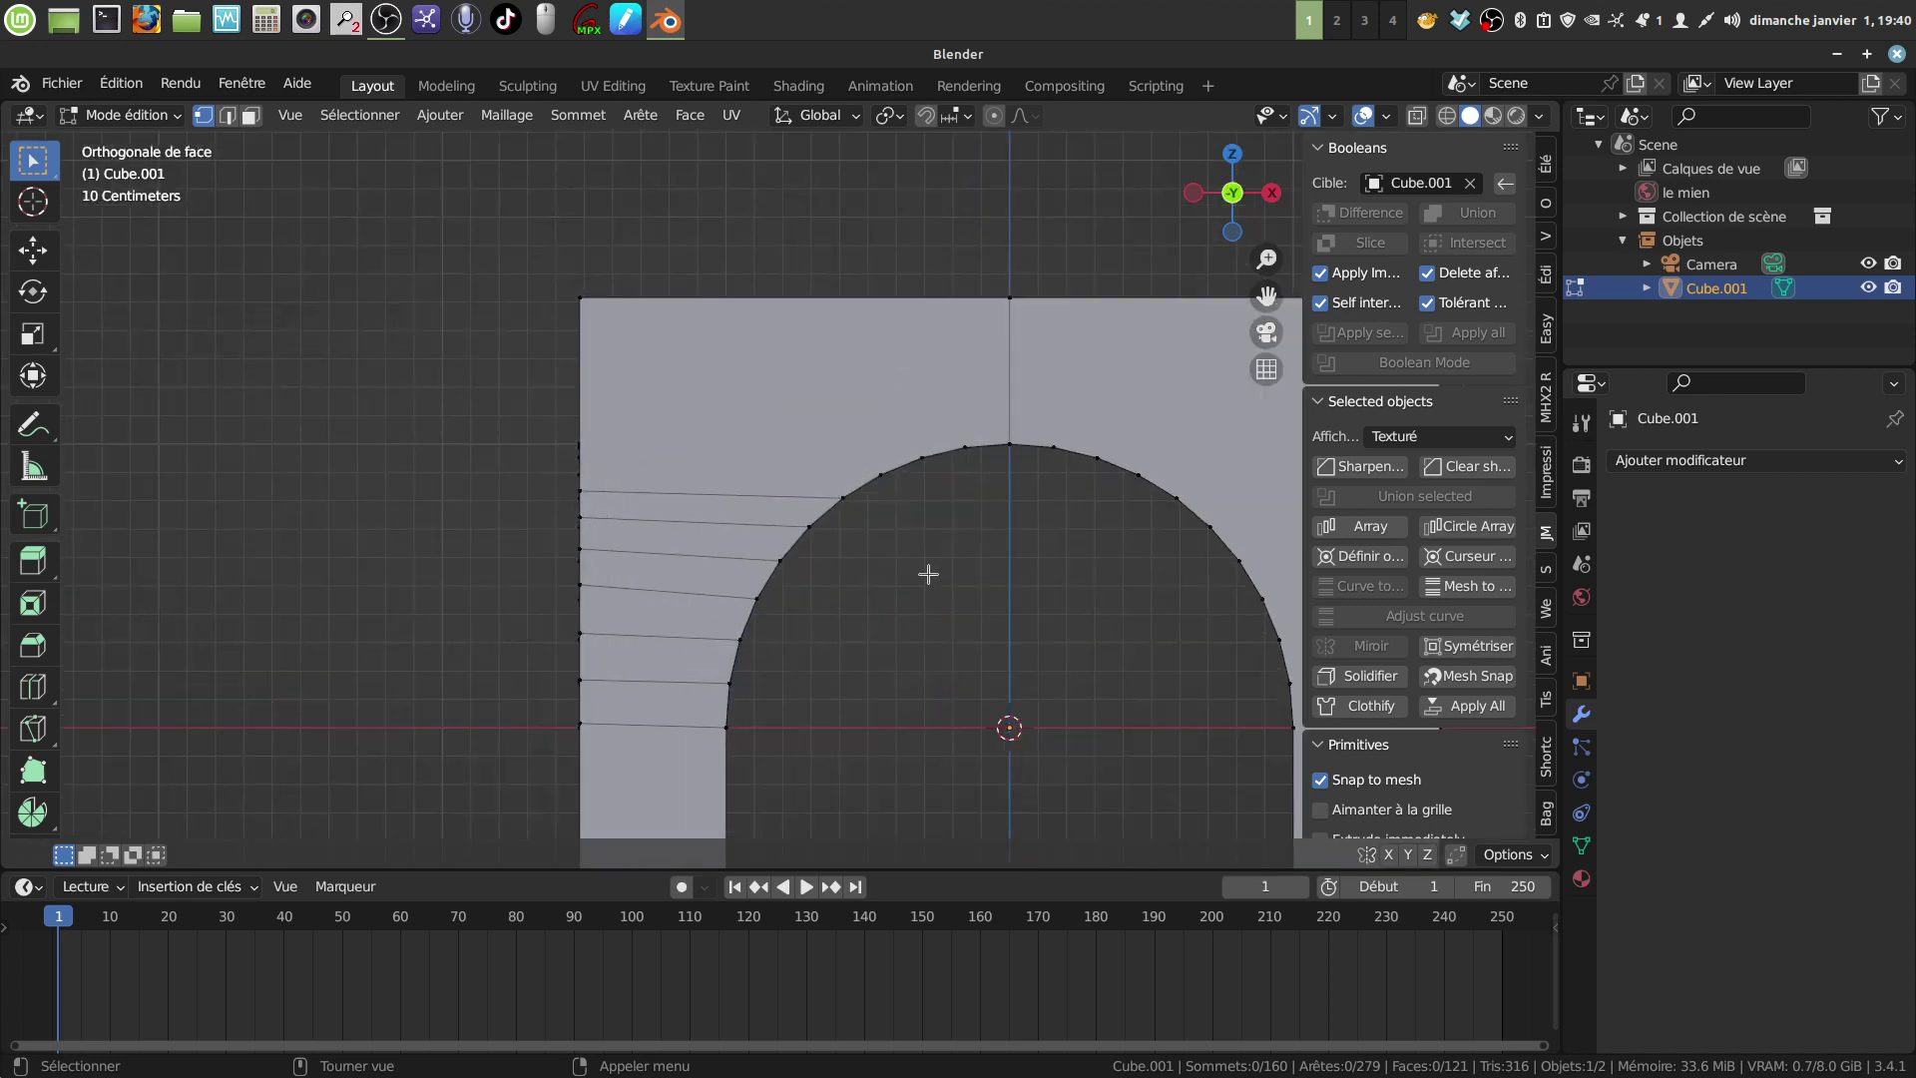
key("k")
left_click(880, 474)
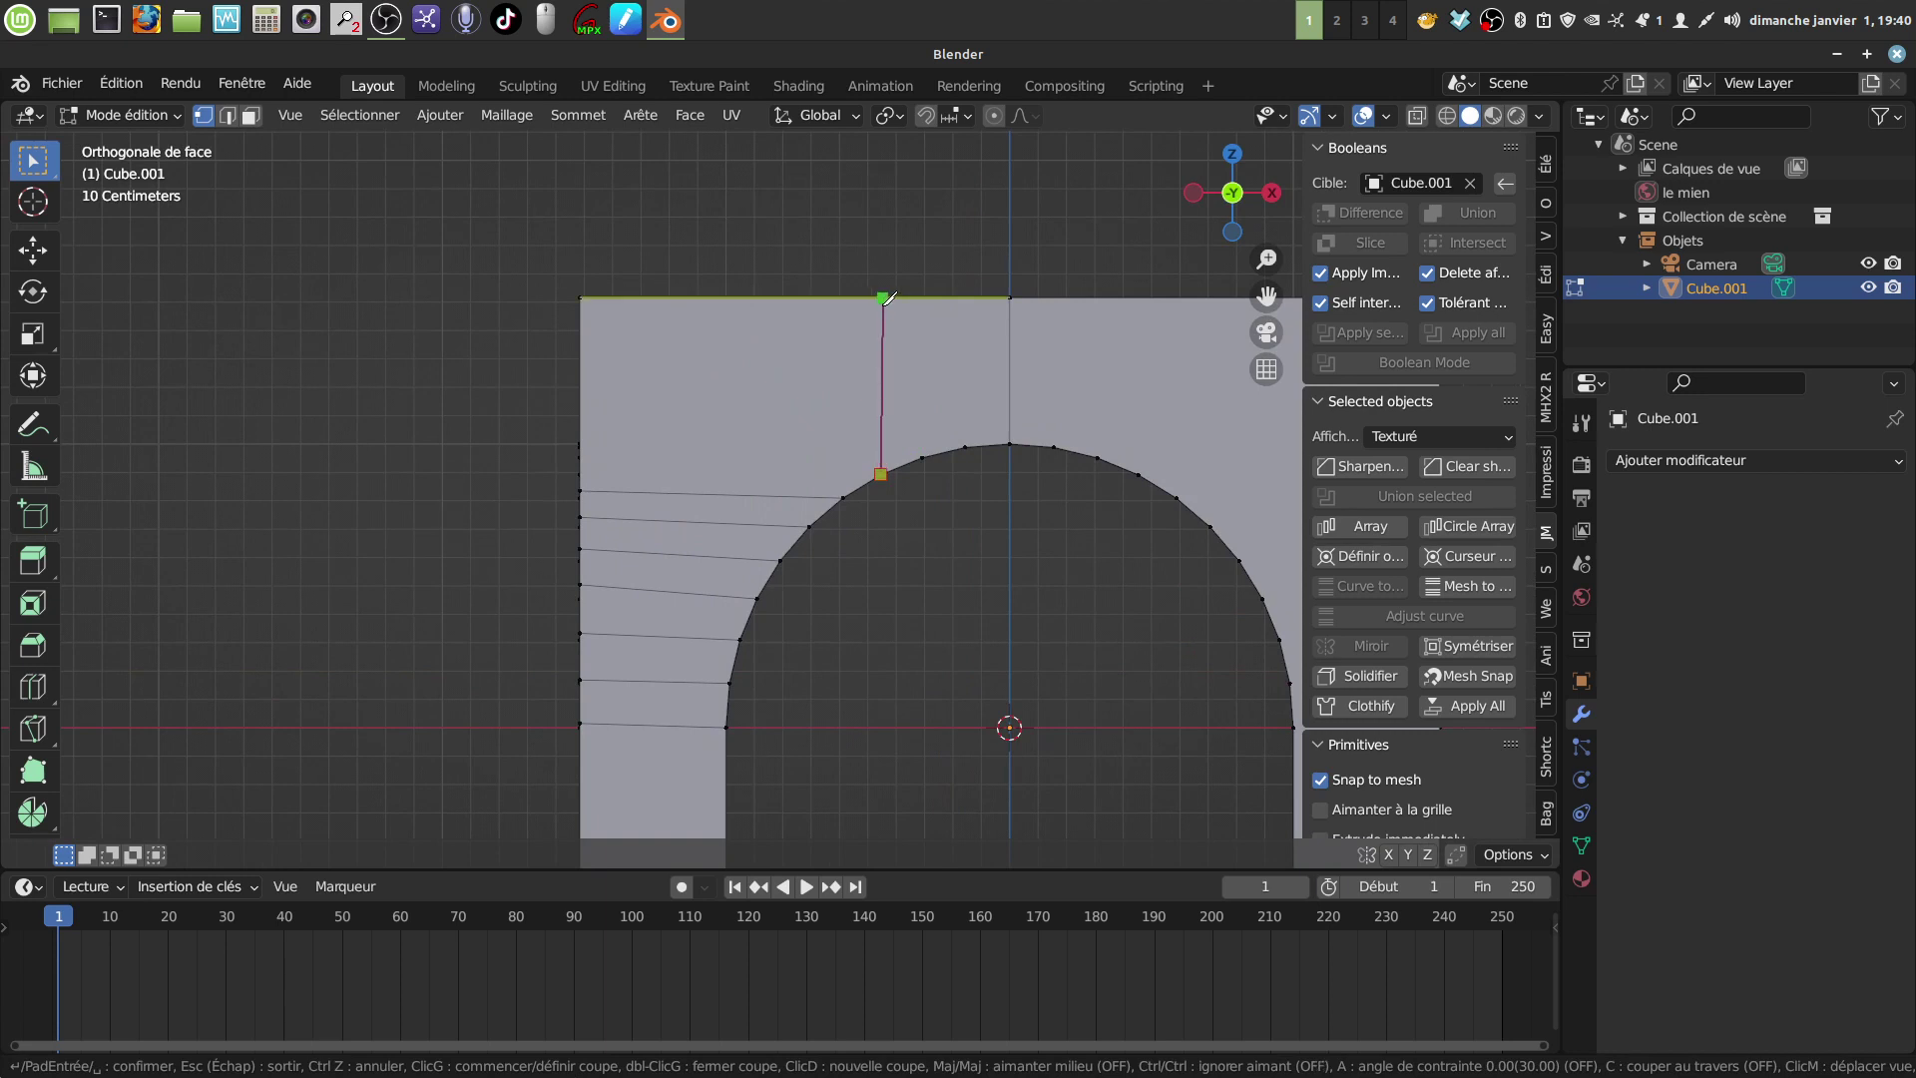
left_click(882, 298)
key("Return")
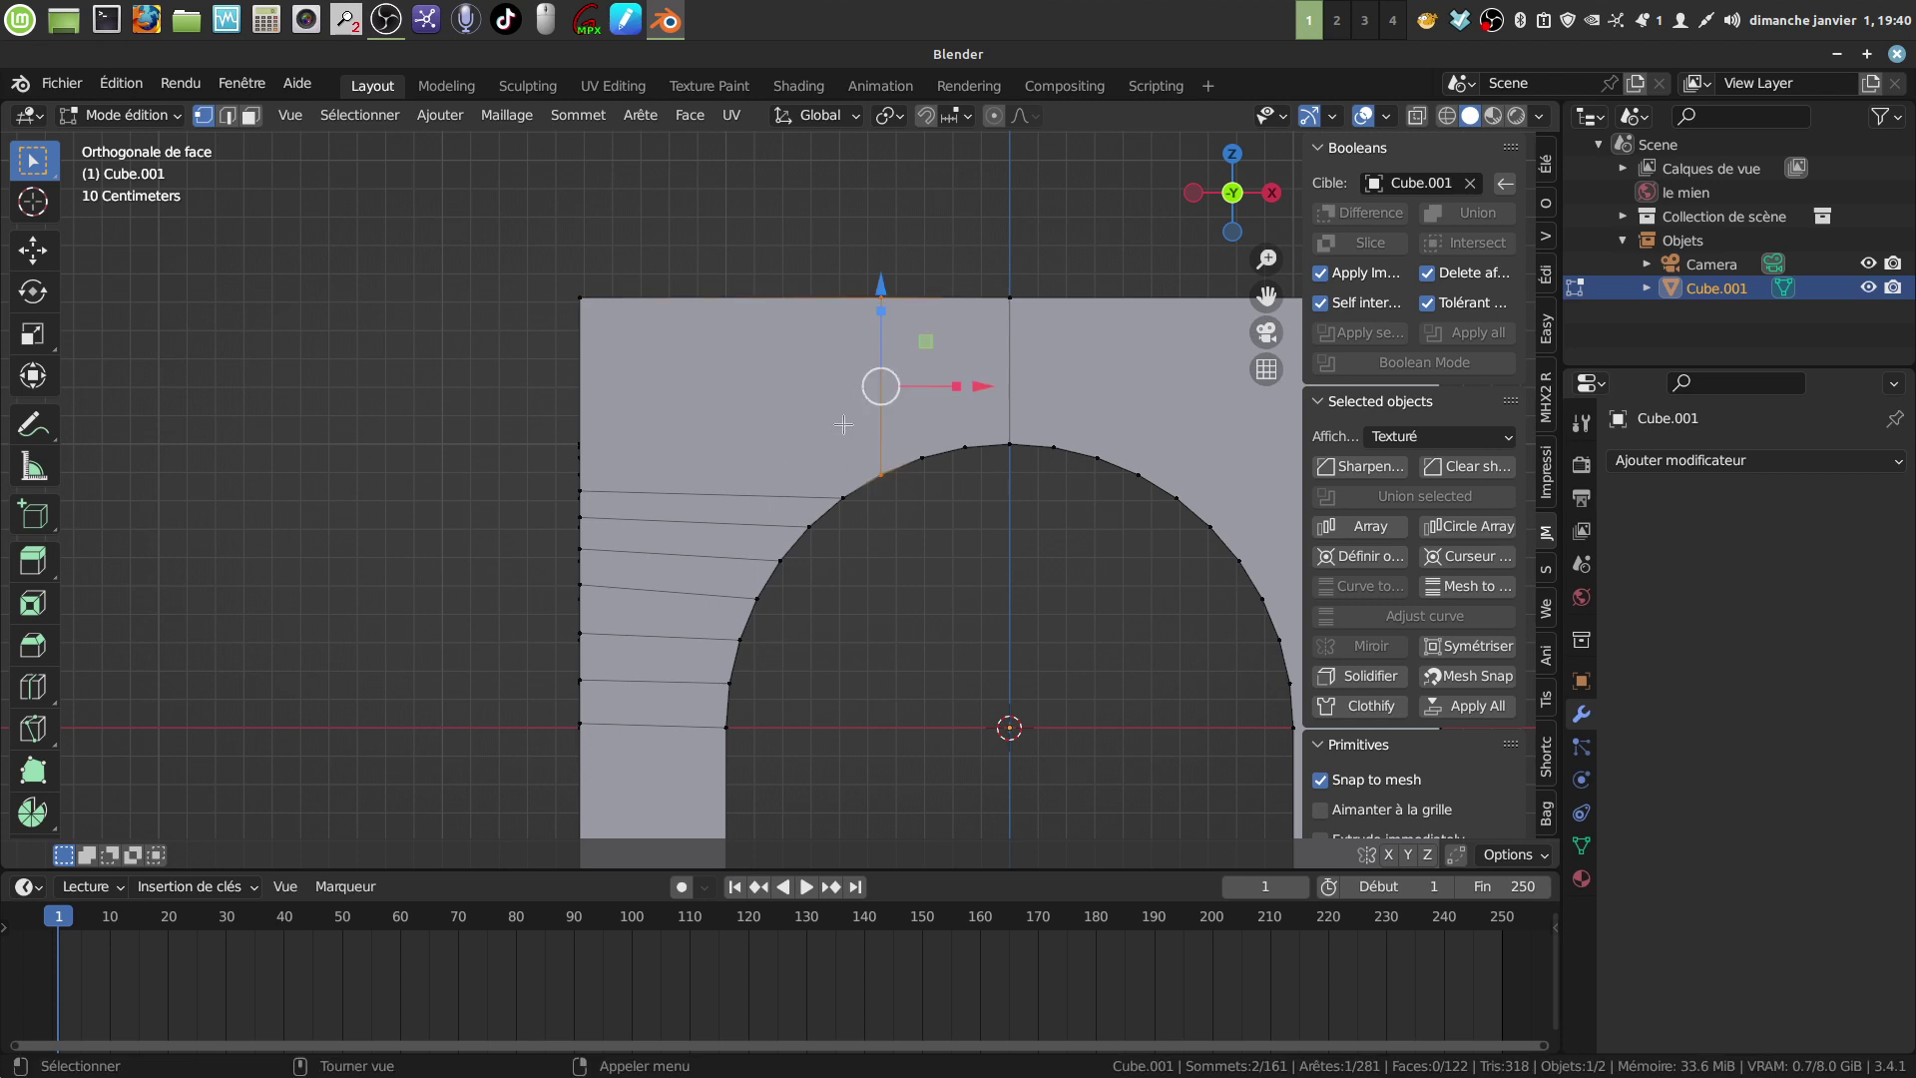
key("alt+a")
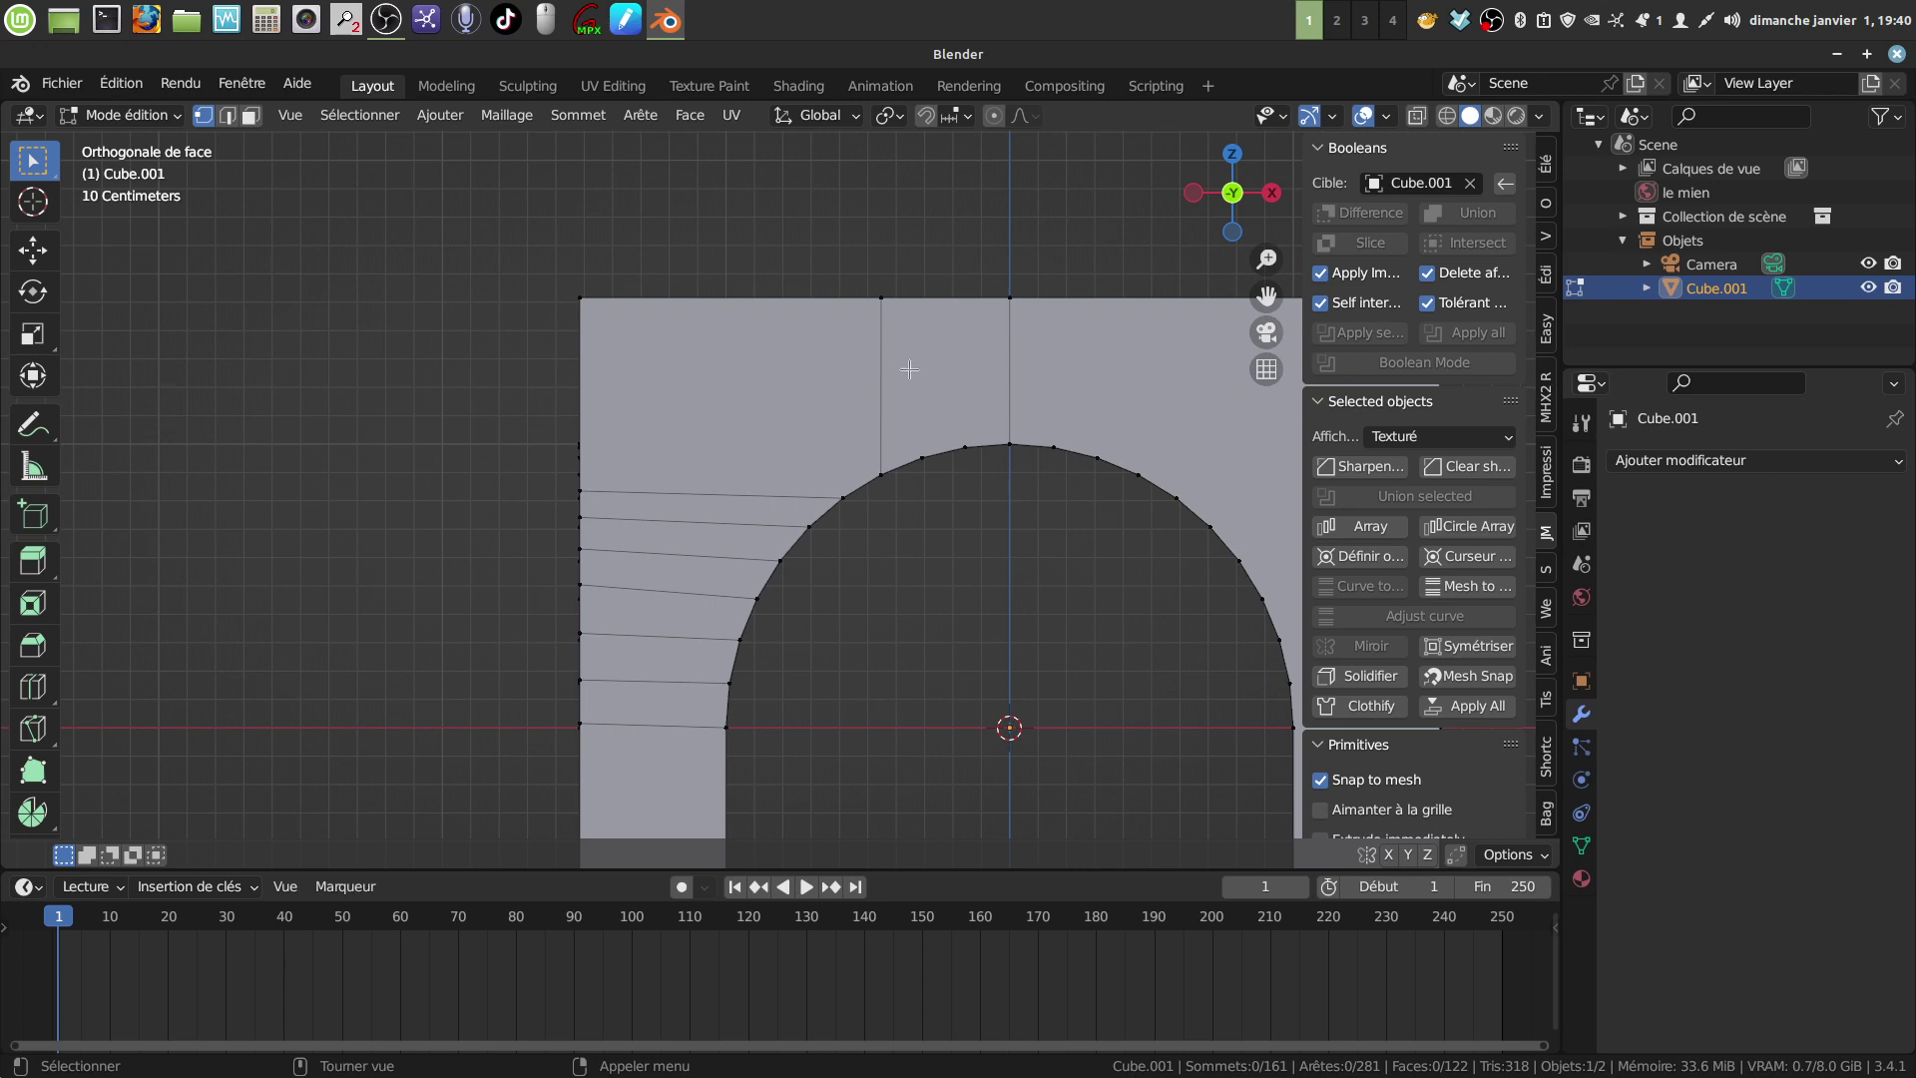
Step: Knife-cut from the fourth arch vertex left of the front apex, where the uppermost corner cut begins, straight up to the top edge
key("k")
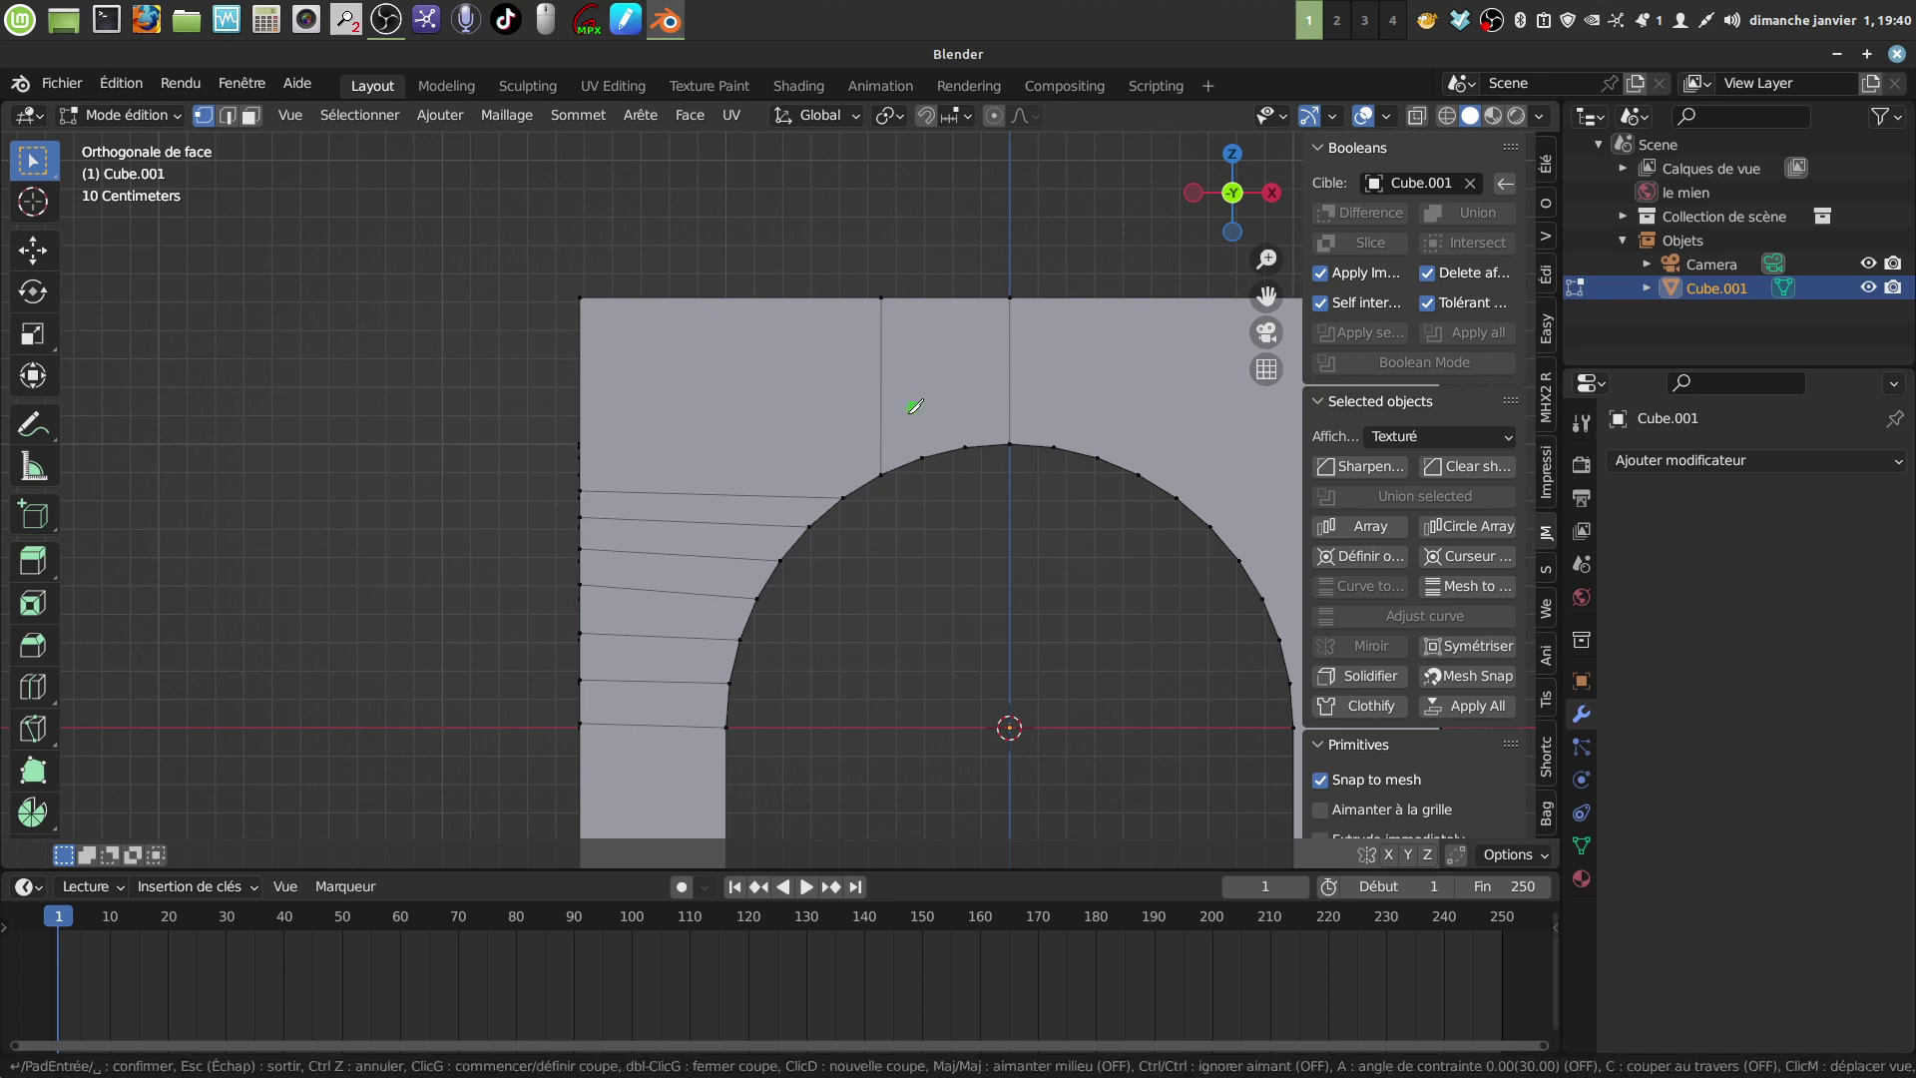
left_click(843, 497)
left_click(844, 297)
key("Return")
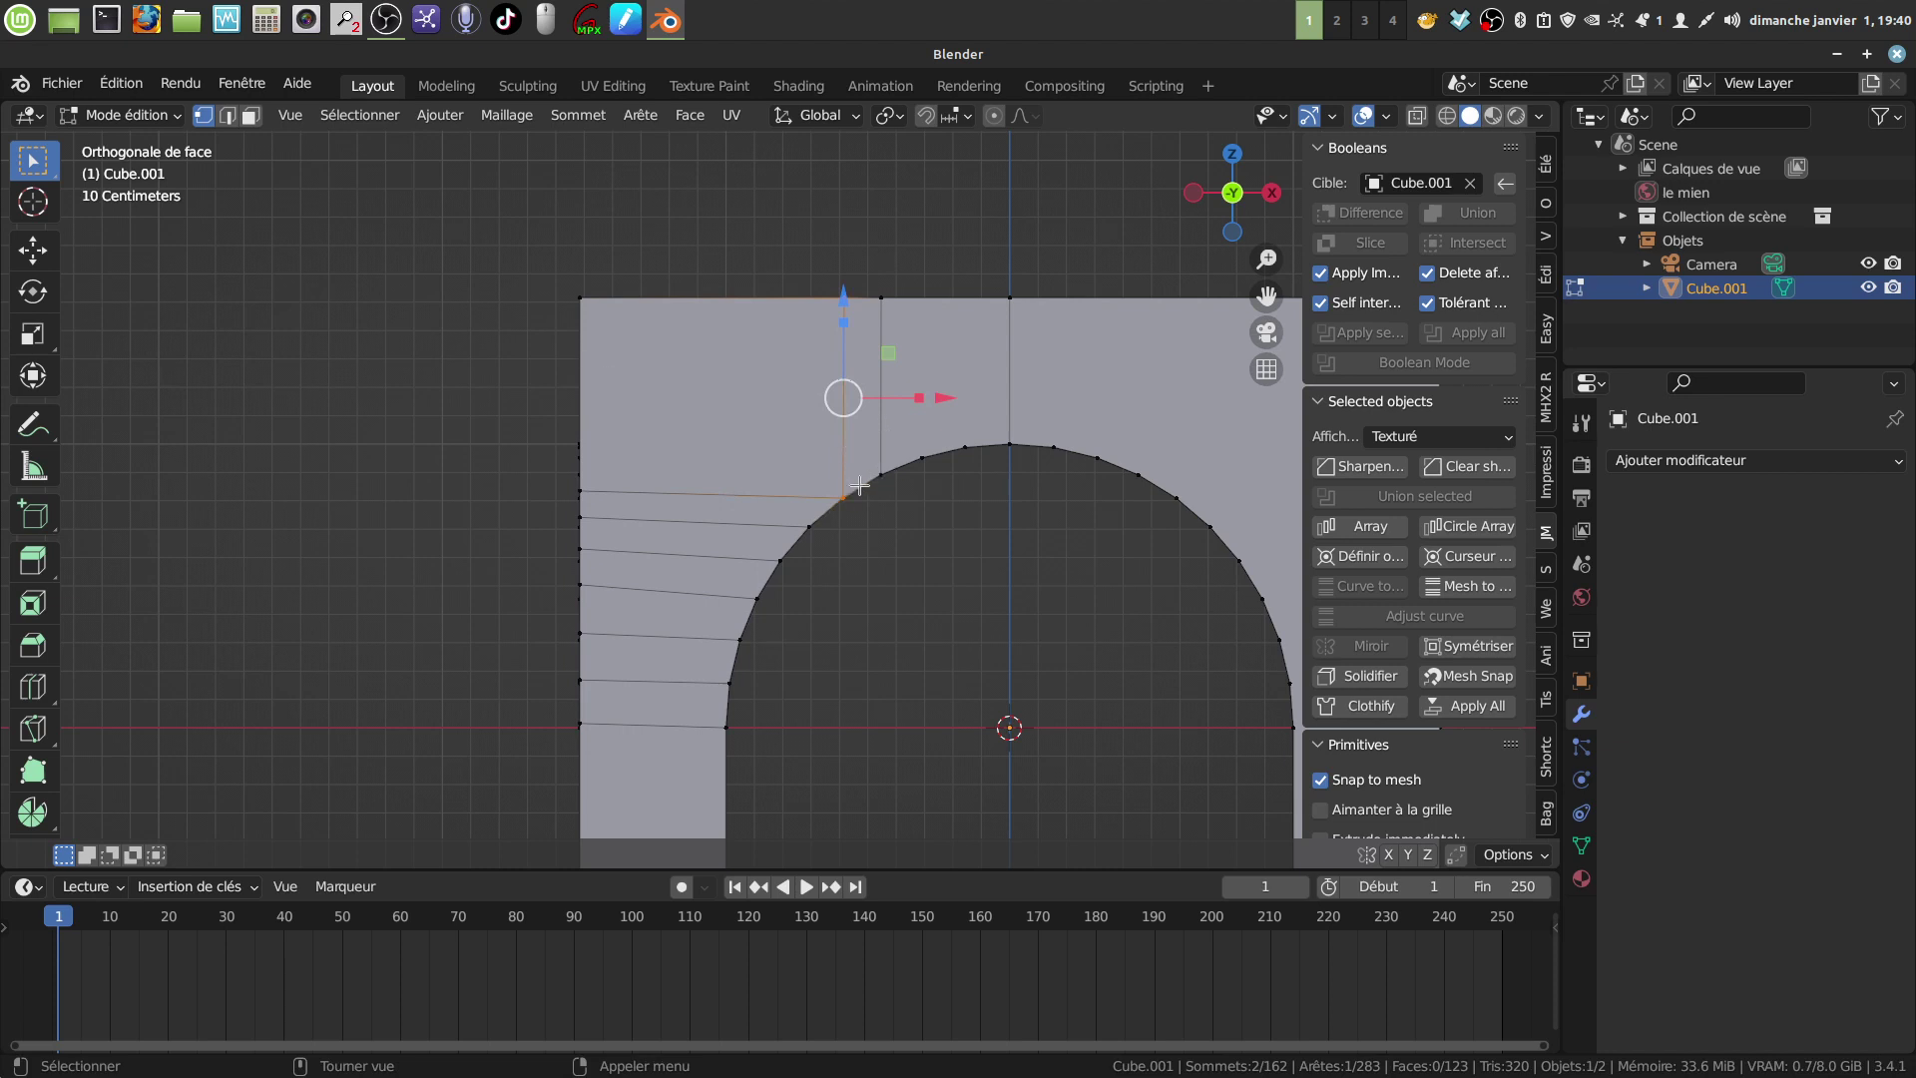
left_click(967, 355)
Step: Knife-cut from the second and first arch vertices left of the front apex up to the top edge
key("k")
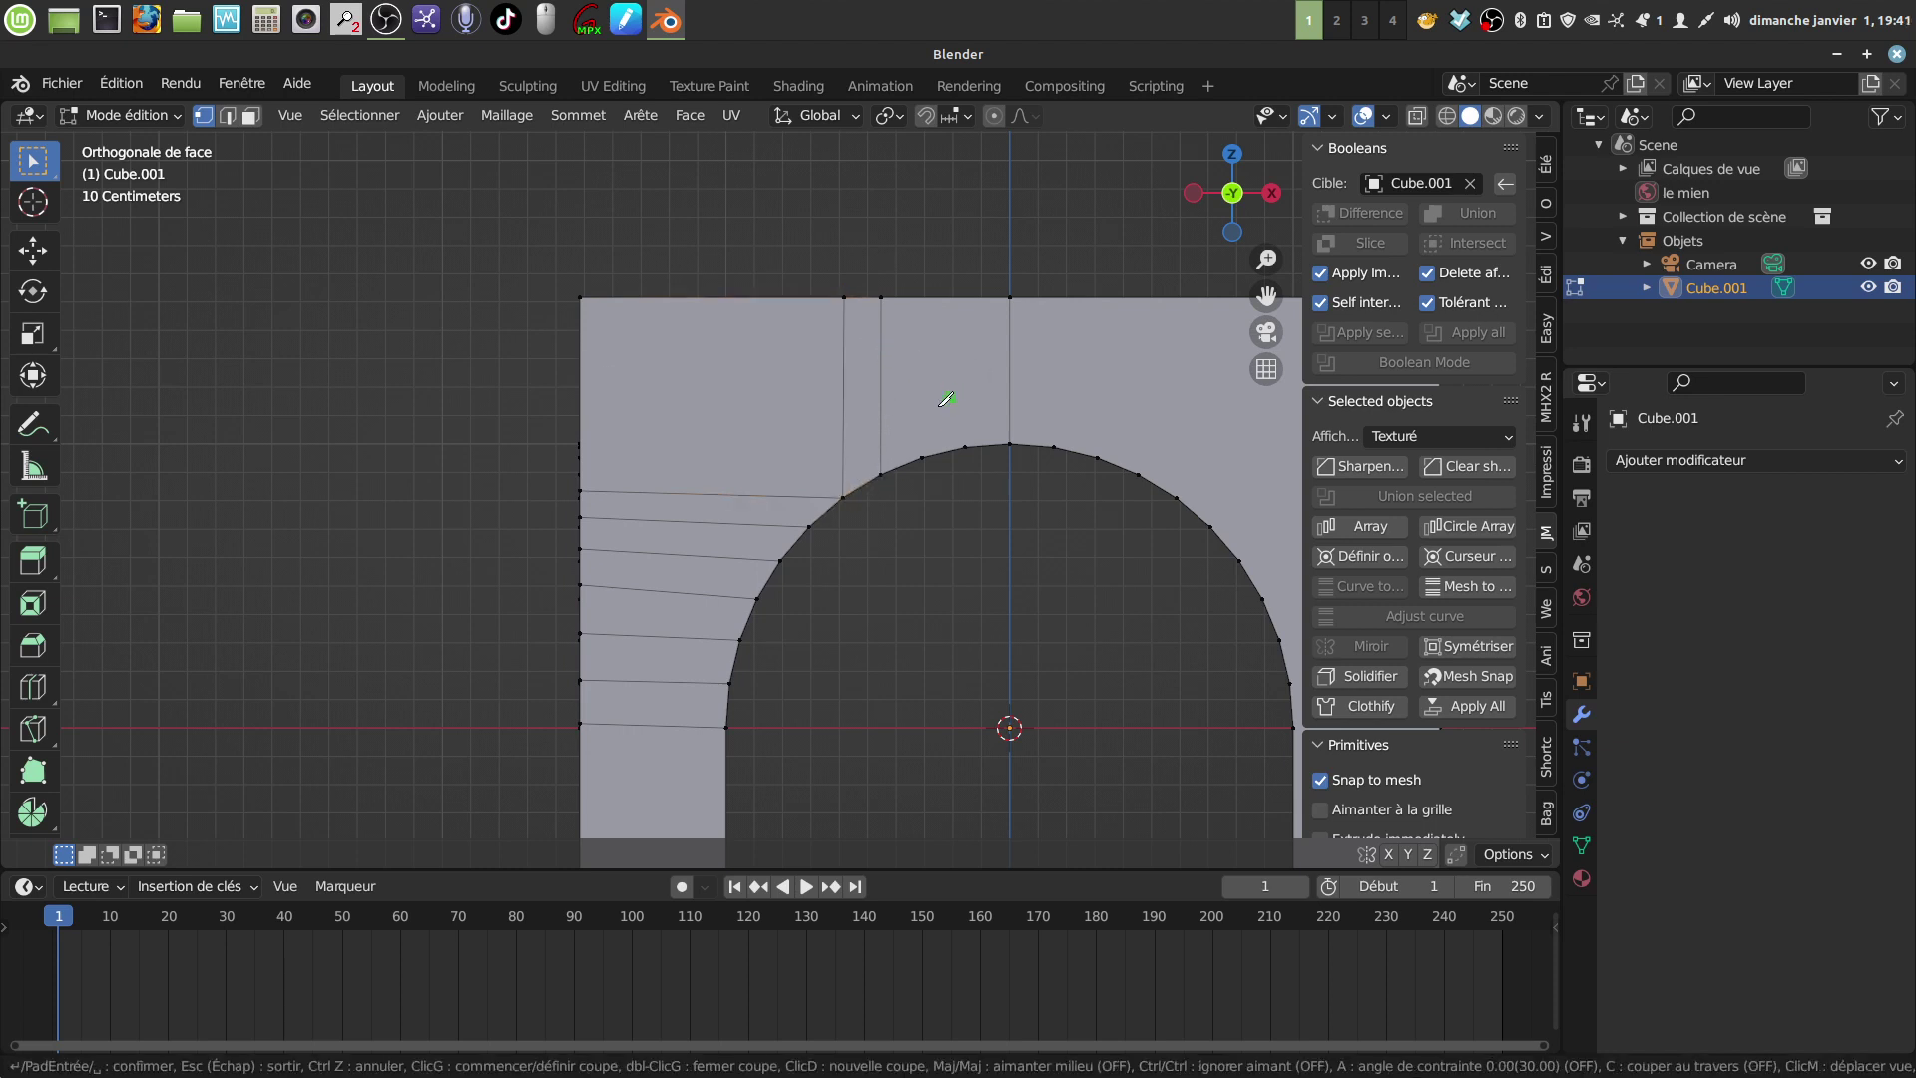
left_click(921, 457)
left_click(921, 298)
key("Return")
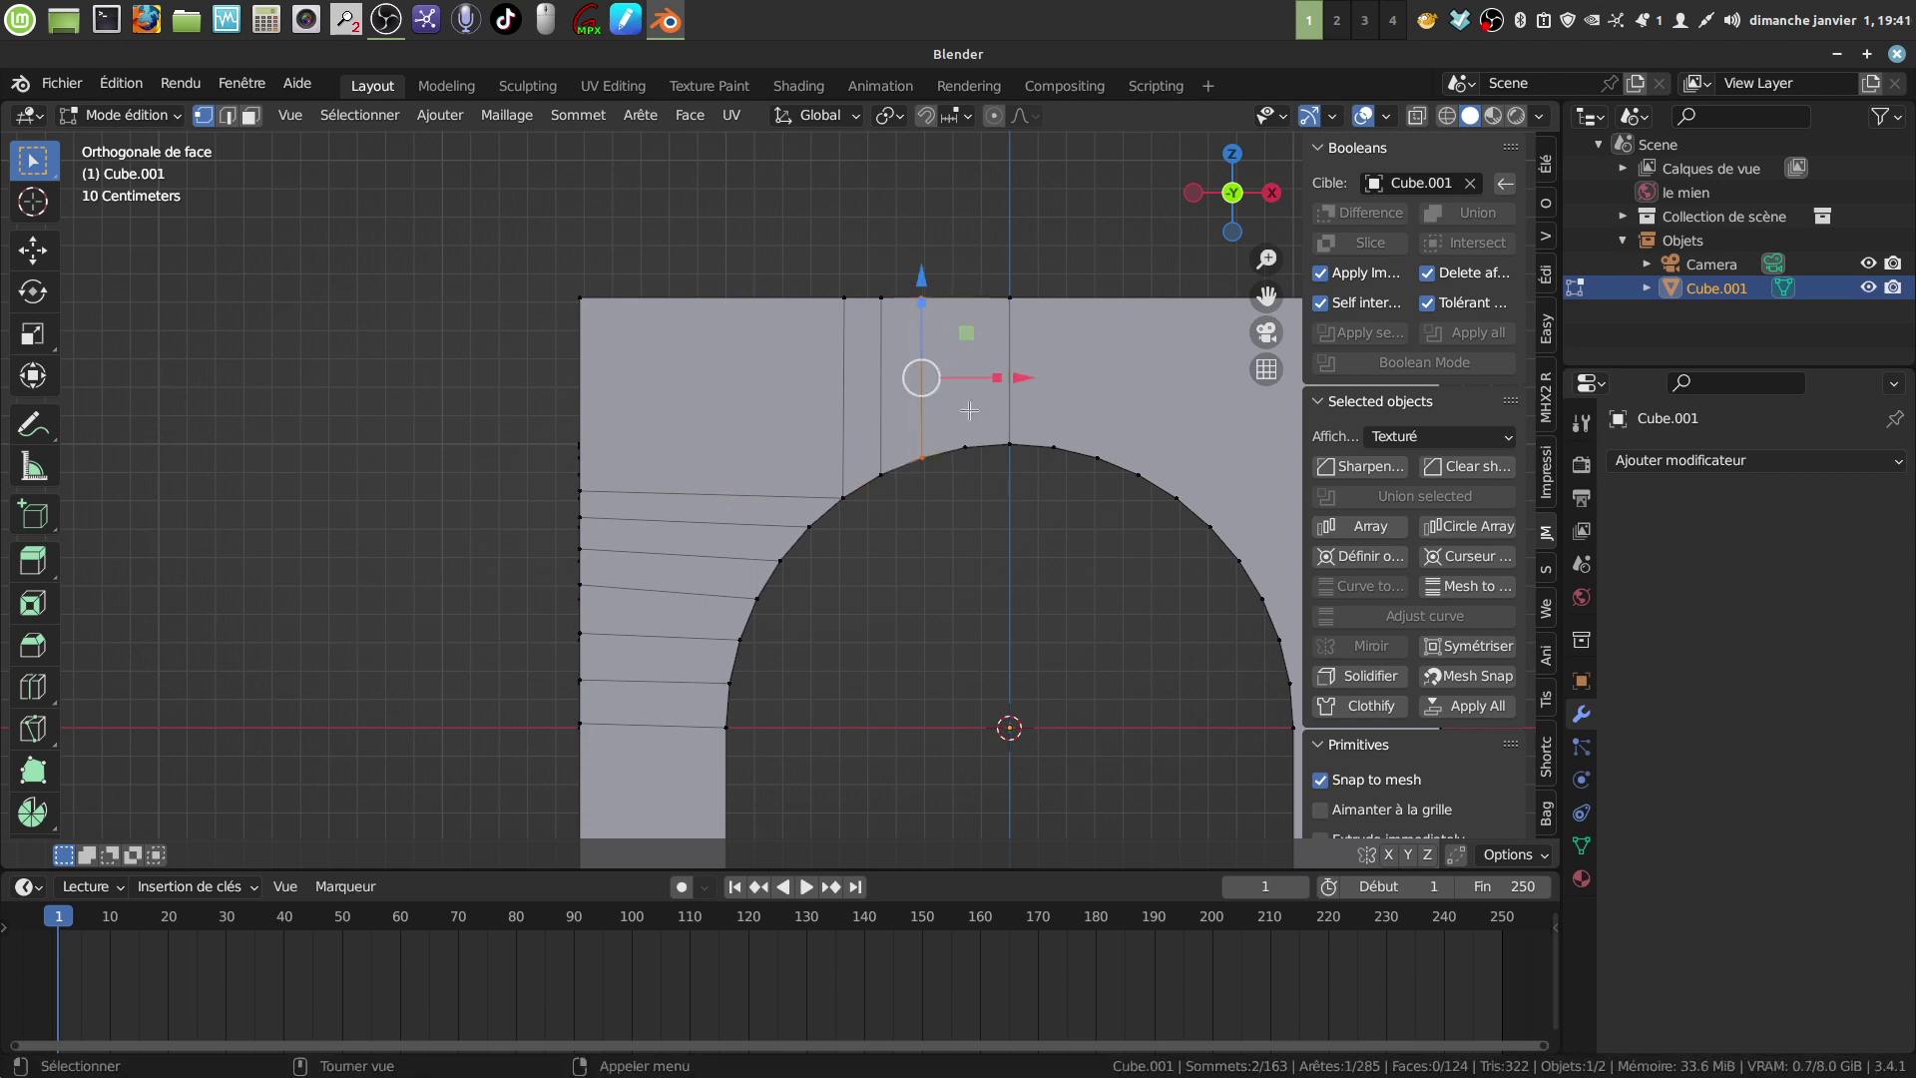
key("k")
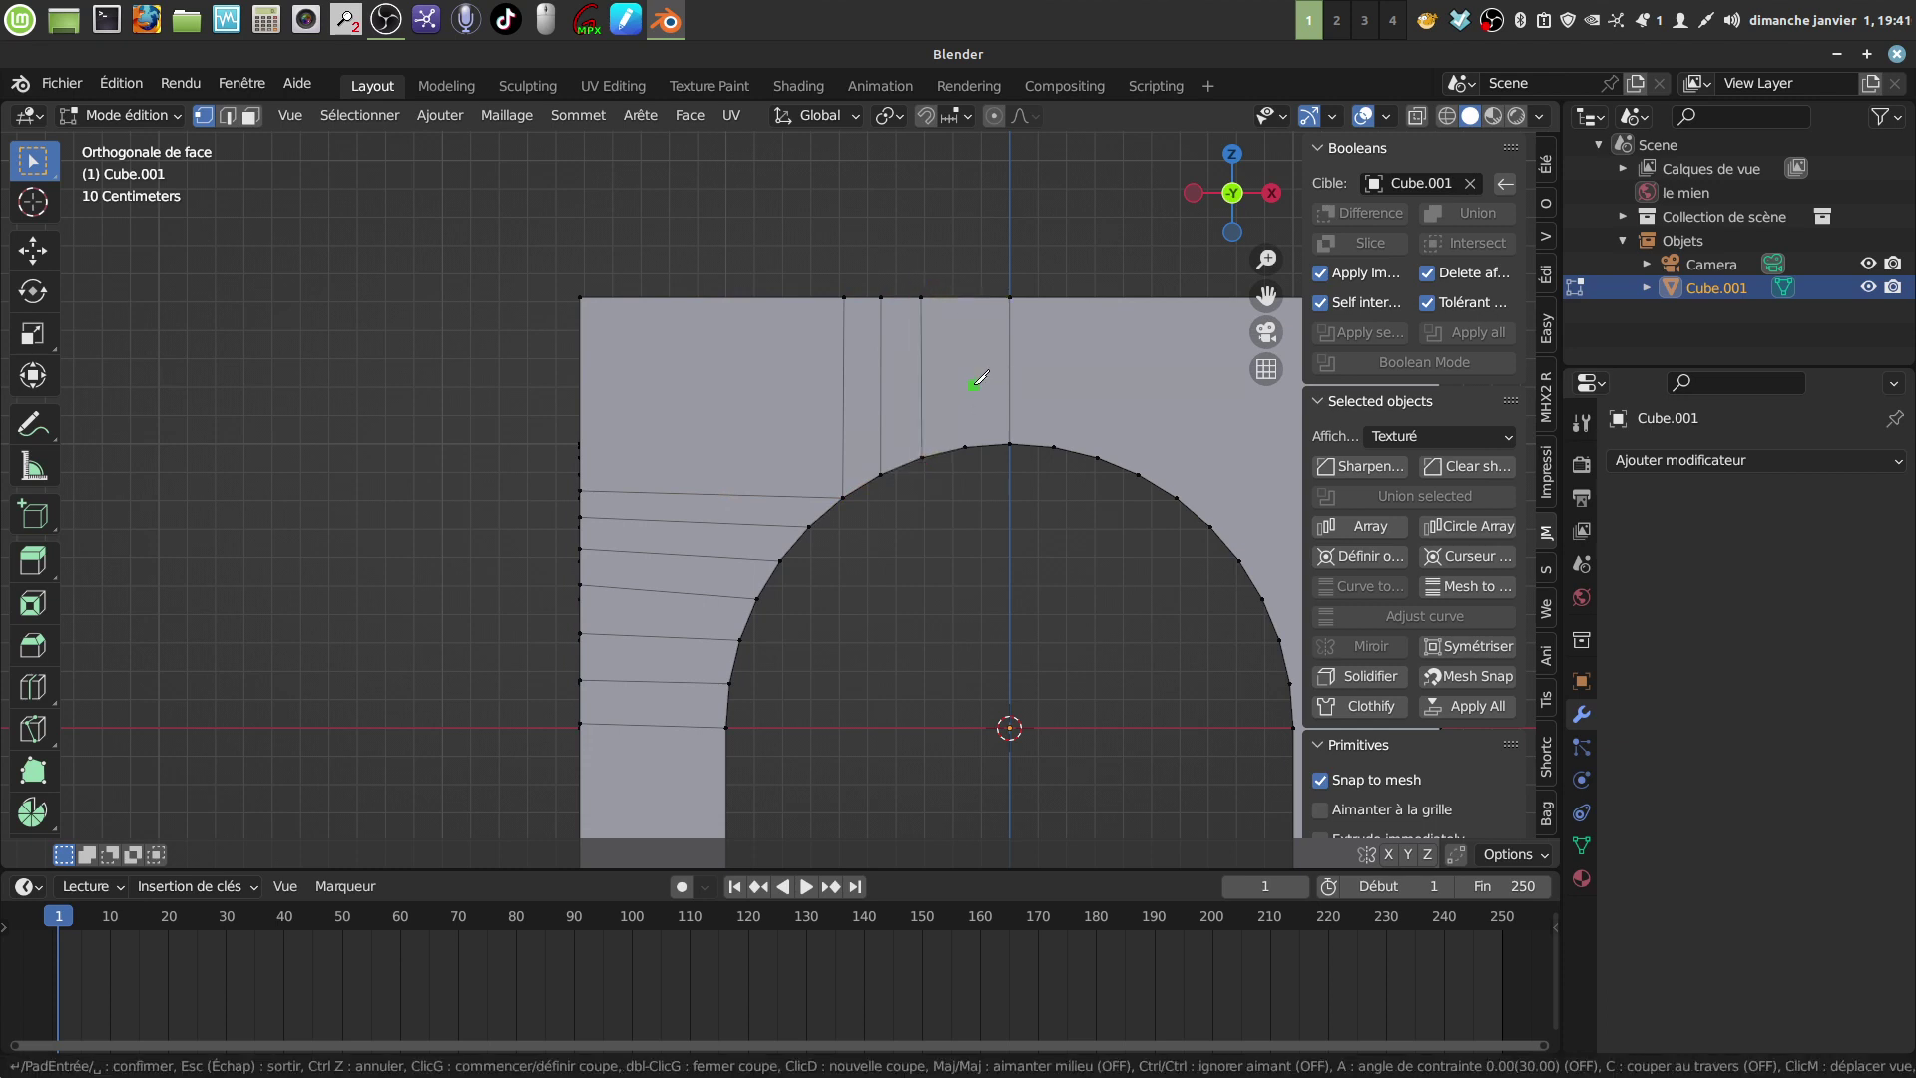
left_click(965, 446)
left_click(973, 297)
key("Return")
Step: In left orthographic view, knife-cut from the fourth arch vertex right of the apex, where the uppermost corner cut begins, straight up to the top edge
mouse_move(937, 534)
middle_mouse_down()
mouse_move(1043, 561)
mouse_move(874, 580)
mouse_move(866, 495)
mouse_move(949, 502)
middle_mouse_up()
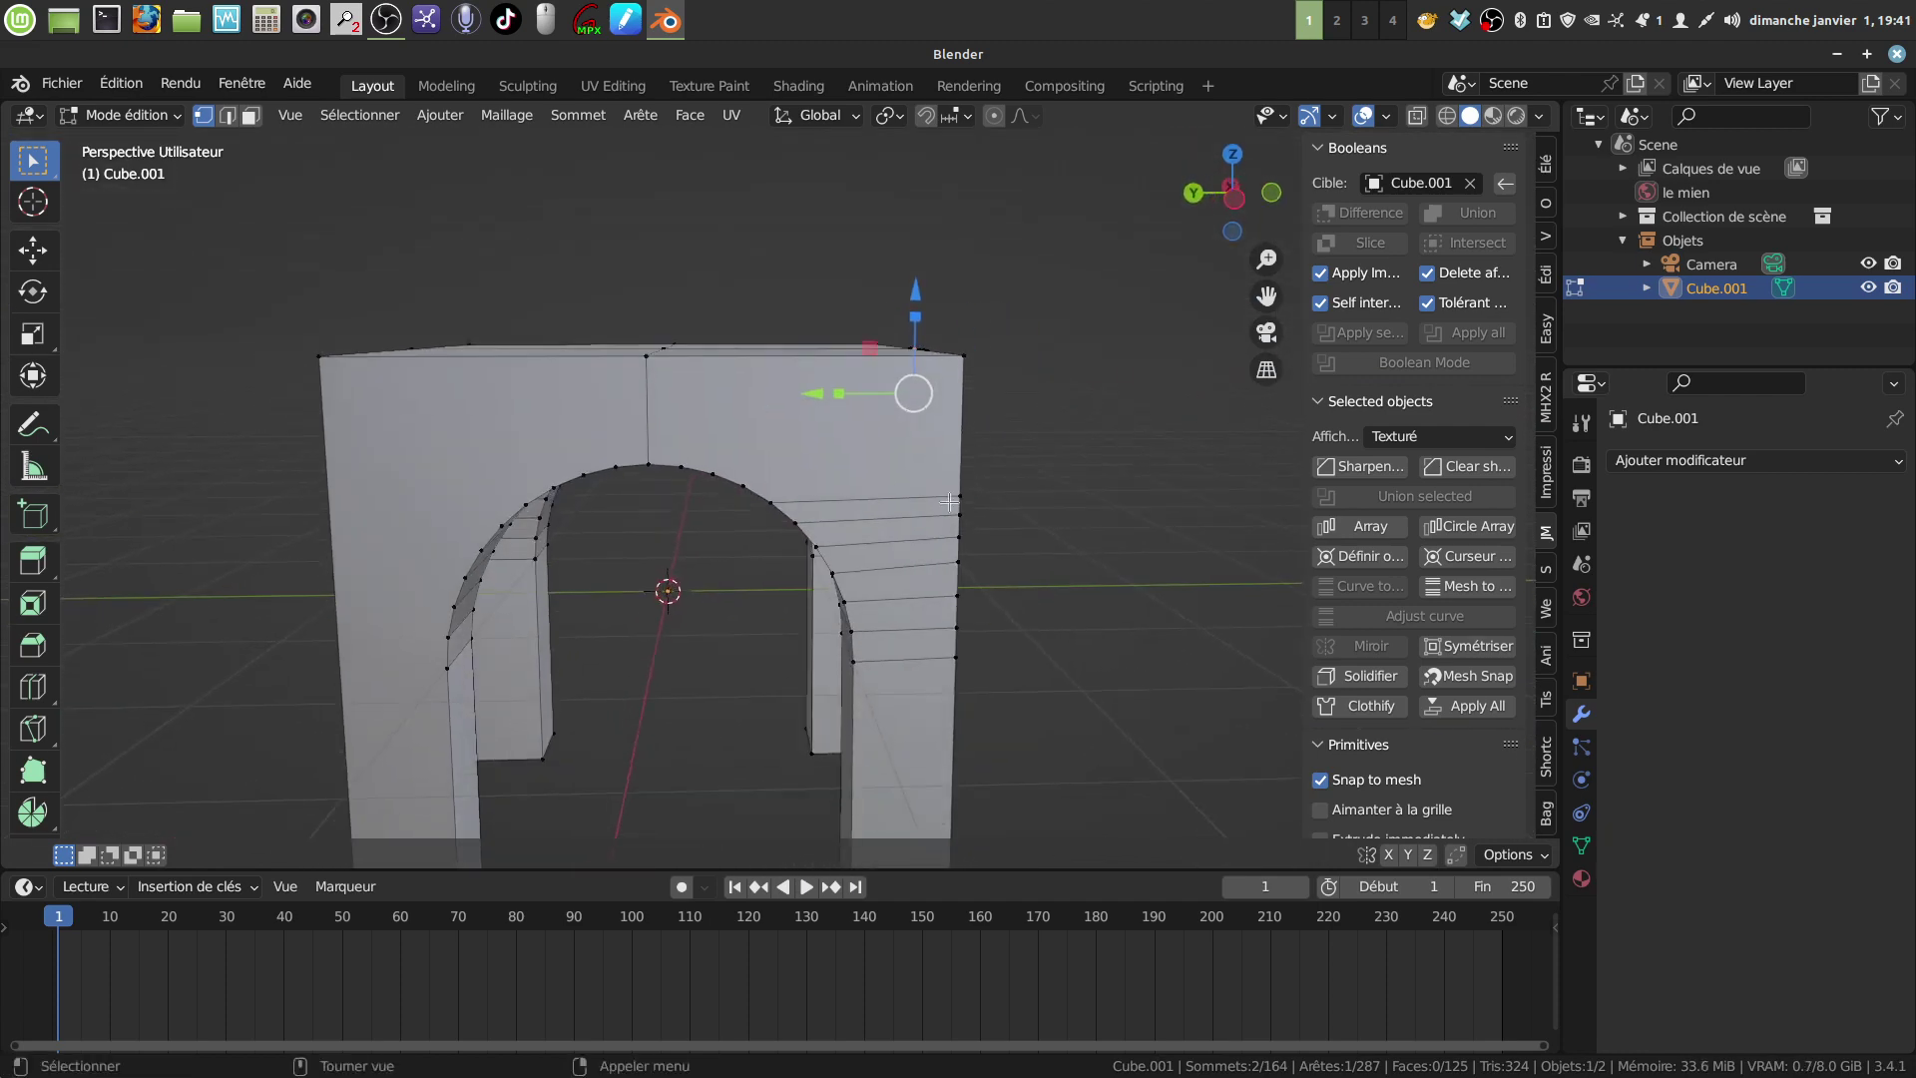
key("KP_3")
key("ctrl+KP_3")
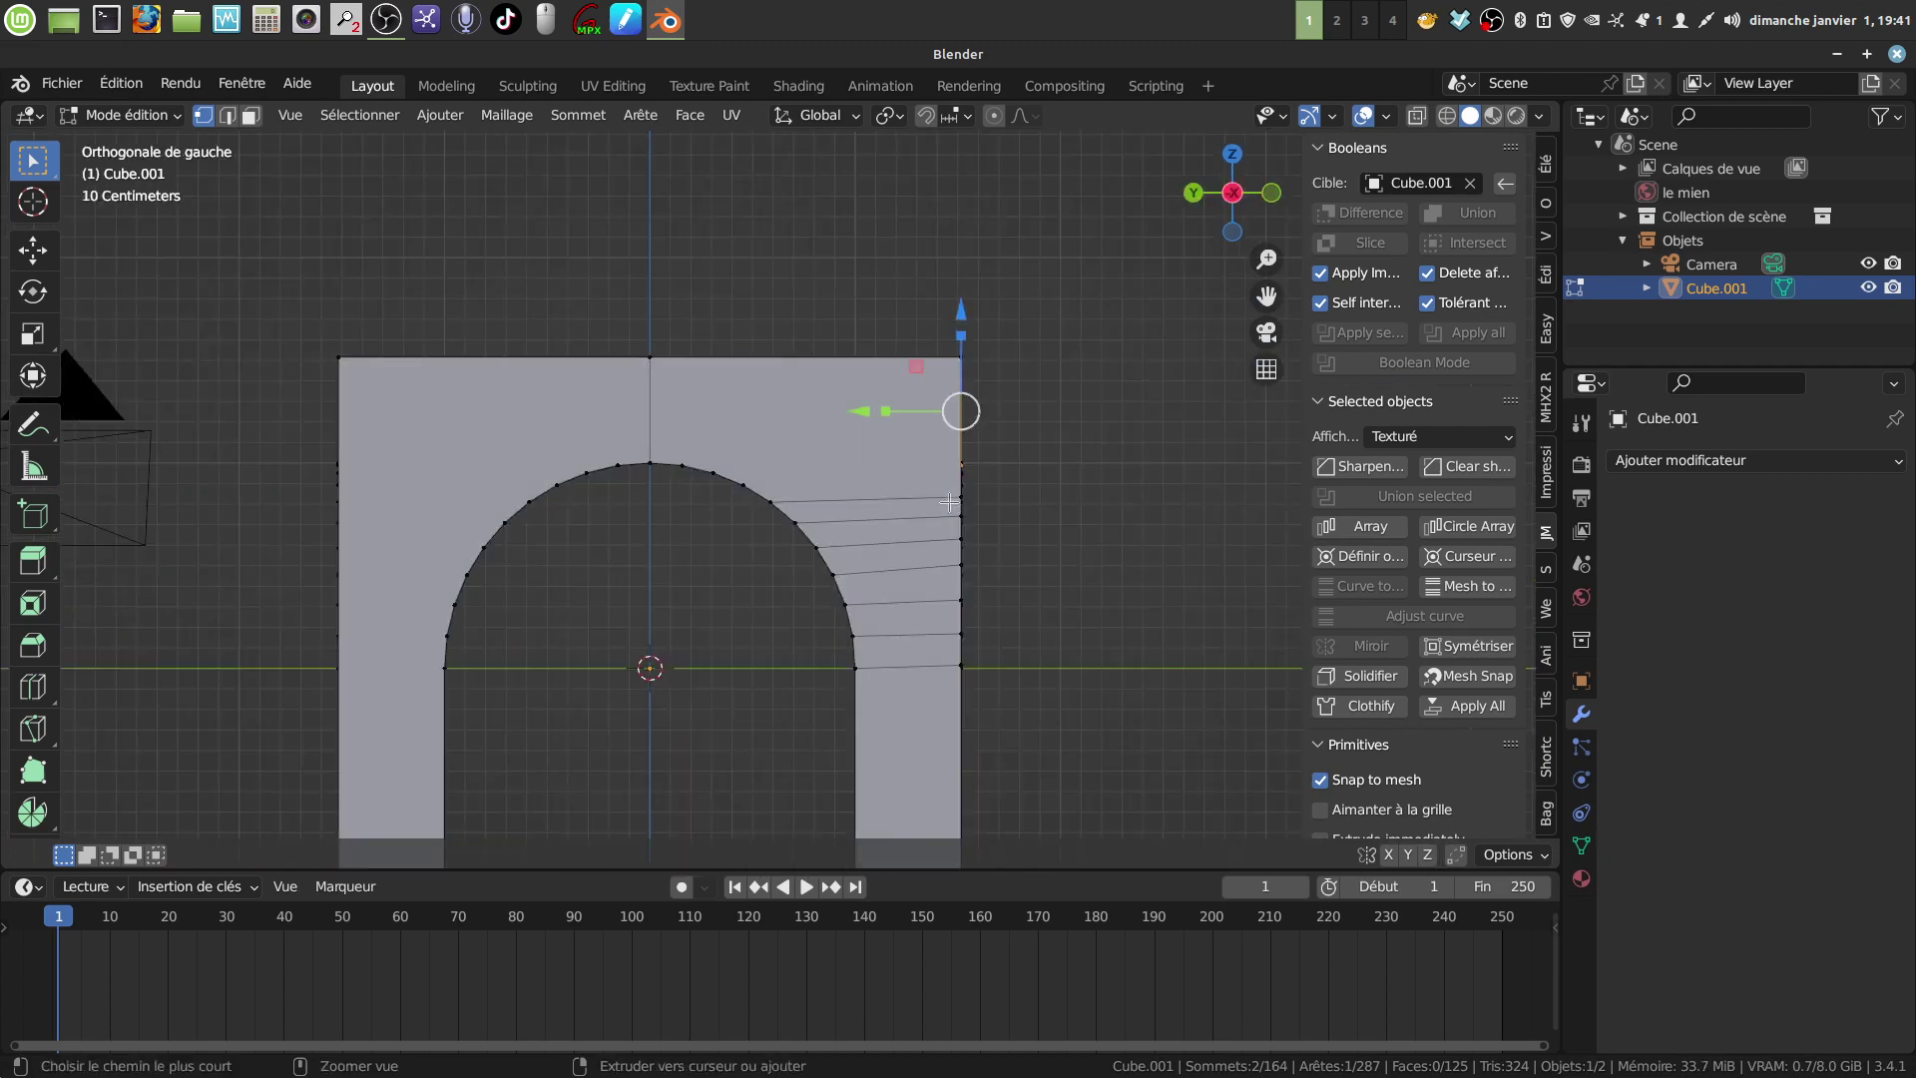
middle_click_drag(949, 501, 993, 504, "shift")
scroll(855, 479, "up", 1)
middle_click_drag(856, 479, 856, 472, "shift")
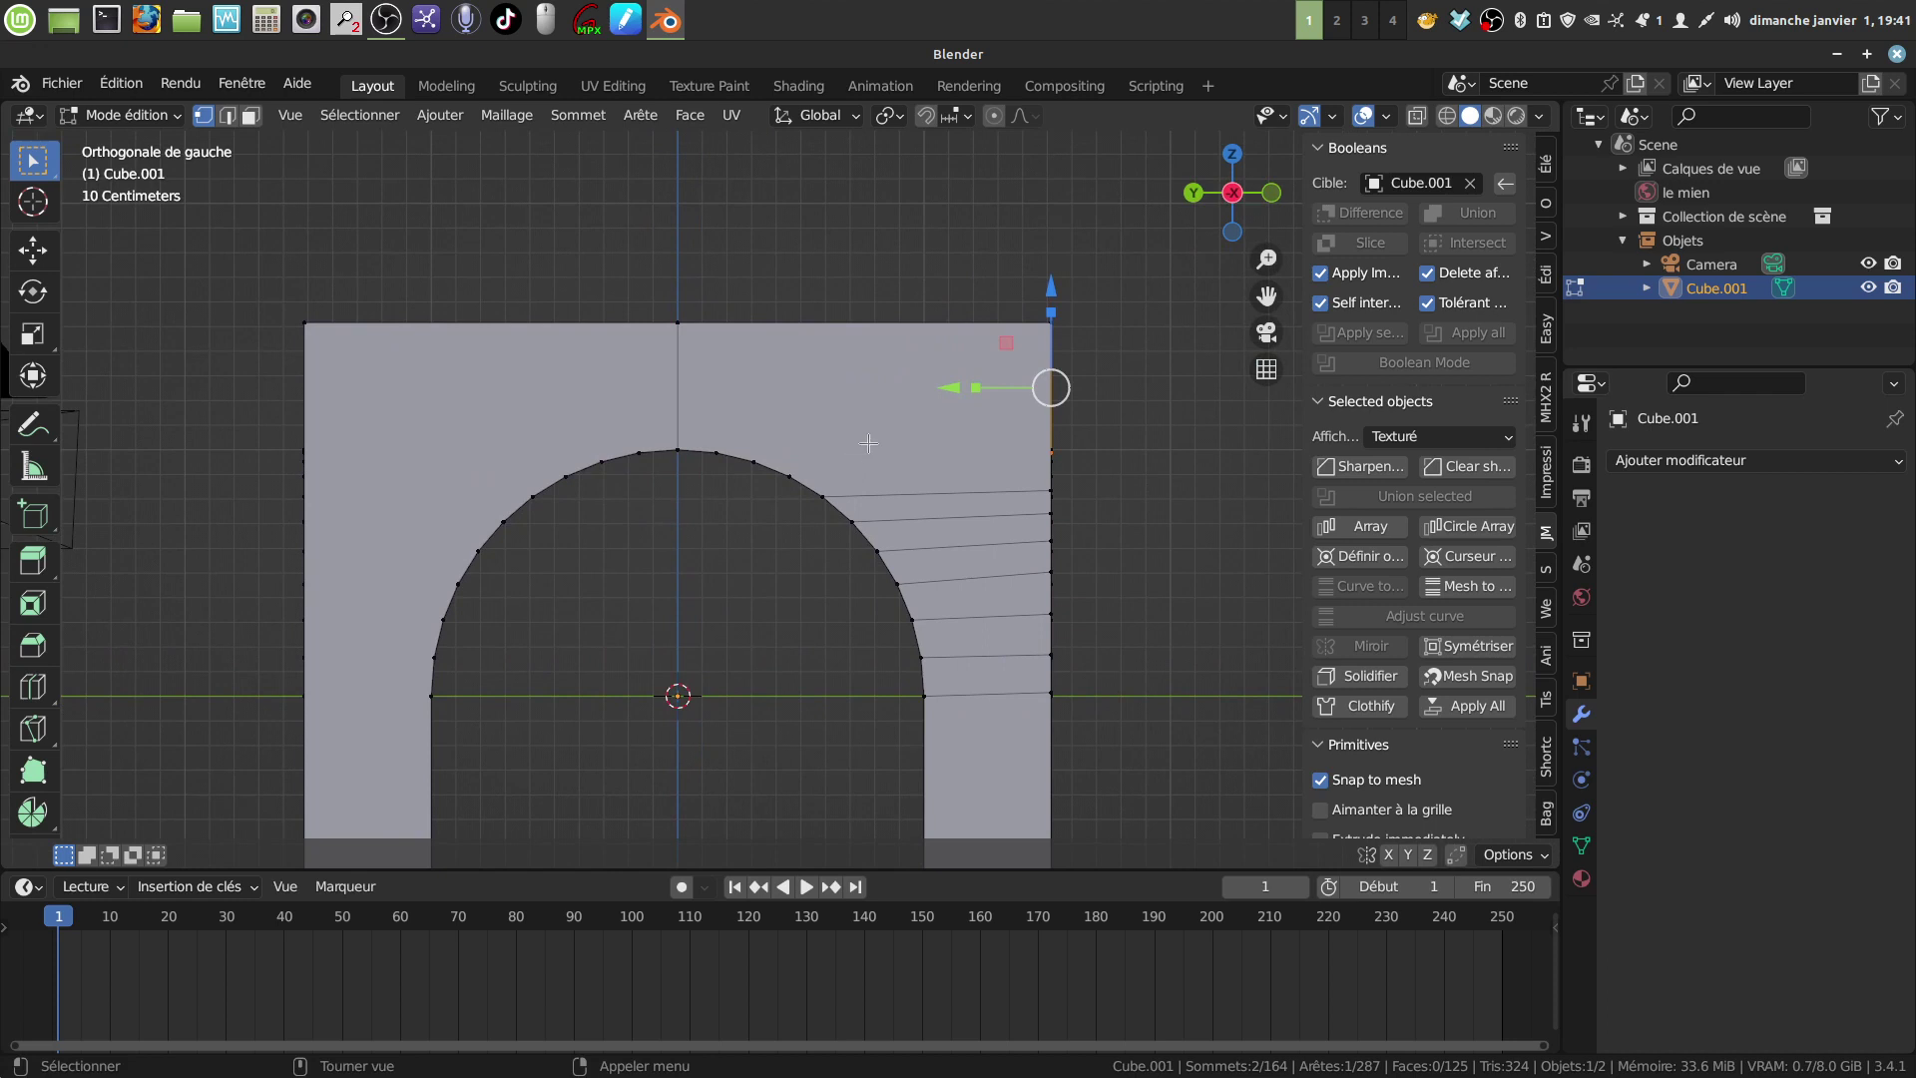
left_click(978, 509)
key("k")
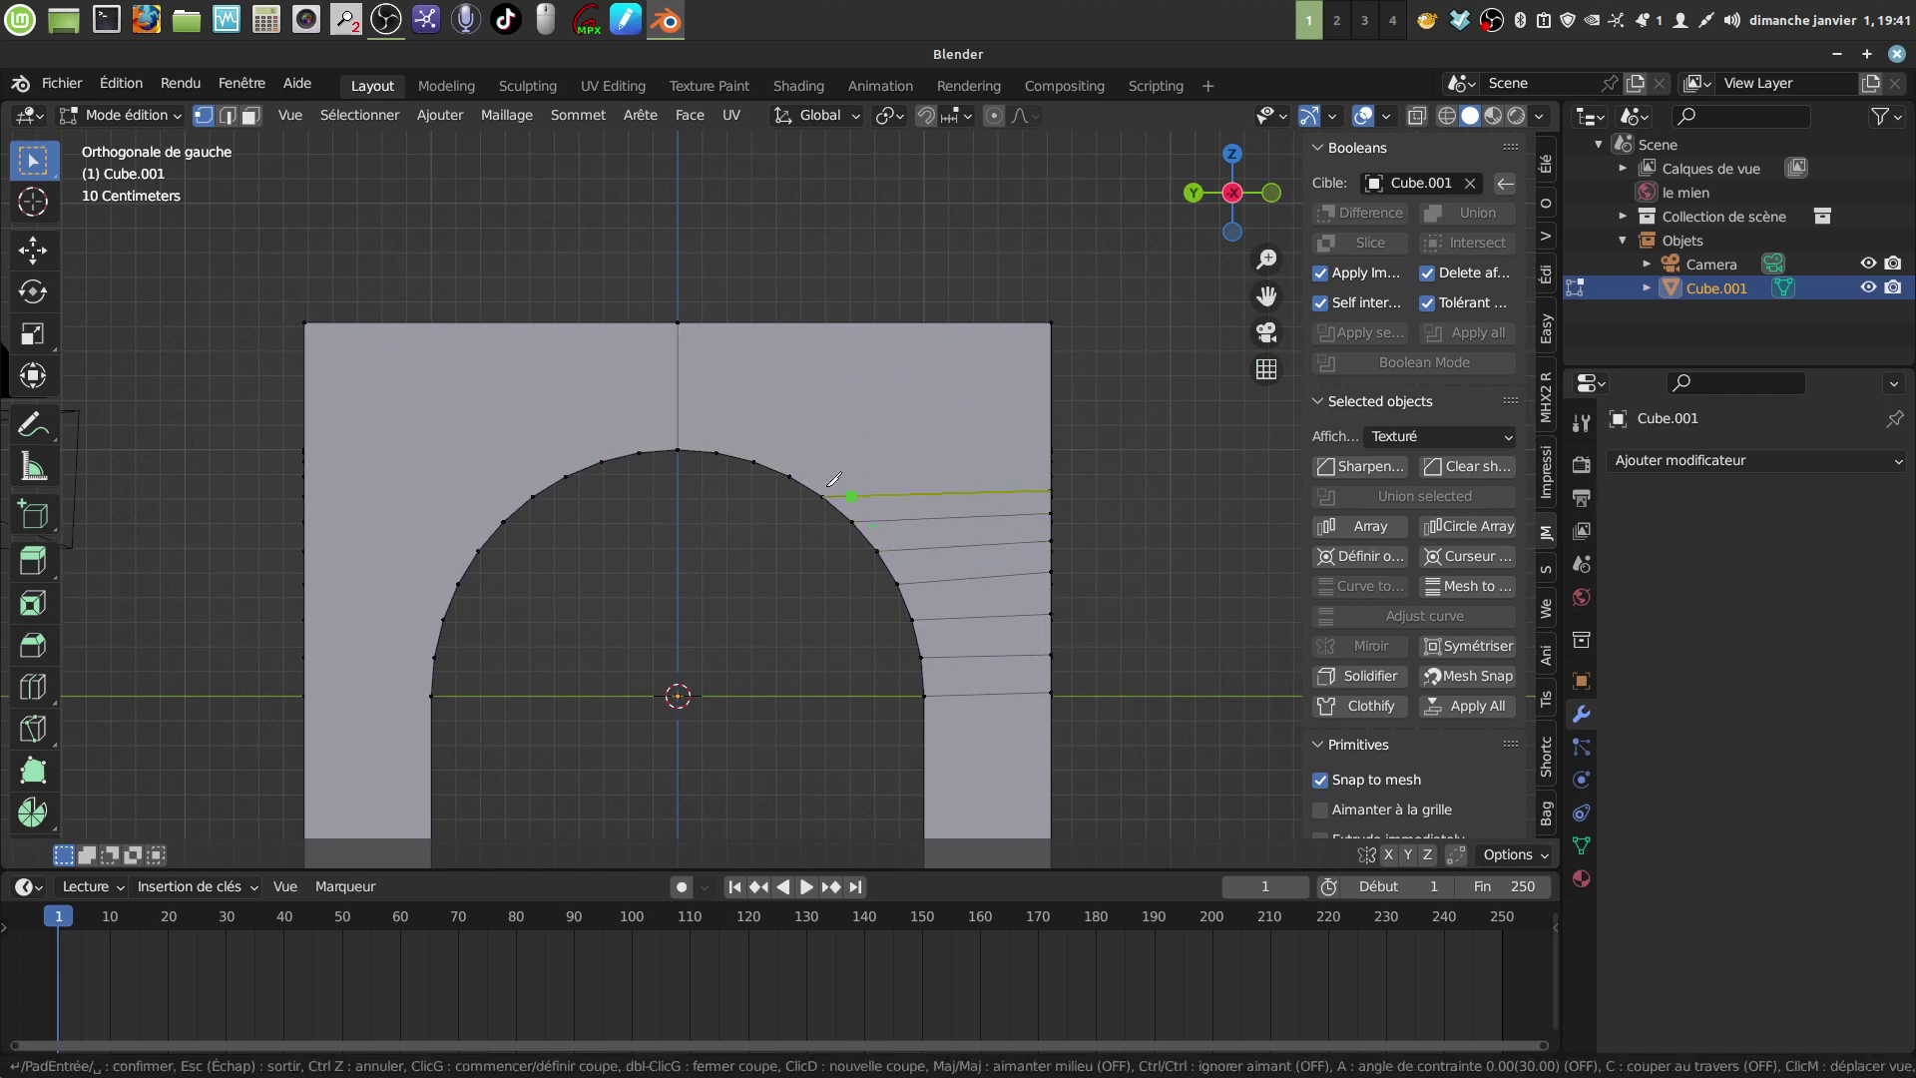
left_click(823, 495)
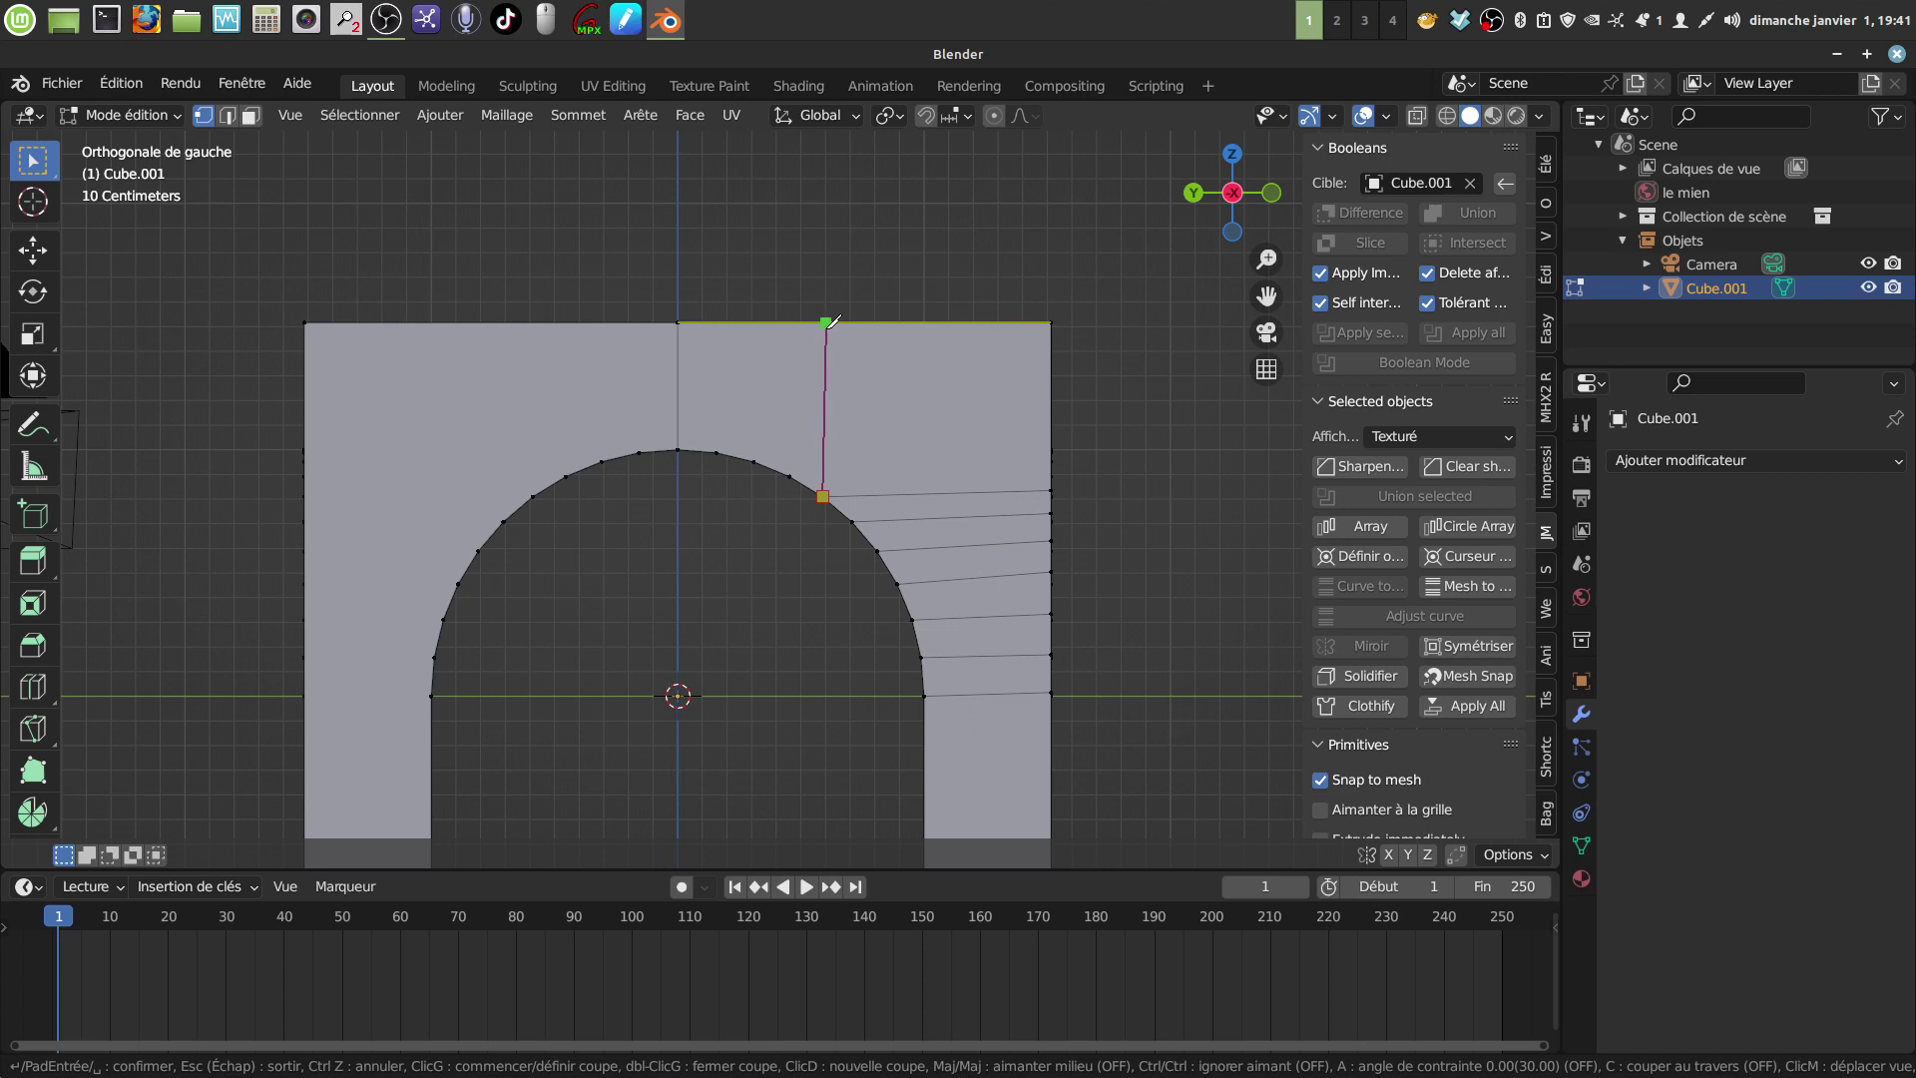
left_click(826, 321)
key("Return")
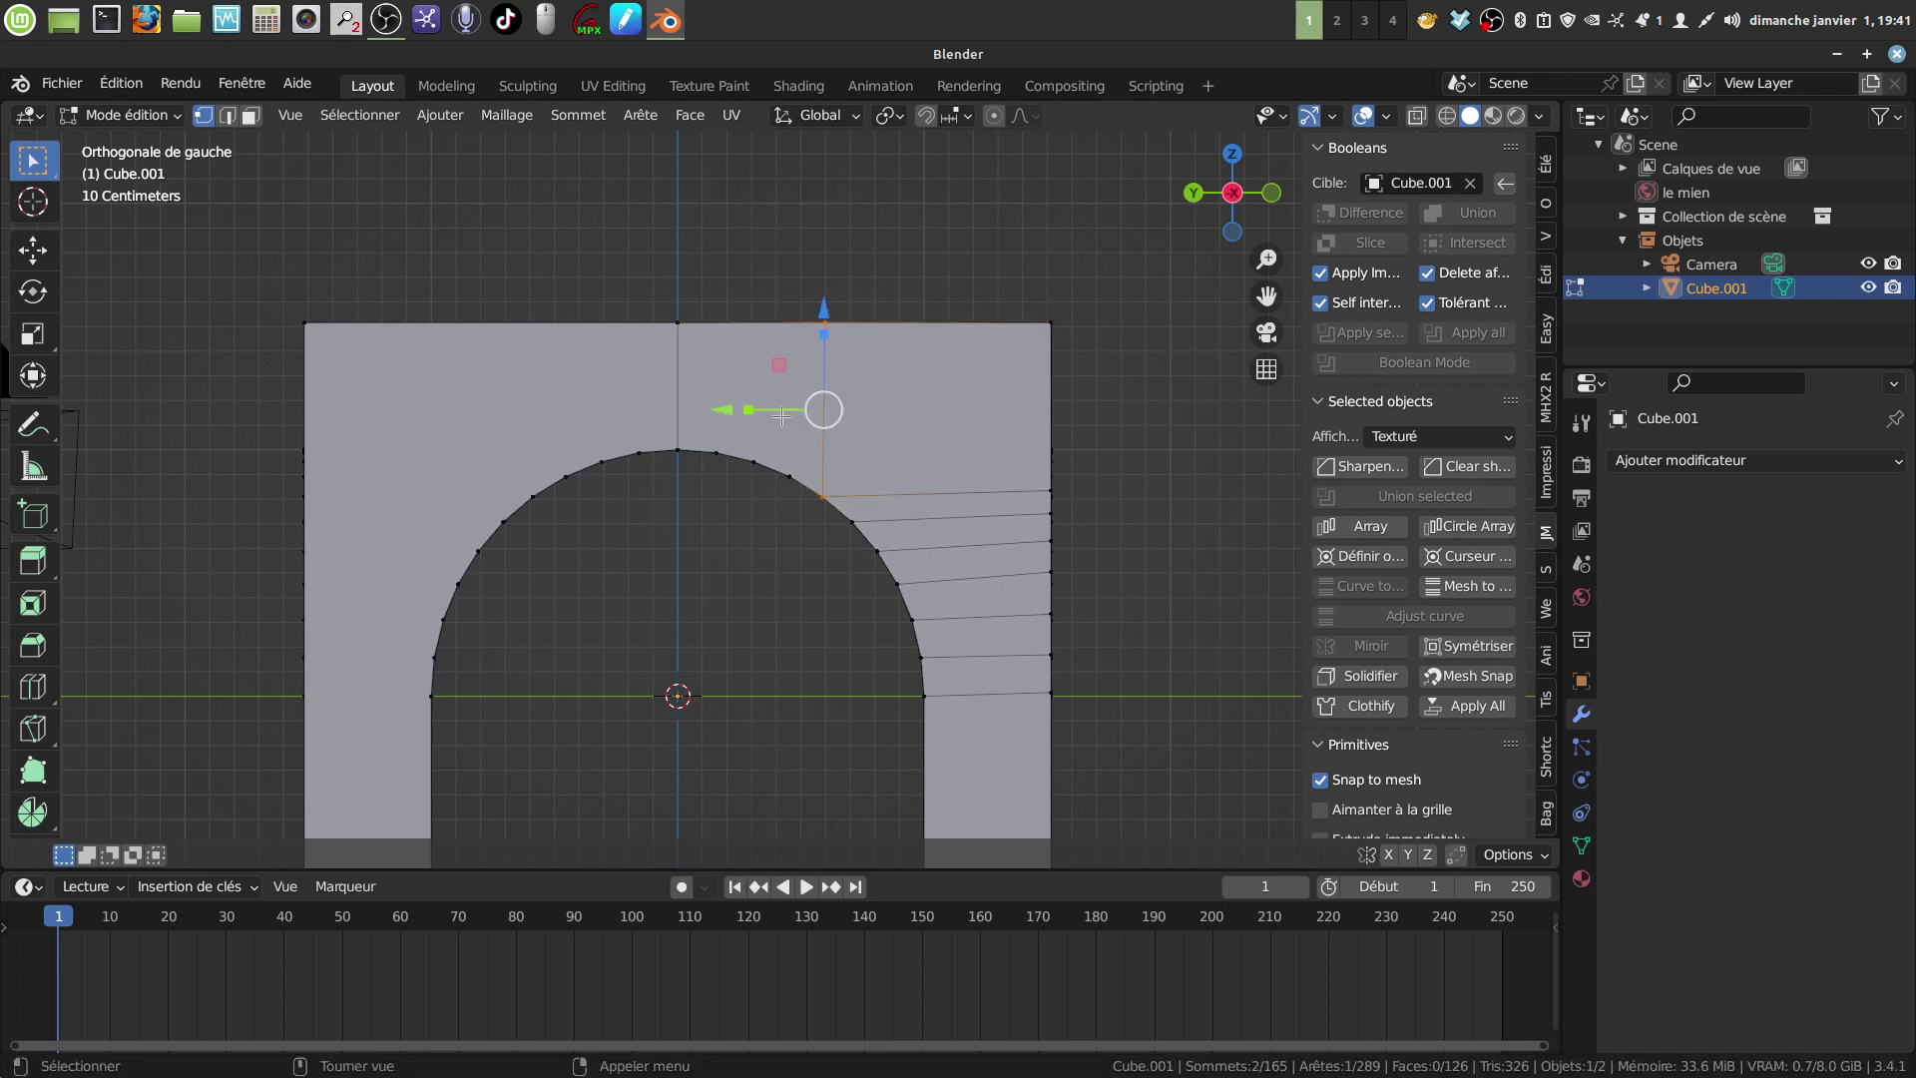
Step: Knife-cut from the third arch vertex right of the left-side apex straight up to the top edge, then deselect everything
left_click(793, 411)
key("k")
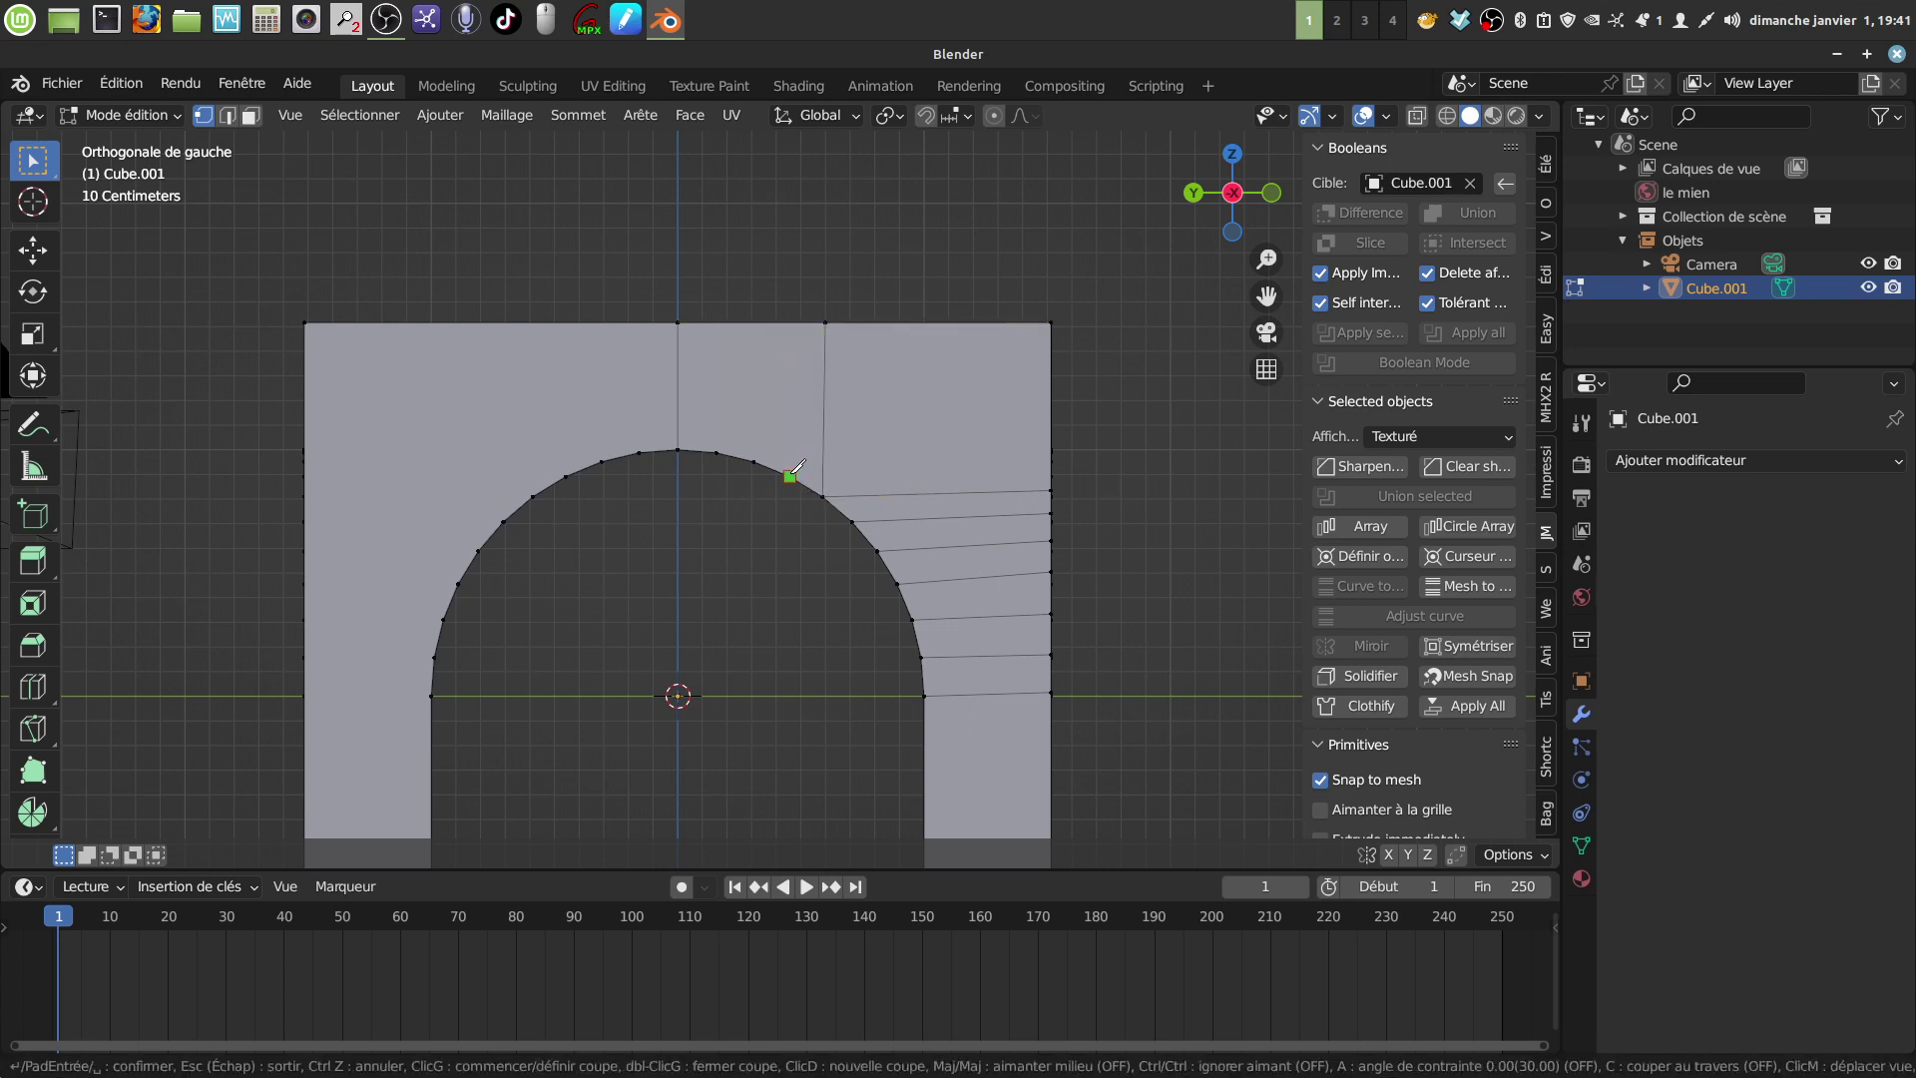
left_click(789, 476)
left_click(789, 323)
key("Return")
left_click(812, 427)
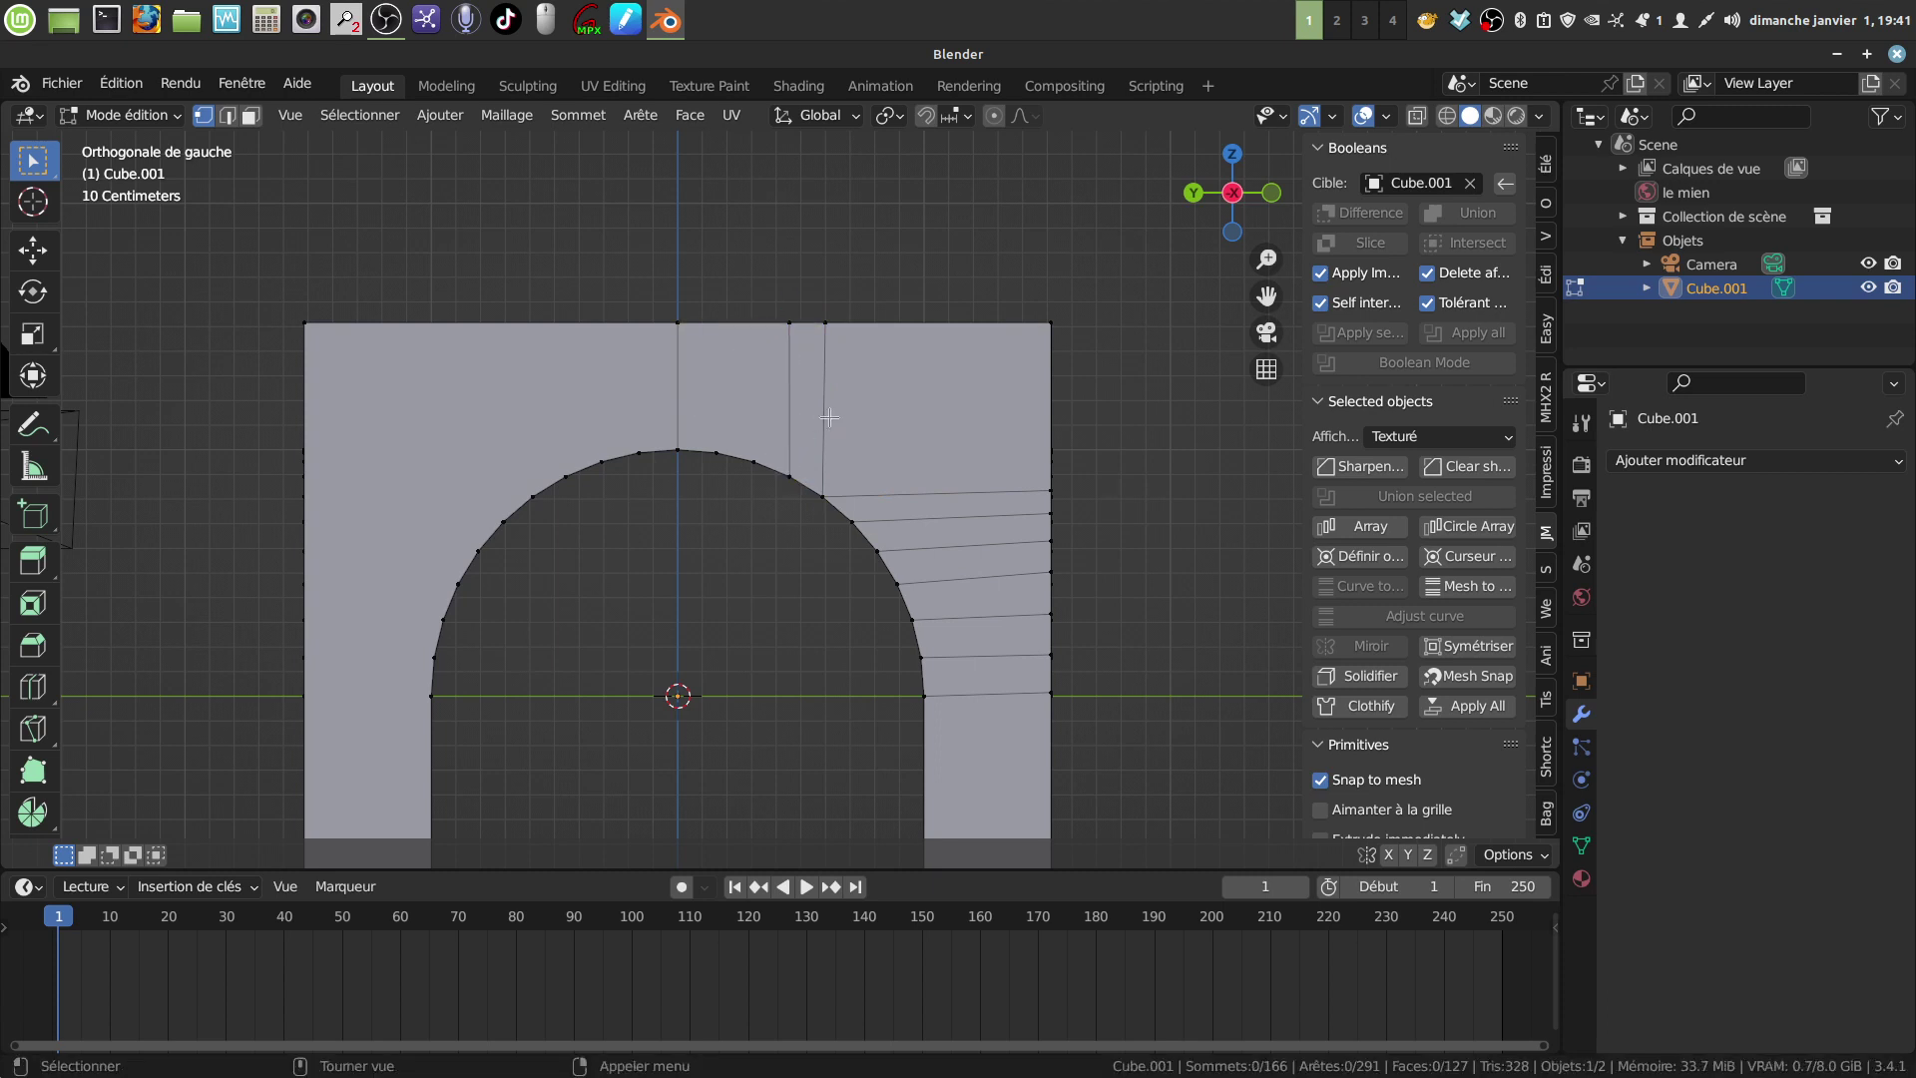
Step: Knife-cut from the second and first arch vertices right of the left-side apex straight up to the top edge
key("k")
left_click(754, 460)
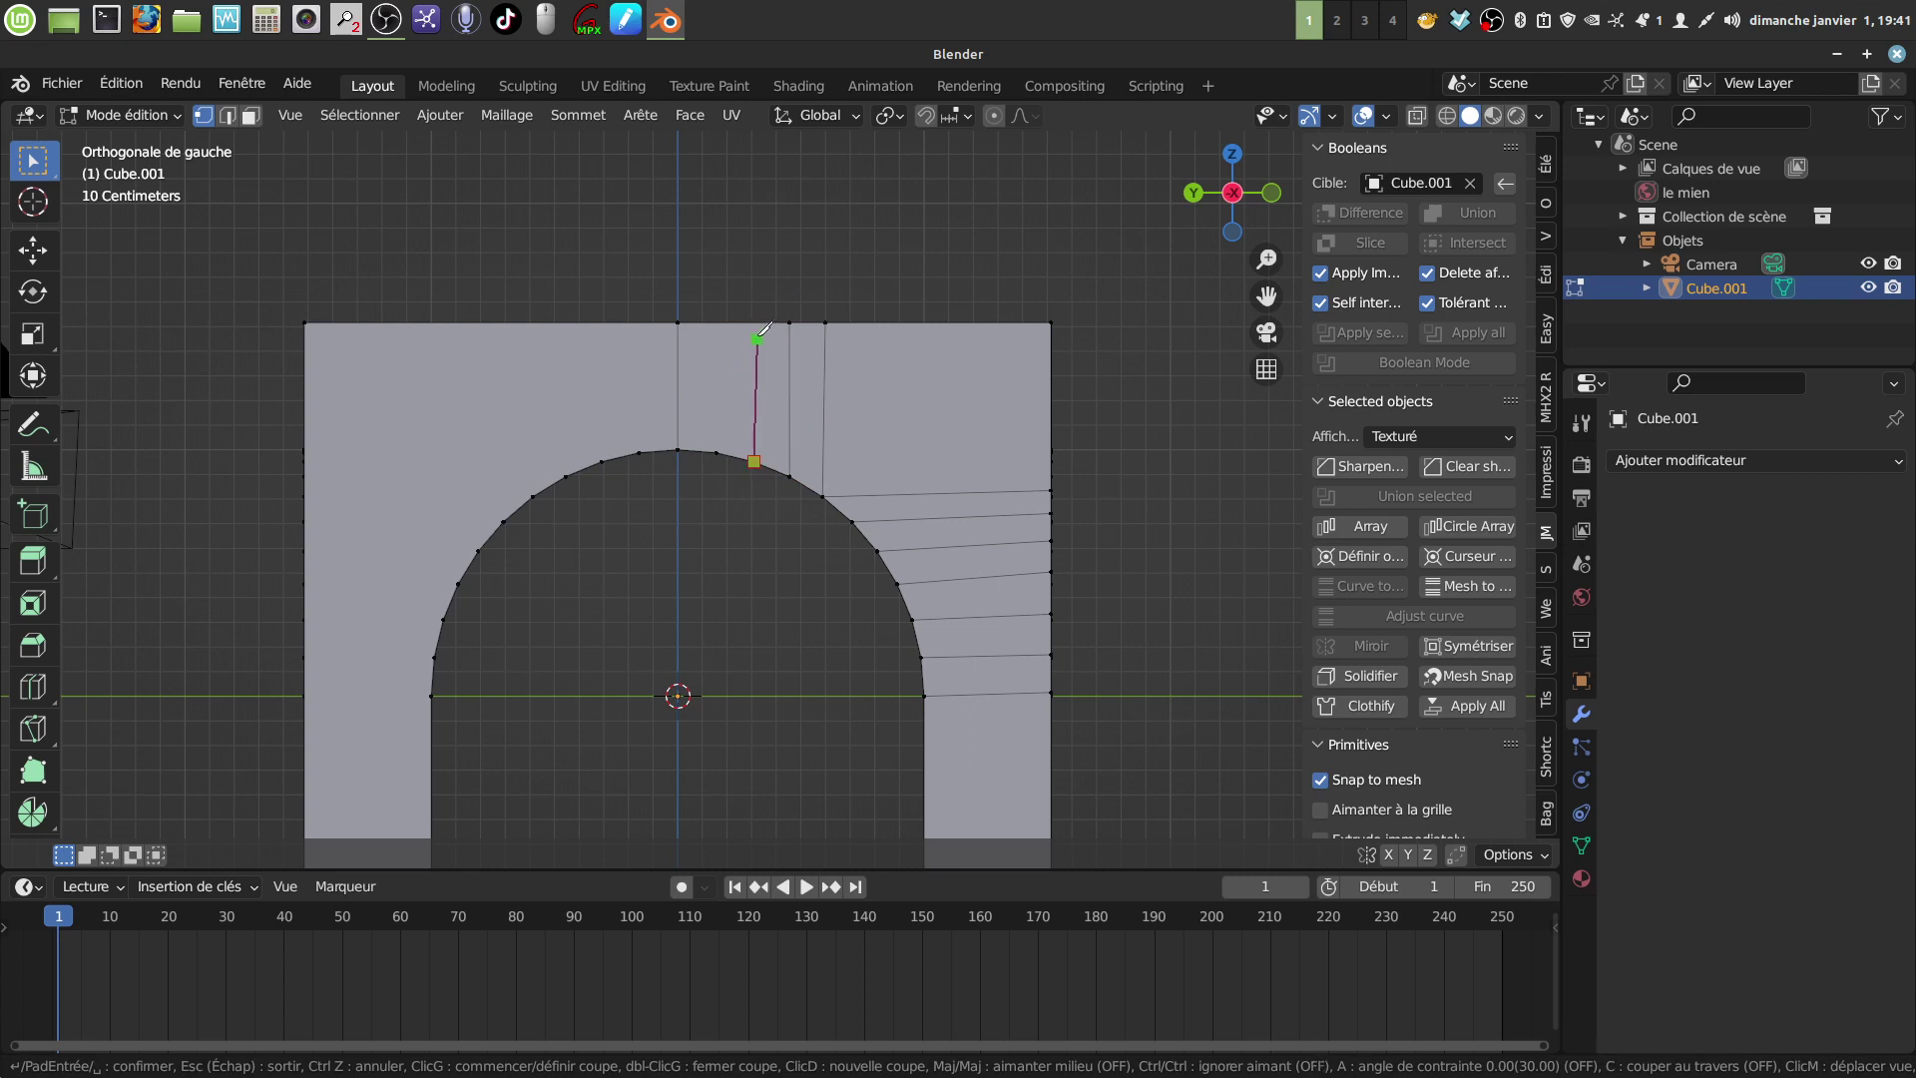
left_click(756, 322)
key("Return")
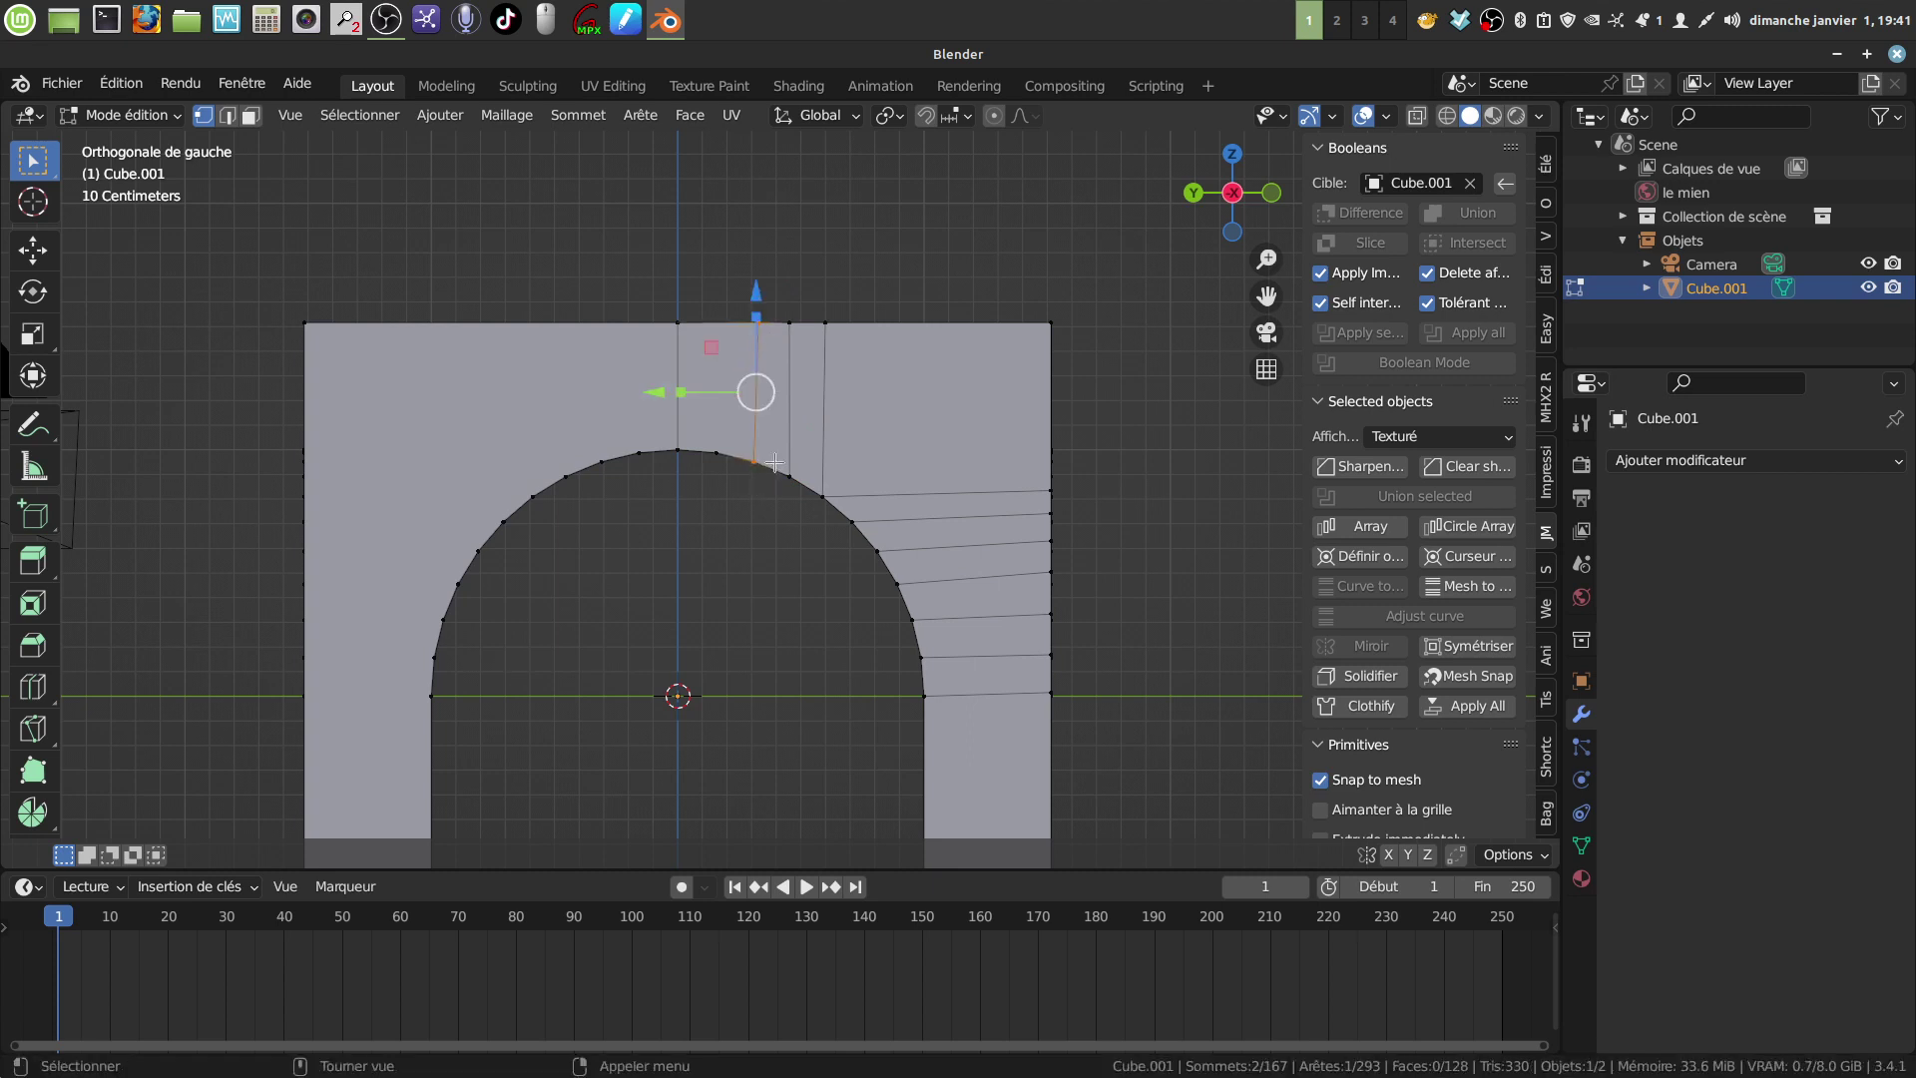
key("alt+a")
key("k")
left_click(715, 452)
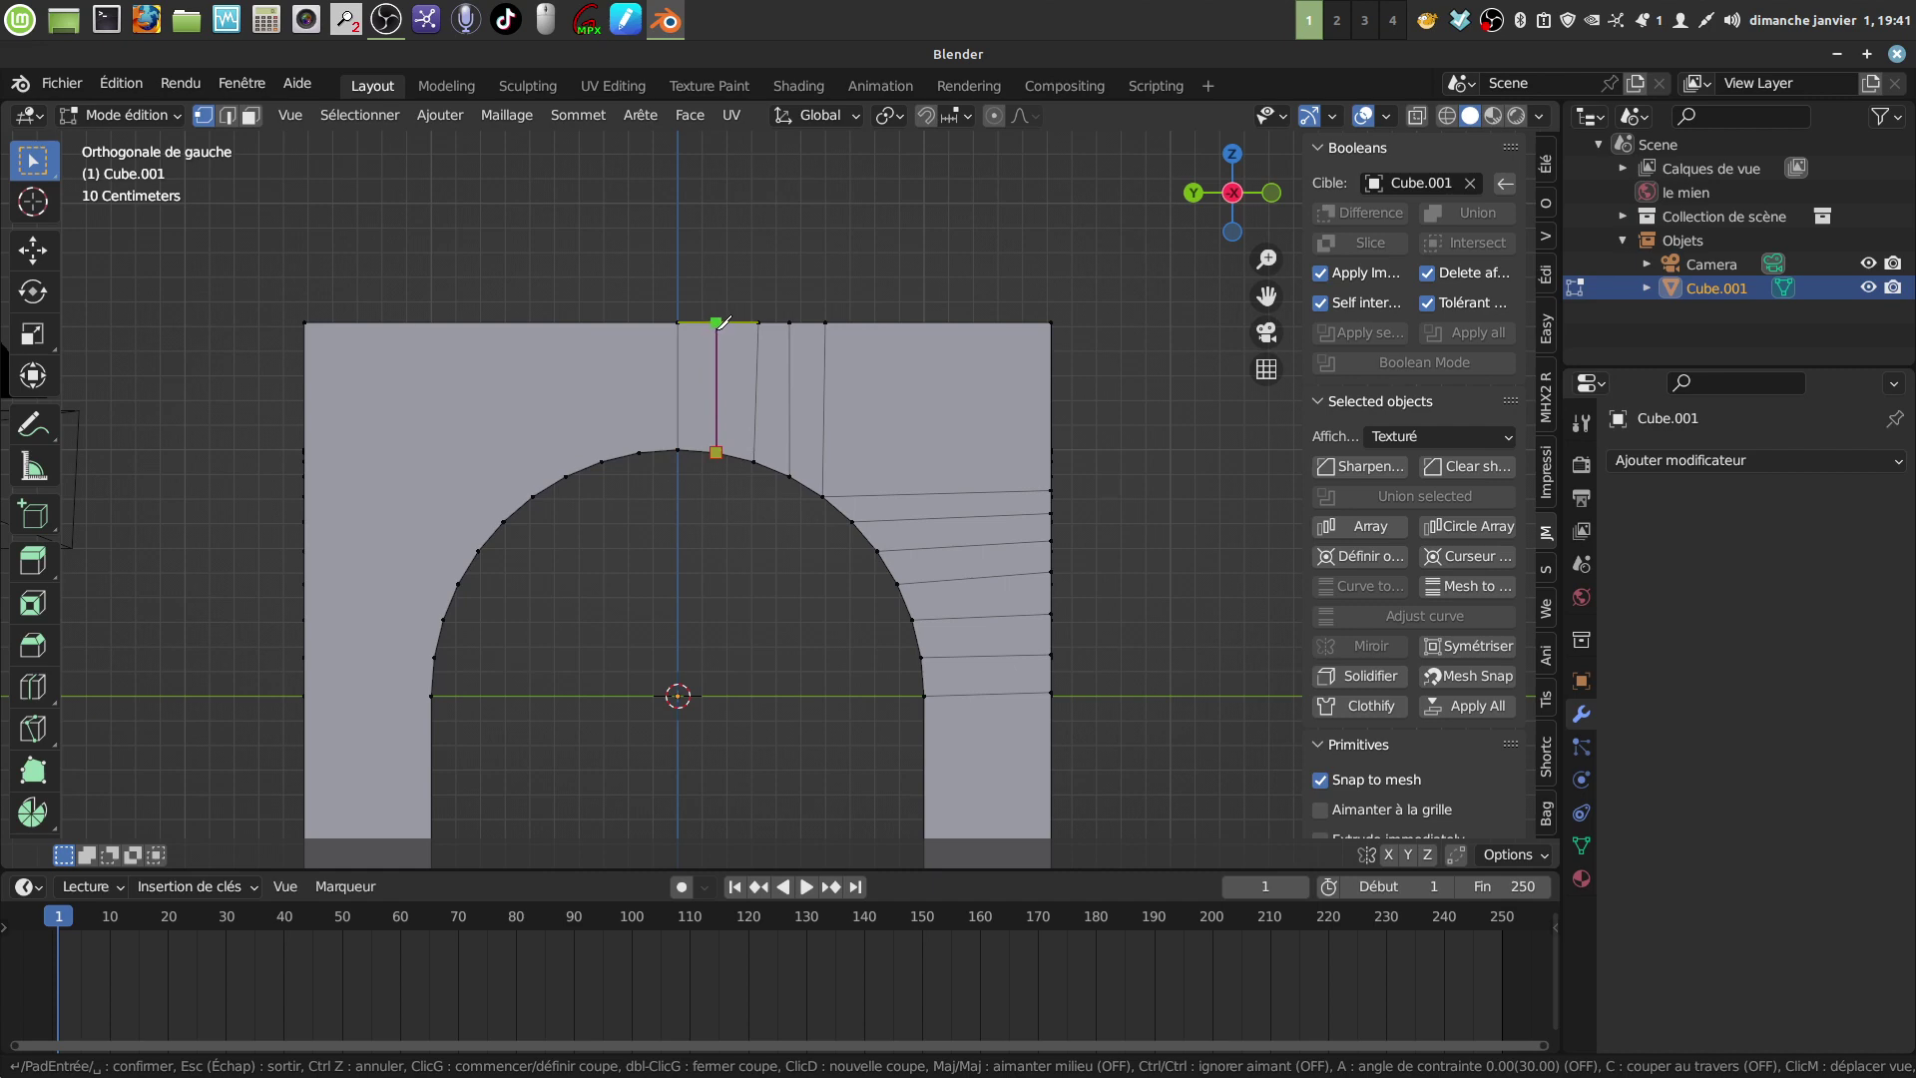
left_click(718, 322)
key("Return")
Step: In top orthographic view, knife-cut from the left edge's fourth vertex below the X centre line straight across to the Y centre line, then deselect
middle_click_drag(798, 349, 781, 587)
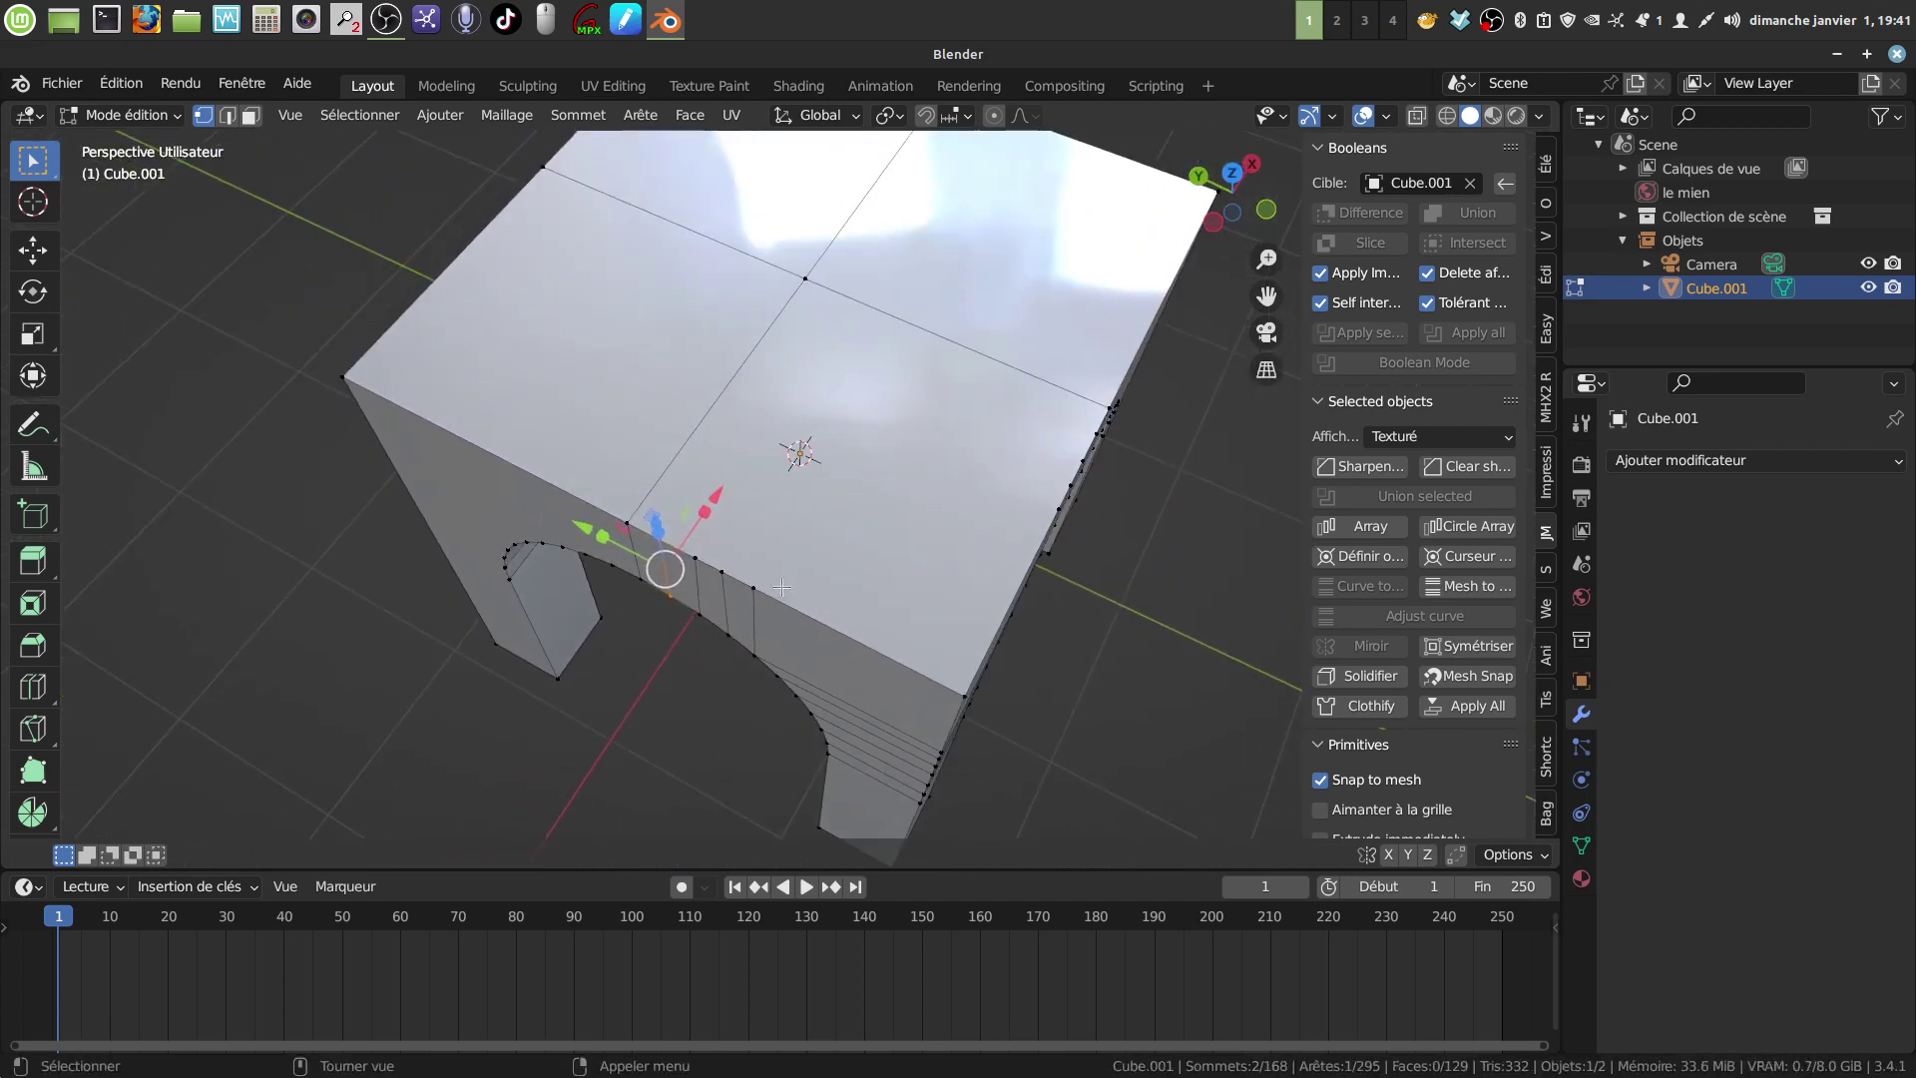
key("KP_7")
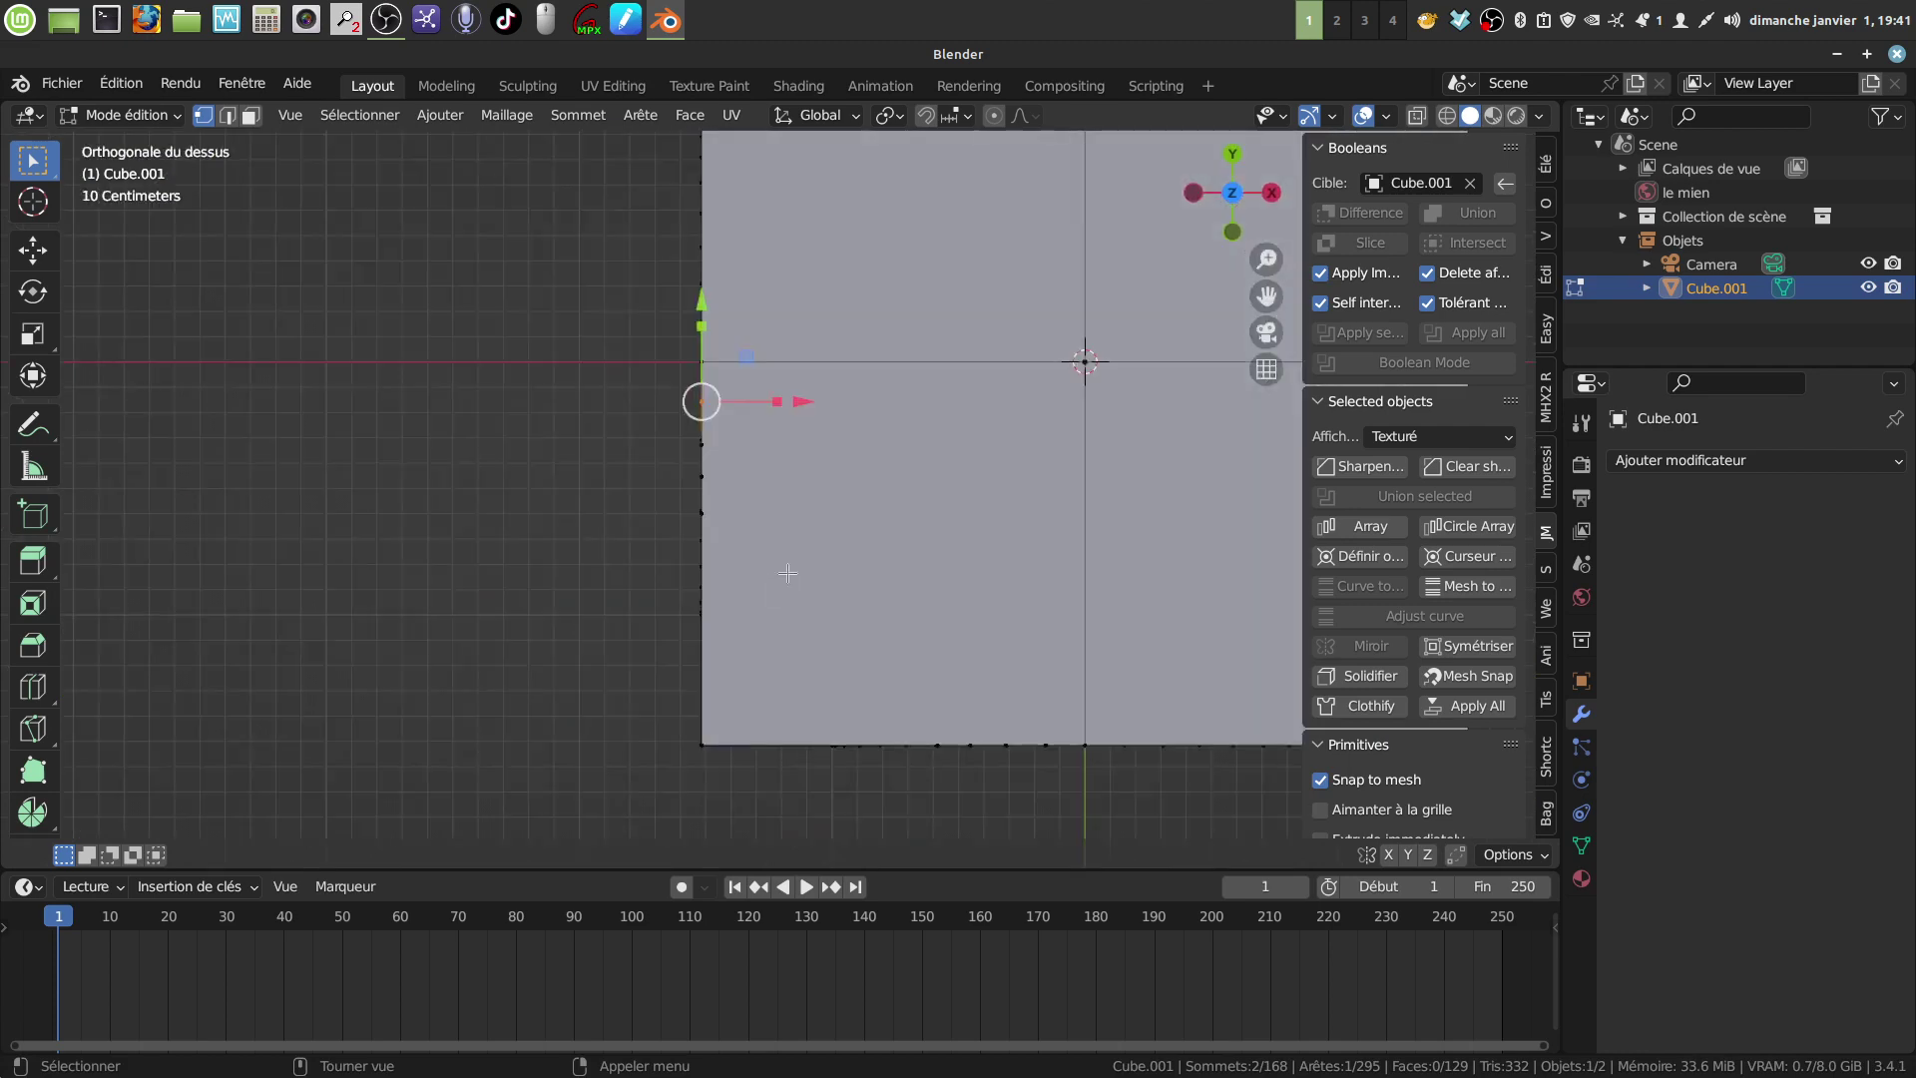
scroll(788, 539, "up", 1)
scroll(791, 535, "down", 2)
middle_click_drag(824, 589, 778, 616, "shift")
left_click(739, 584)
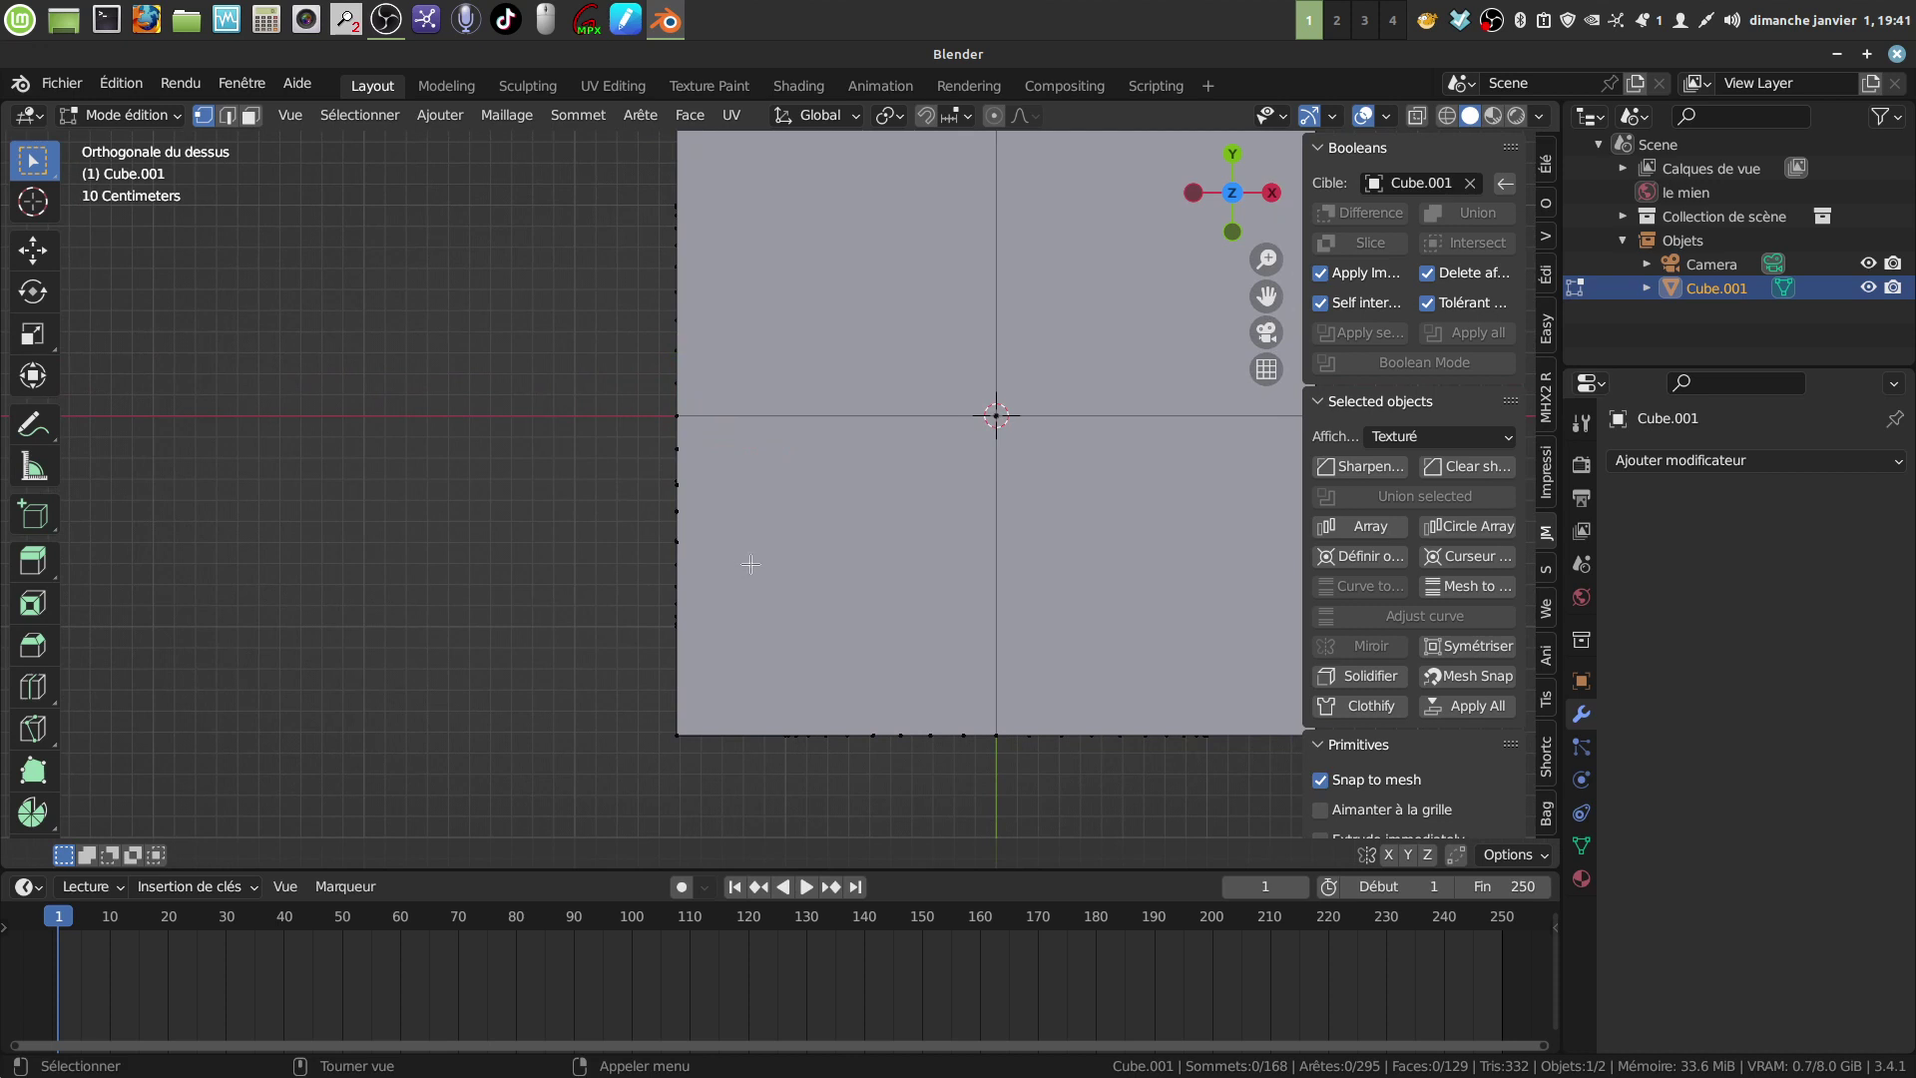
key("k")
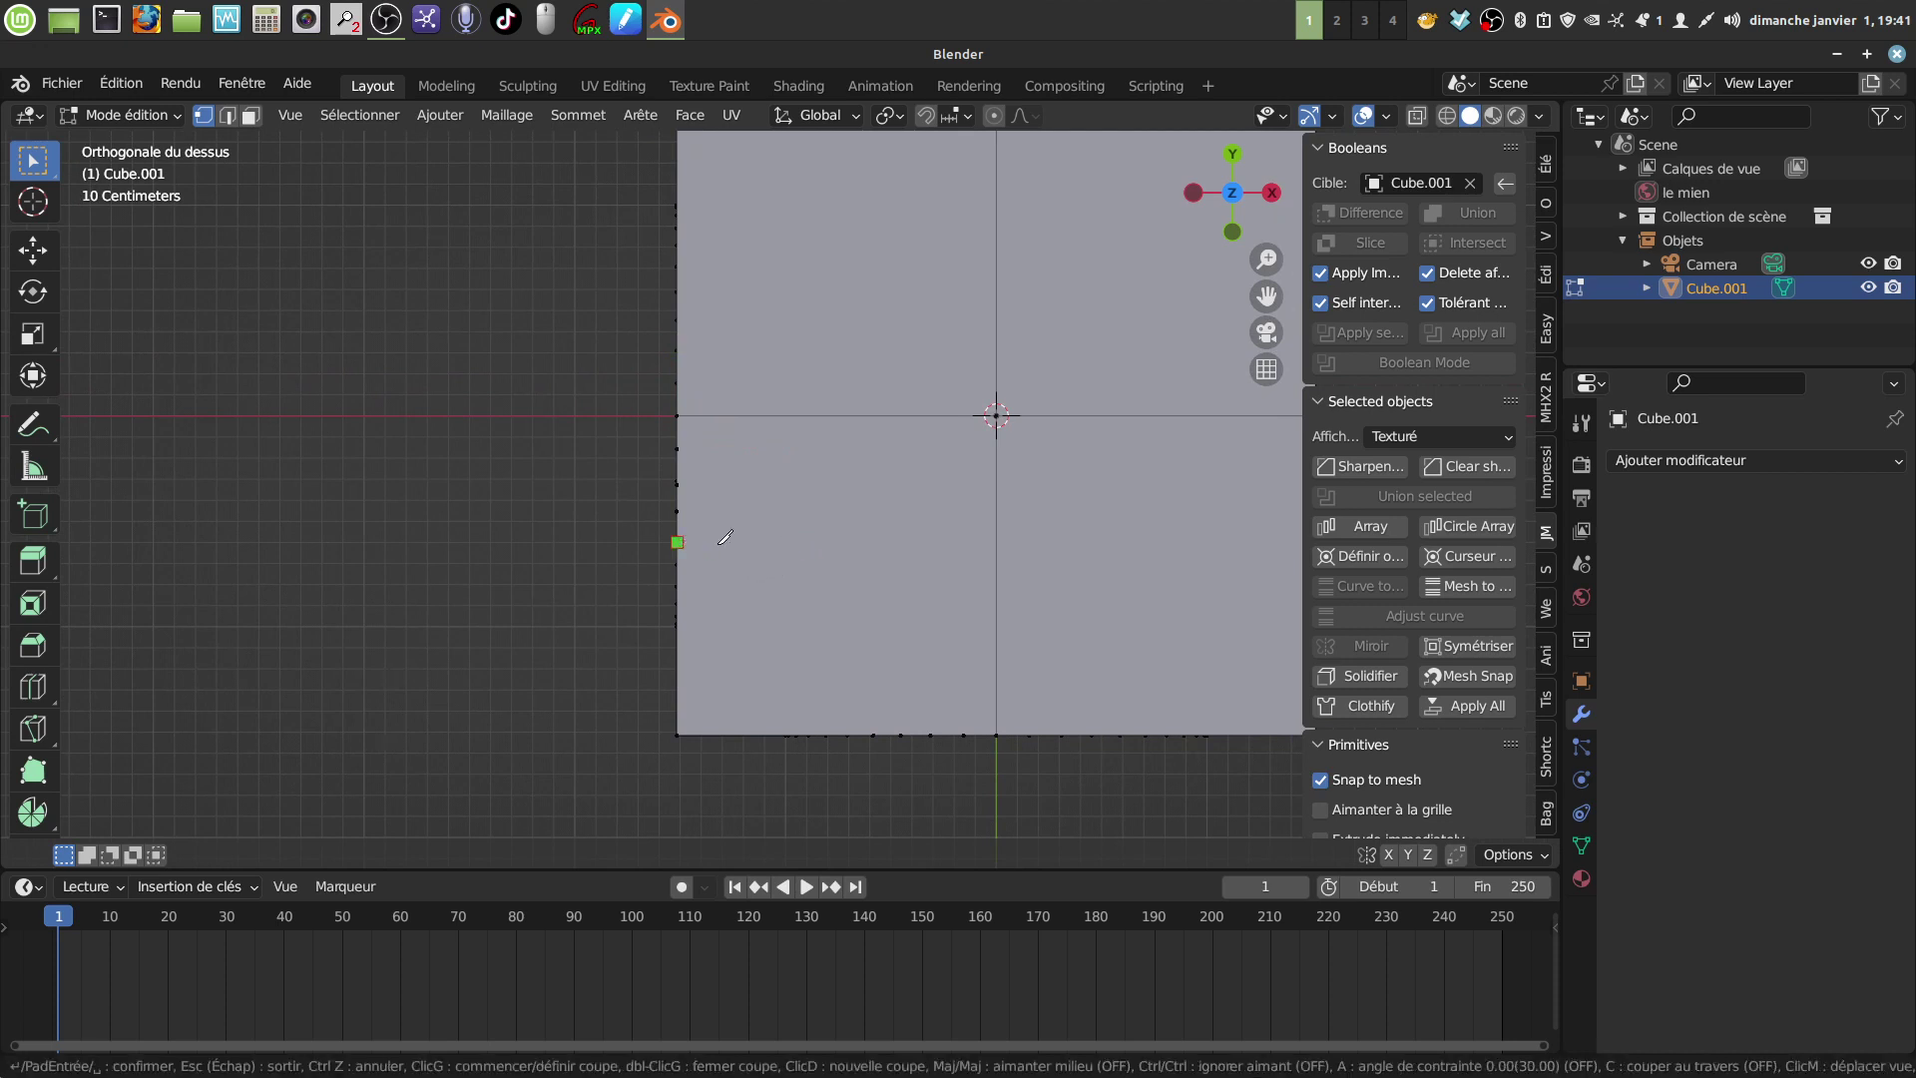
left_click(720, 542)
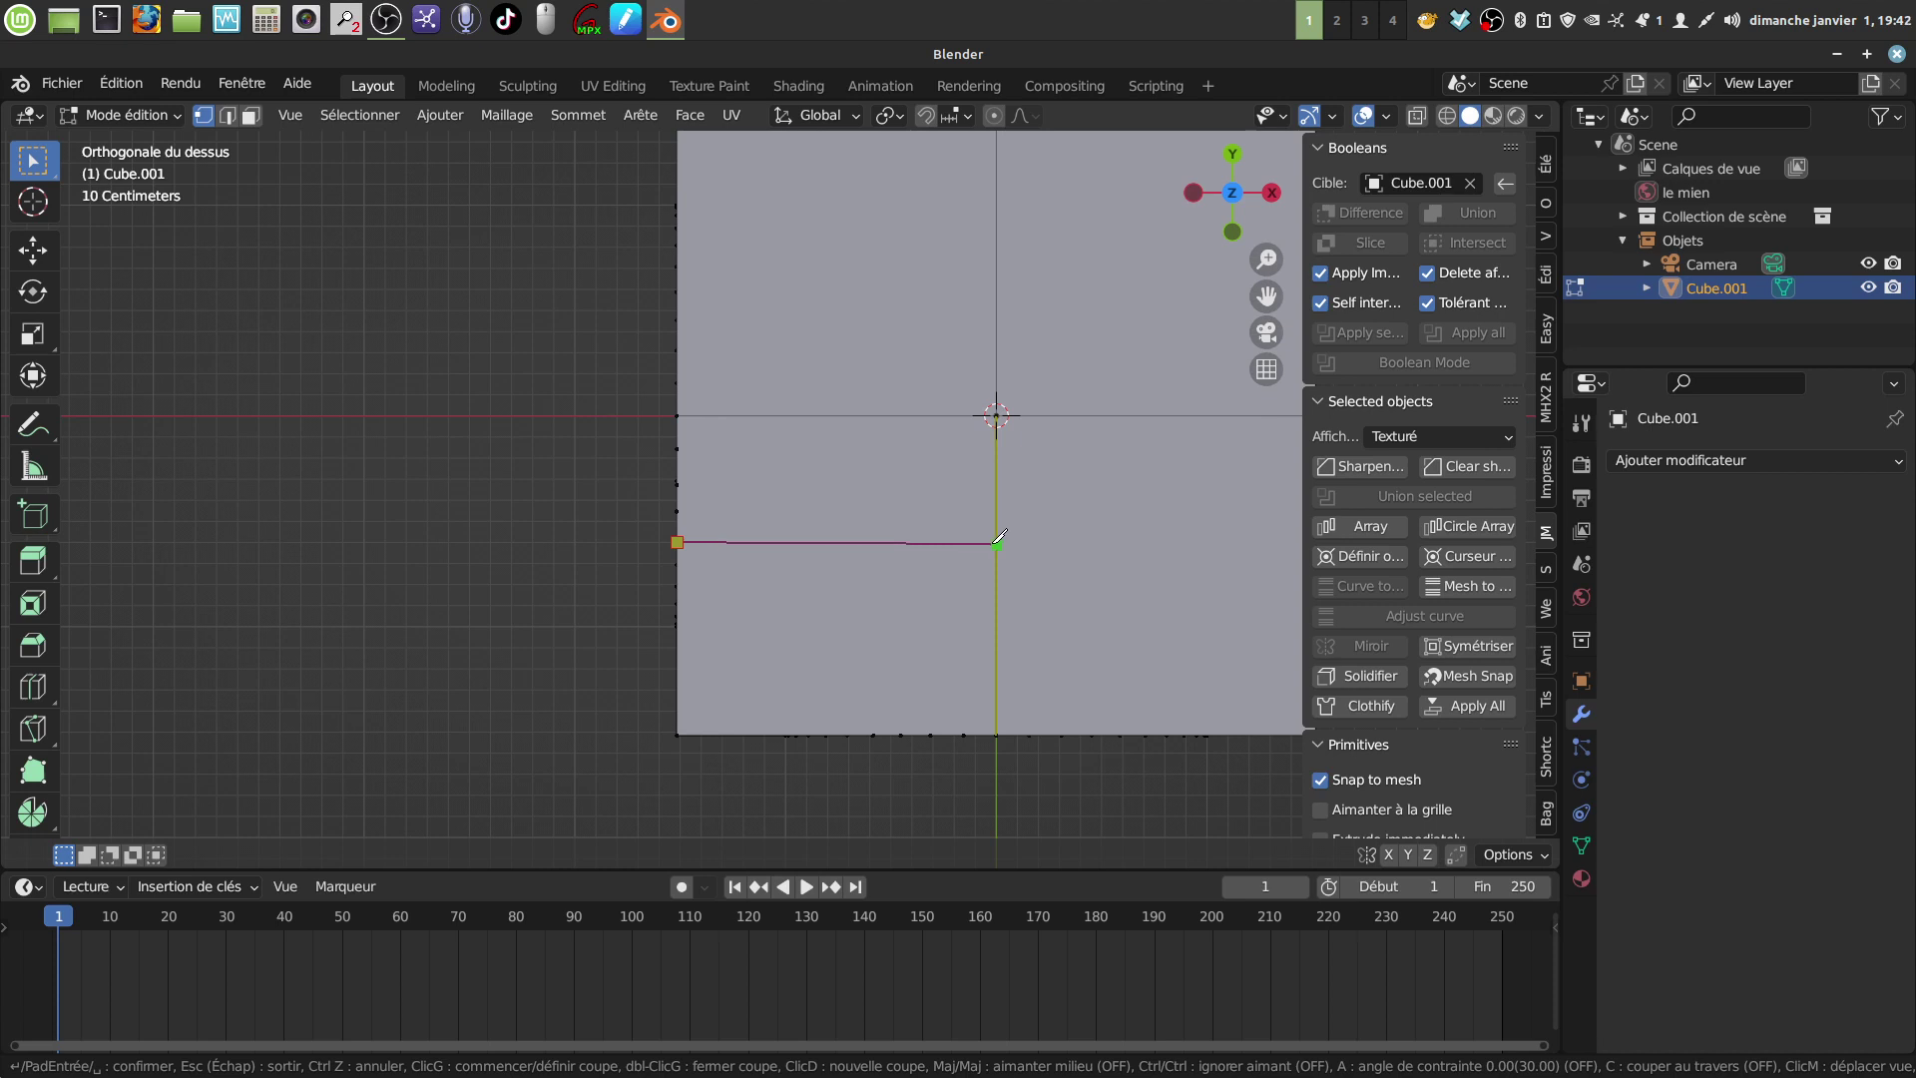
left_click(997, 542)
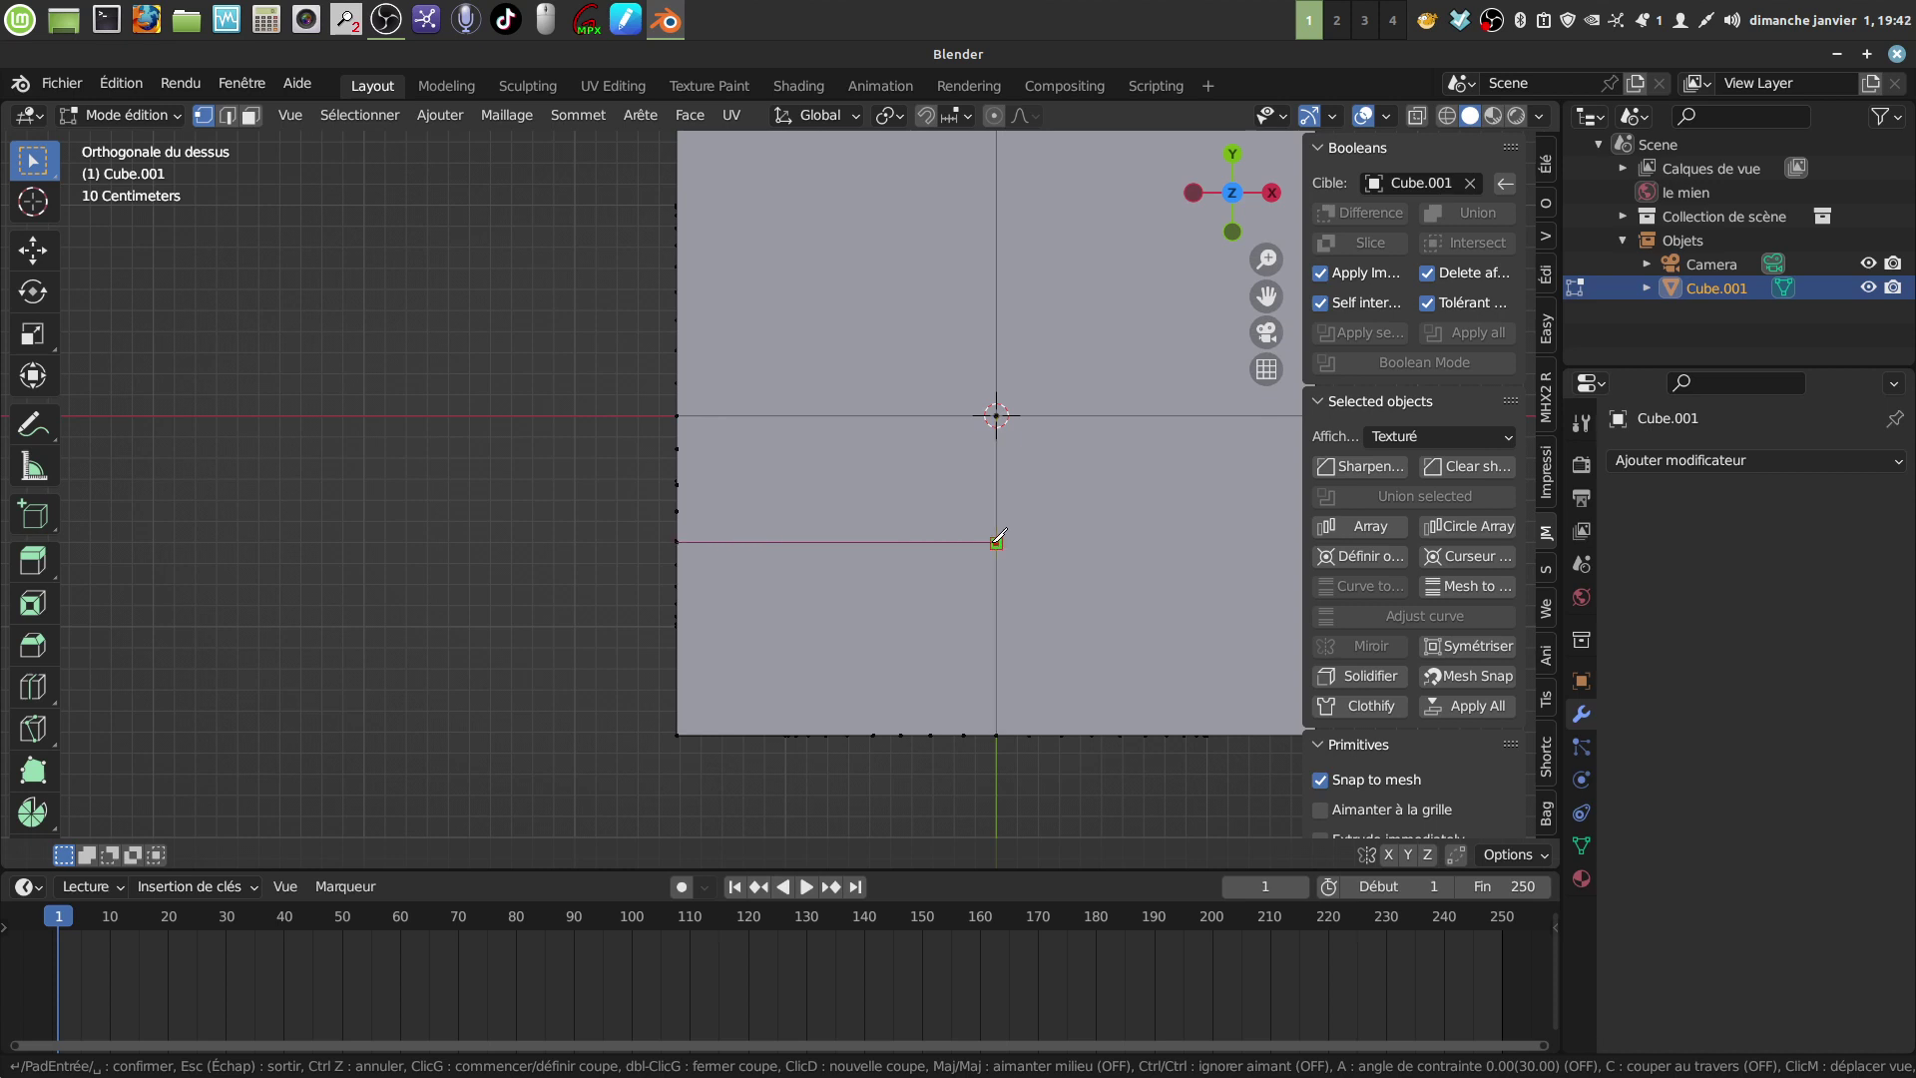
key("Return")
left_click(770, 478)
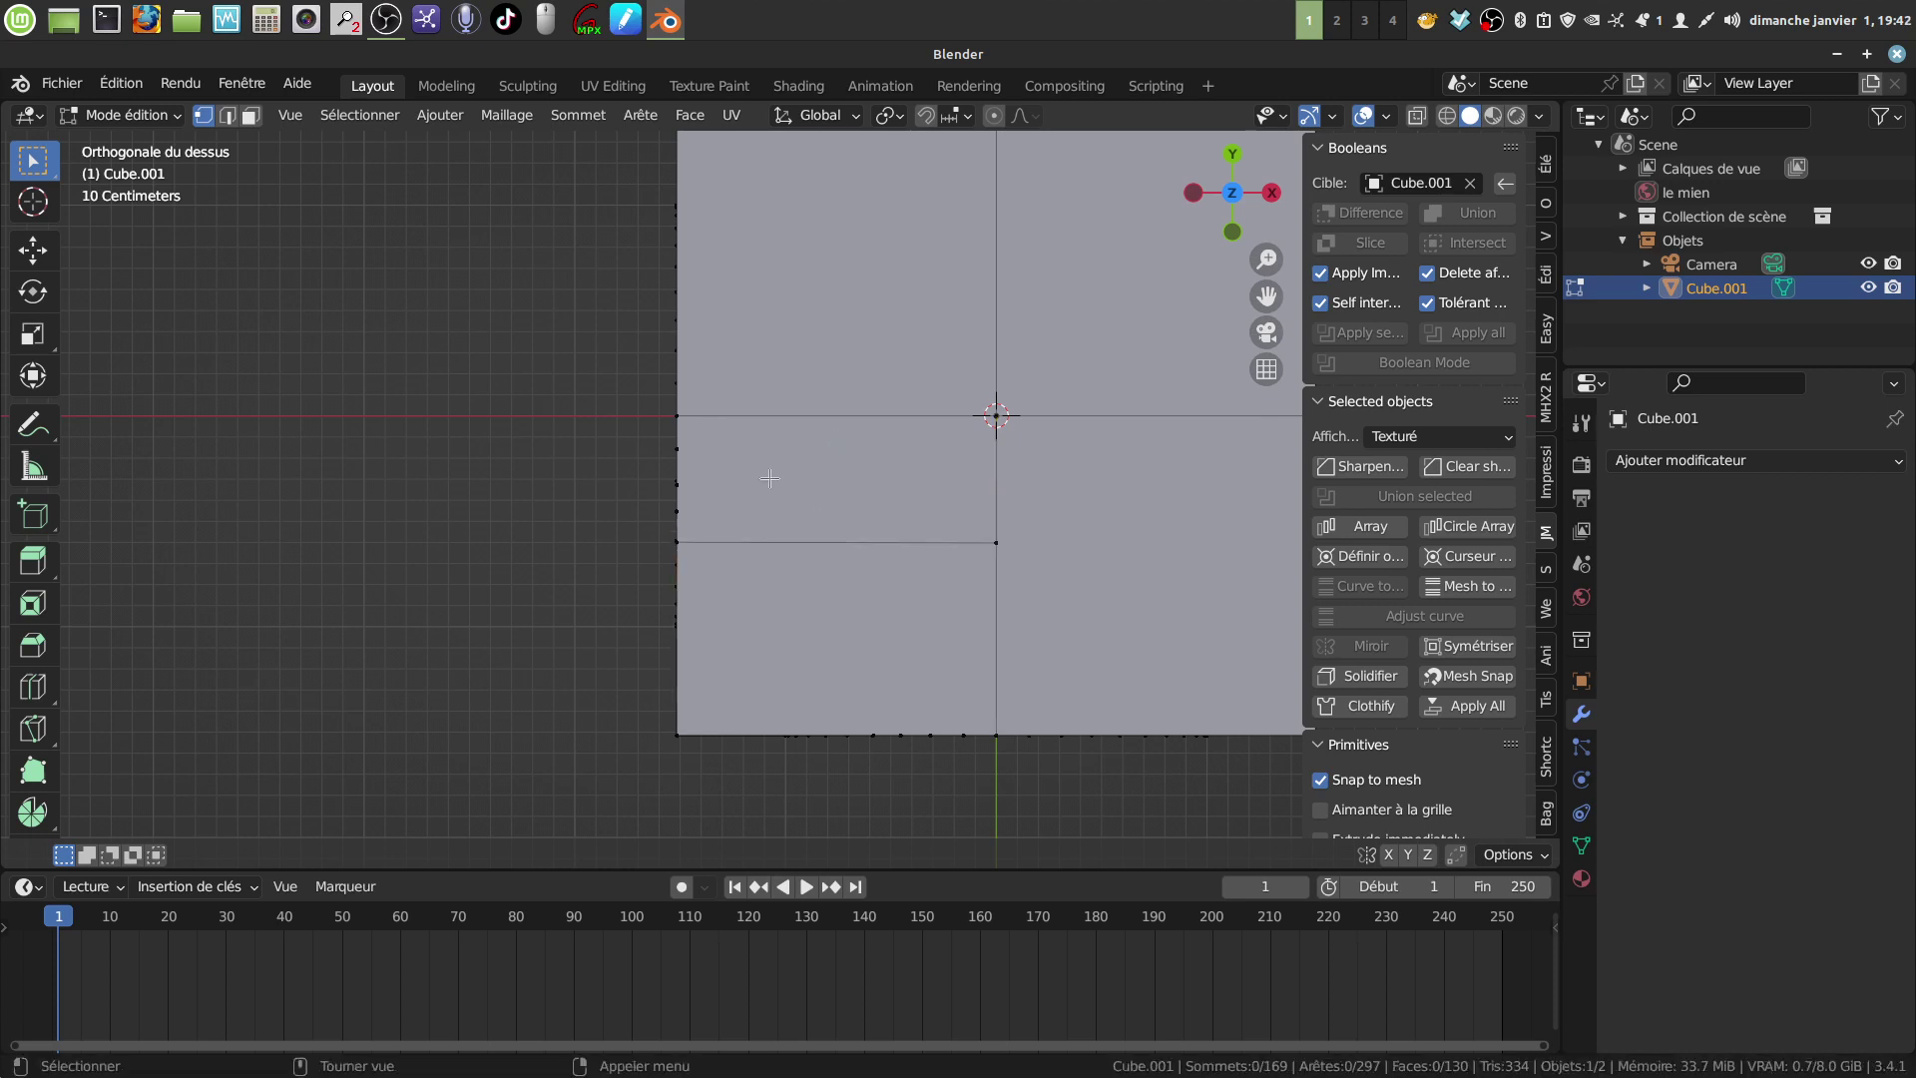
Step: Knife-cut the top face from the left edge's third vertex below the X centre line across to the Y centre line
key("k")
left_click(677, 511)
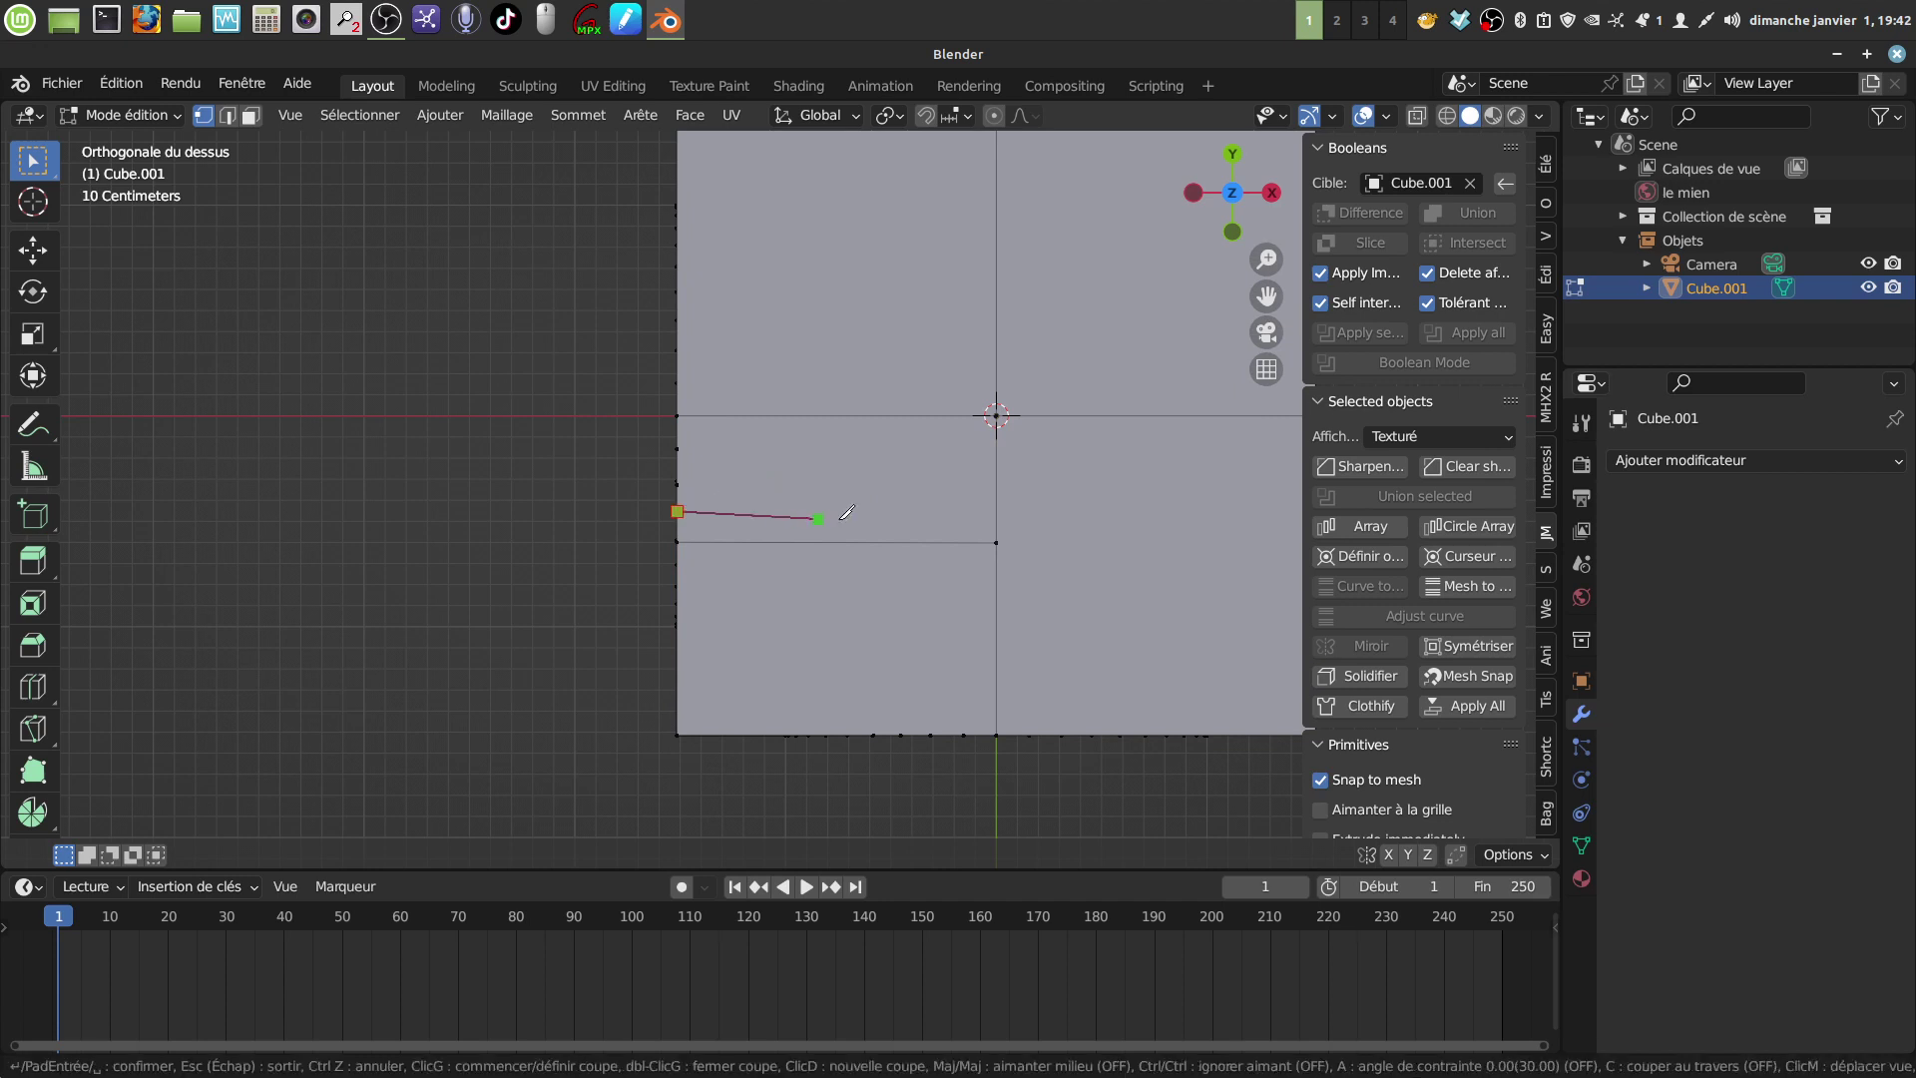
left_click(993, 511)
key("Return")
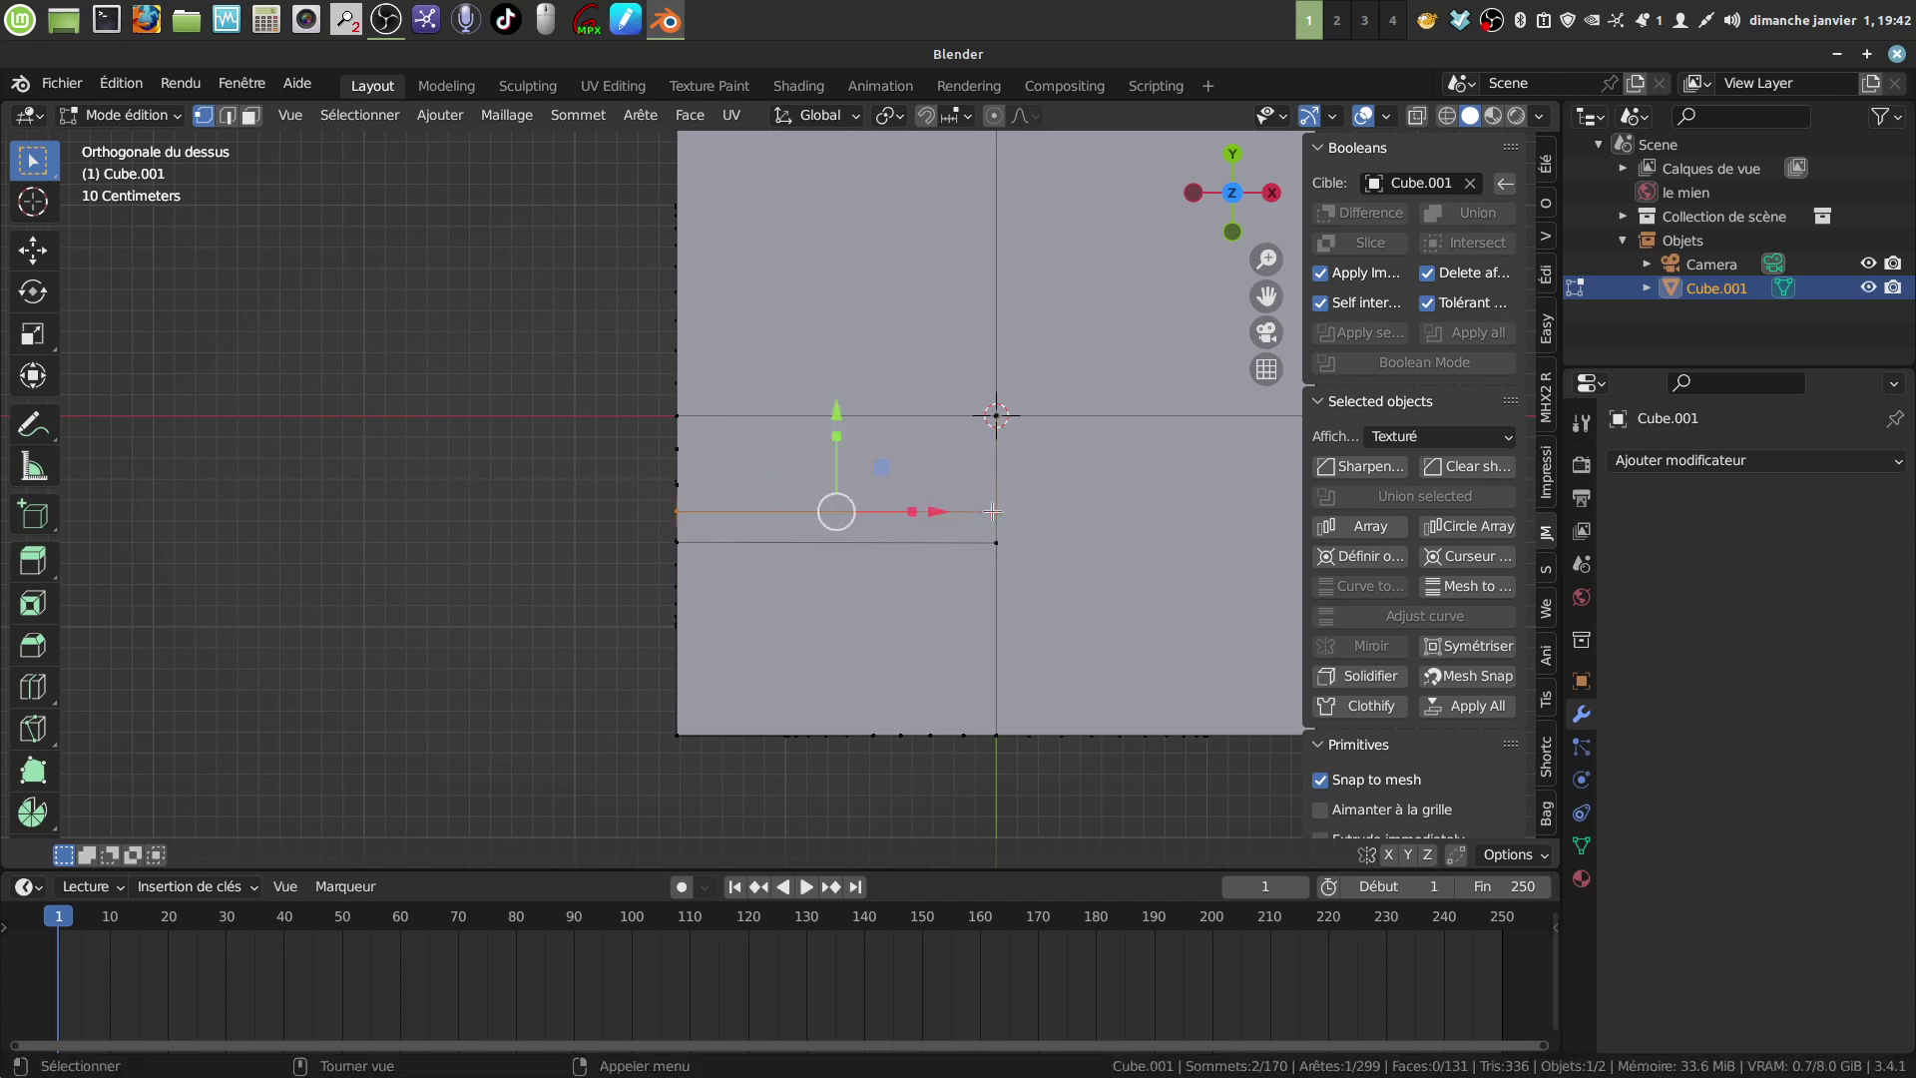
Step: Knife-cut the top face from the left edge's second and first vertices below the X centre line across to the Y centre line
key("k")
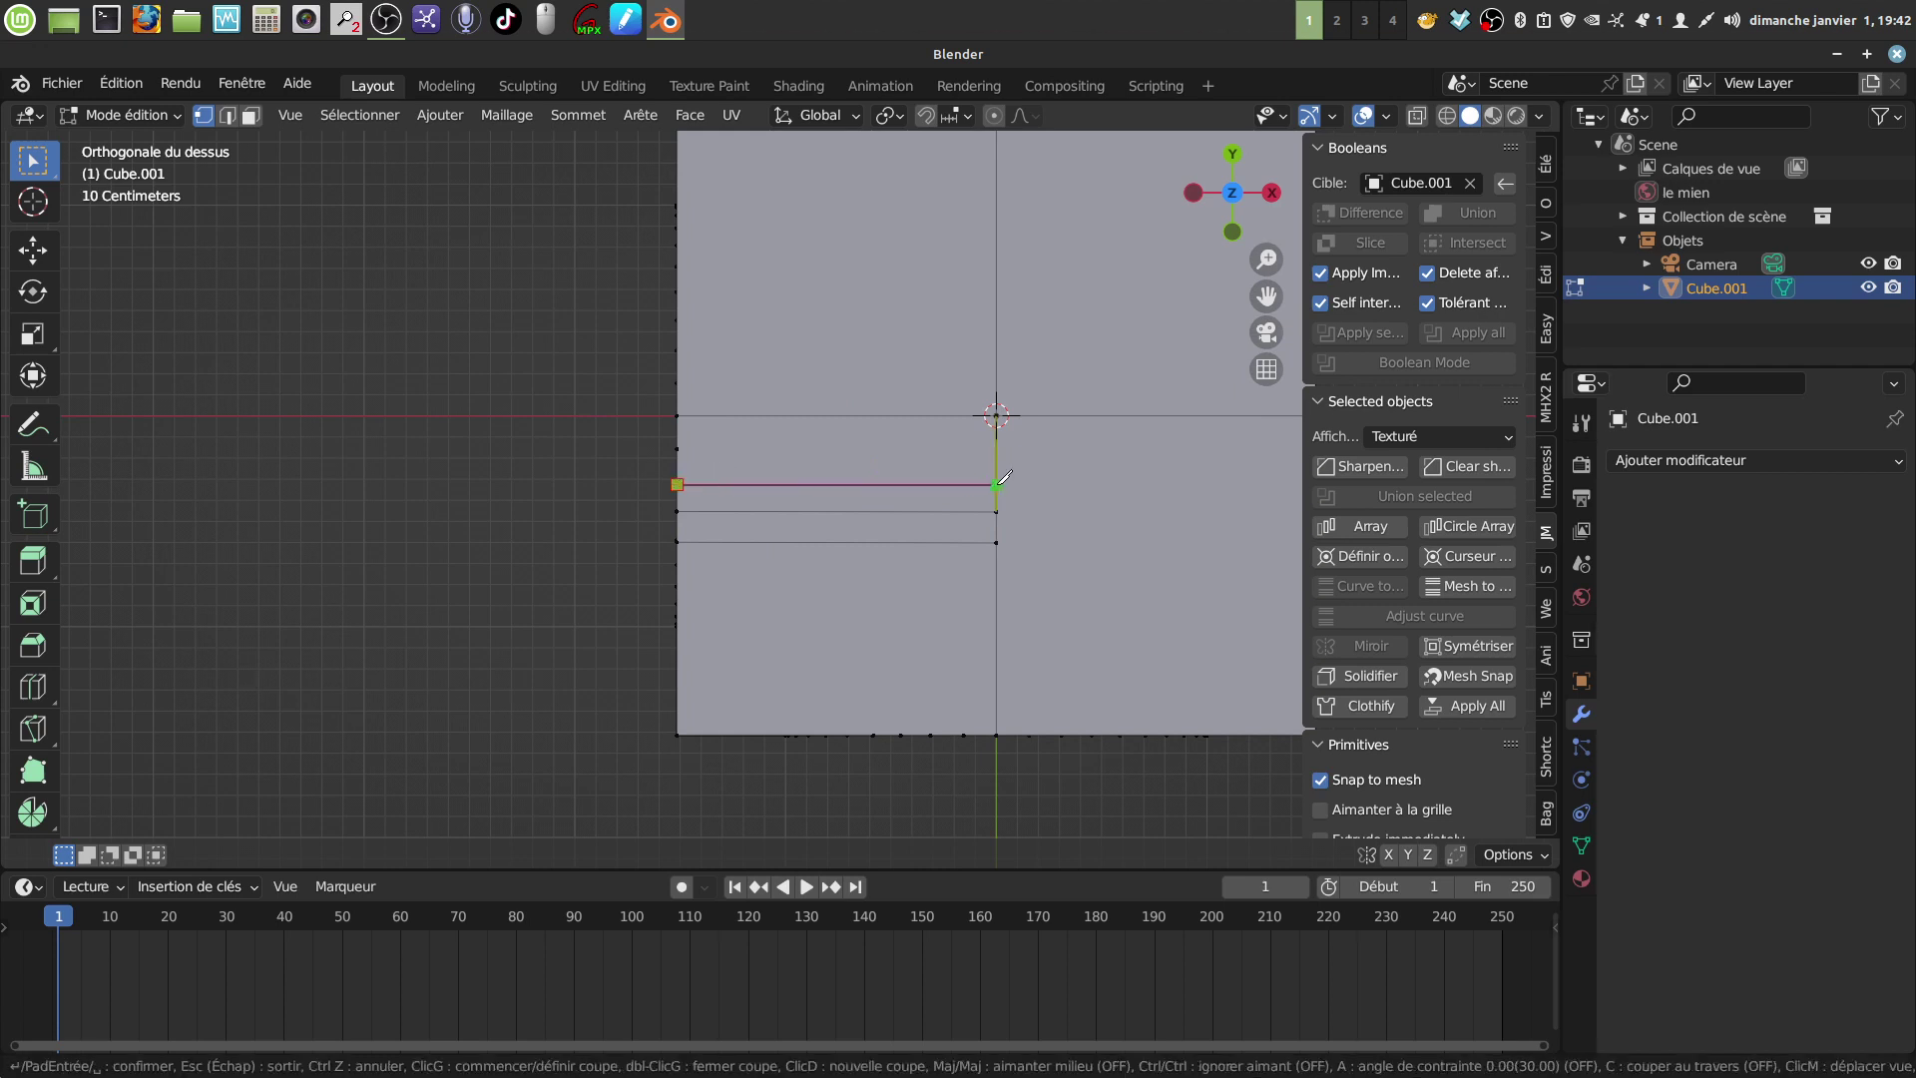
left_click(996, 485)
key("Return")
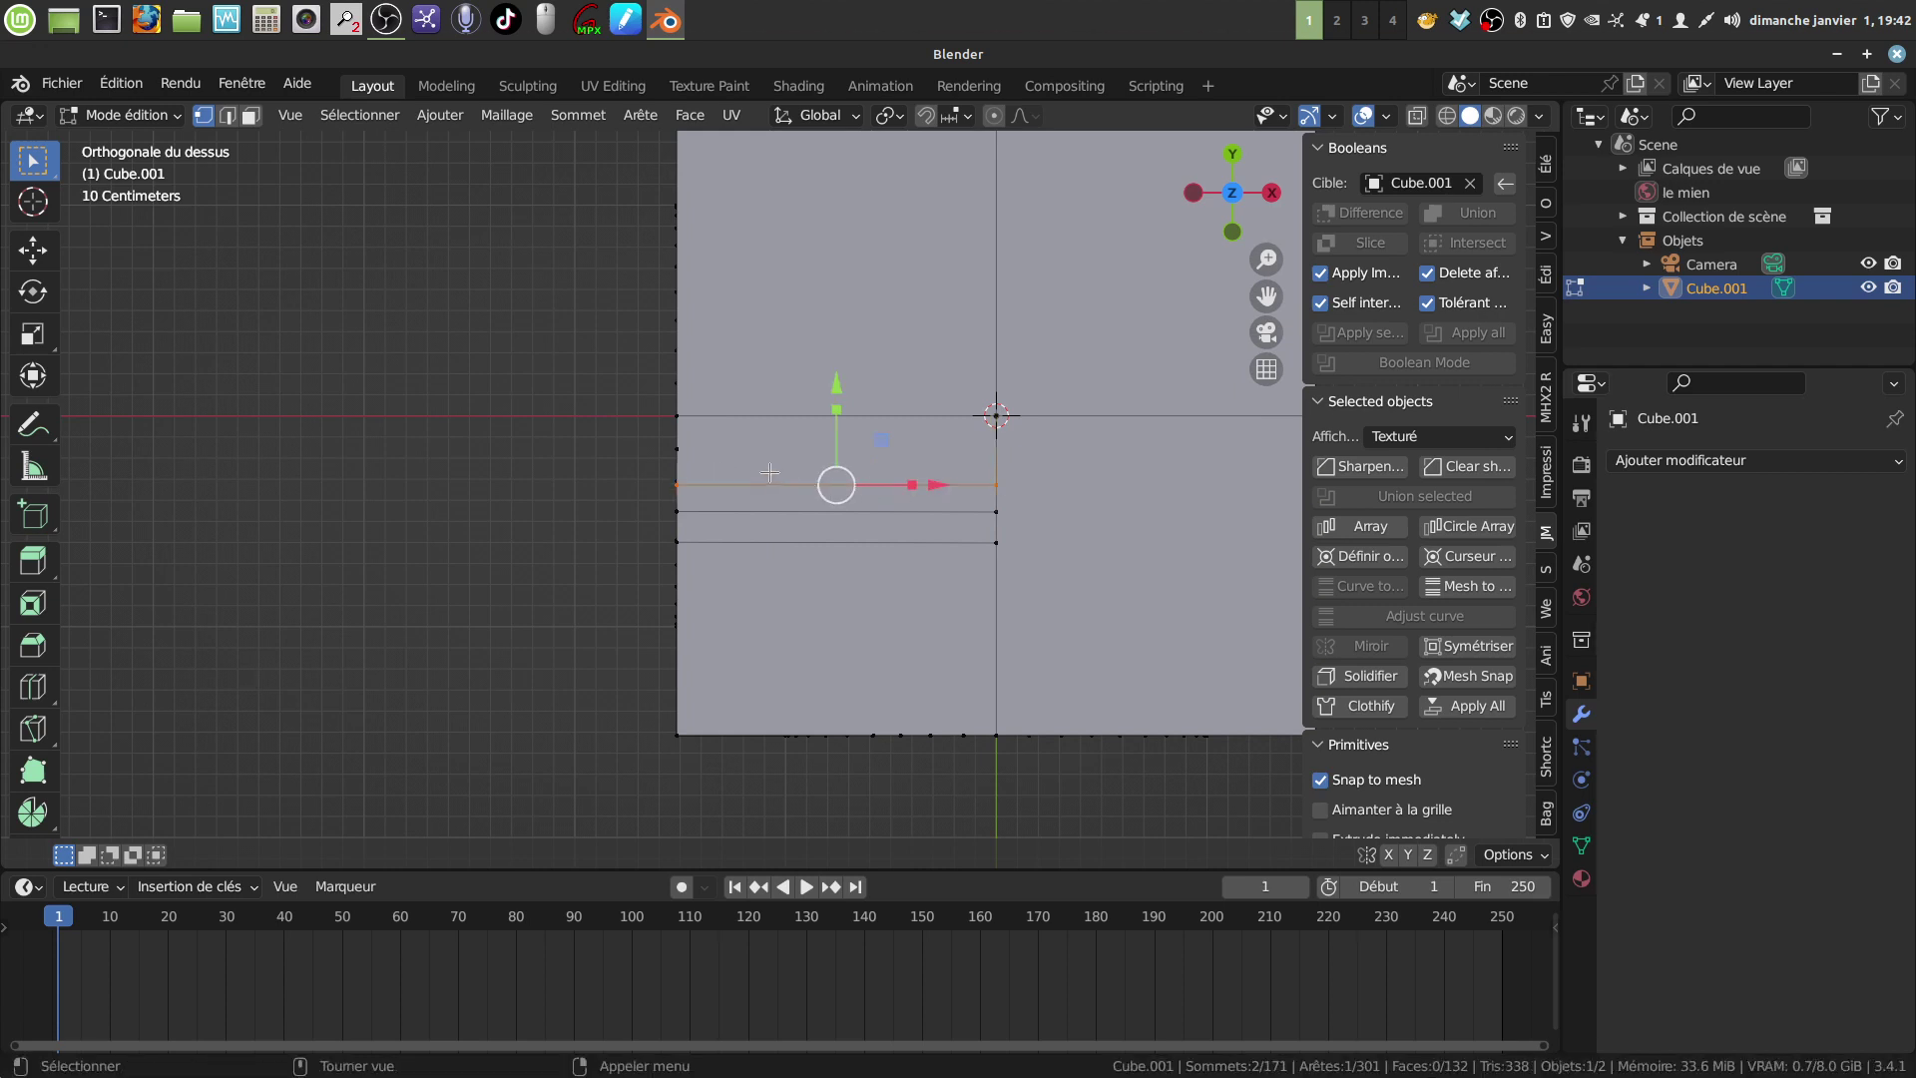
key("k")
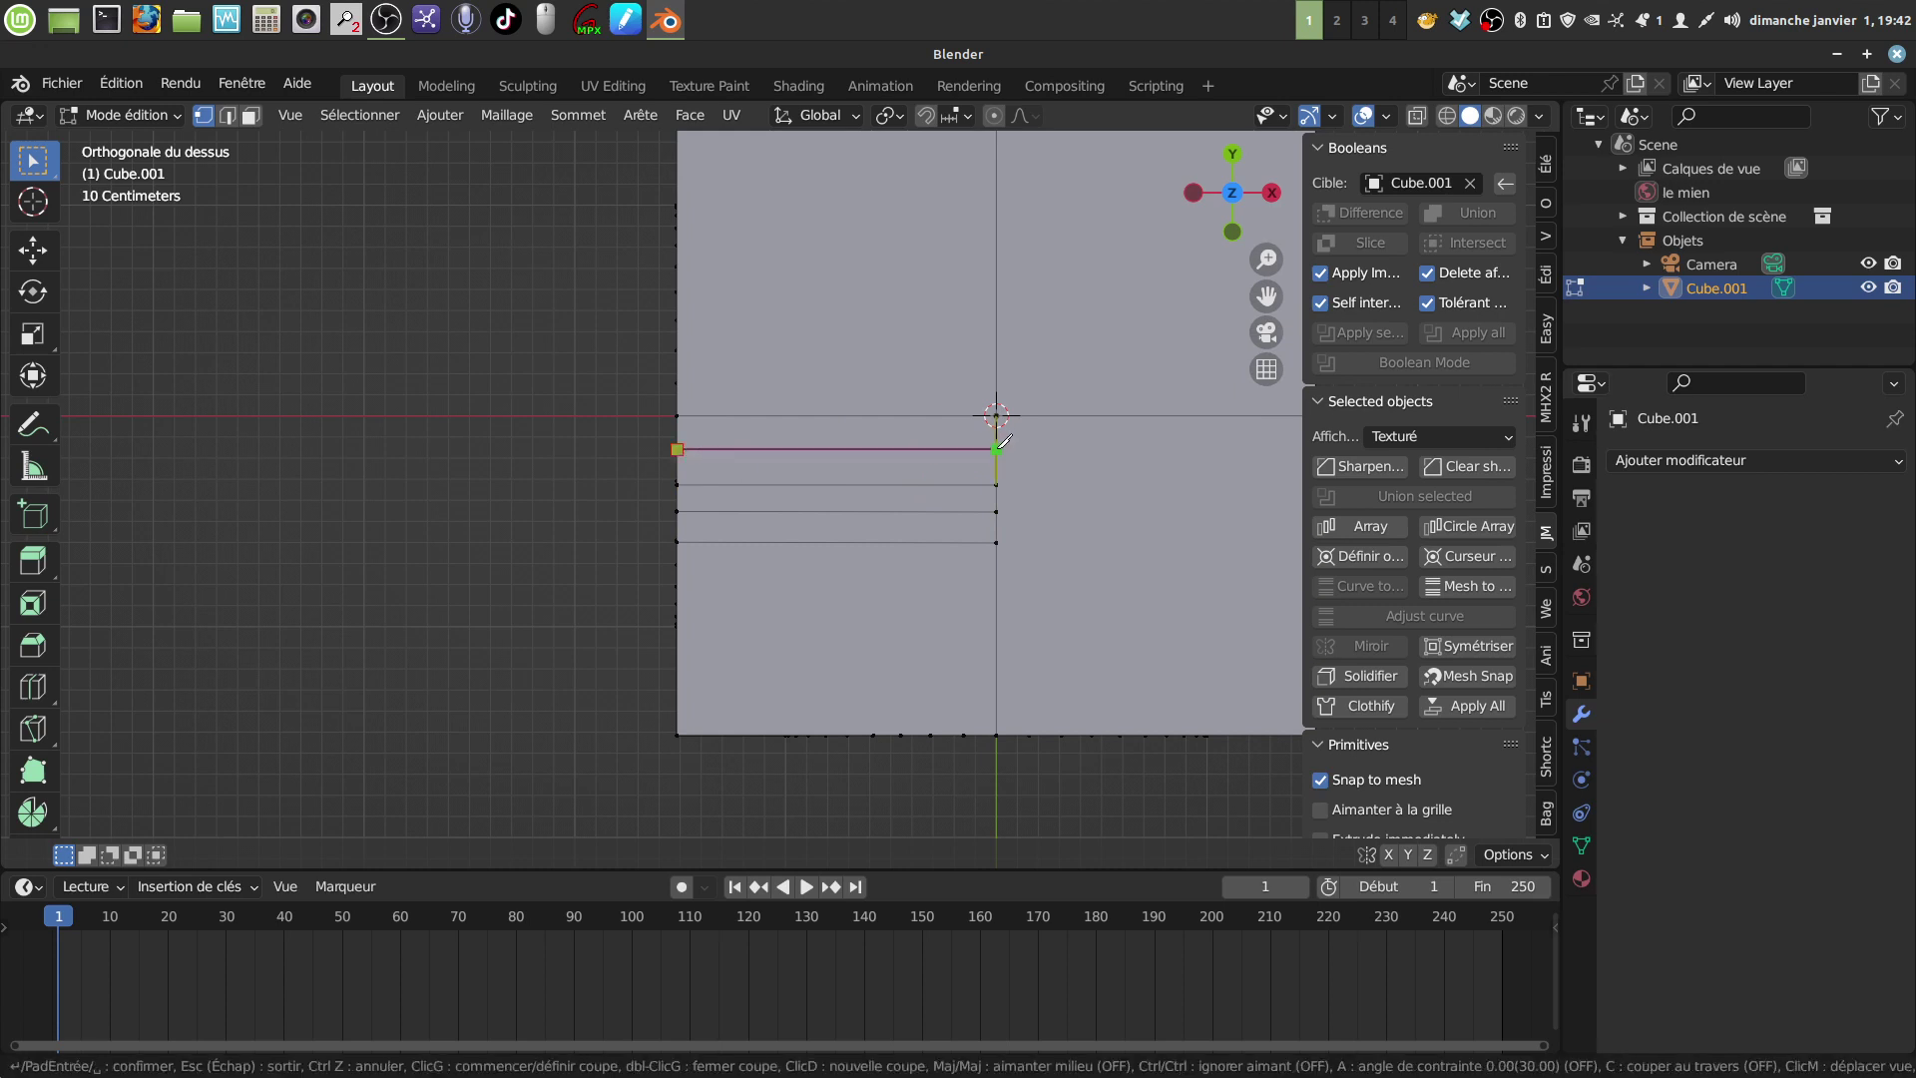
left_click(995, 449)
key("Return")
Step: In top view, knife-cut from the front edge's fourth vertex left of the Y centre line, through the horizontal cuts, to the X centre line
scroll(979, 483, "down", 2)
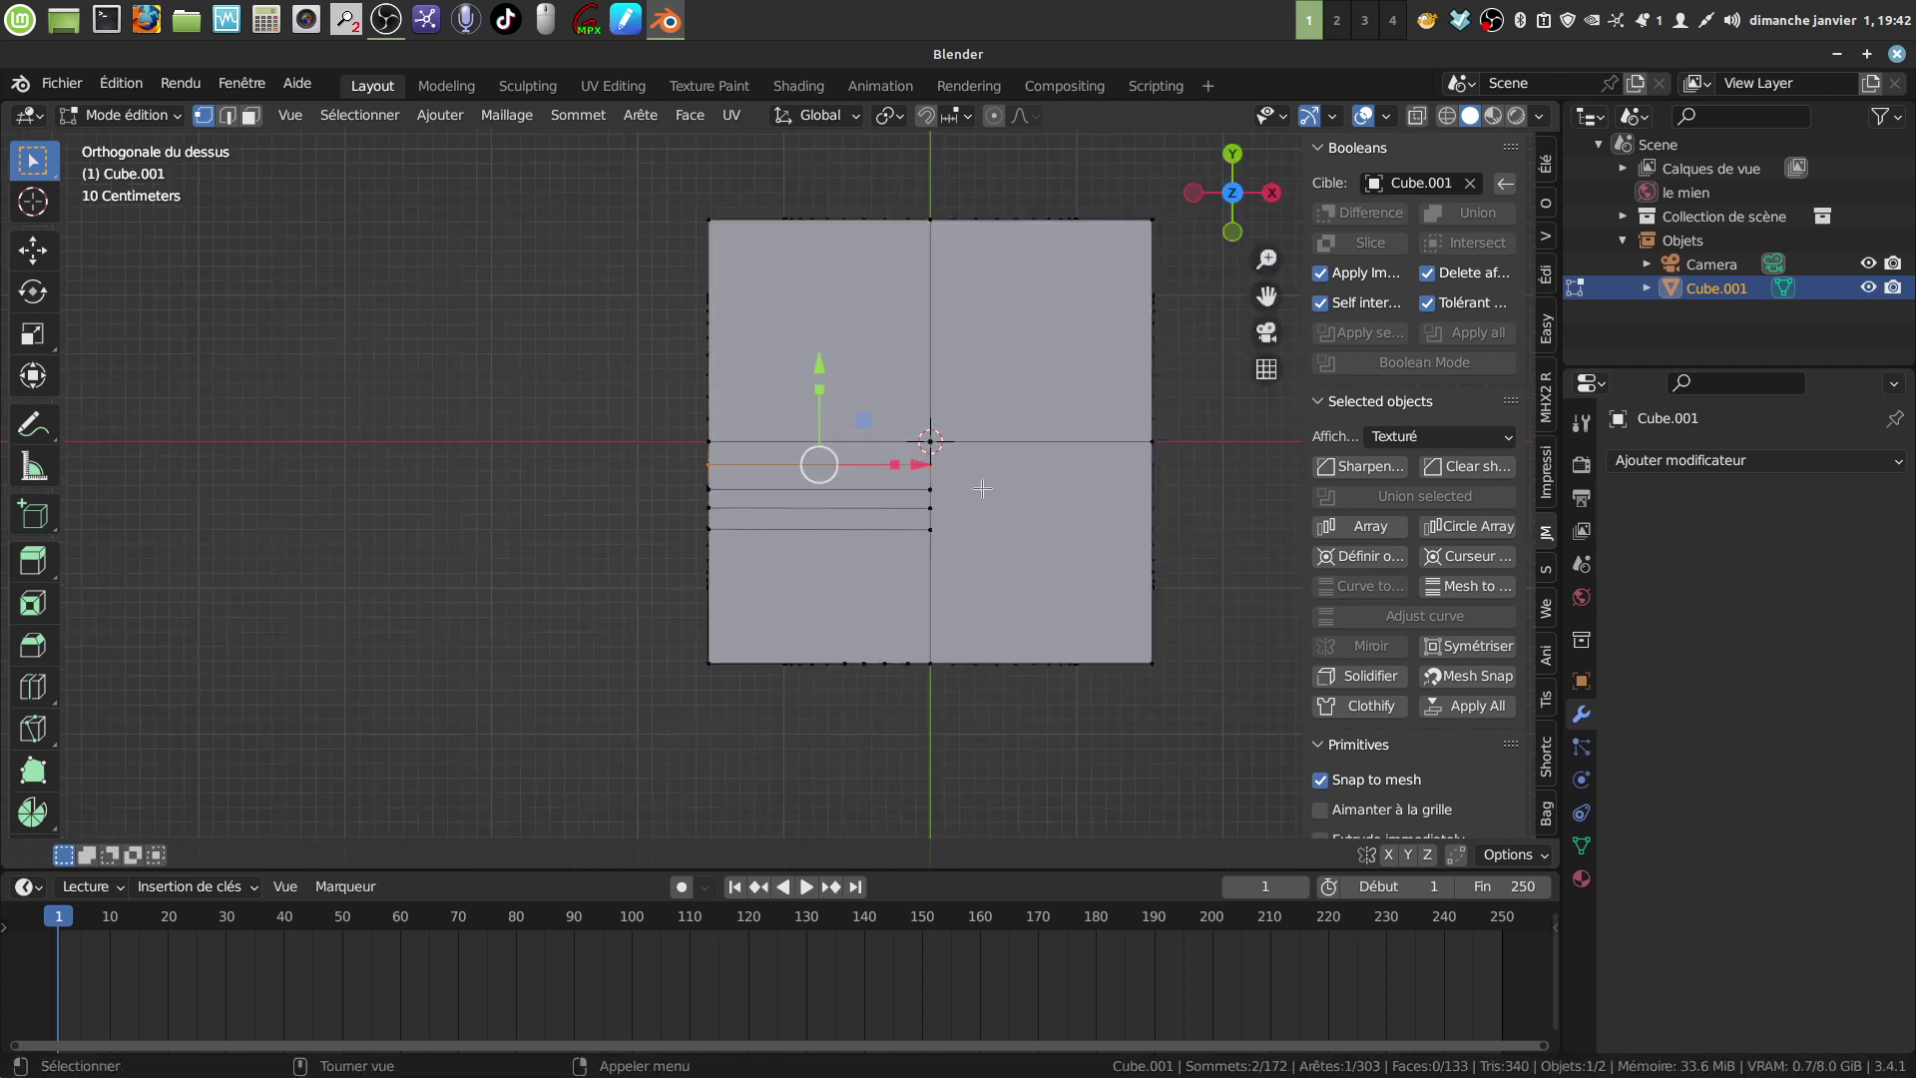
middle_click_drag(967, 506, 815, 398)
key("KP_7")
scroll(918, 449, "up", 2)
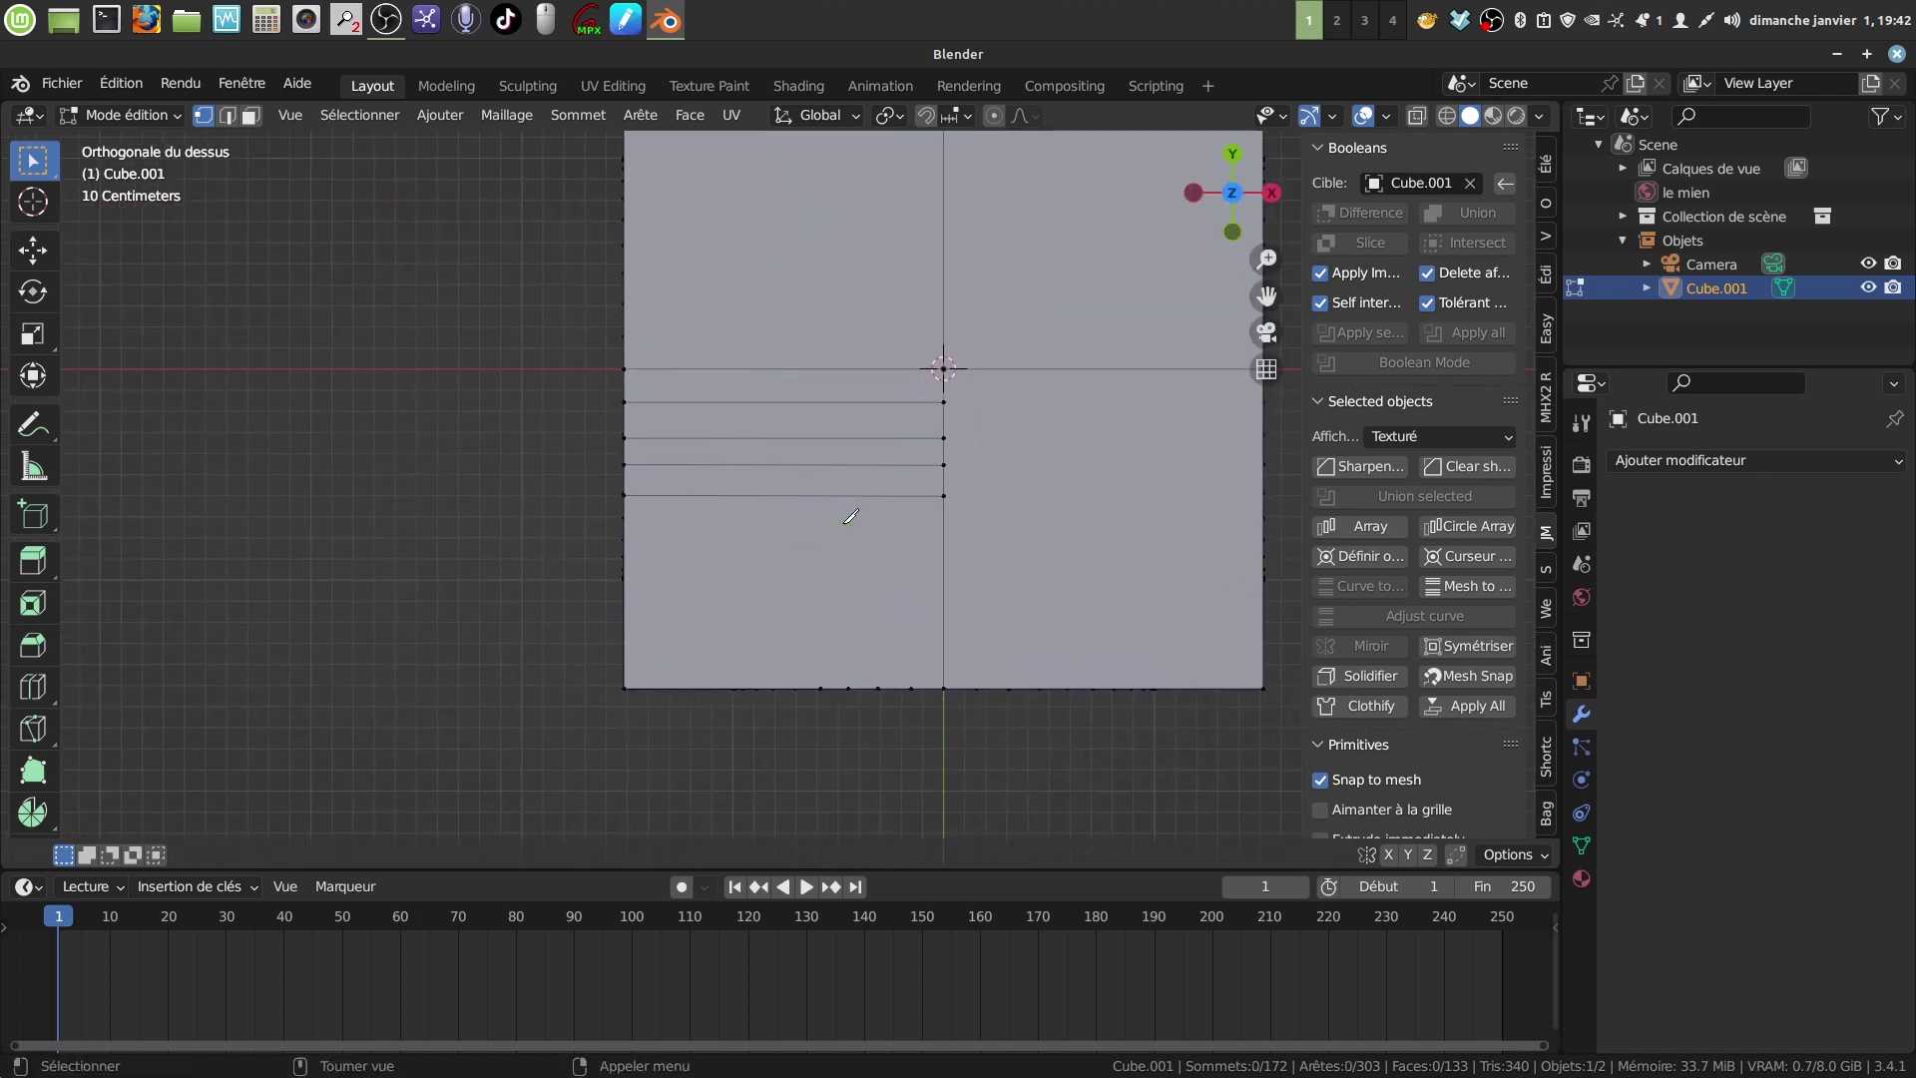
key("k")
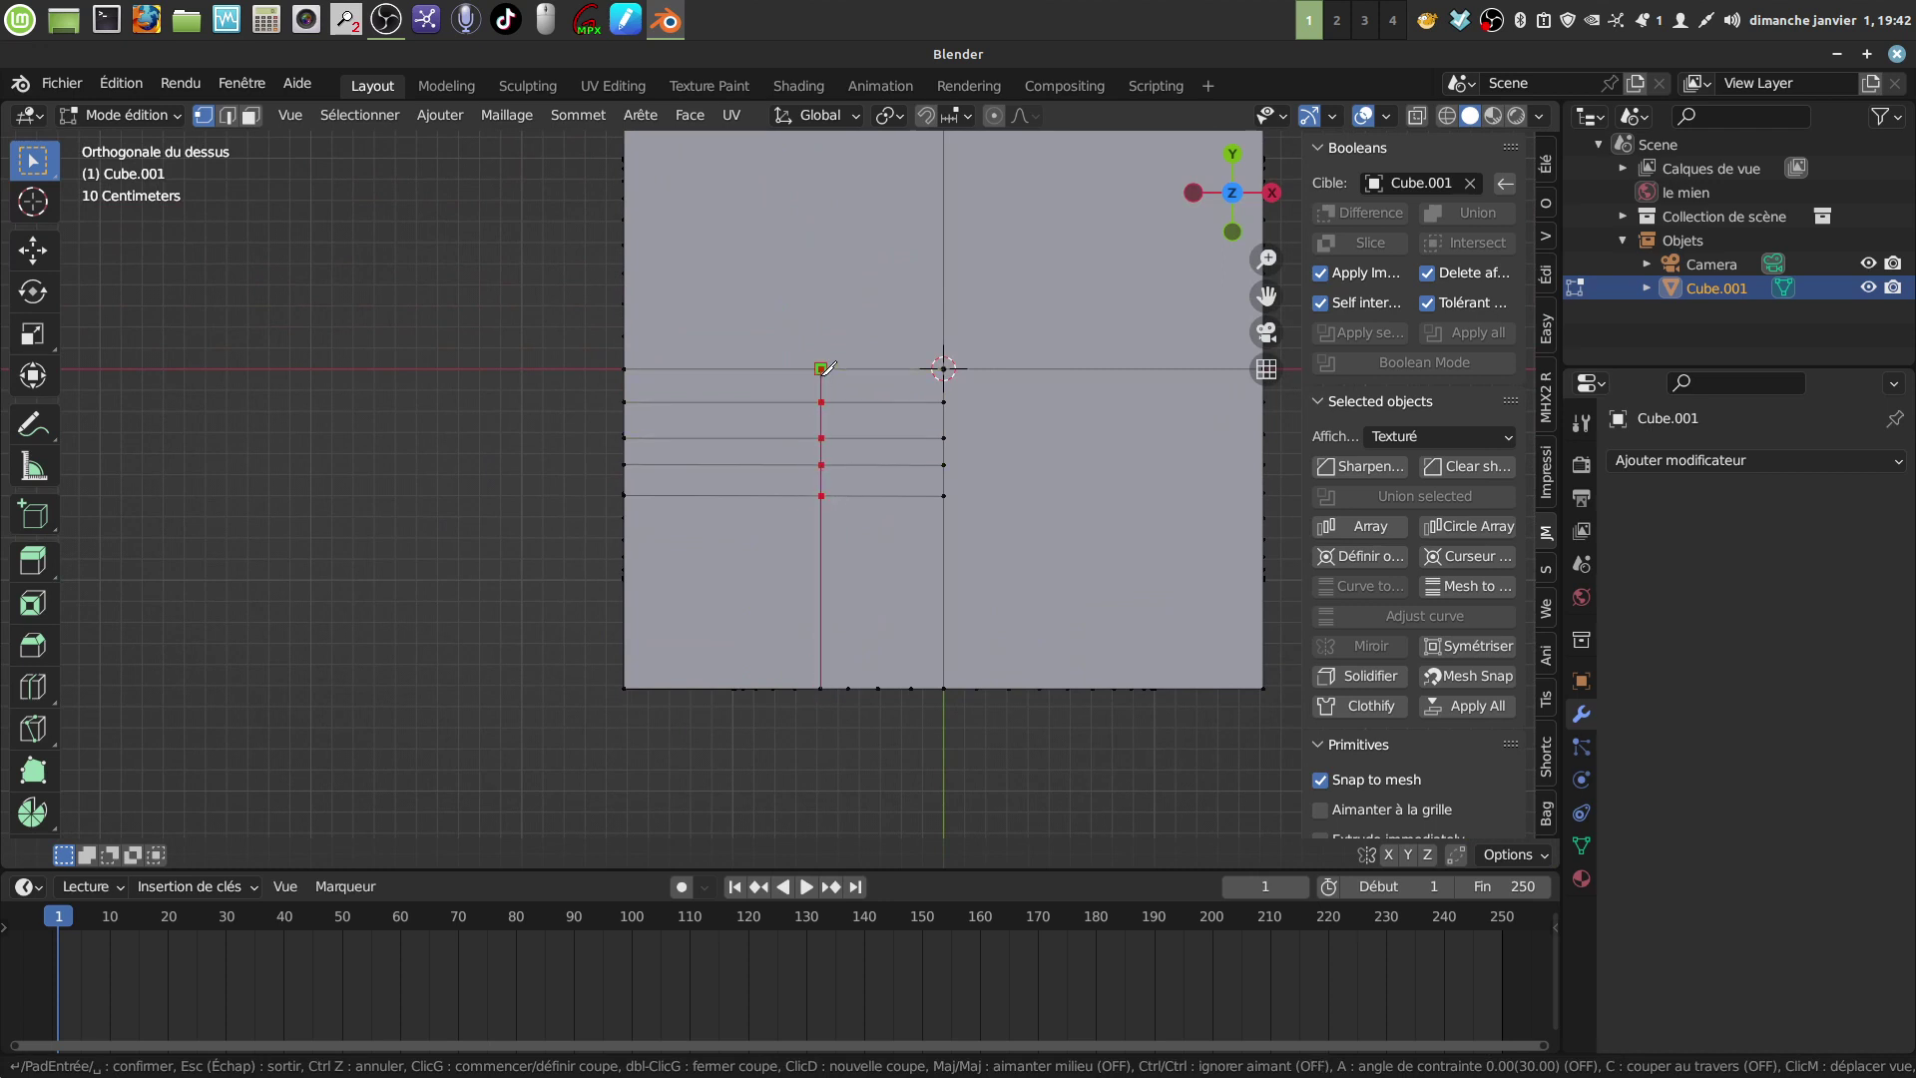
left_click(820, 370)
key("Return")
left_click(896, 535)
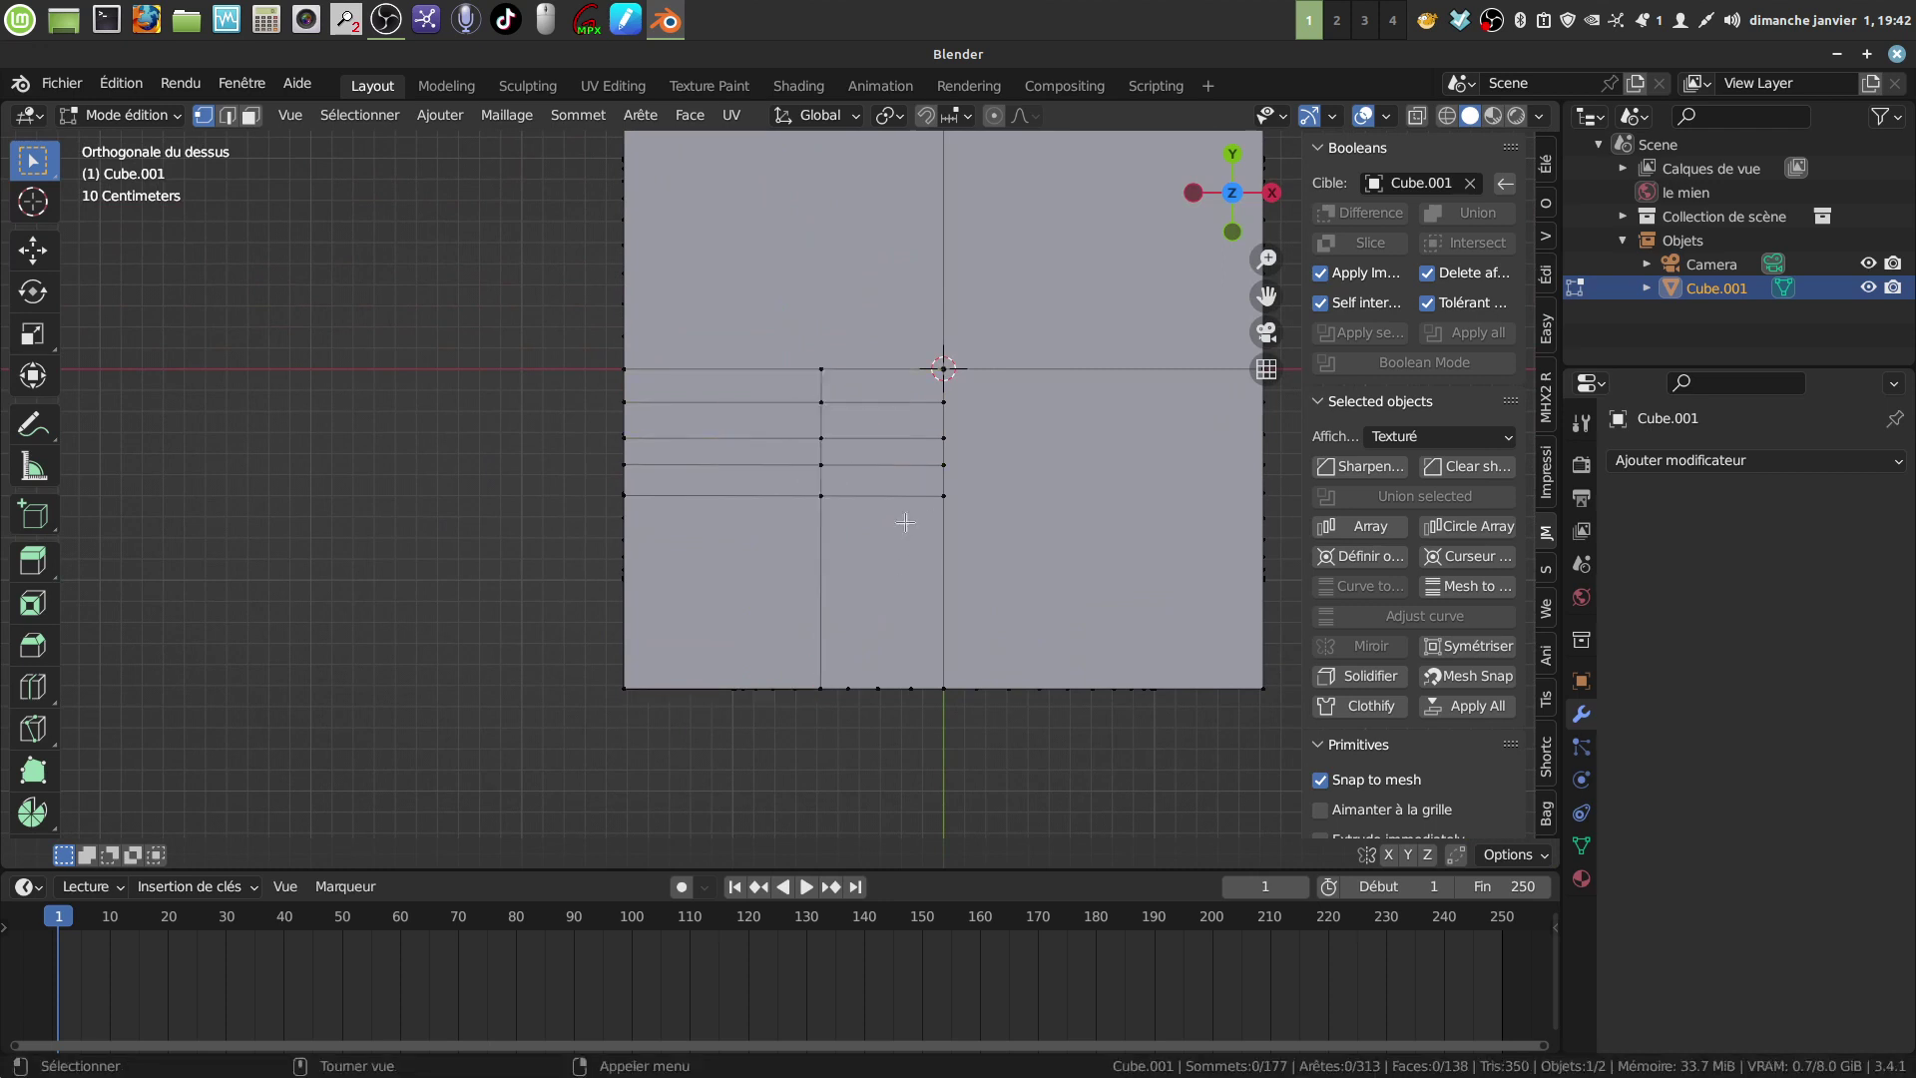
Step: Knife-cut the top face from the front edge's third vertex left of the Y centre line to the X centre line, then deselect
key("k")
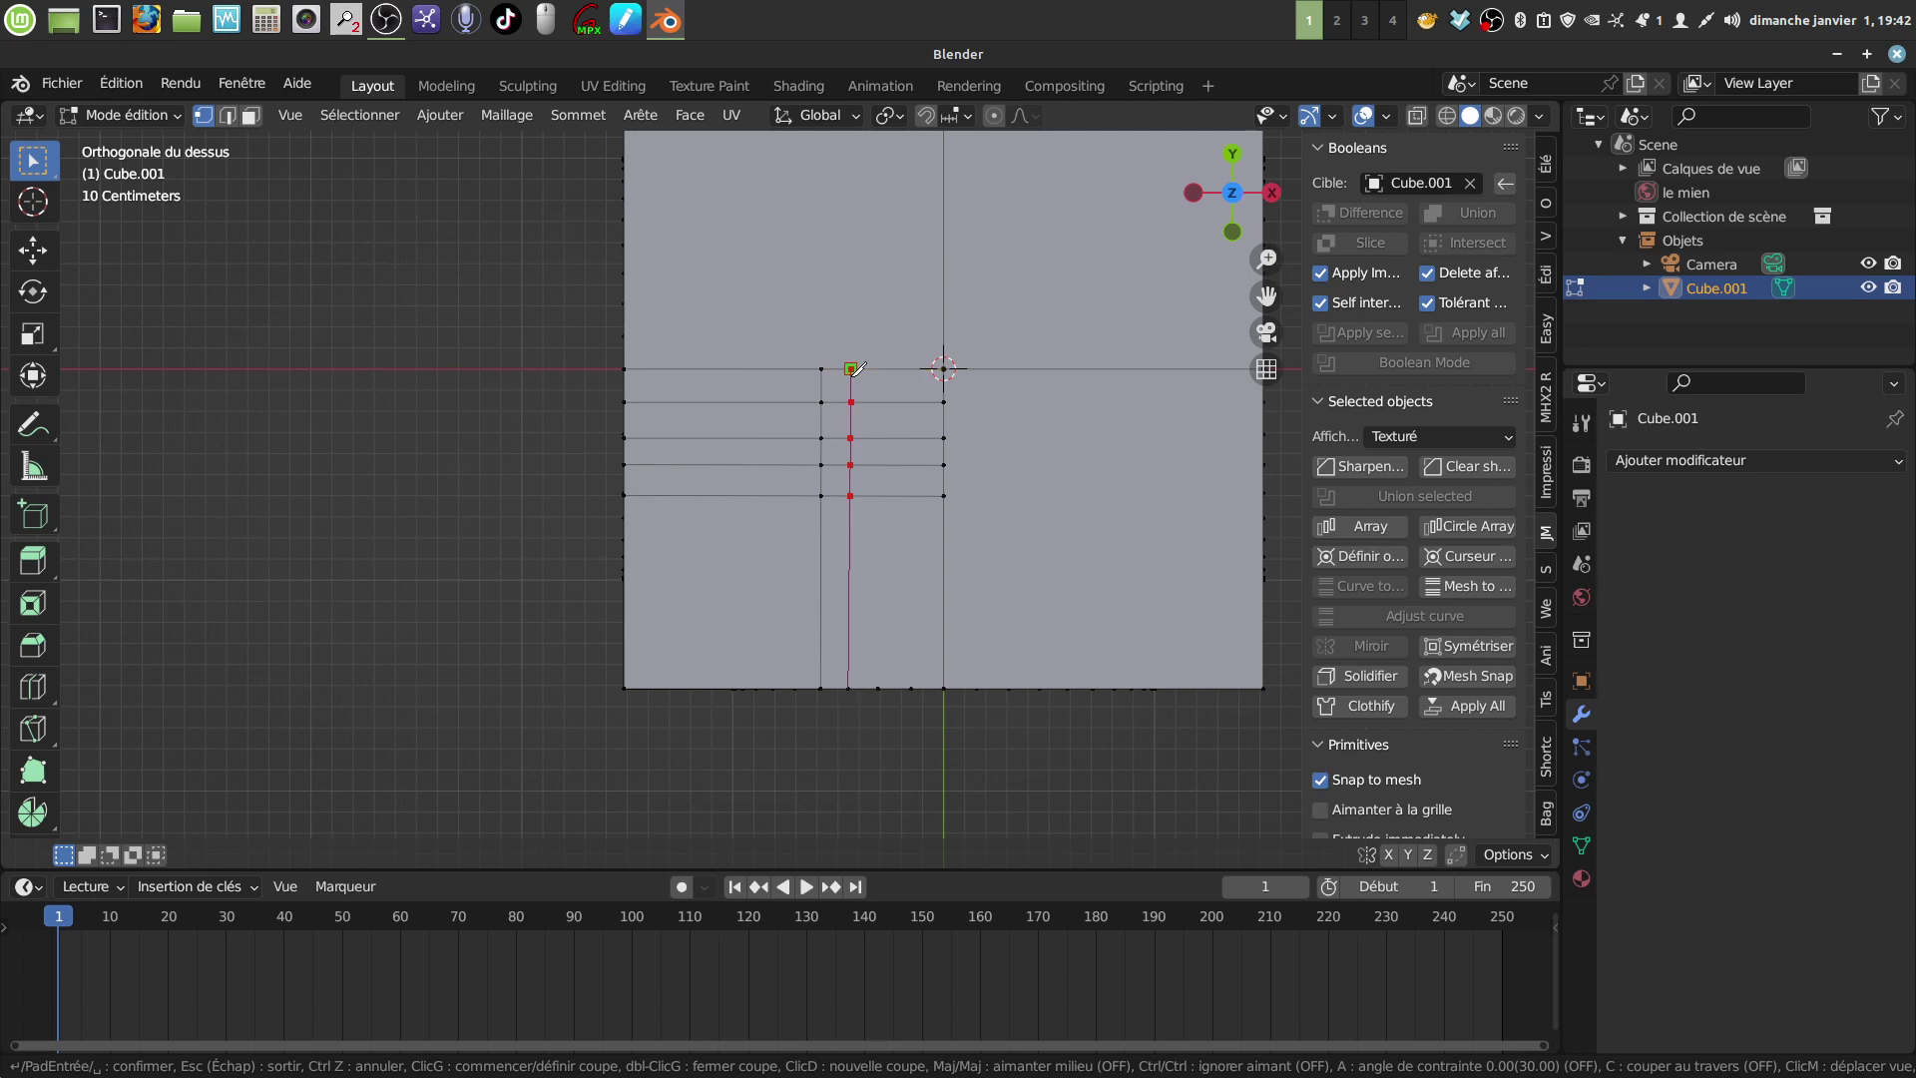
left_click(851, 370)
key("Return")
left_click(899, 523)
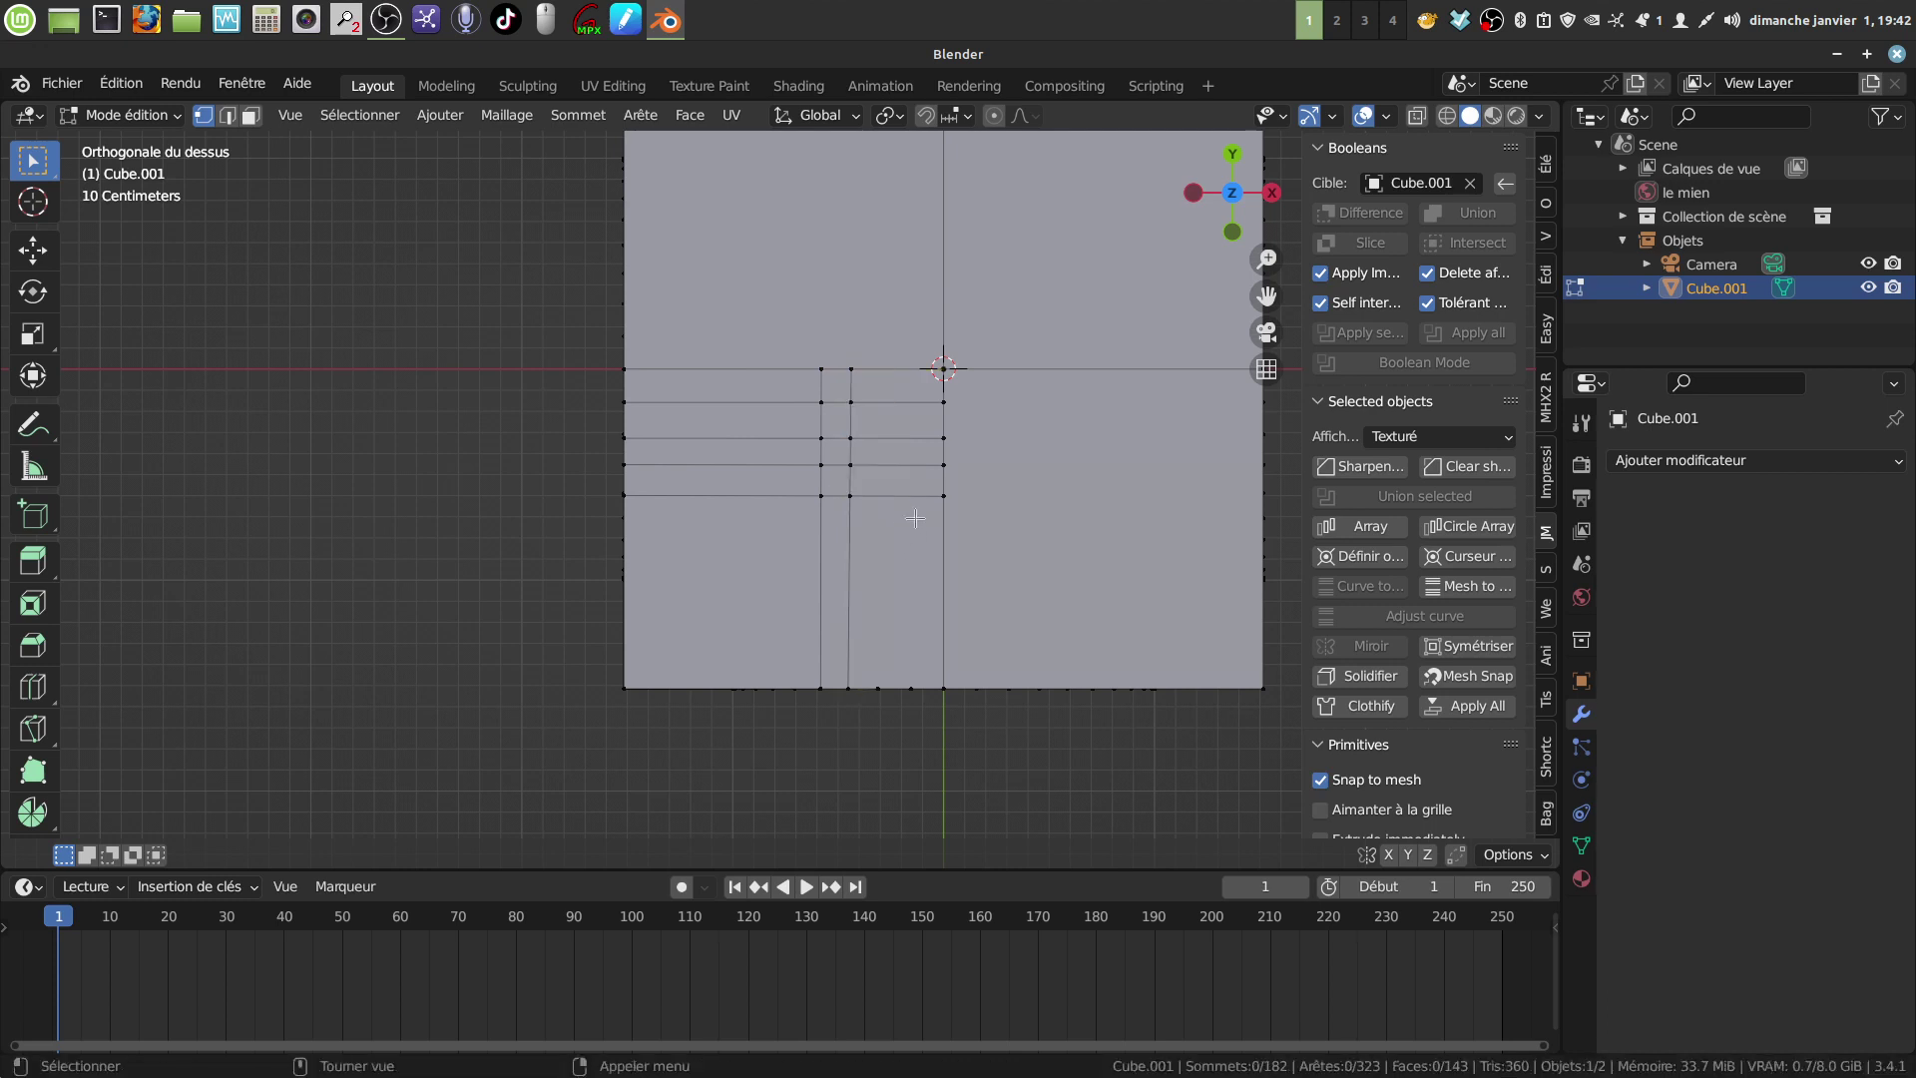
Step: Knife-cut the top face from the front edge's second and first vertices left of the Y centre line to the X centre line
key("k")
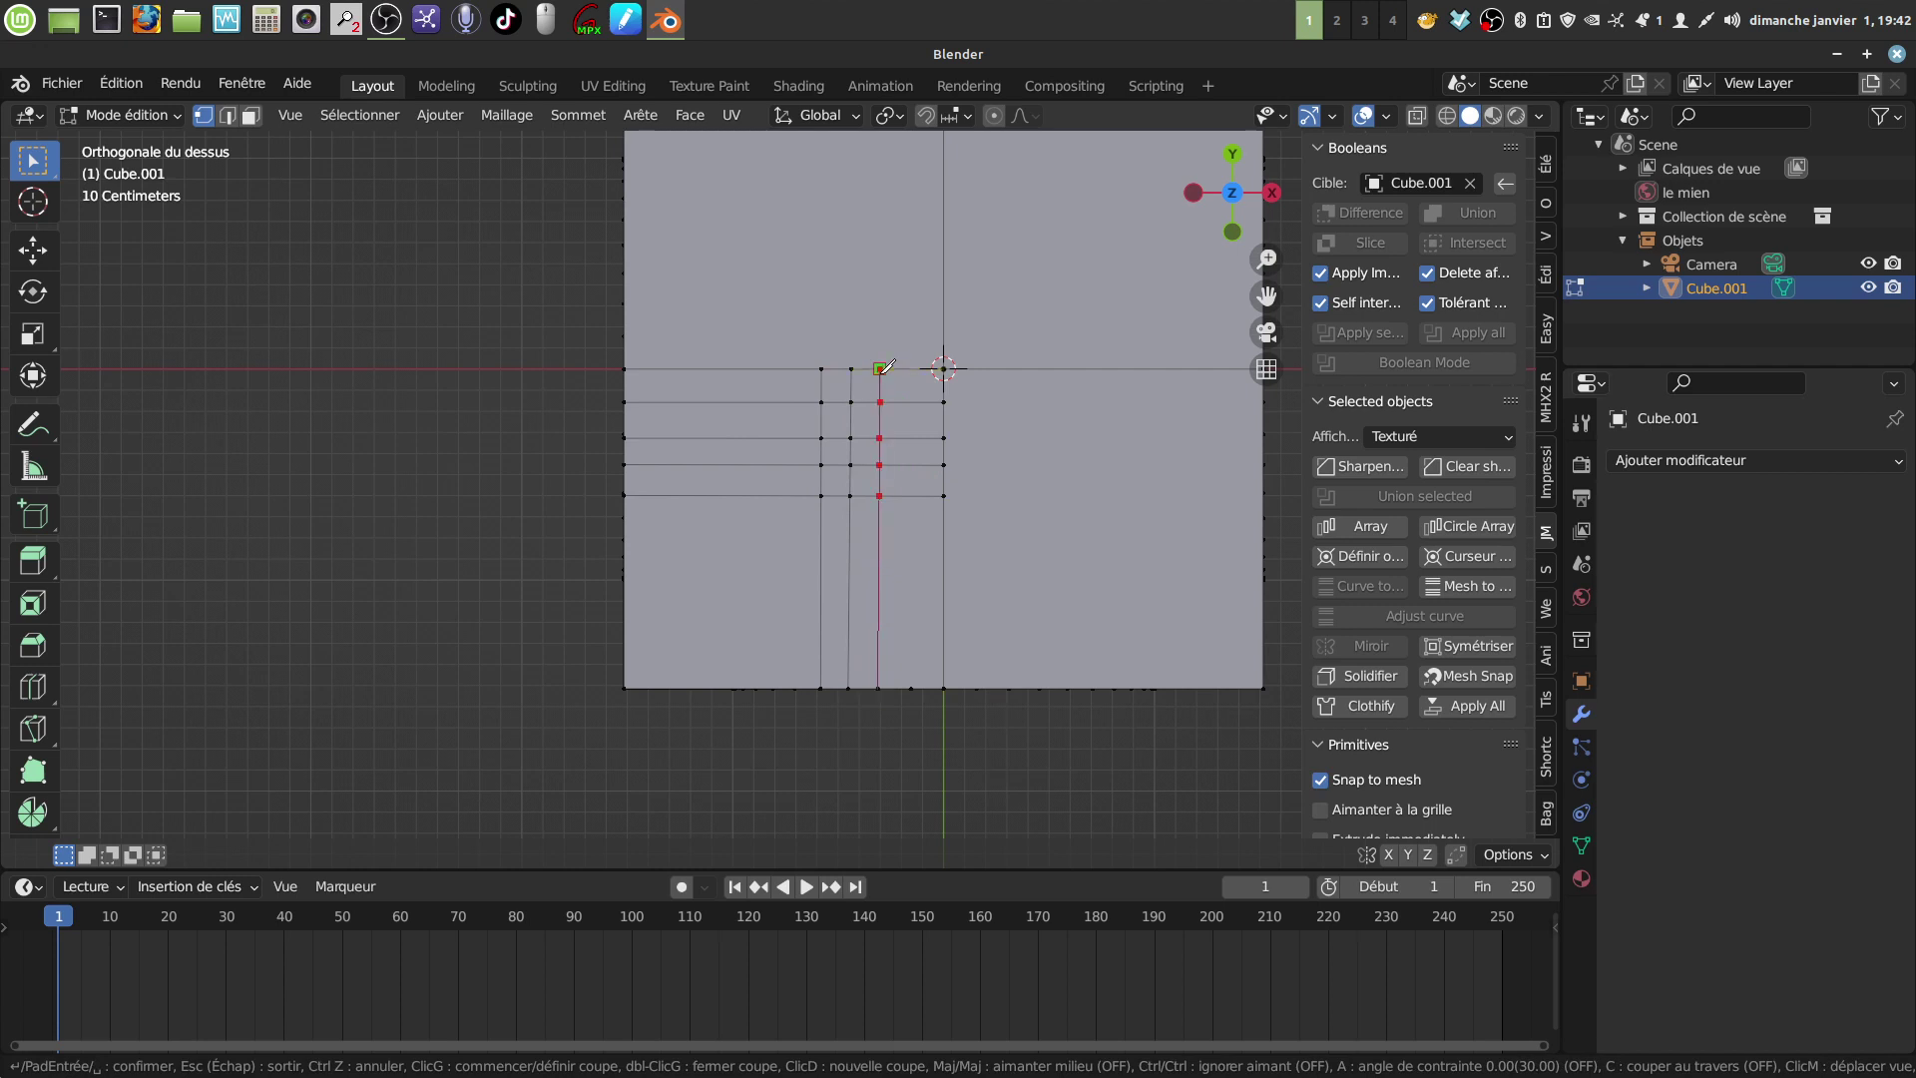
left_click(880, 370)
key("Return")
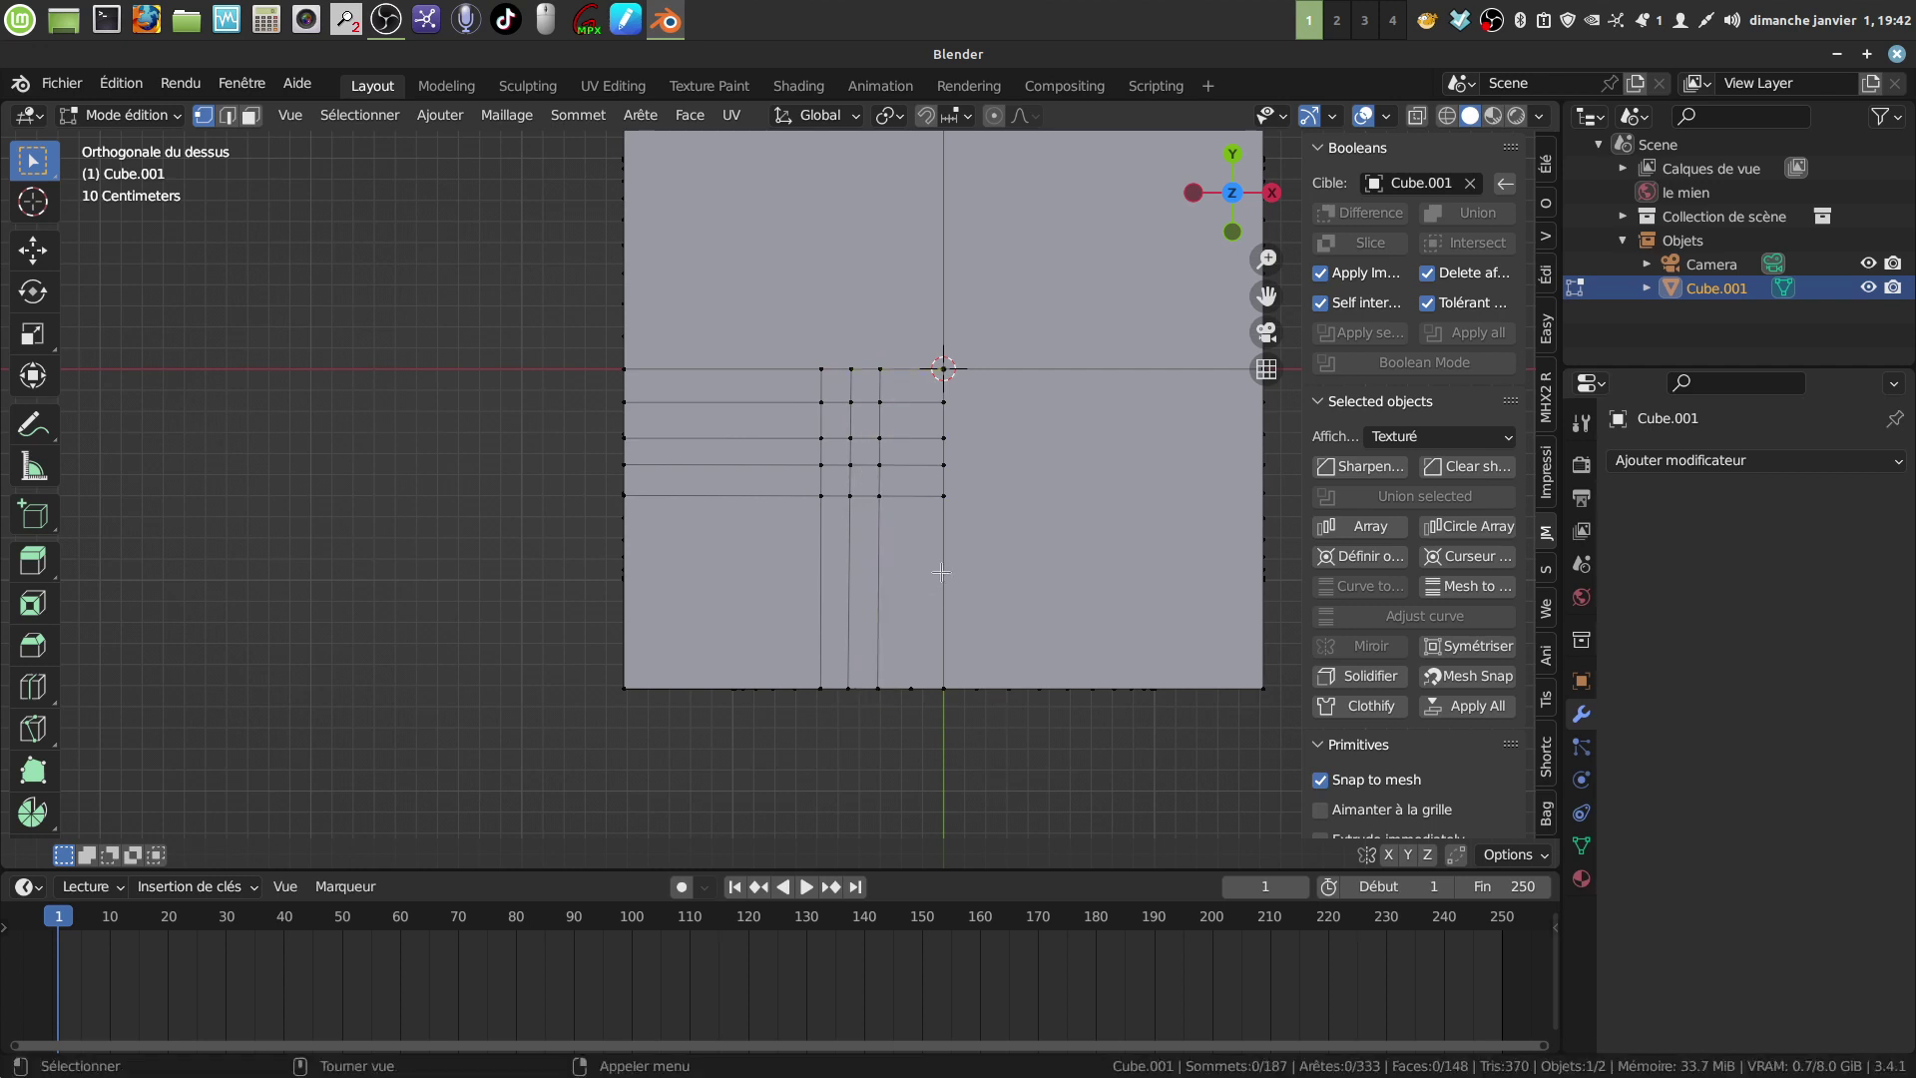
key("k")
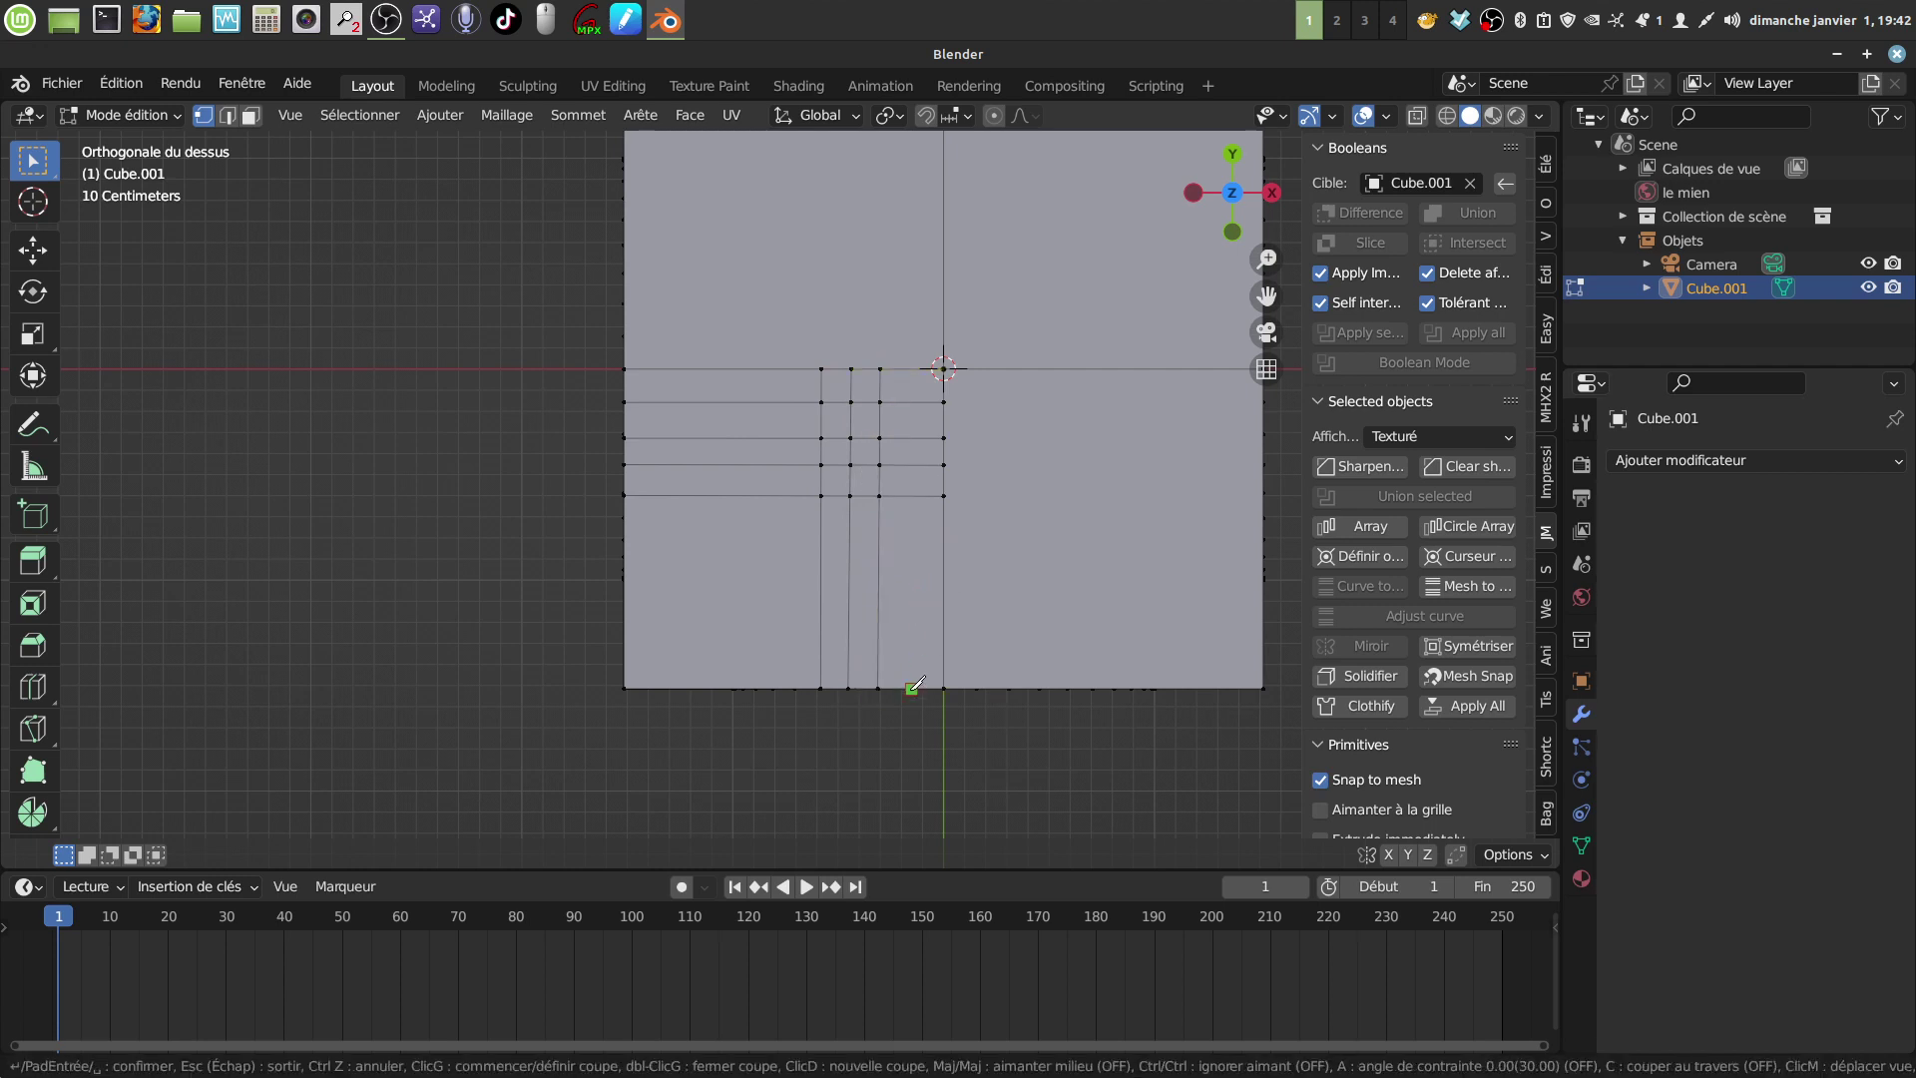
left_click(912, 686)
left_click(912, 369)
key("Return")
Step: Merge all of the vault's vertices by distance at 0.0001 m from edge select mode, then deselect everything
middle_click_drag(916, 371, 818, 698)
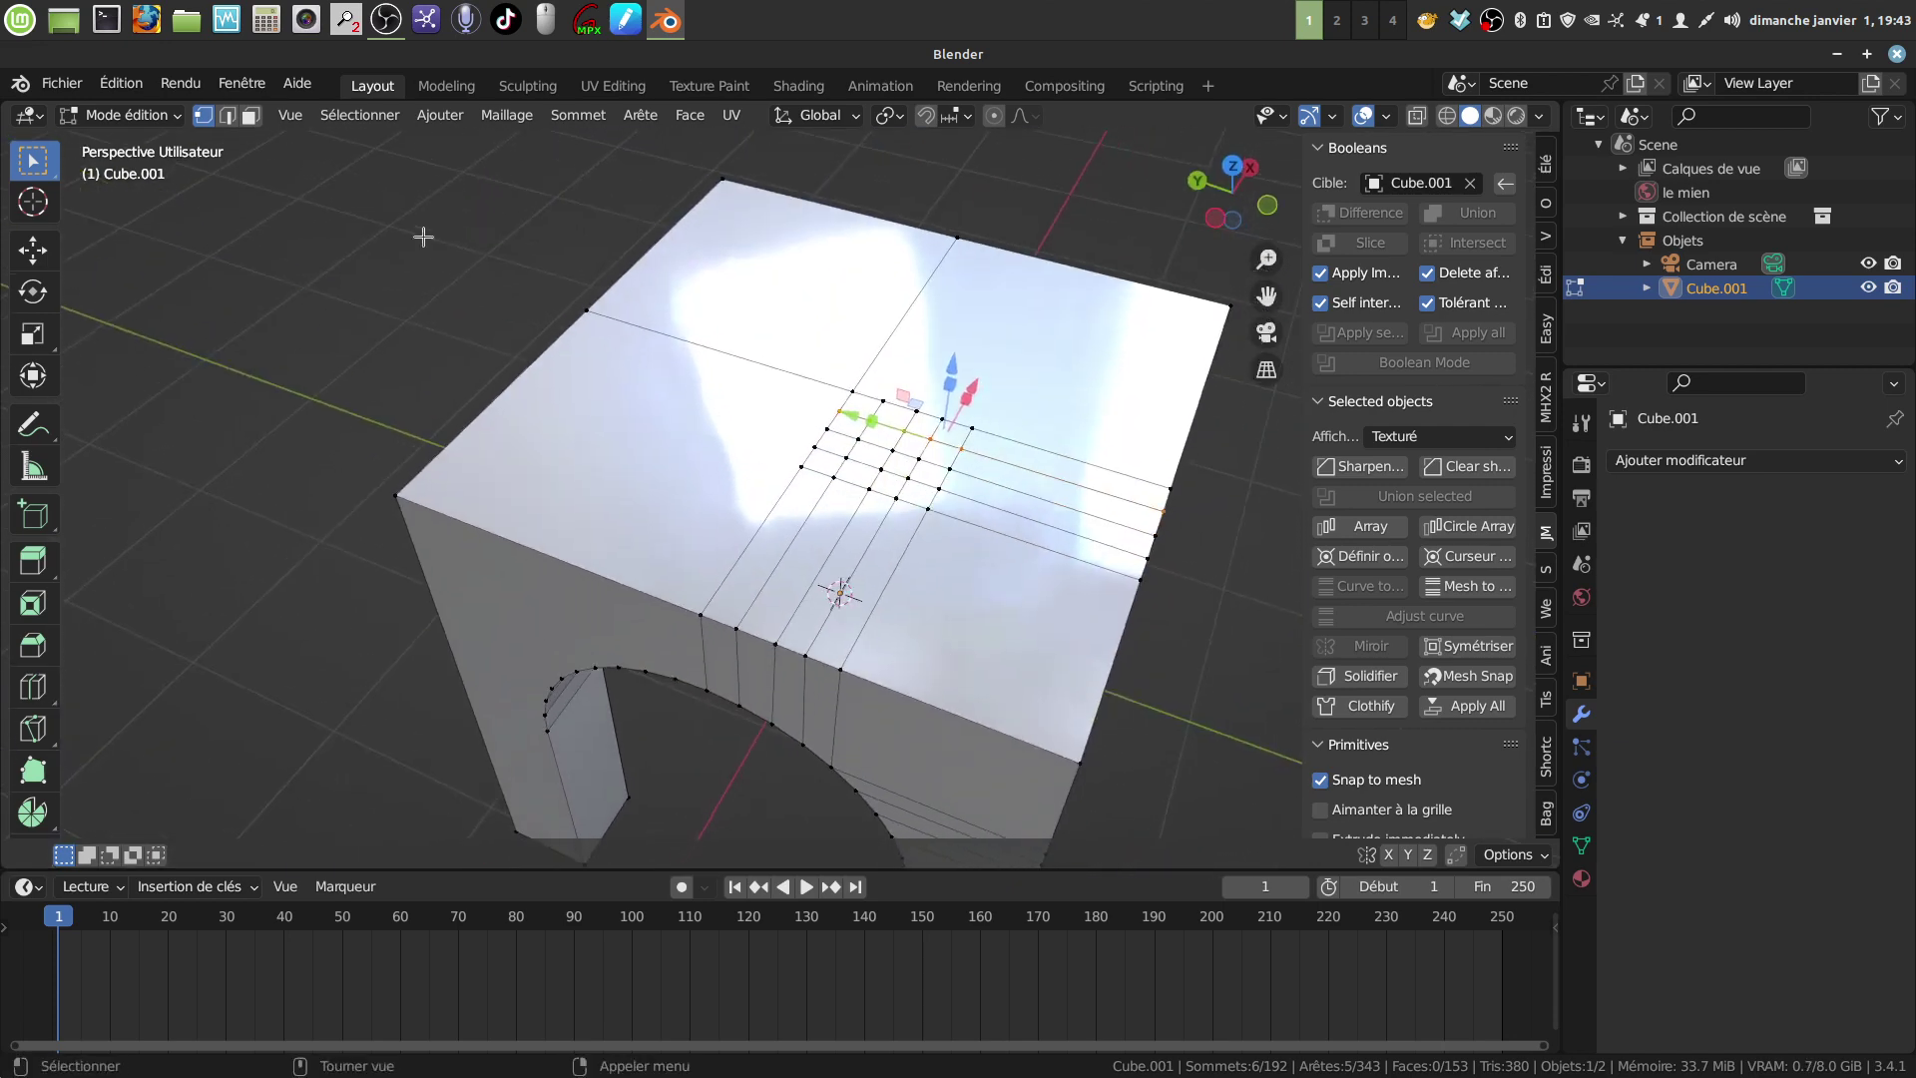
left_click(228, 116)
middle_click_drag(843, 469, 852, 483)
key("alt+a")
key("a")
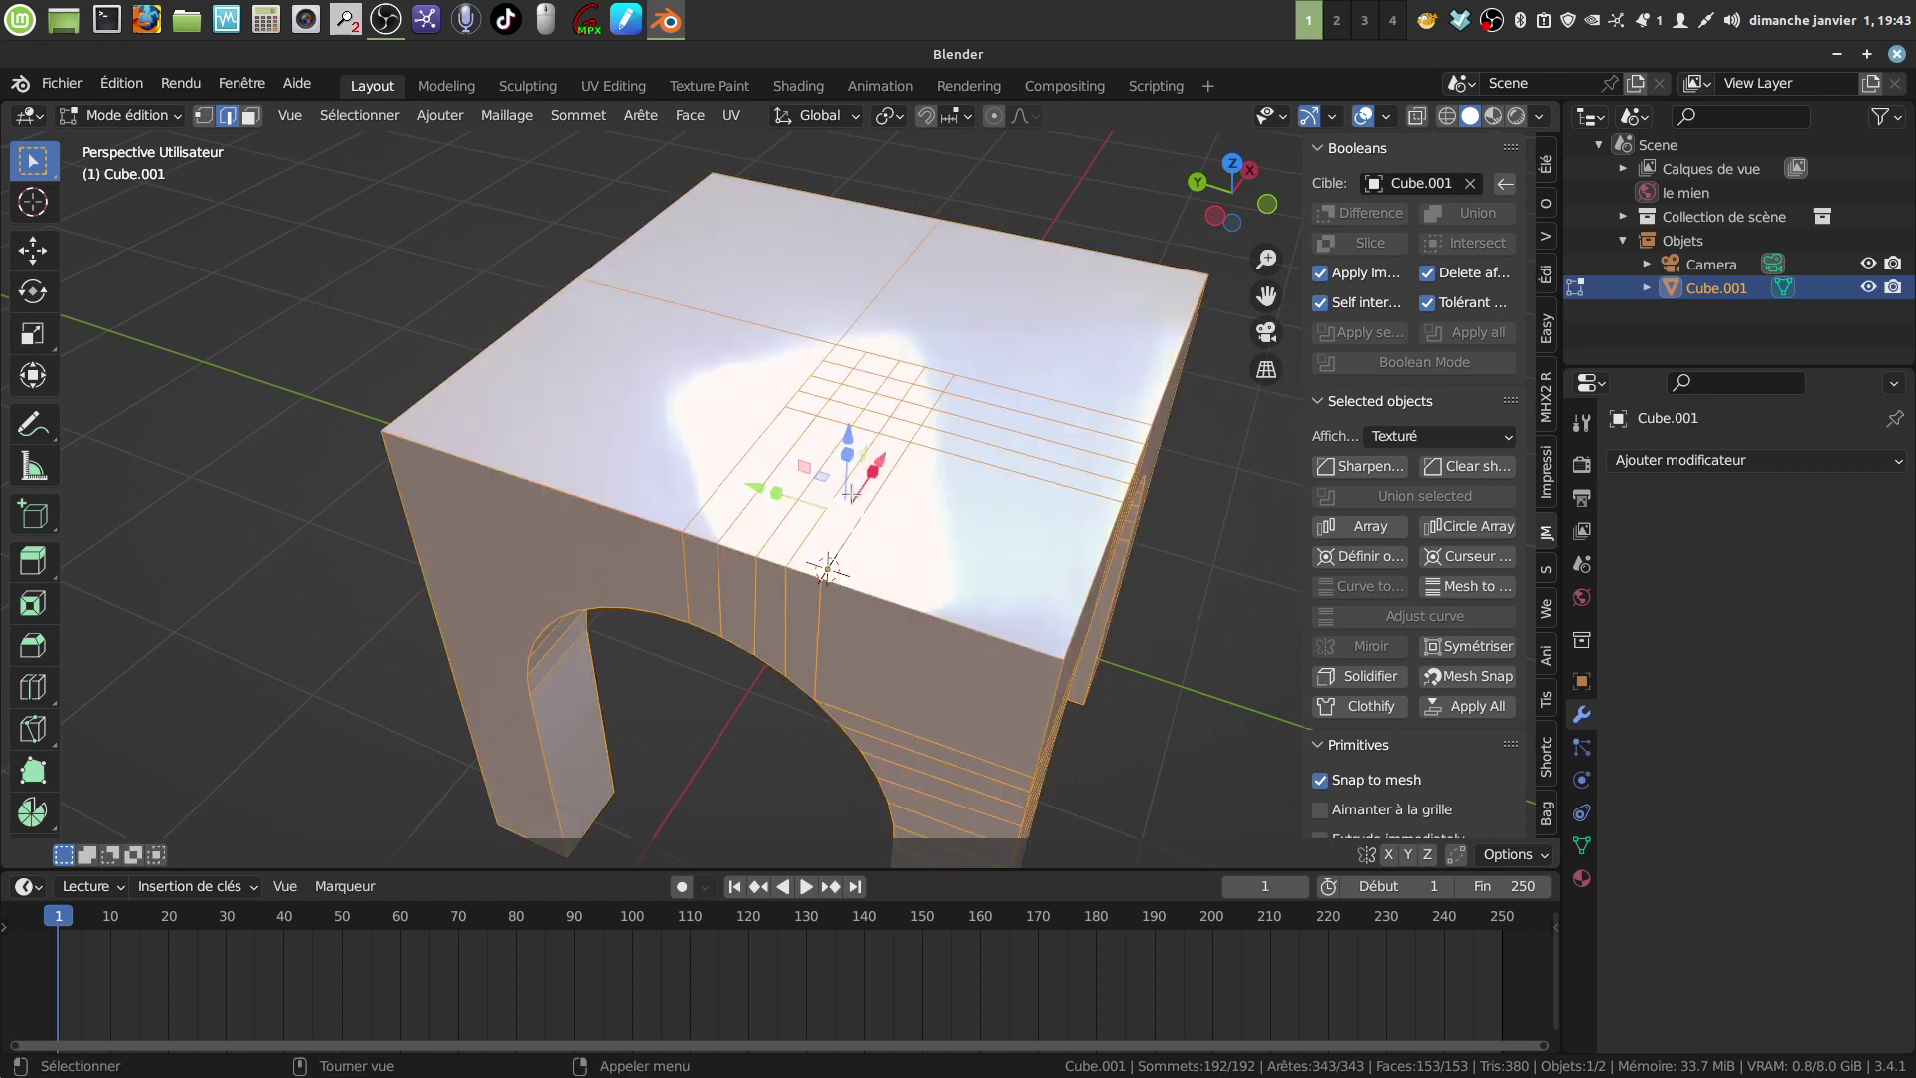
left_click(506, 115)
mouse_move(672, 656)
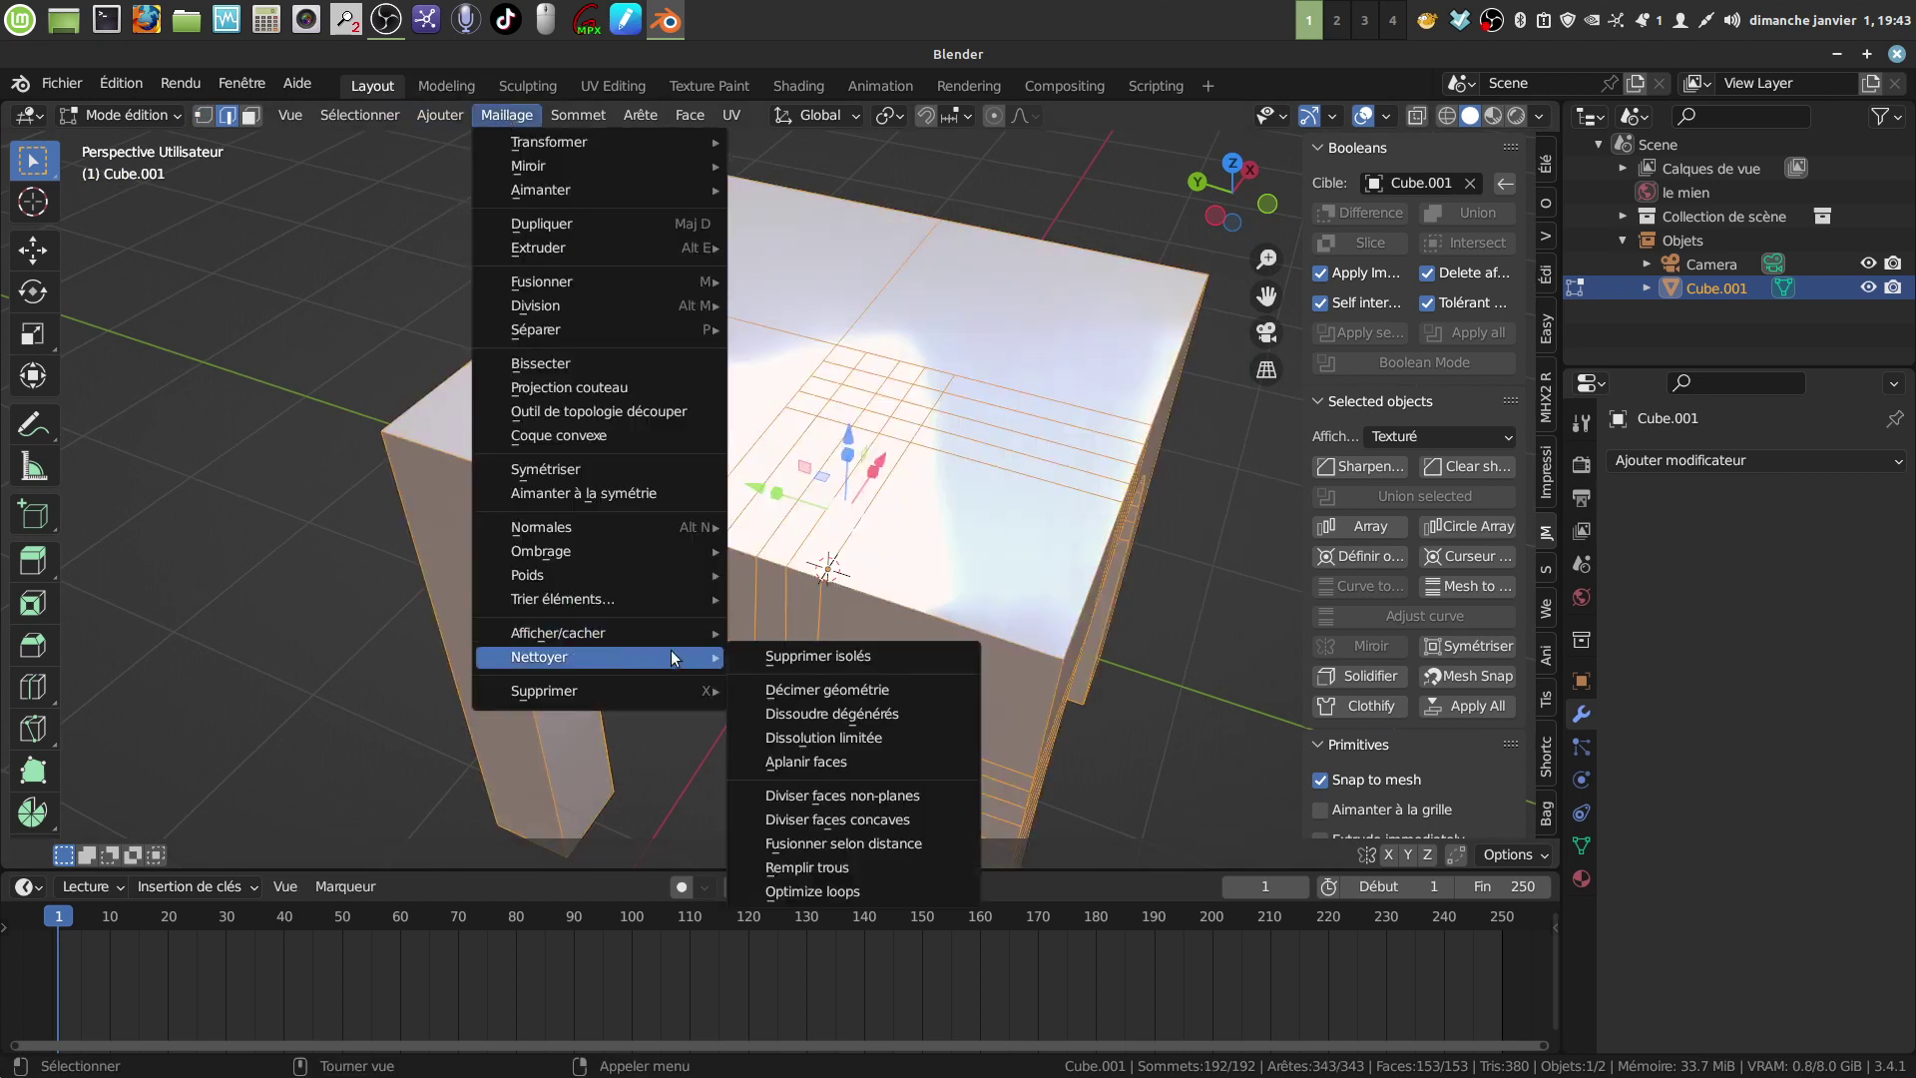
left_click(903, 843)
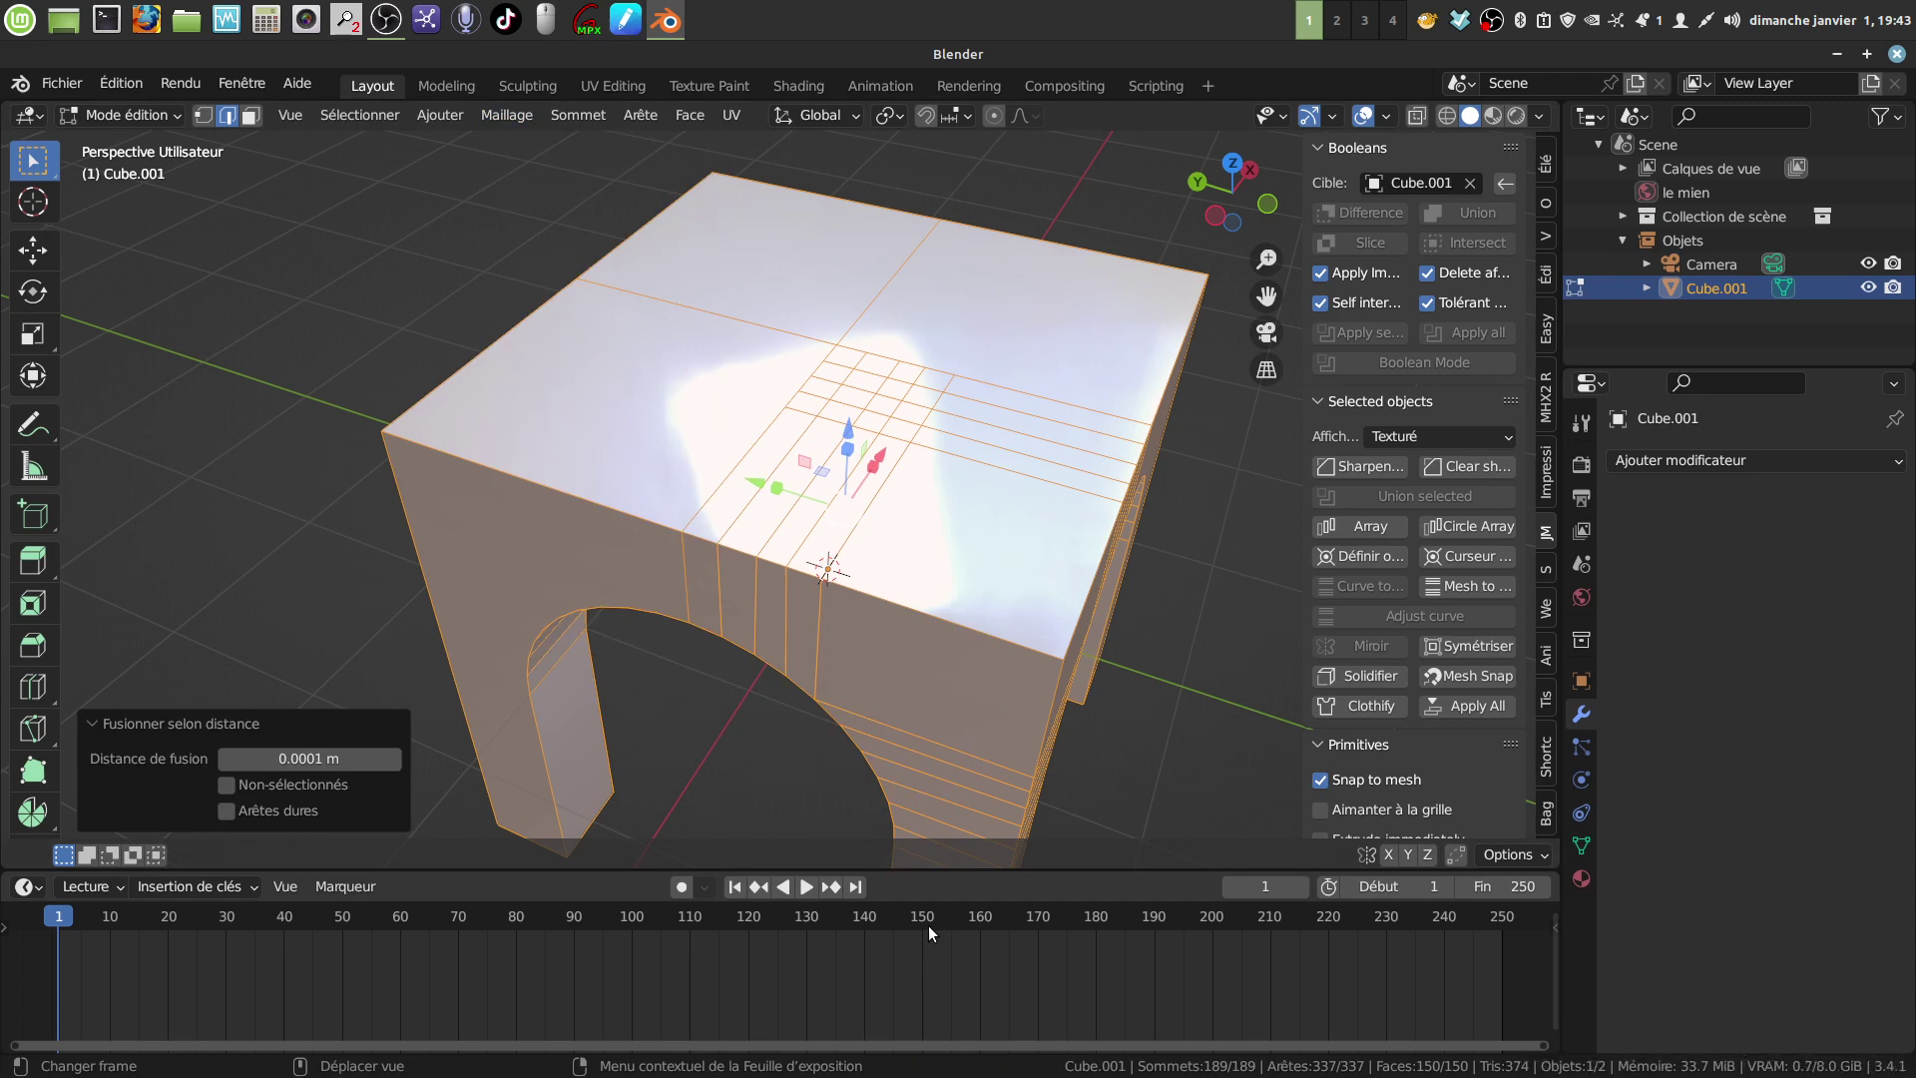
key("alt+a")
Step: Select the edge loop along the X centre line across the side face and top, and rip it in place
mouse_move(720, 564)
middle_mouse_down()
mouse_move(736, 576)
mouse_move(714, 549)
middle_mouse_up()
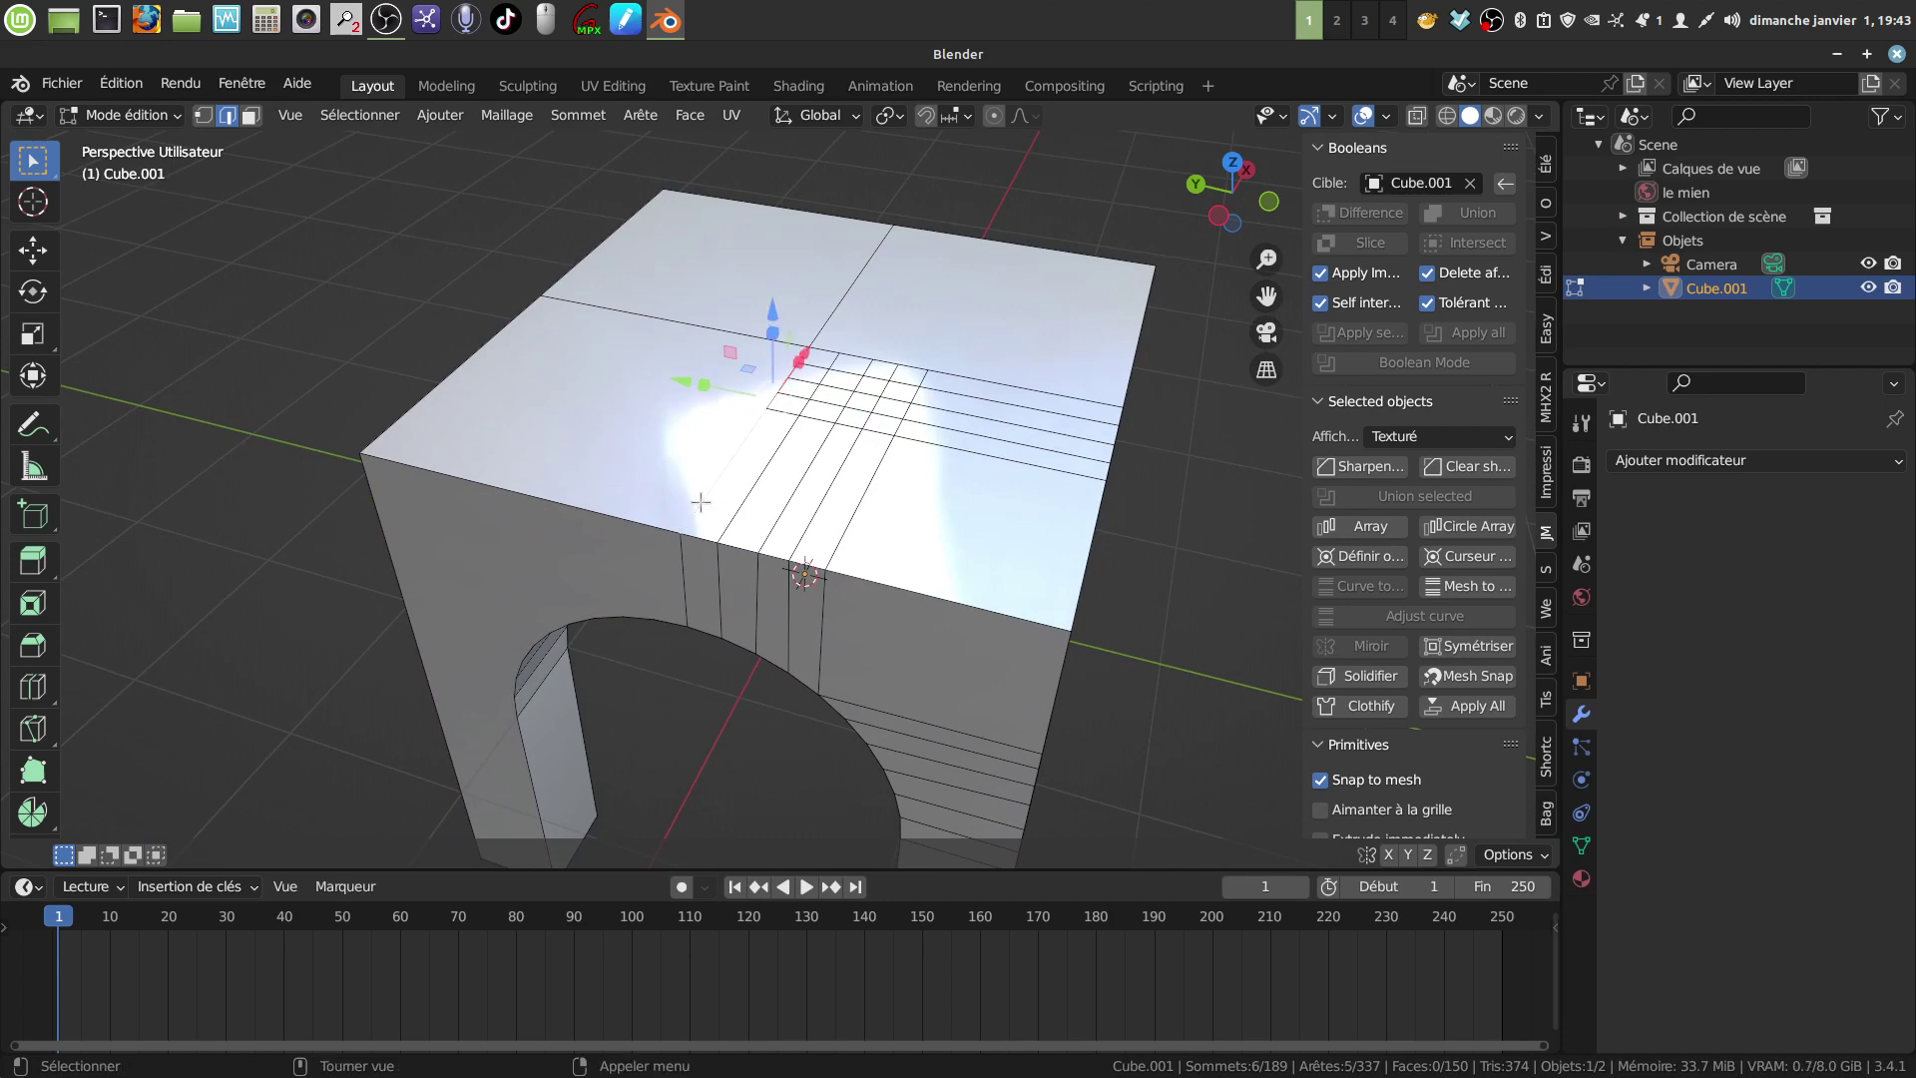
middle_click_drag(701, 502, 740, 462)
left_click(689, 598, "alt+shift")
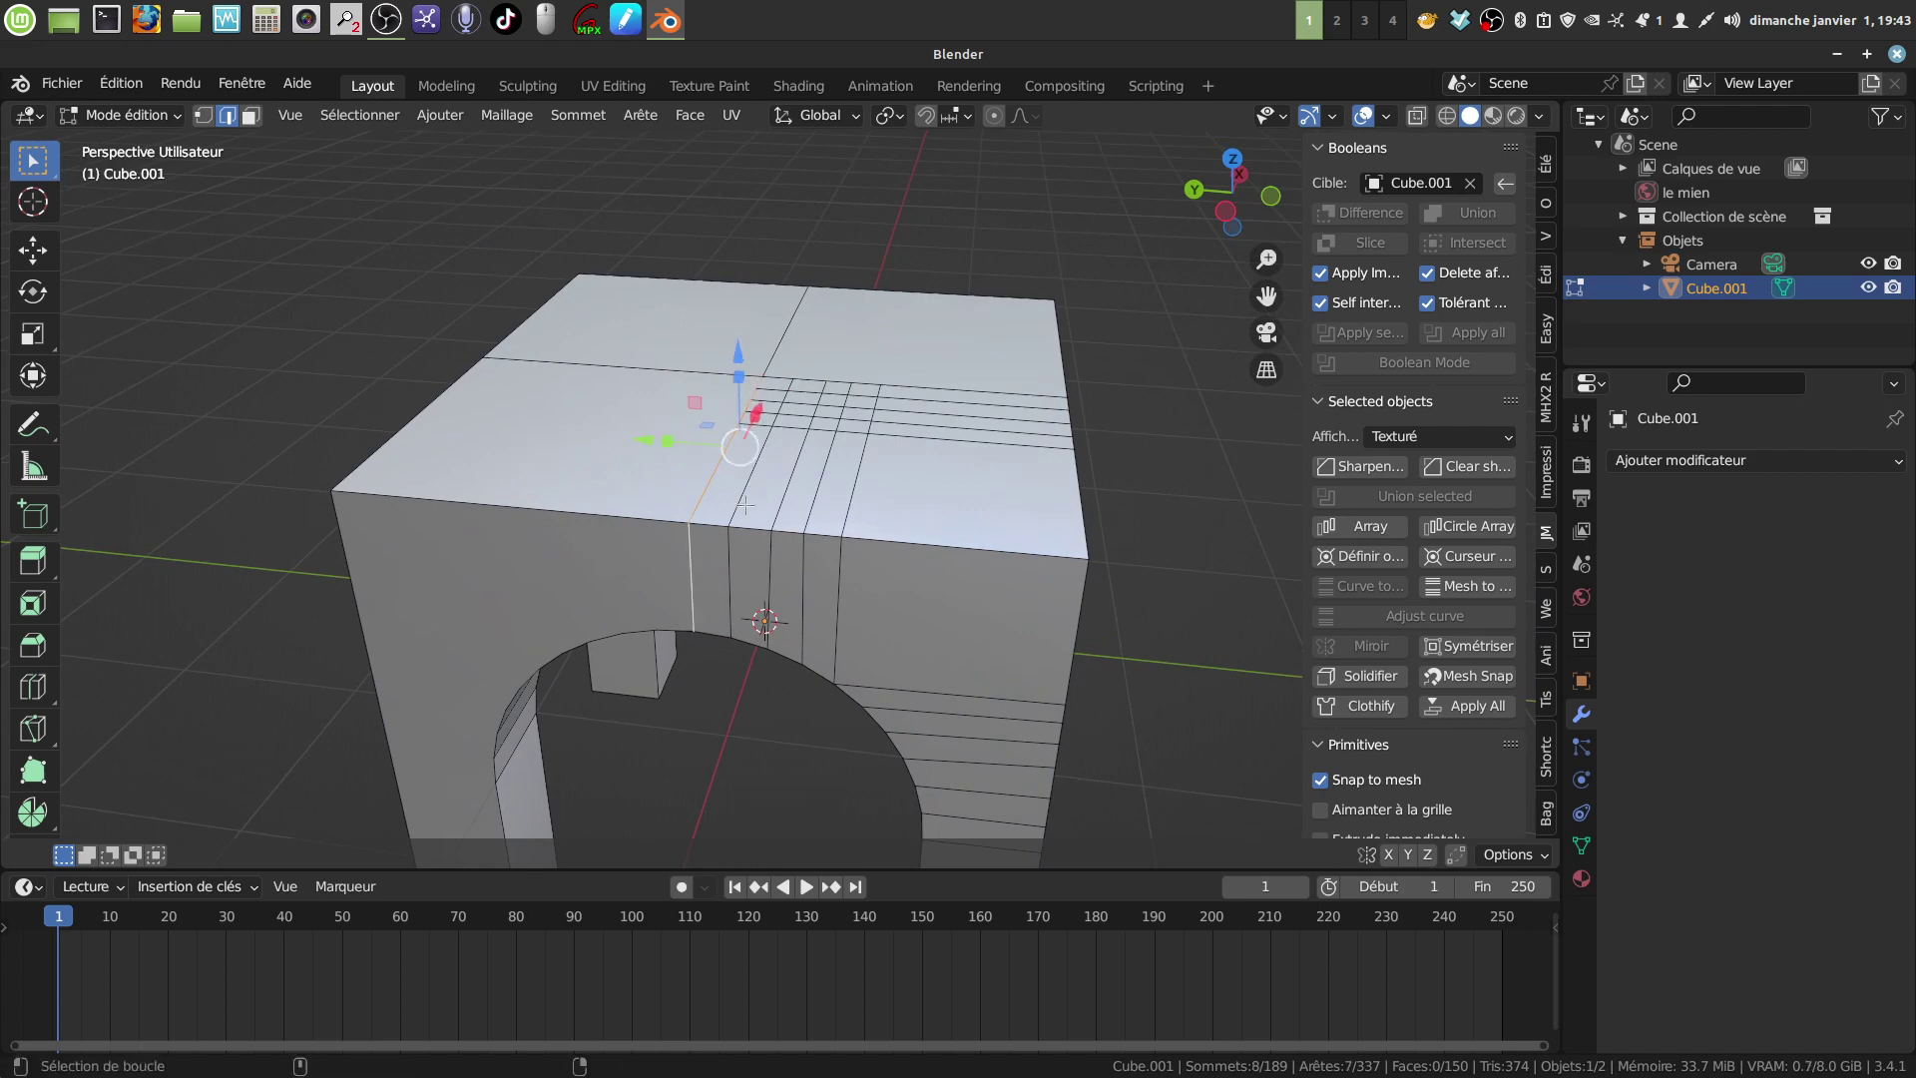
left_click(785, 333, "alt+shift")
middle_click_drag(785, 333, 756, 522)
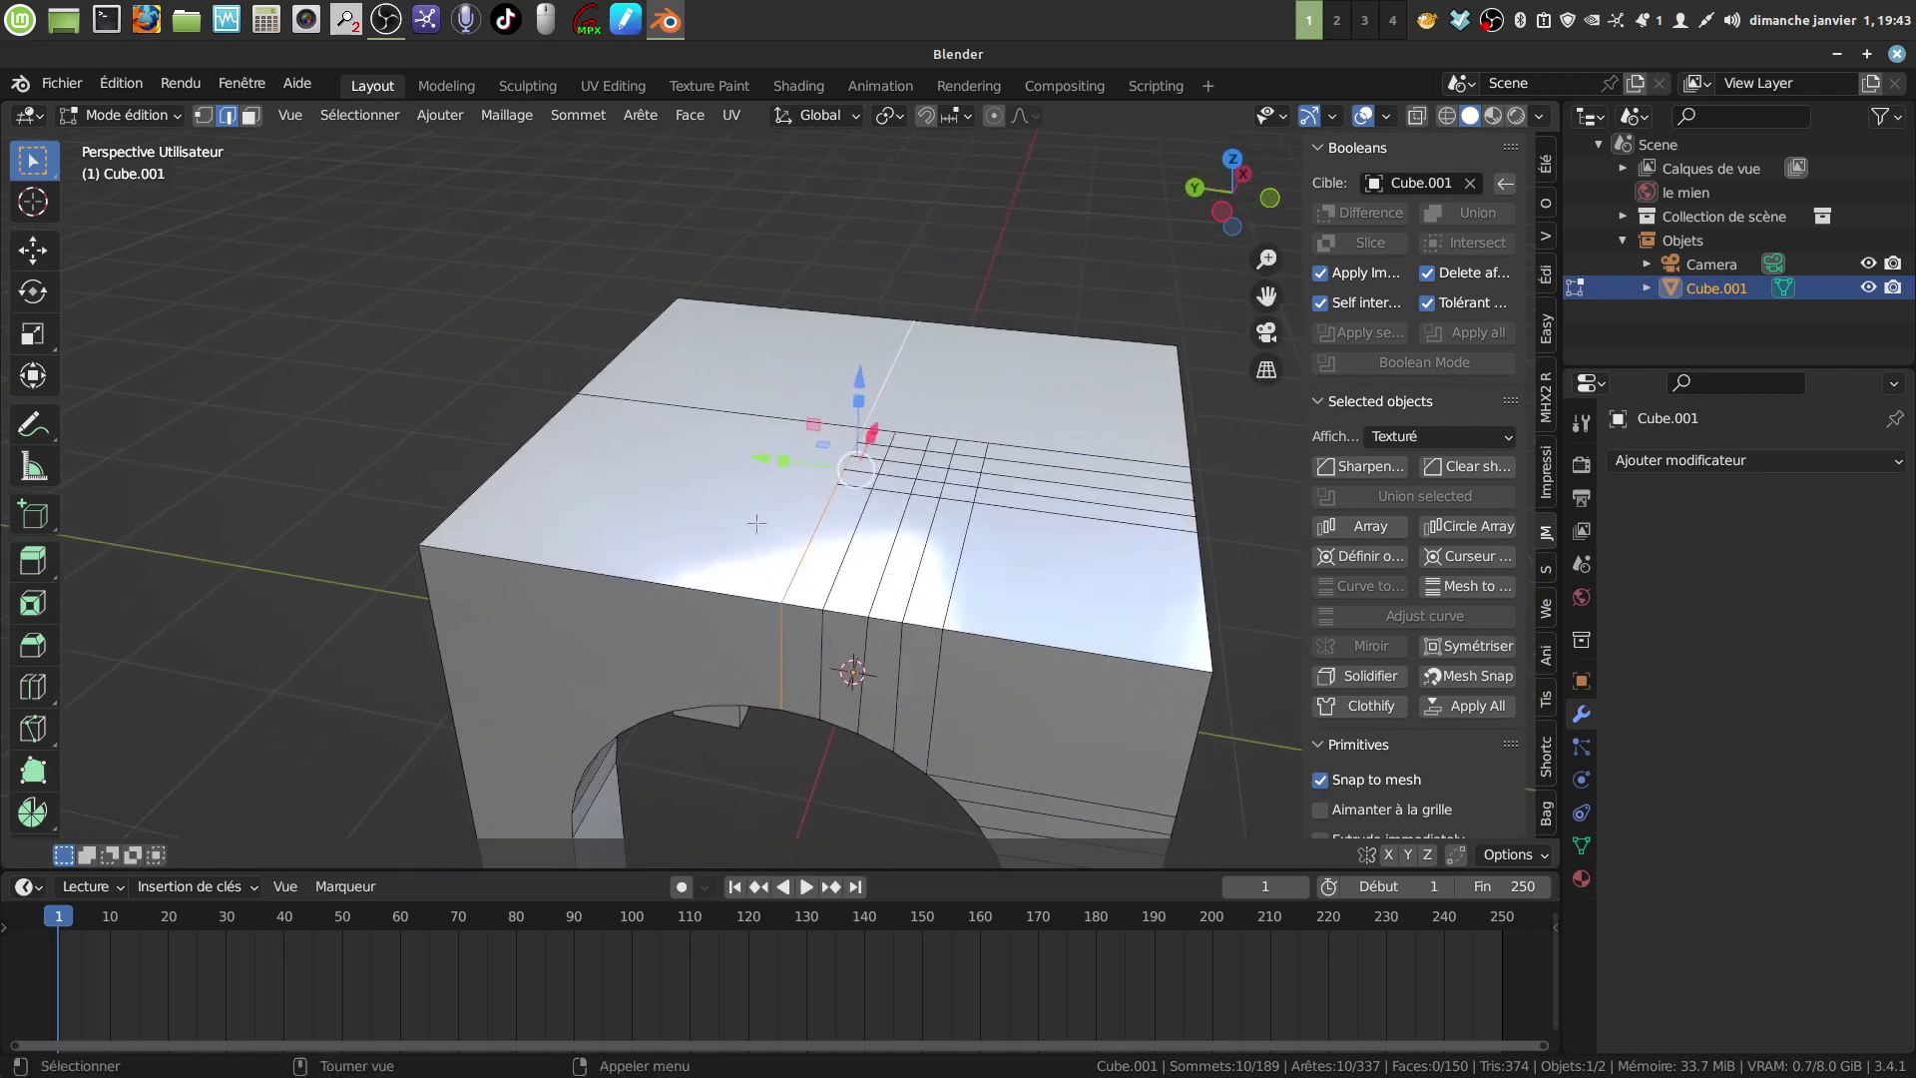
key("v")
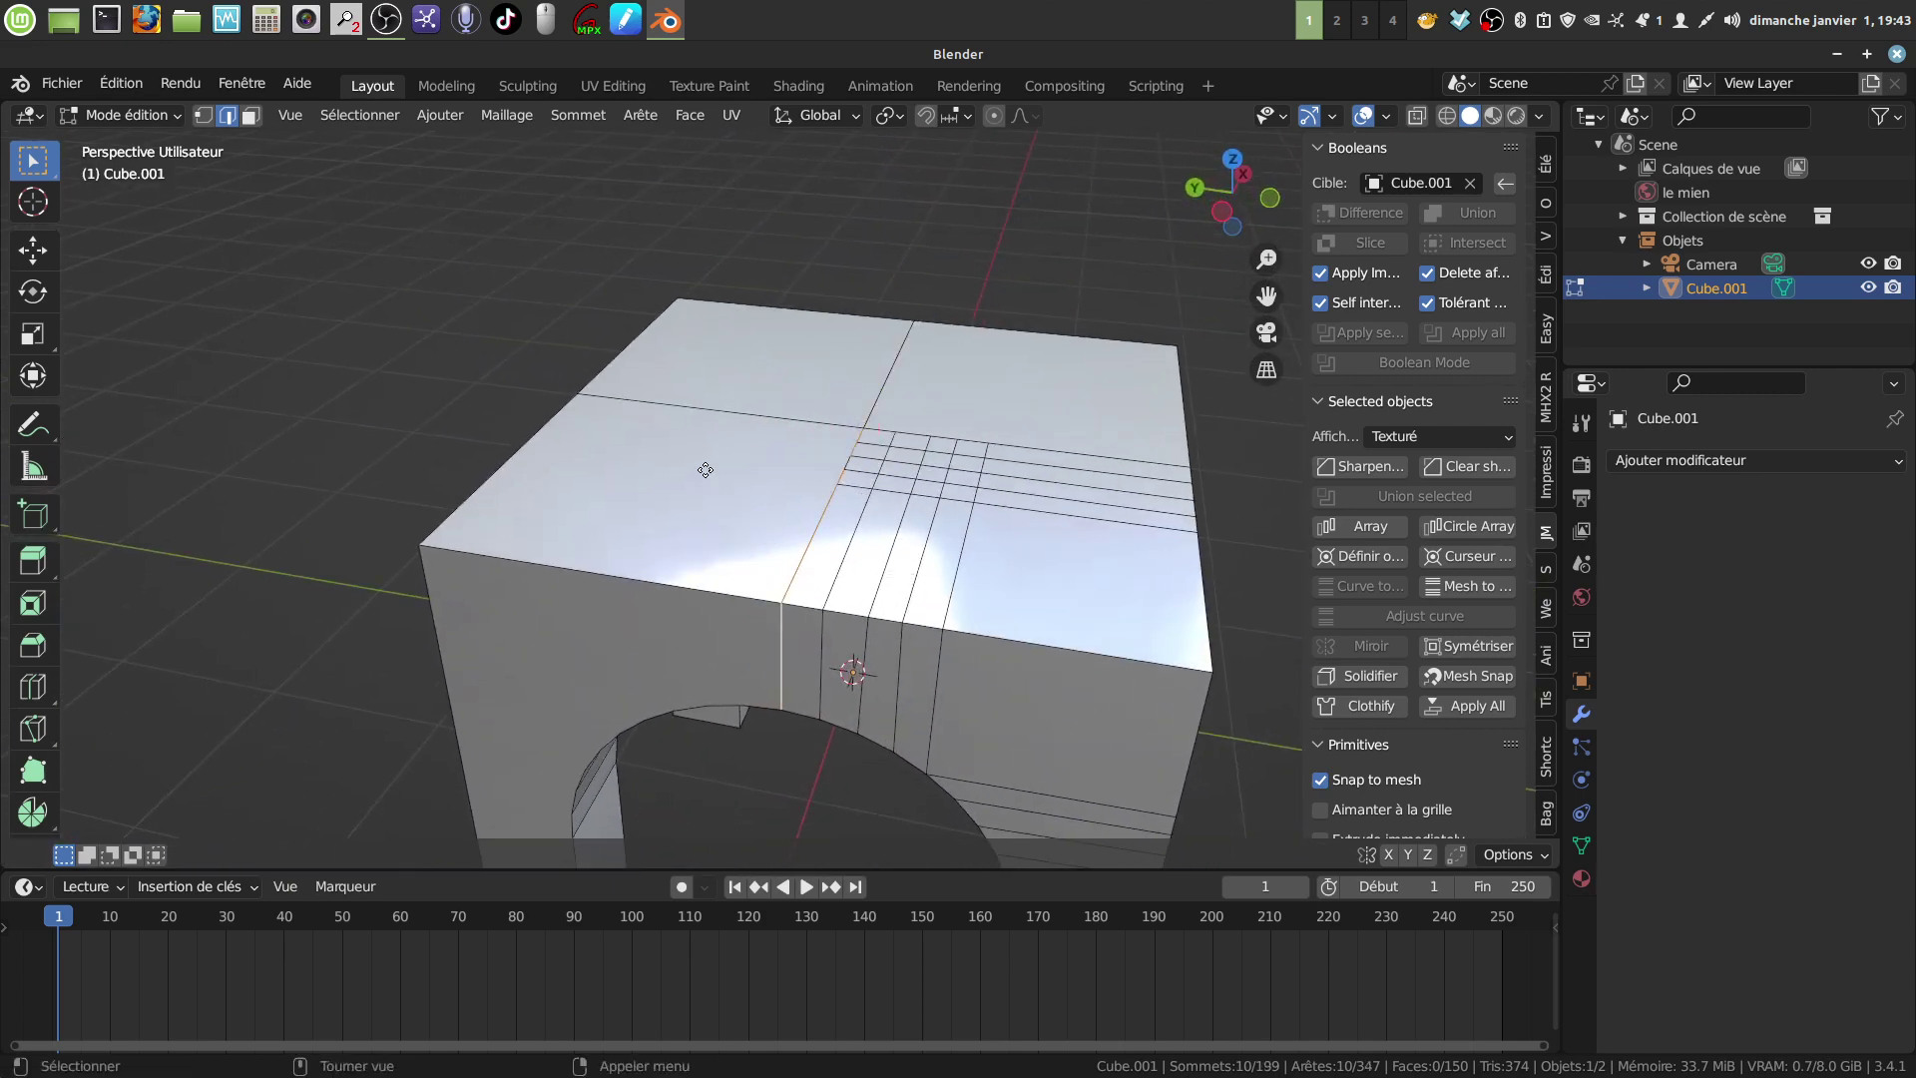
left_click(704, 469)
Step: Select all geometry linked to the uncut +Y half of the vault and delete its vertices
left_click(658, 405)
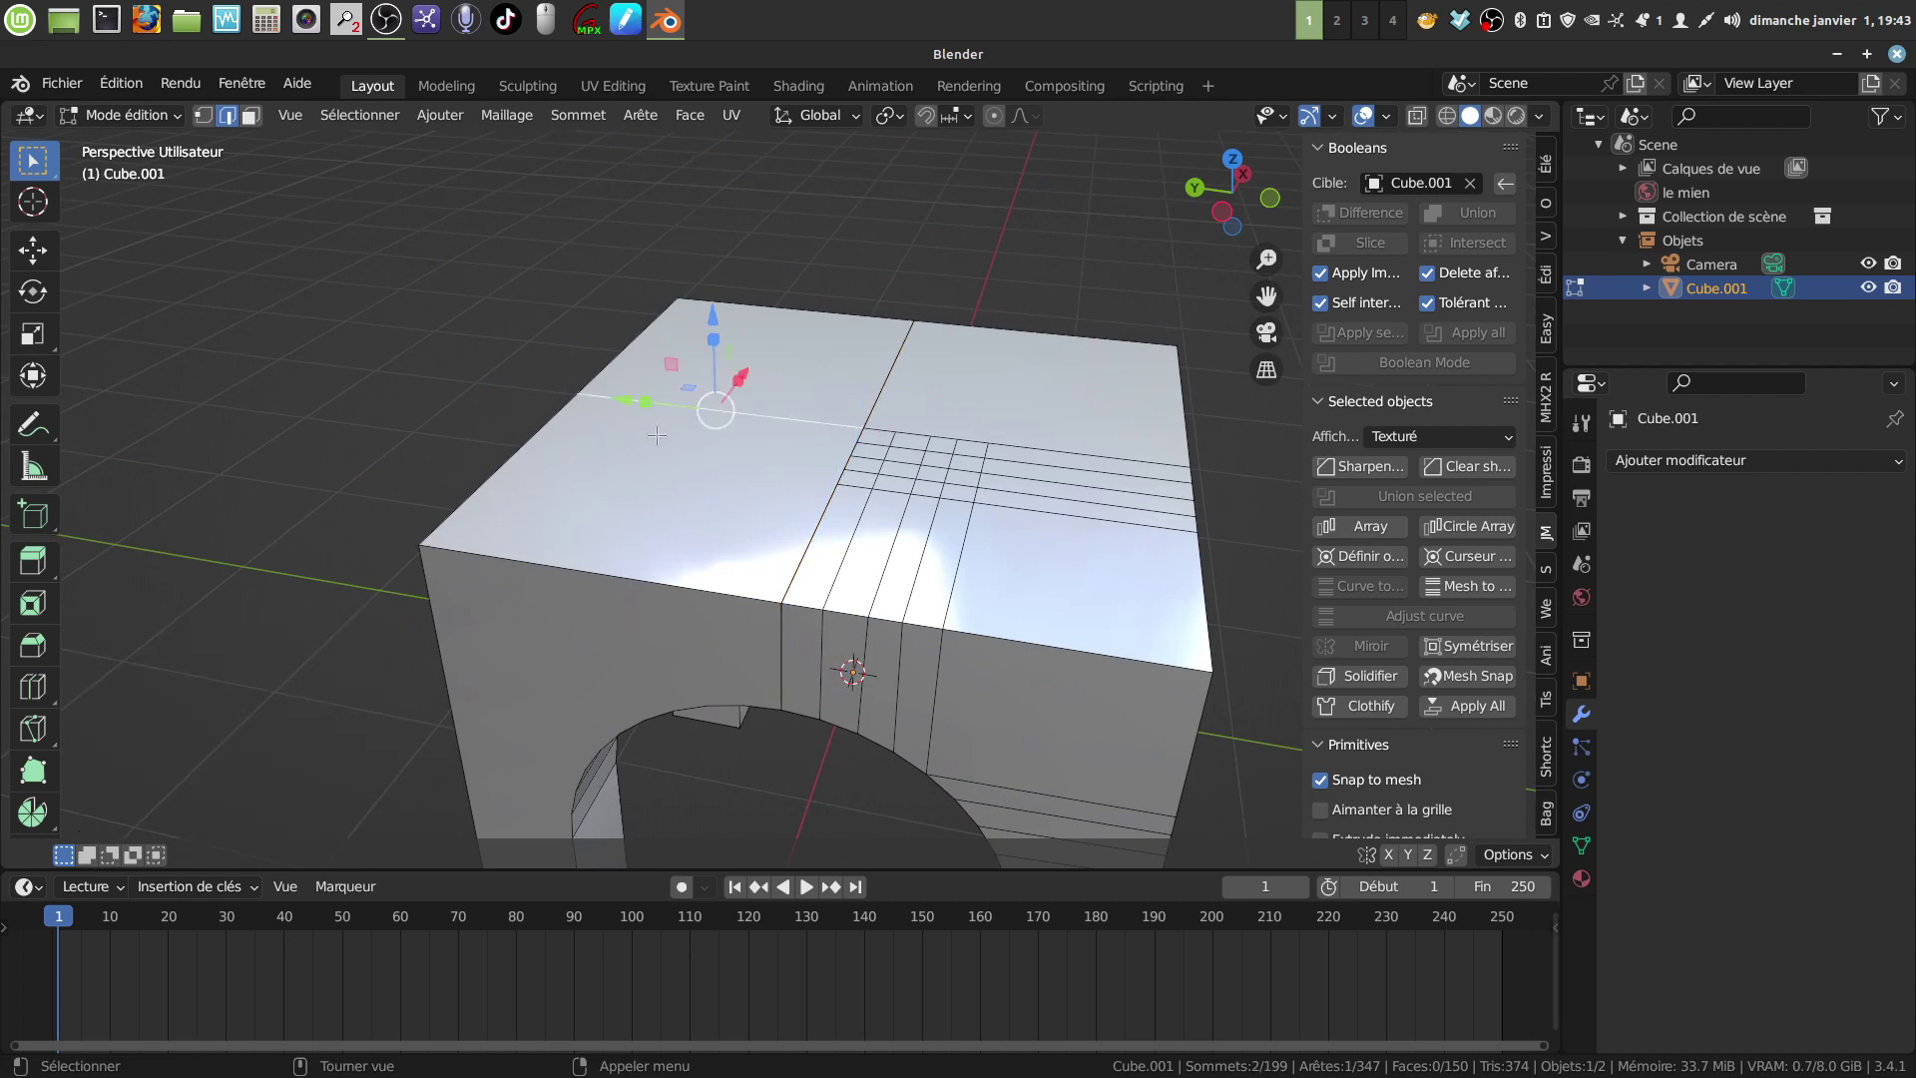
key("ctrl+l")
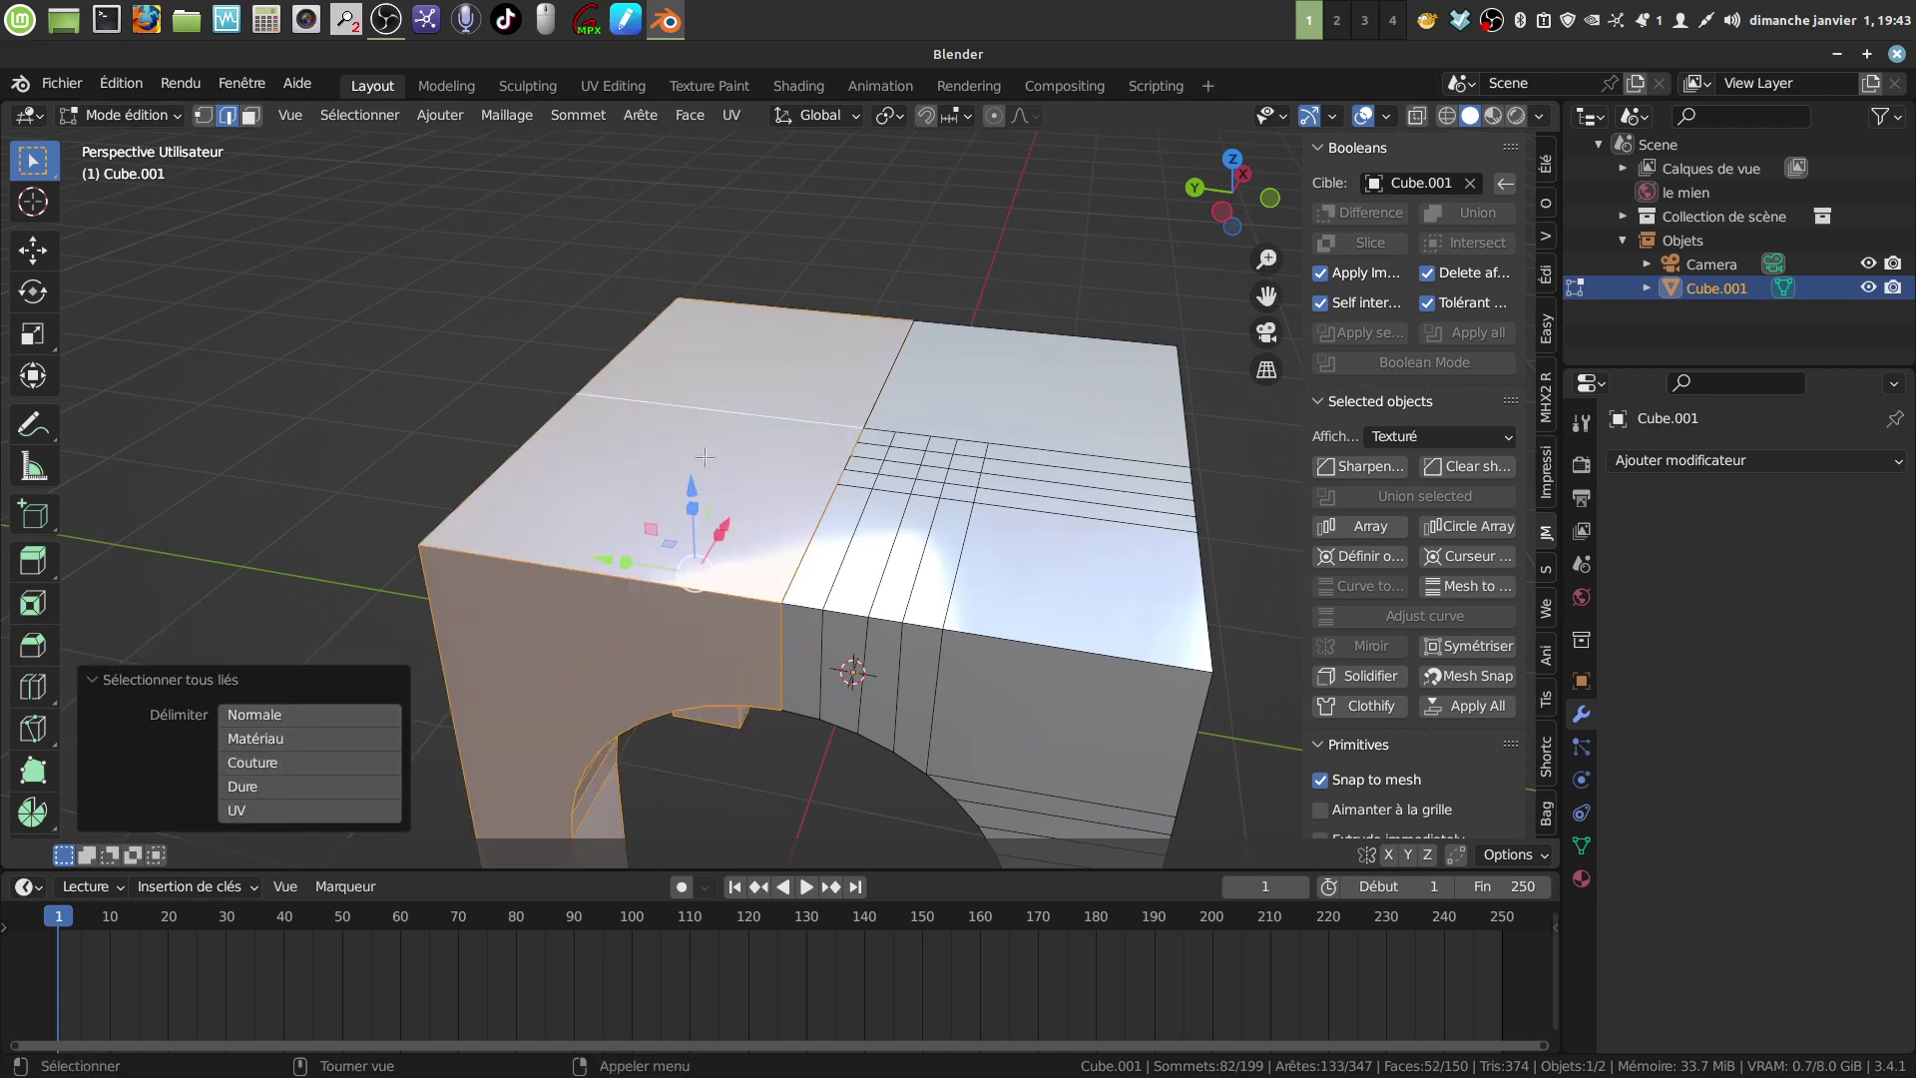
mouse_move(643, 410)
middle_mouse_down()
mouse_move(647, 359)
mouse_move(641, 413)
middle_mouse_up()
key("x")
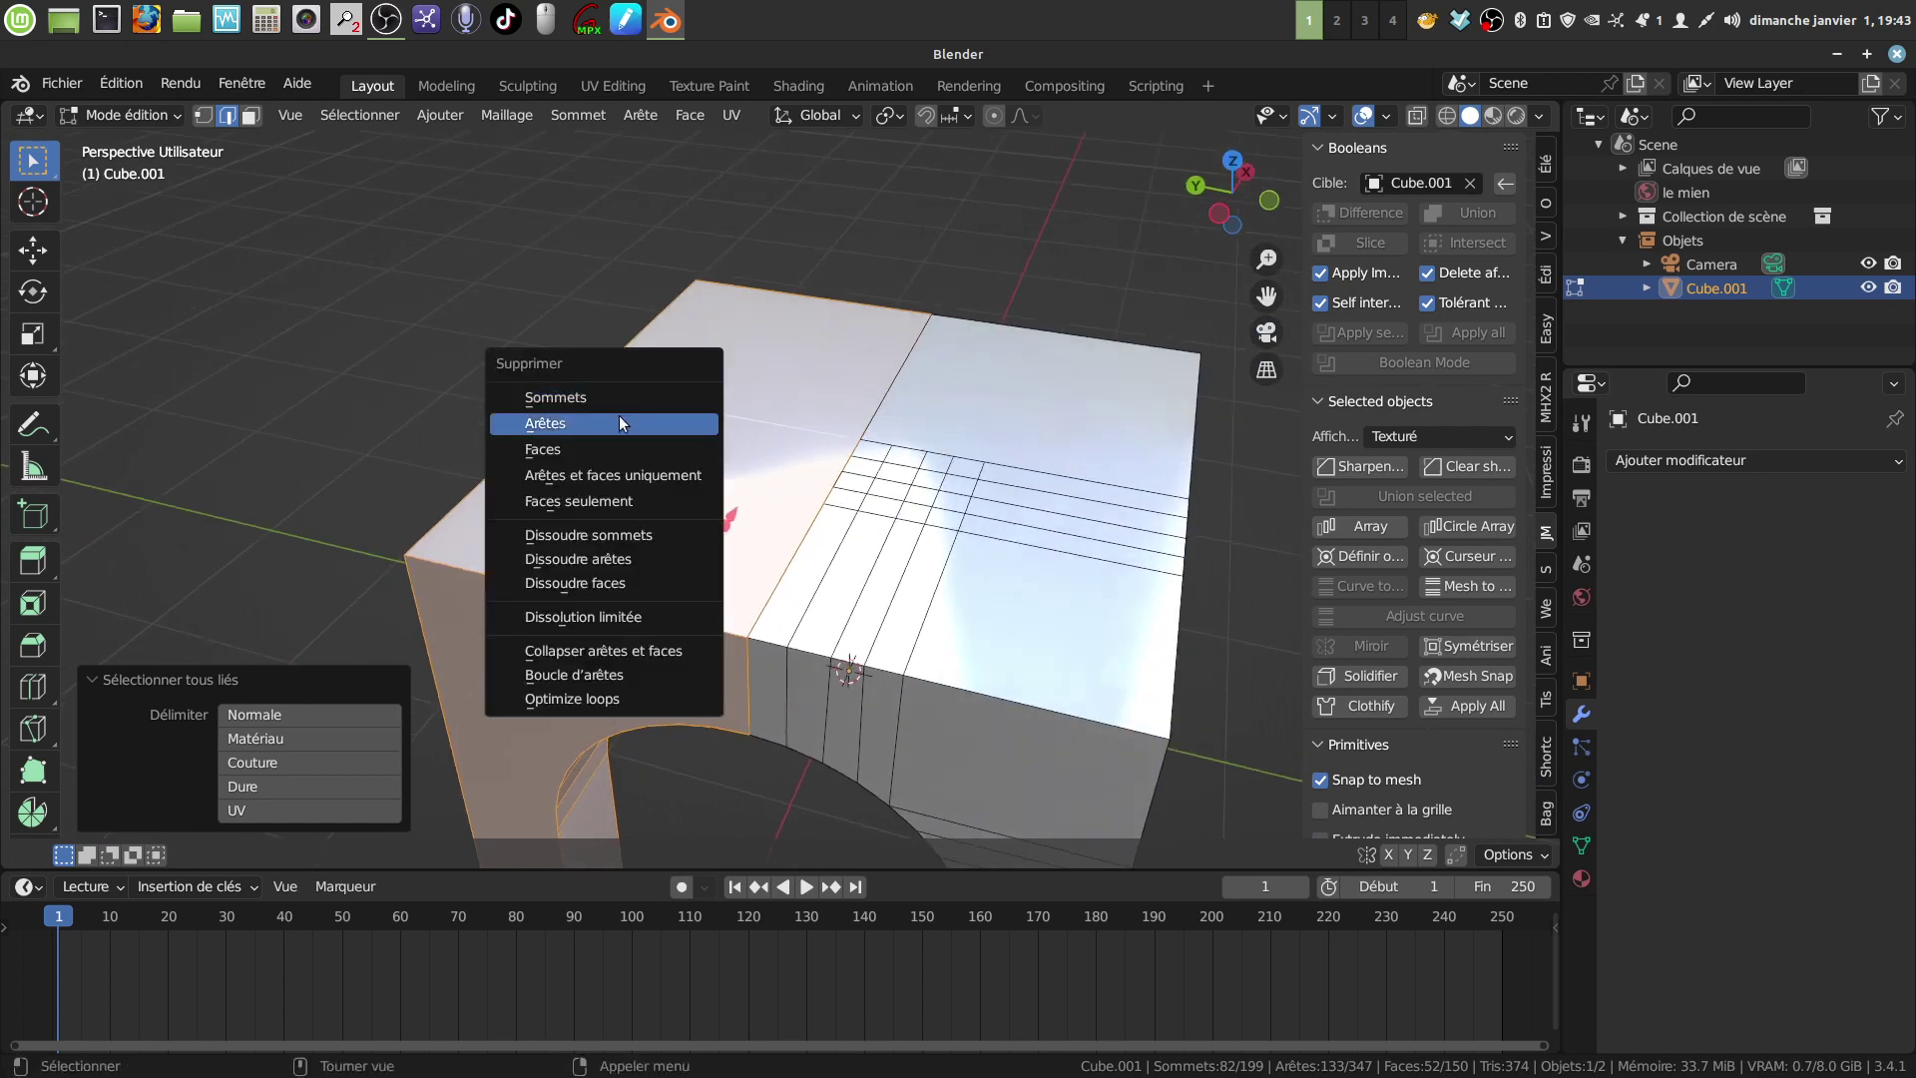
left_click(601, 397)
middle_click_drag(601, 397, 812, 532)
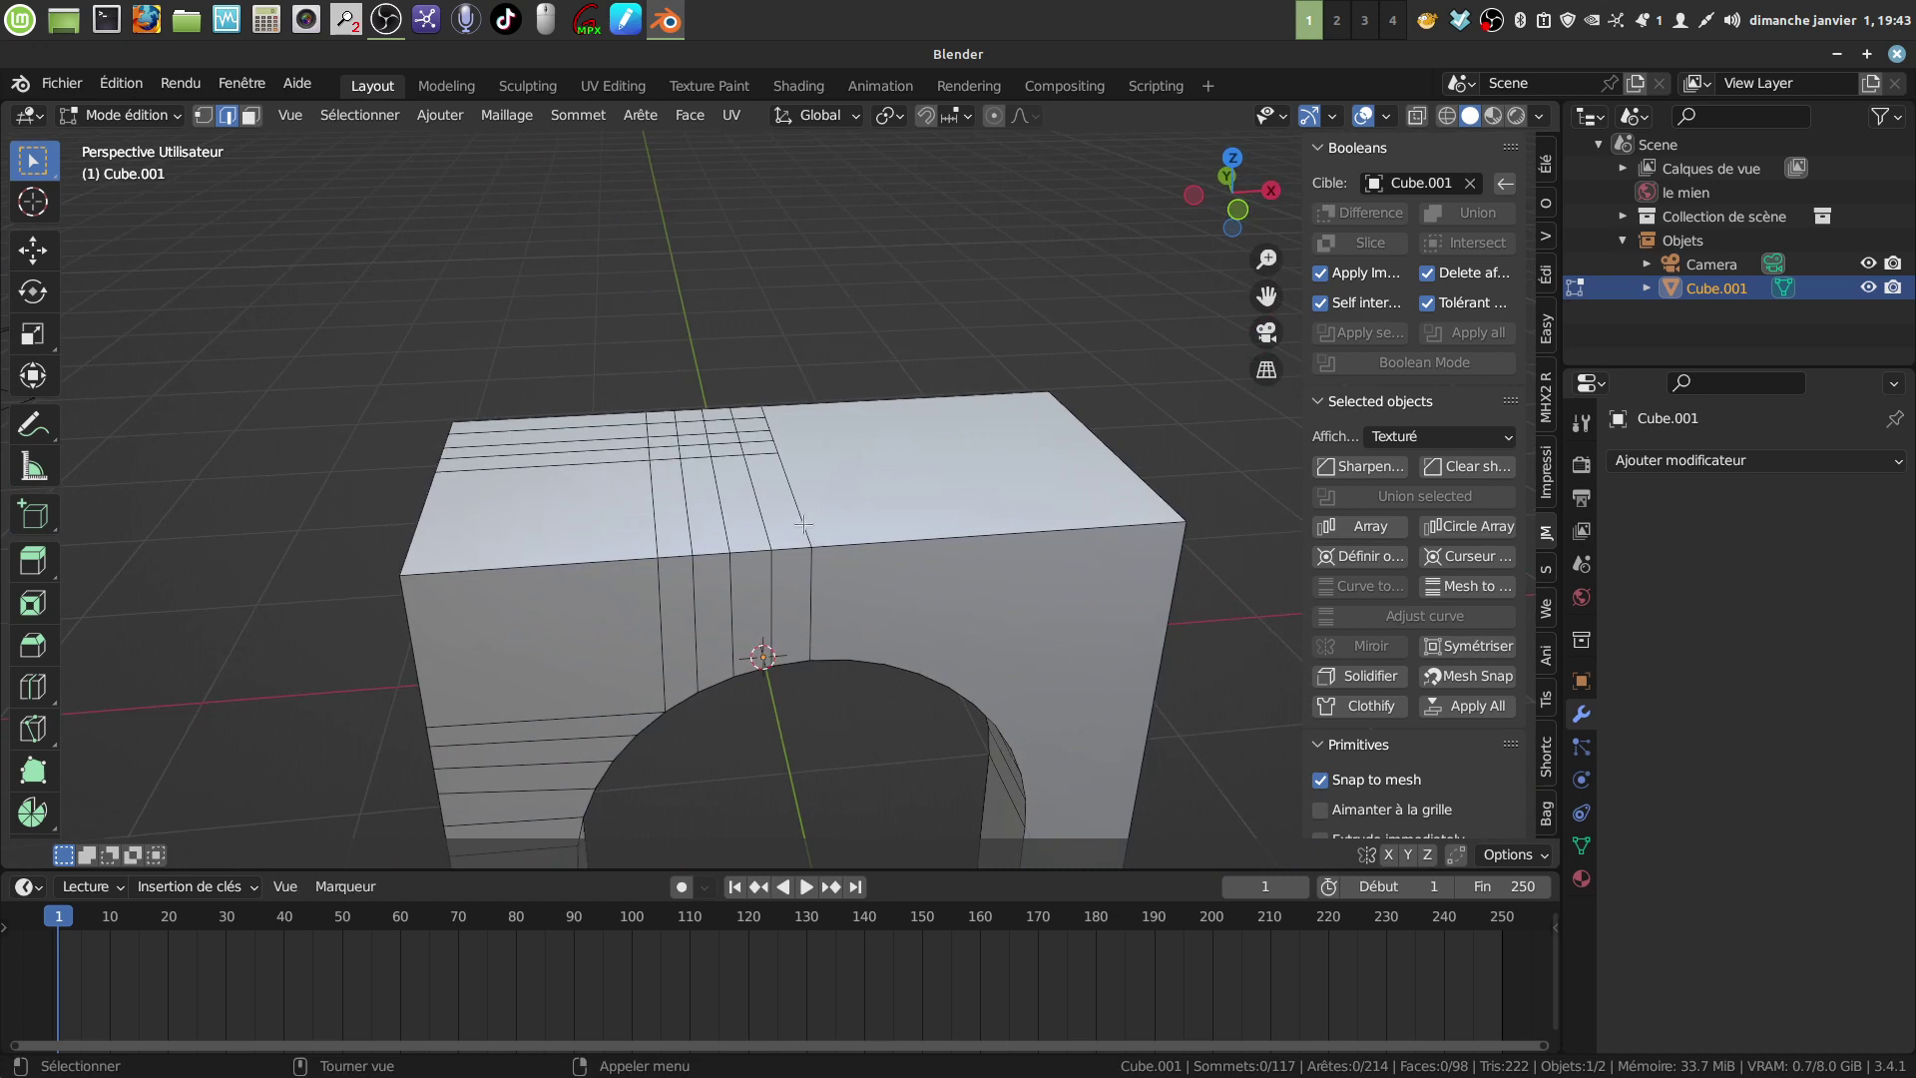
Step: Select the edge loop along the Y centre line across the front face, underside and top, and rip it in place
left_click(814, 604, "alt")
key("KP_1")
middle_click_drag(834, 597, 613, 712)
scroll(710, 663, "down", 5)
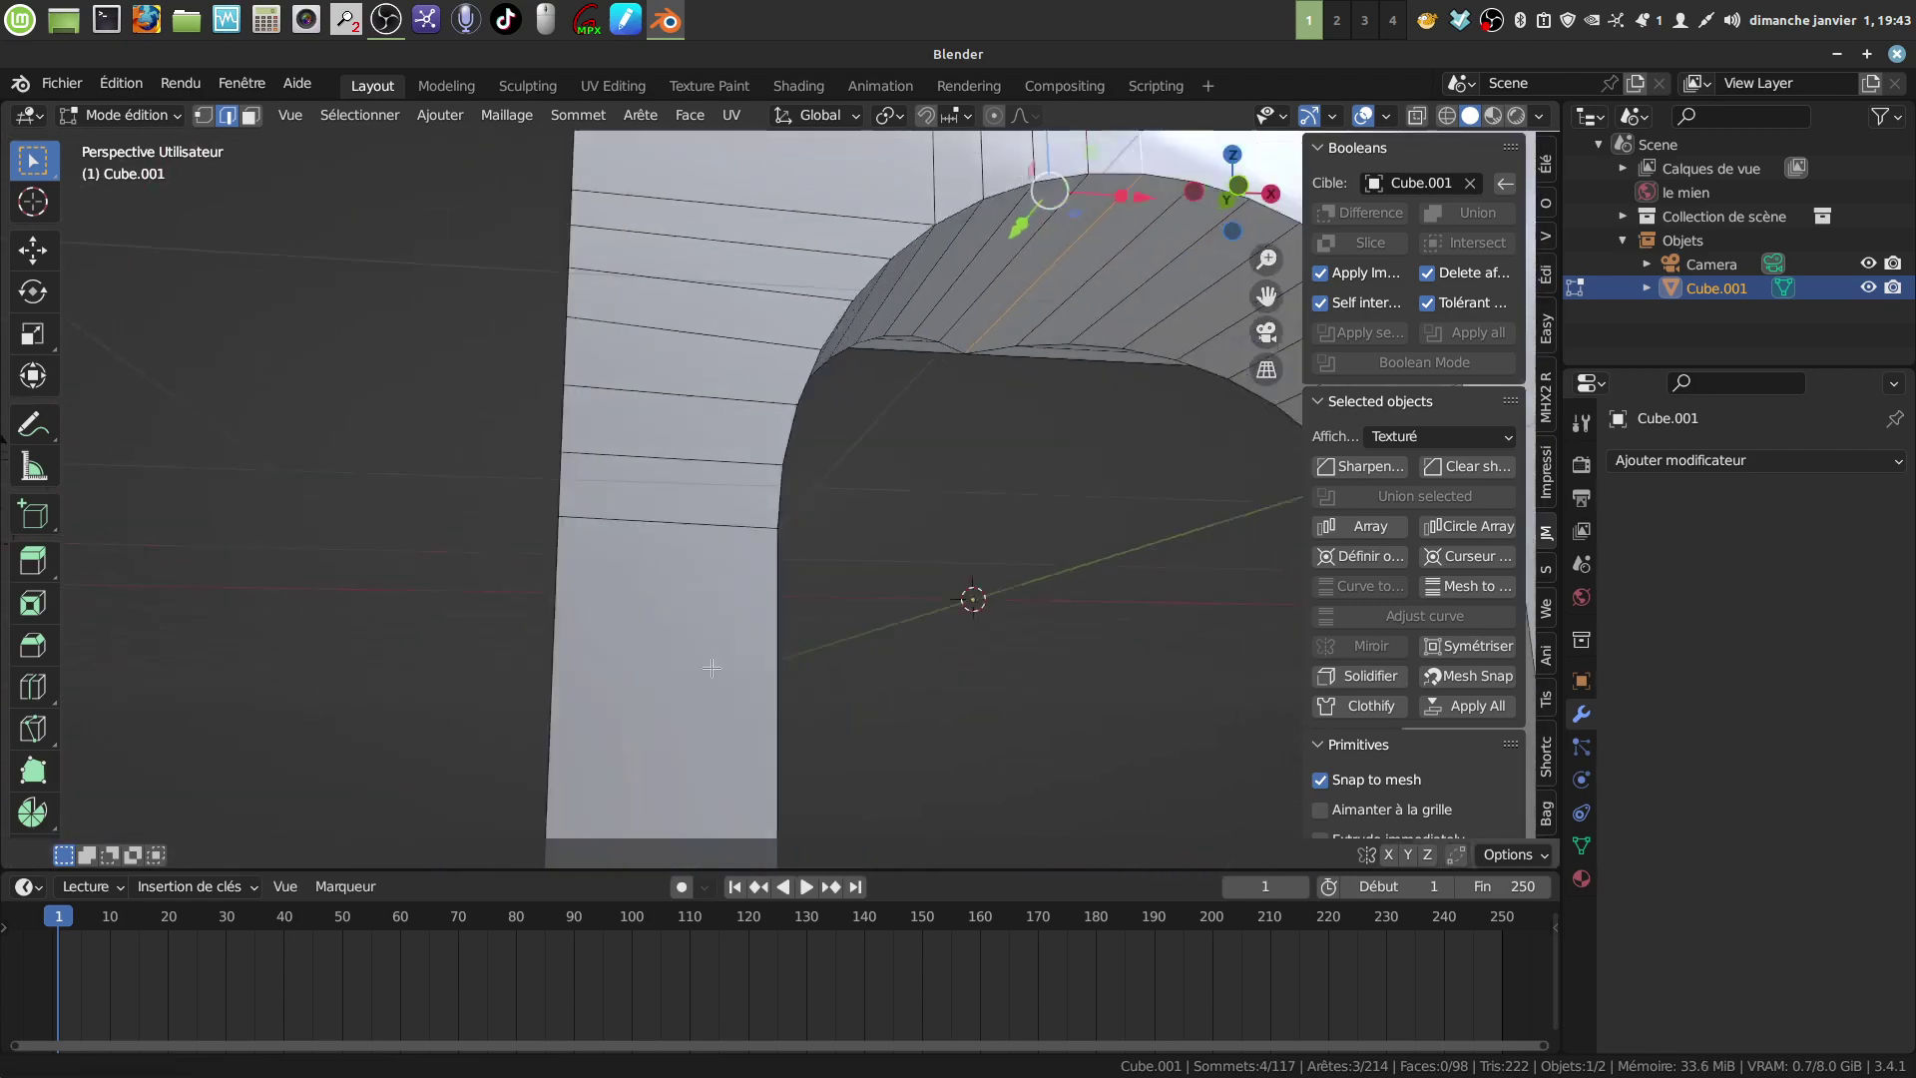
middle_click_drag(761, 577, 761, 504)
scroll(774, 694, "up", 3)
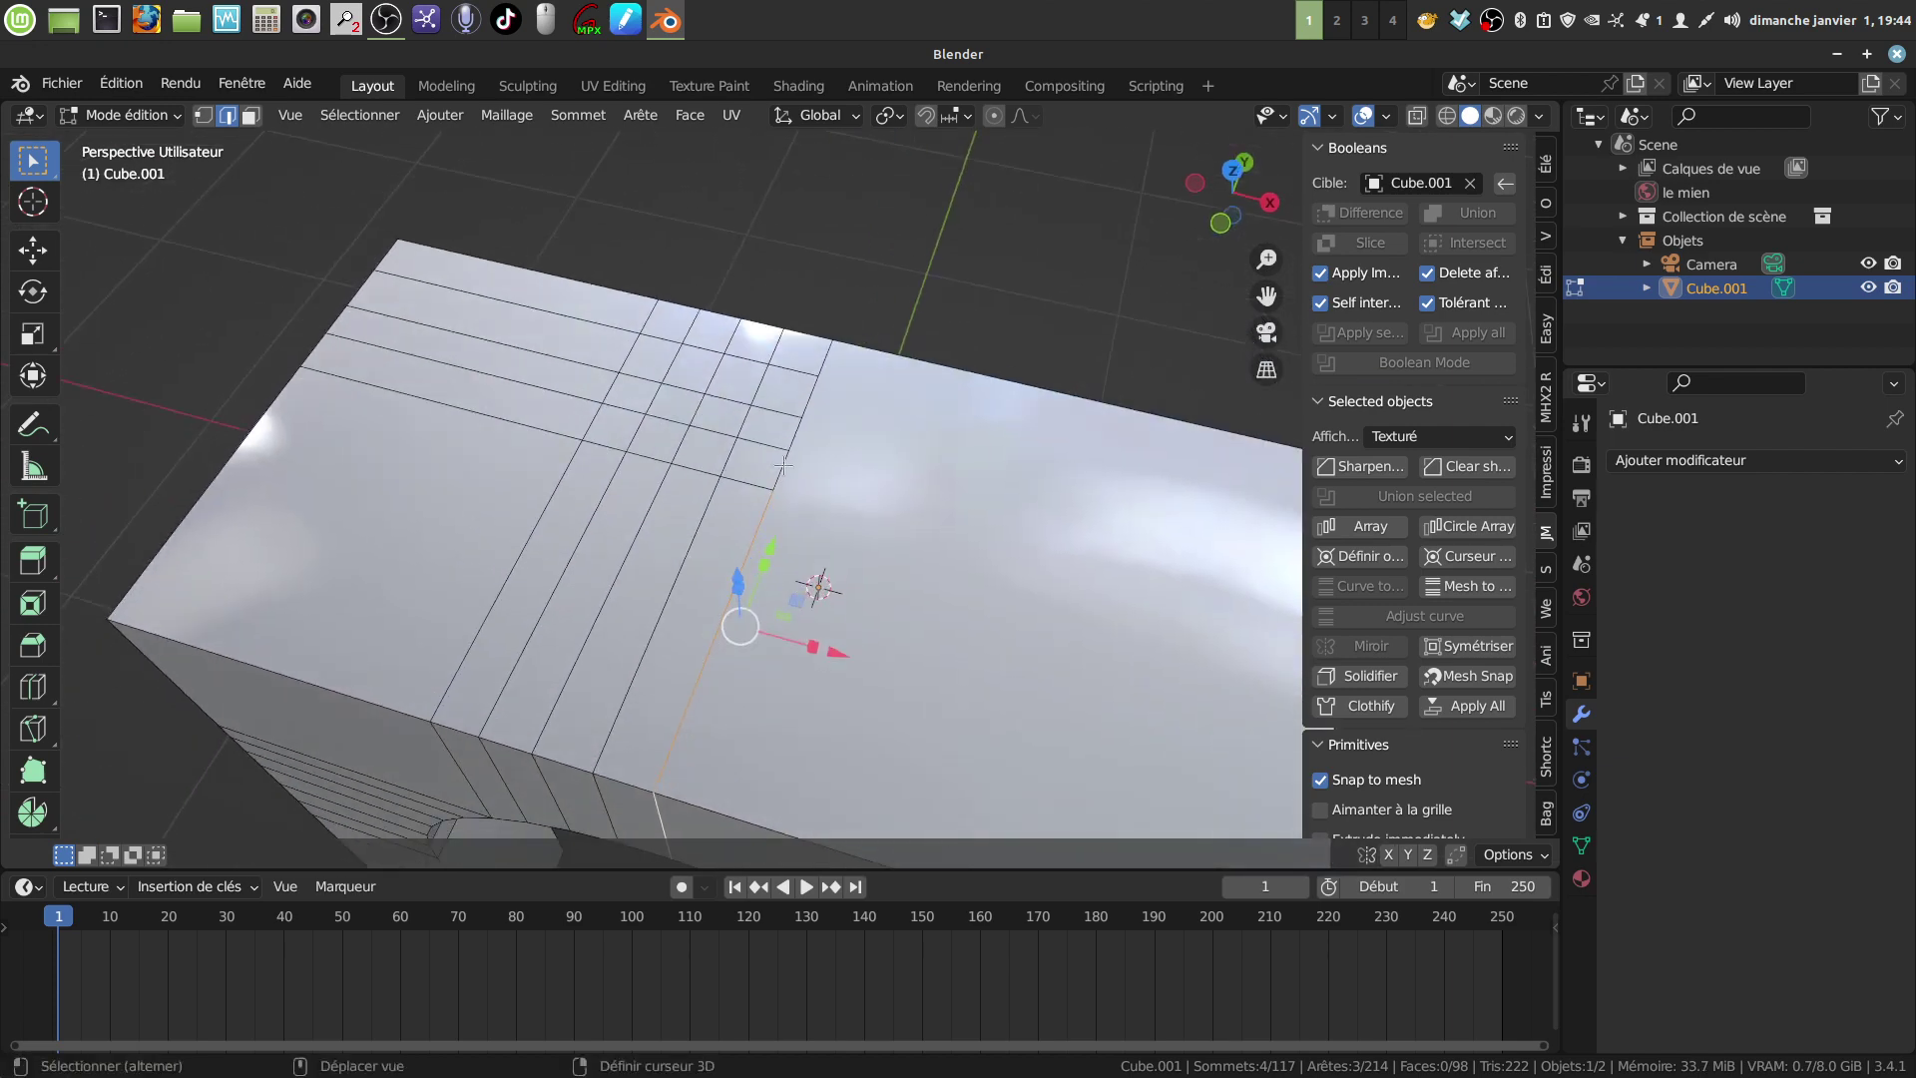
left_click(784, 466, "alt+shift")
mouse_move(862, 496)
middle_mouse_down()
mouse_move(979, 761)
mouse_move(564, 373)
mouse_move(868, 507)
middle_mouse_up()
key("shift+d")
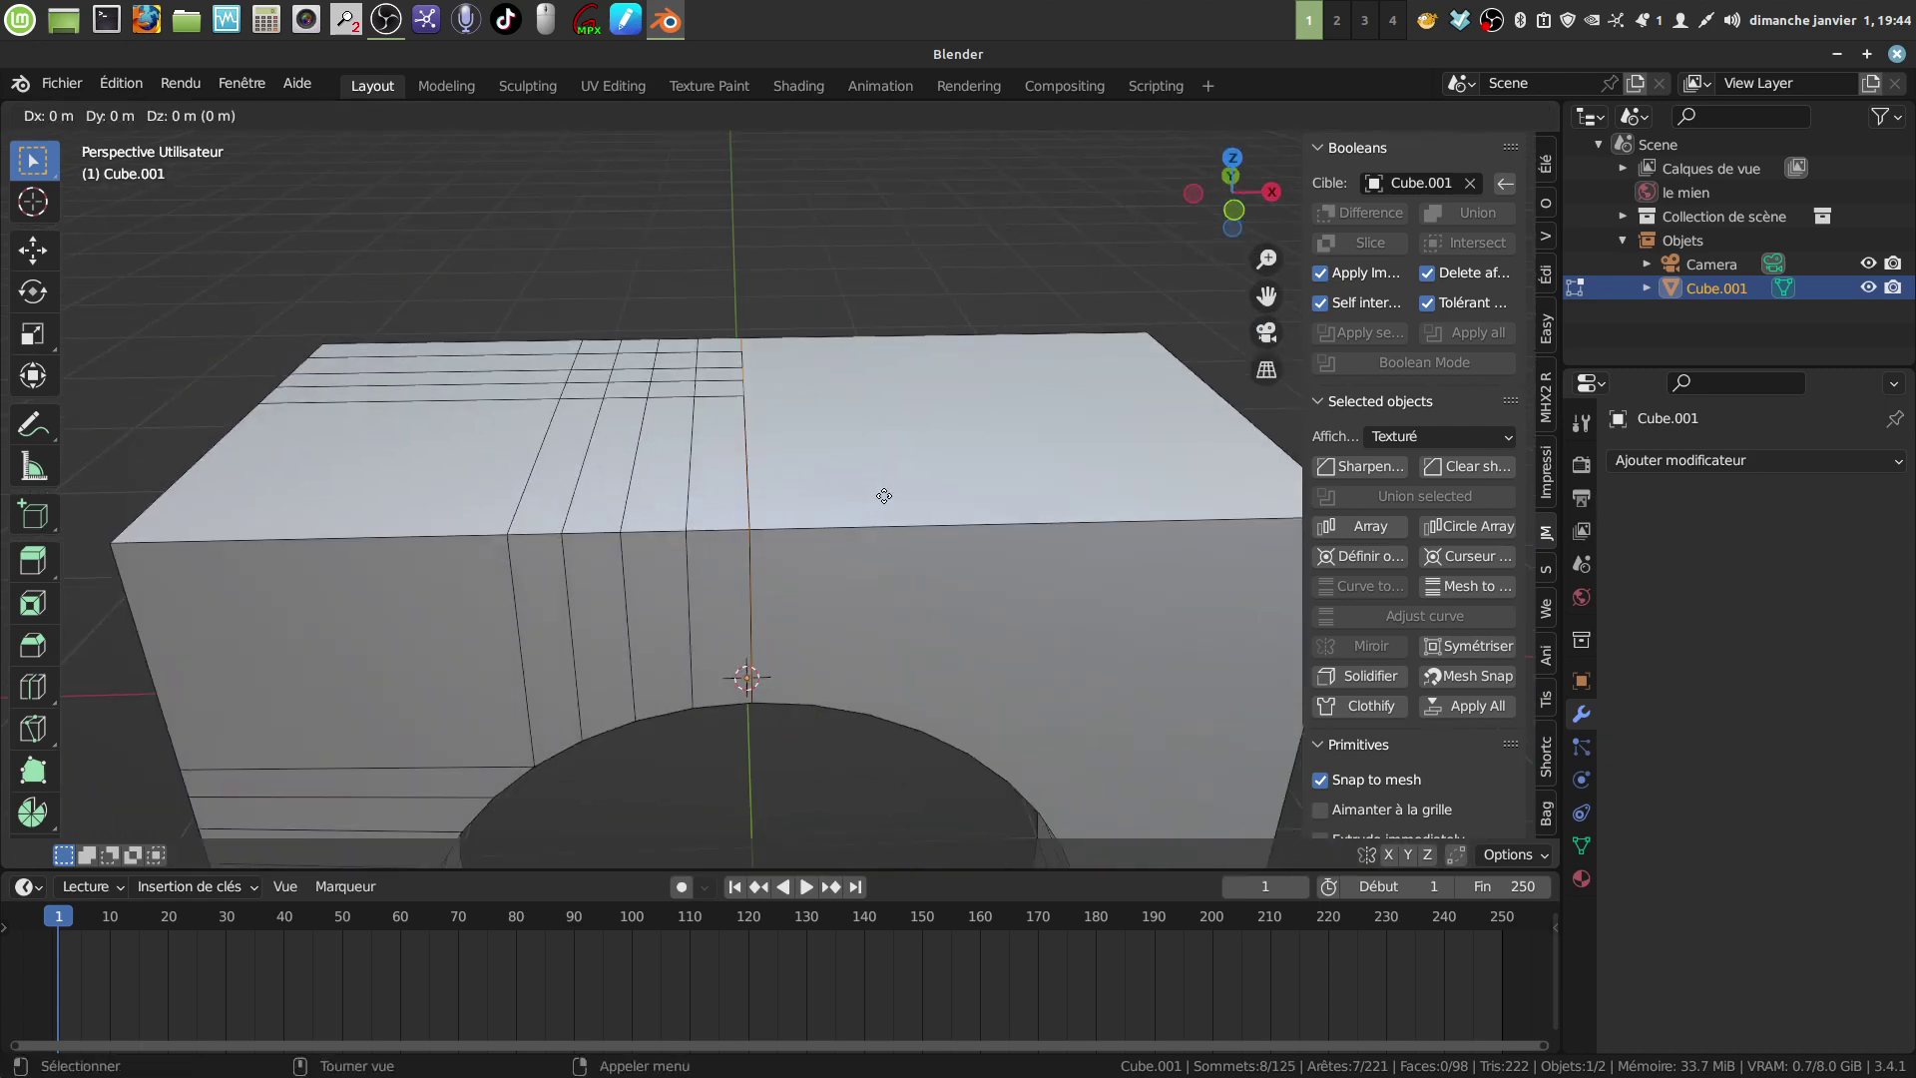
right_click(884, 496)
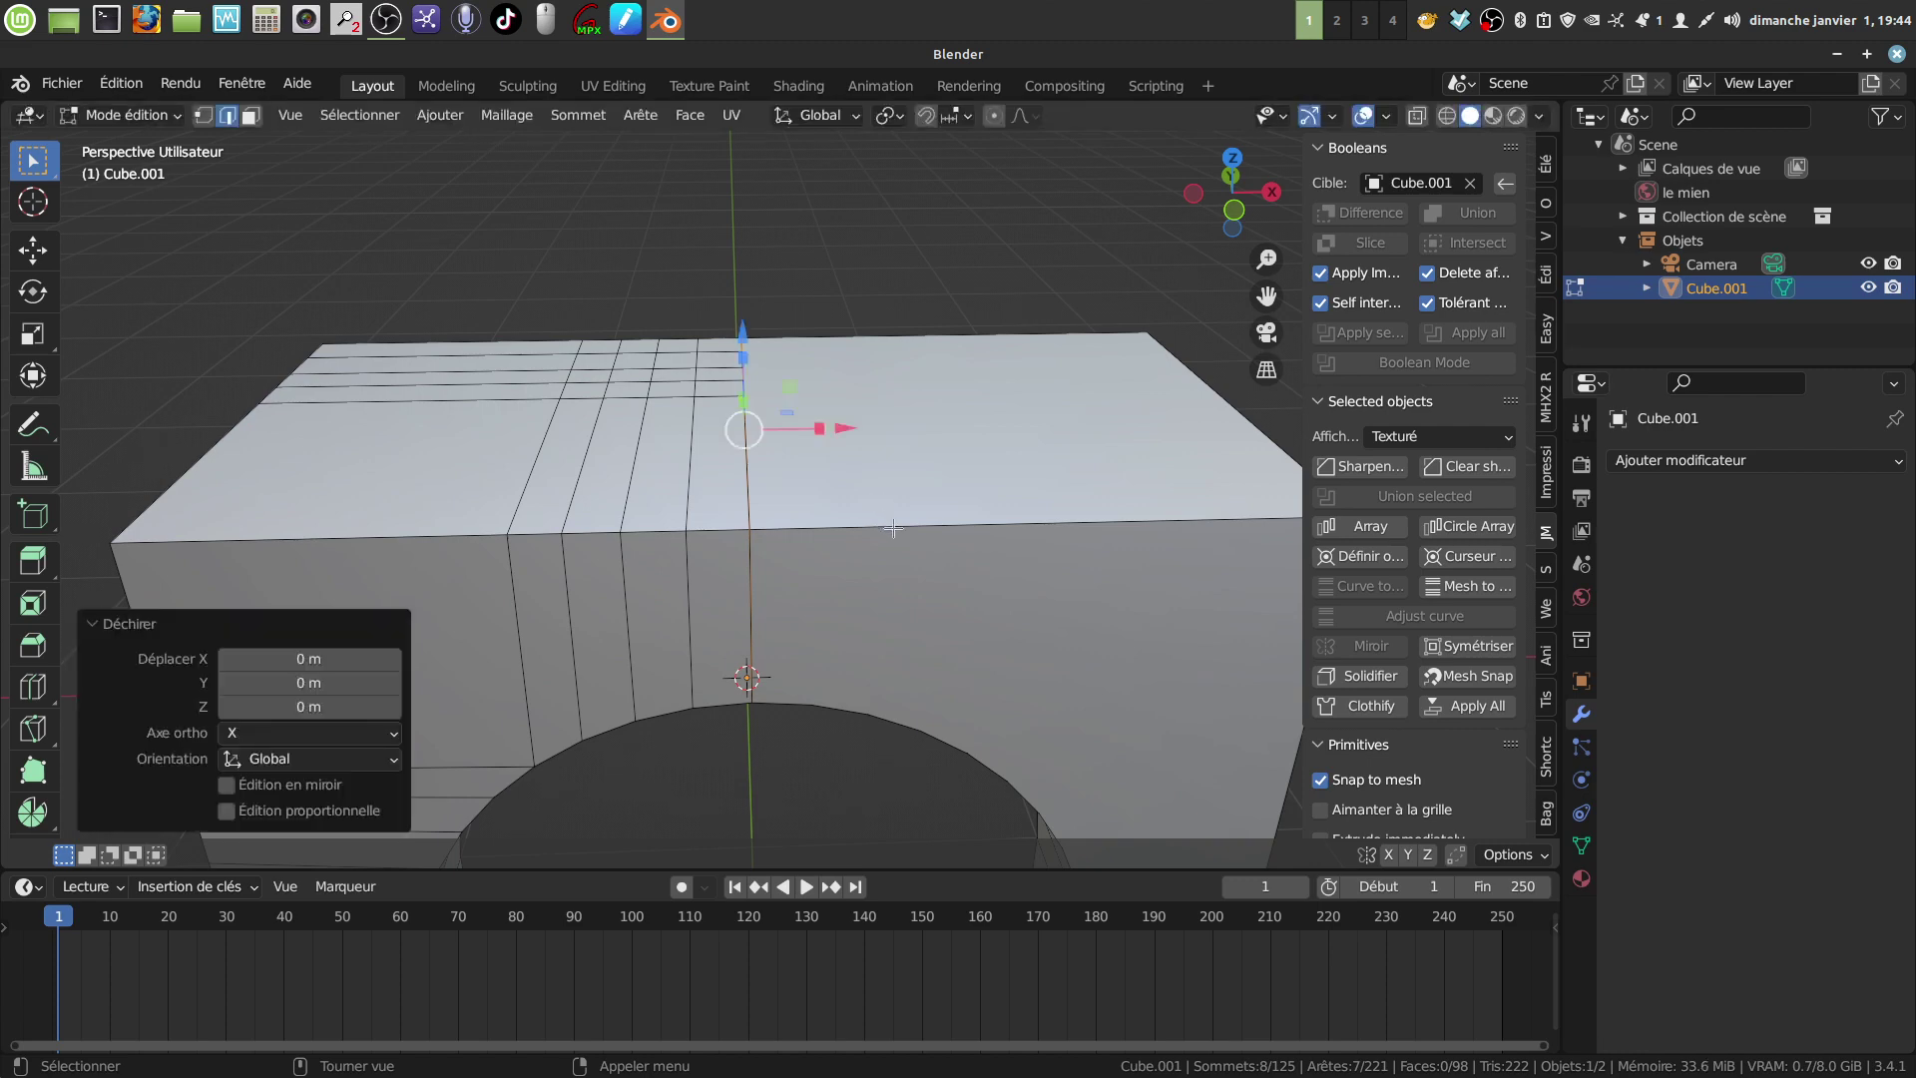
Step: Select the linked uncut +X half and delete its vertices, keeping only the knife-cut quarter of the vault
left_click(893, 528)
key("ctrl+l")
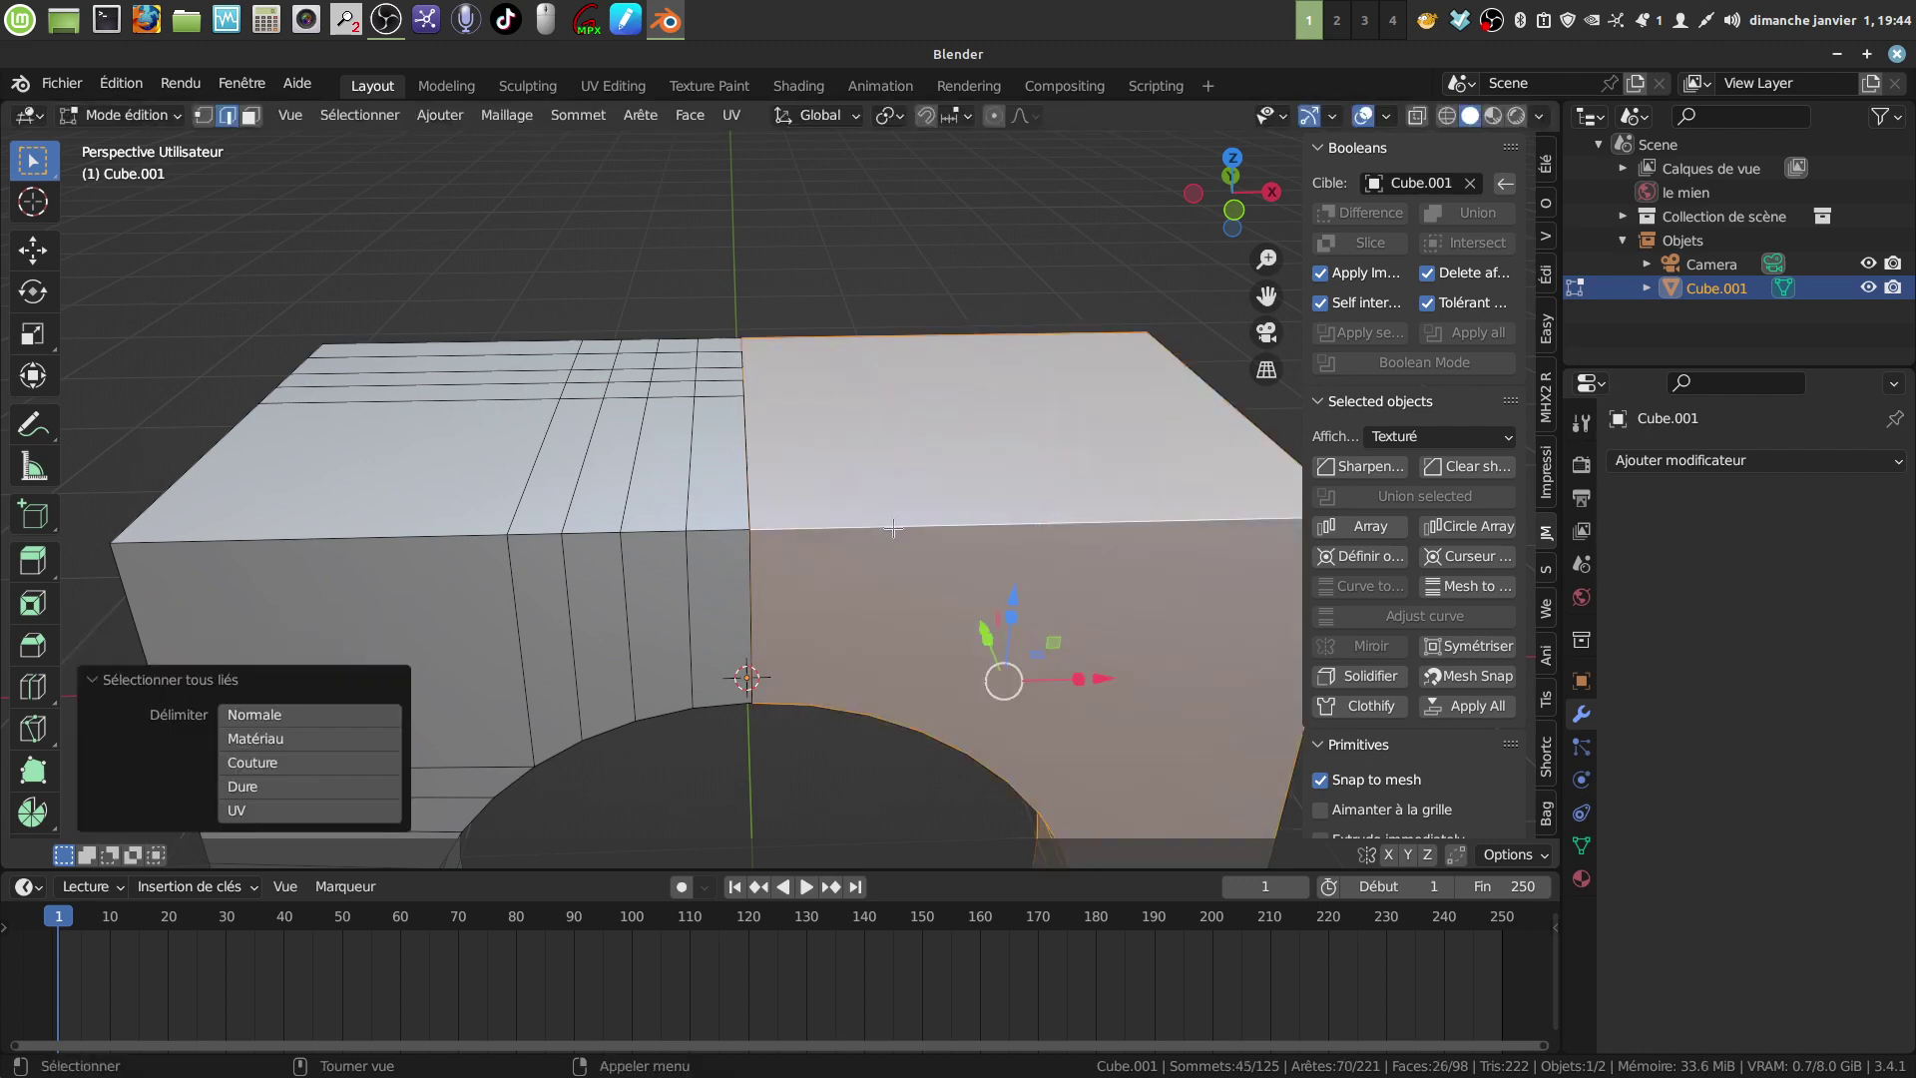
scroll(812, 490, "down", 3)
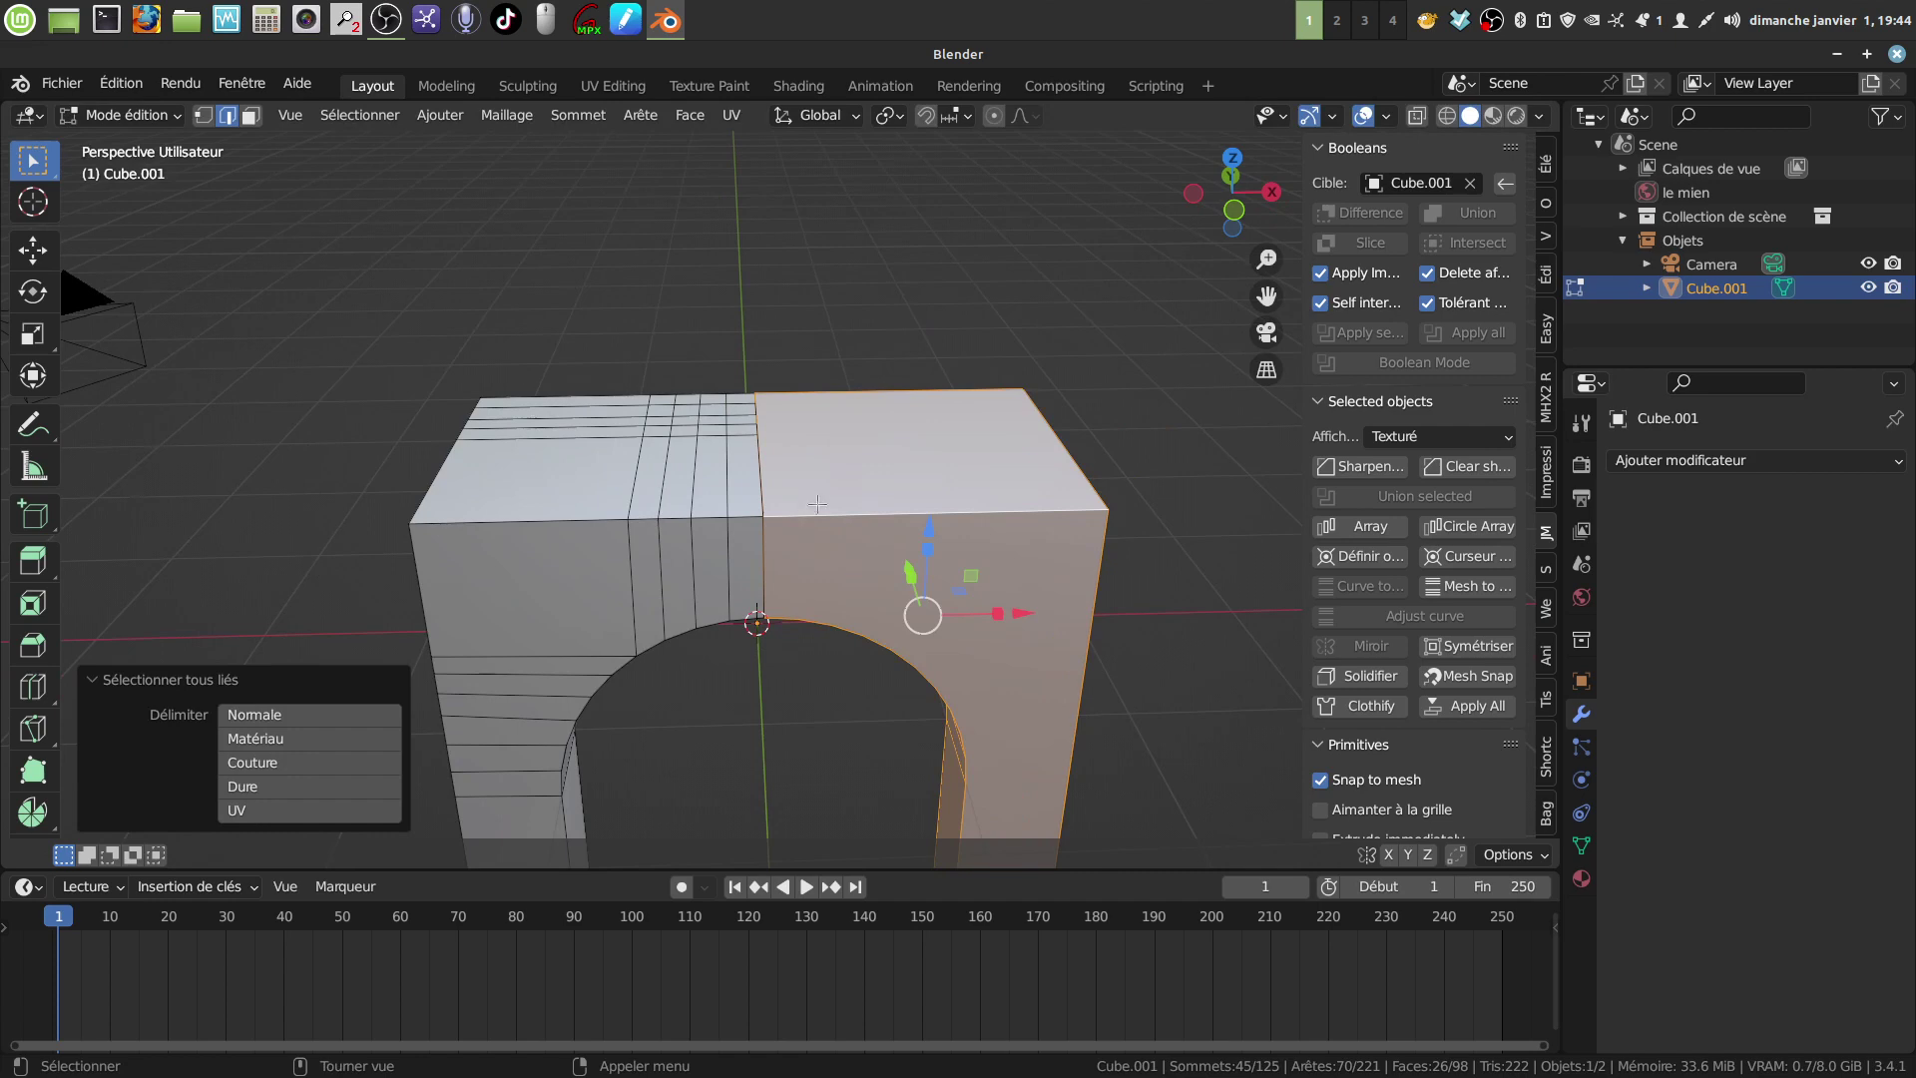
key("x")
left_click(781, 507)
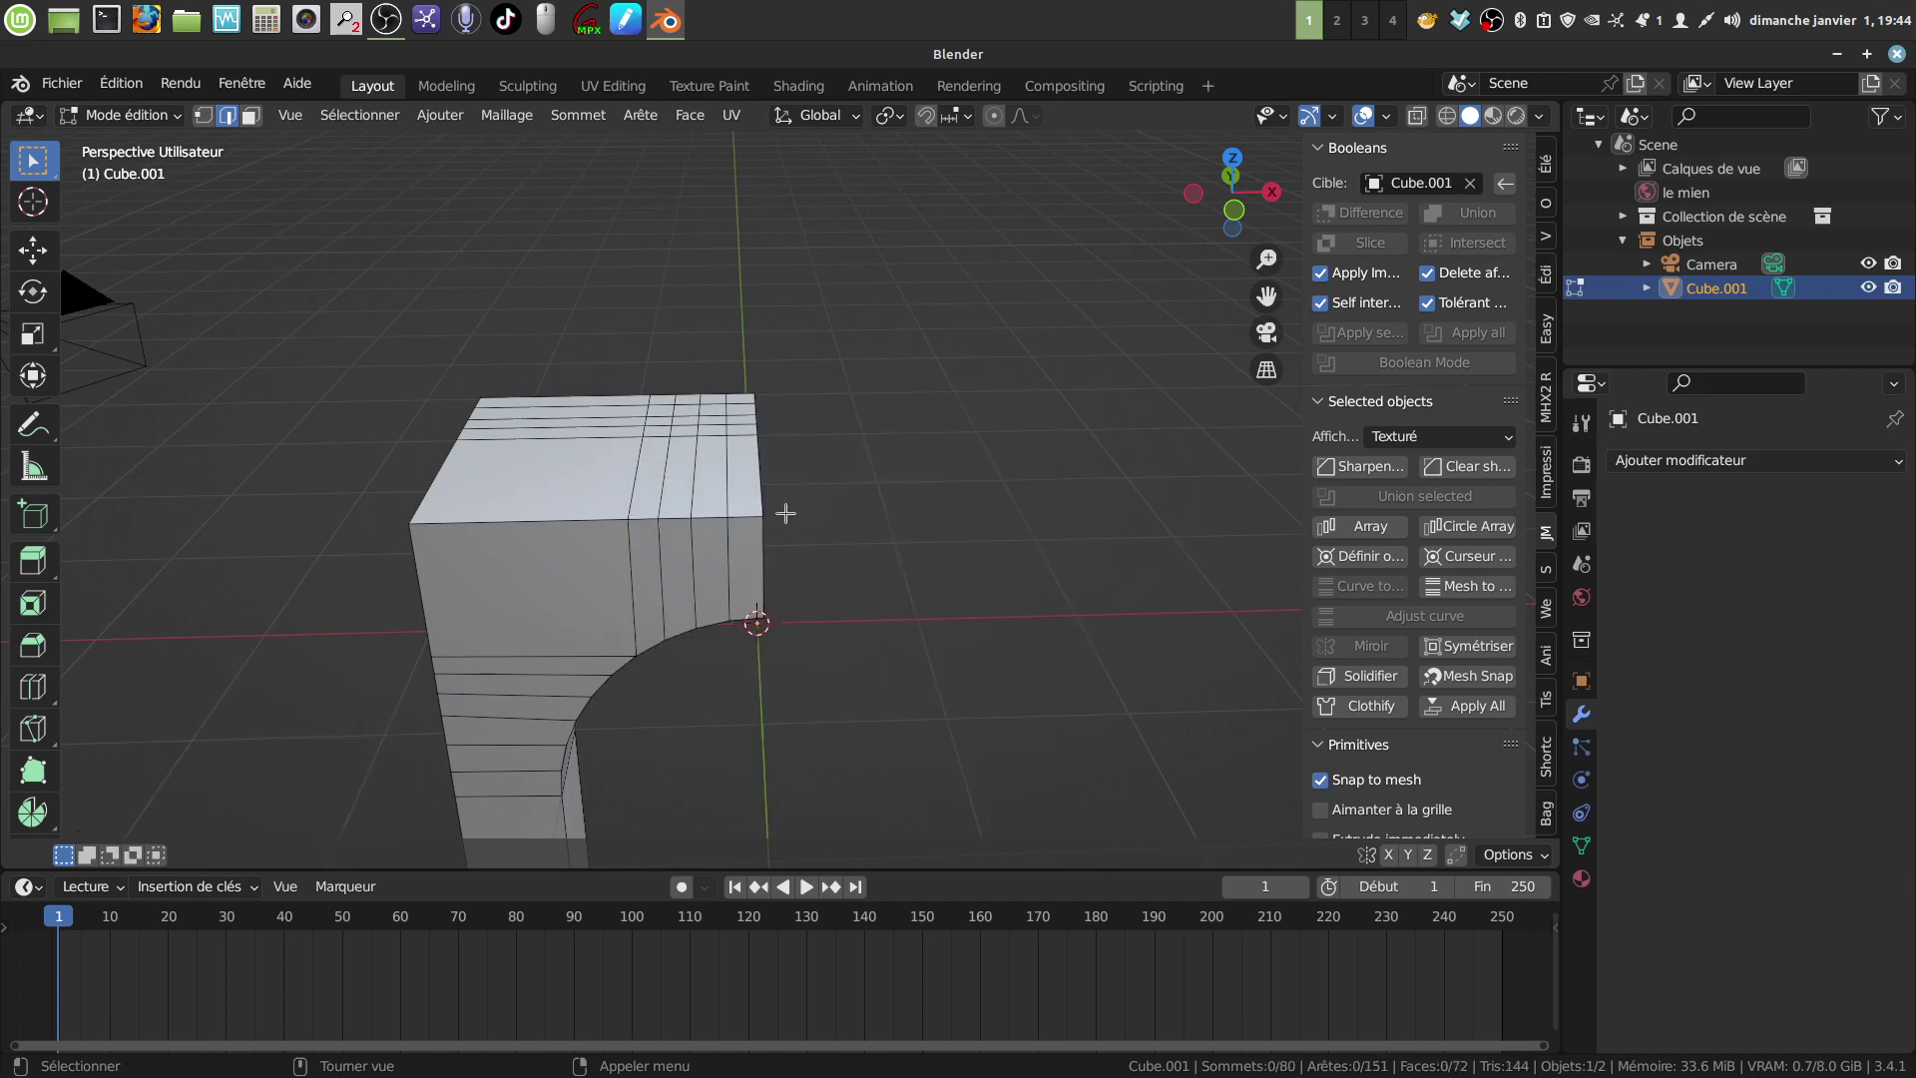
middle_click_drag(783, 508, 701, 370)
Step: In object mode, set the quarter vault's origin to the 3D cursor at the world centre
key("KP_7")
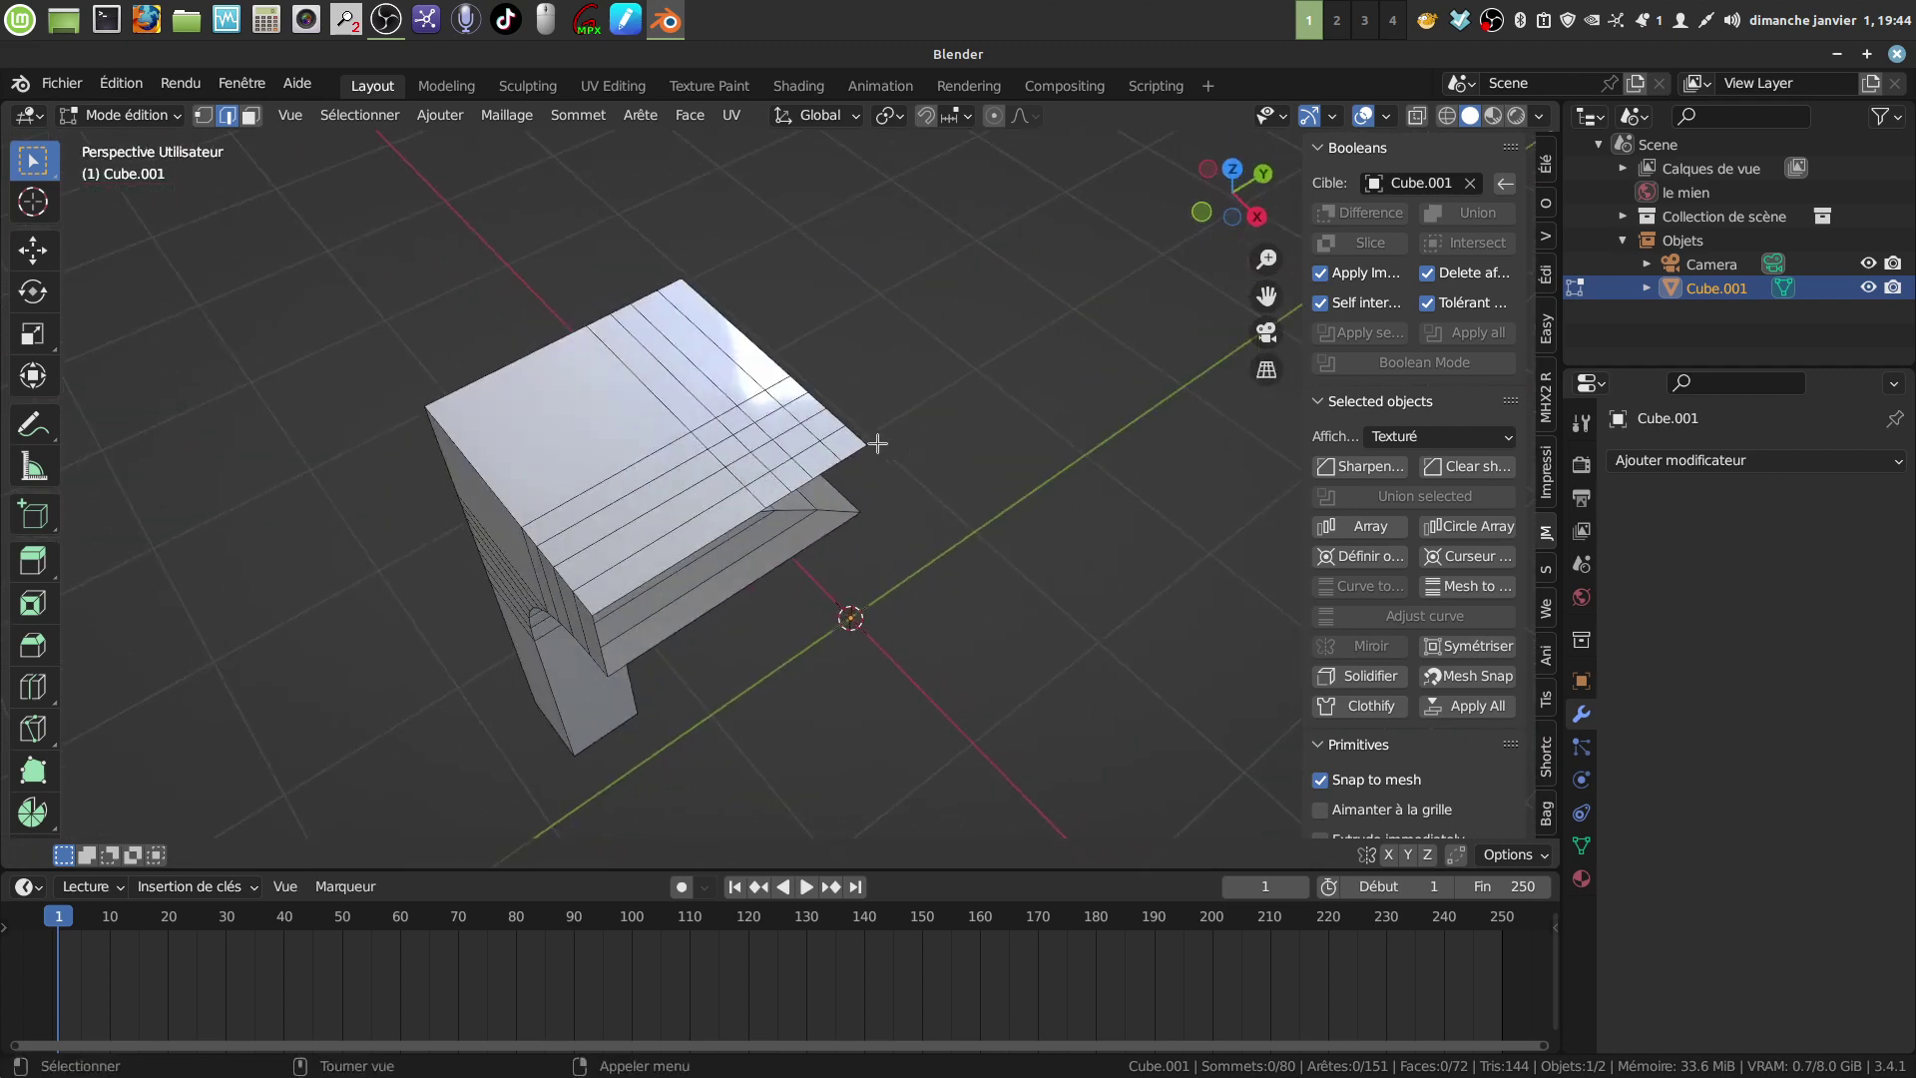
key("KP_7")
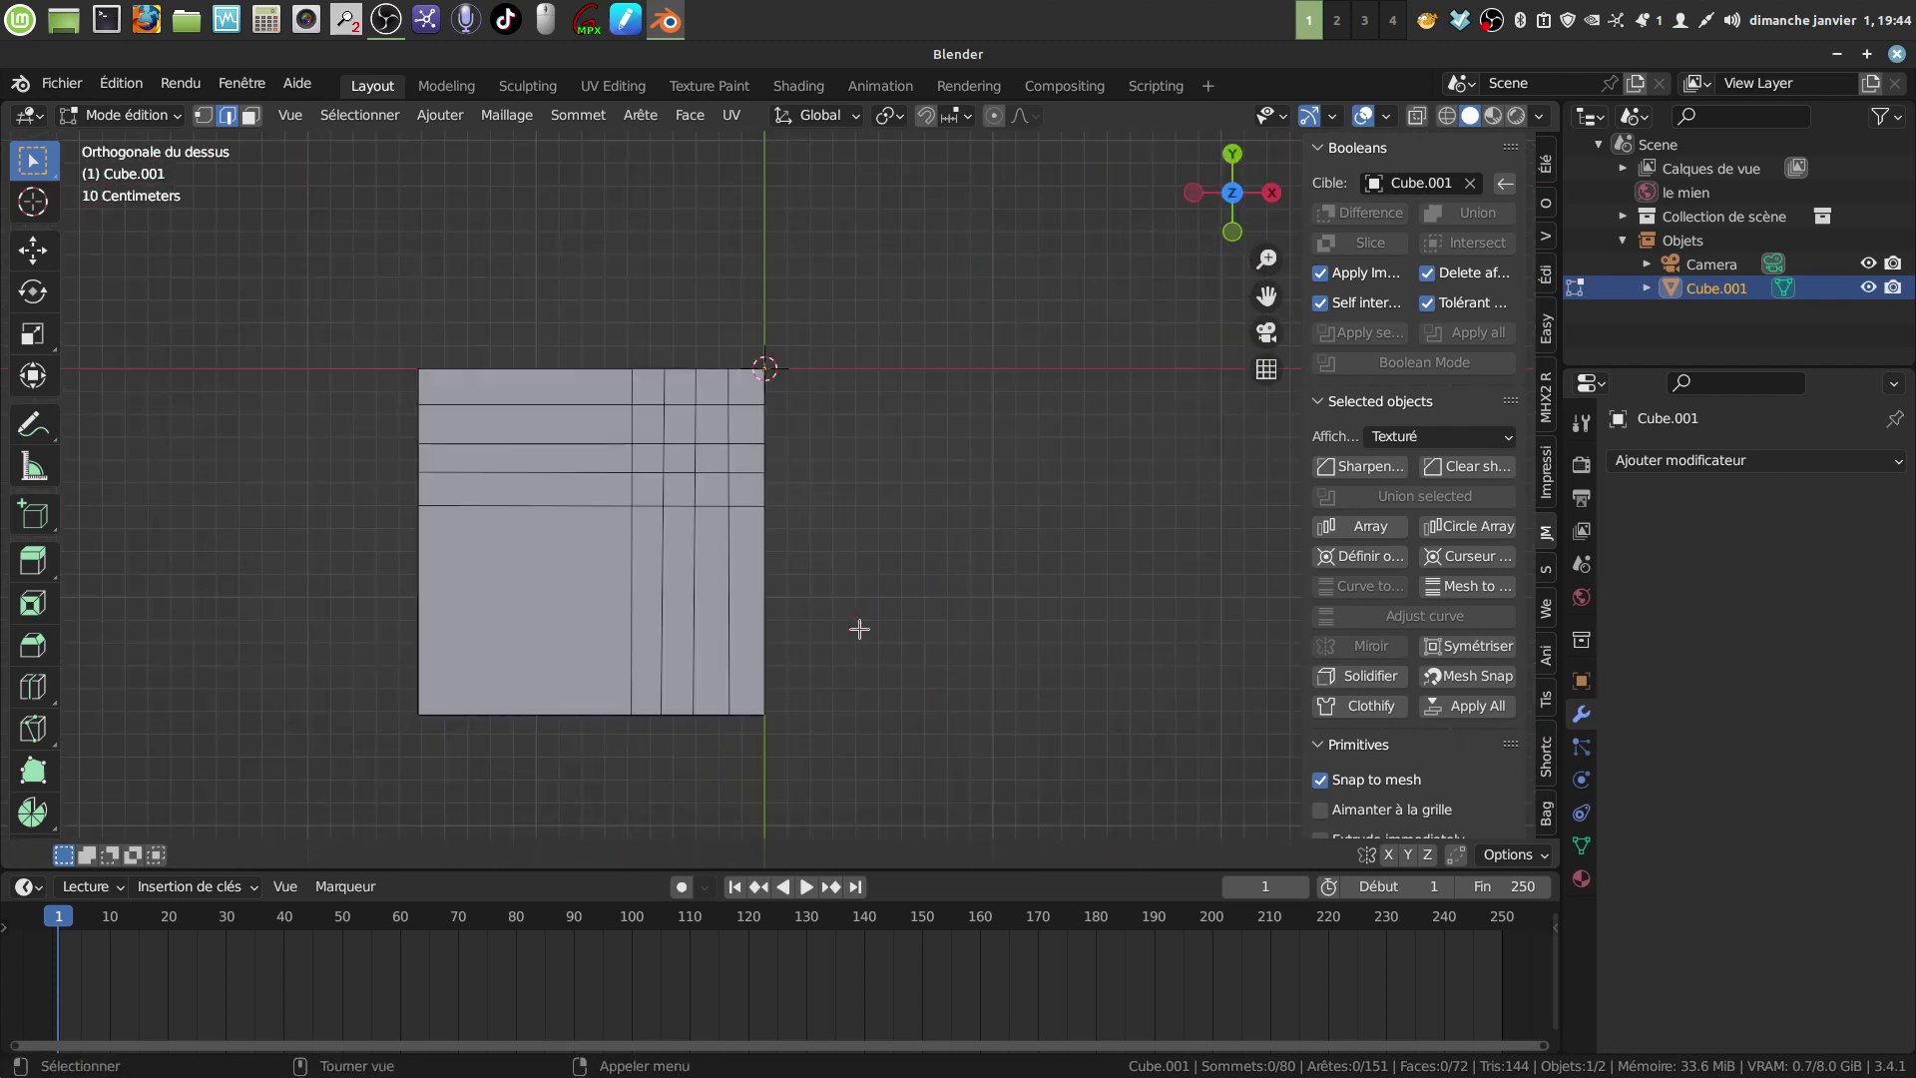
middle_click_drag(850, 623, 812, 522, "shift")
key("Tab")
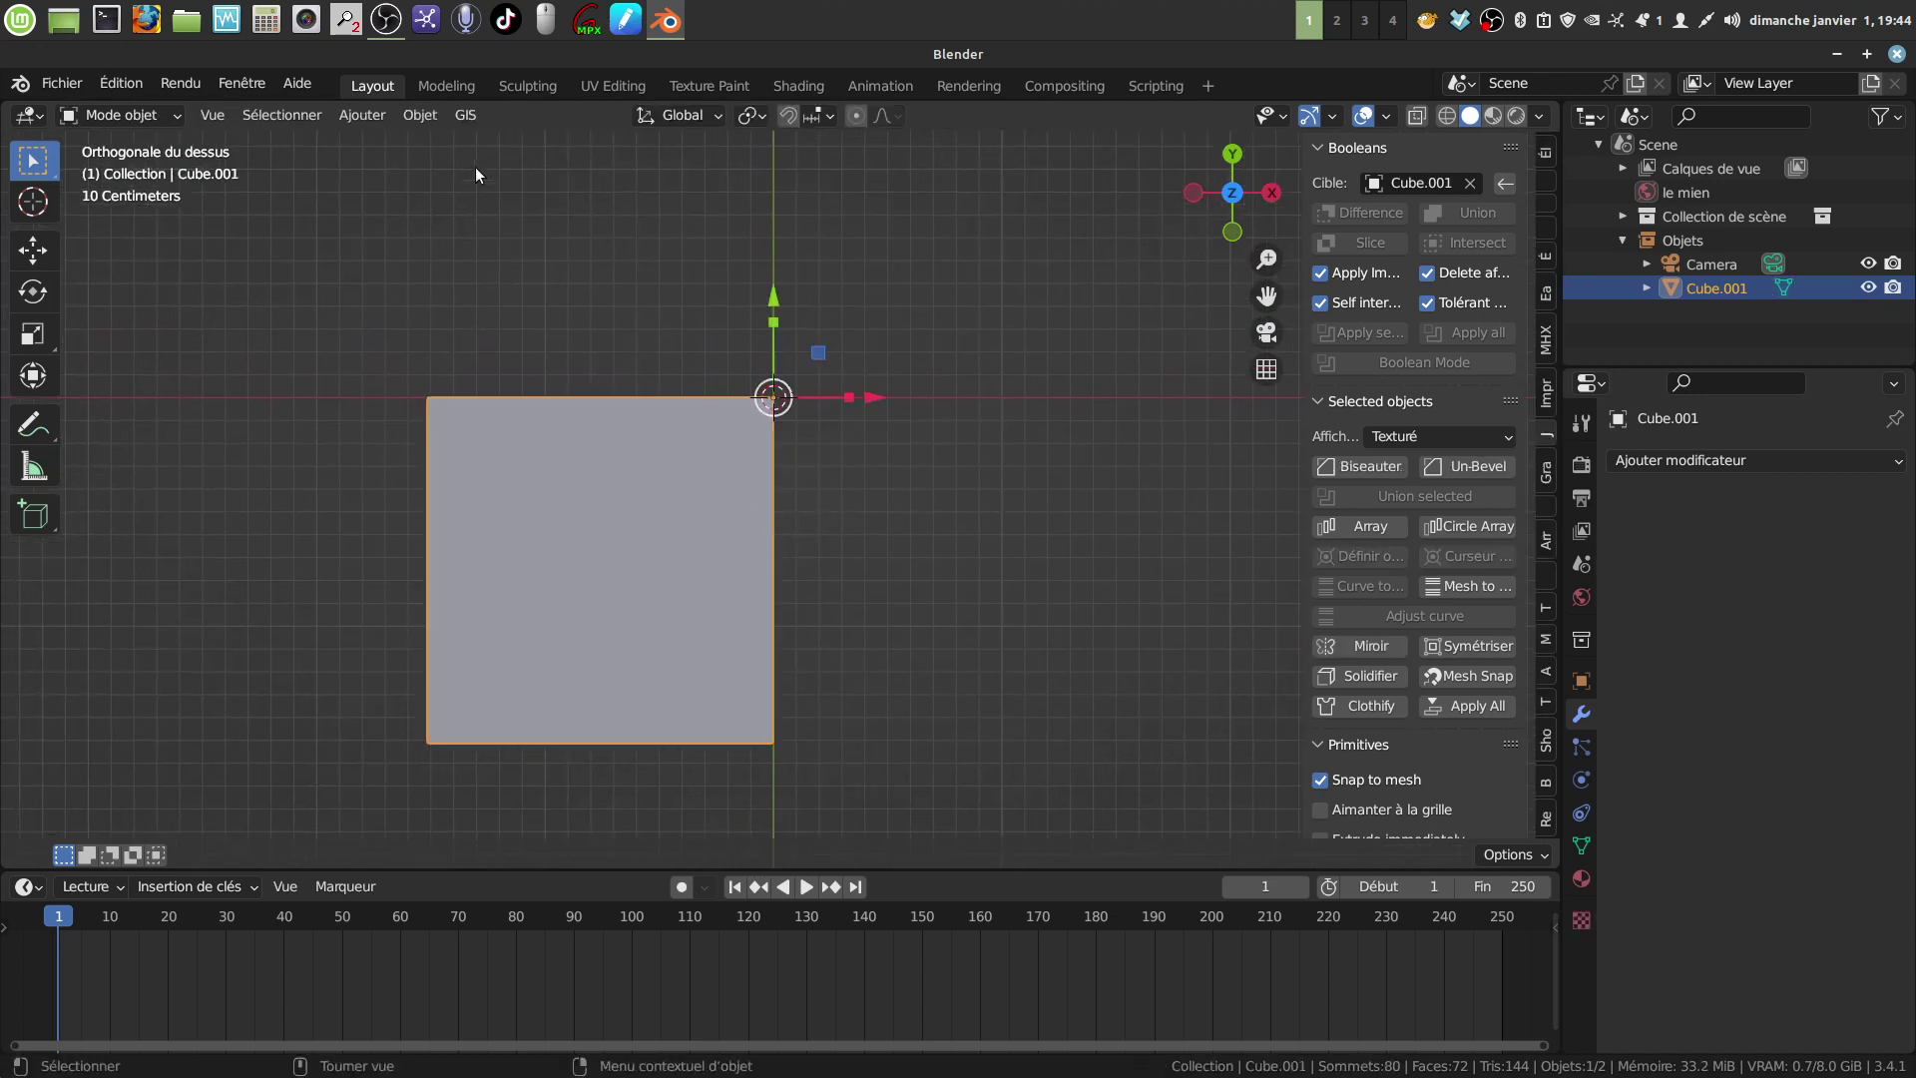
left_click(423, 116)
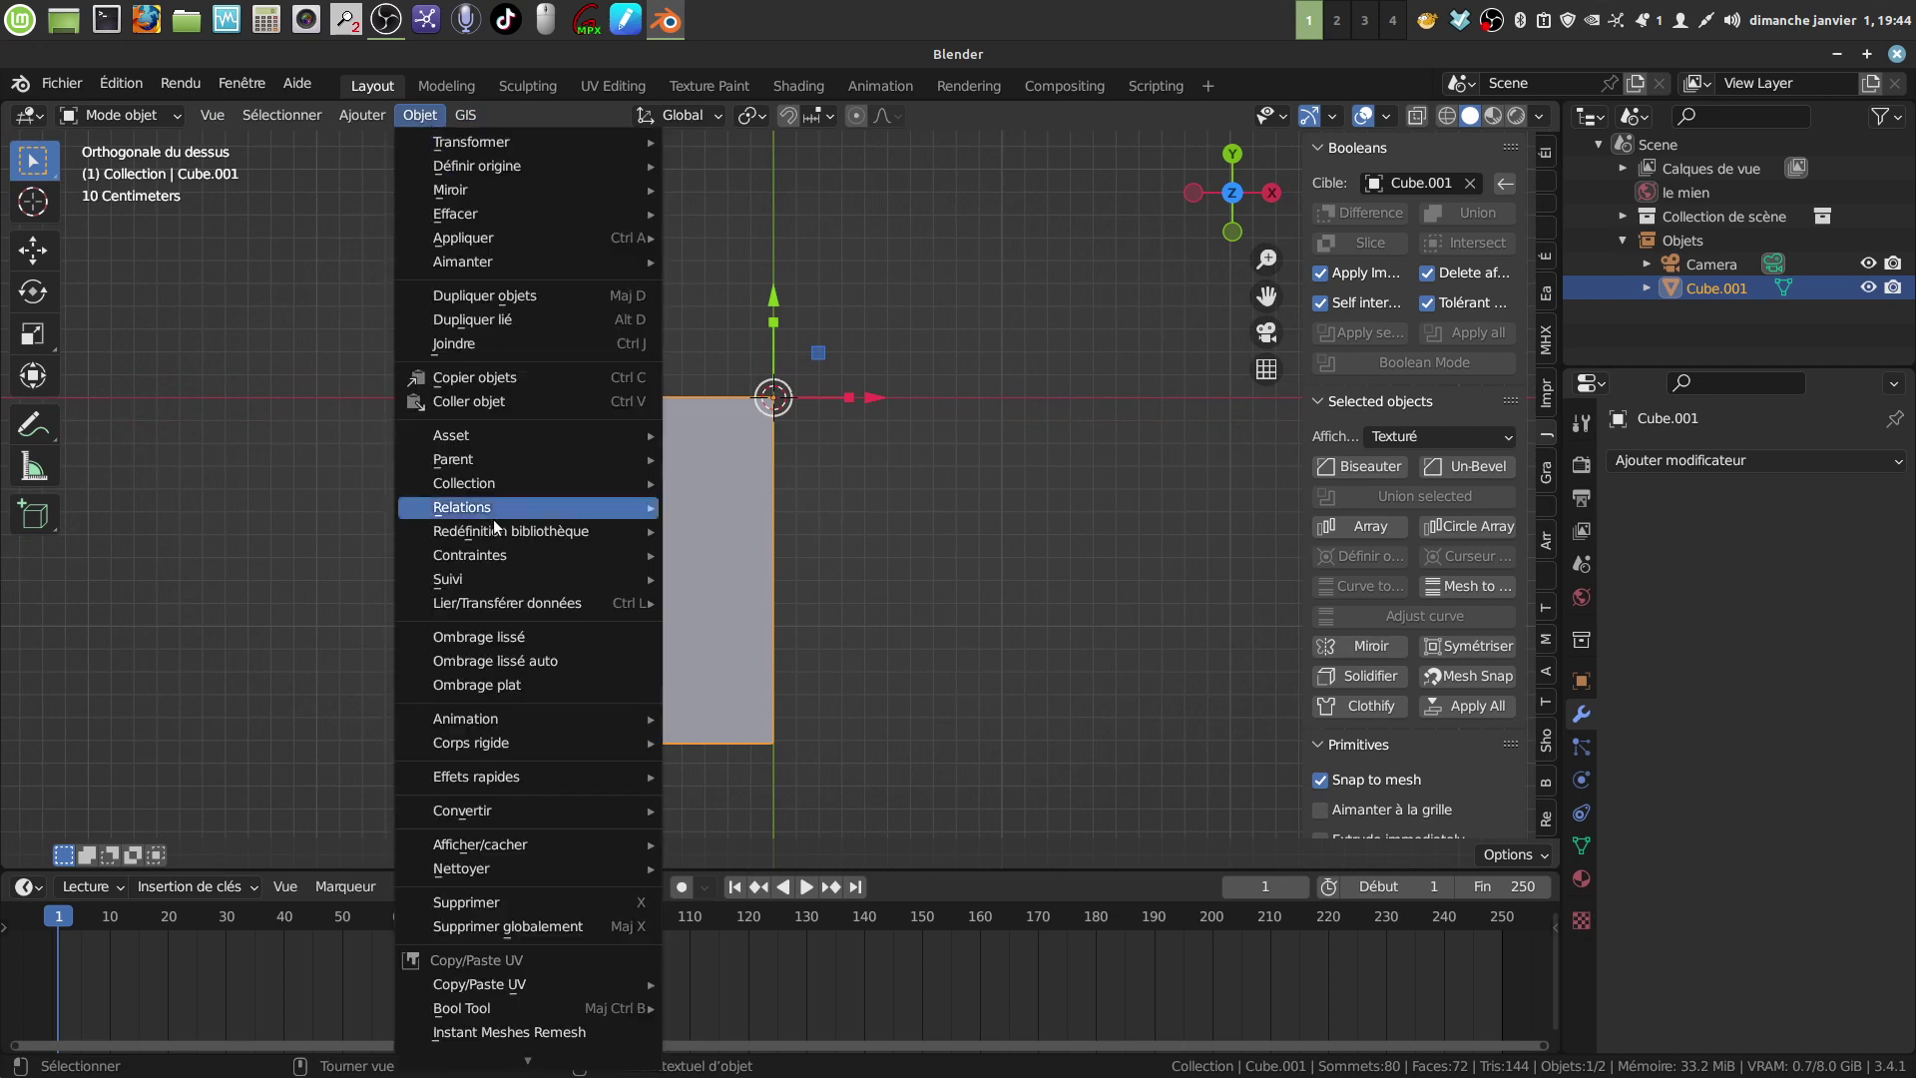
mouse_move(481, 168)
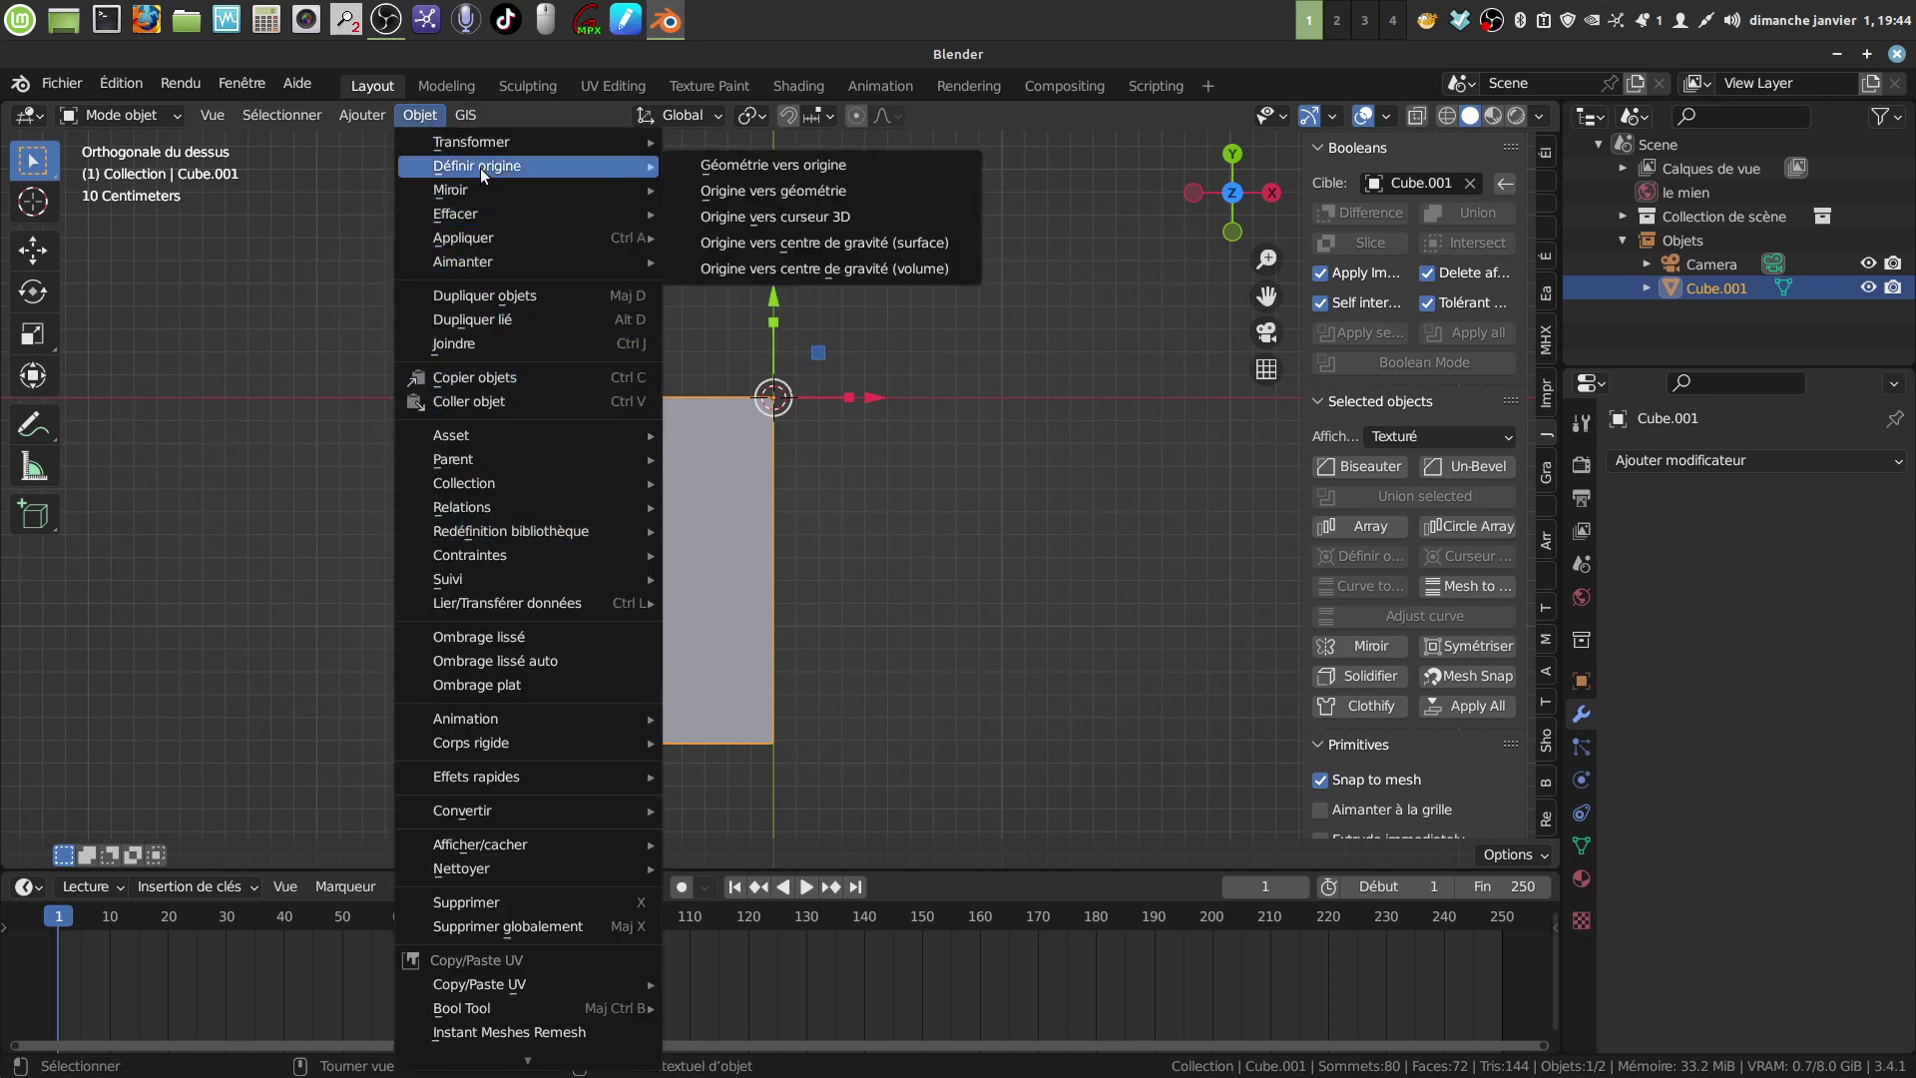
left_click(816, 217)
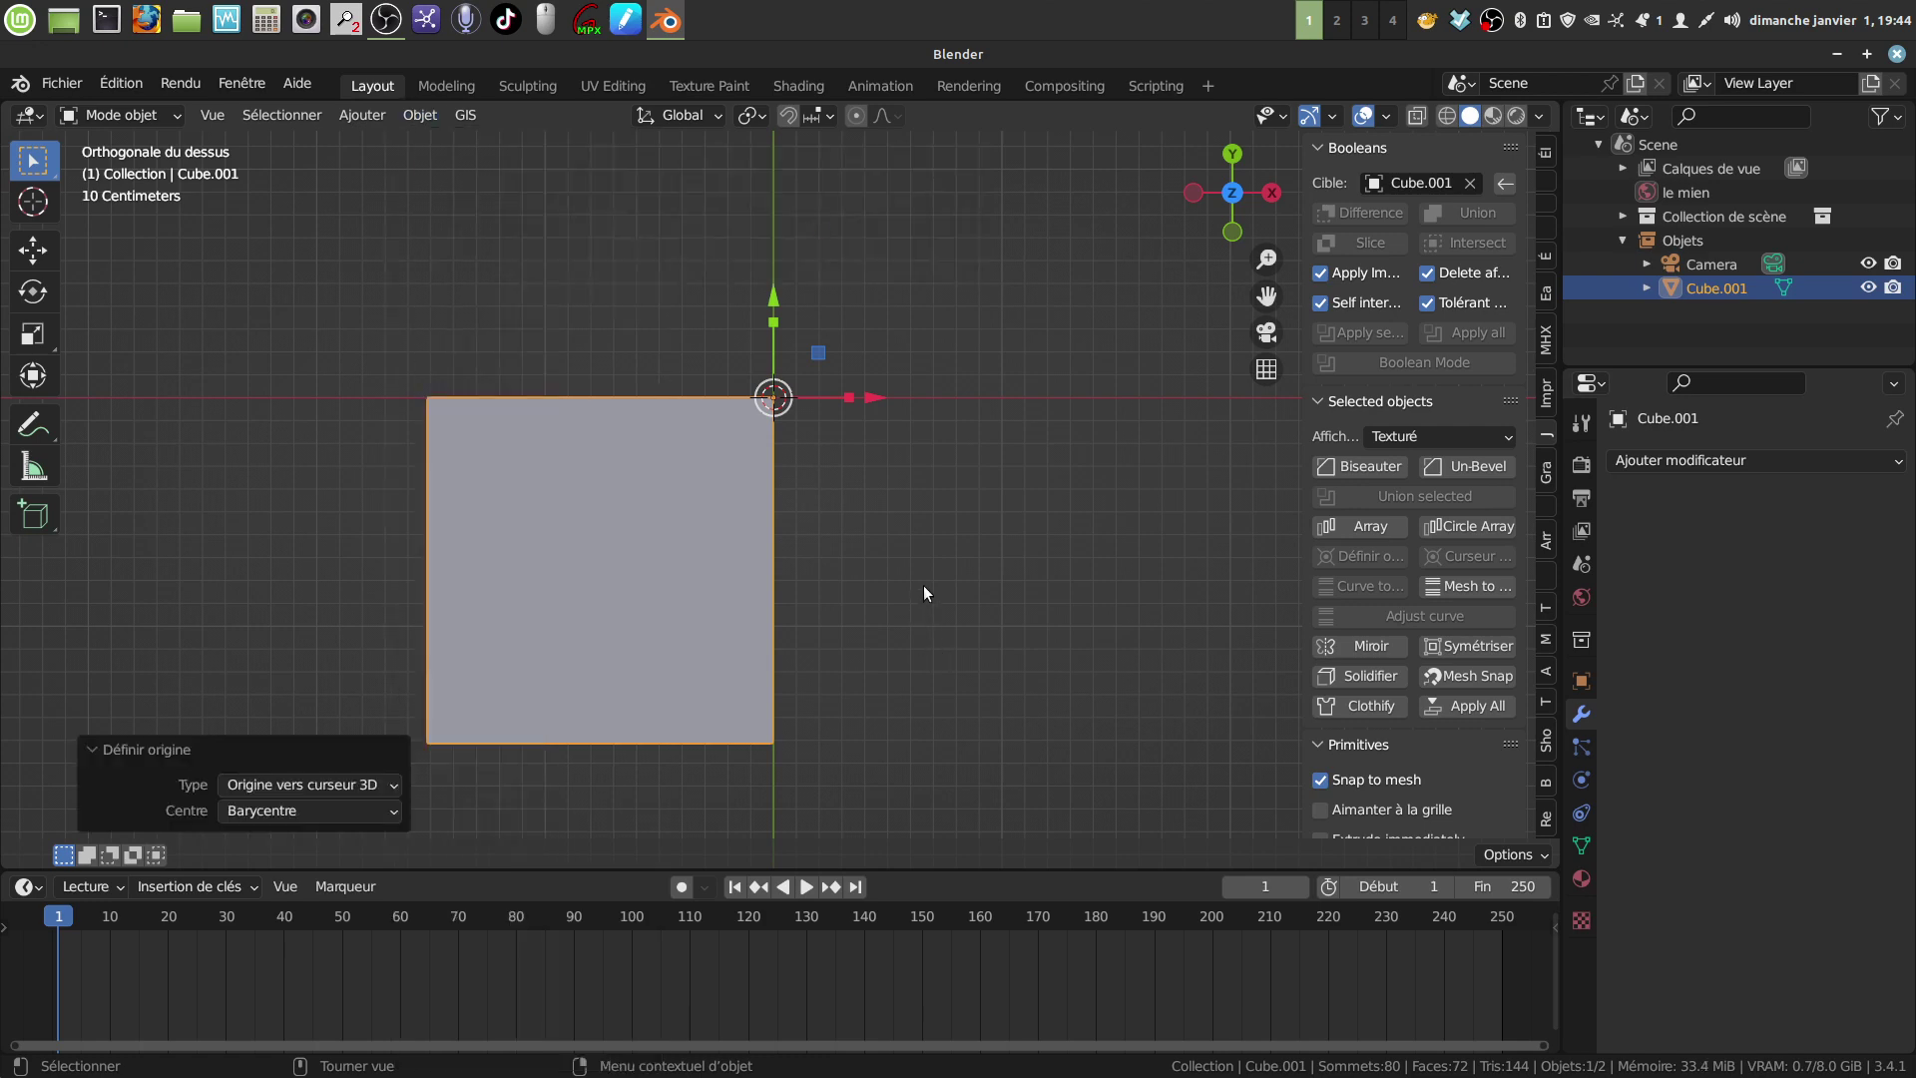
scroll(904, 561, "down", 2)
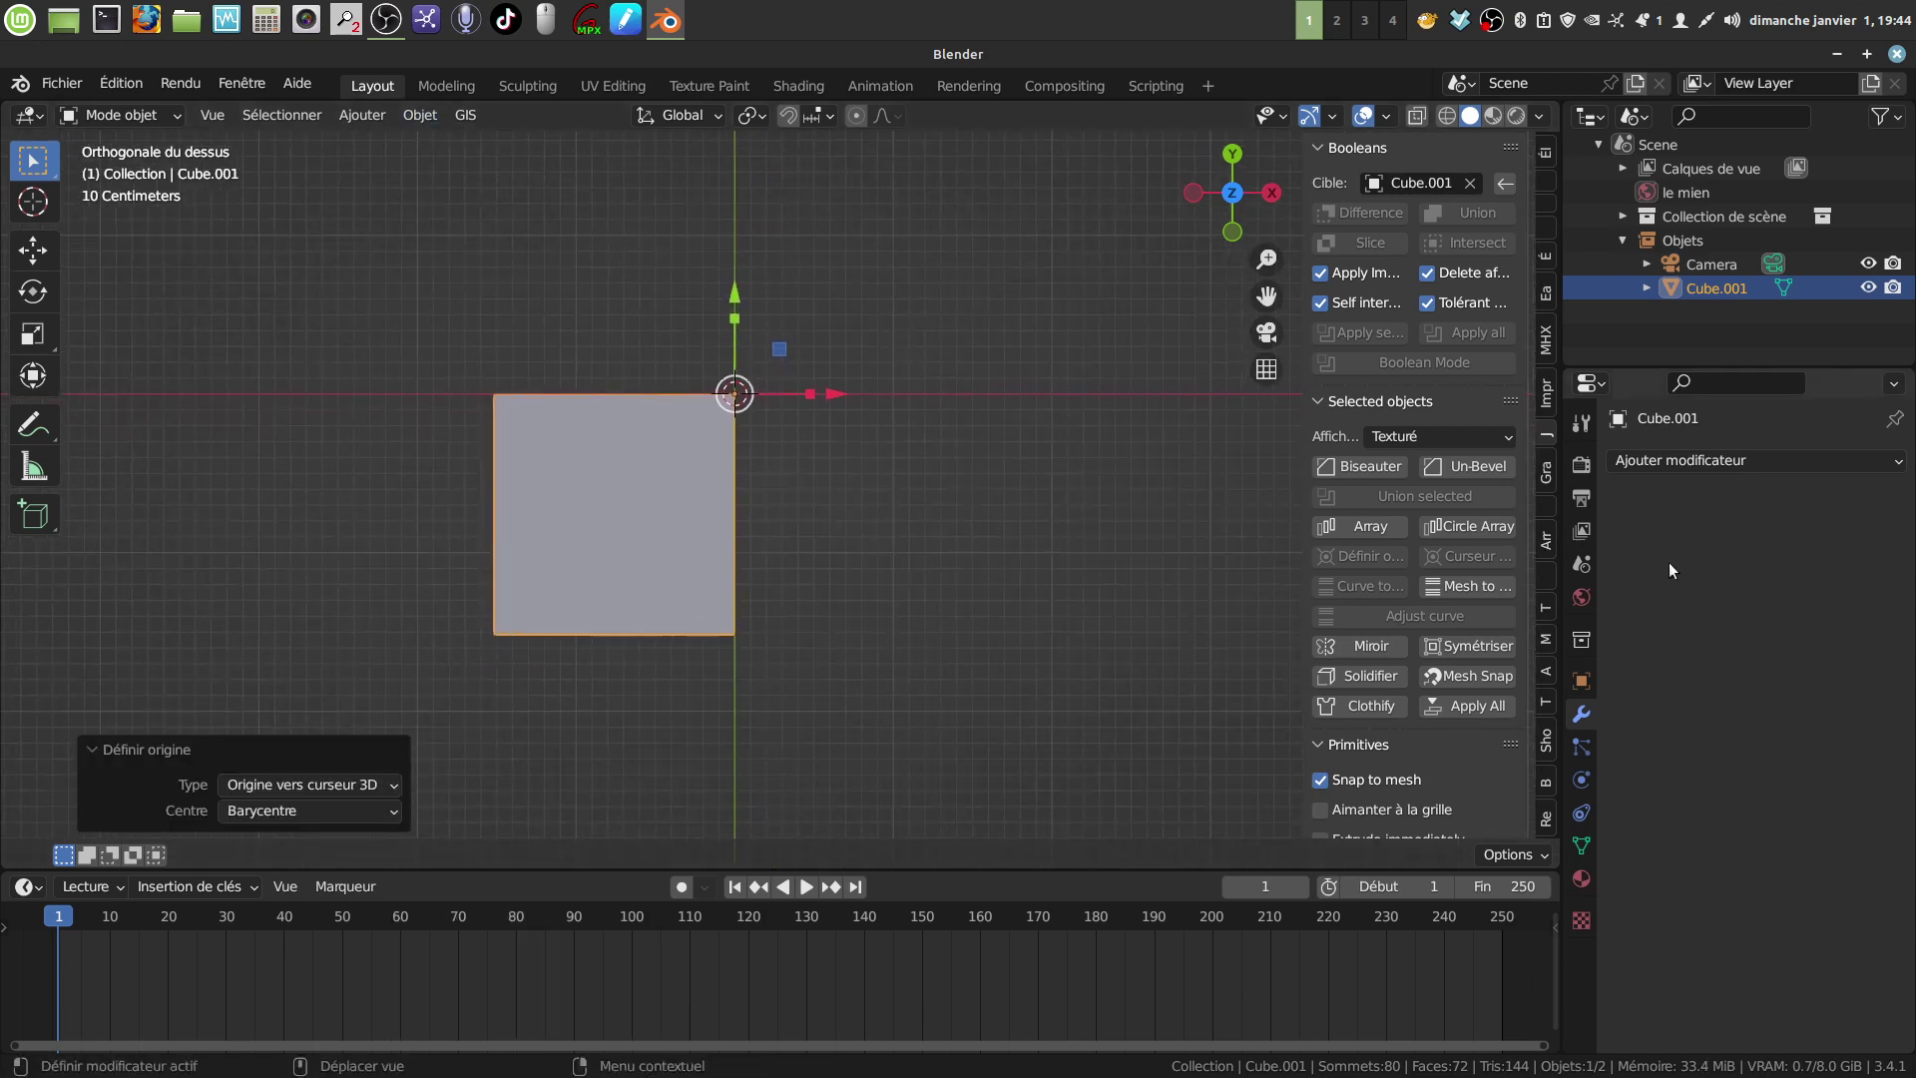
Step: Add a Mirror modifier on the X and Y axes to the quarter vault and apply it
left_click(1895, 464)
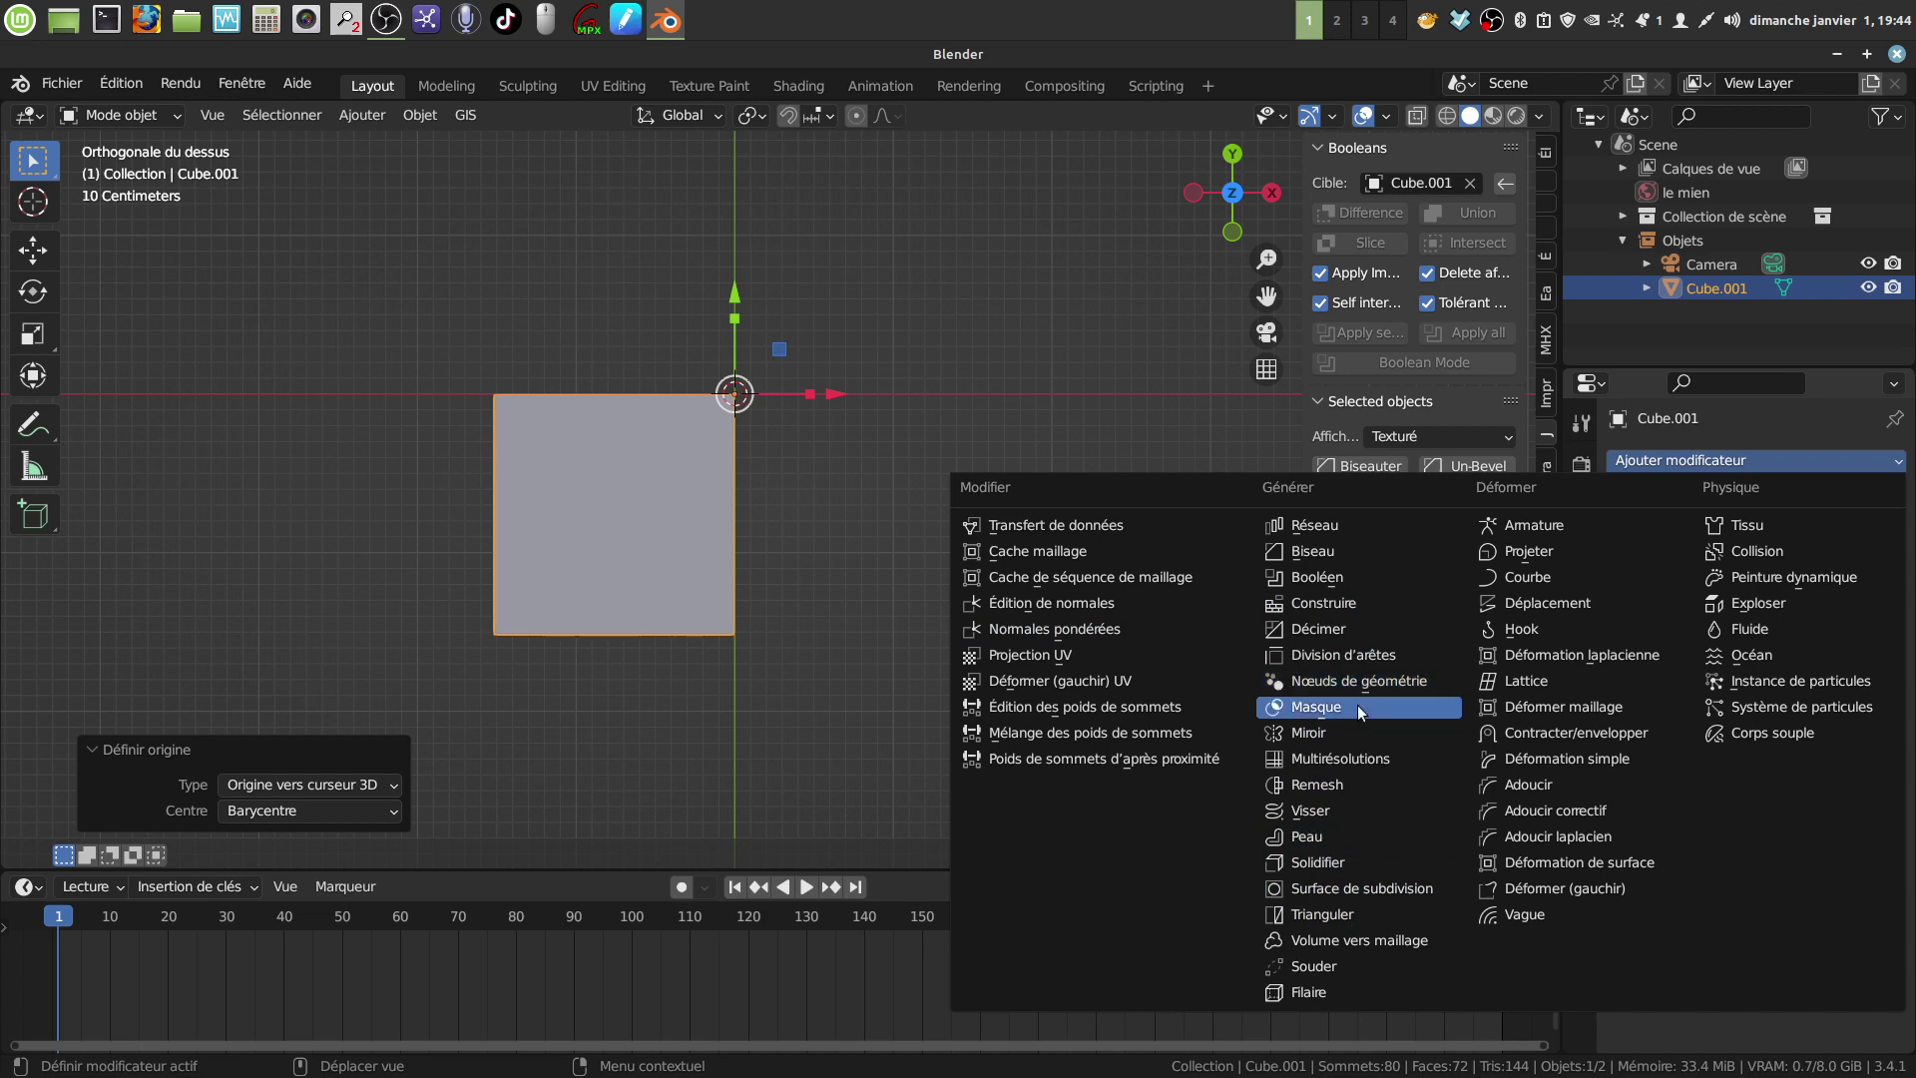
left_click(1343, 731)
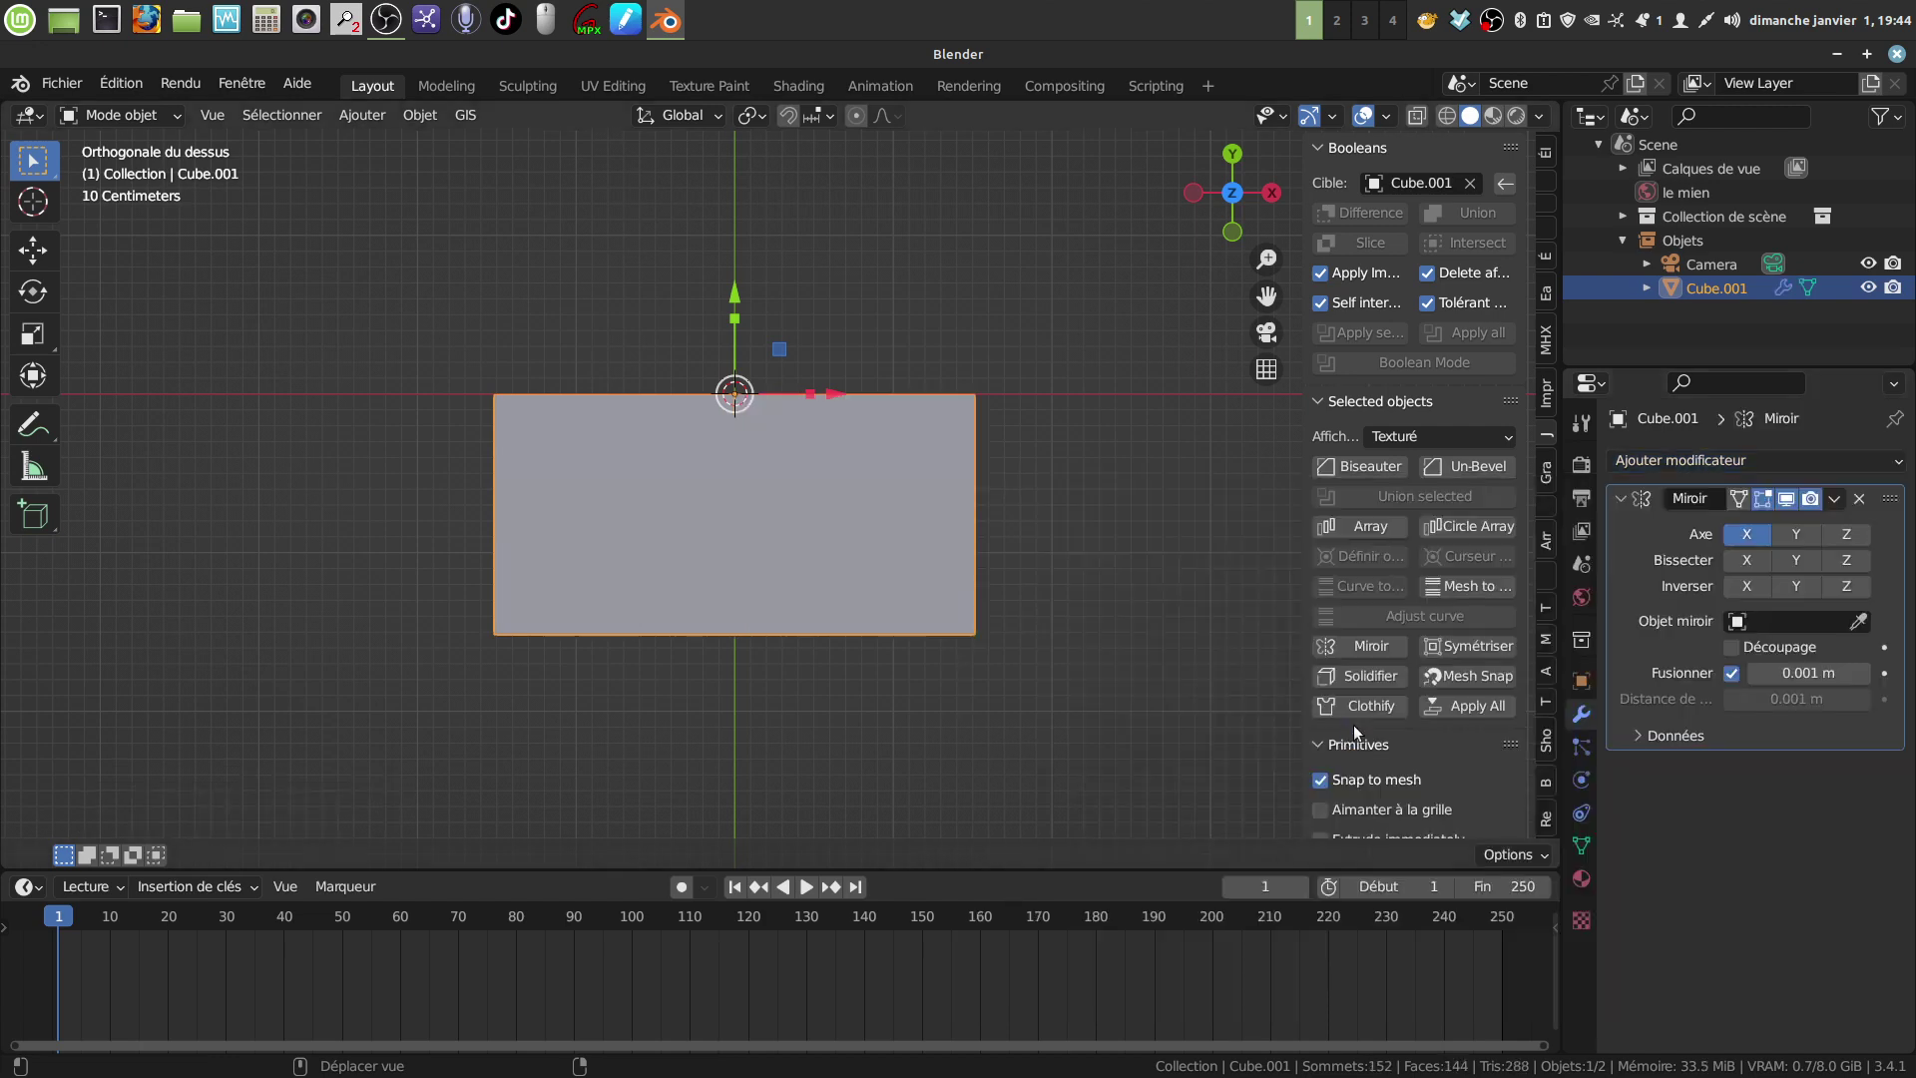
left_click(1796, 535)
middle_click_drag(1072, 507, 1158, 671)
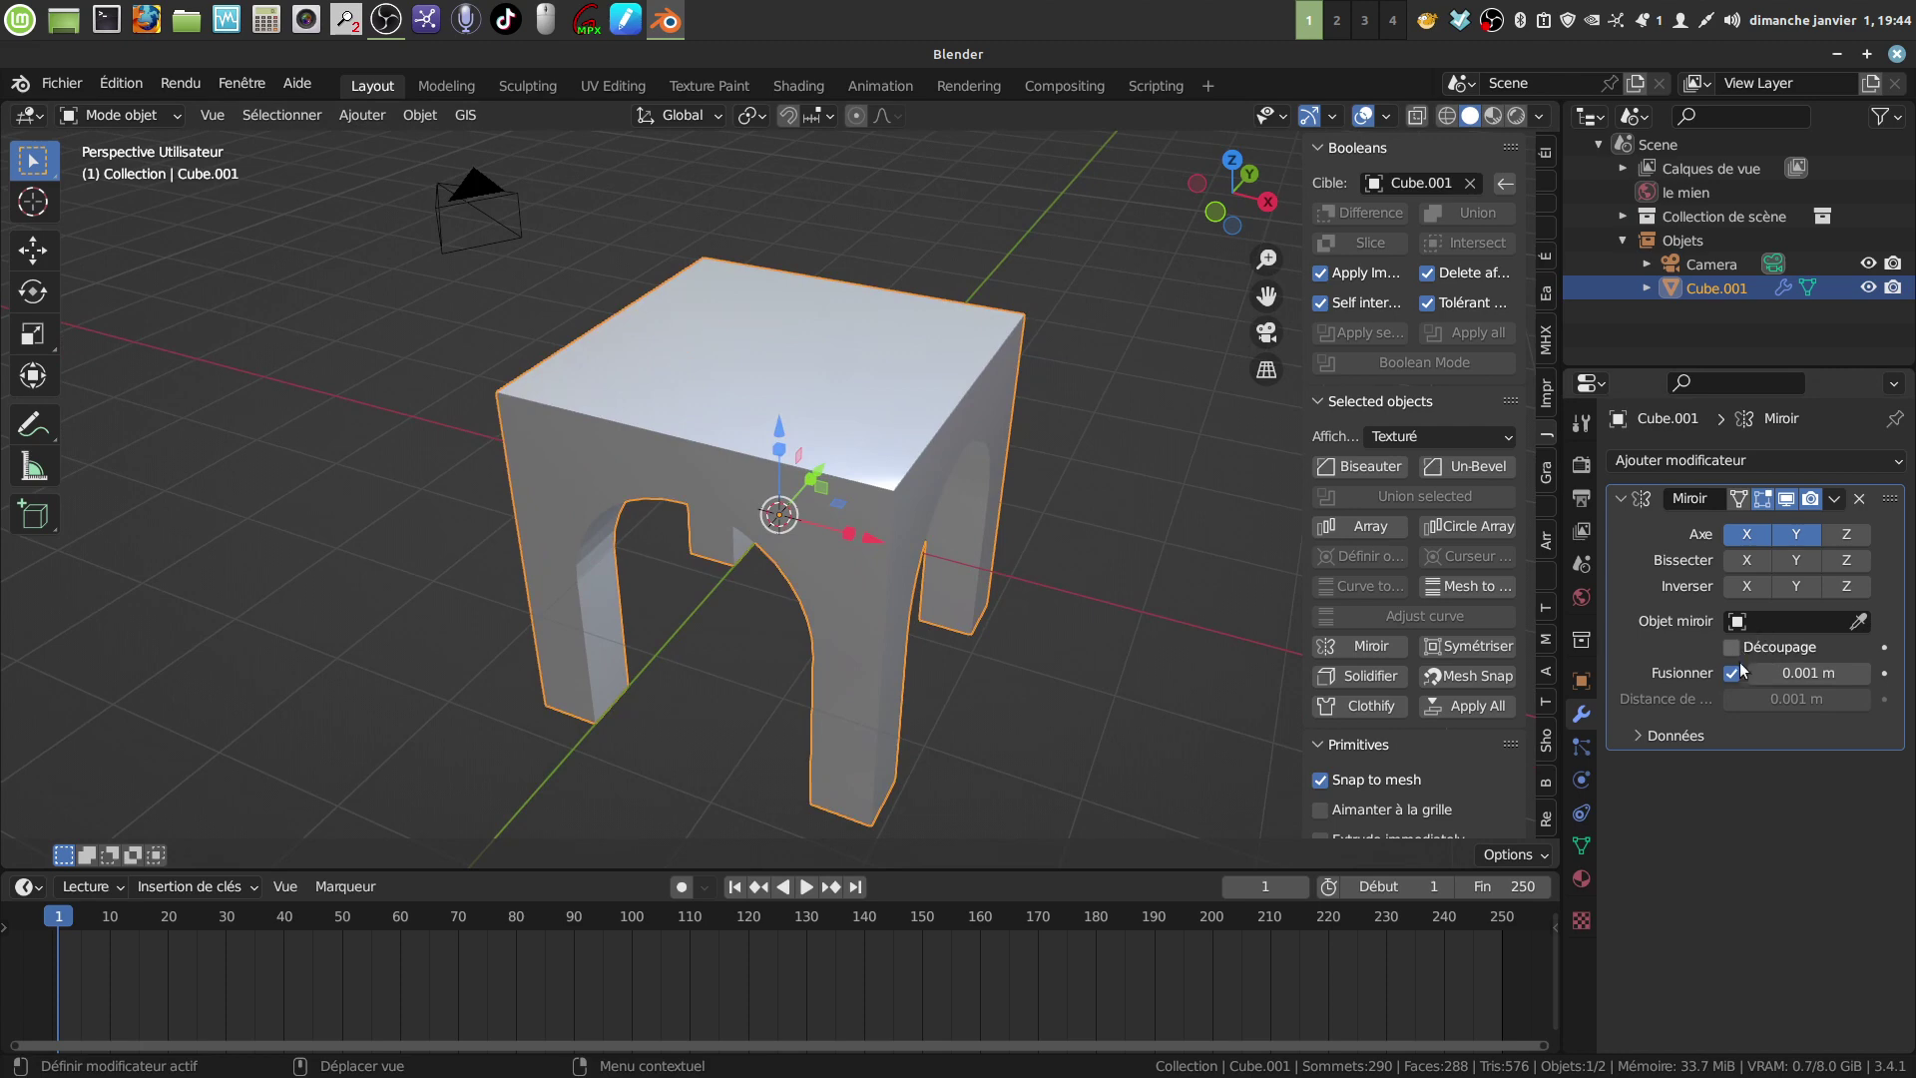
middle_click_drag(1058, 739, 953, 647)
left_click(1834, 502)
left_click(1697, 524)
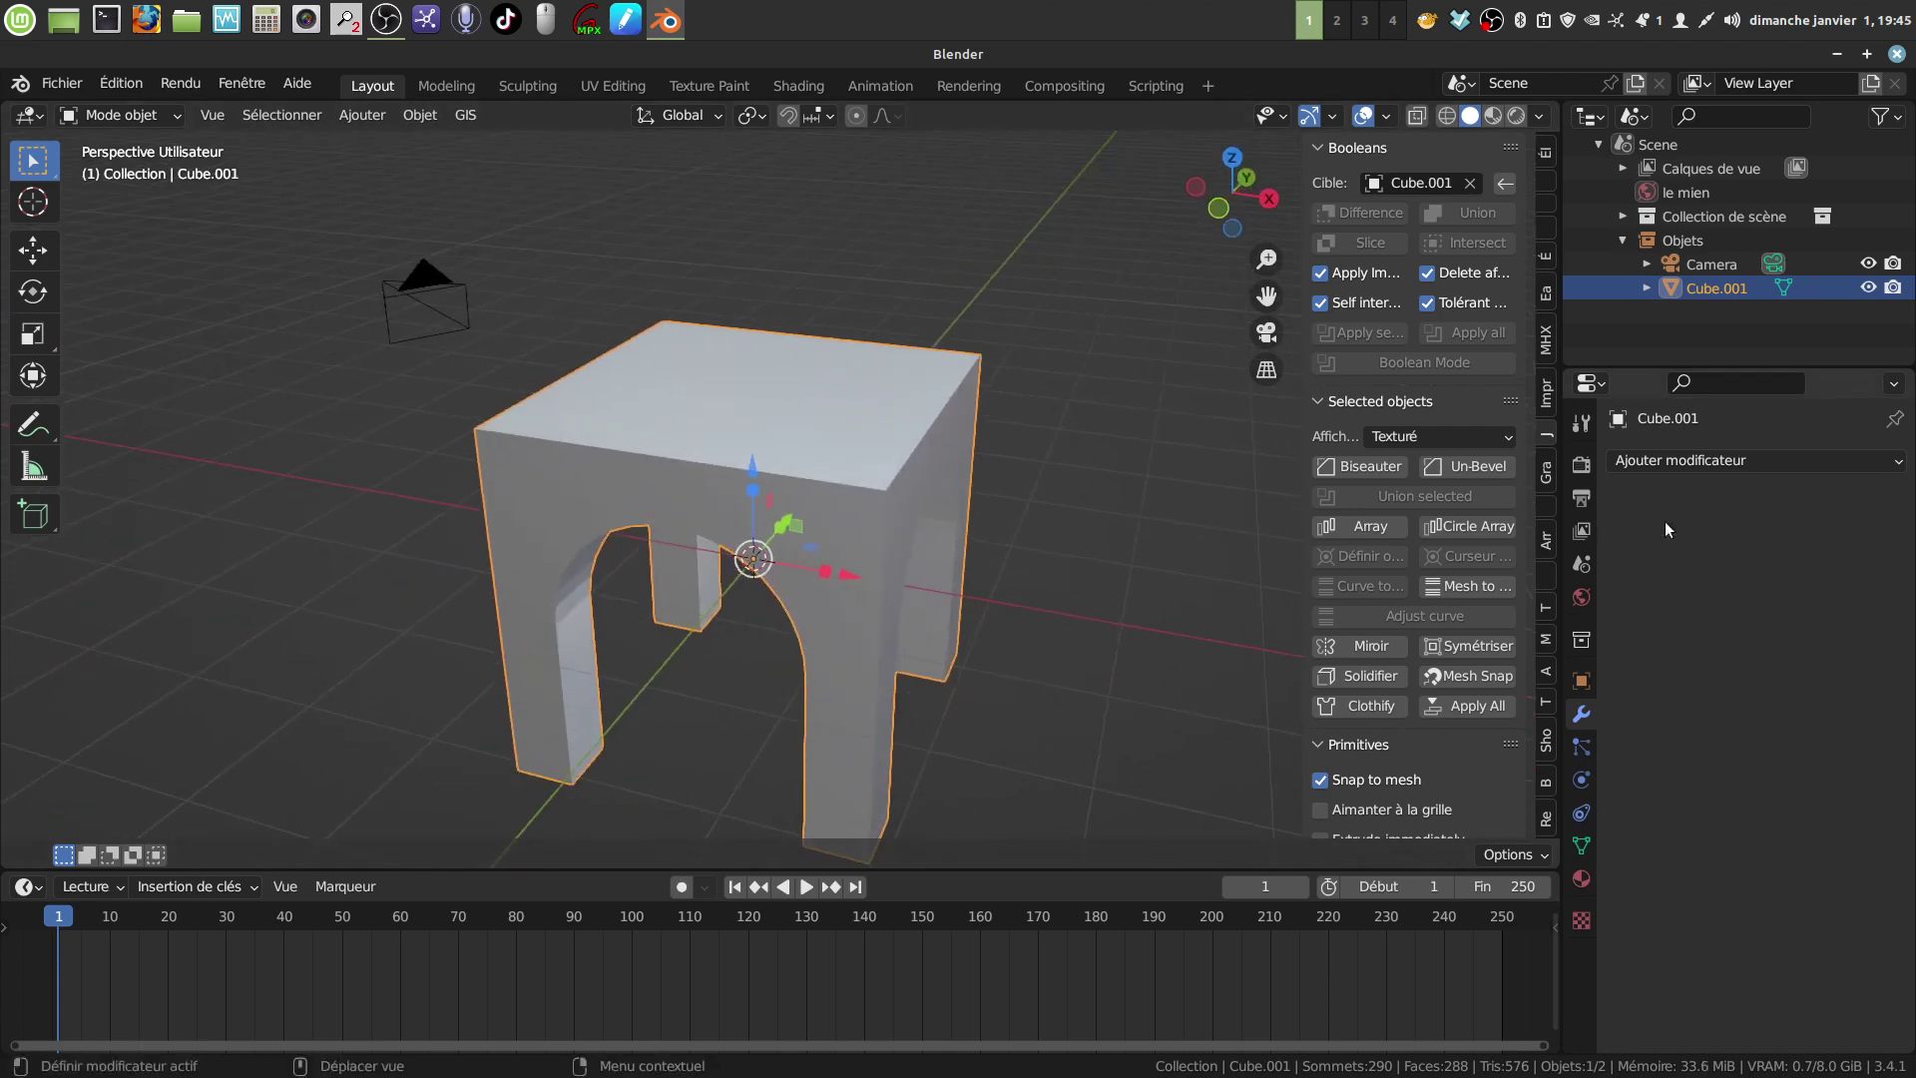
Step: In edit mode, examine the mirrored vault's topology from below, from the sides and in front view
key("Tab")
middle_click_drag(879, 738, 937, 449)
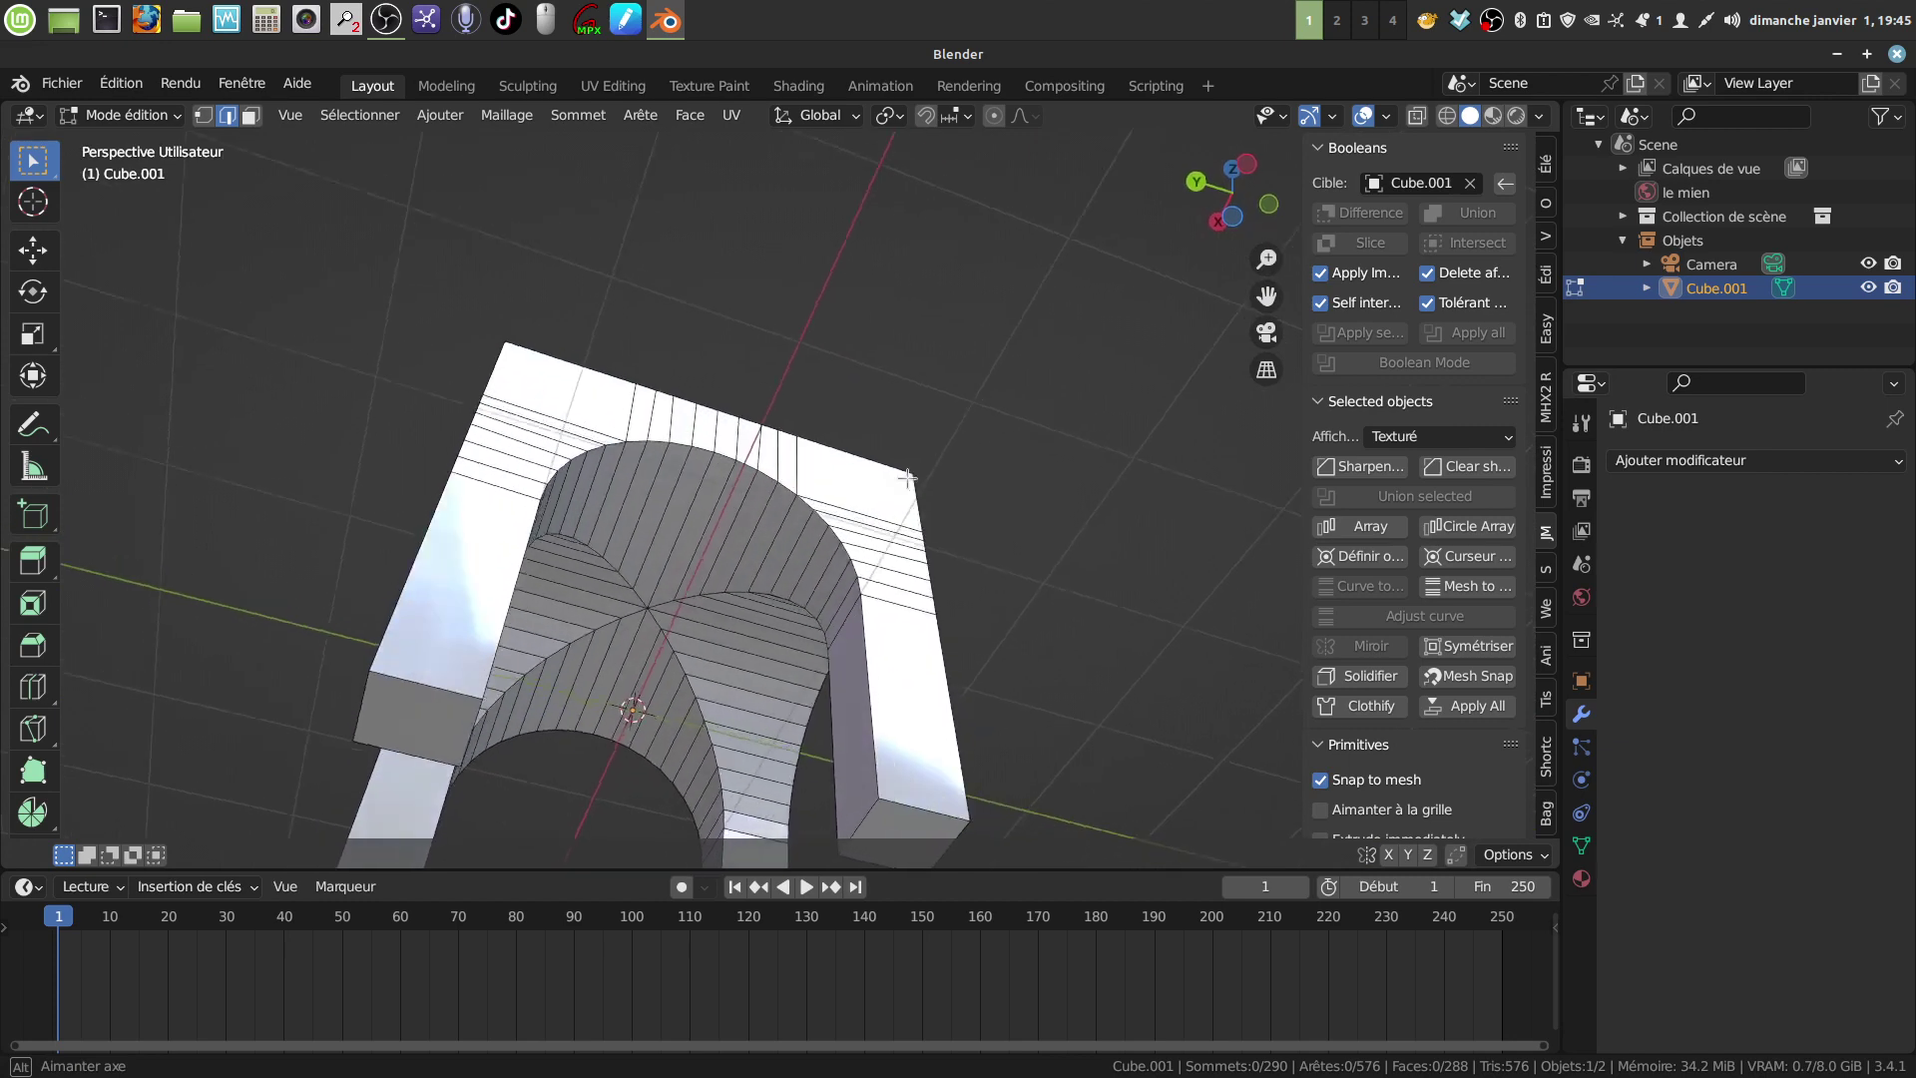
scroll(937, 449, "up", 3)
mouse_move(838, 536)
middle_mouse_down()
mouse_move(779, 619)
mouse_move(877, 757)
mouse_move(853, 547)
mouse_move(894, 671)
mouse_move(967, 672)
mouse_move(852, 548)
mouse_move(657, 589)
mouse_move(842, 475)
mouse_move(739, 573)
mouse_move(817, 513)
mouse_move(709, 662)
mouse_move(967, 333)
mouse_move(980, 433)
mouse_move(868, 519)
mouse_move(825, 586)
mouse_move(824, 528)
mouse_move(881, 559)
mouse_move(844, 657)
mouse_move(804, 659)
mouse_move(731, 624)
mouse_move(714, 543)
mouse_move(793, 484)
mouse_move(817, 552)
mouse_move(697, 543)
mouse_move(828, 508)
middle_mouse_up()
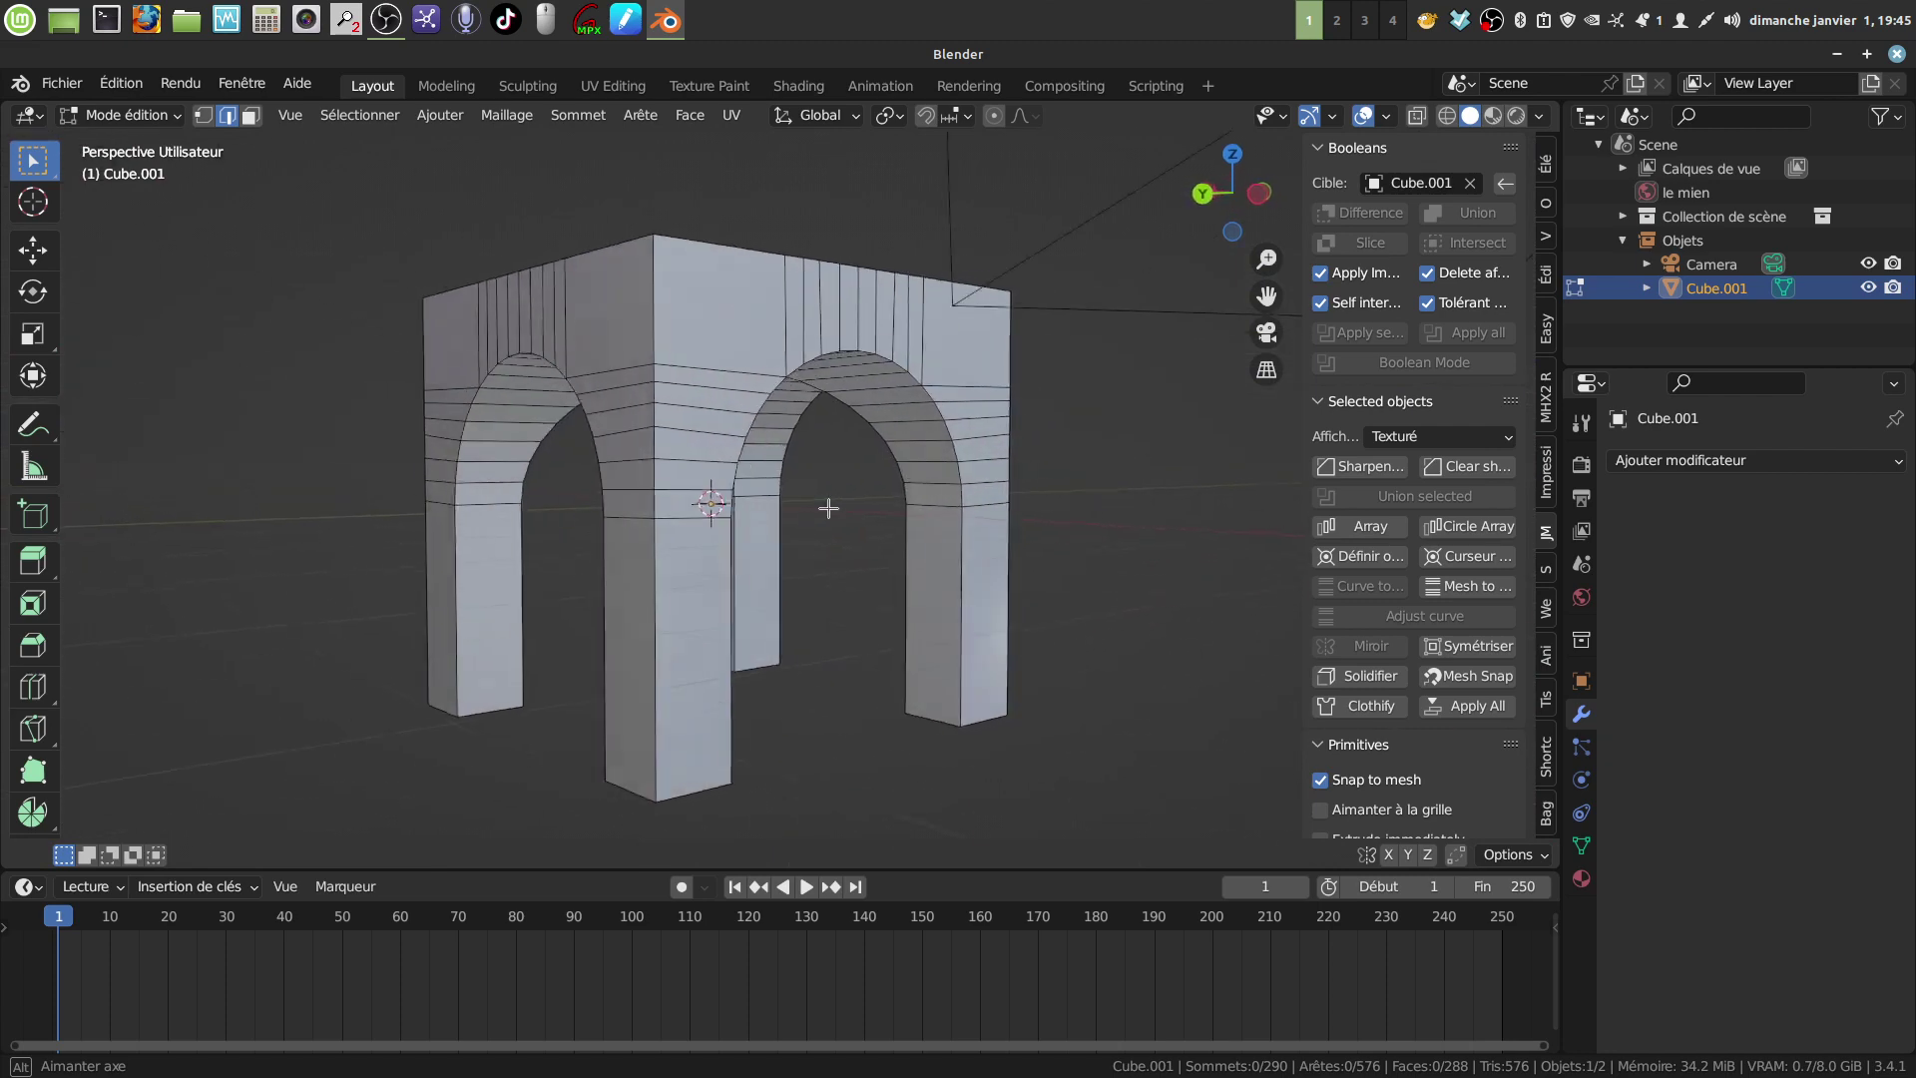
middle_click_drag(839, 513, 850, 599)
scroll(678, 538, "down", 4)
scroll(804, 596, "down", 1)
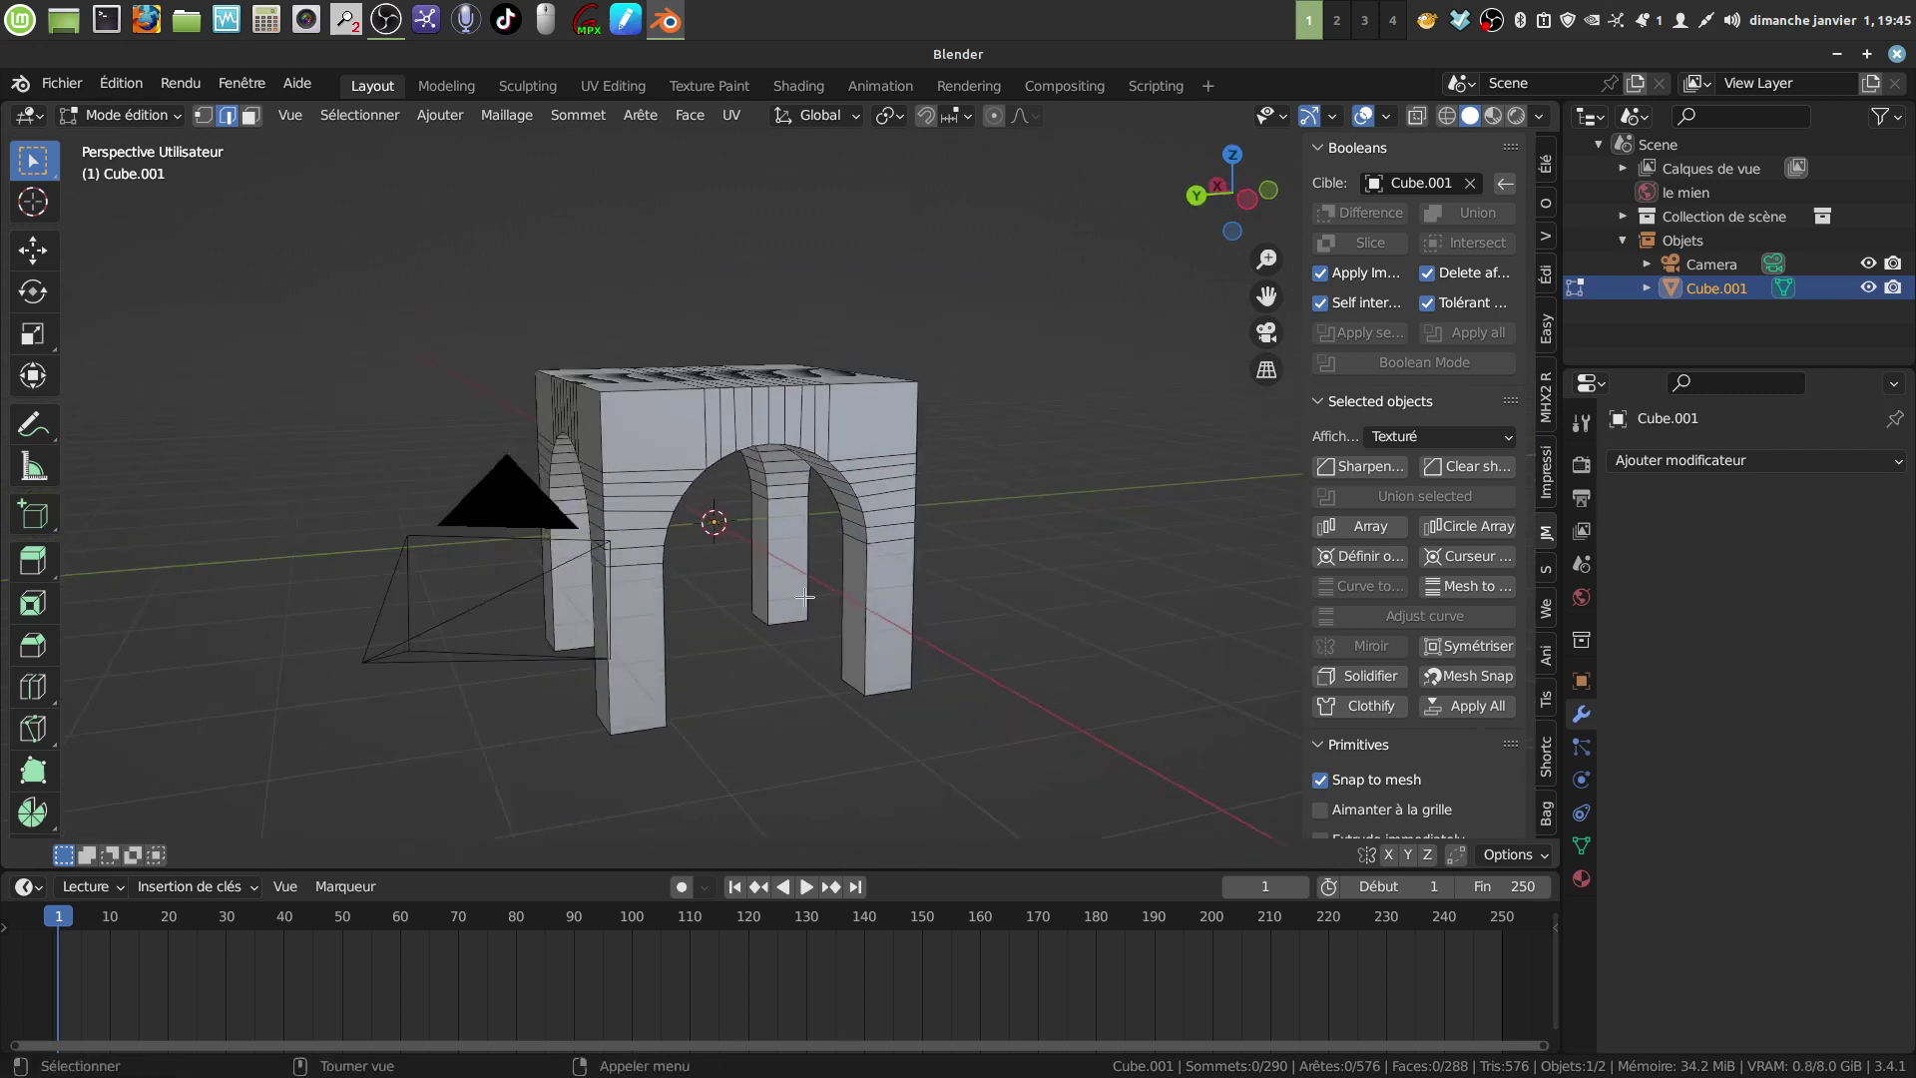
key("KP_1")
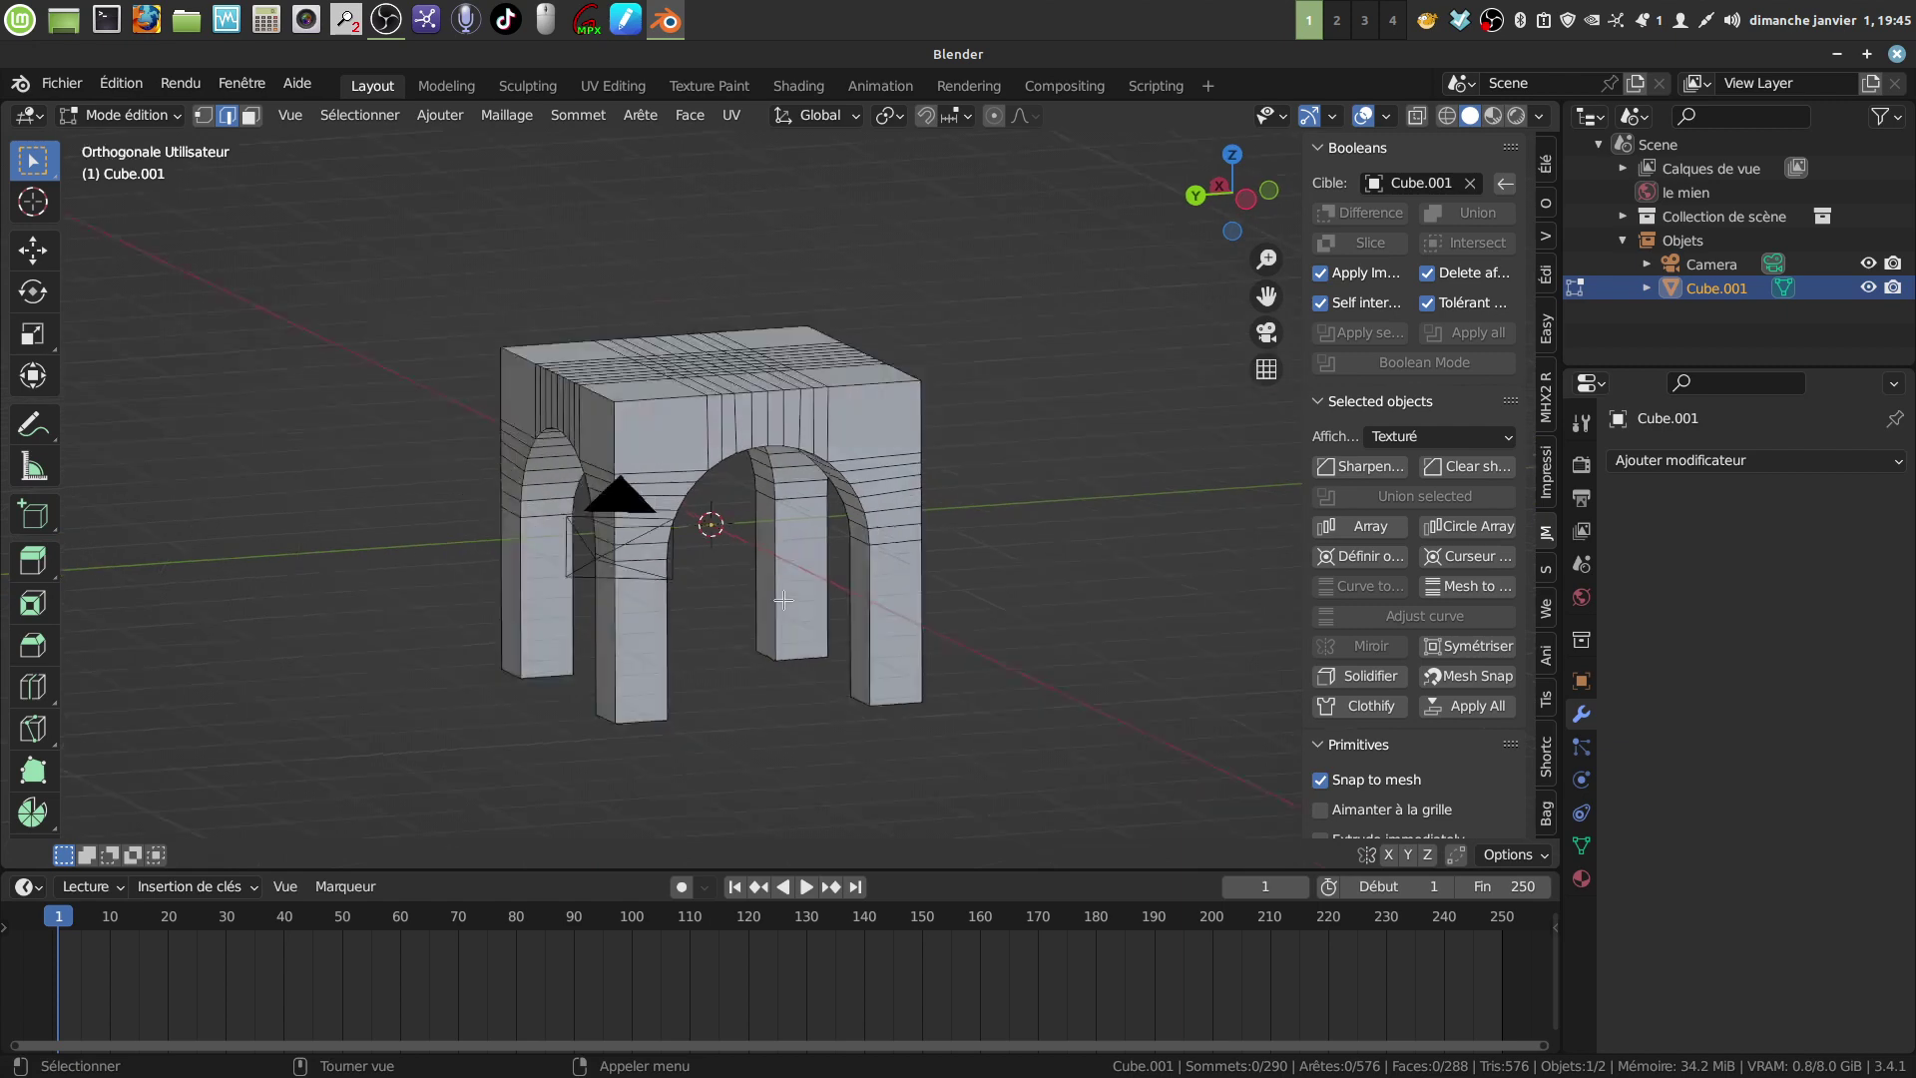
middle_click_drag(829, 481, 720, 402, "shift")
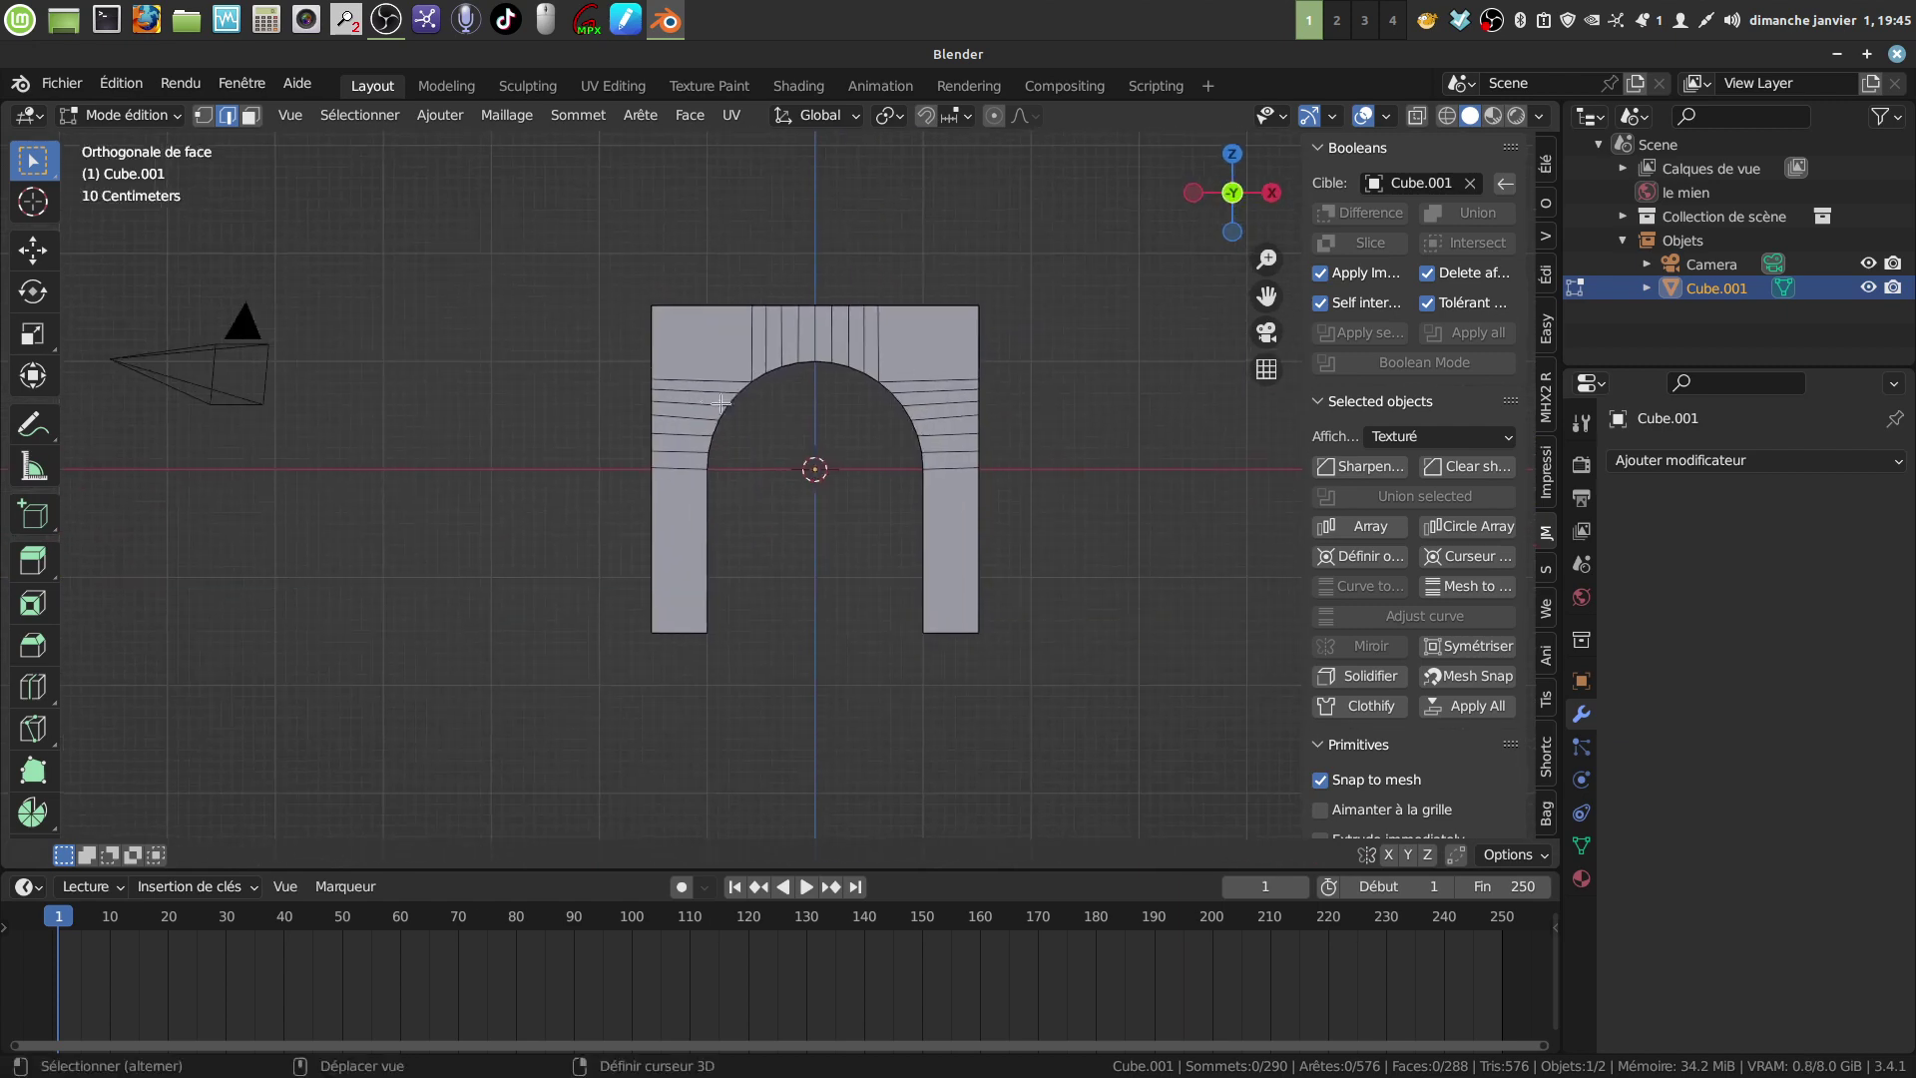
Step: In face selection, circle-select all faces of the vault's outer wall on the -X side and delete the faces
middle_click_drag(856, 487, 855, 594)
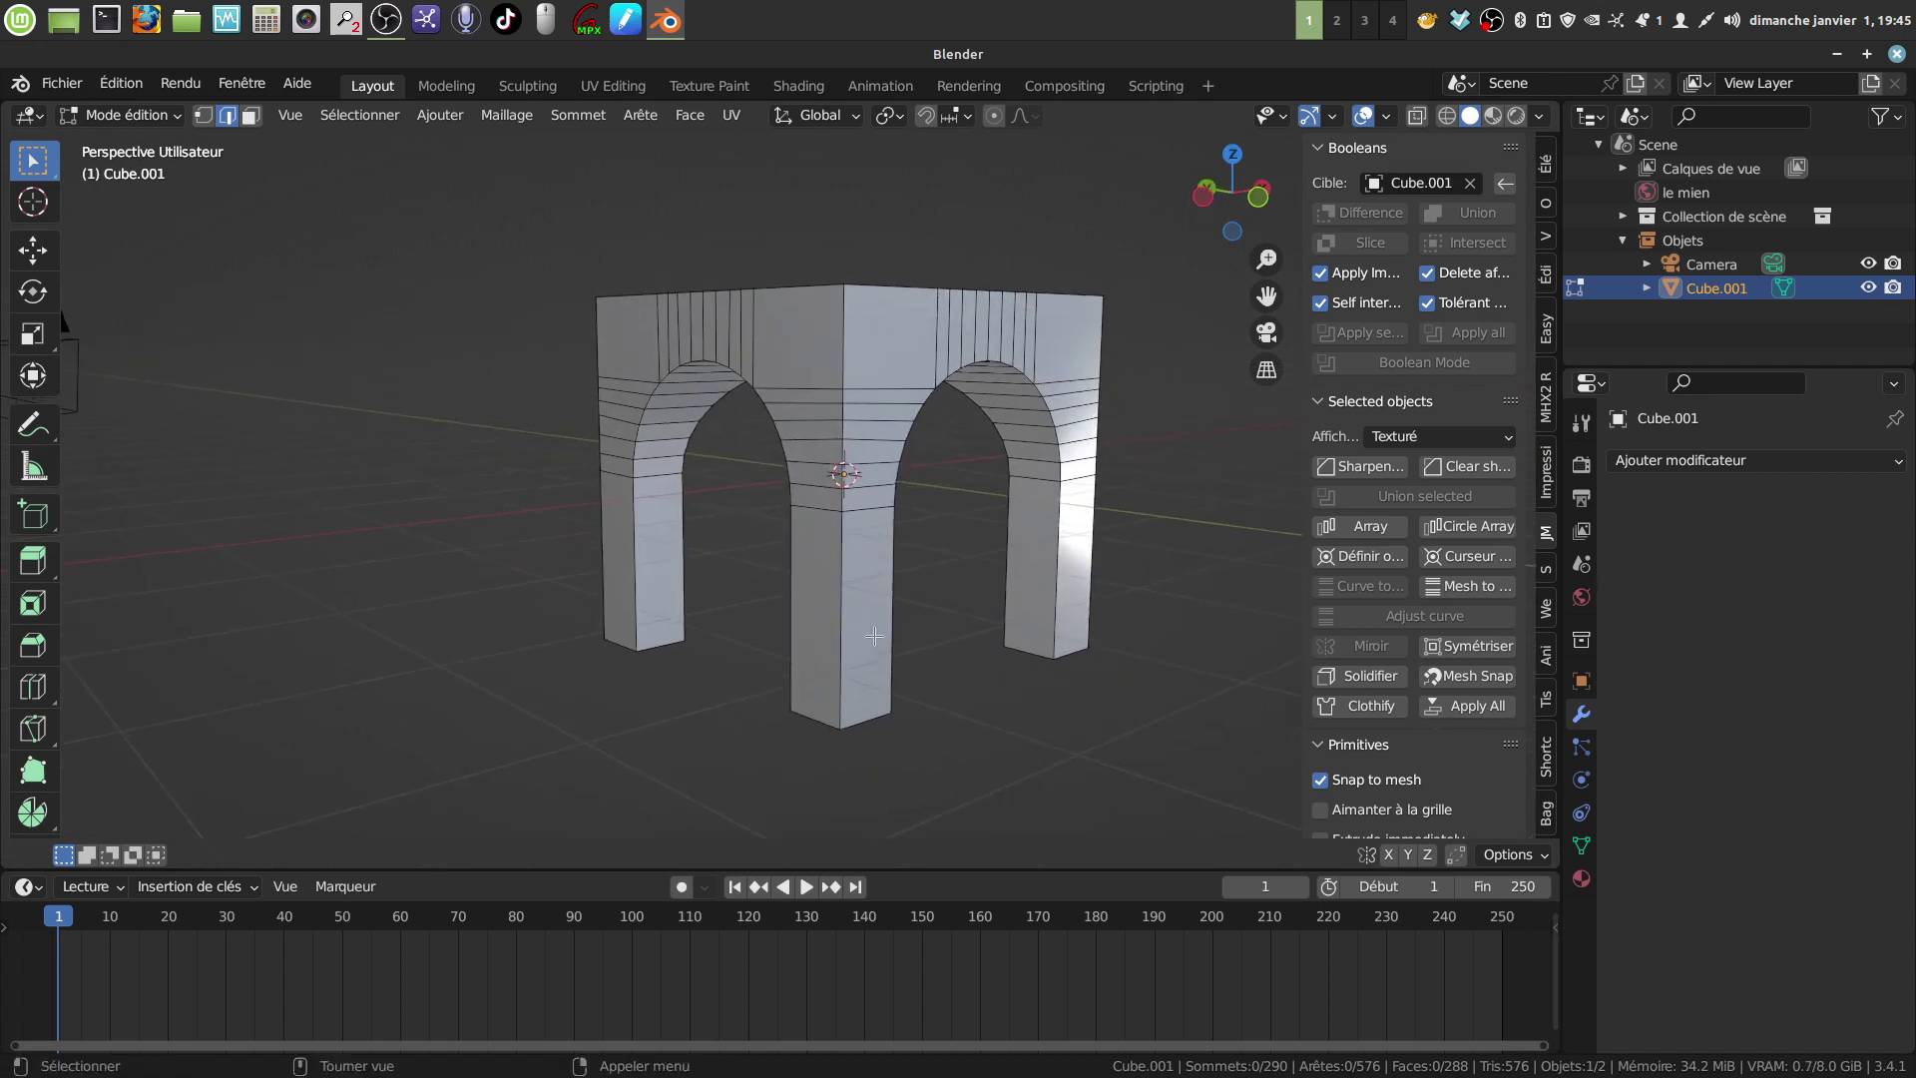
left_click(249, 116)
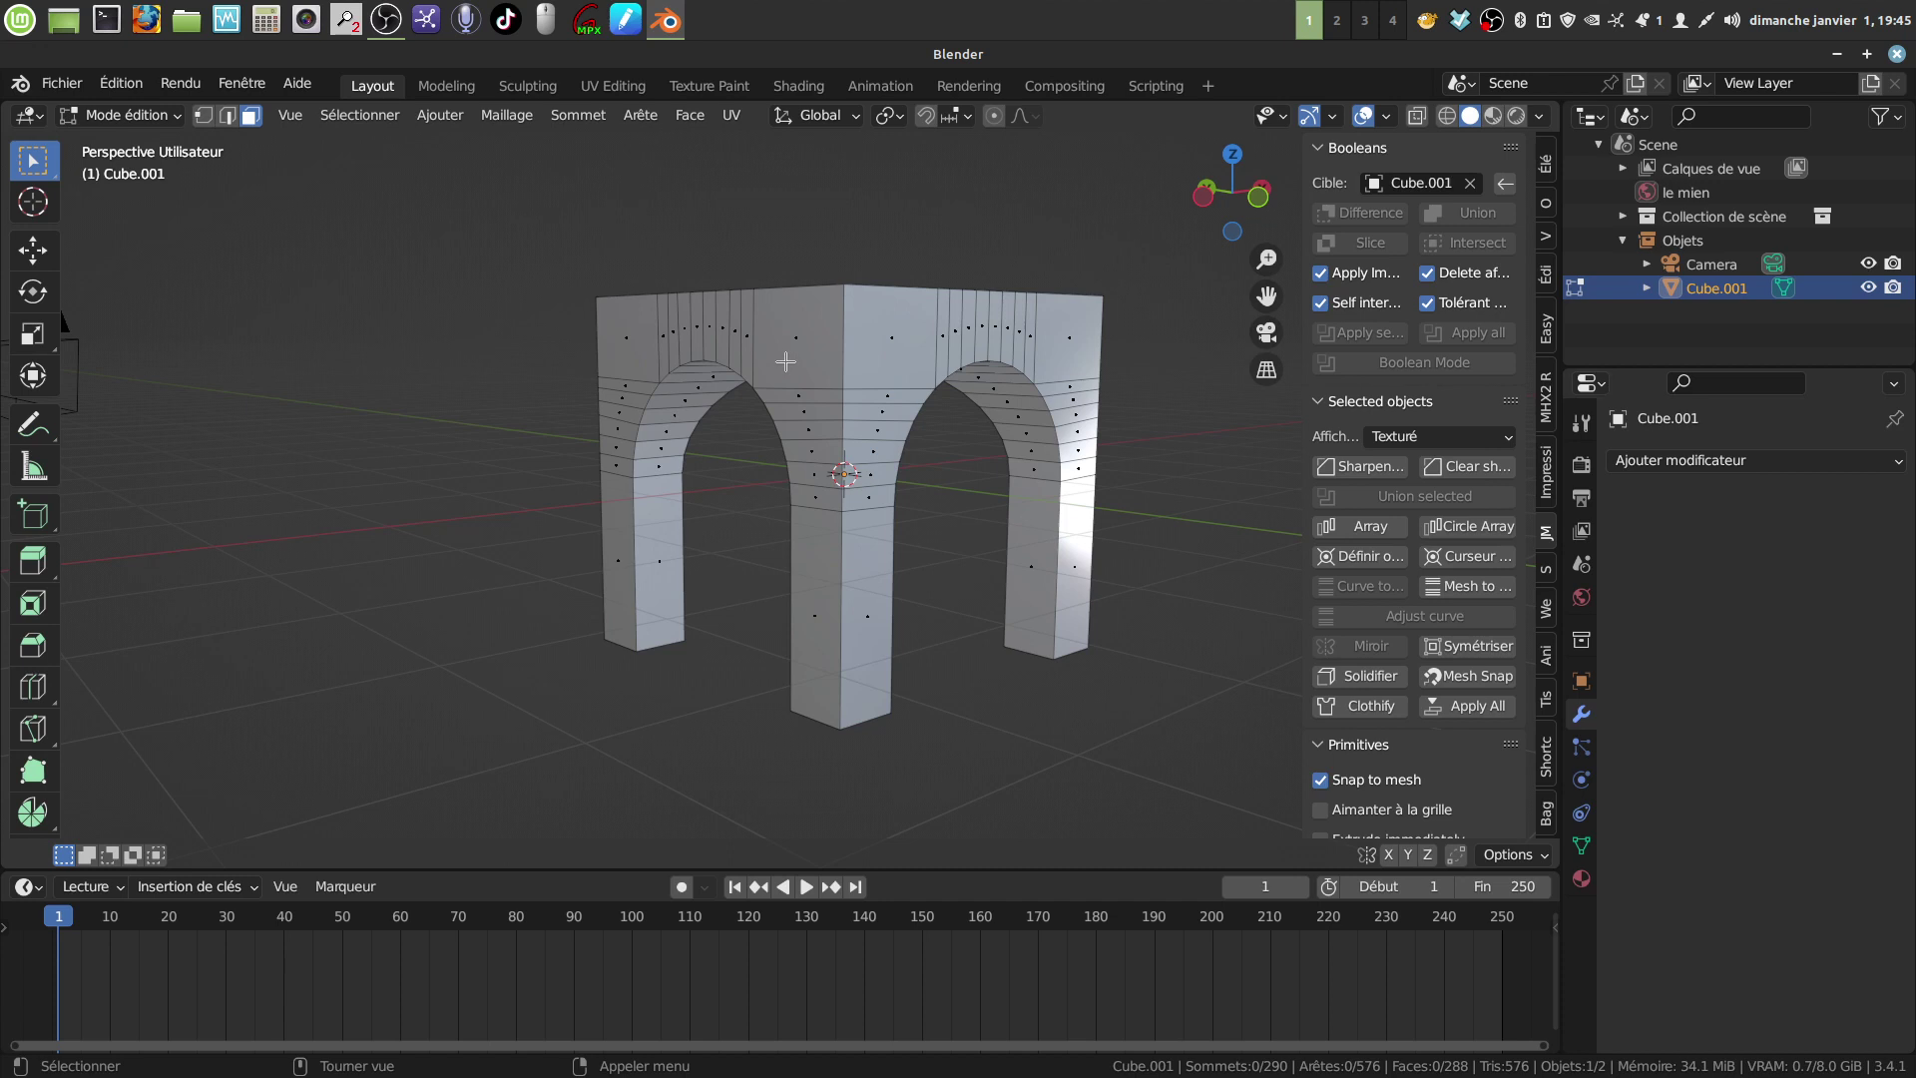
key("c")
mouse_move(783, 332)
left_mouse_down()
mouse_move(638, 345)
mouse_move(613, 508)
left_mouse_up()
left_click_drag(829, 396, 824, 564)
right_click(831, 545)
key("x")
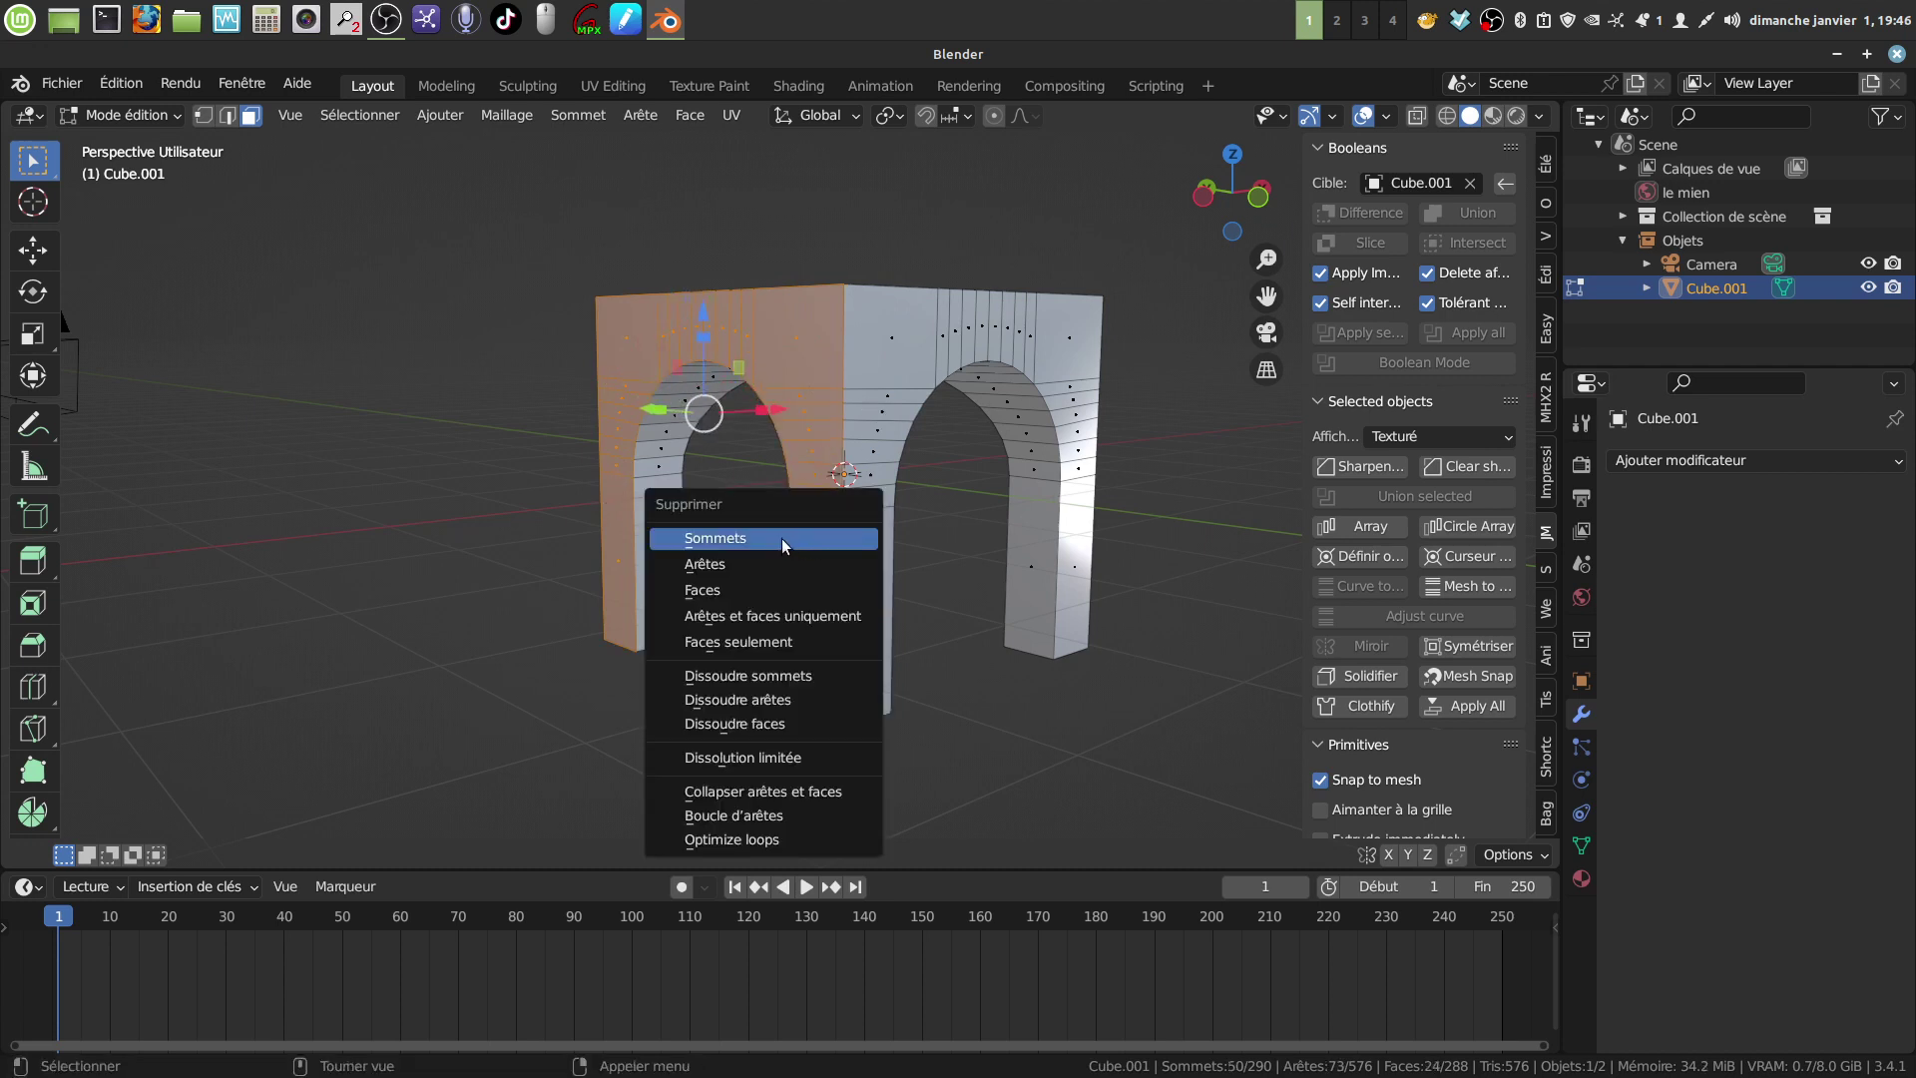
left_click(770, 588)
Step: Circle-select all faces of the opposite outer wall on the +X side and delete the faces
scroll(868, 532, "down", 2)
middle_click_drag(869, 532, 731, 437)
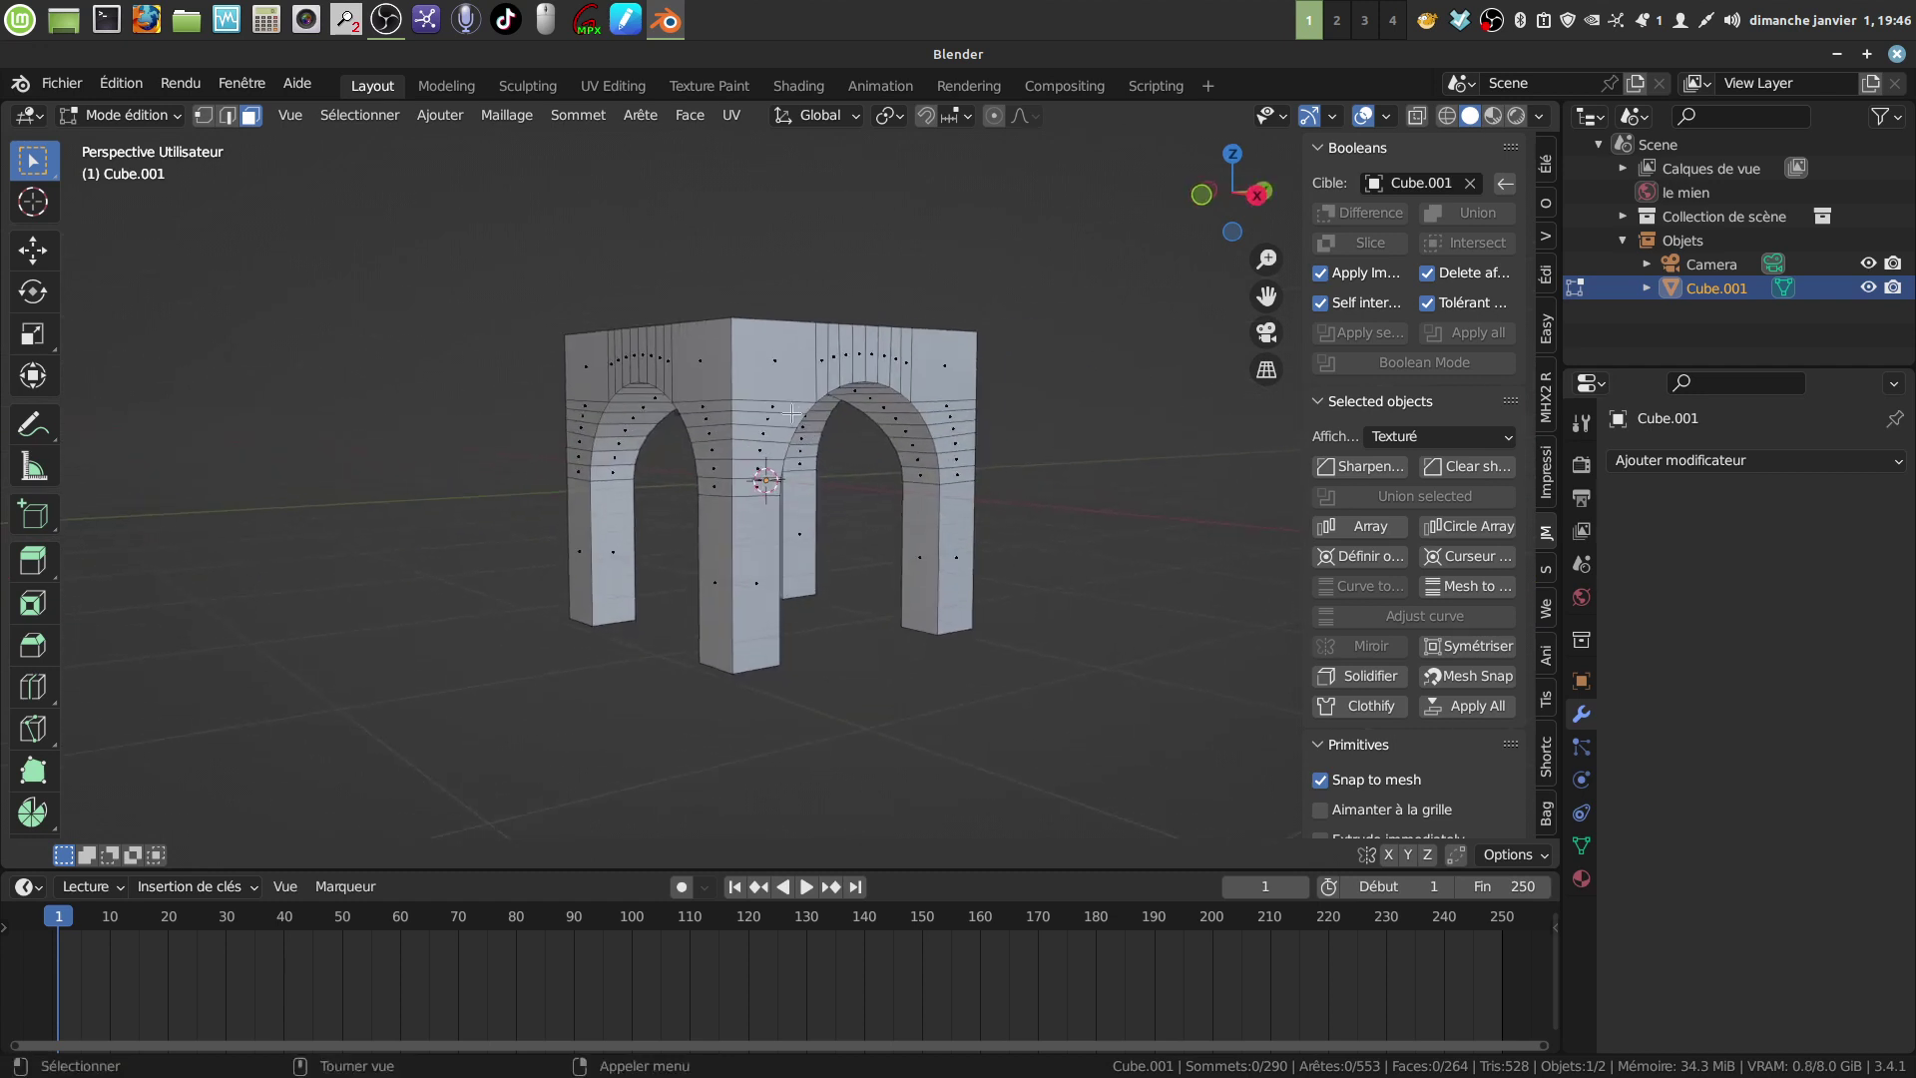
scroll(792, 413, "up", 1)
key("c")
left_click_drag(776, 359, 753, 497)
left_click_drag(828, 365, 958, 356)
left_click_drag(988, 447, 981, 492)
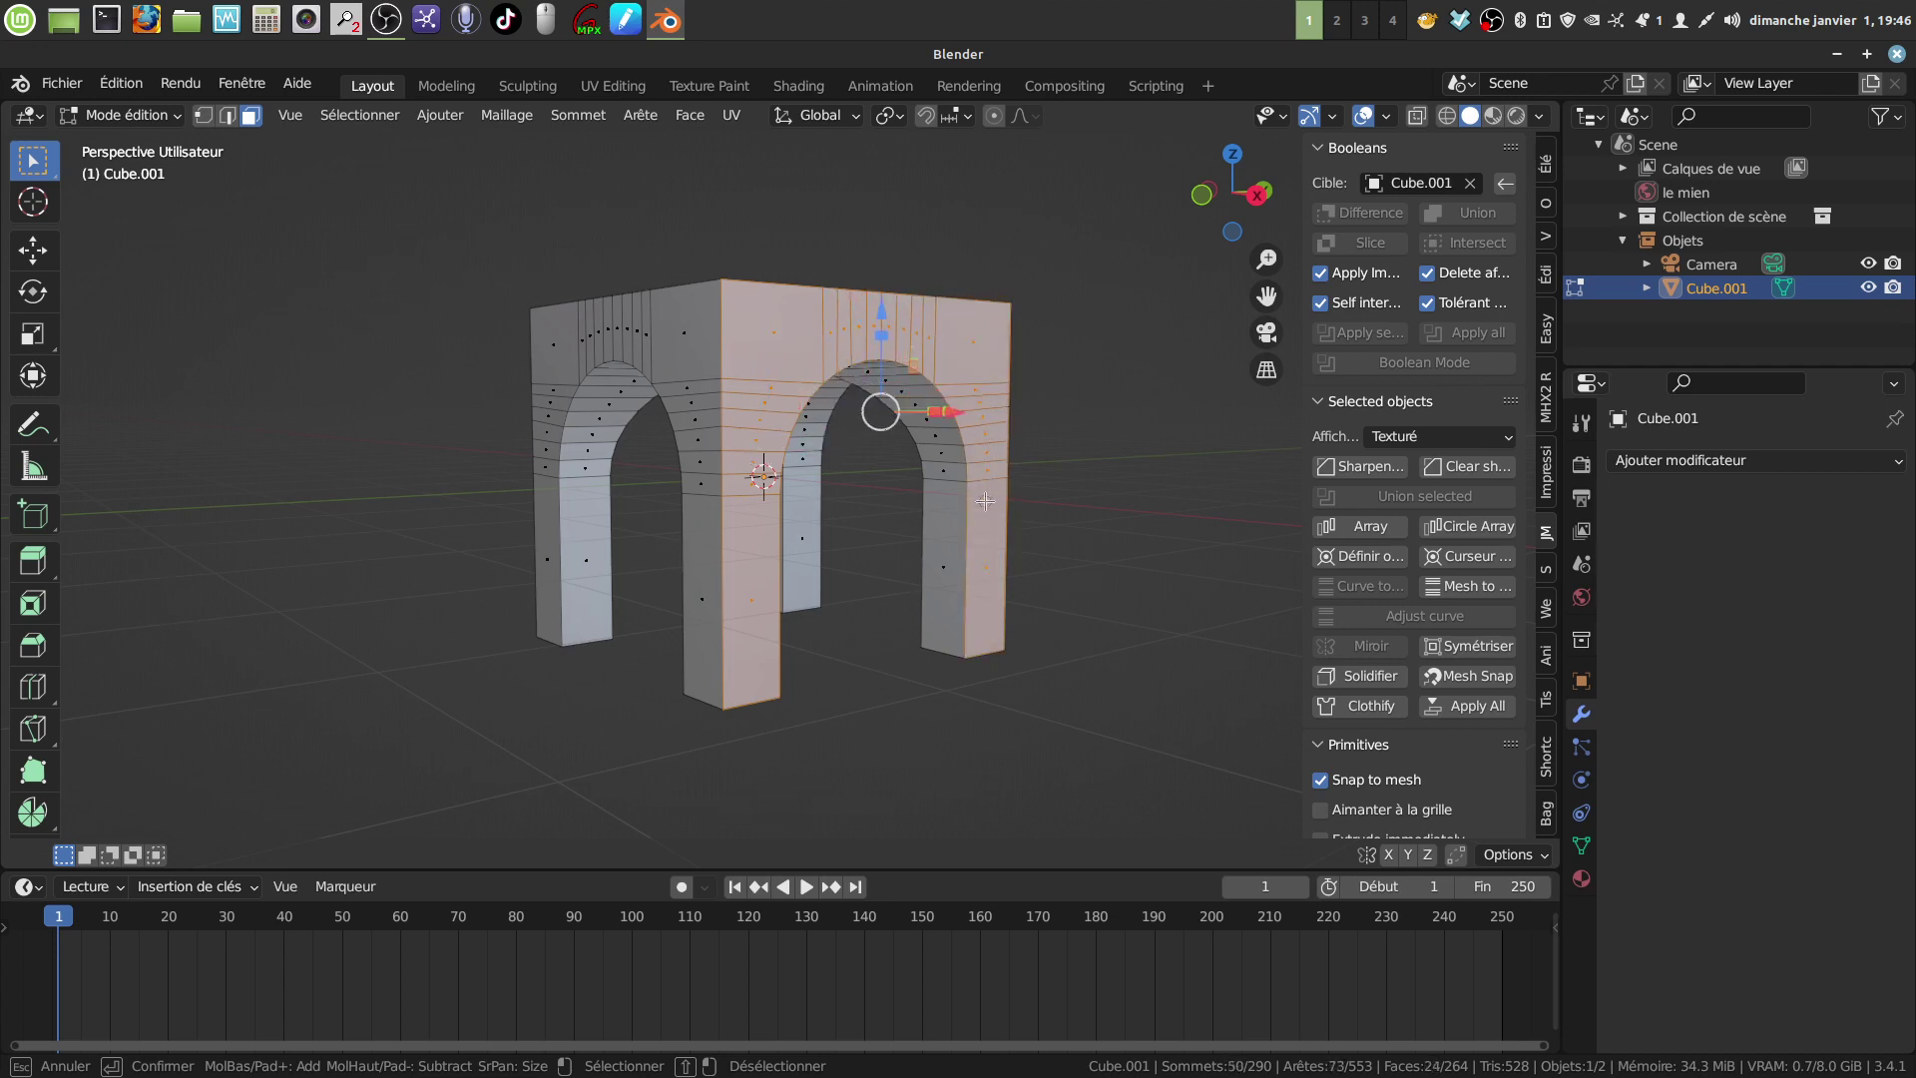
right_click(978, 496)
key("x")
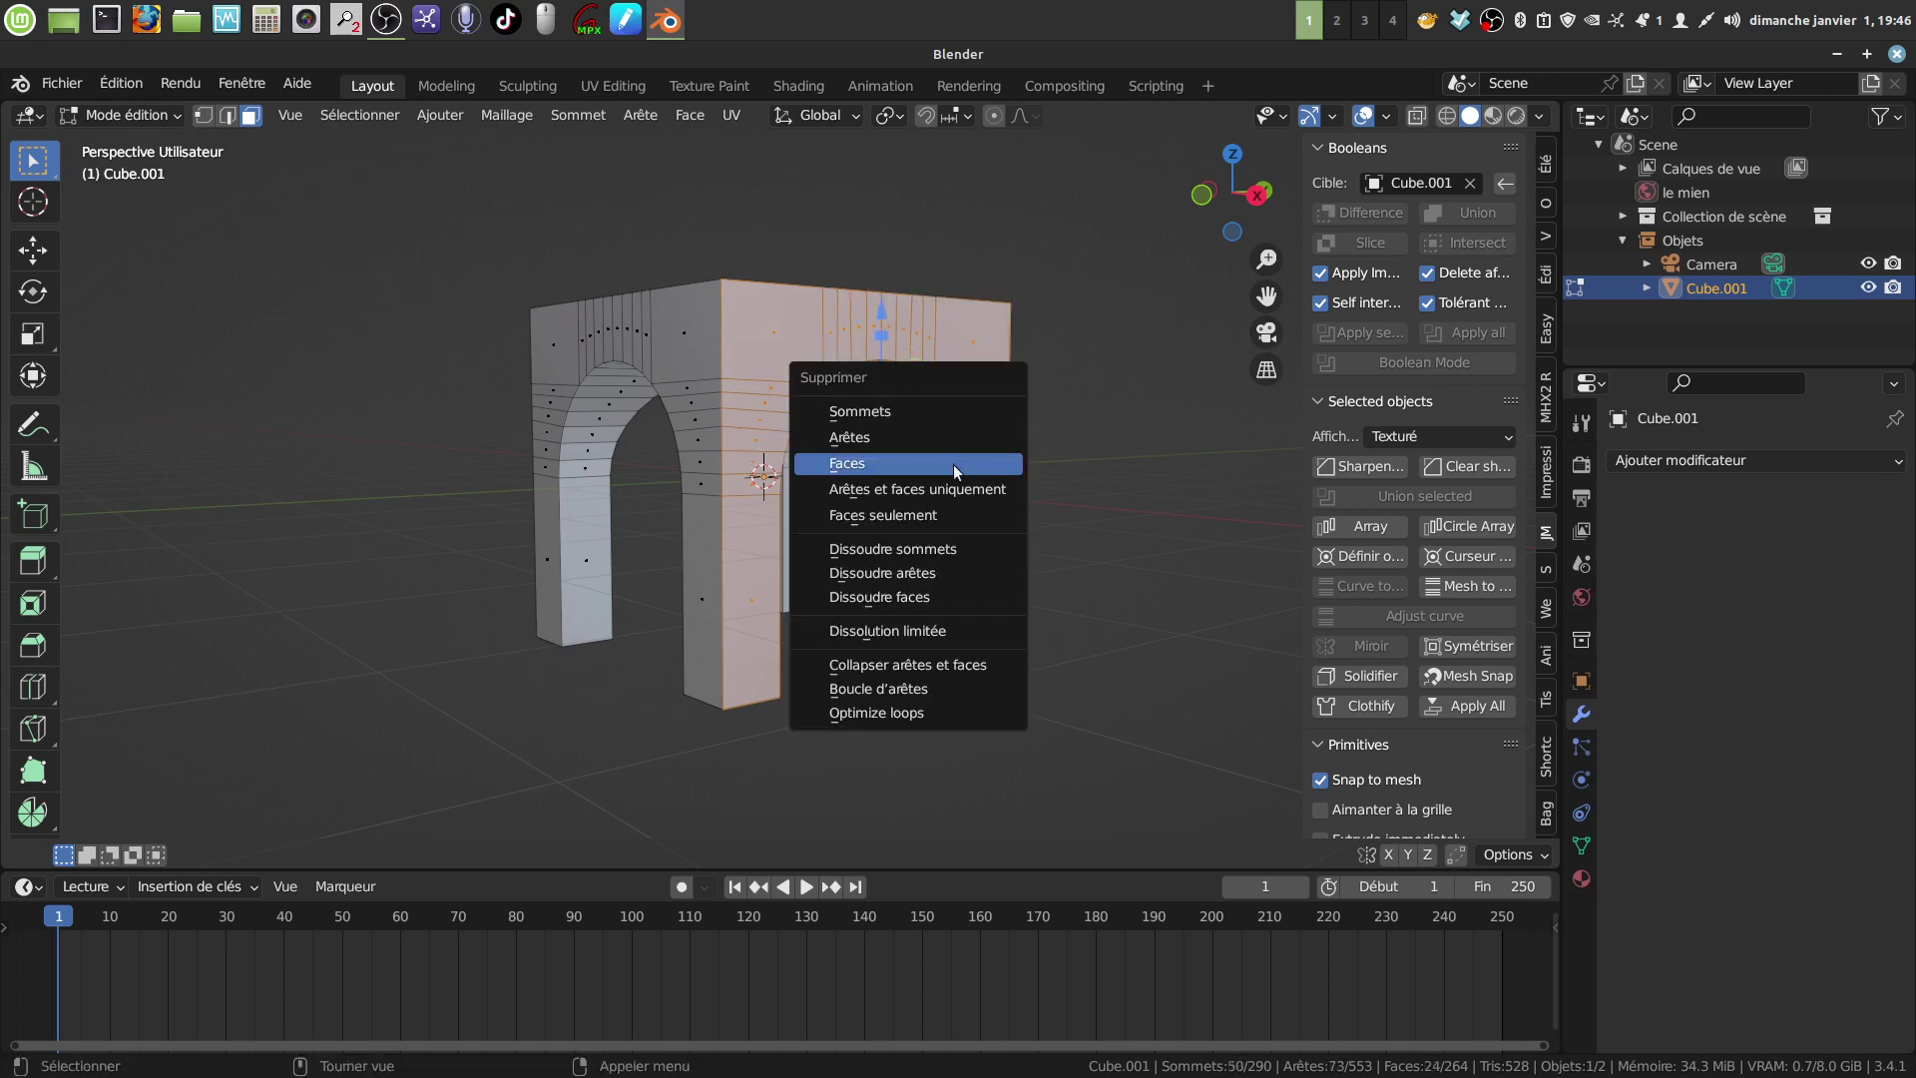
left_click(954, 466)
Step: In edge selection, select the open boundary loops on both the -X and +X sides of the vault
middle_click_drag(954, 466, 849, 587)
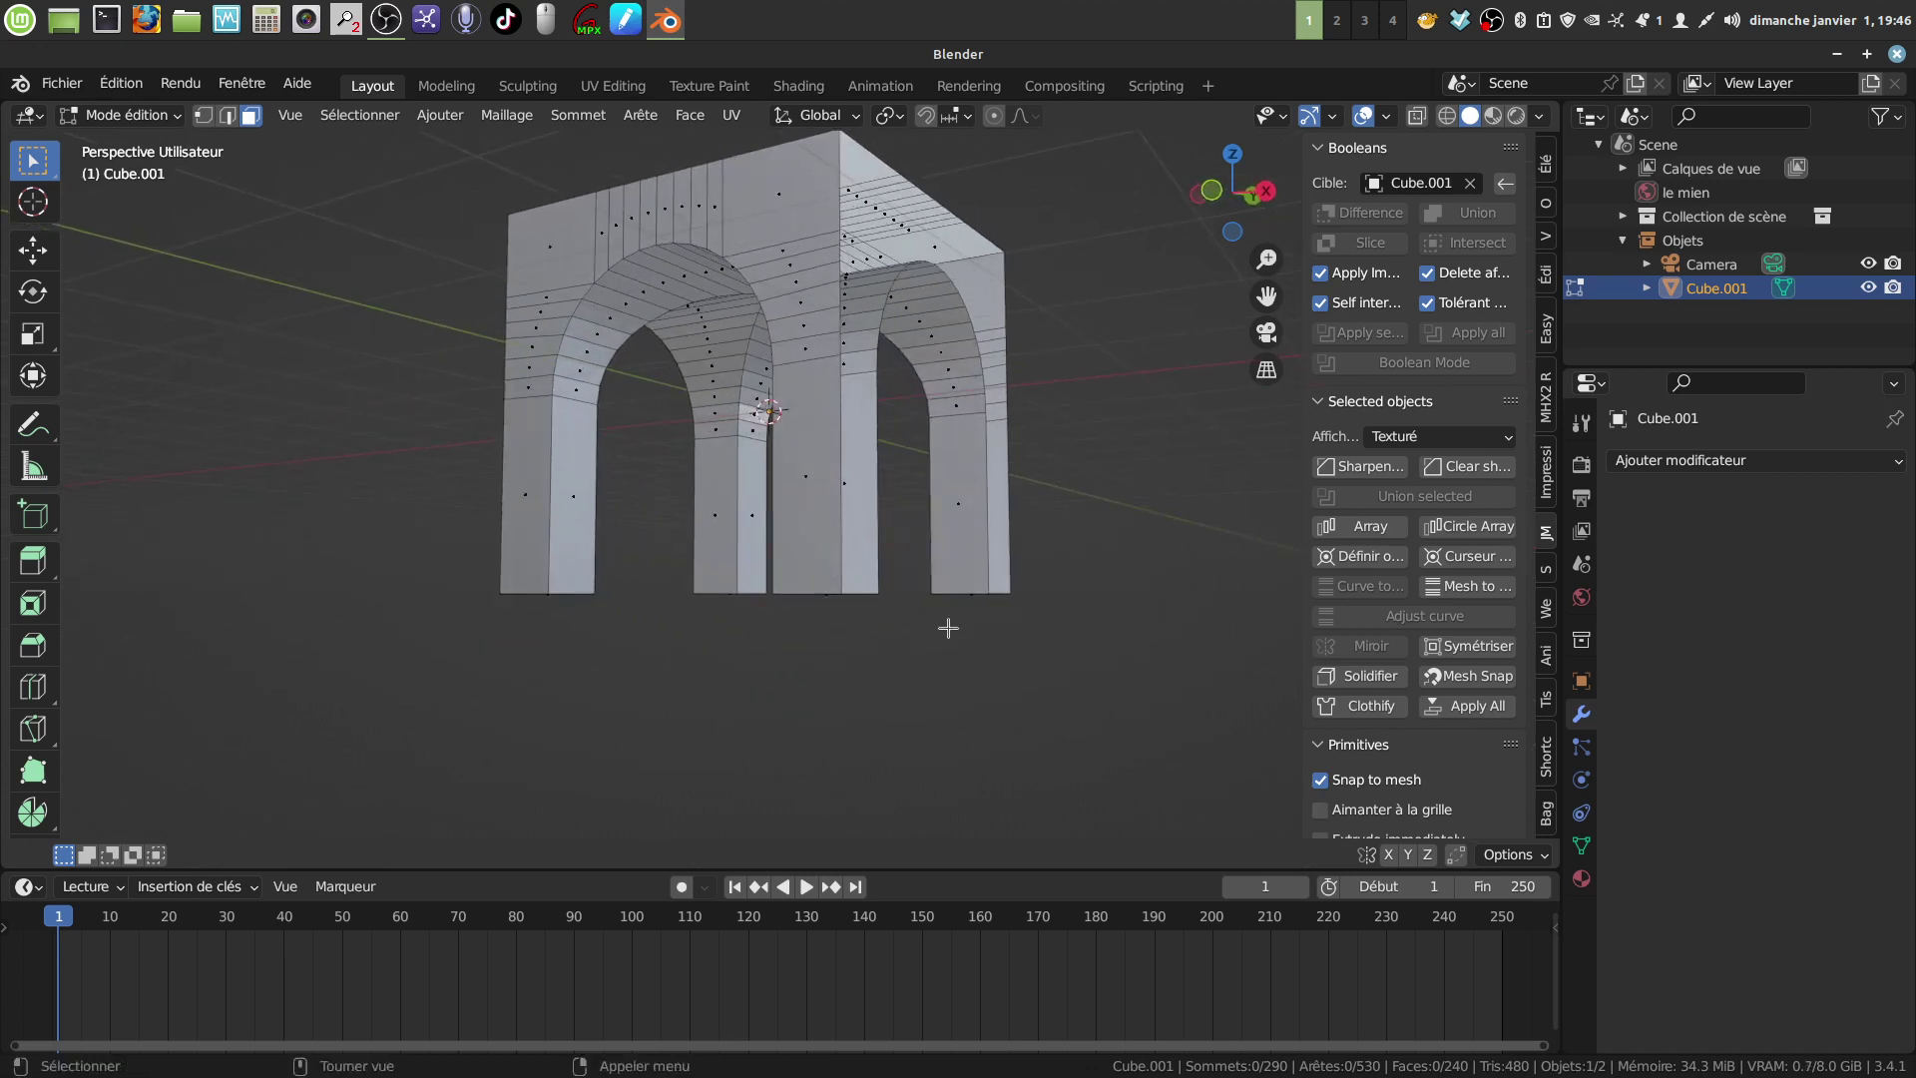
middle_click_drag(948, 628, 996, 590)
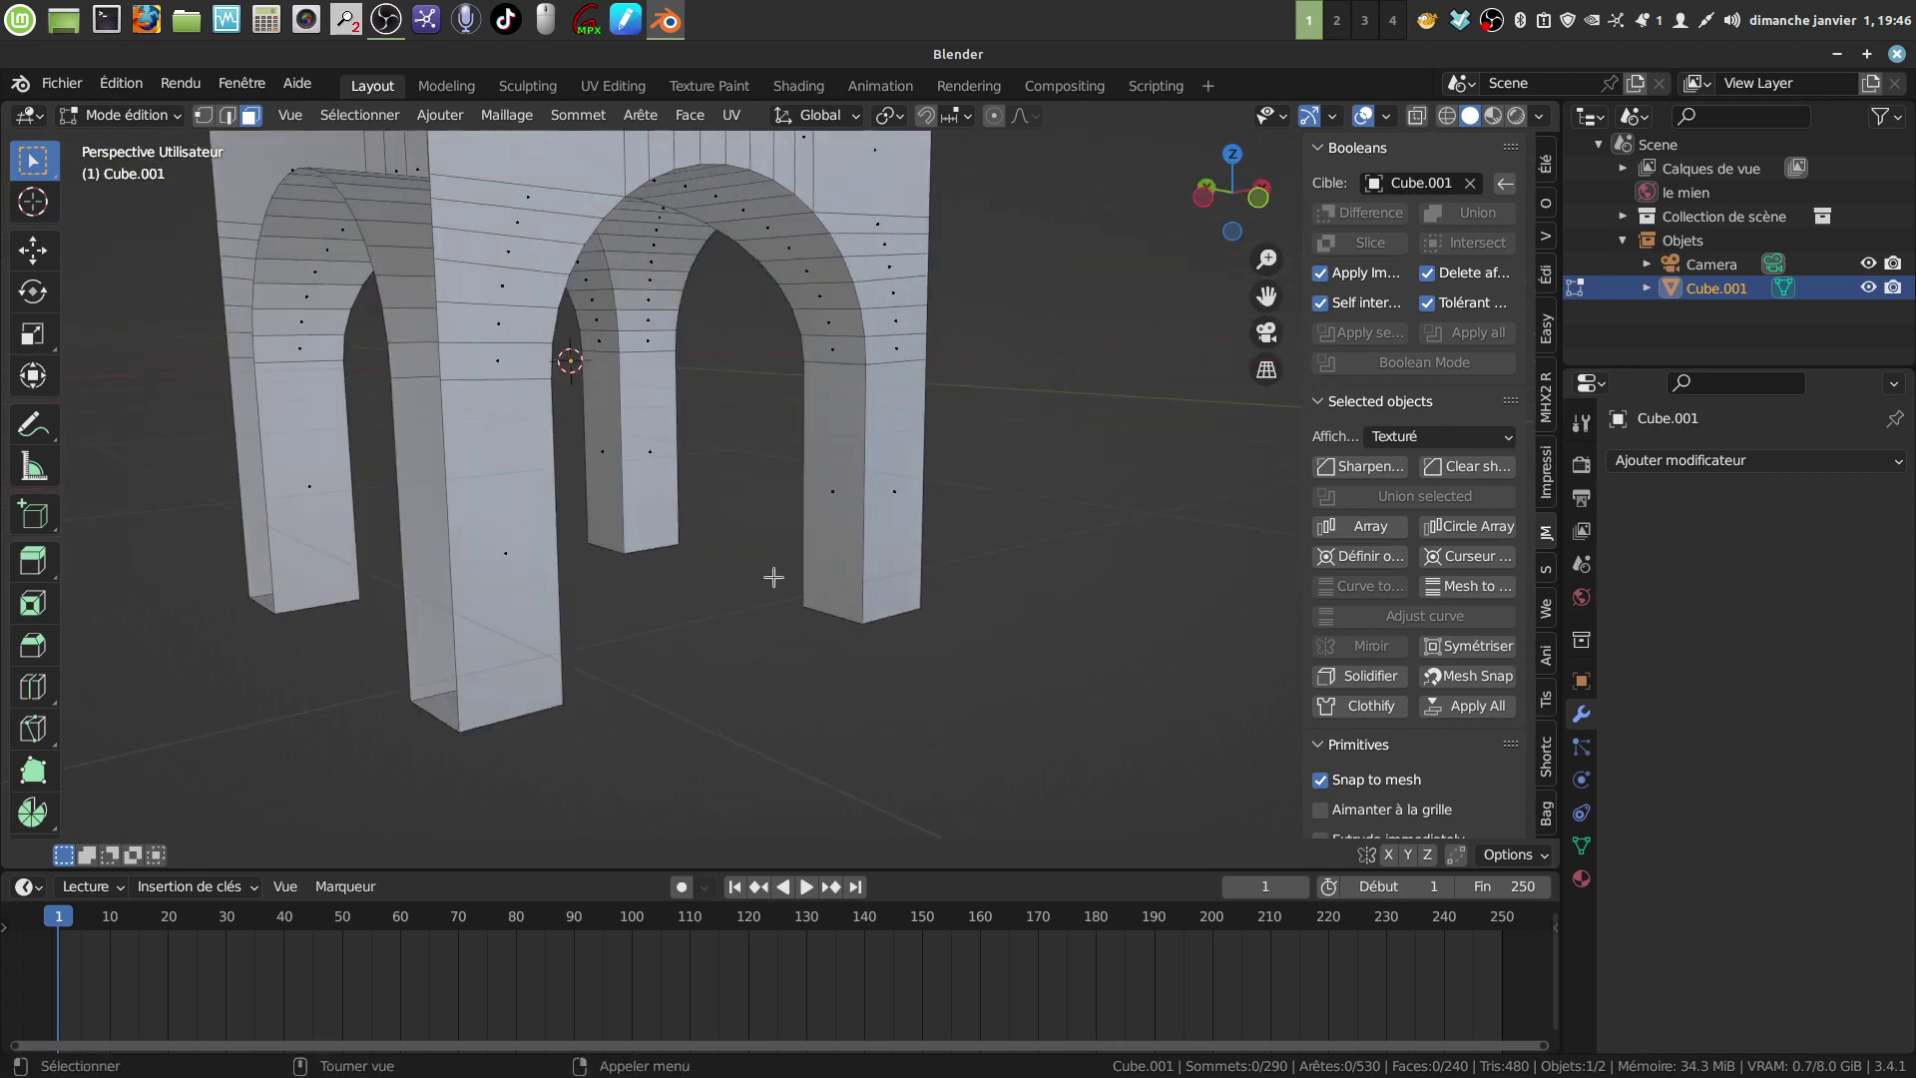
middle_click_drag(837, 579, 787, 554)
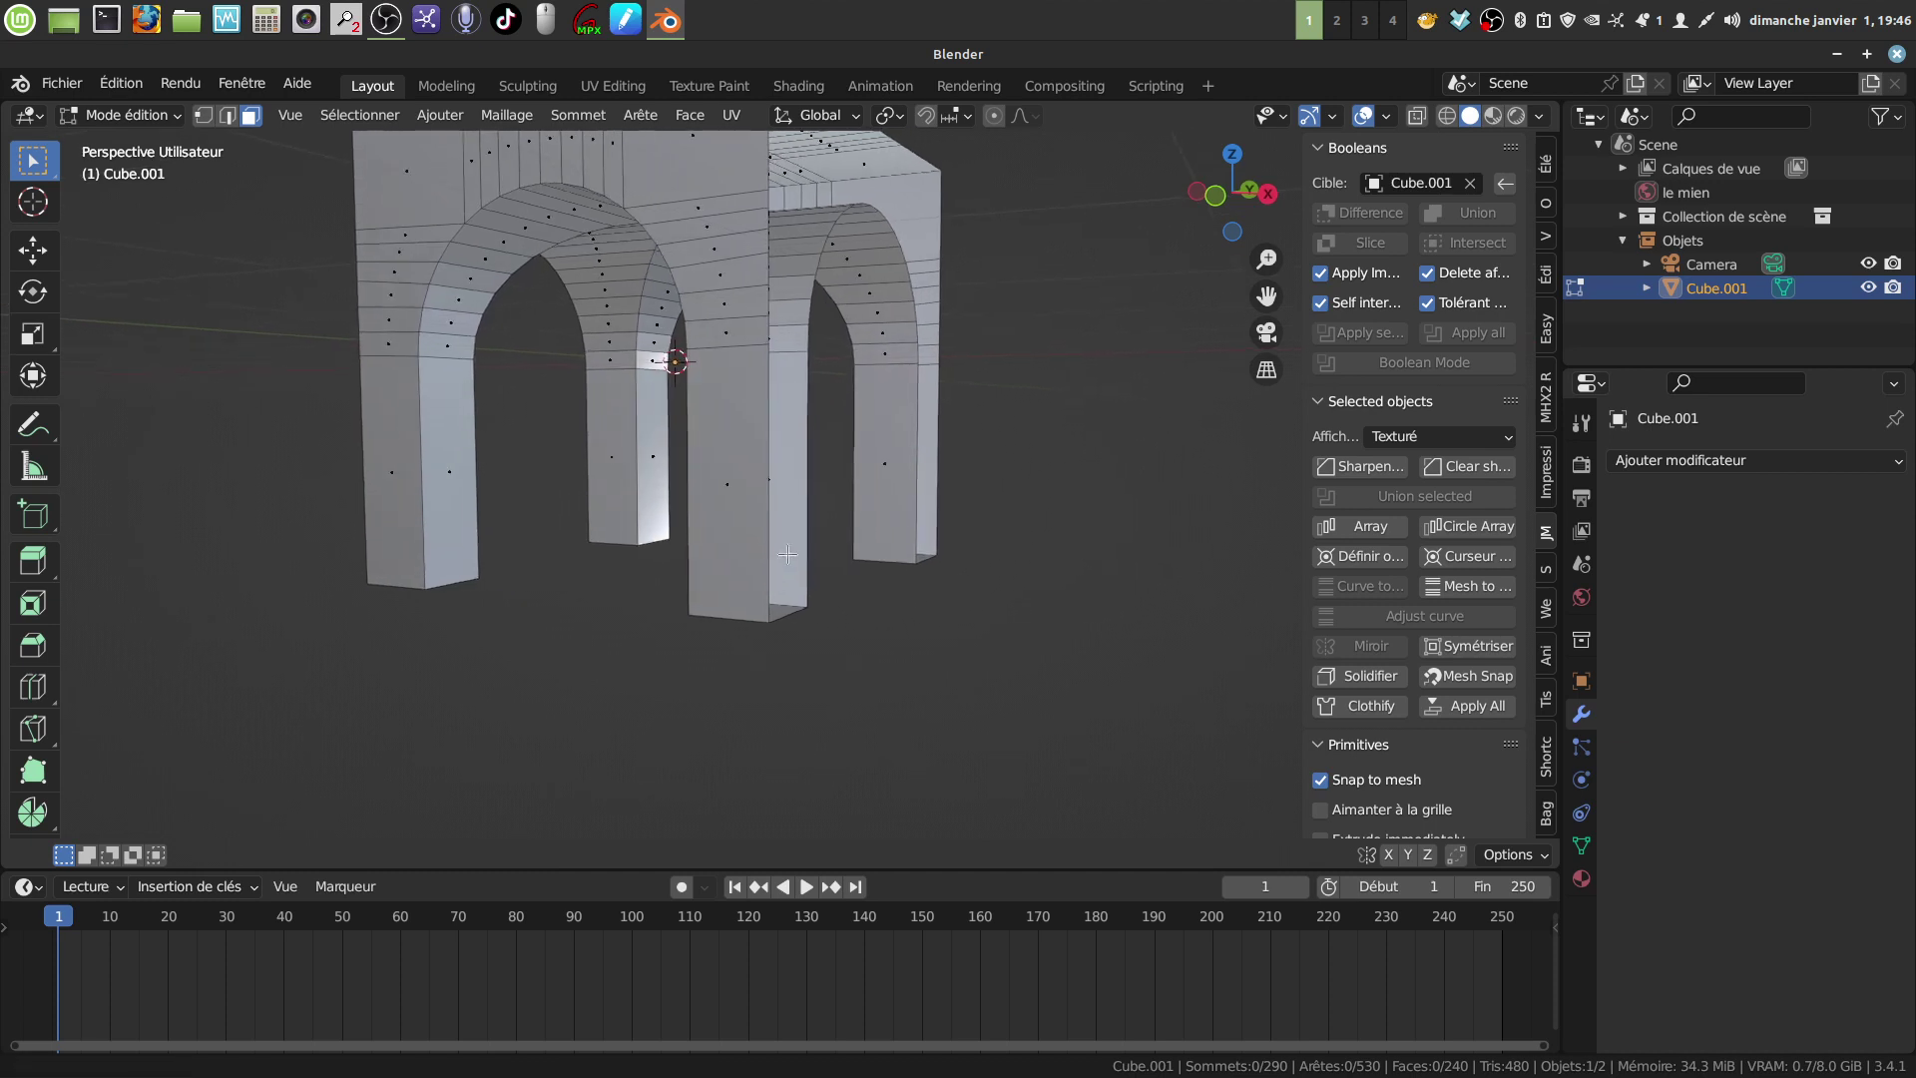
left_click(229, 116)
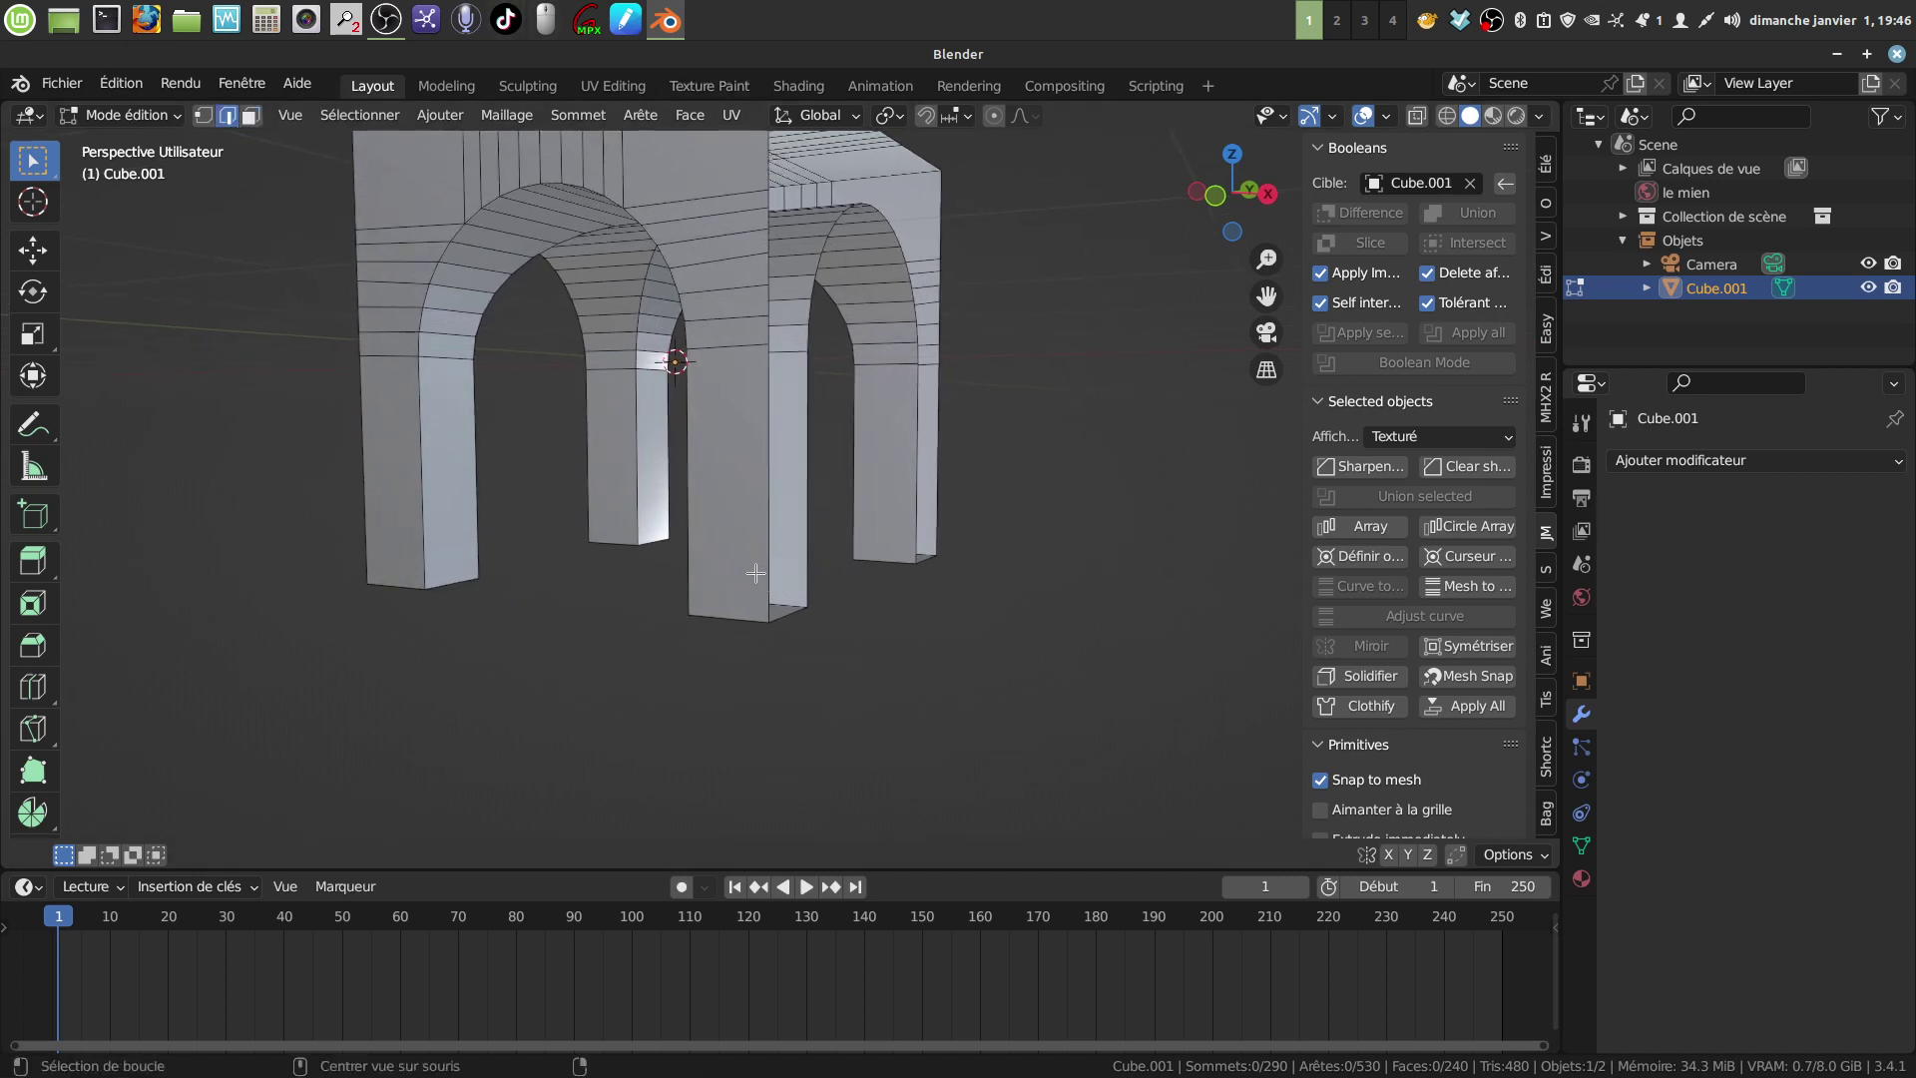
left_click(763, 565, "alt")
middle_click_drag(811, 544, 921, 468)
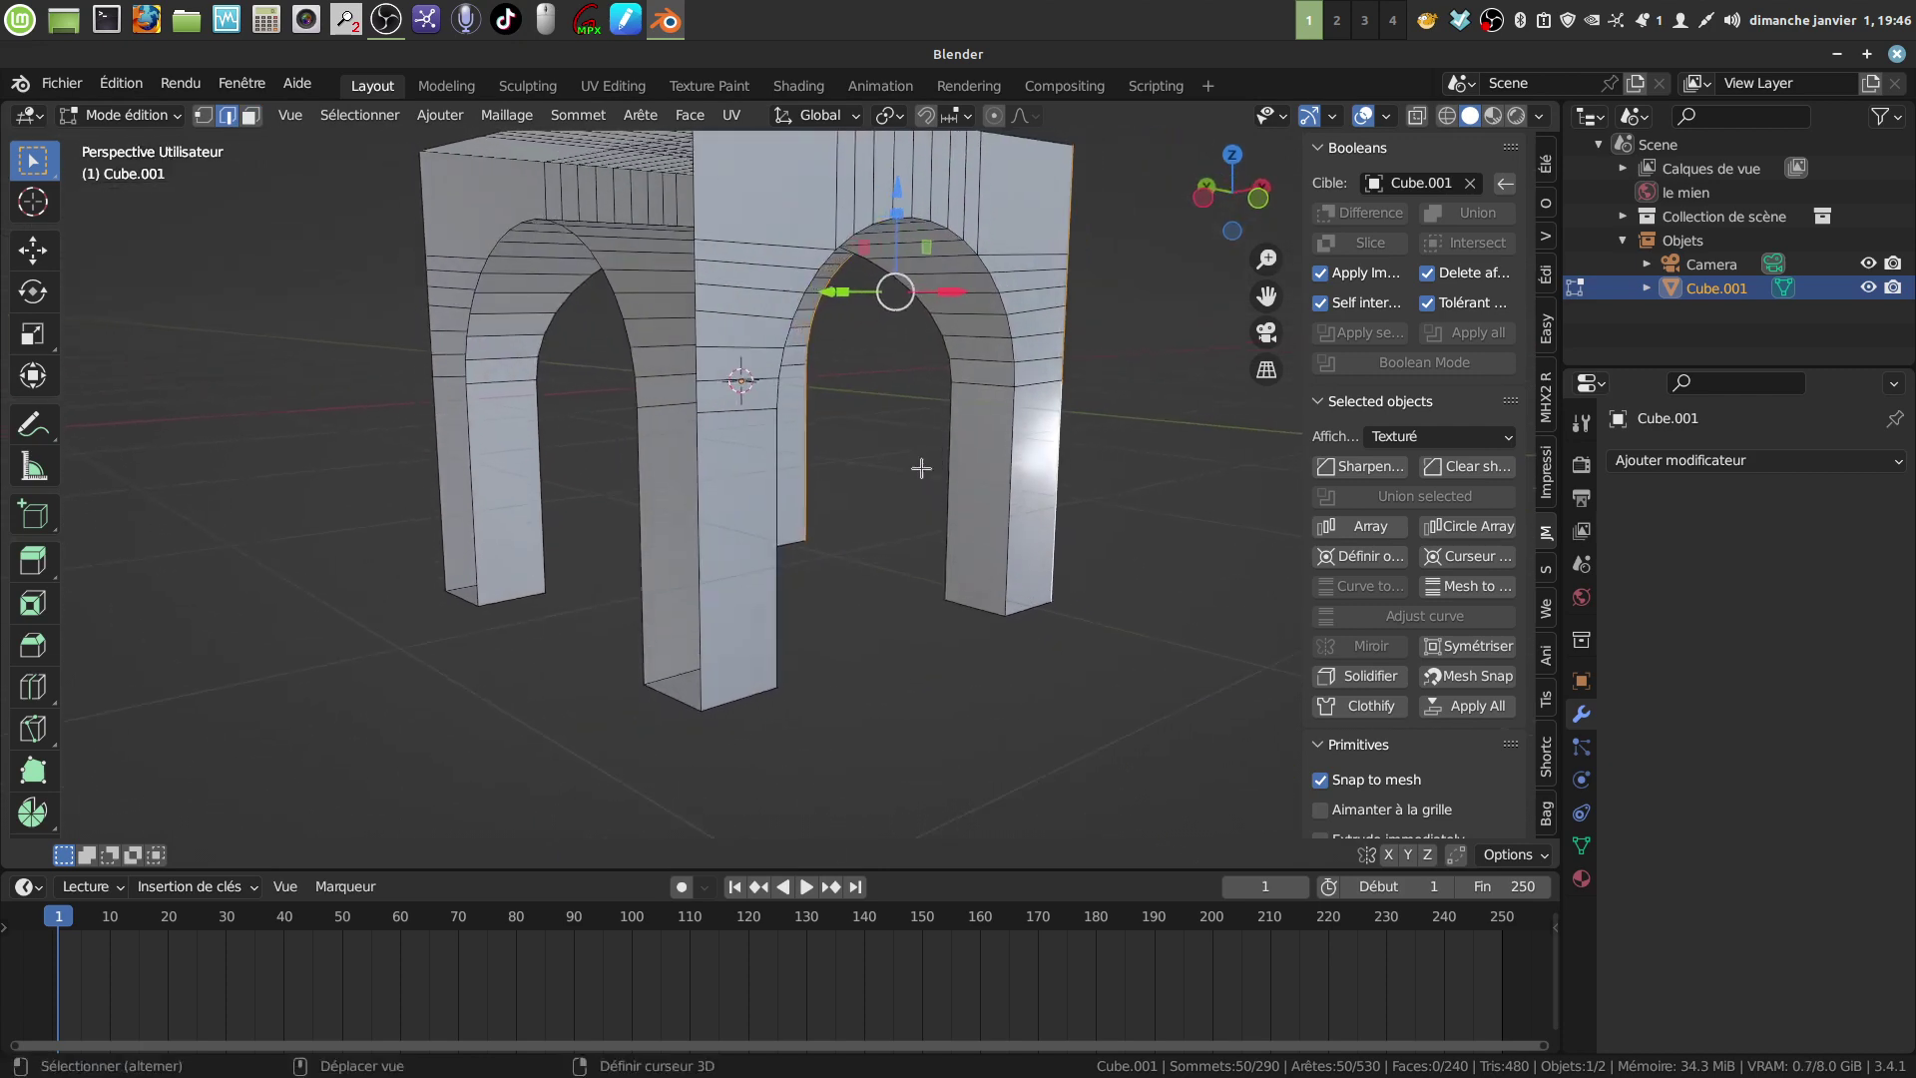
left_click(704, 642, "alt+shift")
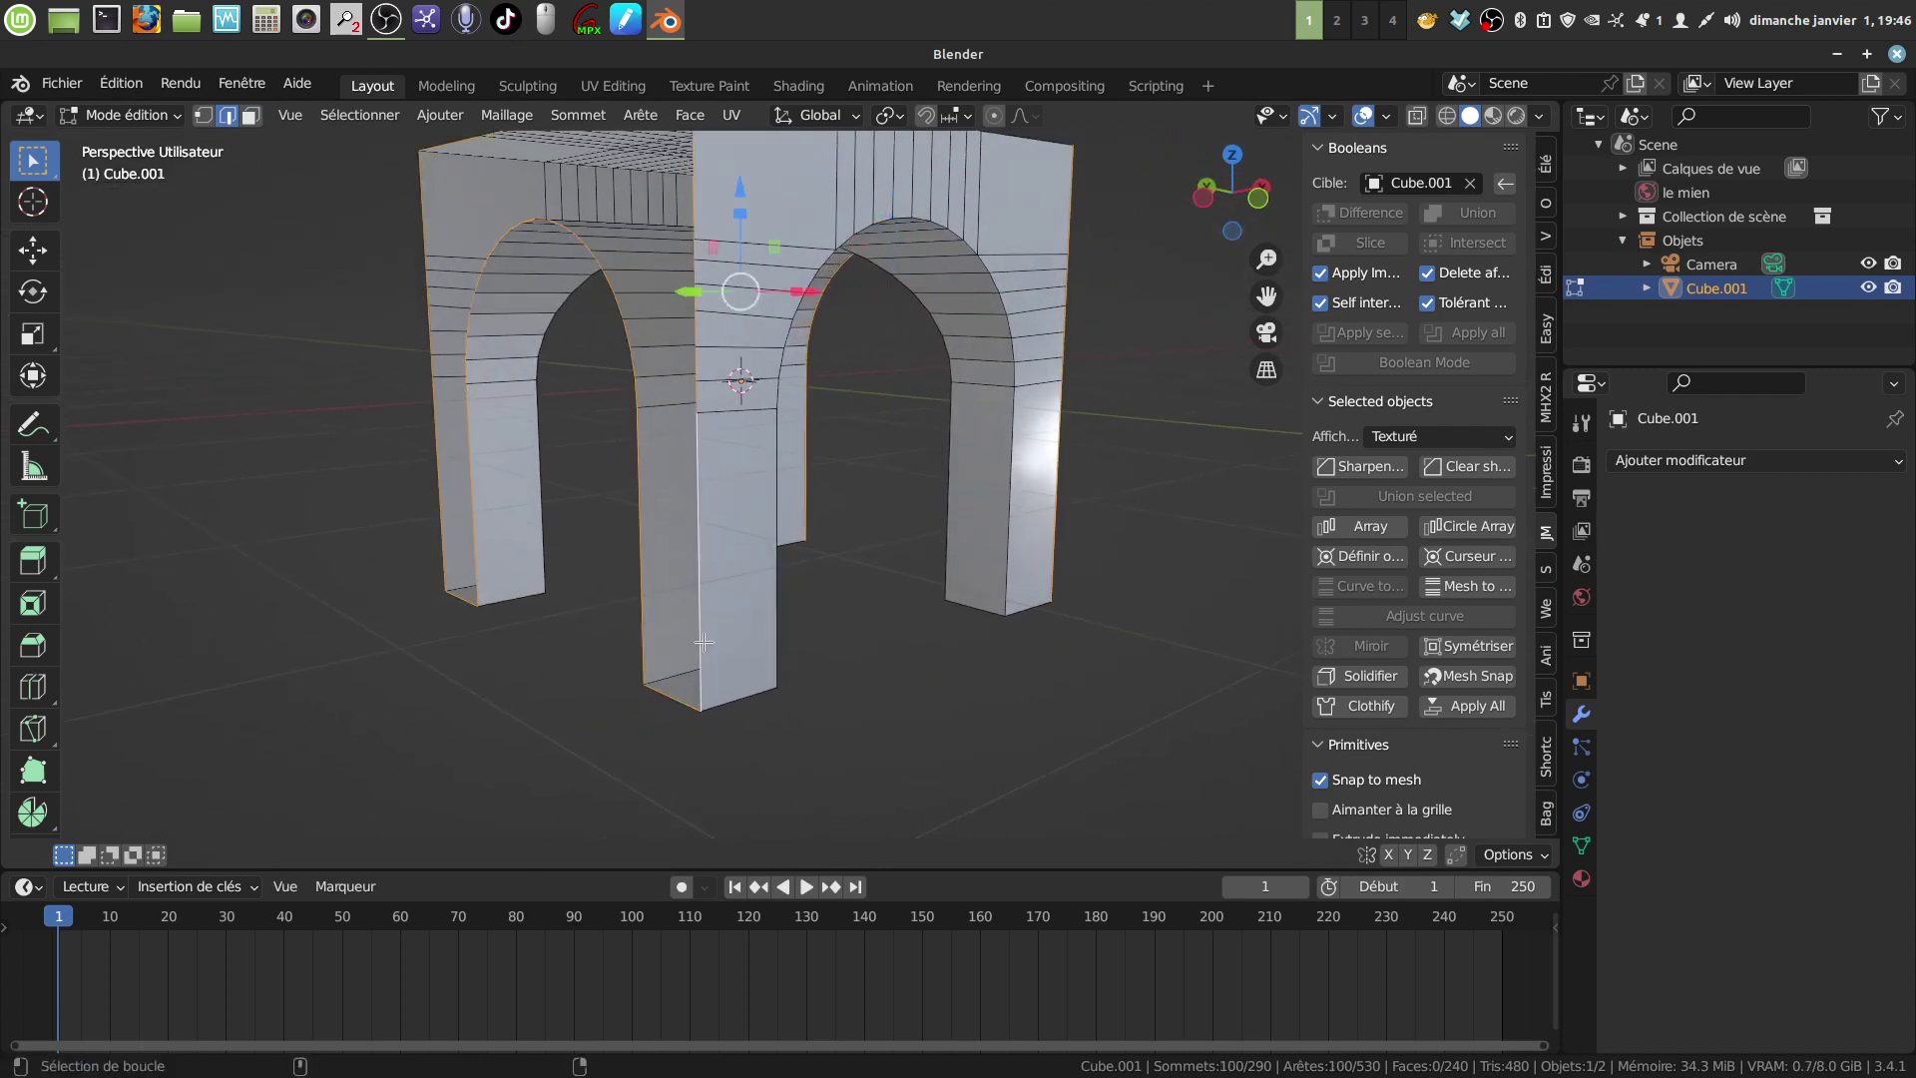
middle_click_drag(776, 639, 774, 588)
key("KP_1")
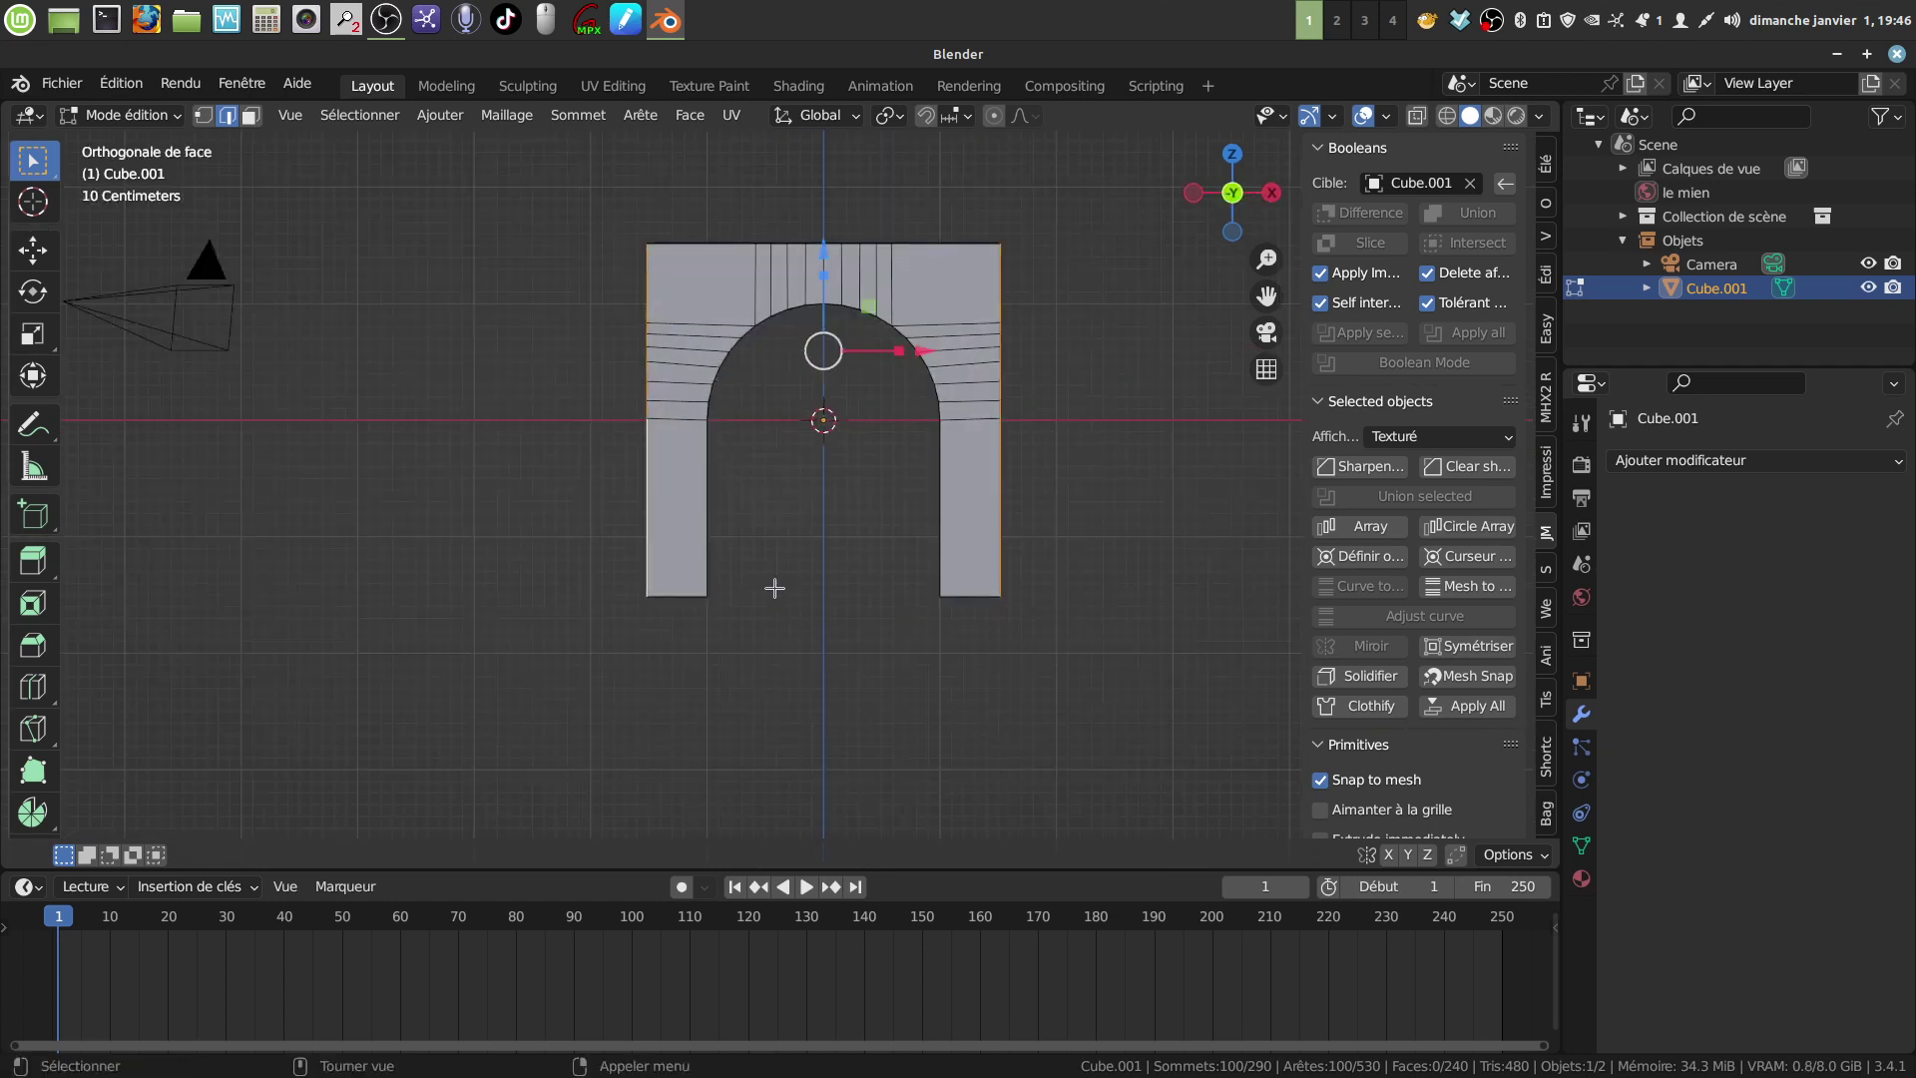
Step: Turn on the edge length overlay and check the length of a pillar's bottom edge
scroll(774, 588, "up", 2)
middle_click_drag(871, 485, 1118, 407, "shift")
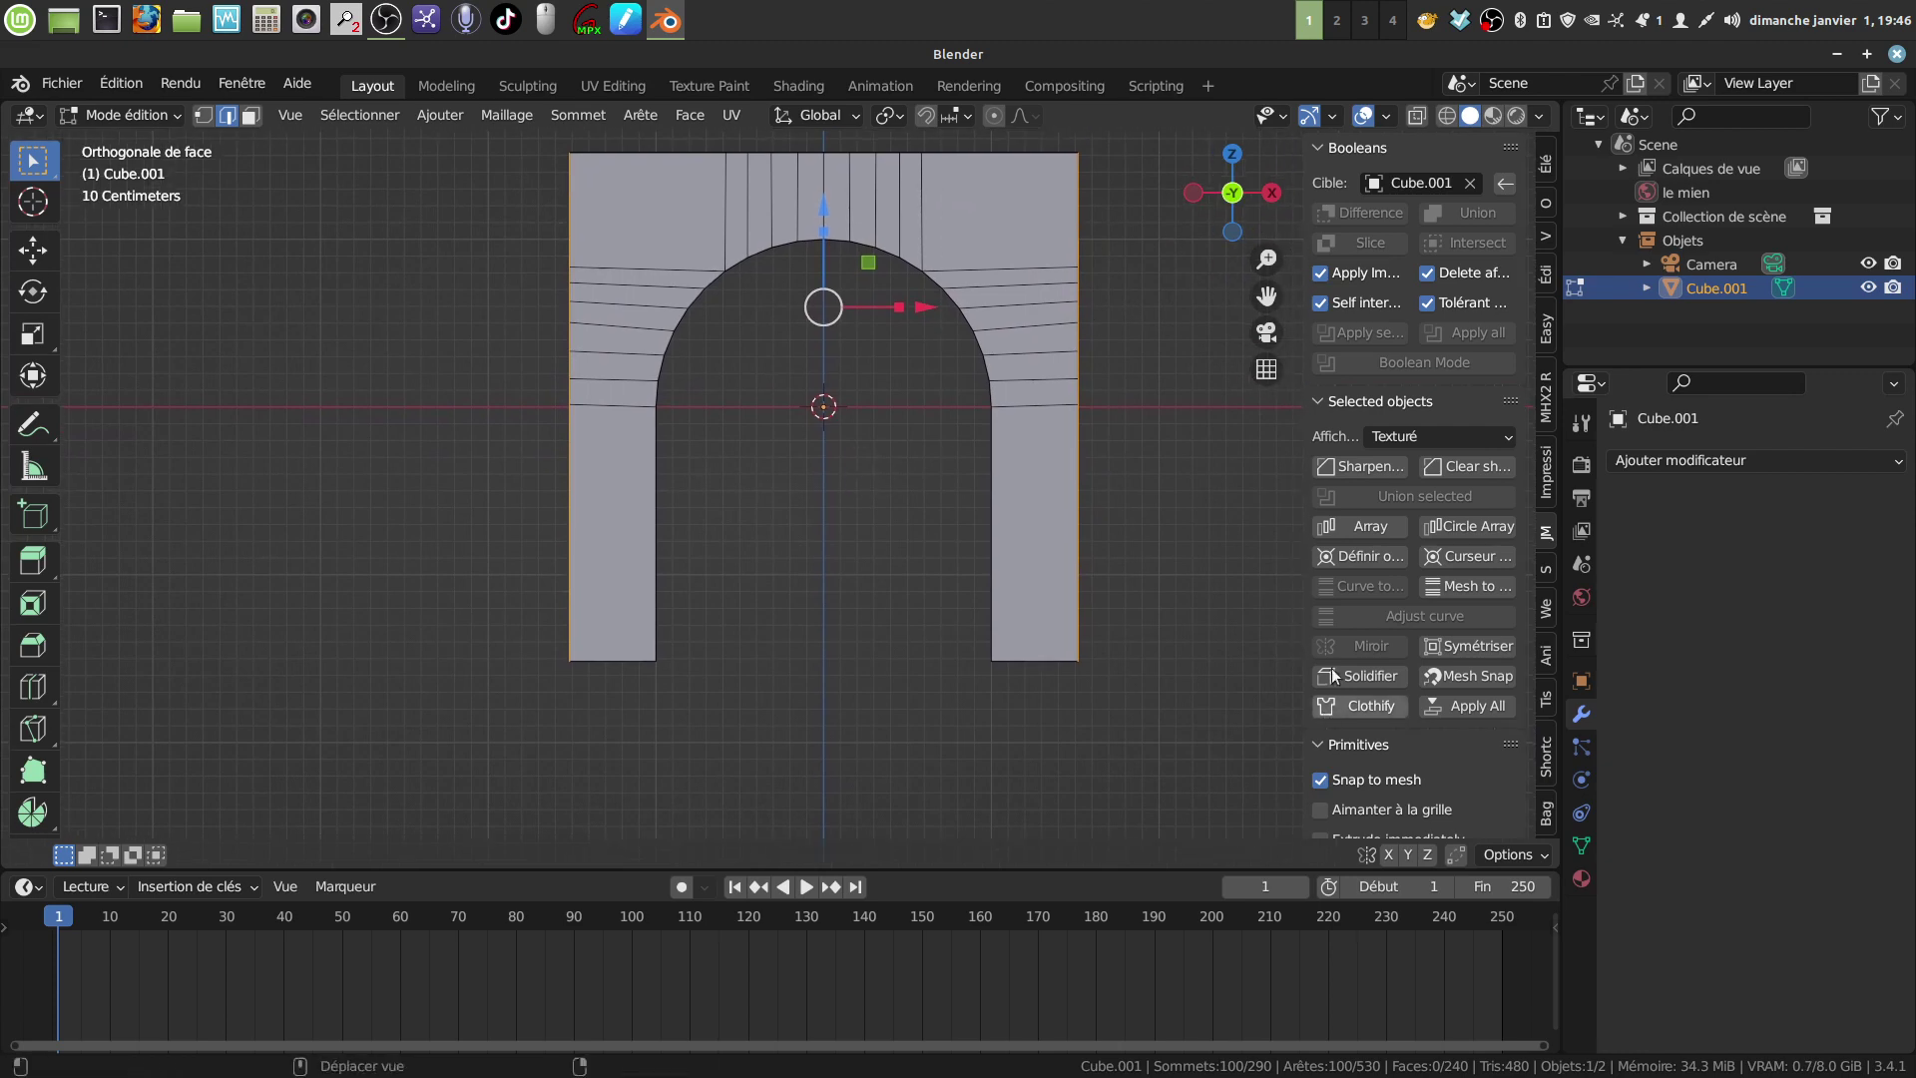
left_click(1385, 117)
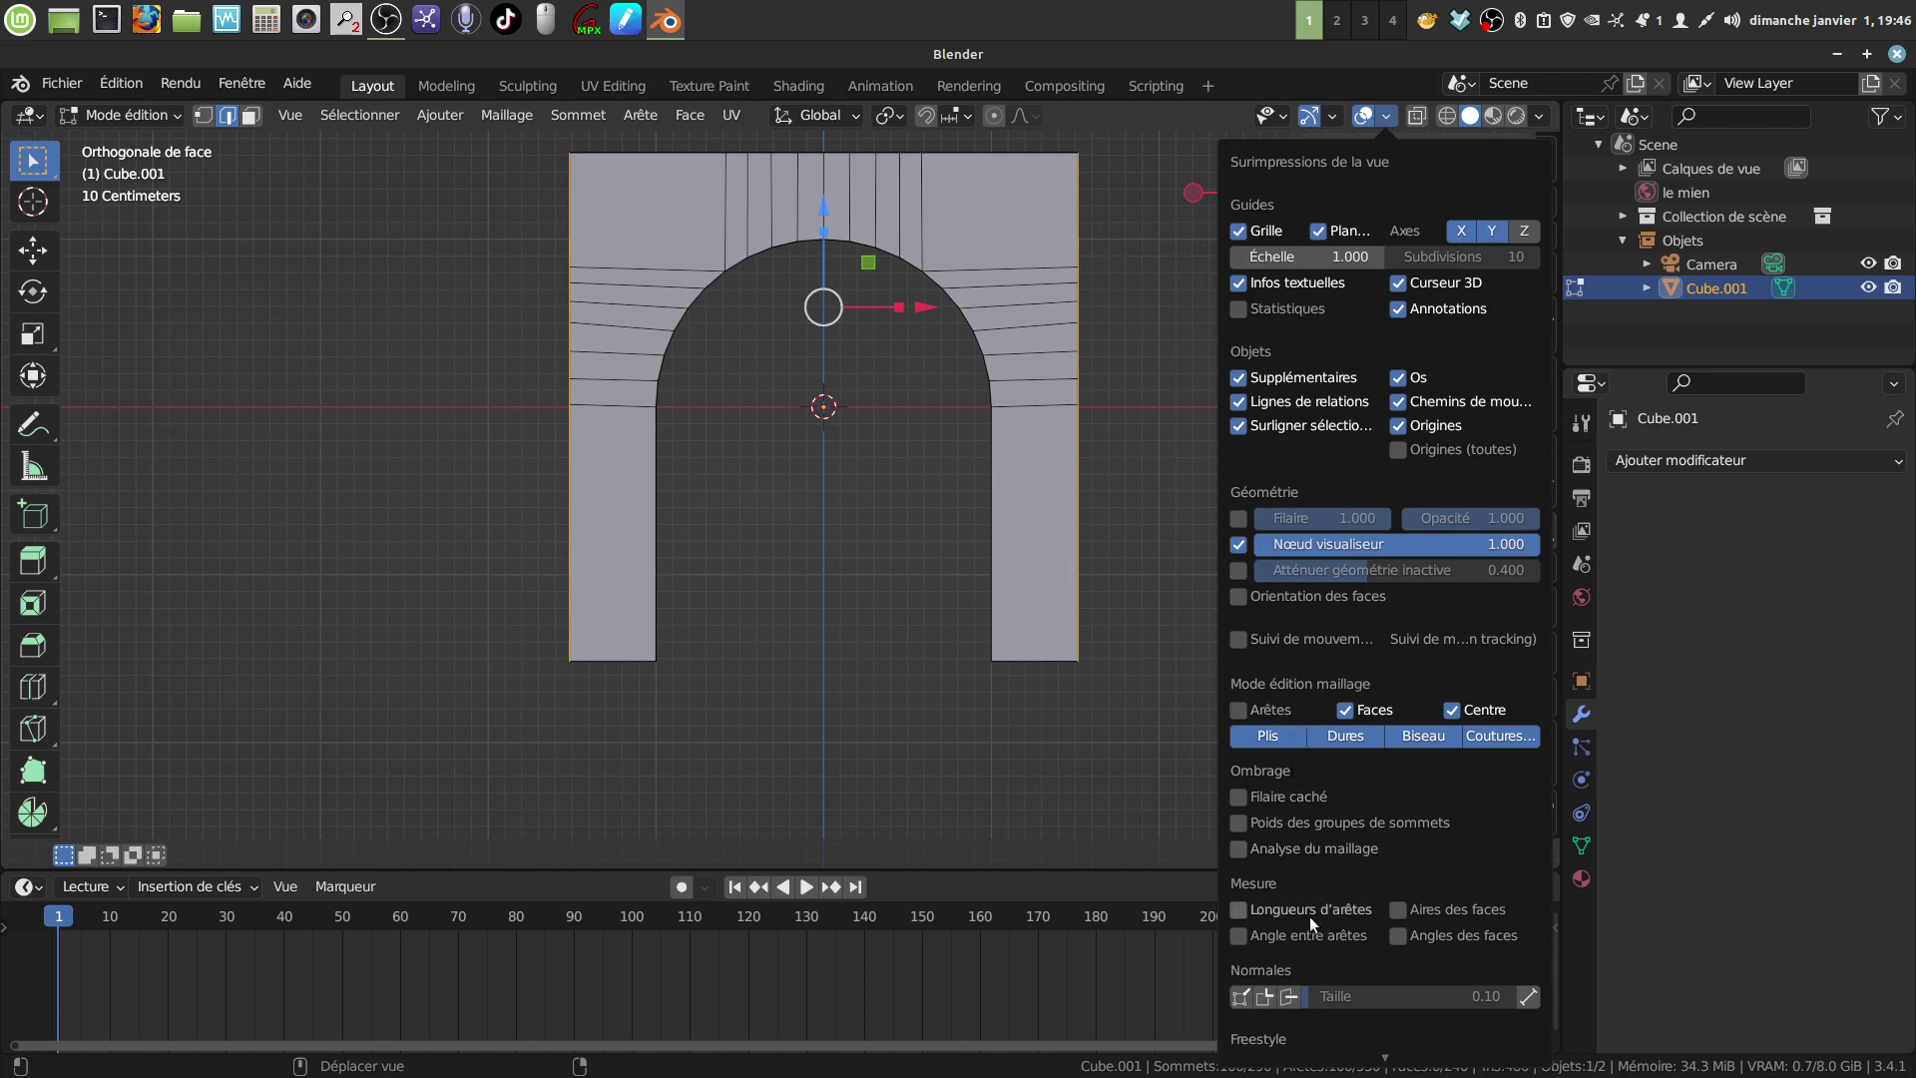
left_click(1243, 908)
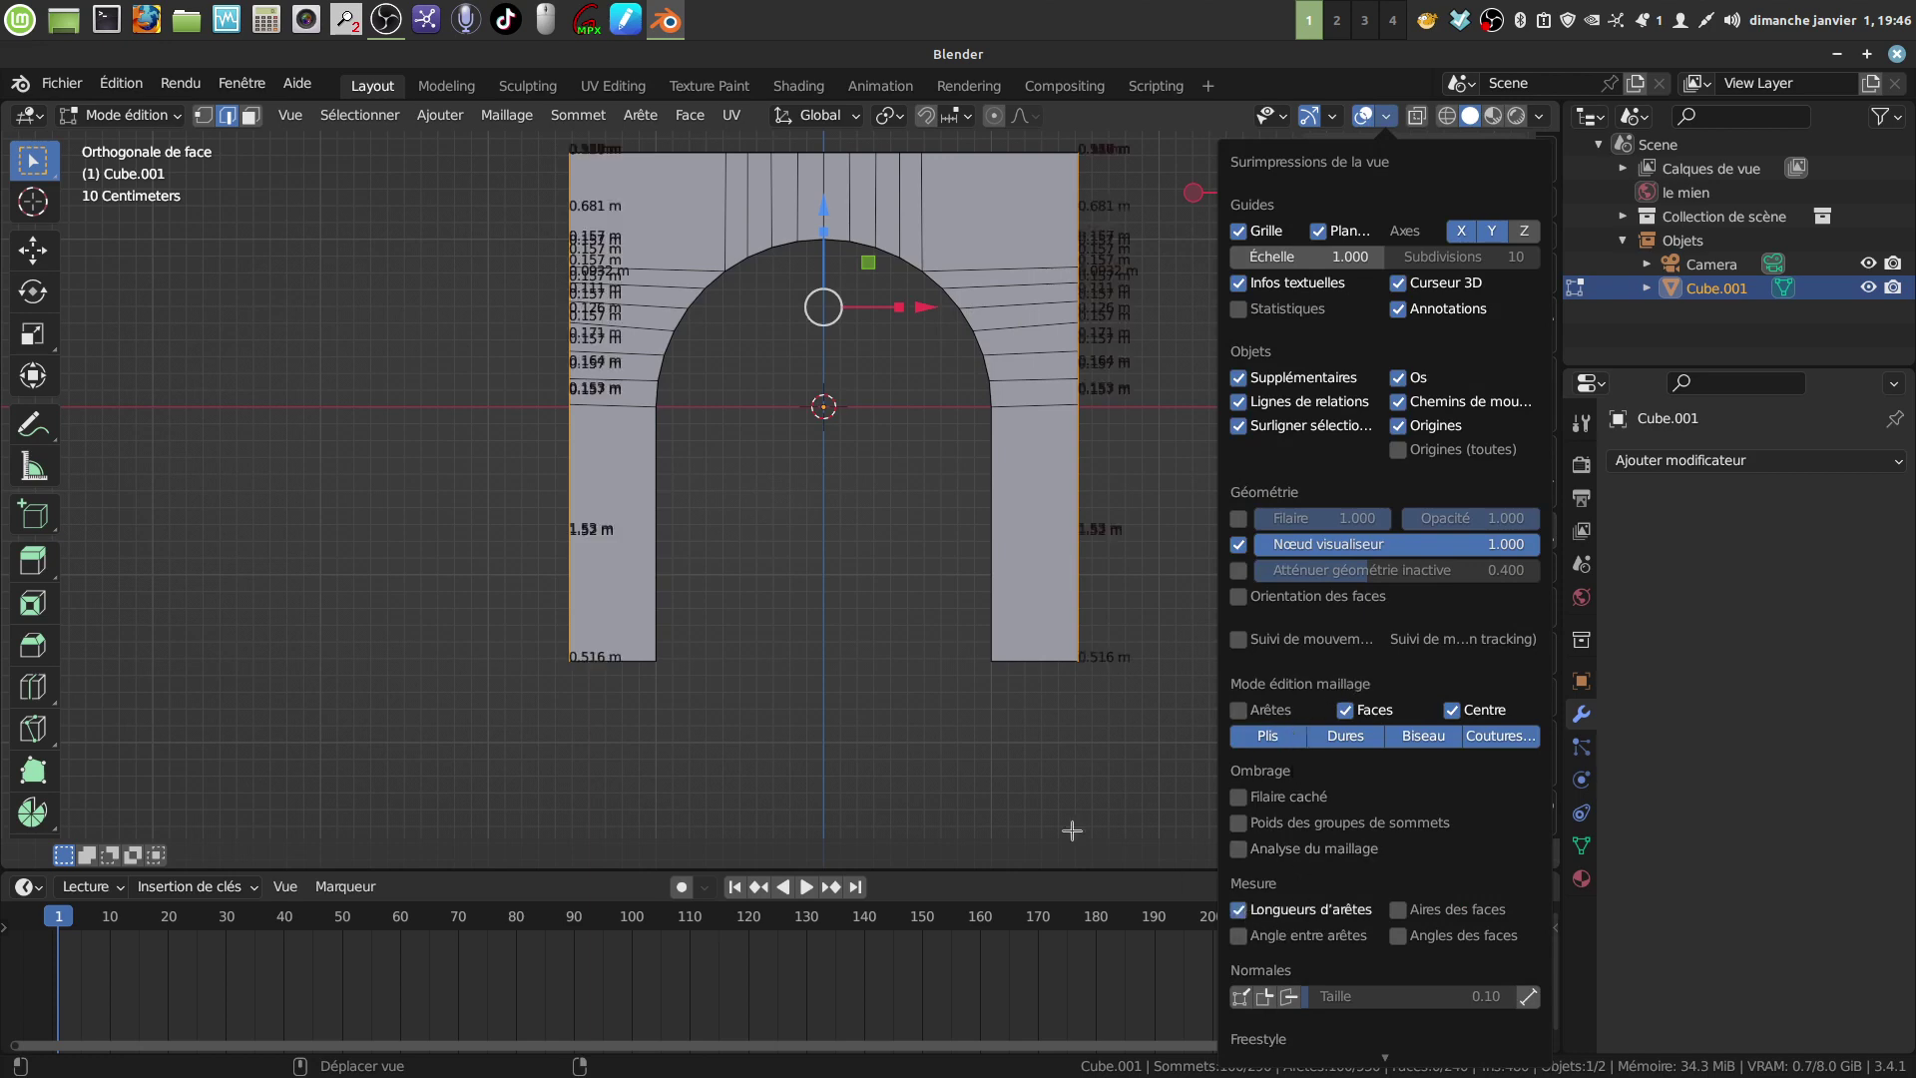
key("n")
scroll(794, 705, "up", 2)
middle_click_drag(794, 706, 872, 470, "shift")
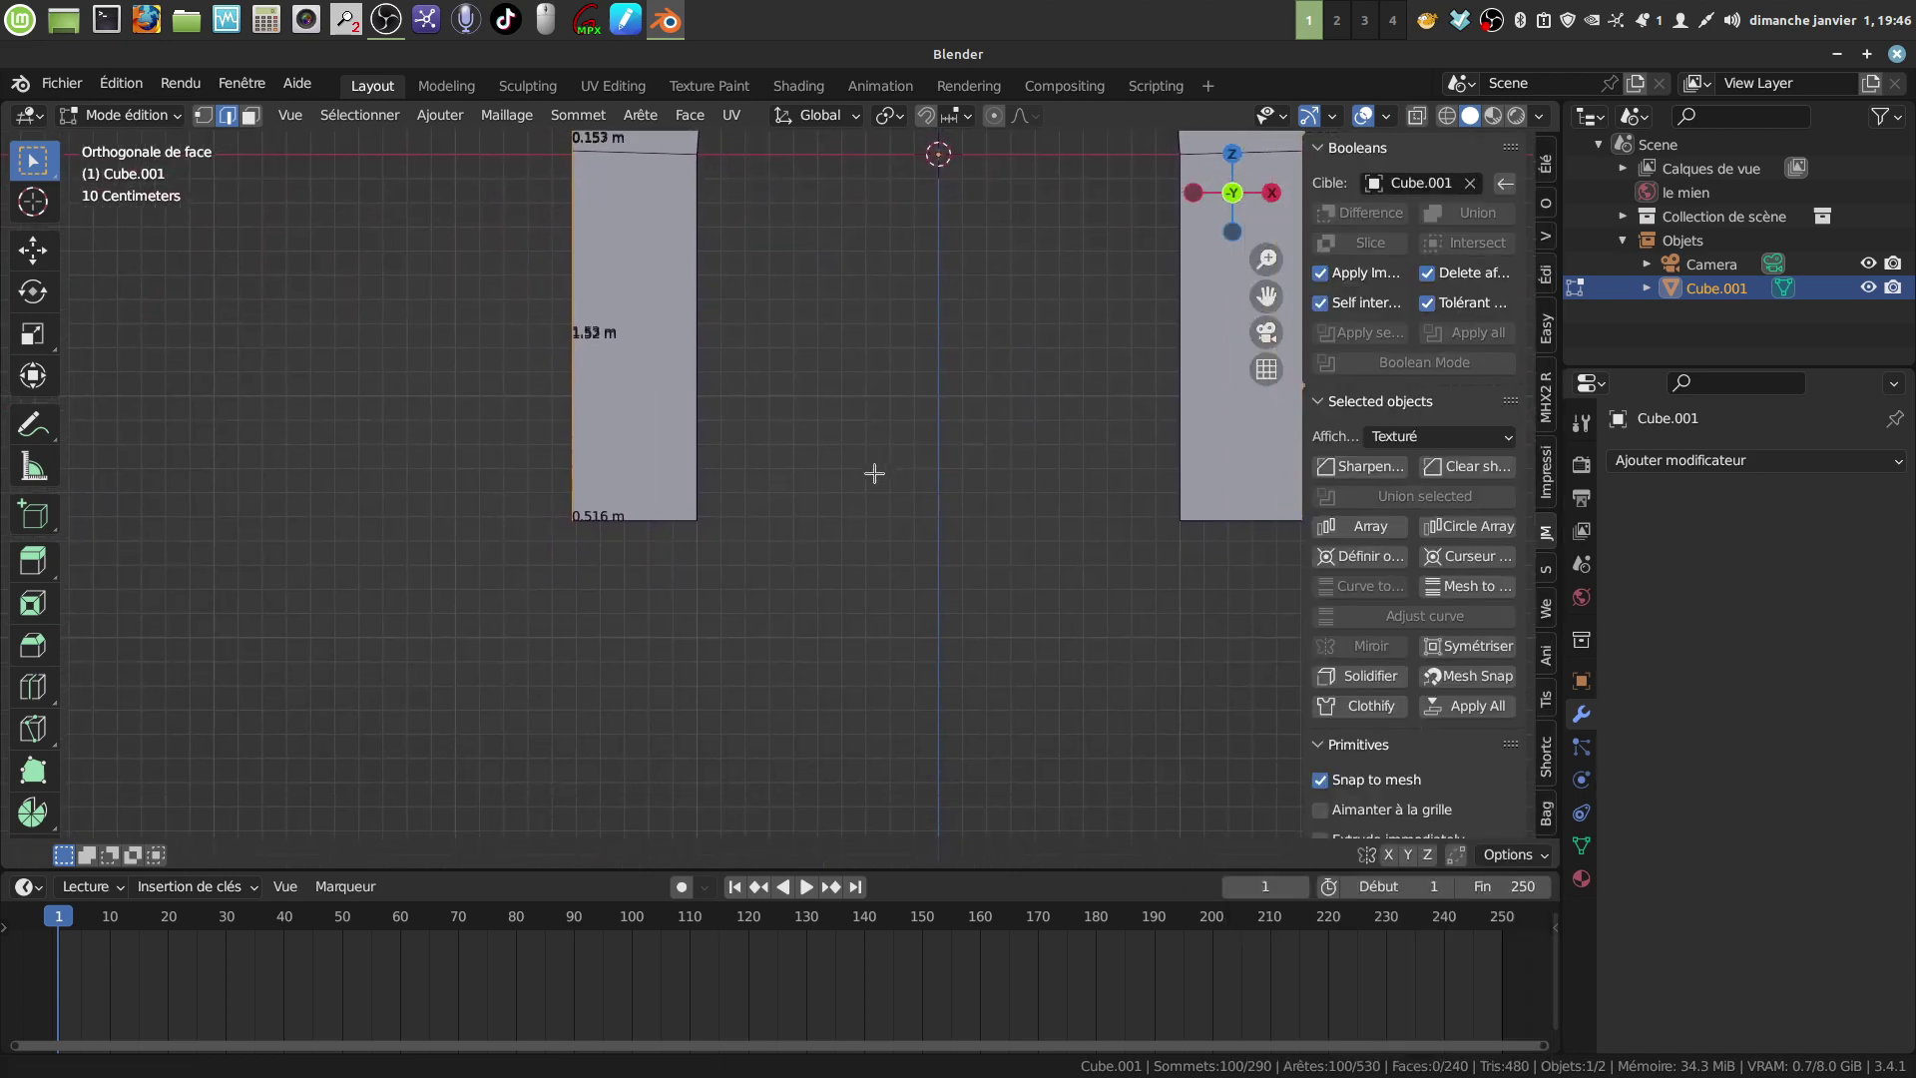
scroll(774, 638, "up", 4)
middle_click_drag(774, 637, 804, 666, "shift")
left_click(985, 649)
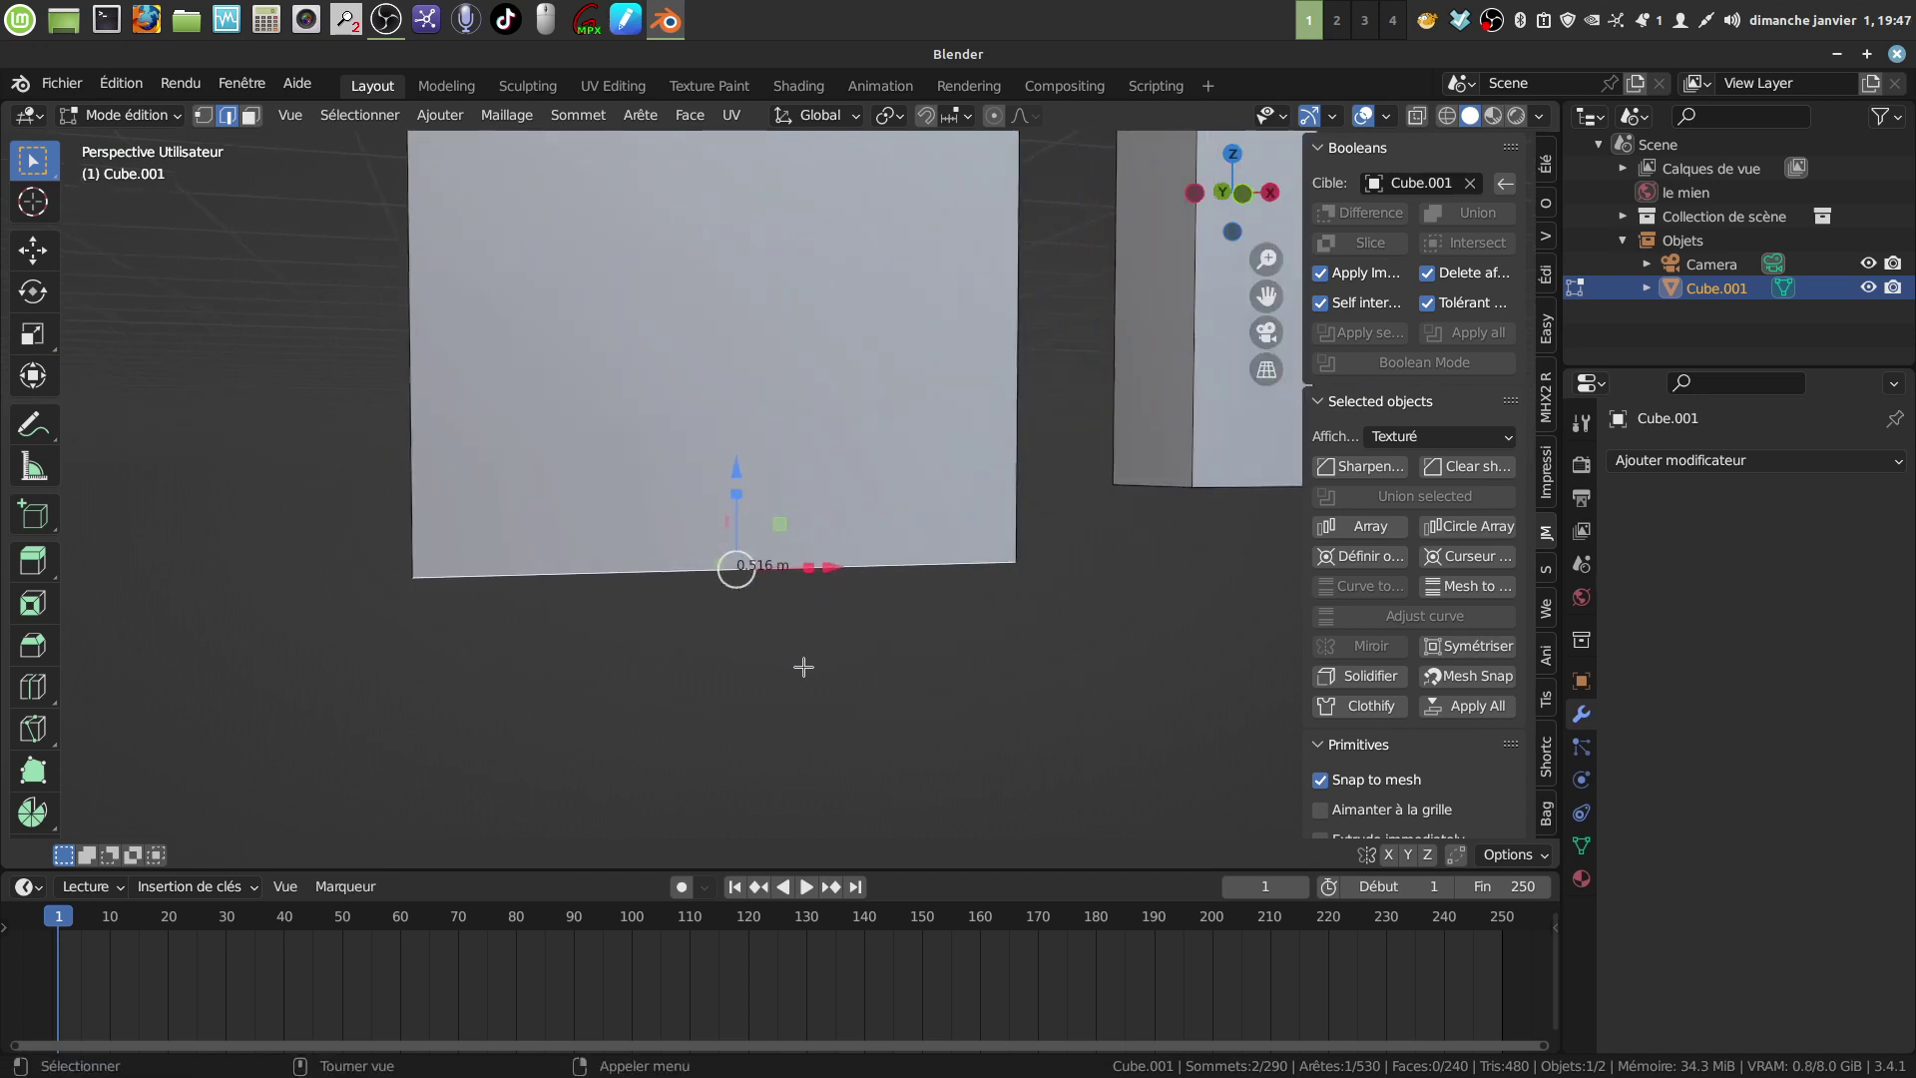
middle_click_drag(795, 483, 554, 539)
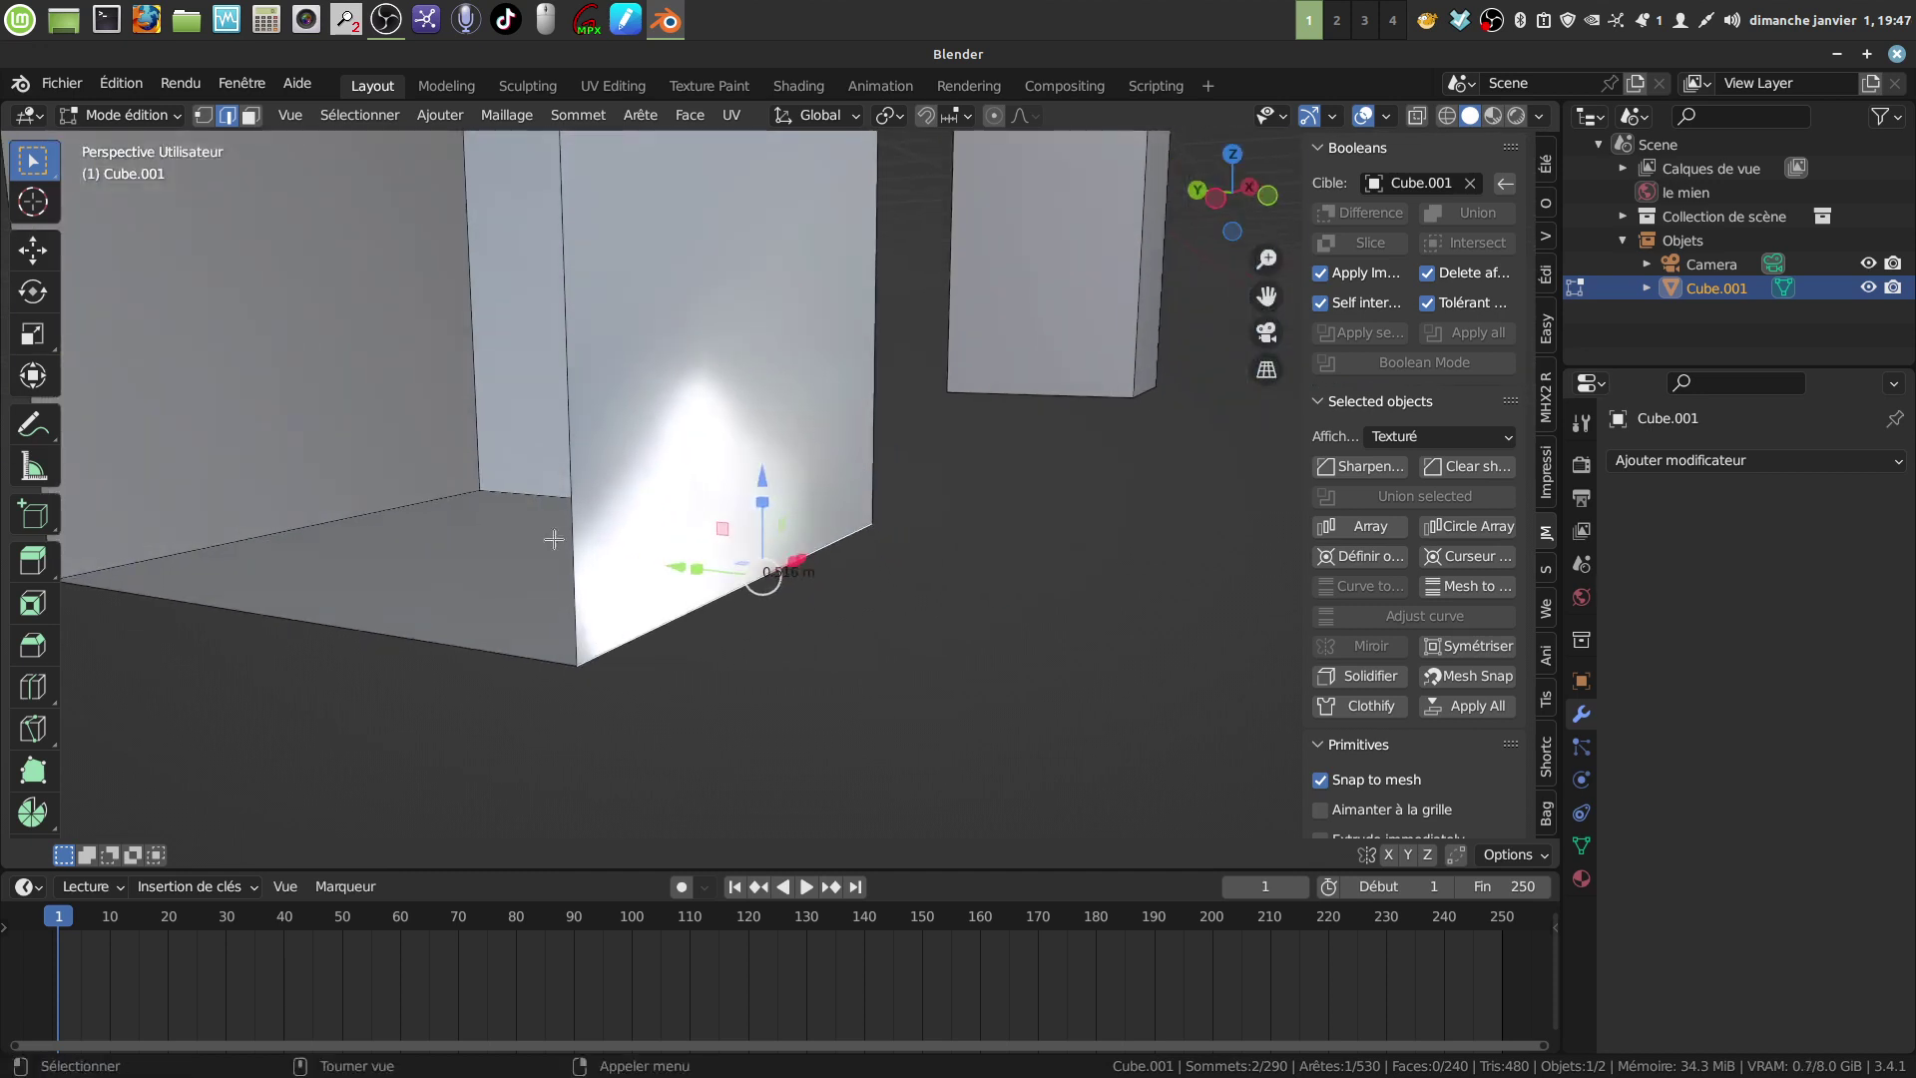
Step: Reselect both open boundary loops and scale them along X by 0.834, roughly halving the pillars' width in front view
left_click(503, 640, "alt")
middle_click_drag(812, 569, 1037, 547)
left_click(929, 523, "alt+shift")
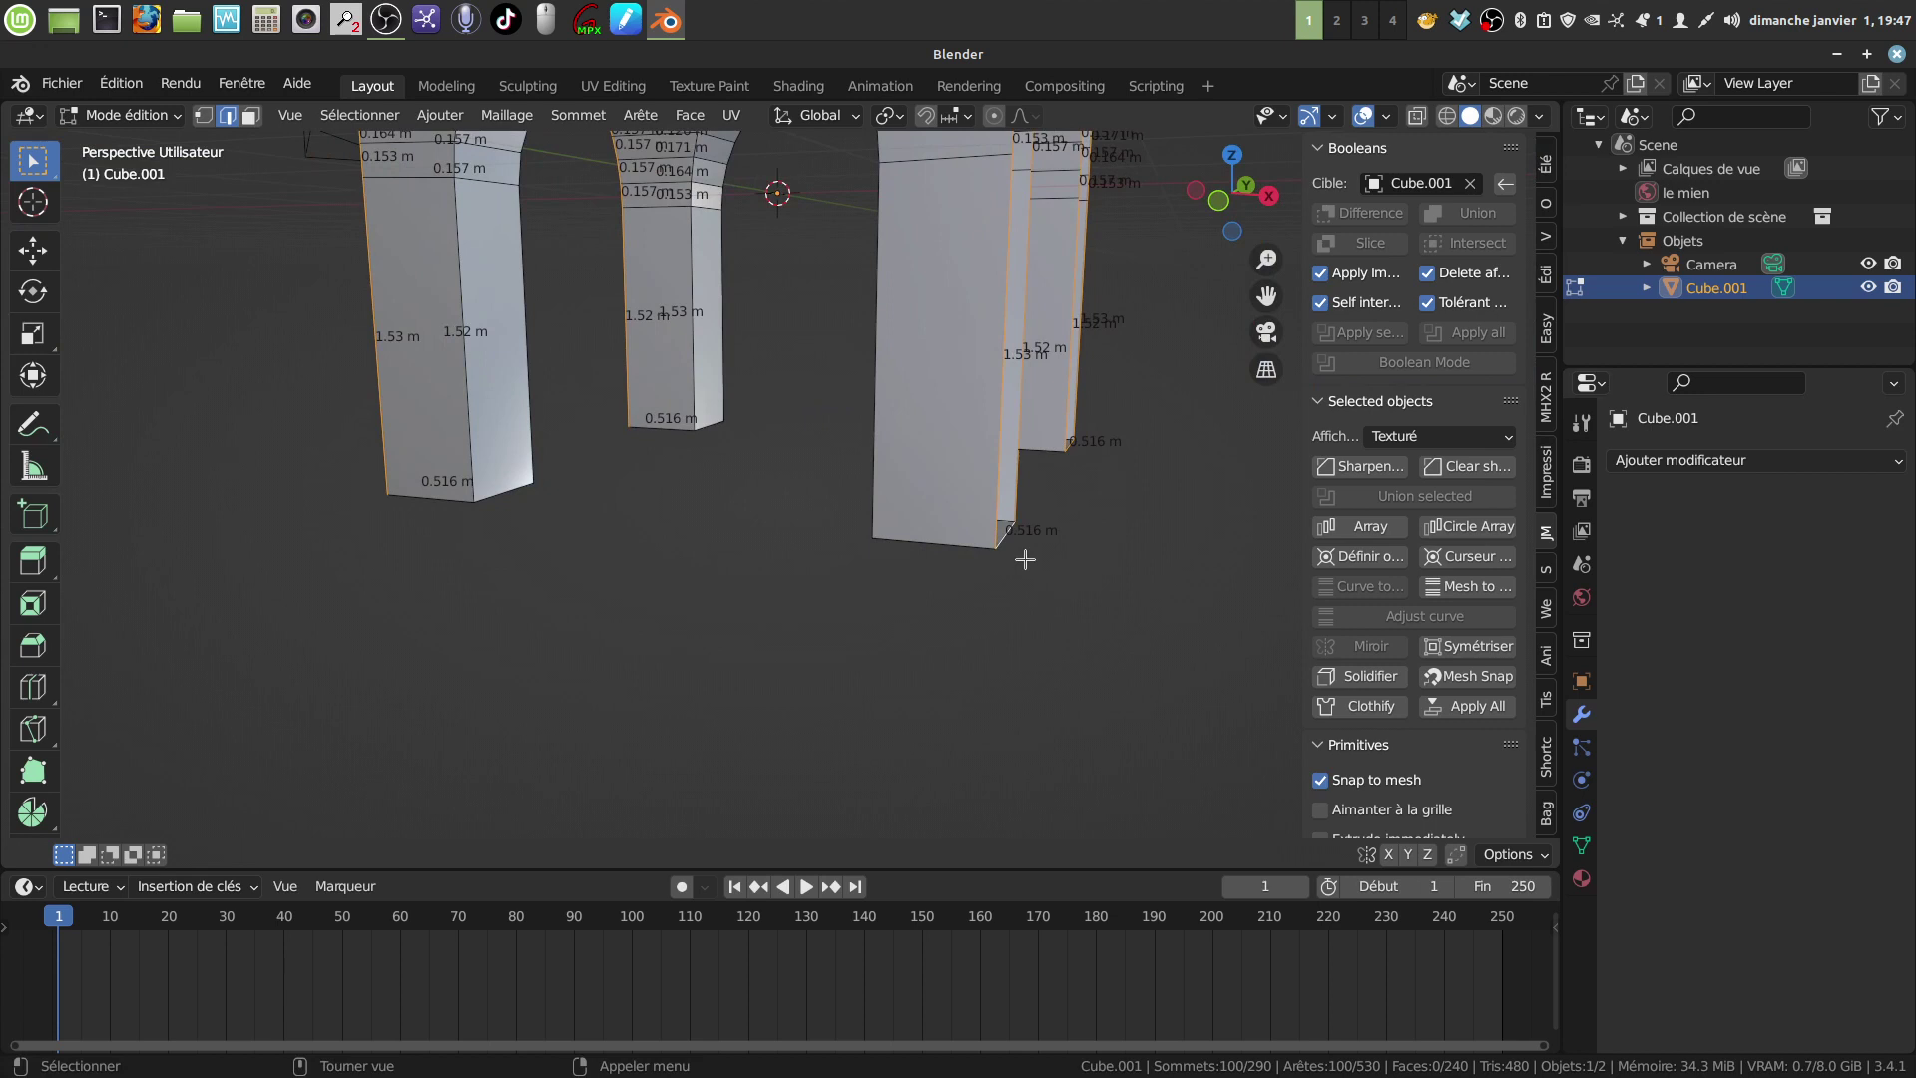
key("KP_1")
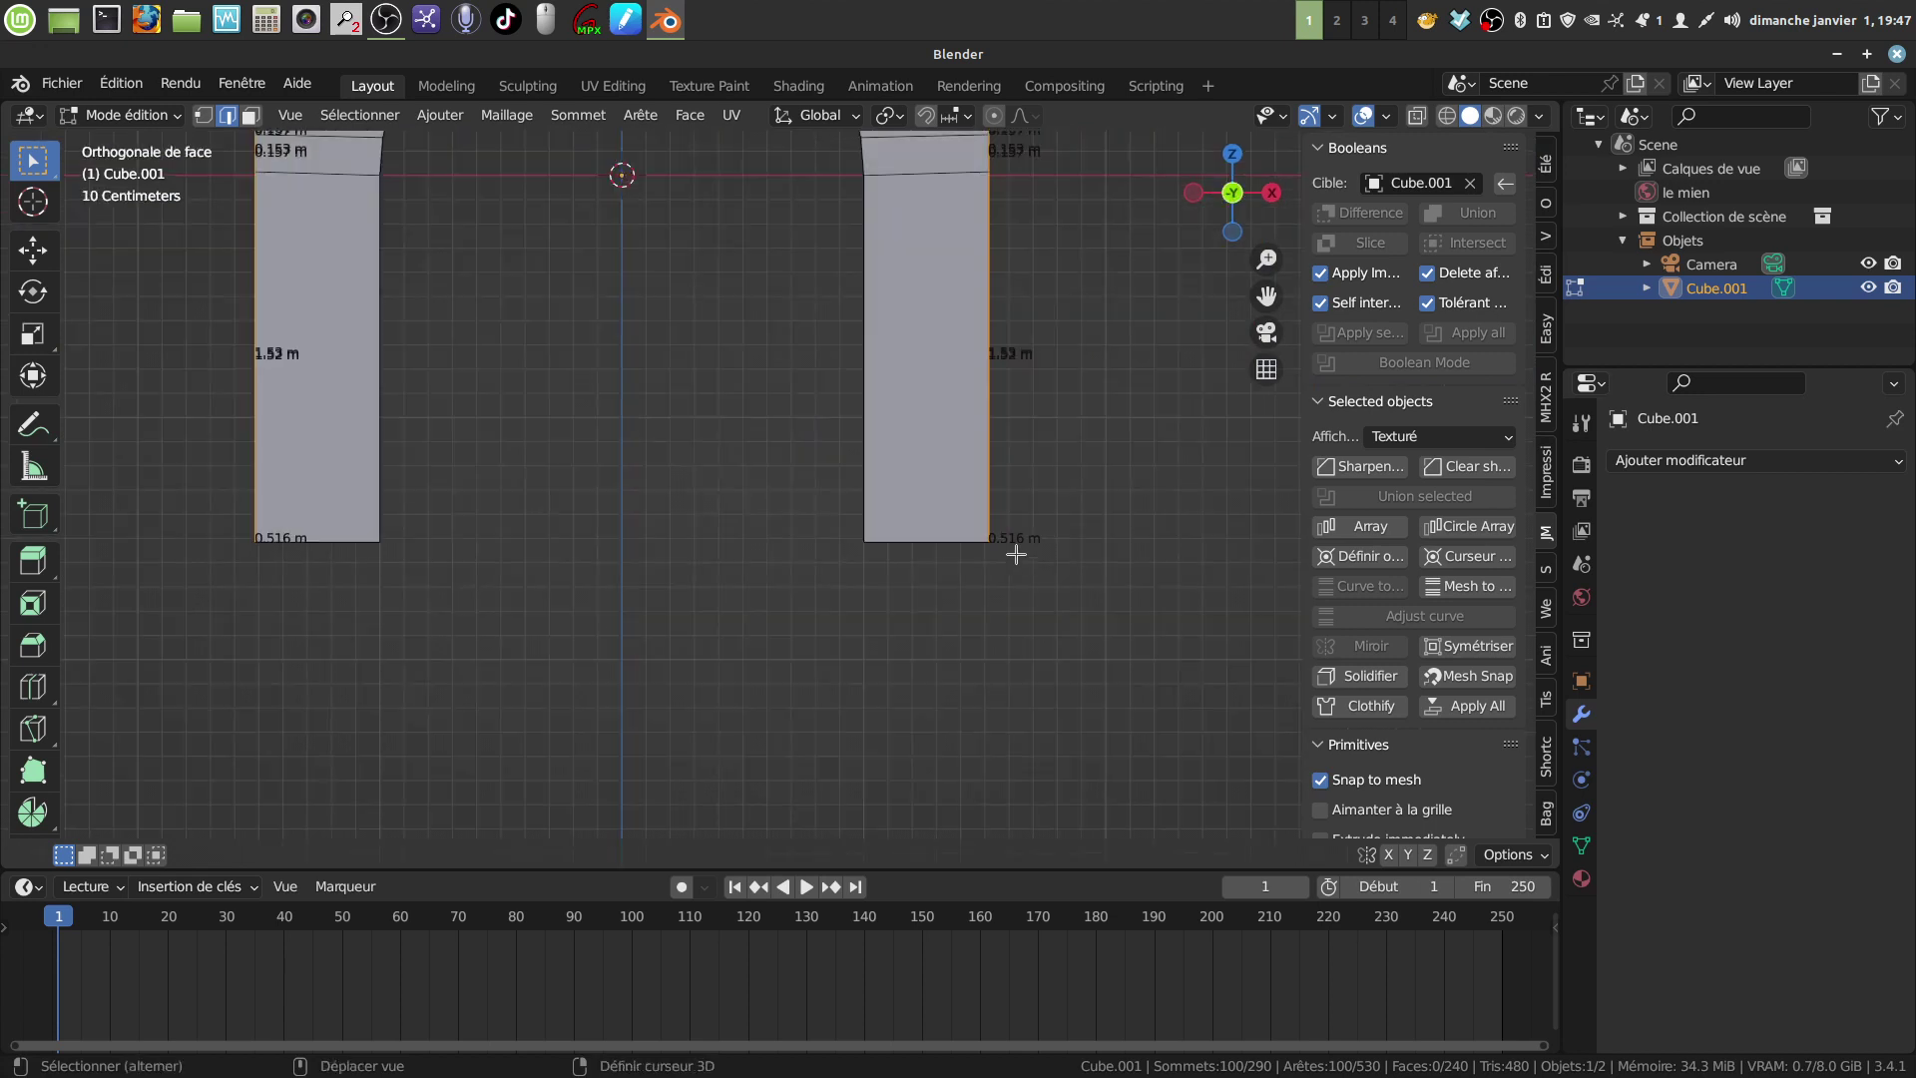
middle_click_drag(862, 559, 1120, 598, "shift")
scroll(988, 587, "up", 4)
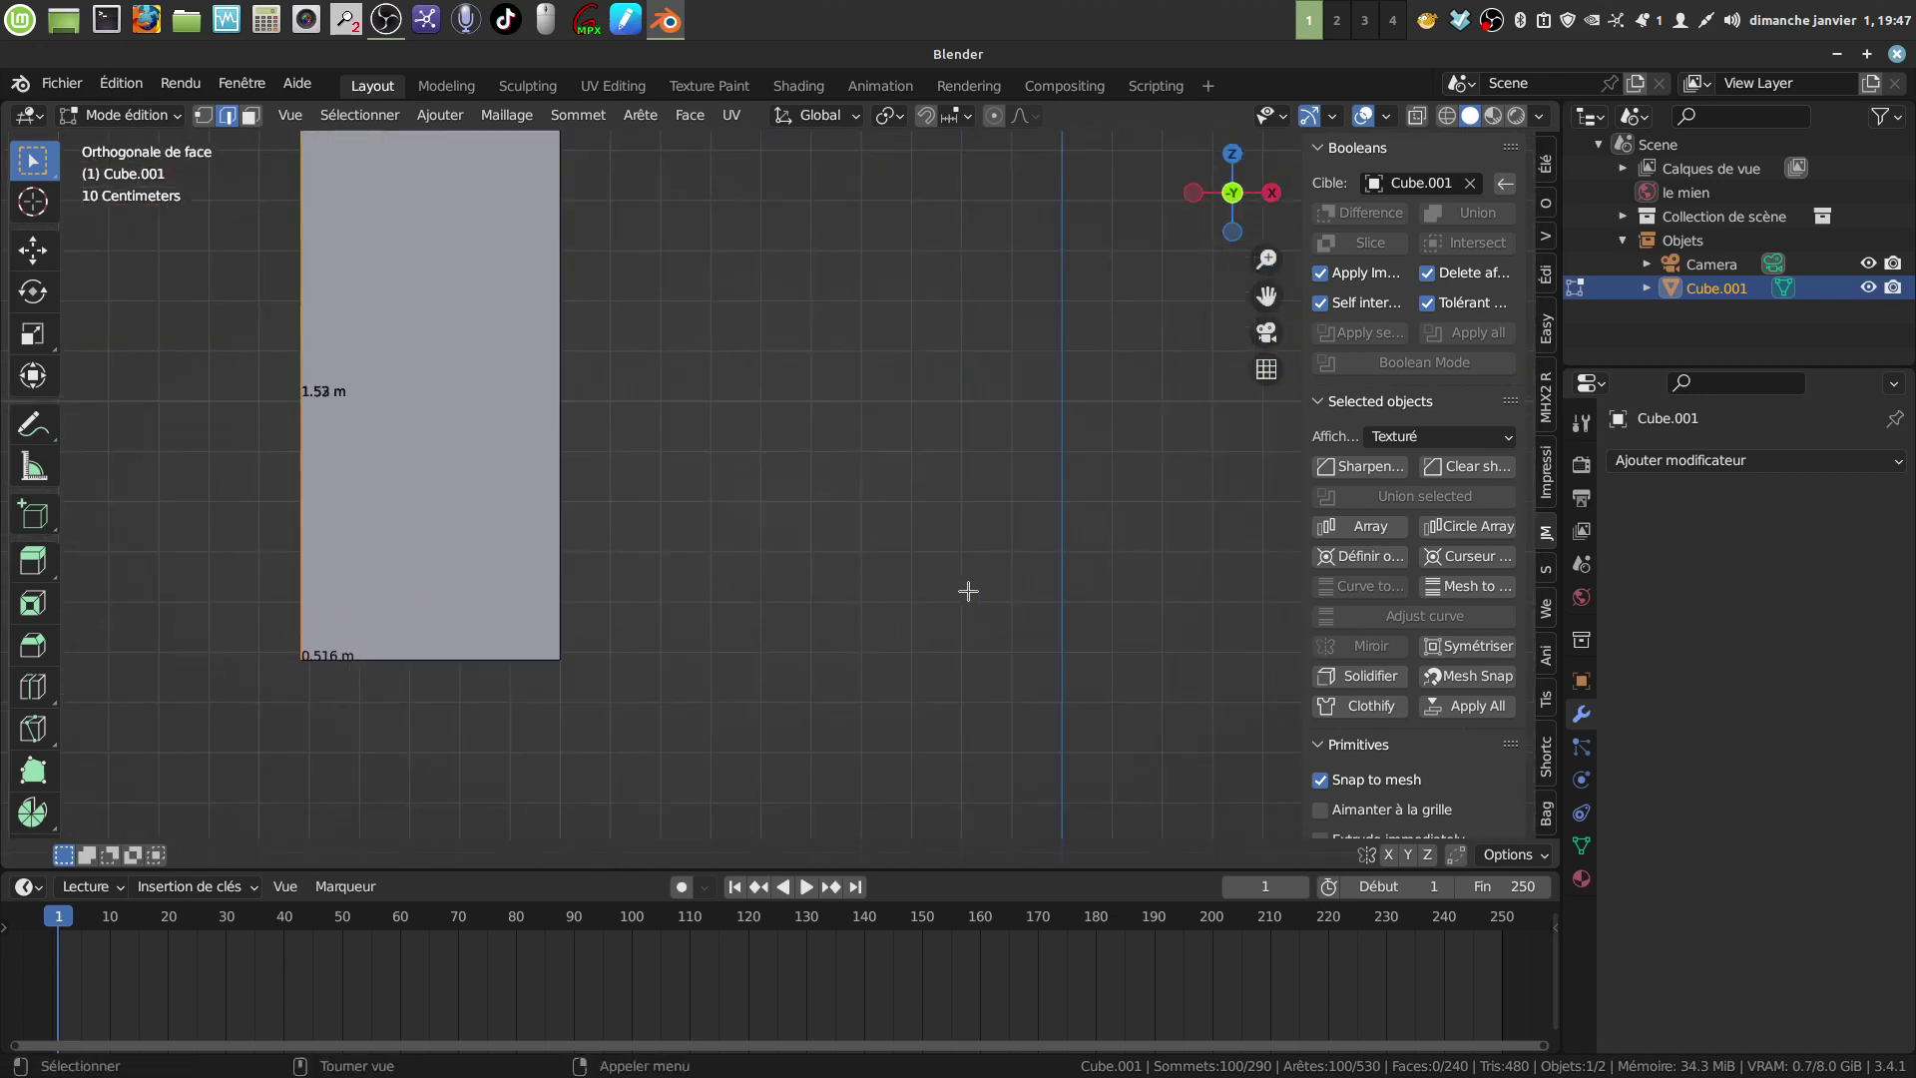
middle_click_drag(968, 591, 1026, 440, "shift")
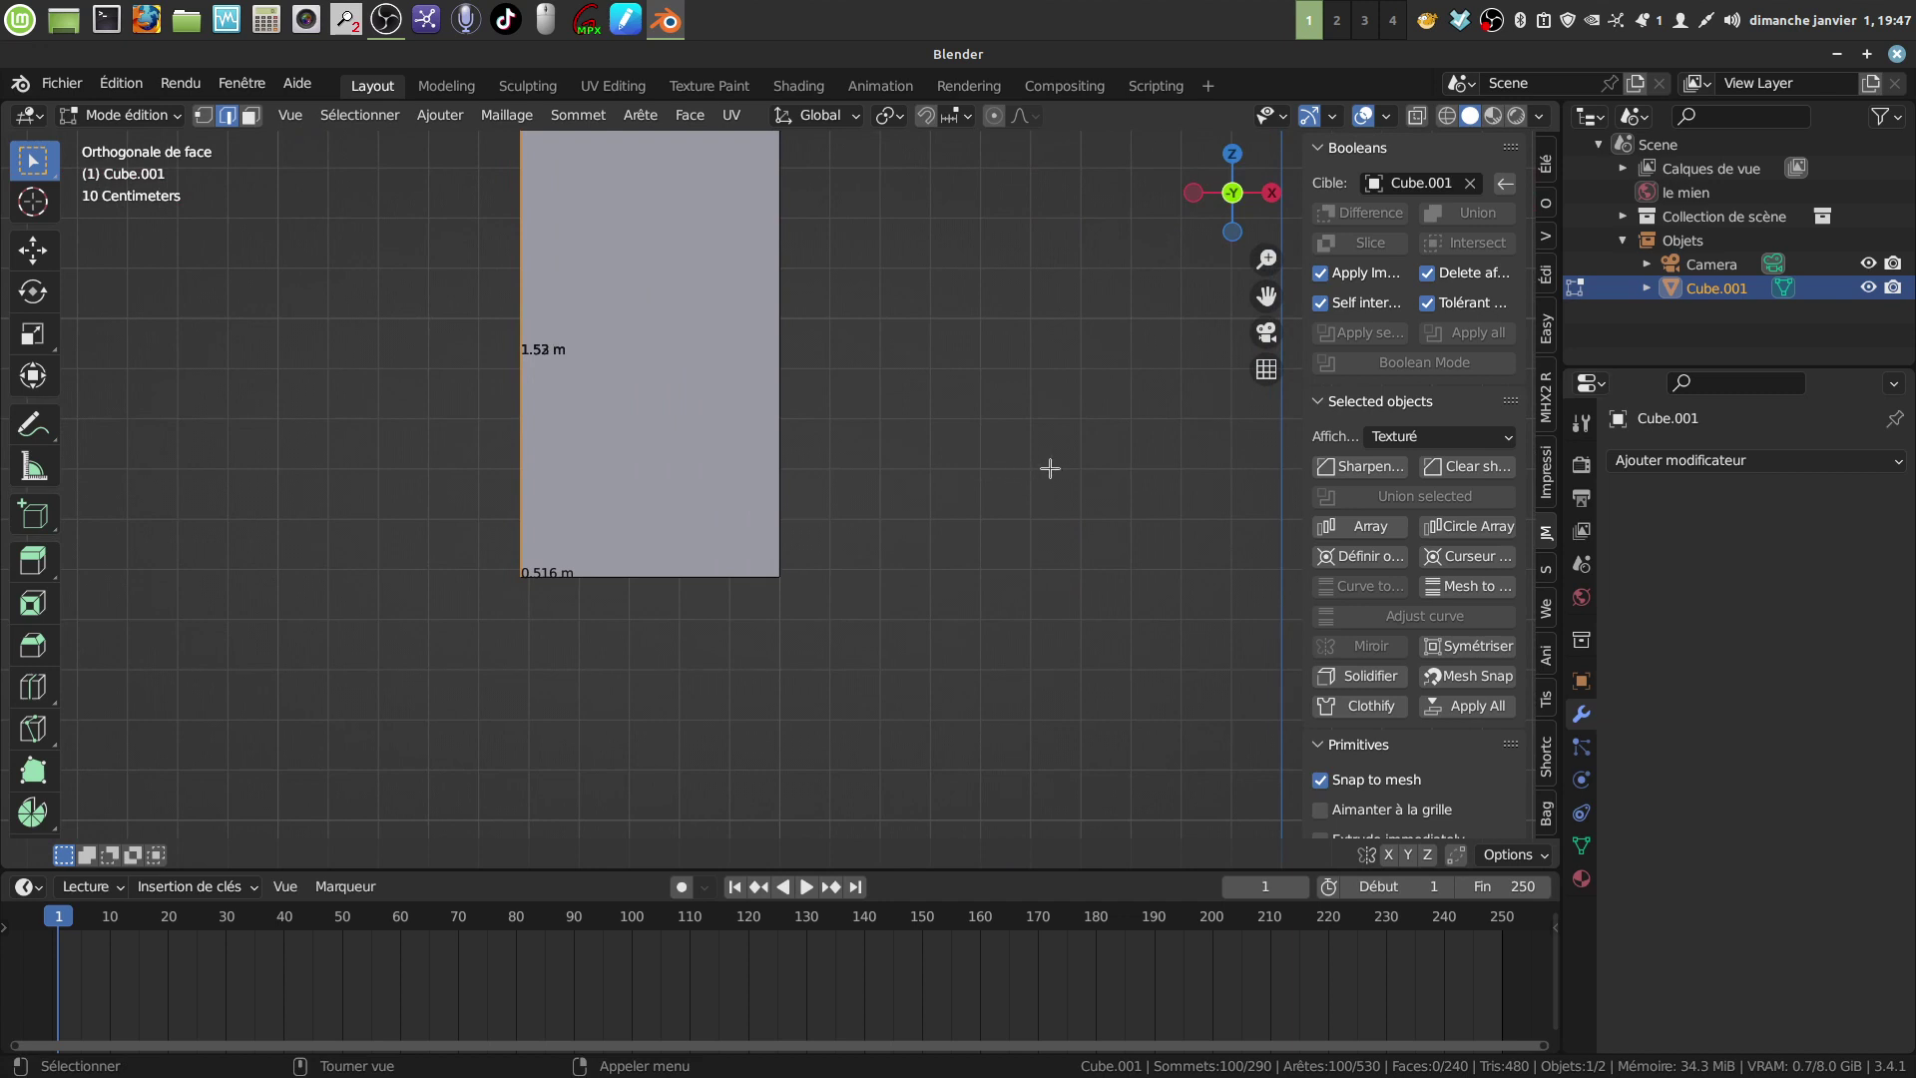
key("s")
key("x")
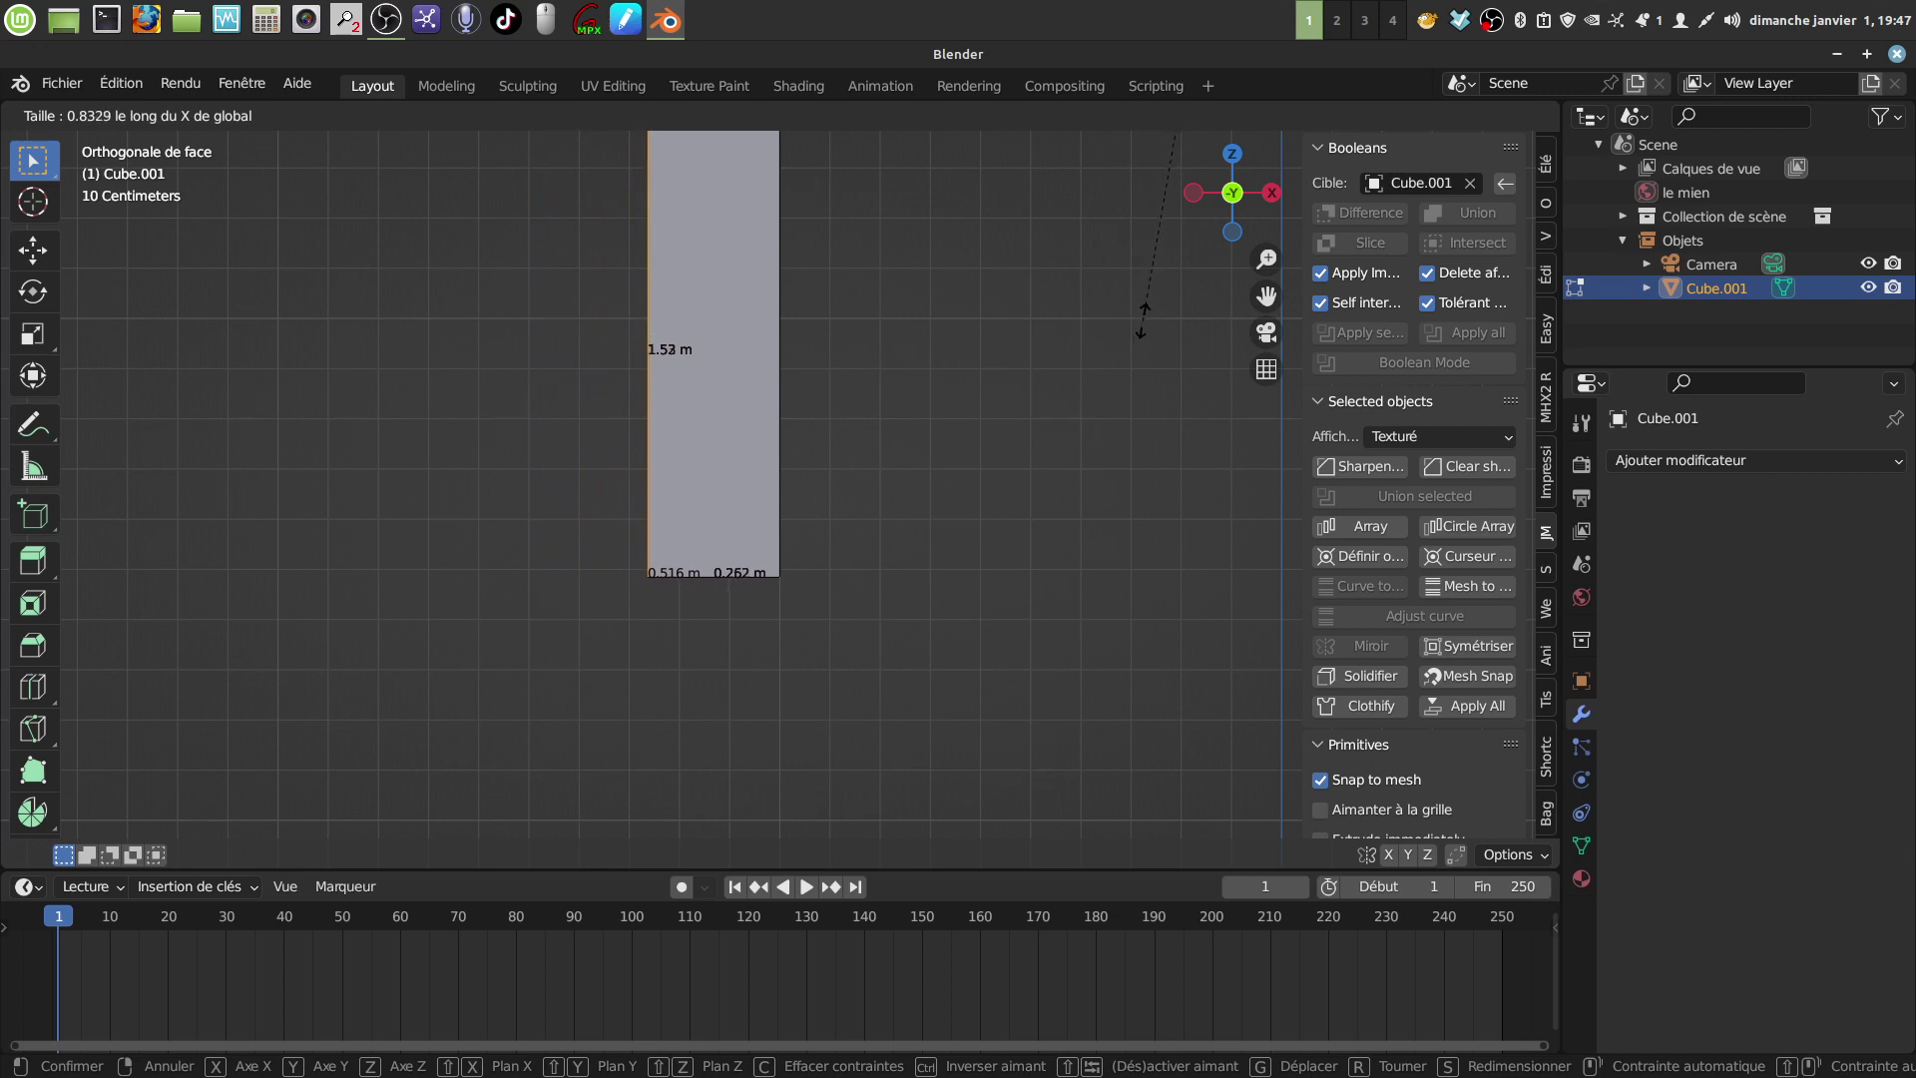
left_click(1143, 320)
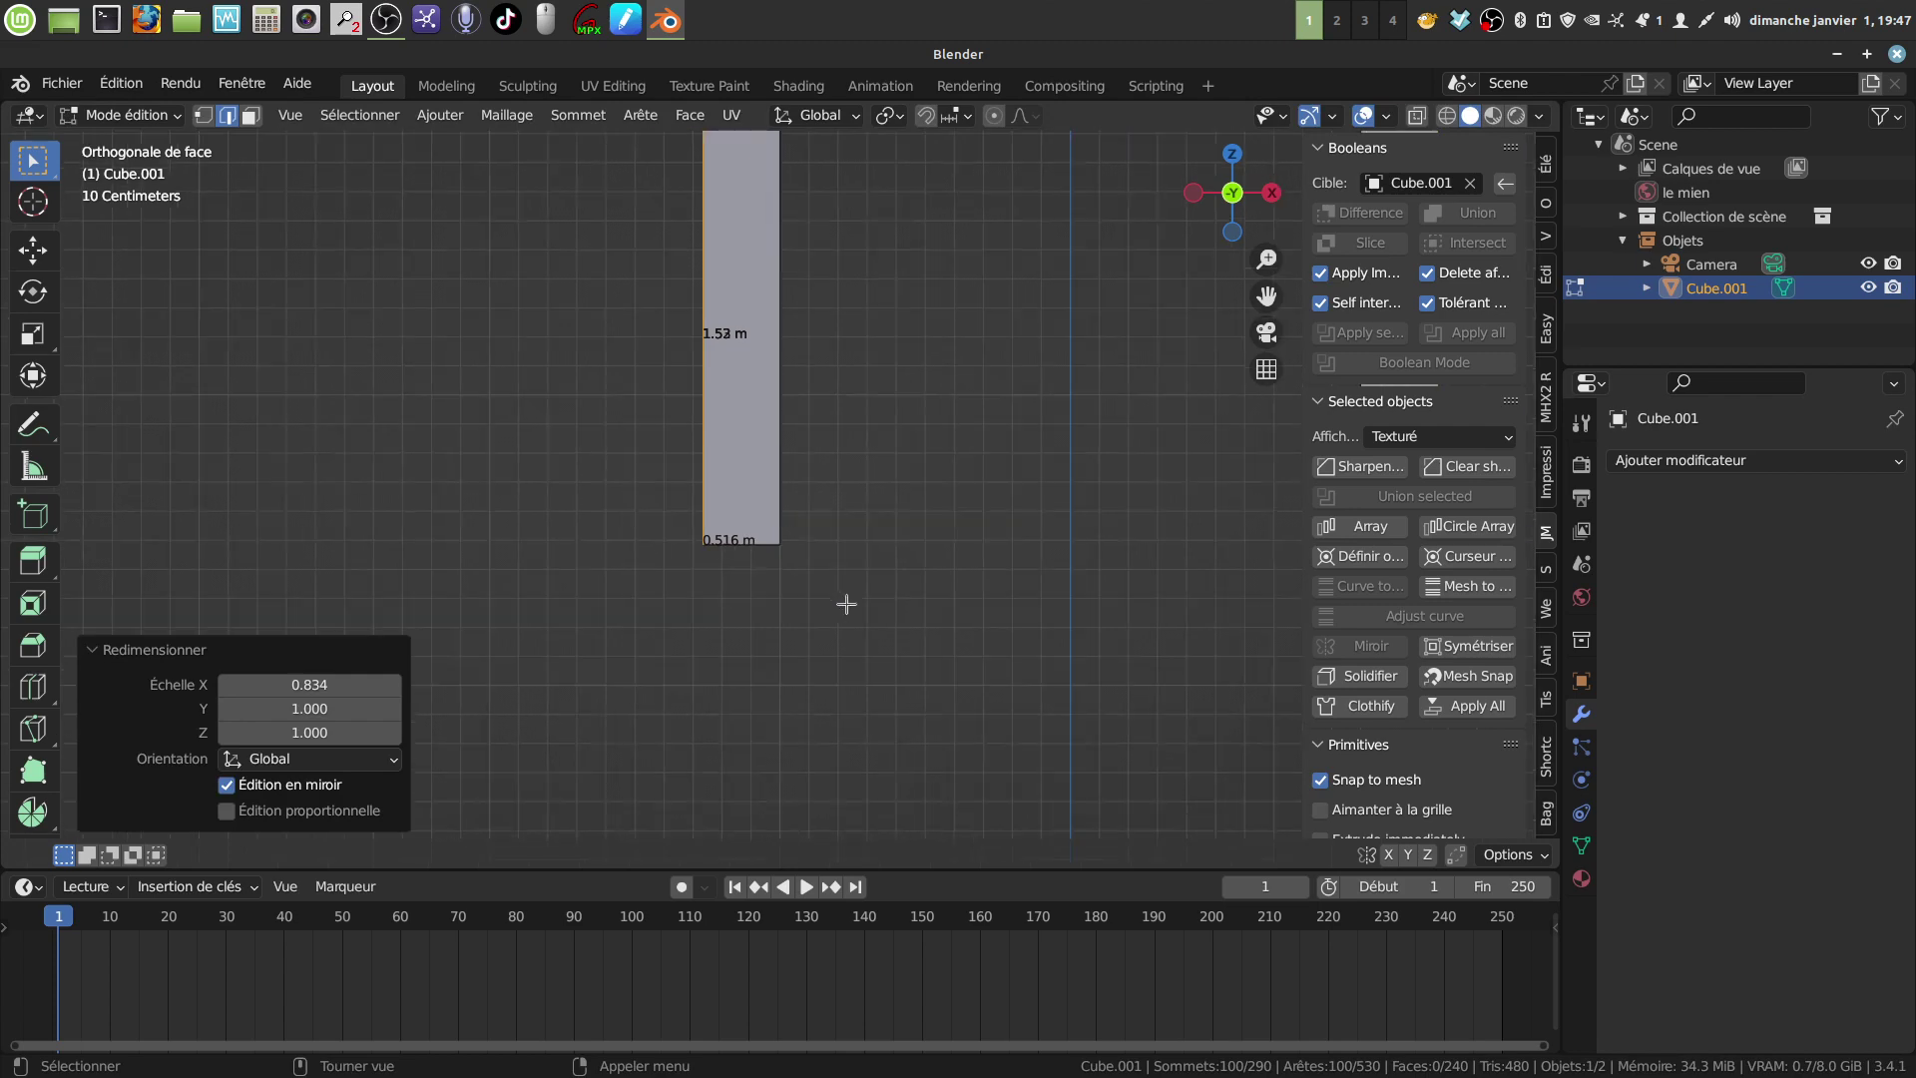
Step: Return to object mode and add an Array (Réseau) modifier to the vault
scroll(857, 614, "down", 4)
middle_click_drag(859, 614, 676, 642, "shift")
key("Tab")
middle_click_drag(690, 570, 715, 602)
scroll(789, 639, "down", 3)
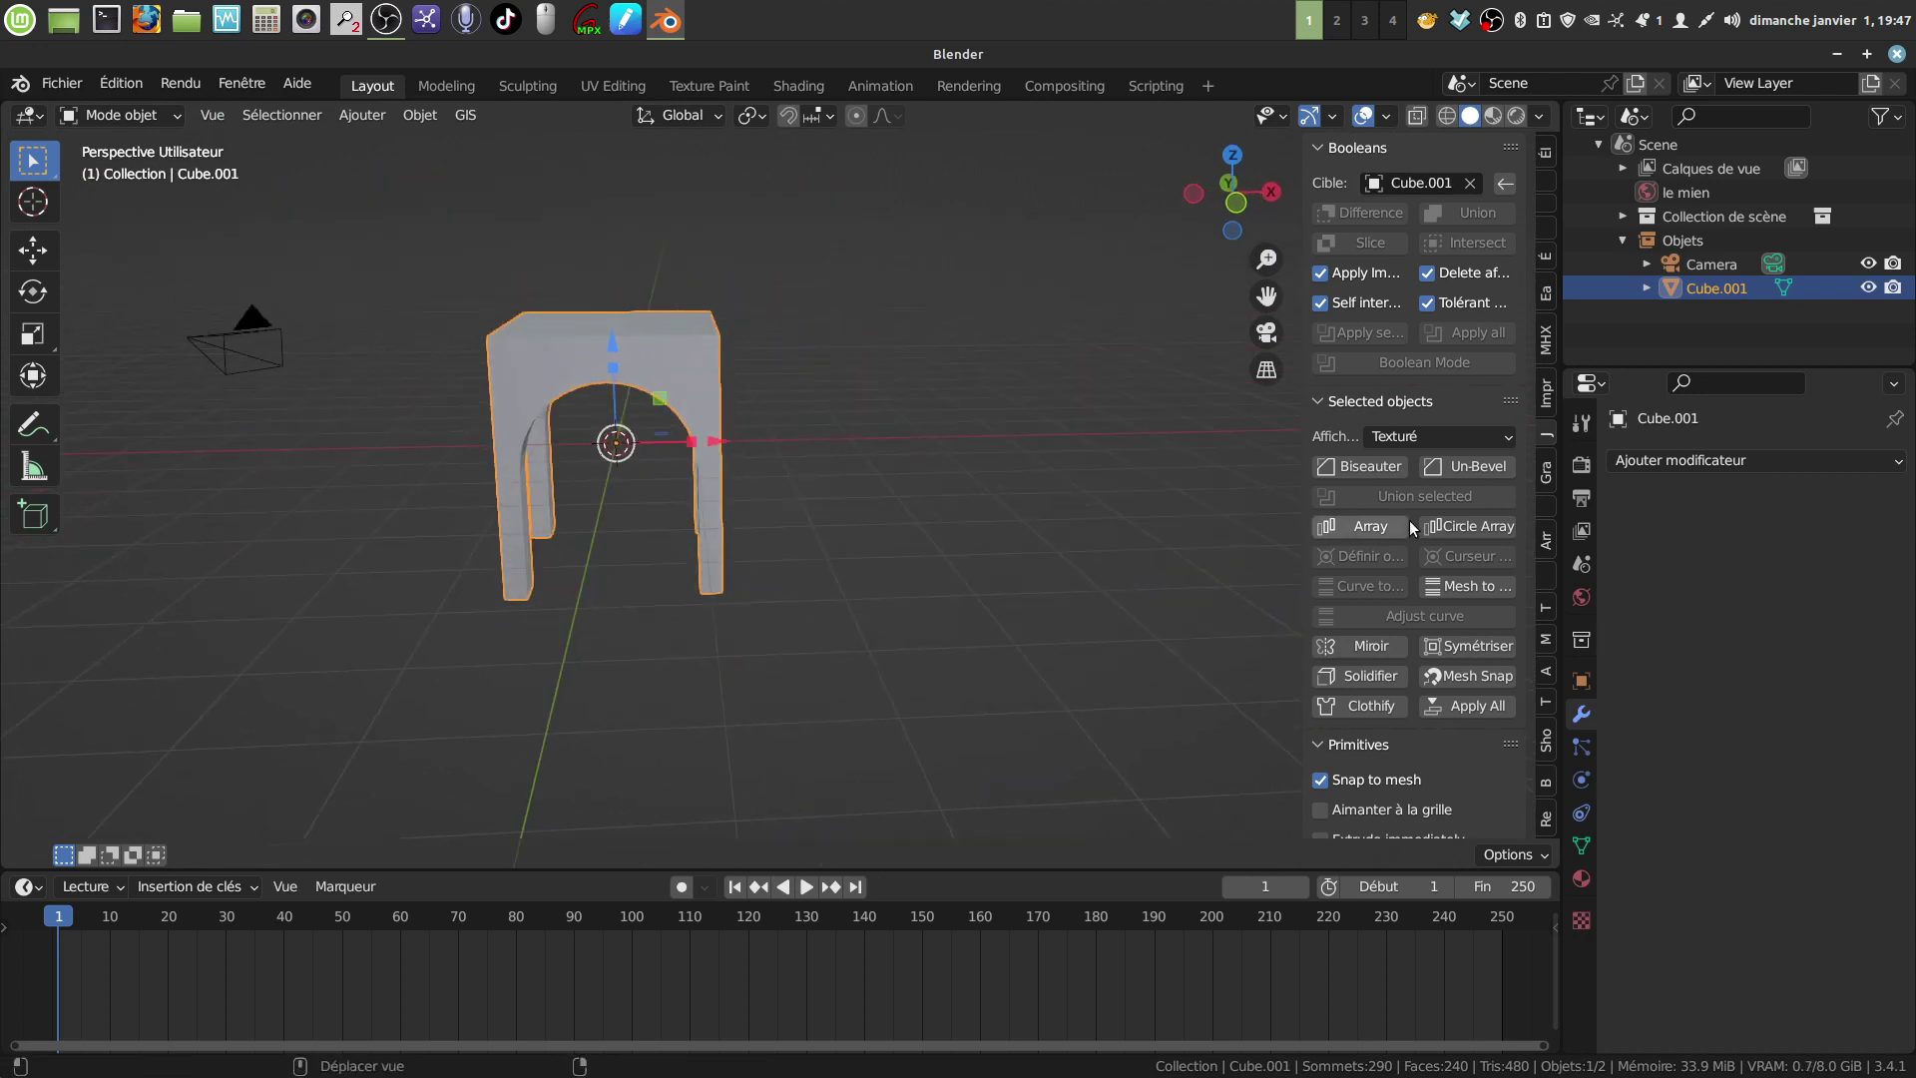
left_click(1877, 461)
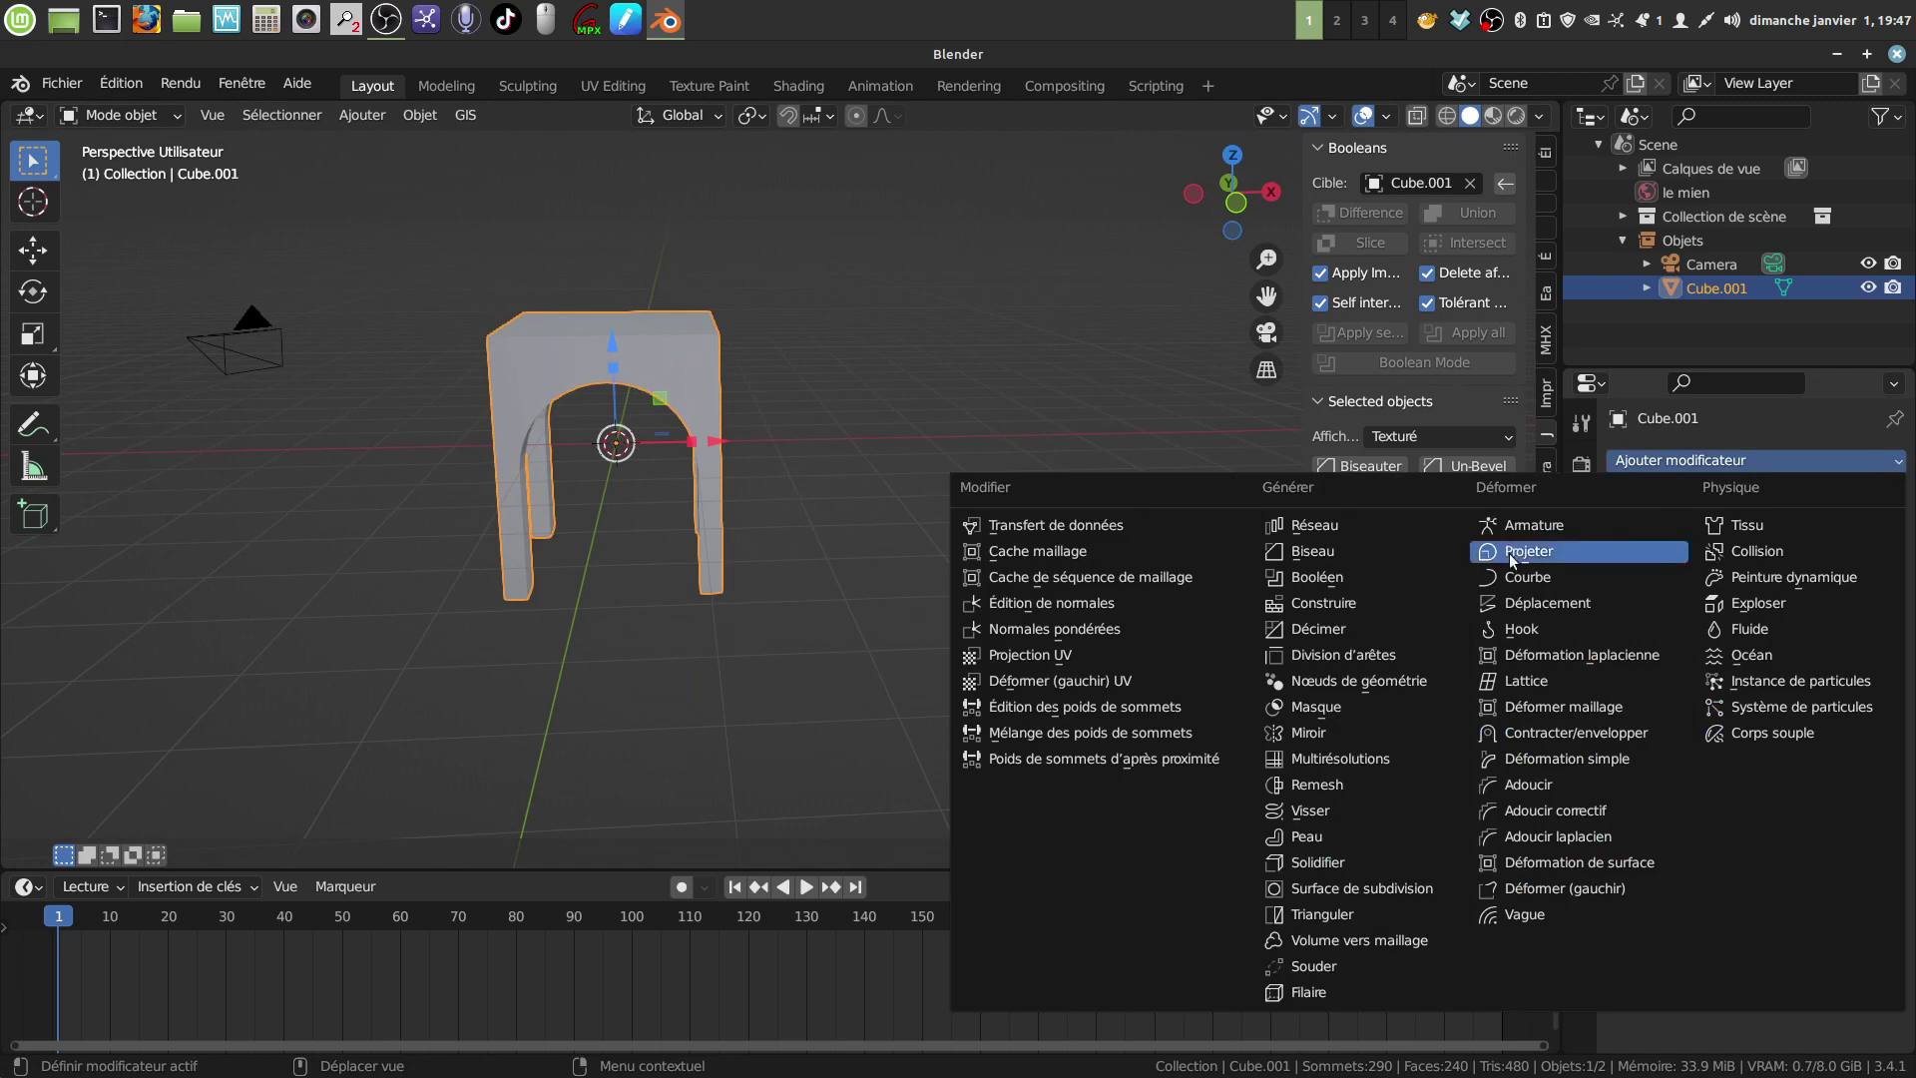
left_click(1374, 527)
Step: Check the junction between the arrayed vaults from below and set the array count to 10
middle_click_drag(828, 590, 950, 705)
scroll(690, 682, "up", 3)
middle_click_drag(697, 686, 681, 561)
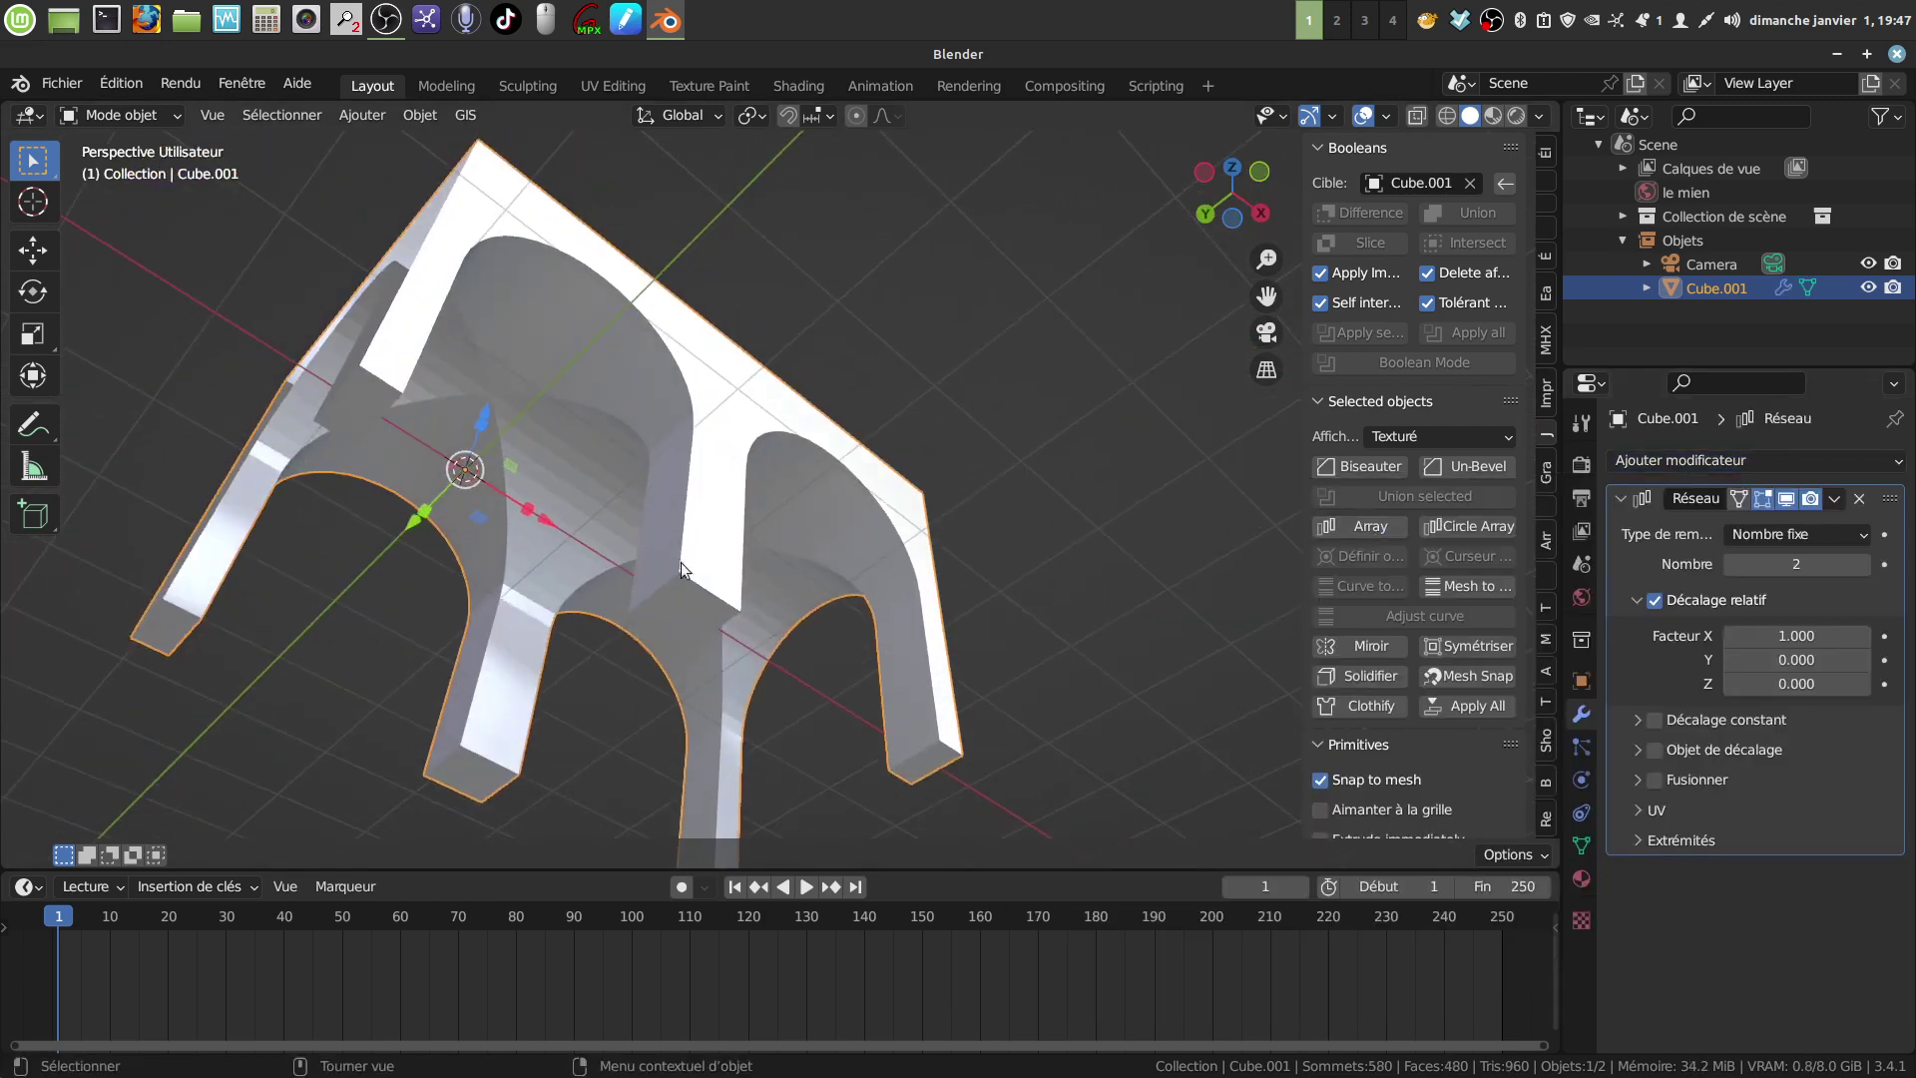
middle_click_drag(695, 649, 689, 626)
middle_click_drag(608, 772, 700, 618)
scroll(712, 556, "down", 3)
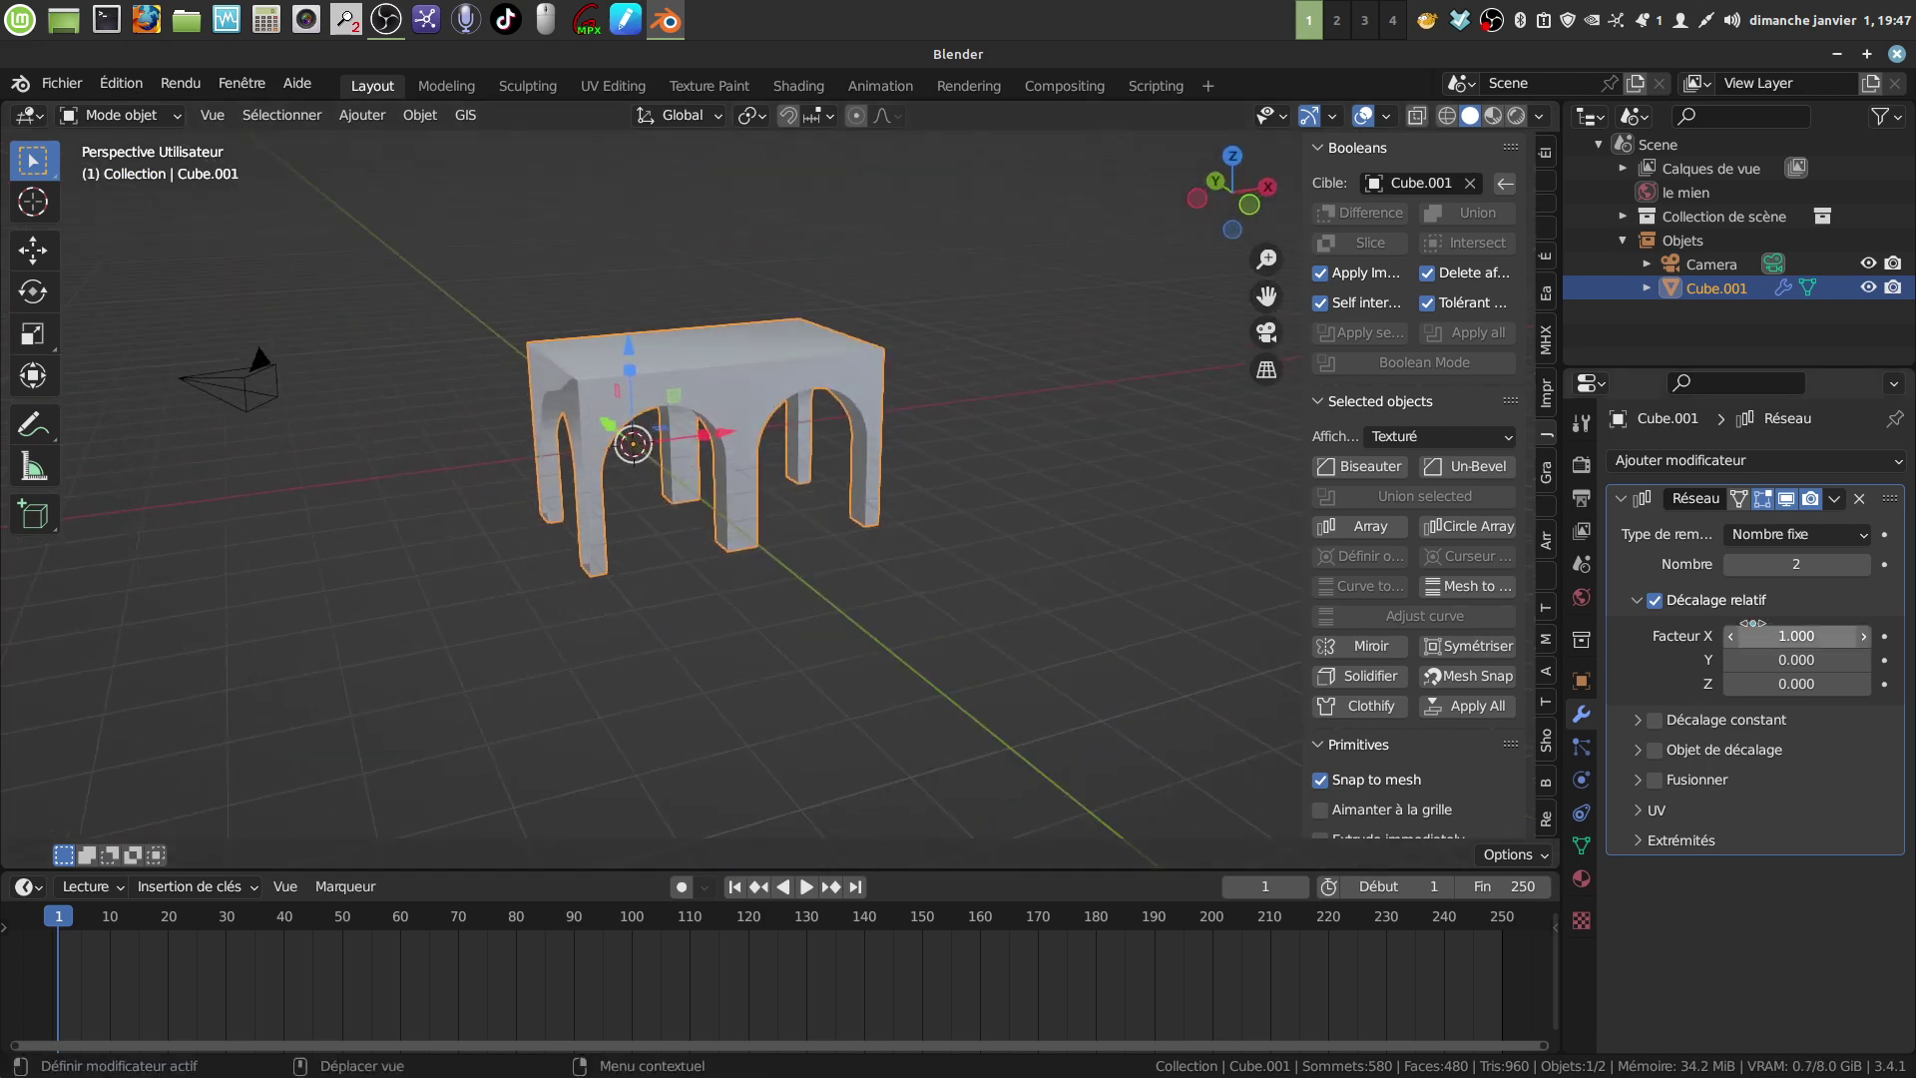
left_click_drag(1758, 564, 1772, 564)
scroll(918, 617, "down", 2)
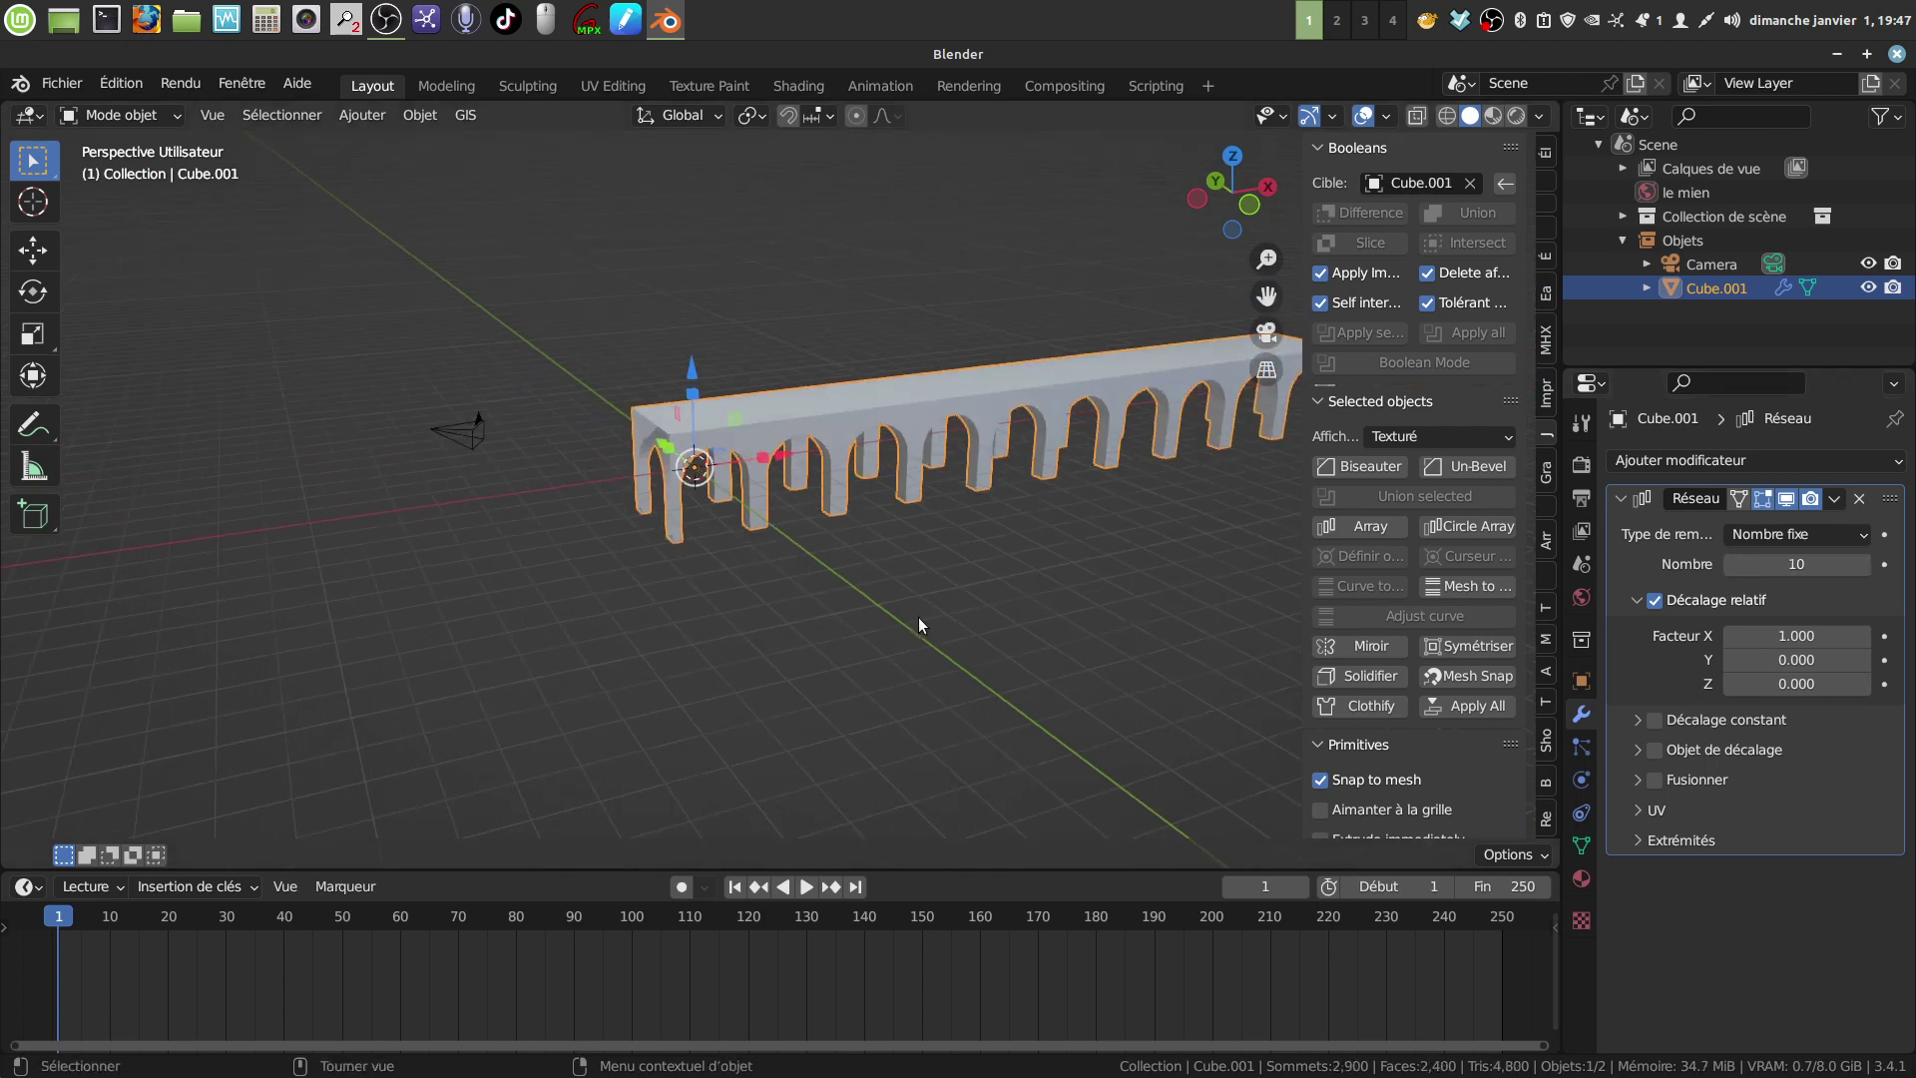
Step: Examine the row of arrayed vaults from below, along its length and from the side
middle_click_drag(918, 616, 894, 522)
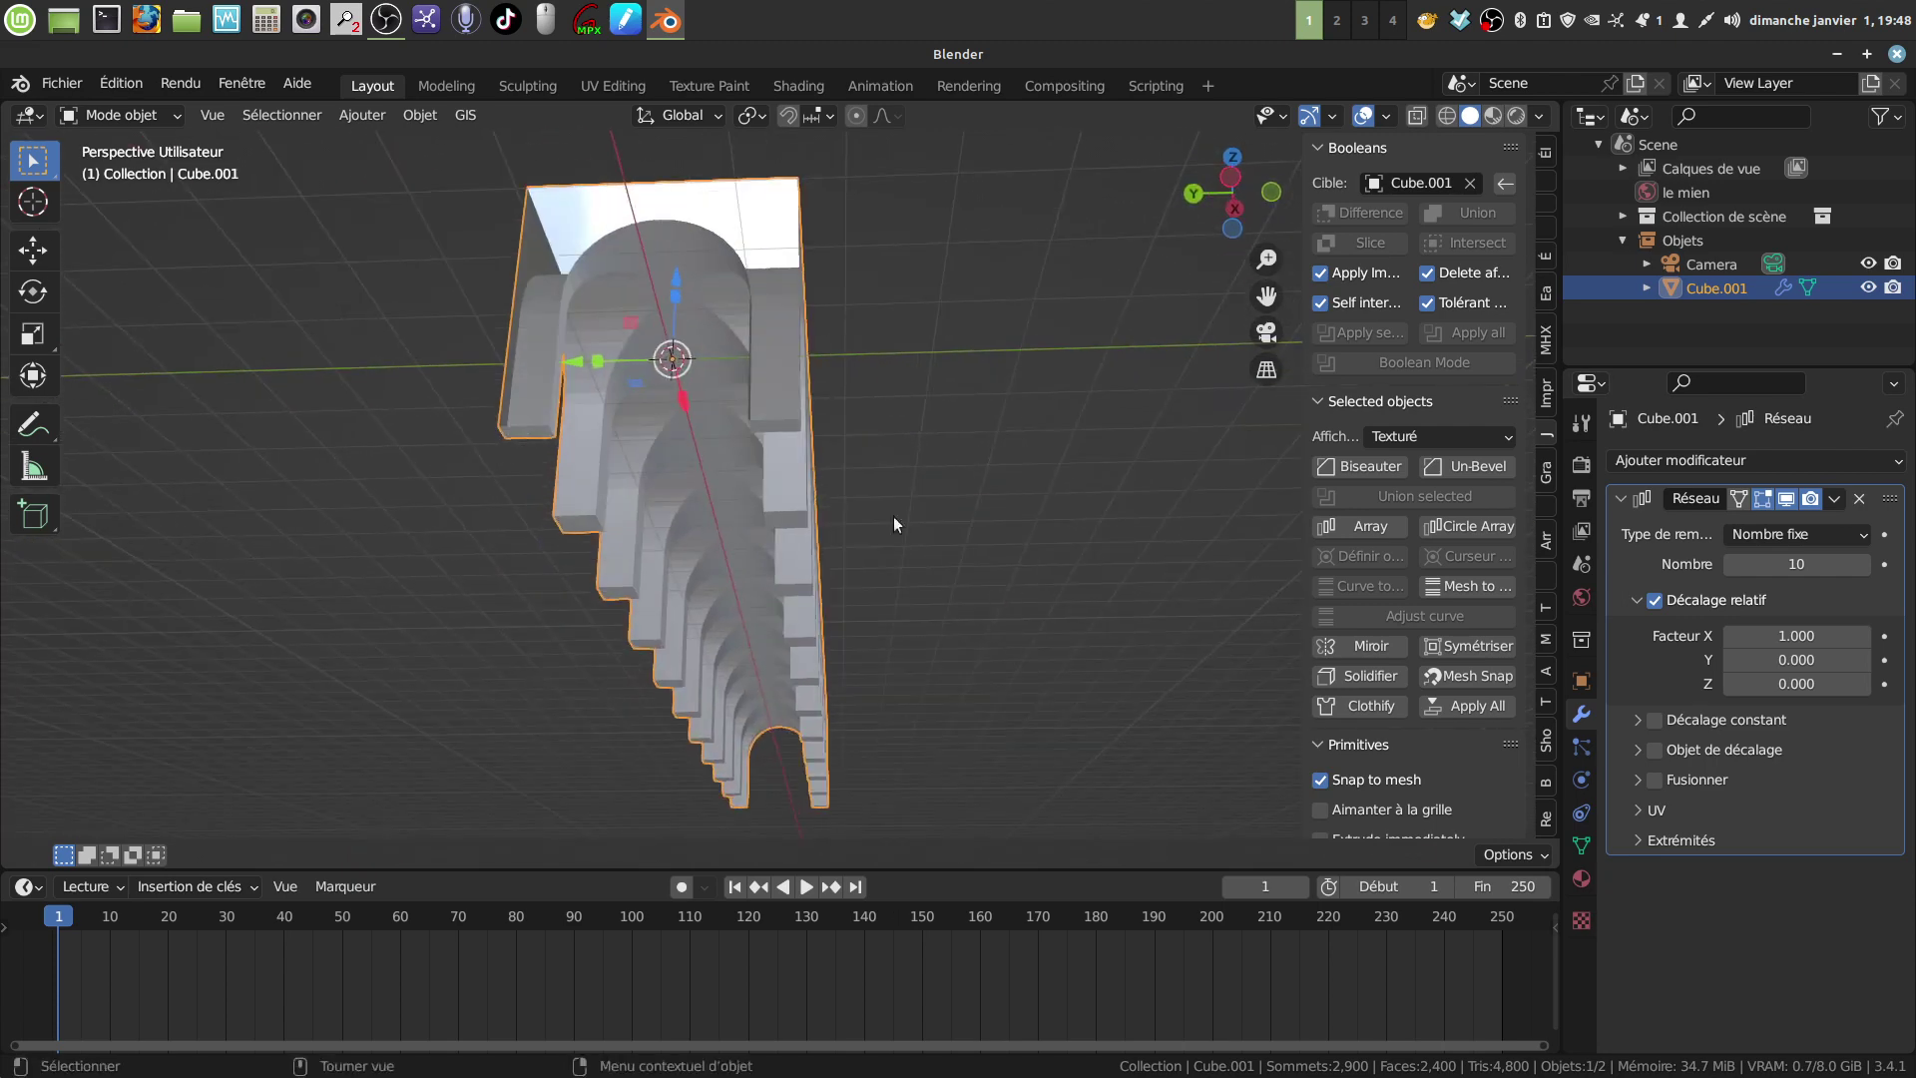
middle_click_drag(740, 499, 735, 539, "shift")
scroll(820, 561, "up", 3)
middle_click_drag(542, 621, 658, 528)
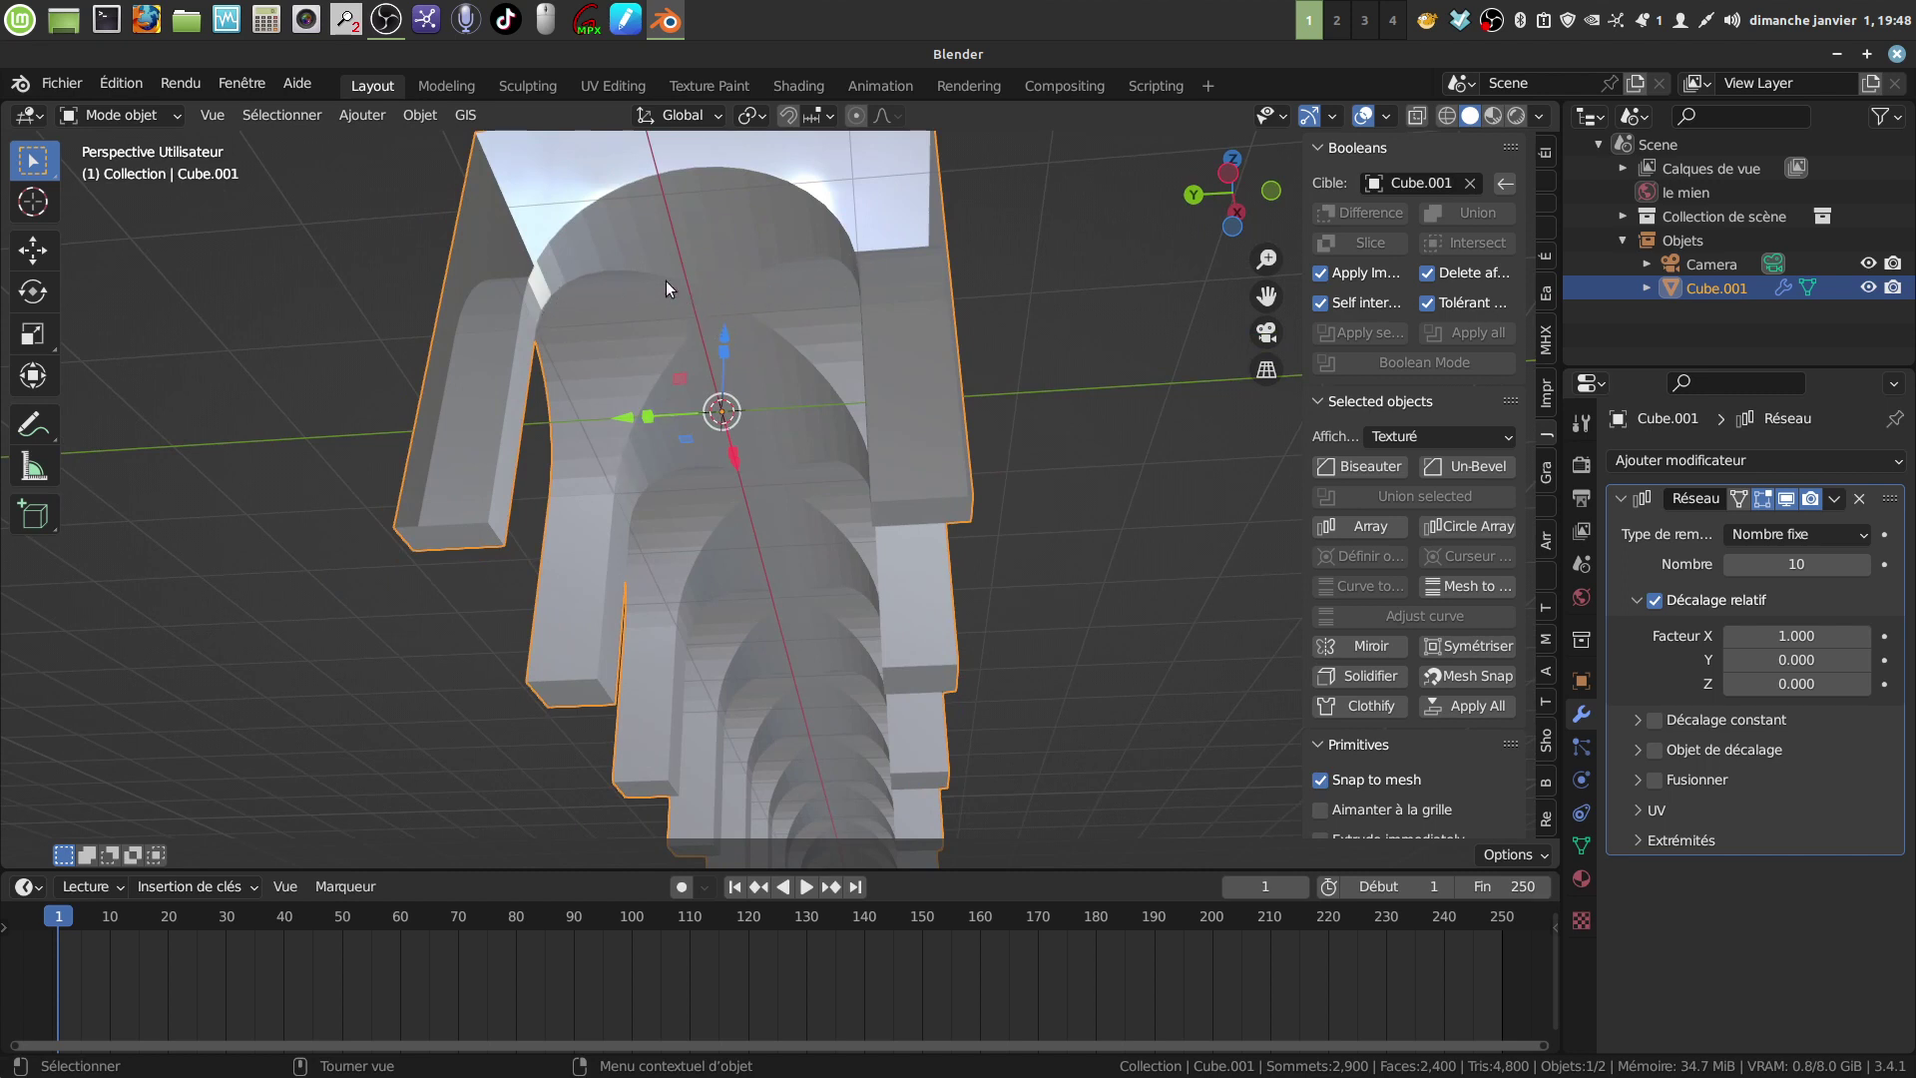
middle_click_drag(673, 297, 777, 519)
mouse_move(775, 495)
middle_mouse_down()
mouse_move(949, 381)
mouse_move(967, 423)
mouse_move(768, 507)
mouse_move(781, 489)
middle_mouse_up()
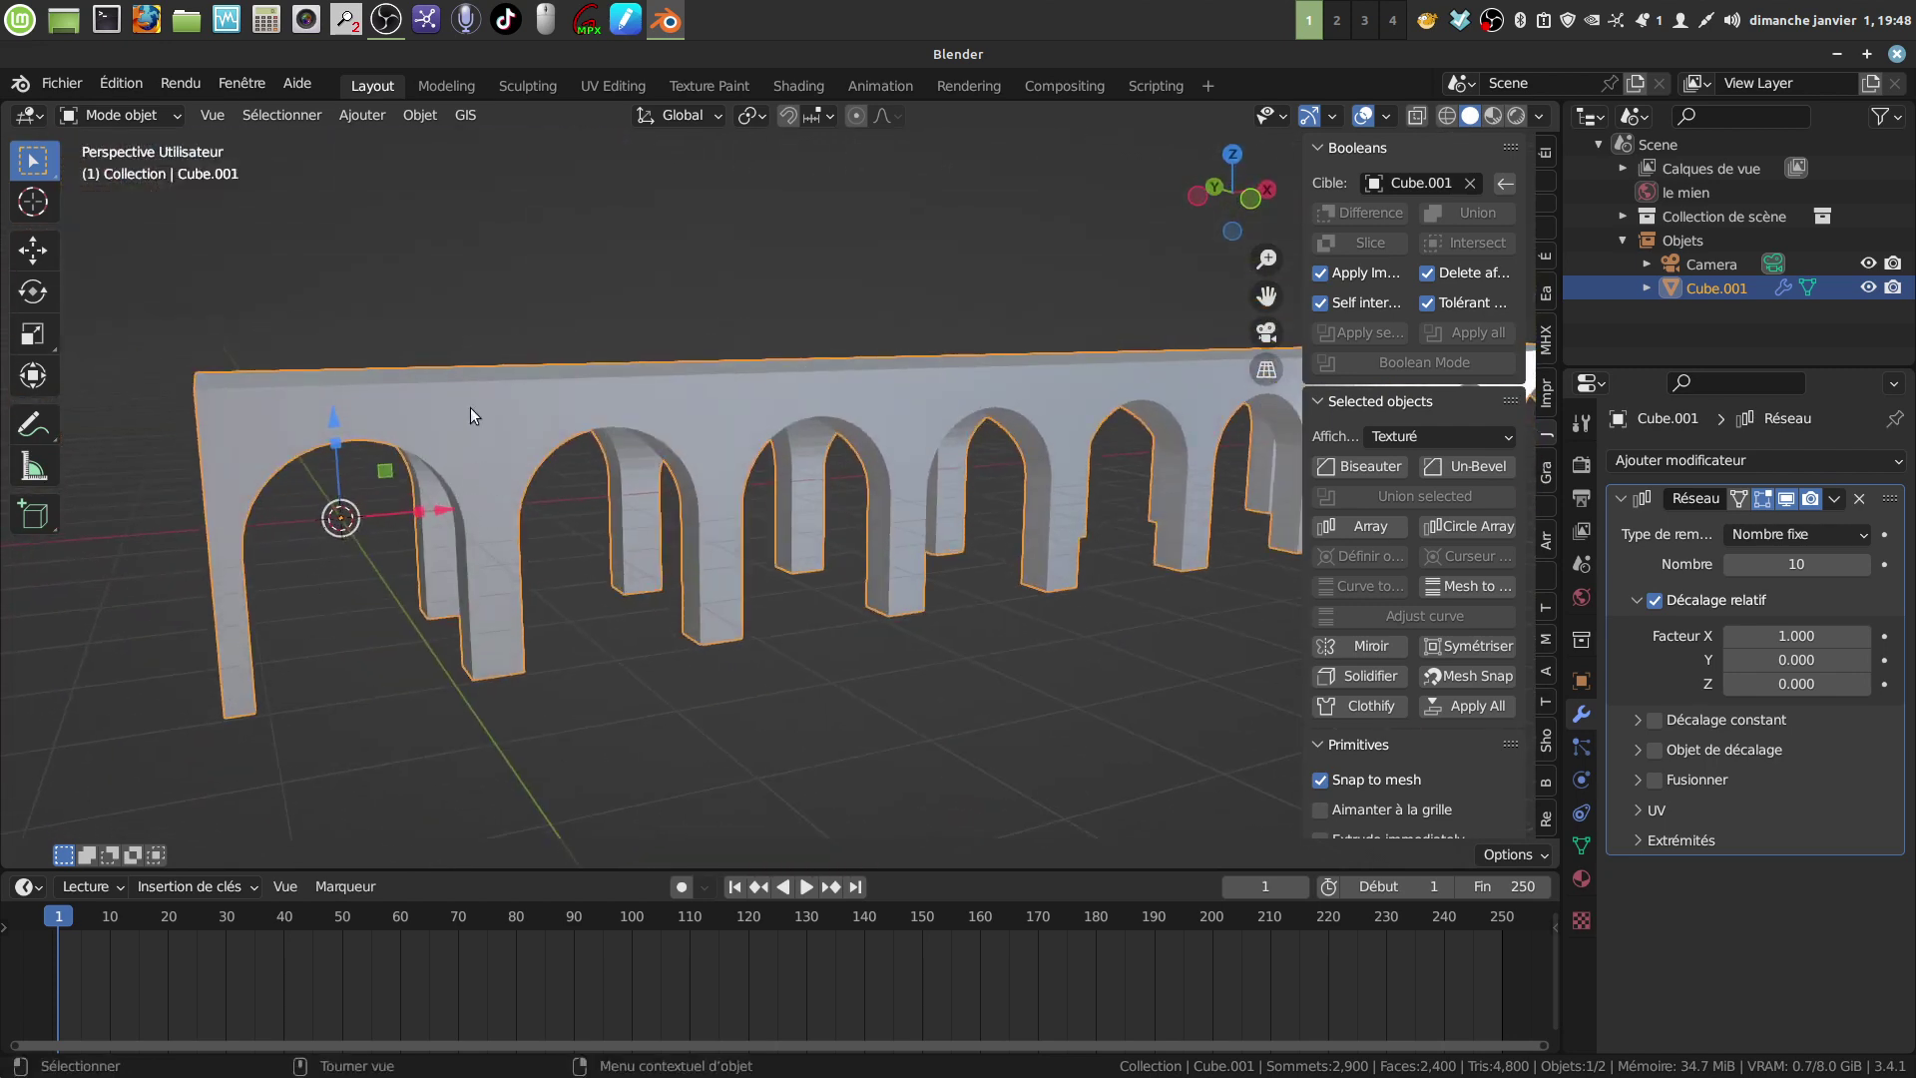
middle_click_drag(470, 407, 620, 529)
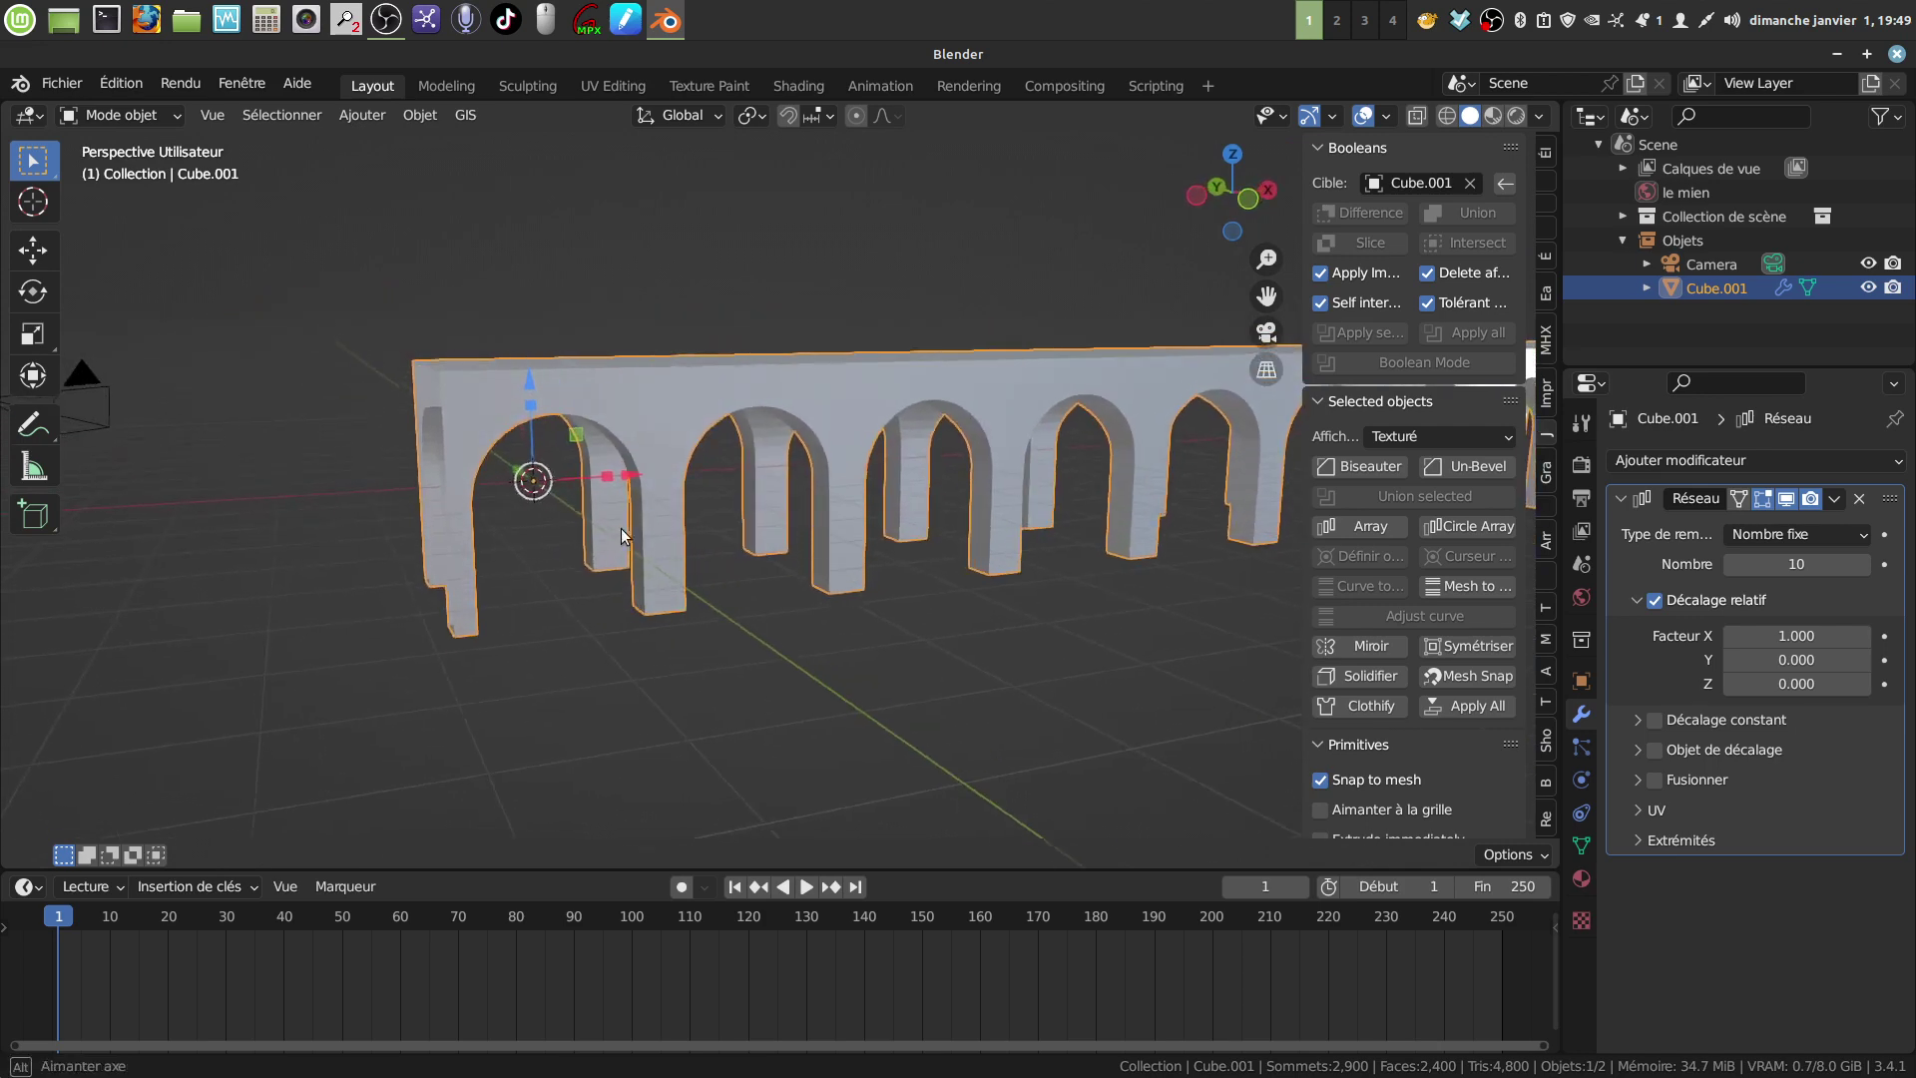
scroll(621, 529, "down", 6)
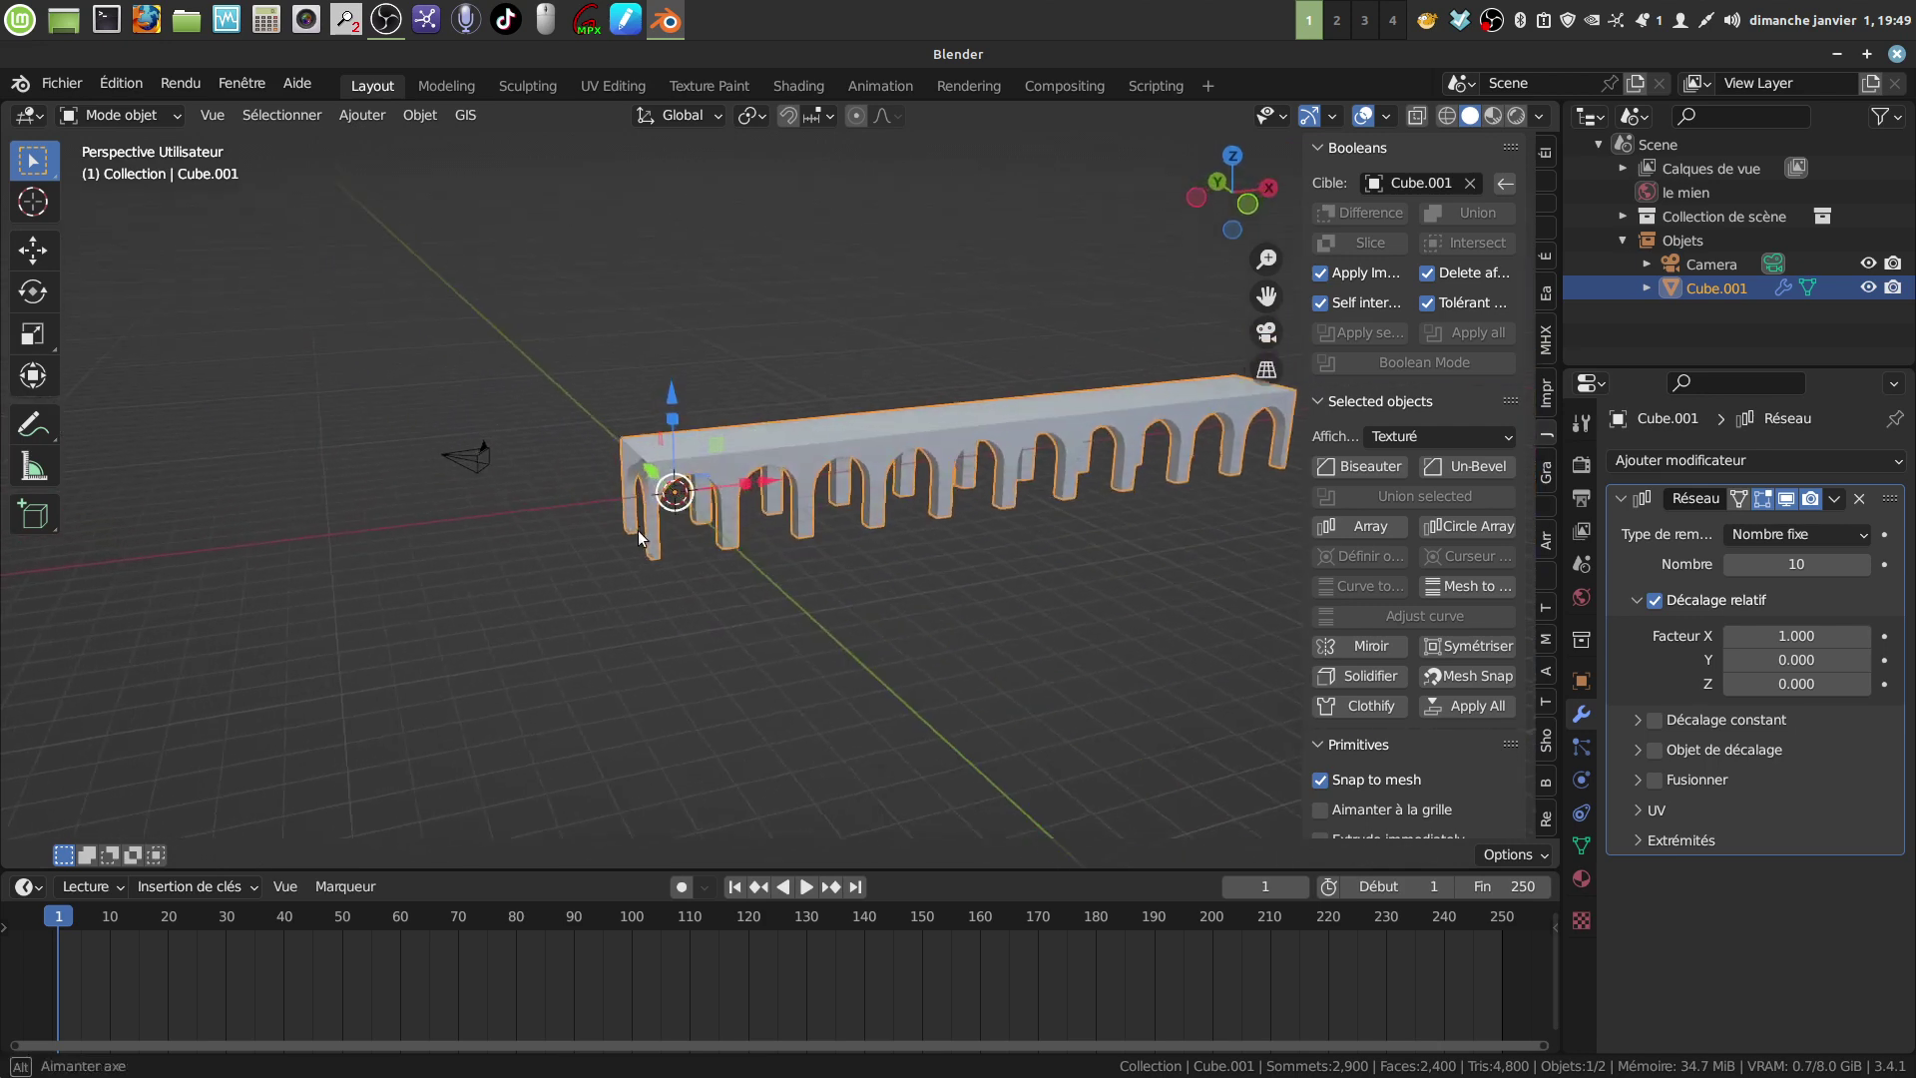
Step: Deselect the row of vaults and add a Bézier circle (Cercle) curve at the world origin
middle_click_drag(638, 529, 722, 499)
scroll(654, 521, "up", 4)
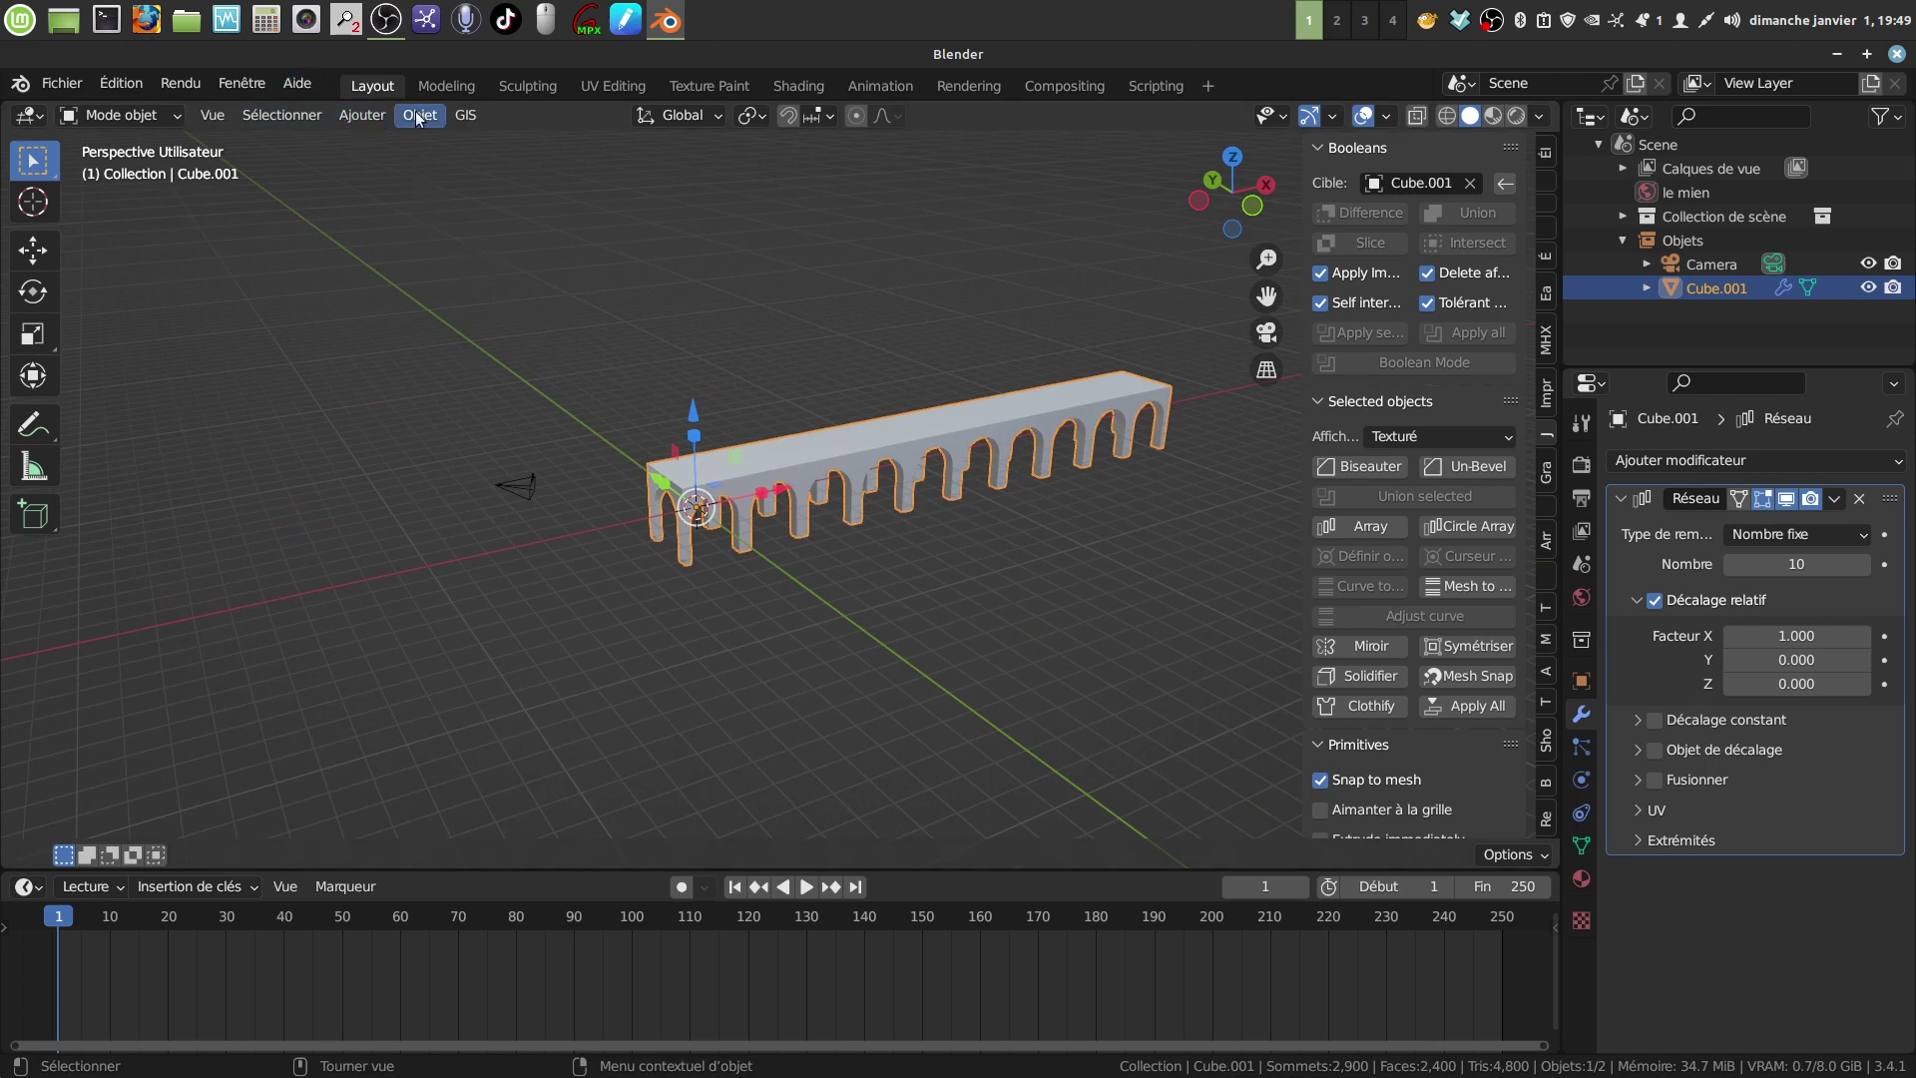
left_click(421, 180)
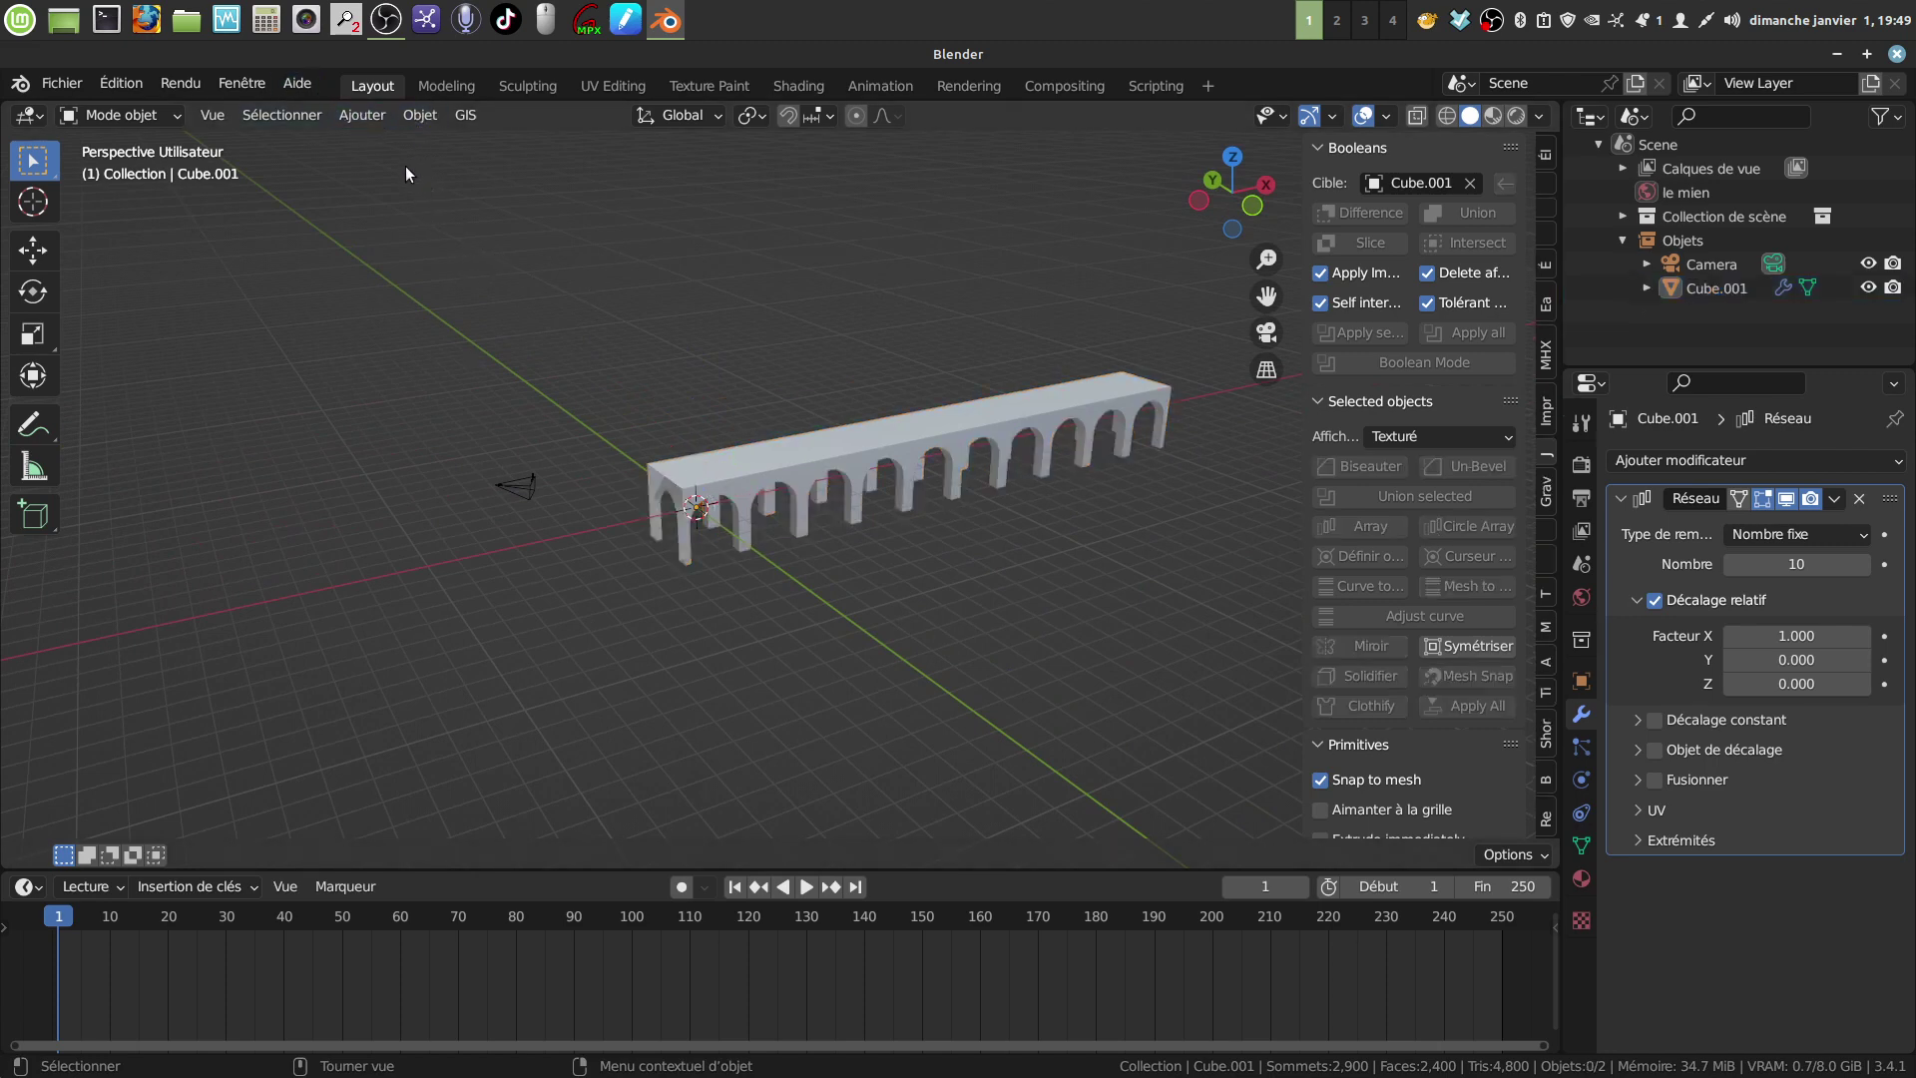
left_click(369, 115)
mouse_move(380, 167)
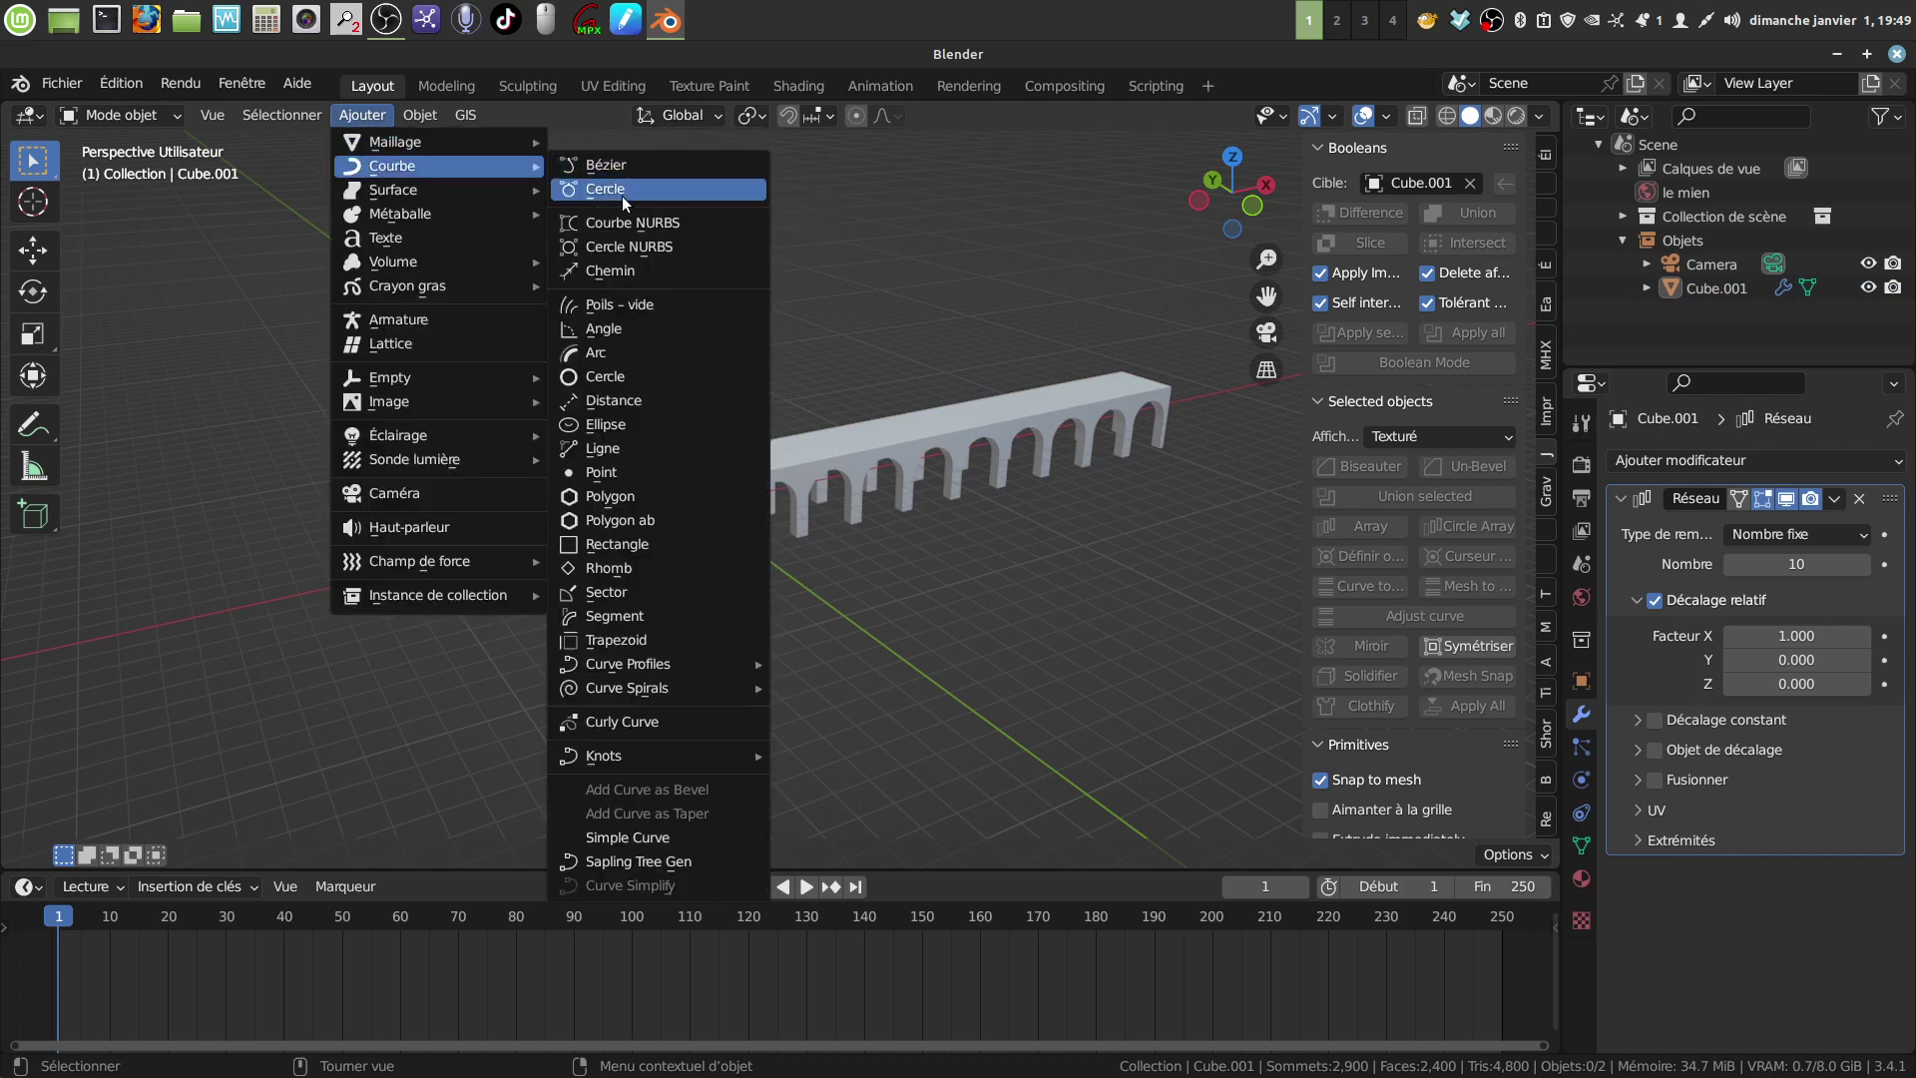
left_click(627, 192)
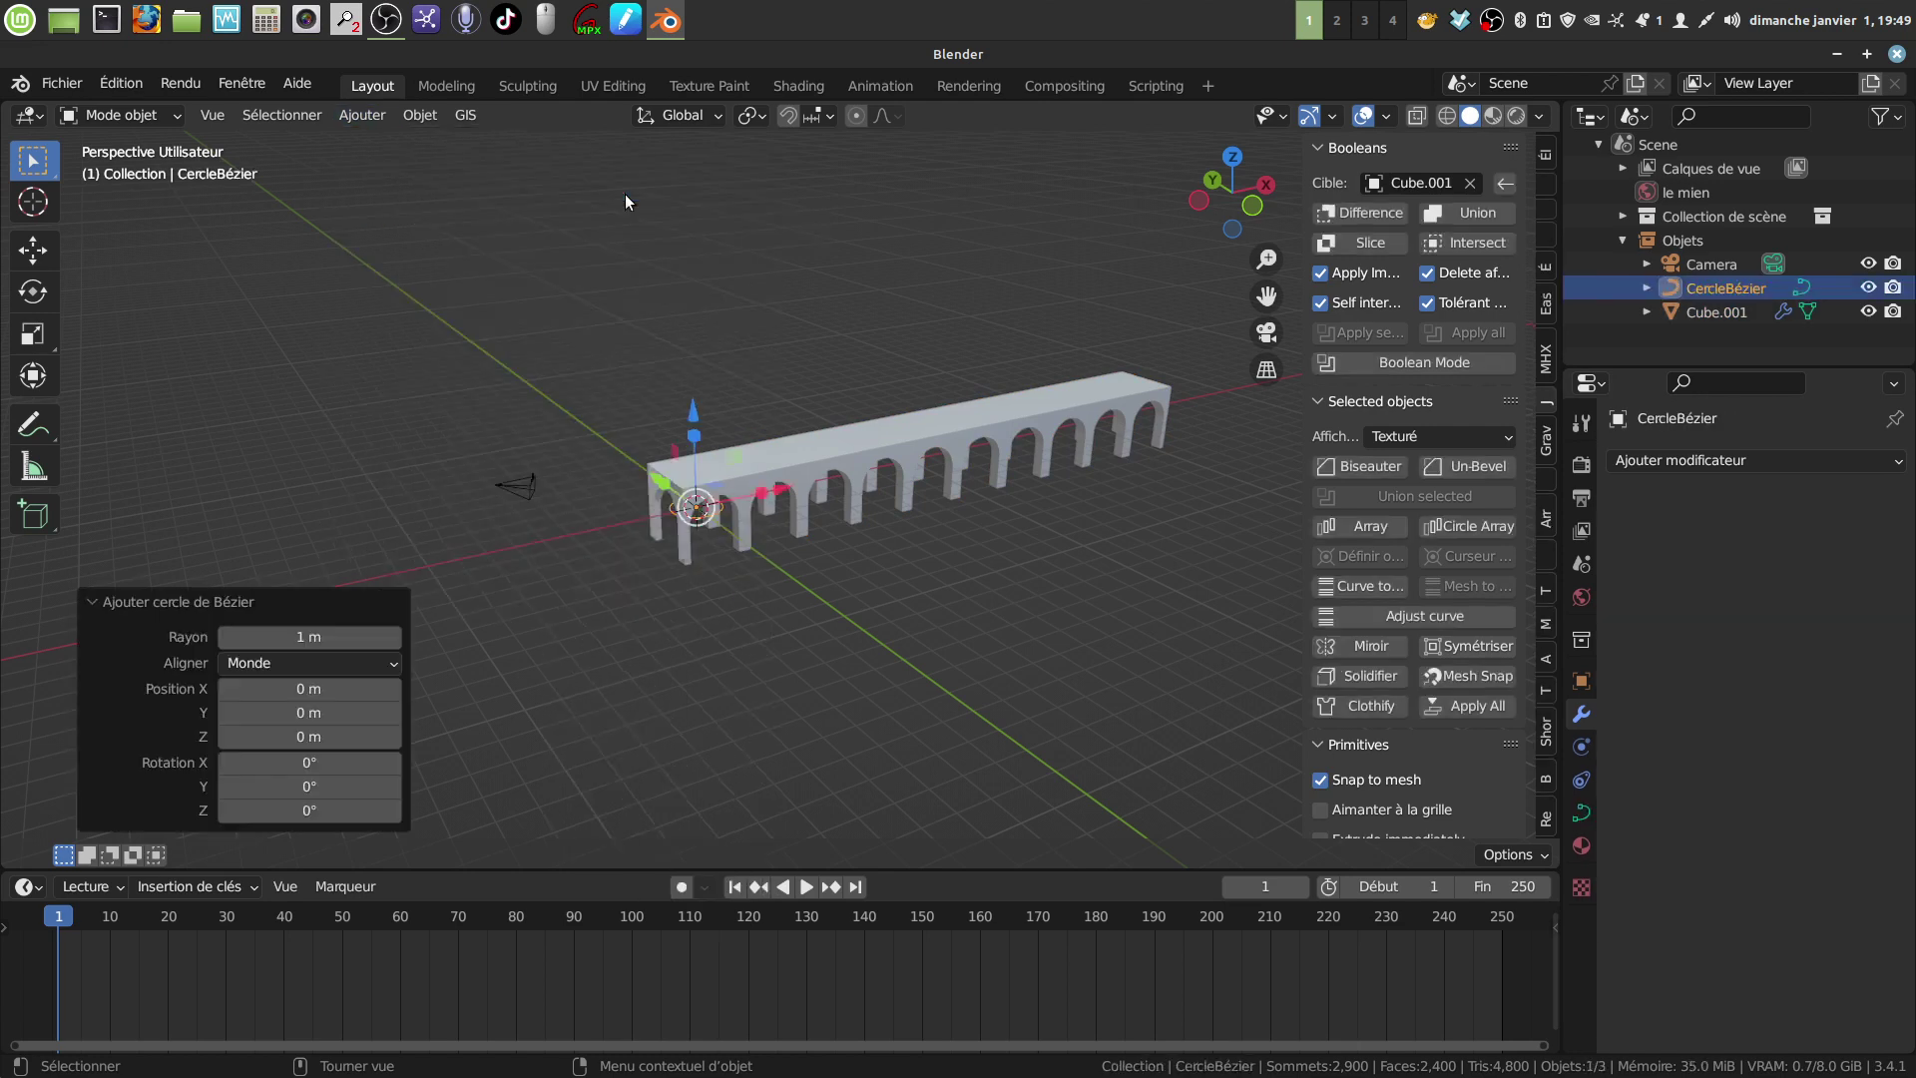
Step: Scale the Bézier circle's points by 14.45 in edit mode and return to object mode
key("Tab")
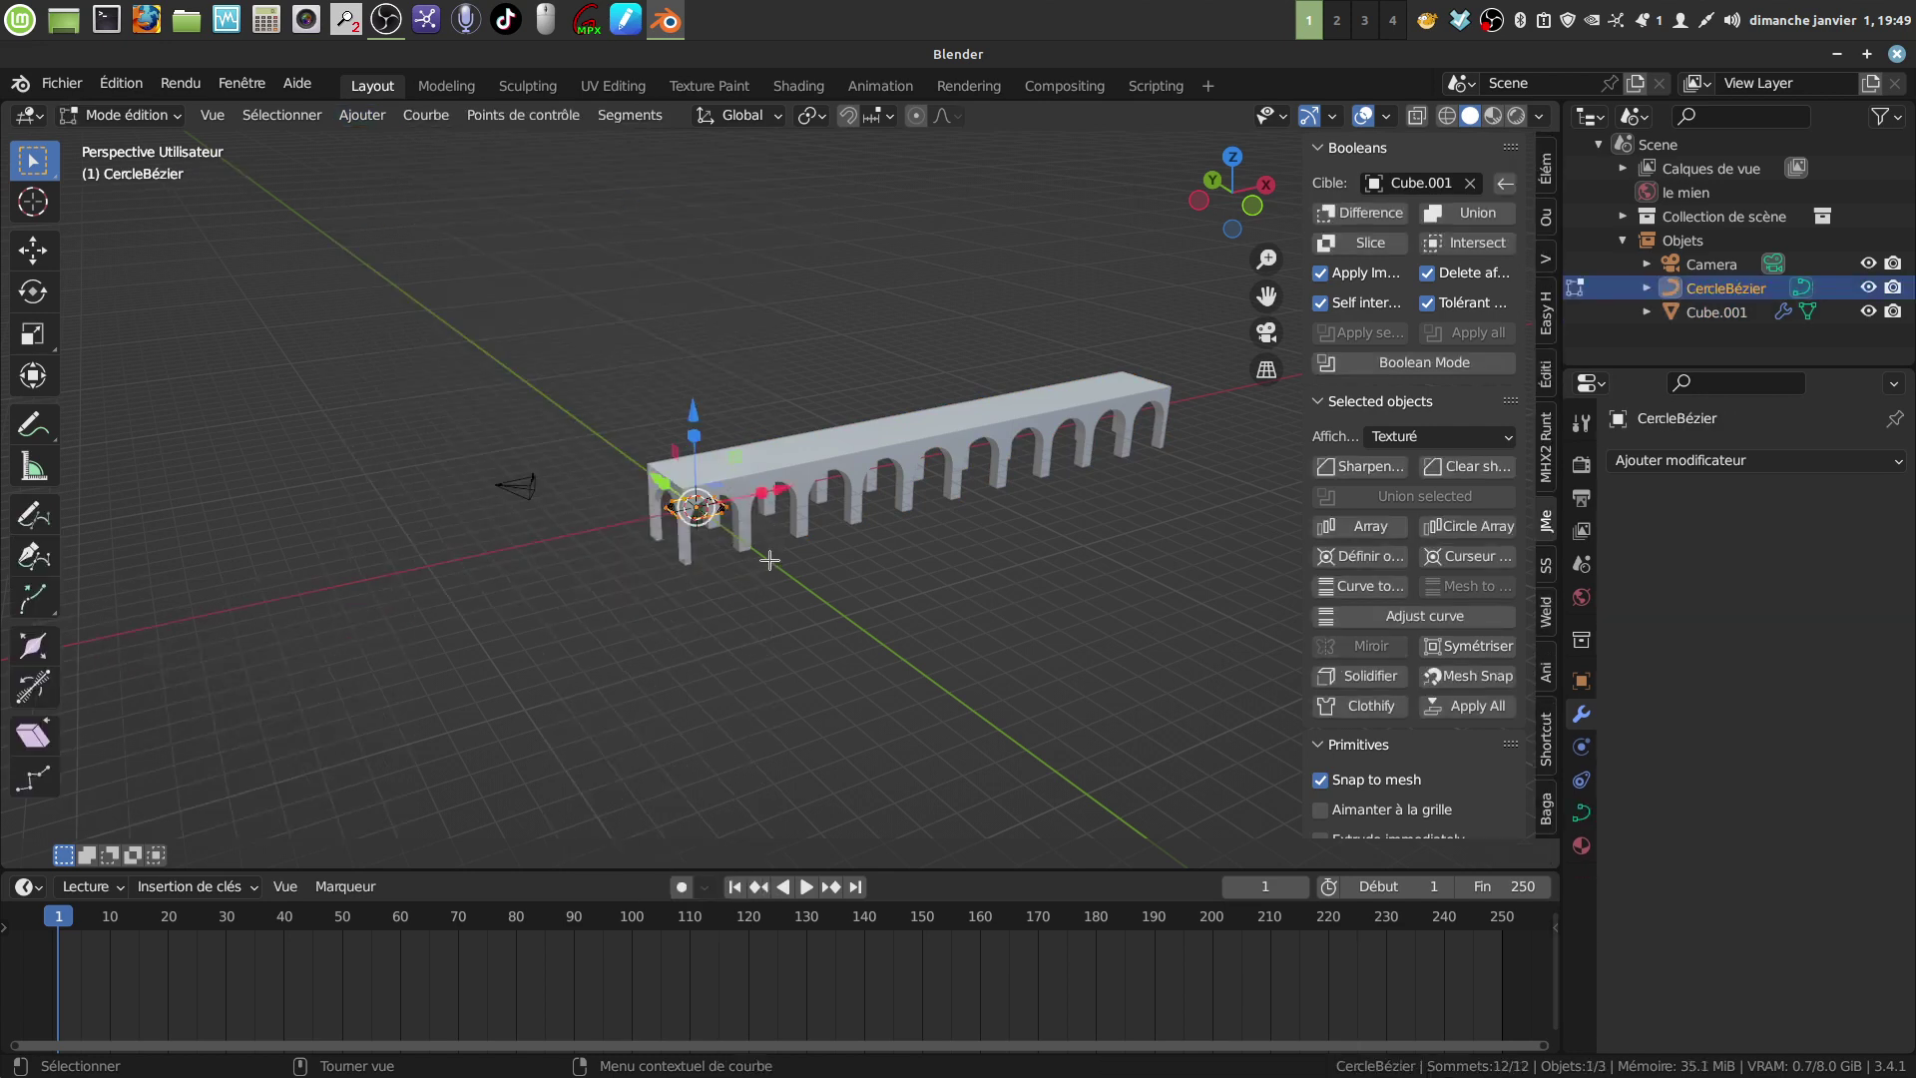
key("s")
left_click(609, 572)
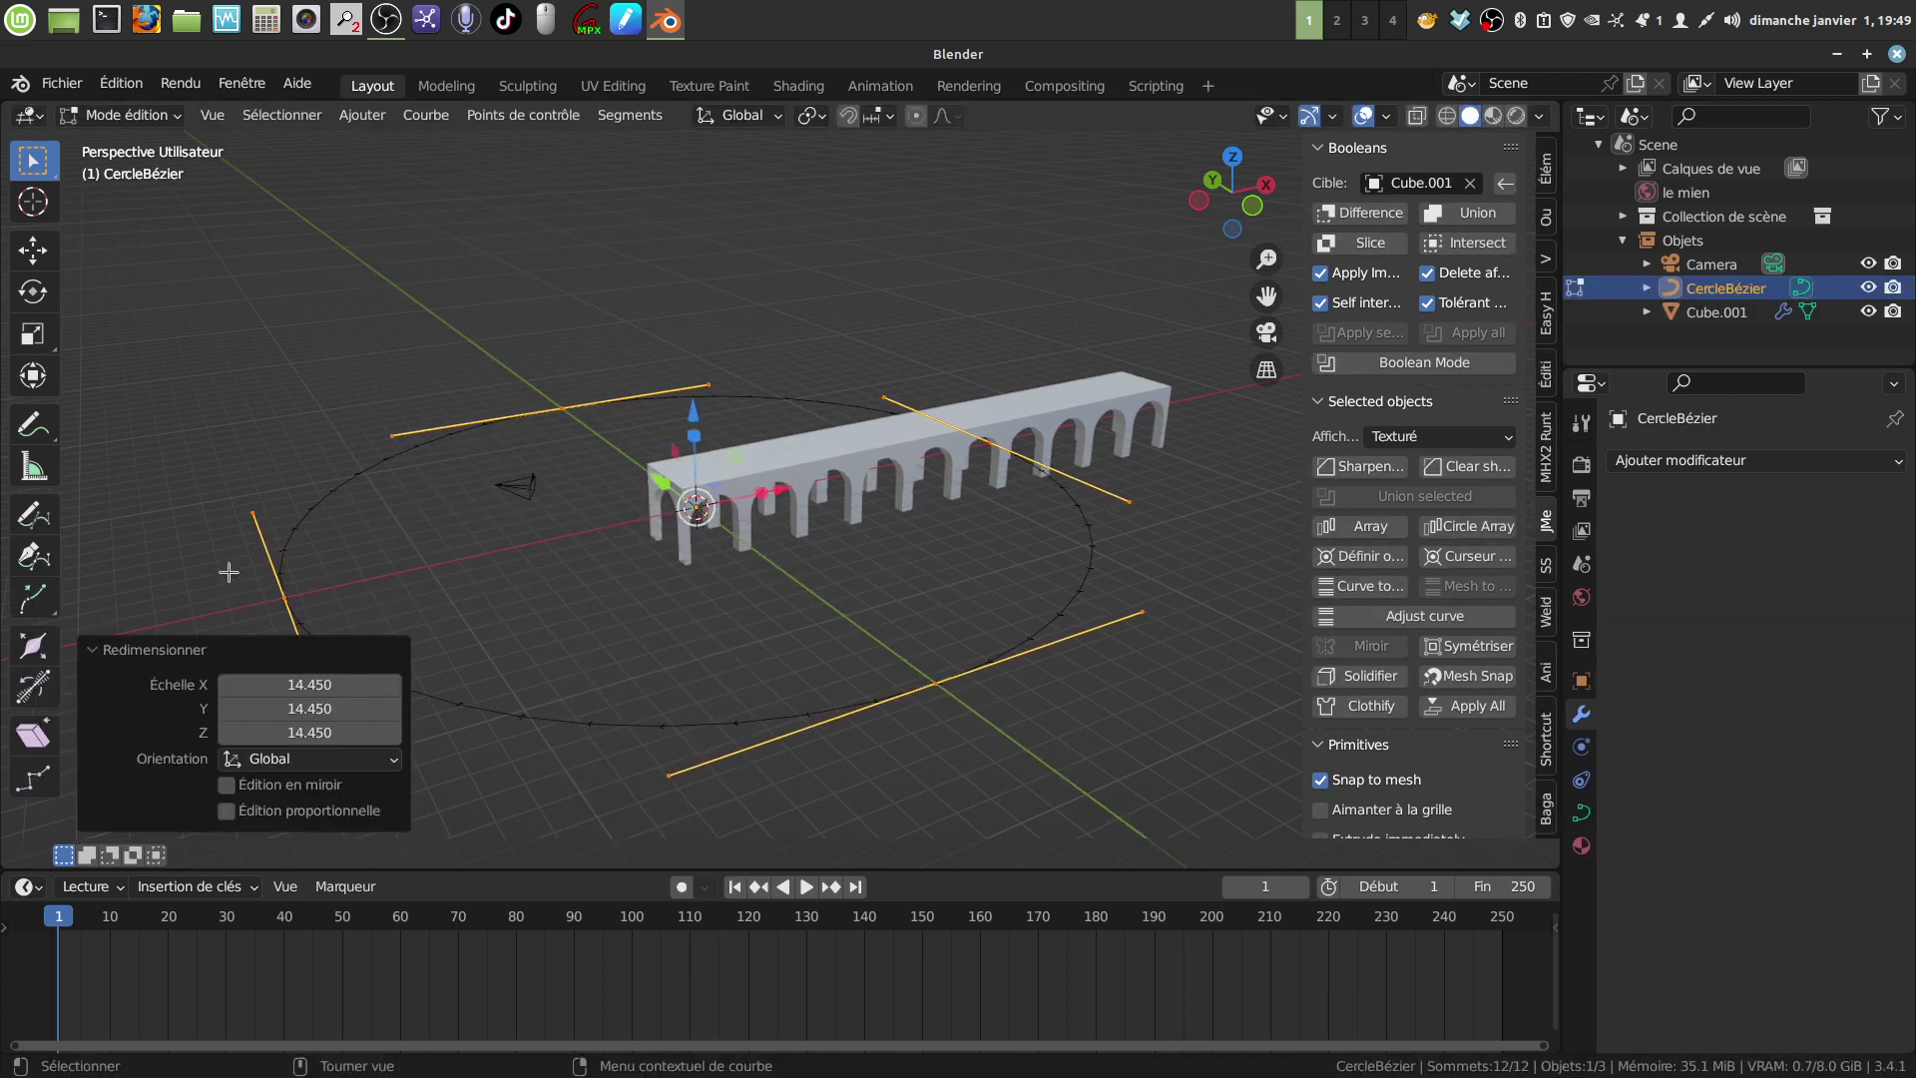
scroll(608, 573, "down", 3)
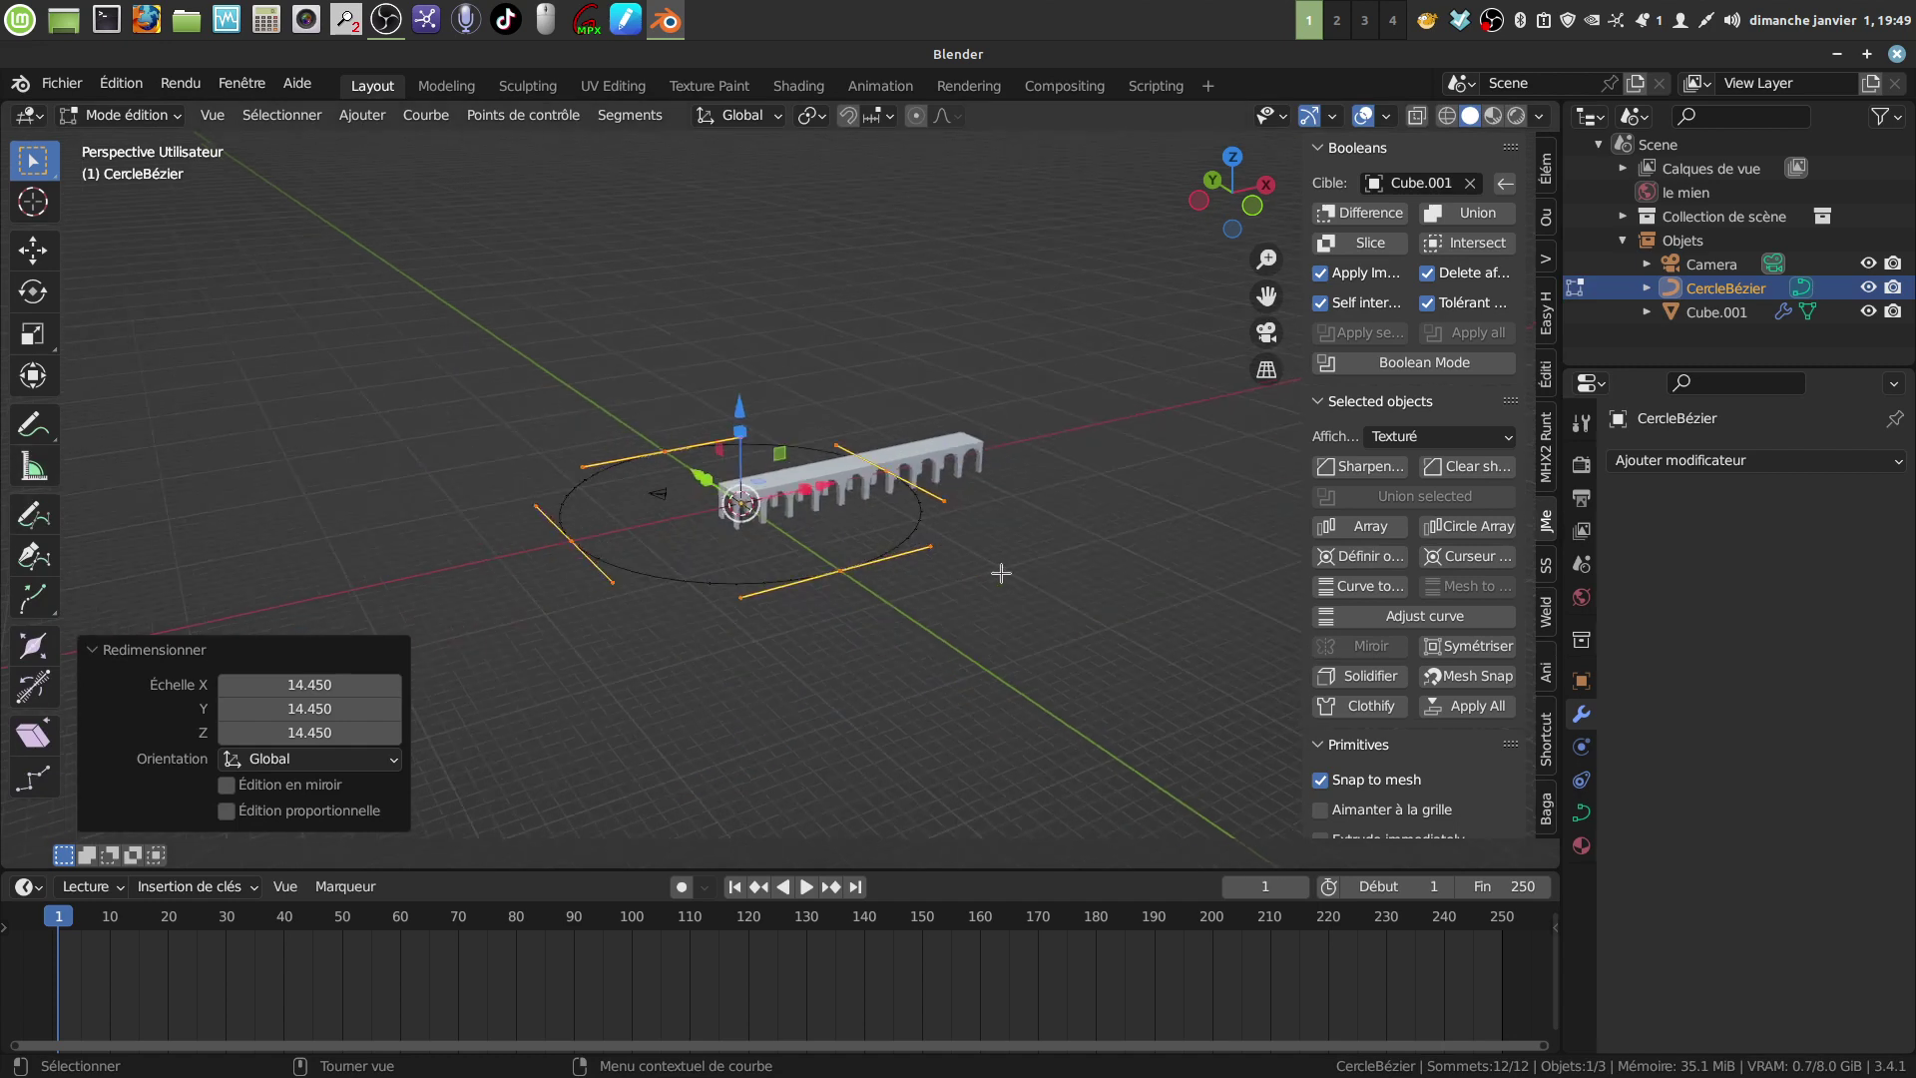
key("Tab")
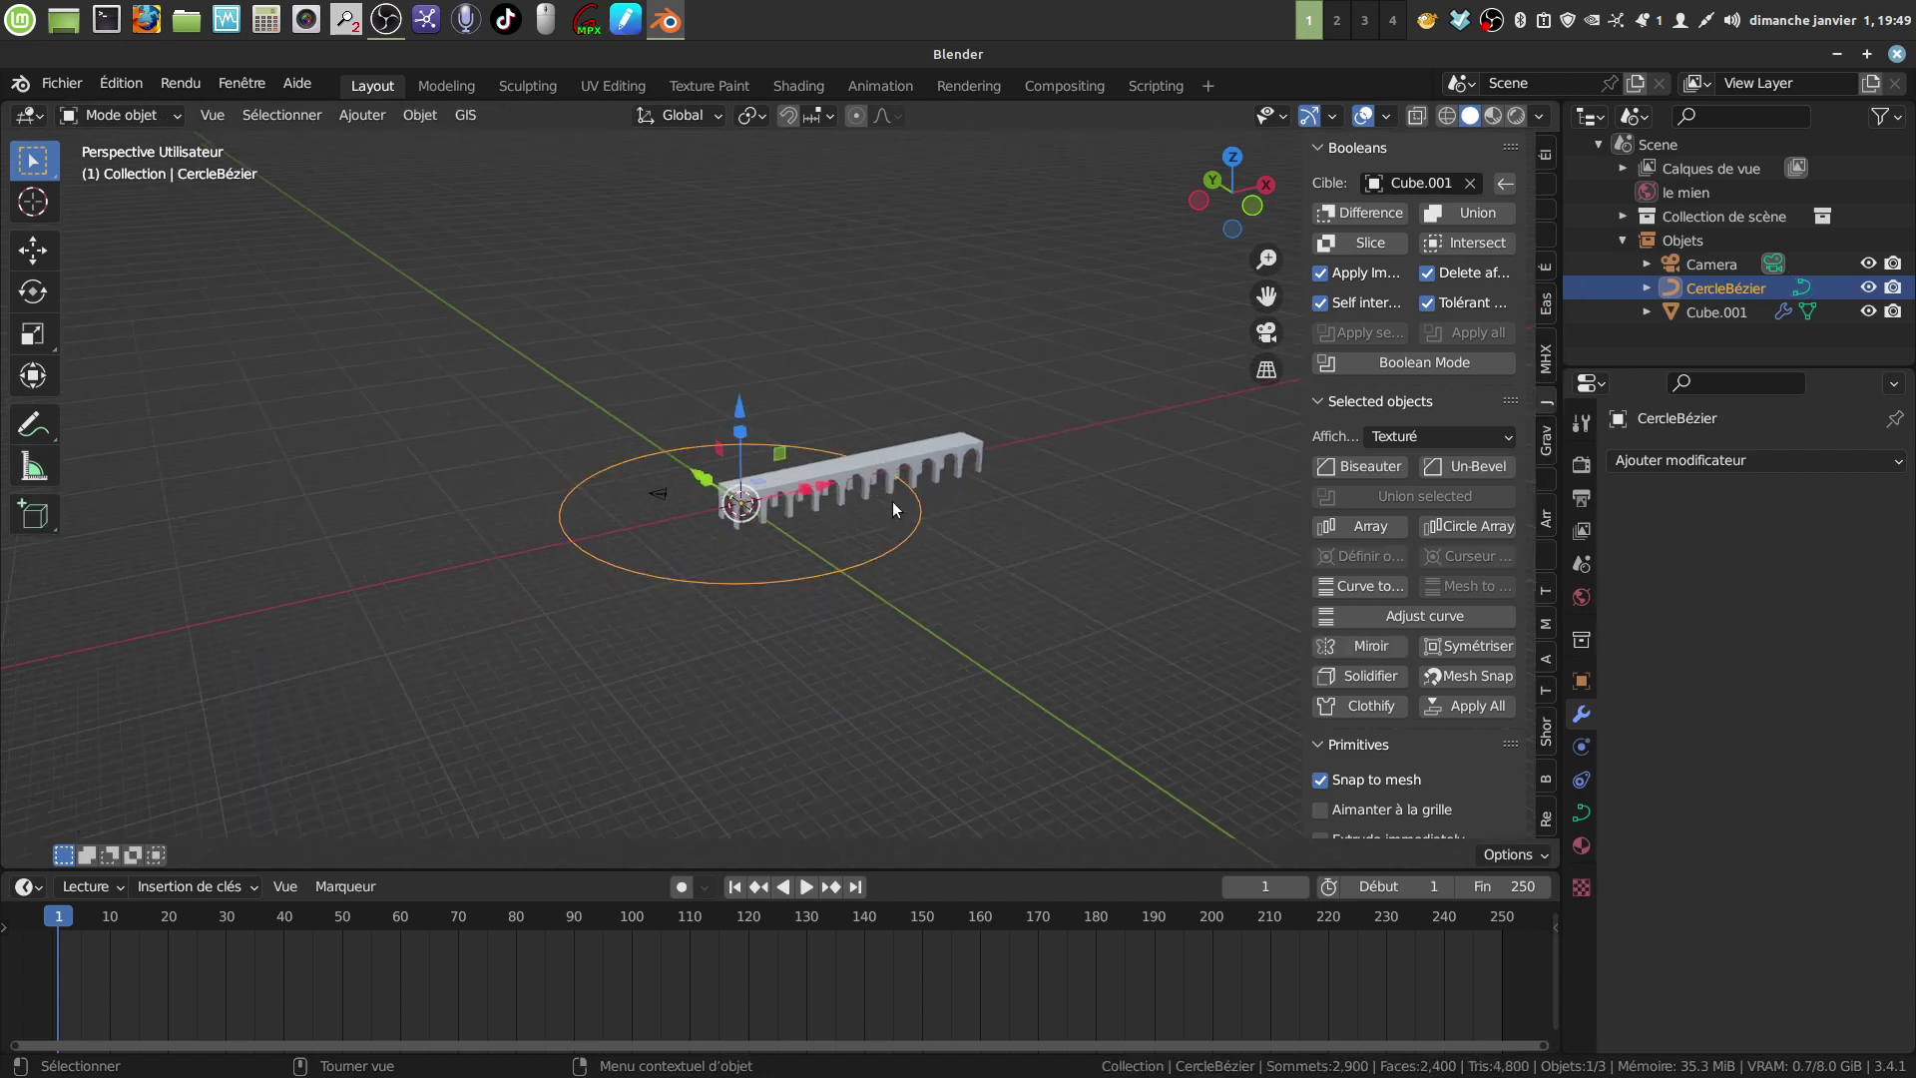
Step: Add a Curve (Courbe) modifier to the arrayed vaults with CercleBézier as curve object, and set the array count to 20
left_click(940, 451)
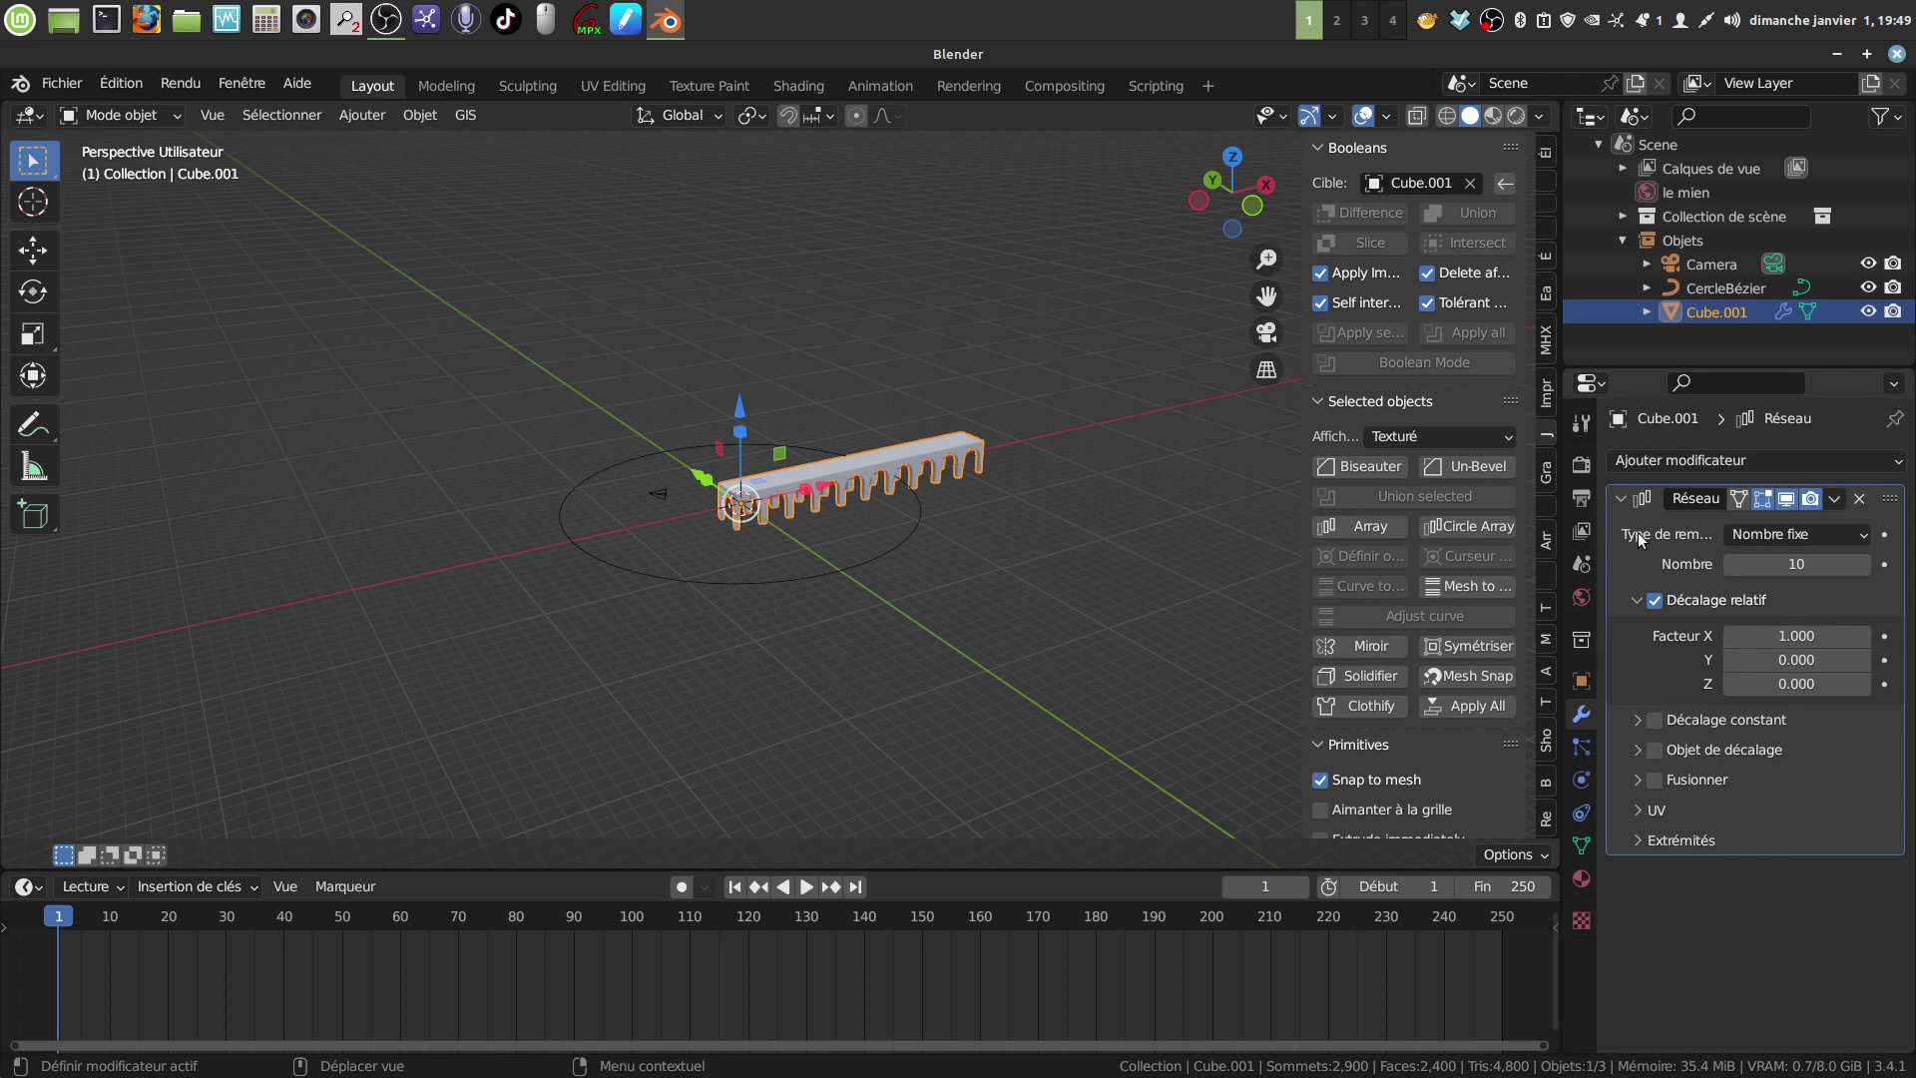
left_click(1893, 470)
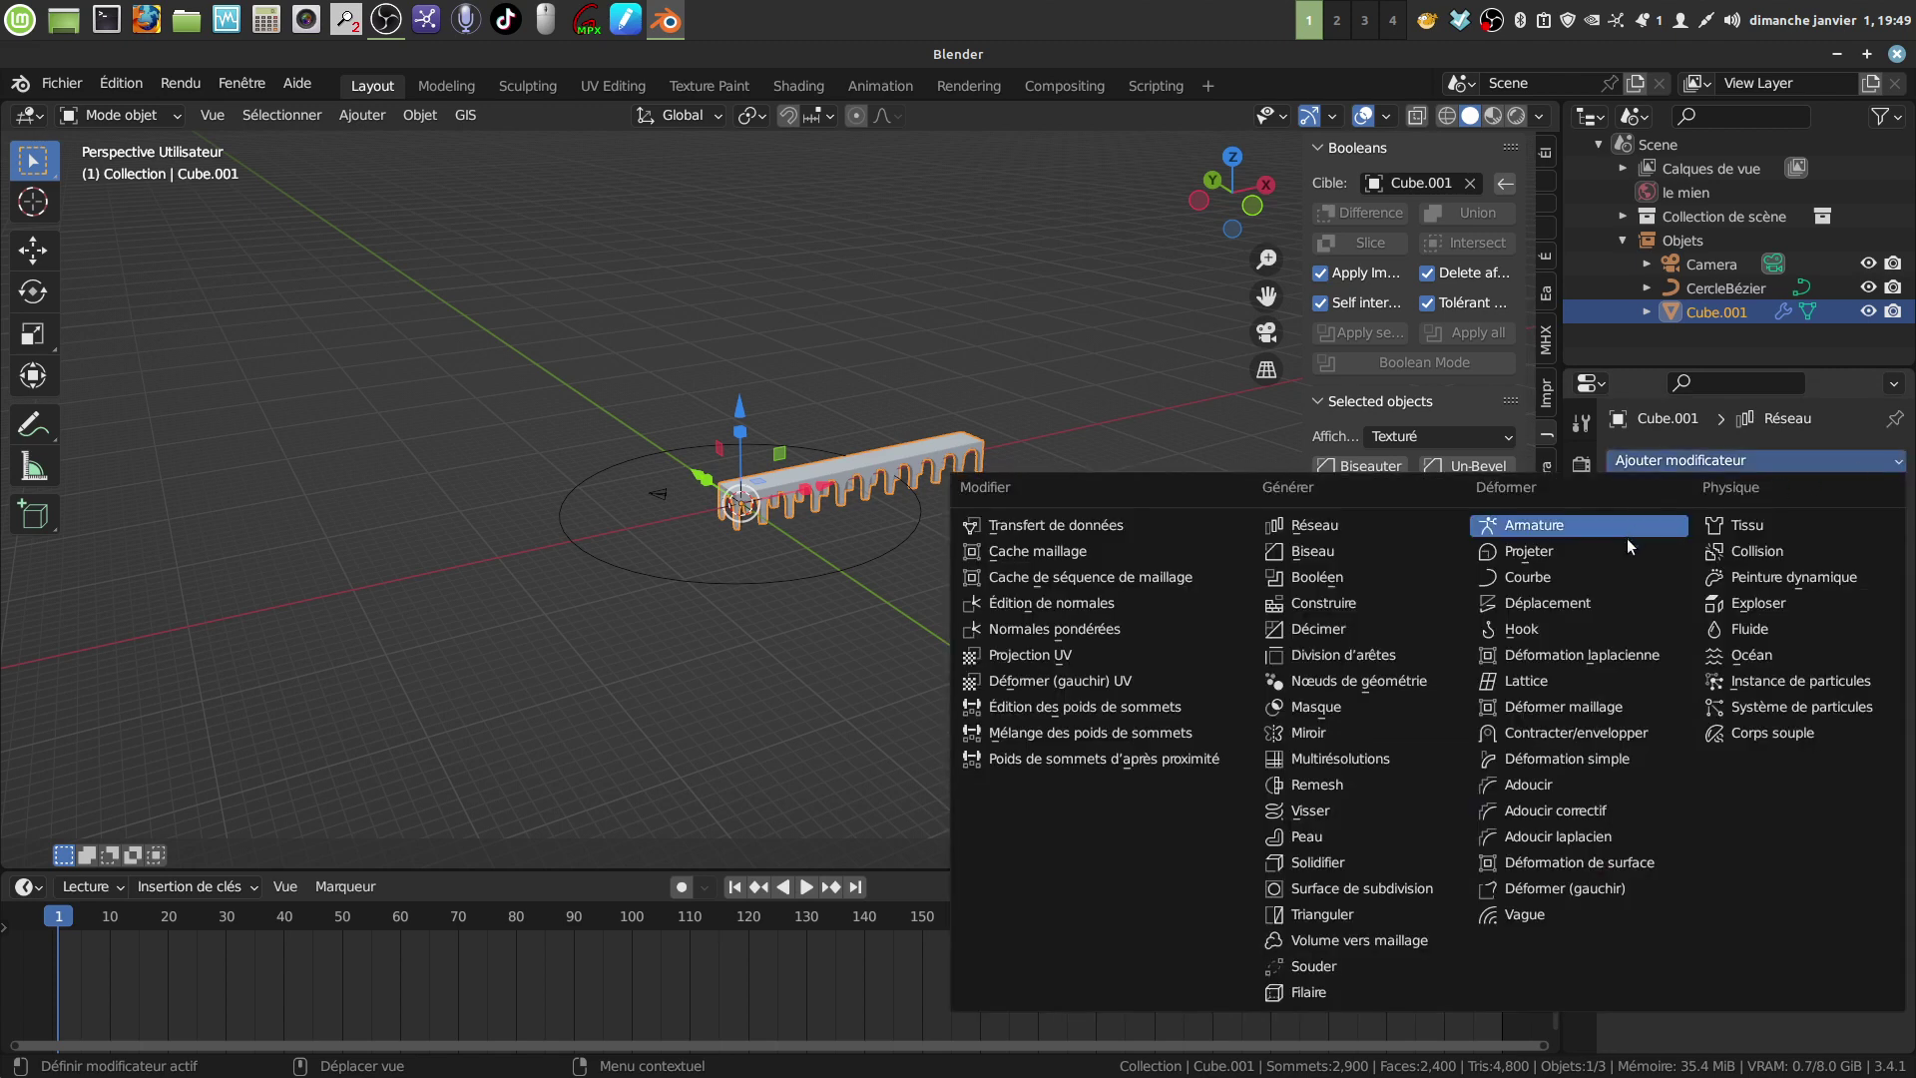
left_click(1601, 572)
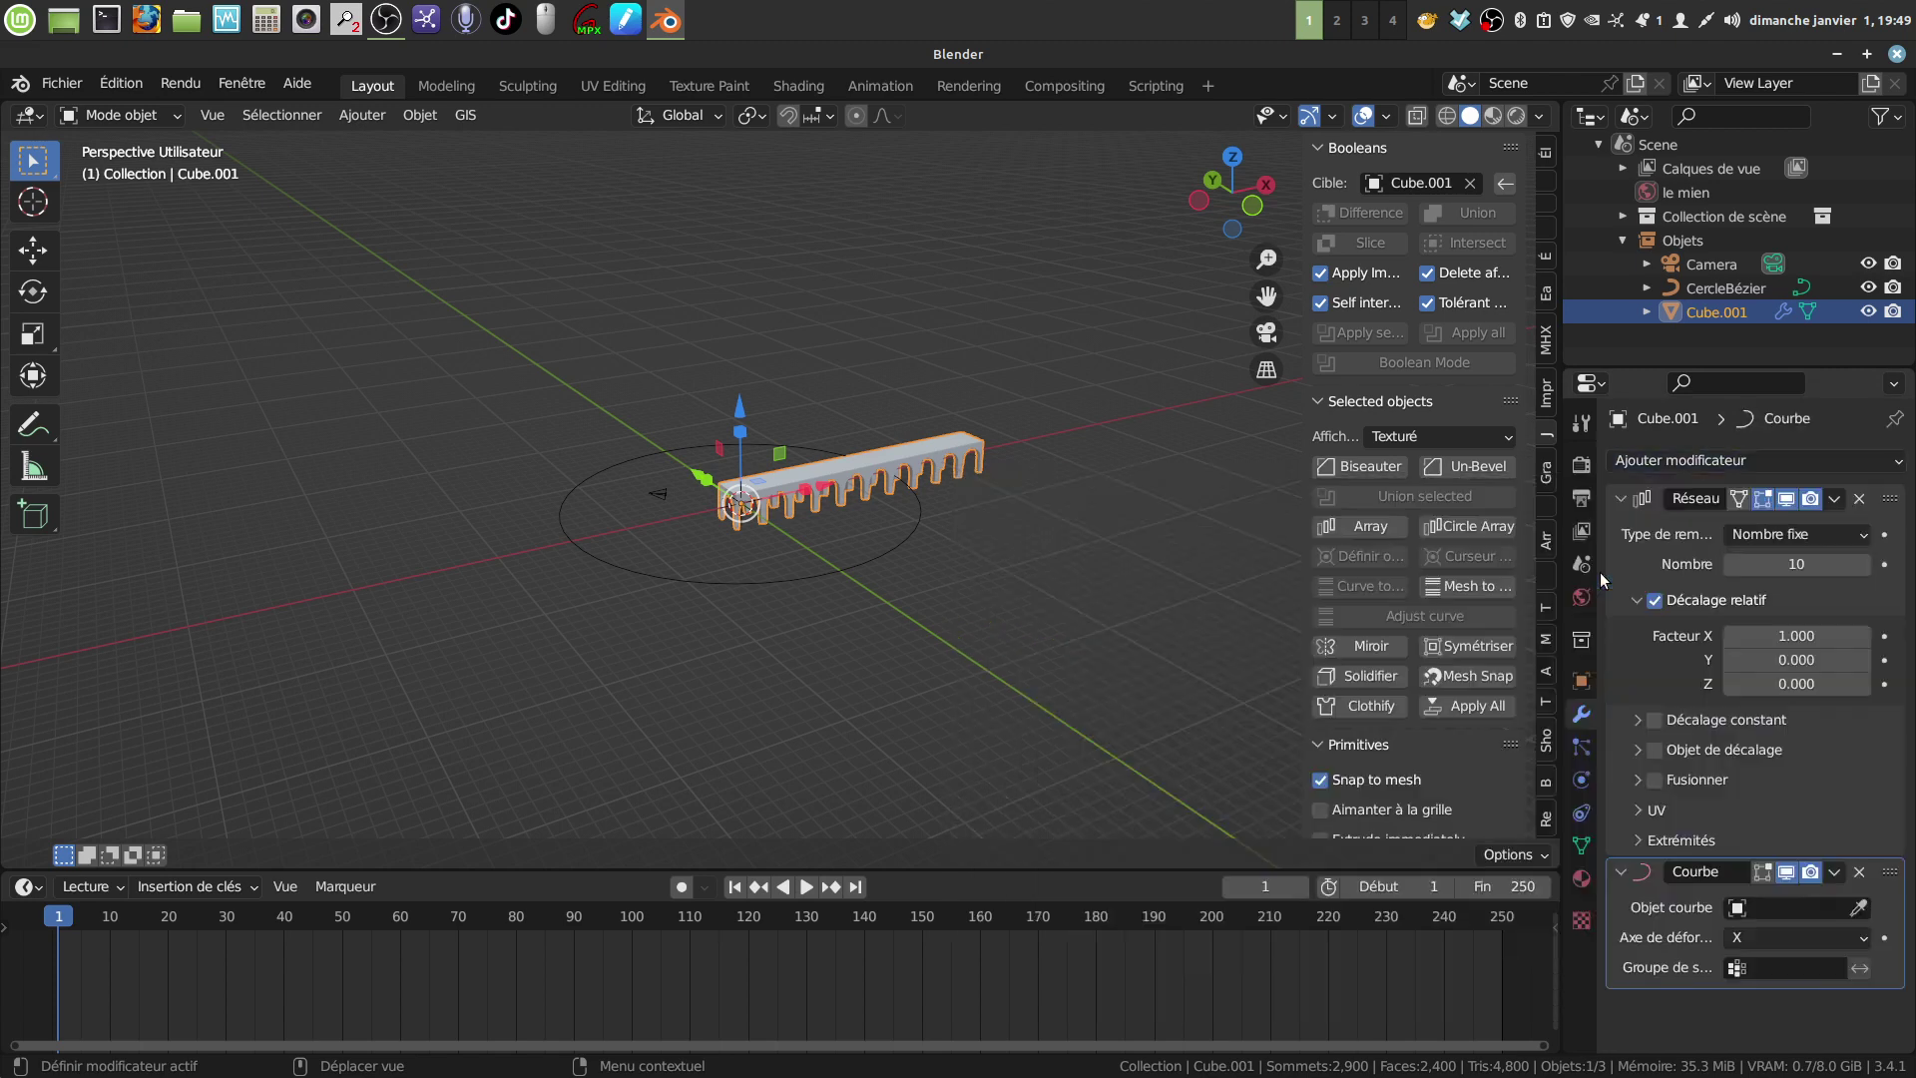
left_click(1754, 907)
left_click(1714, 667)
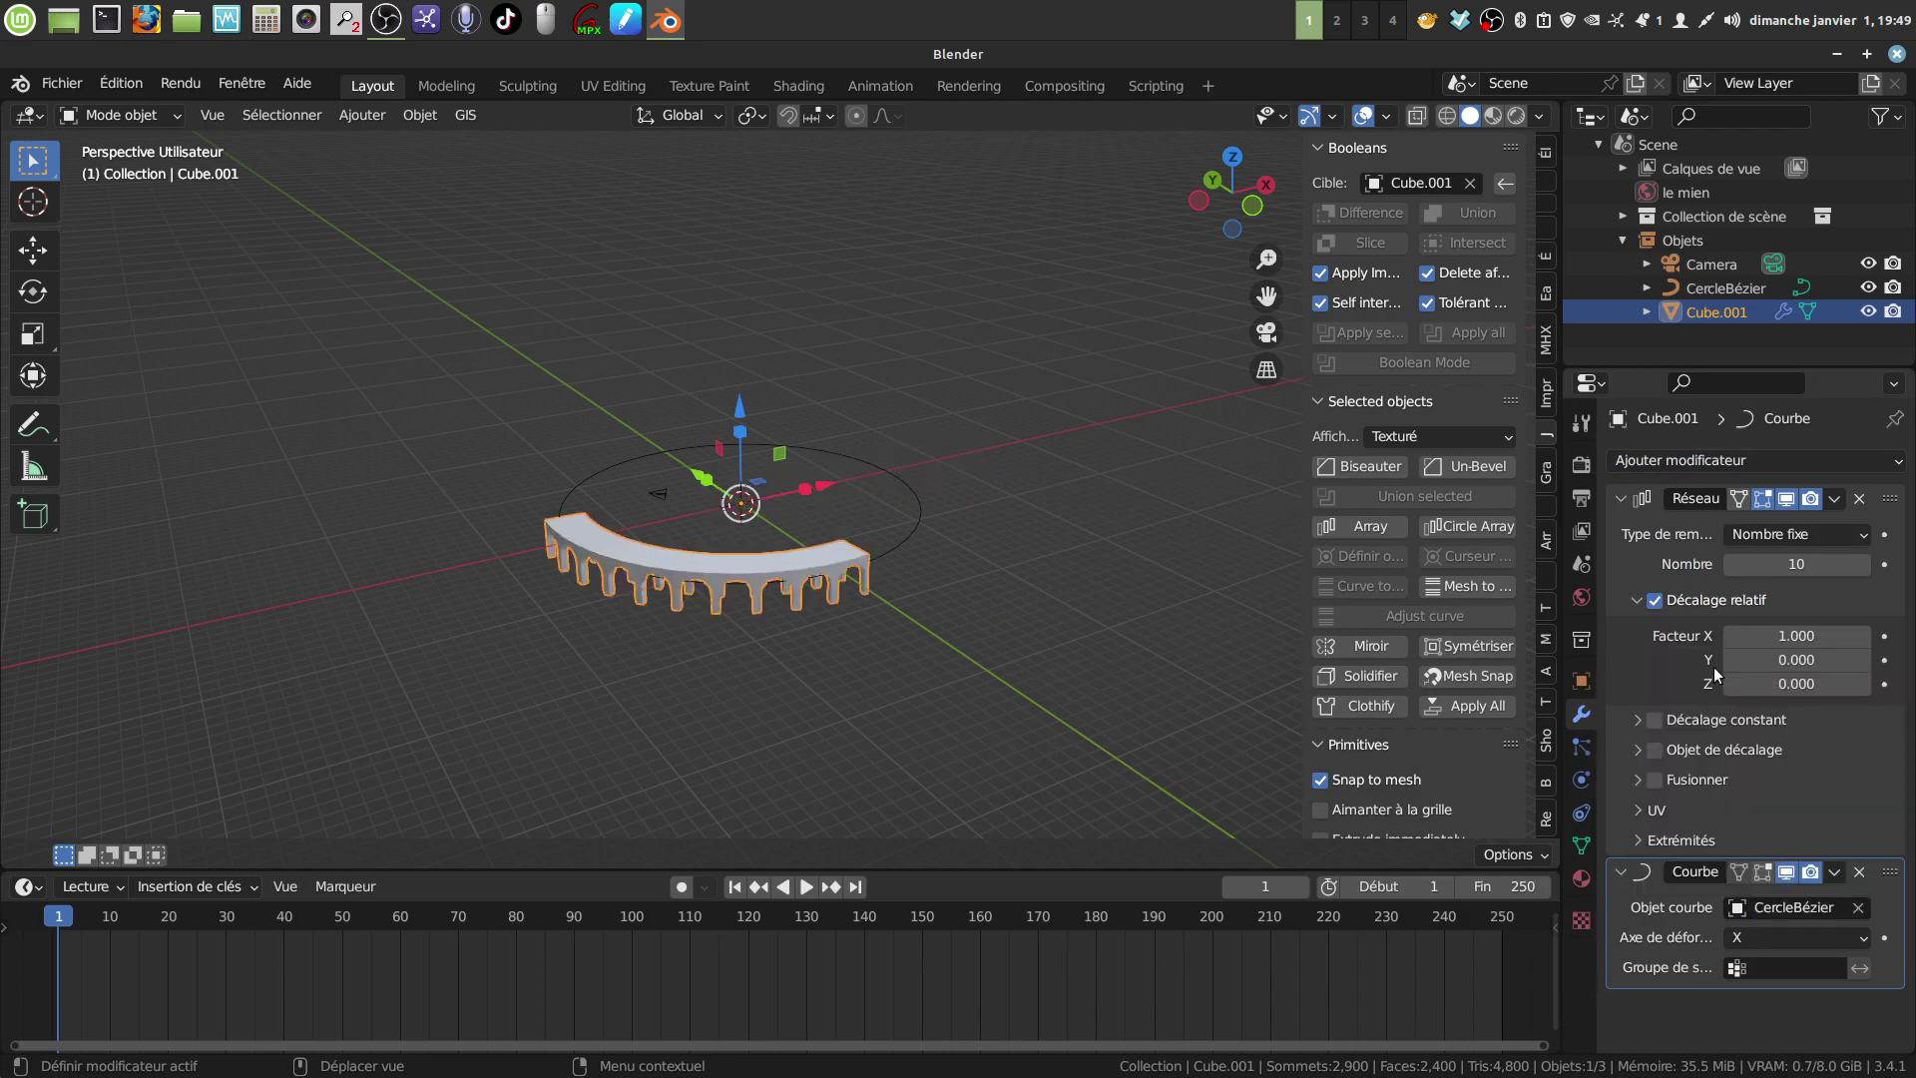
middle_click_drag(715, 613, 788, 499)
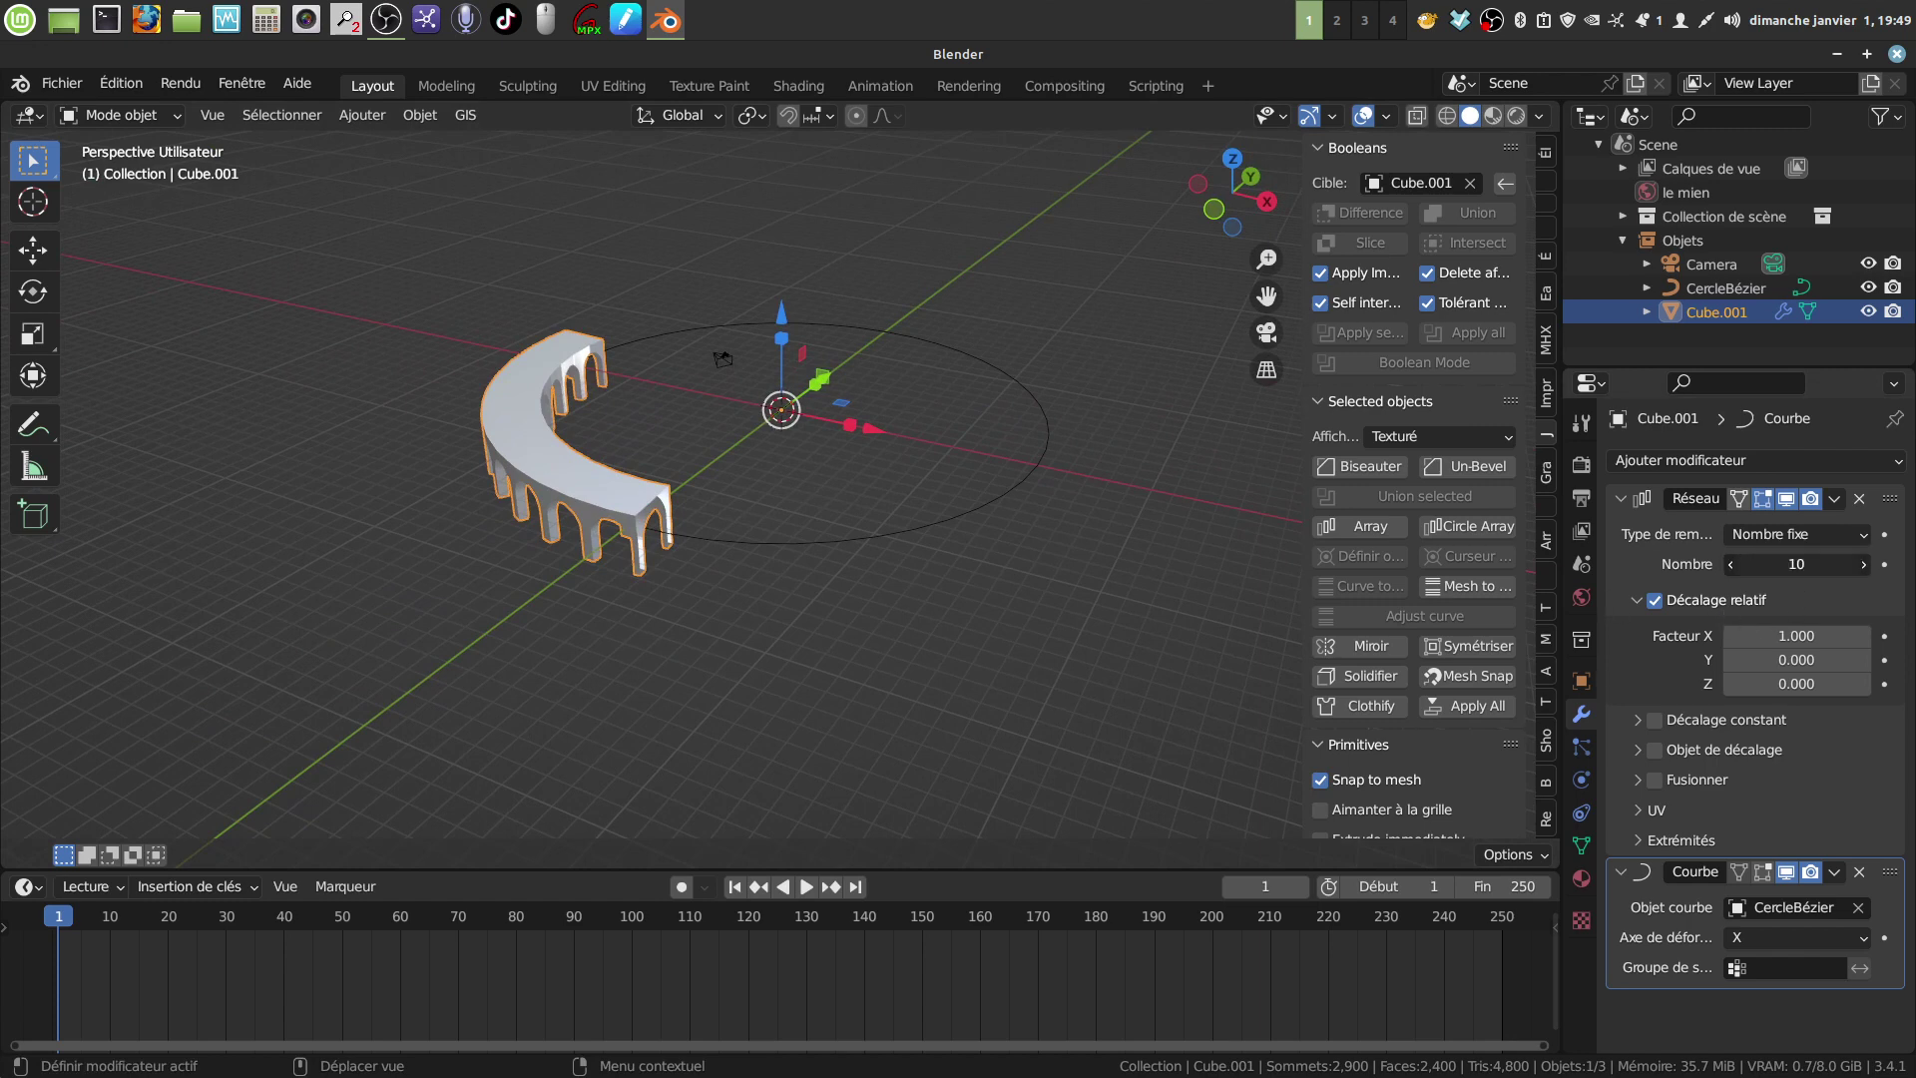
left_click_drag(1796, 565, 1881, 564)
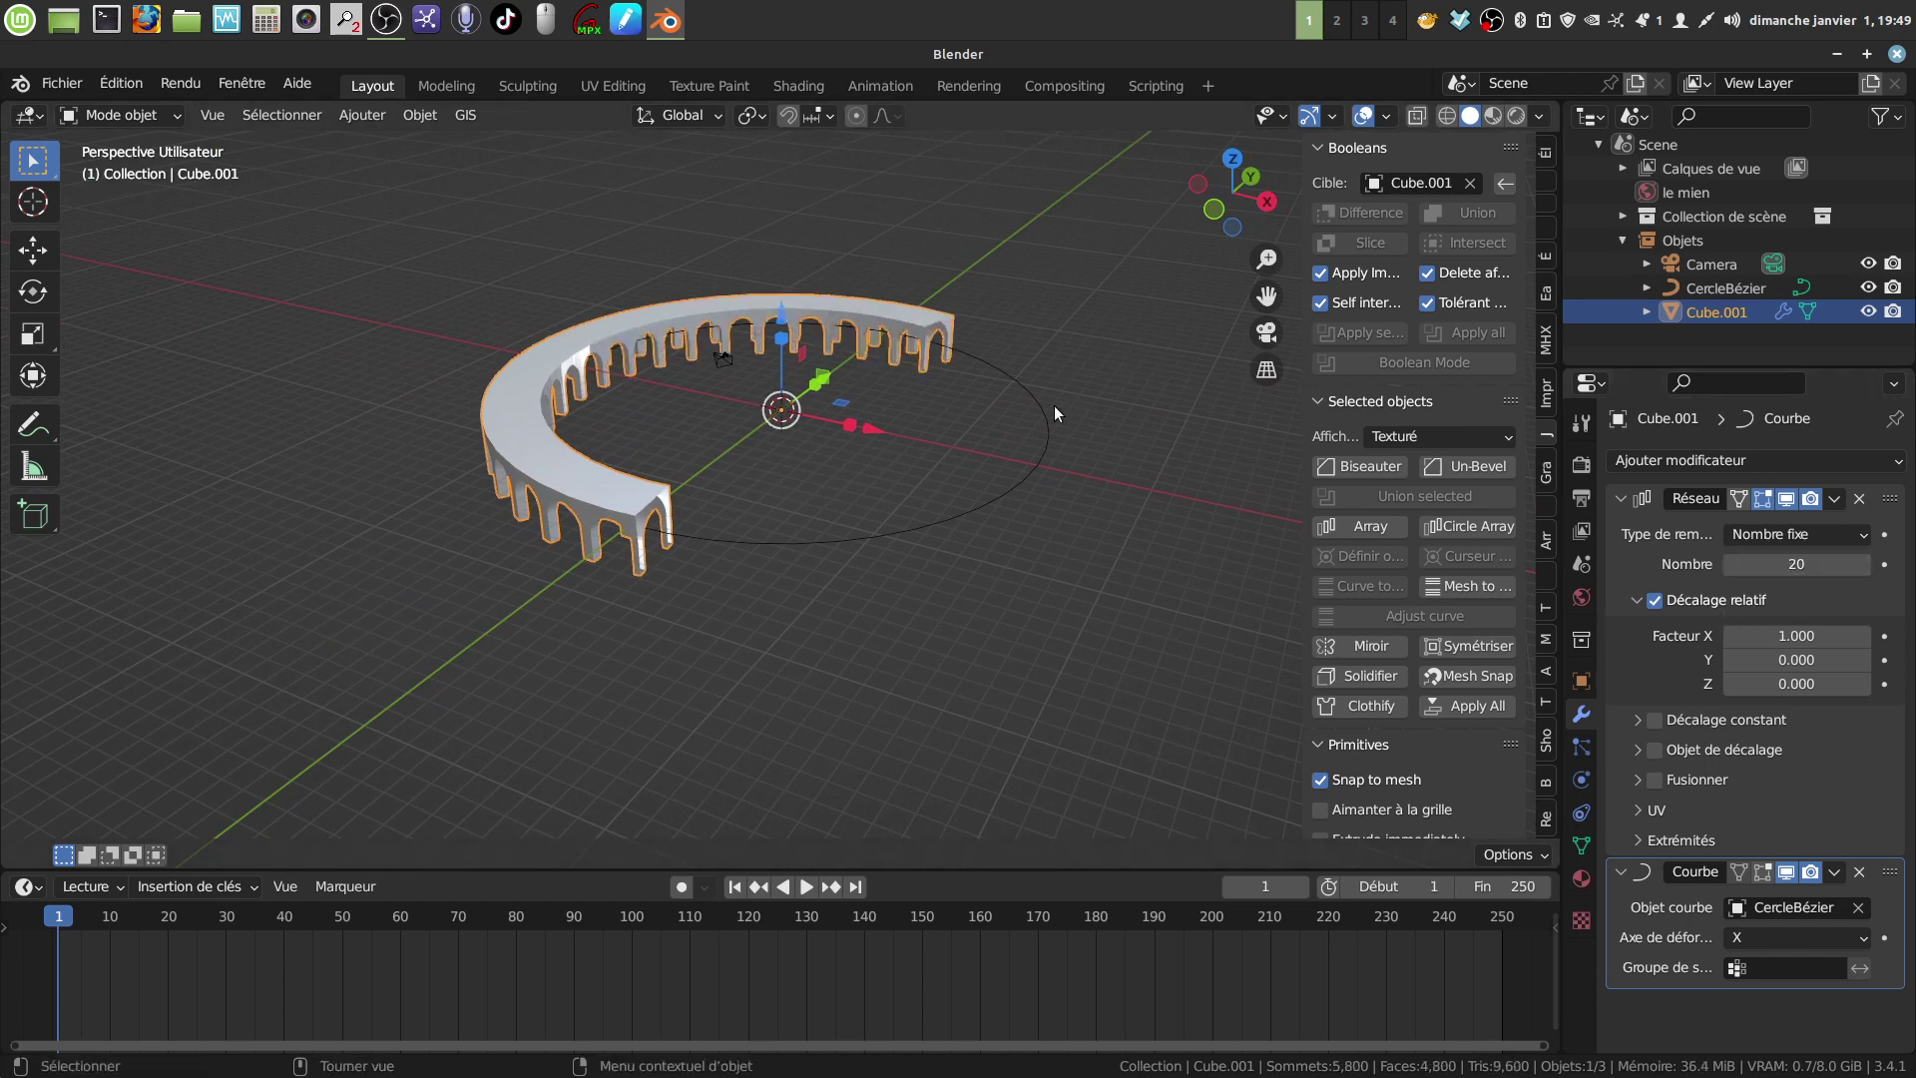
Step: Scale the Bézier circle up by 1.538 in object mode to widen the curved arcade
left_click(1044, 457)
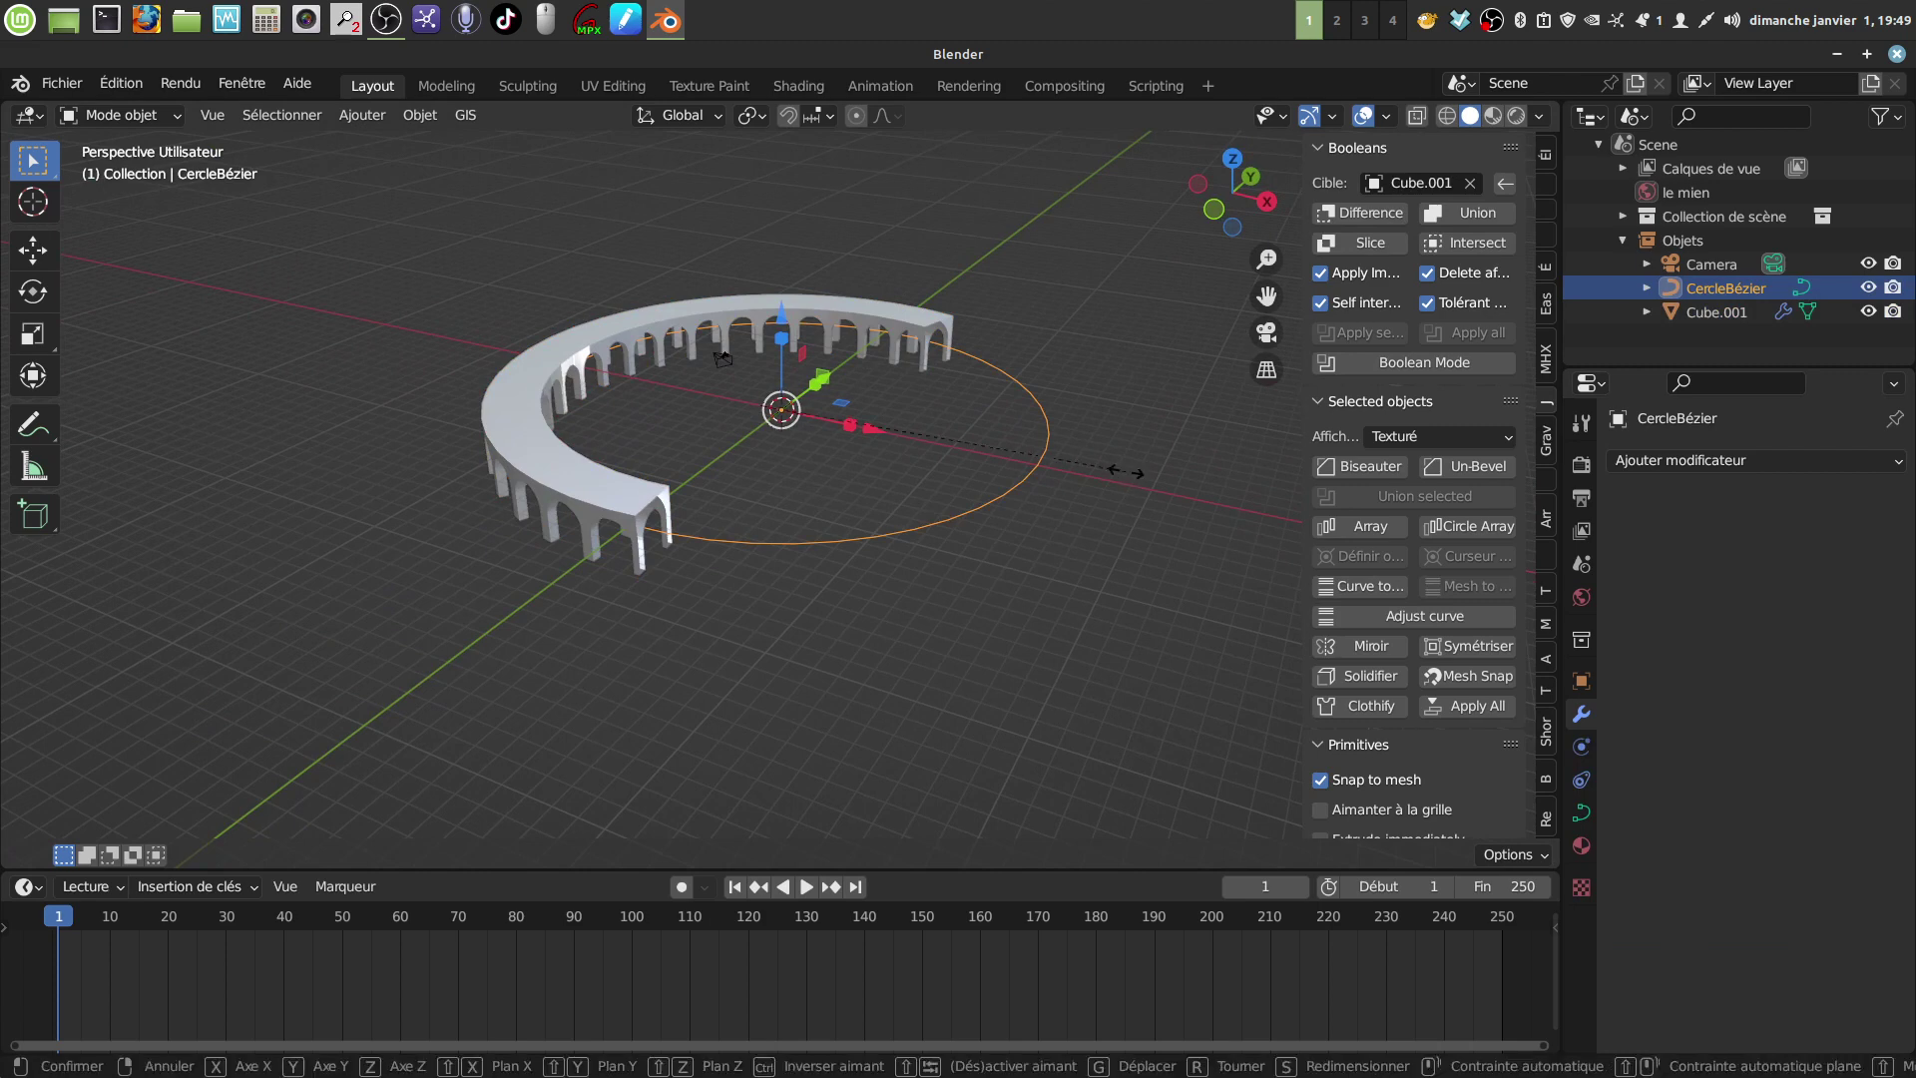
key("s")
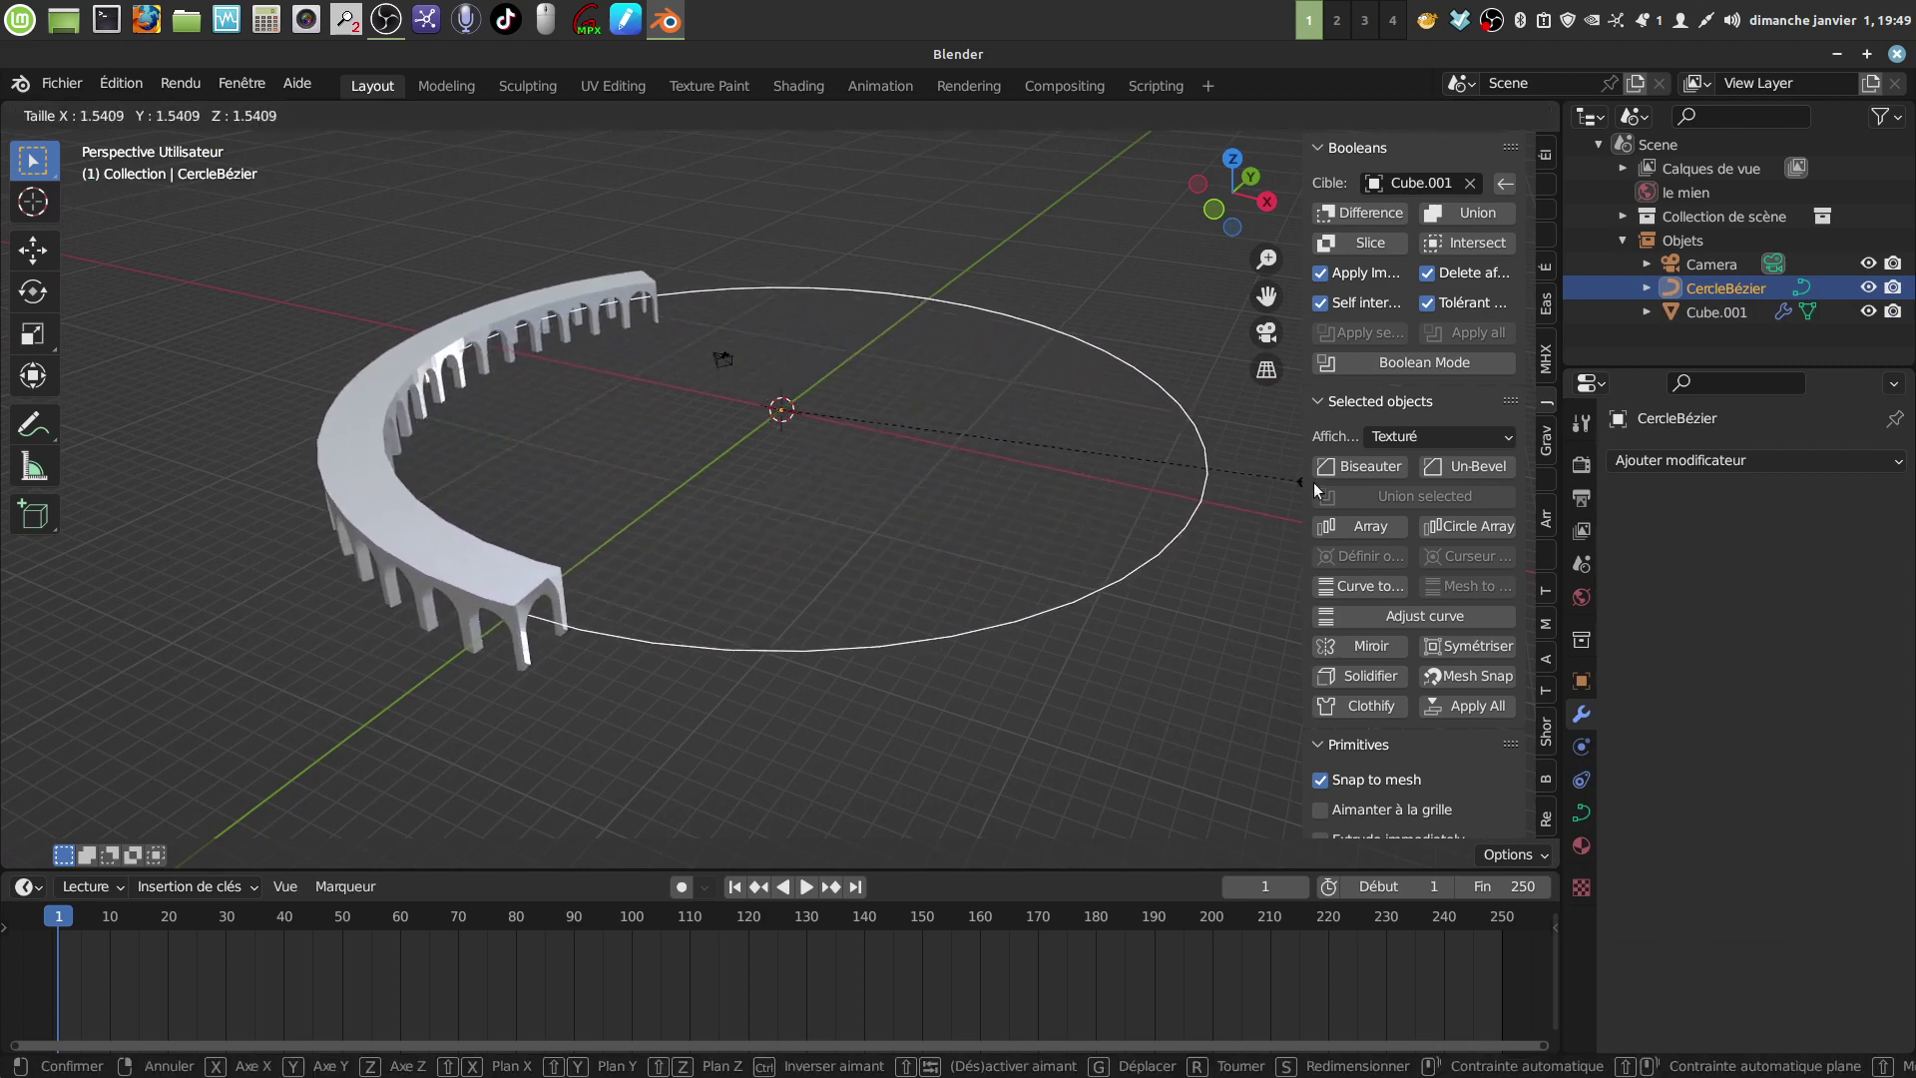
left_click(1302, 479)
middle_click_drag(980, 483, 800, 387)
scroll(954, 542, "up", 2)
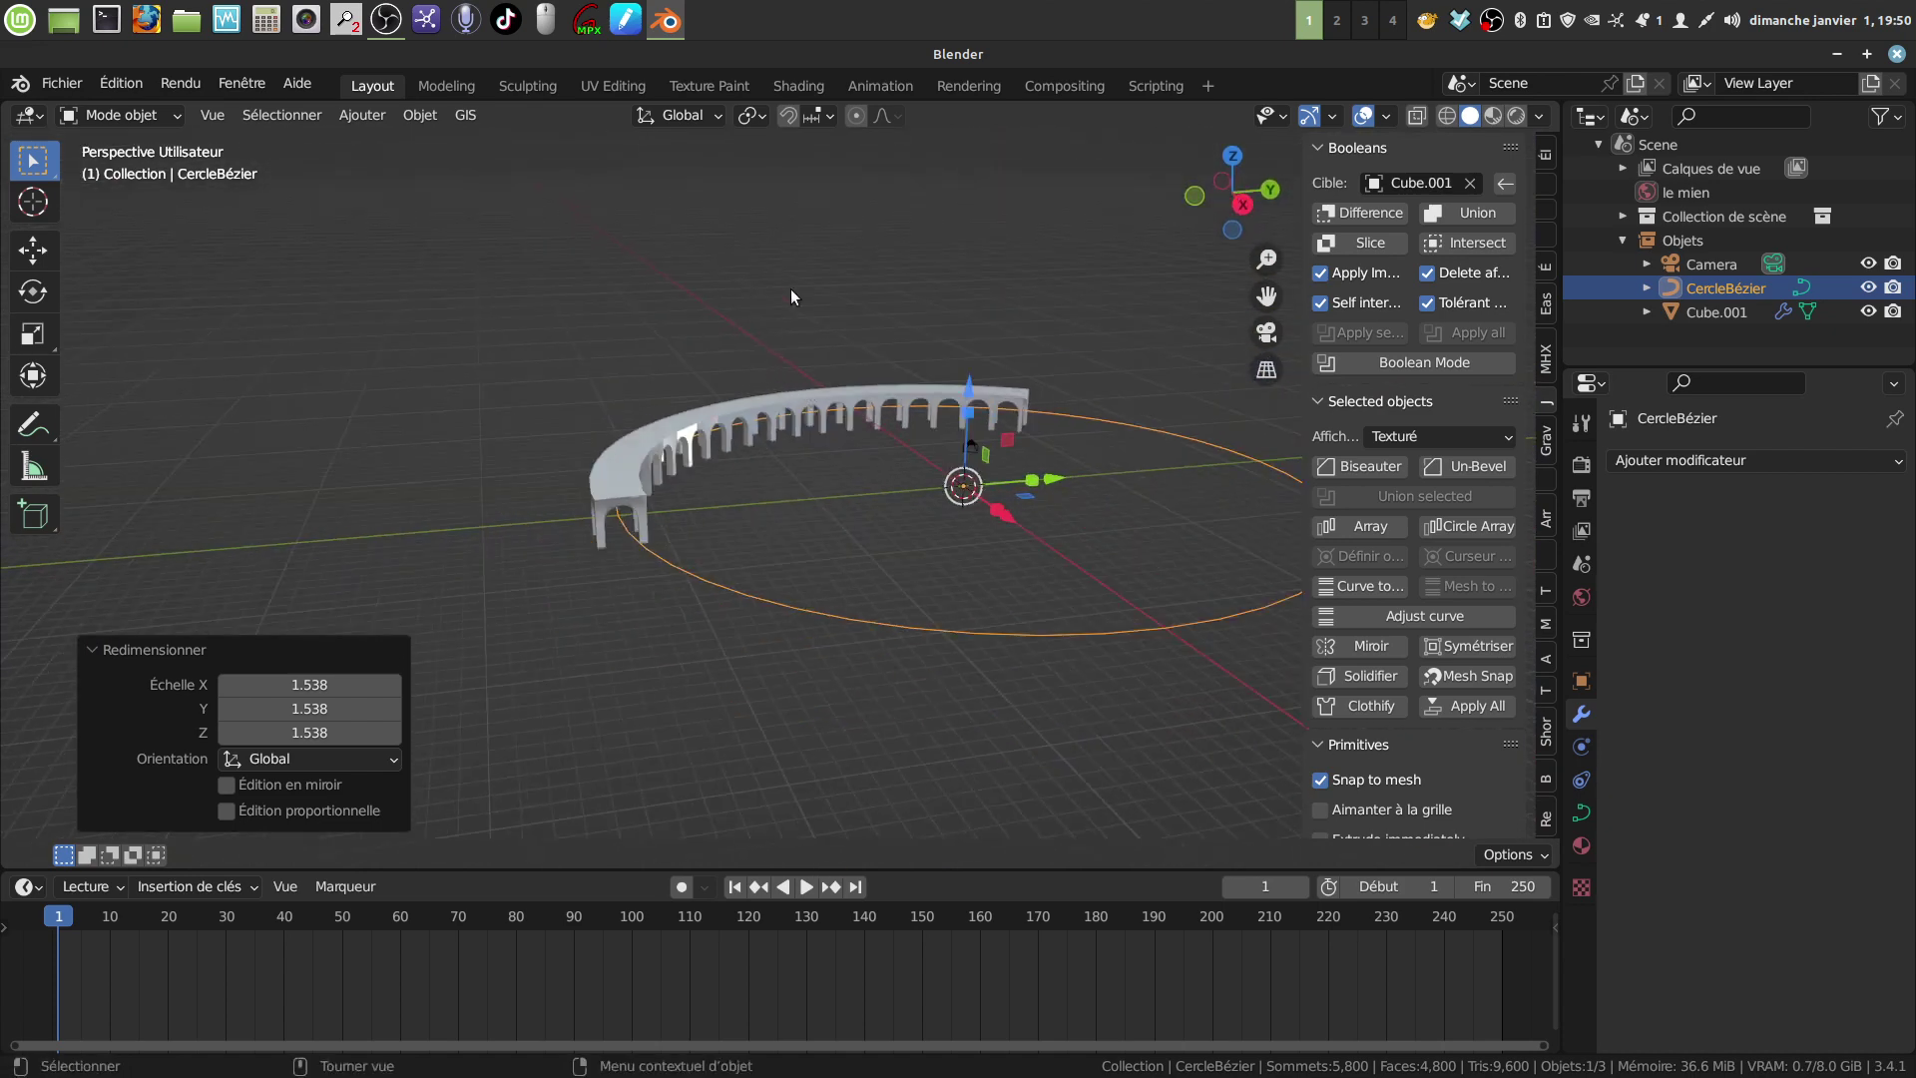